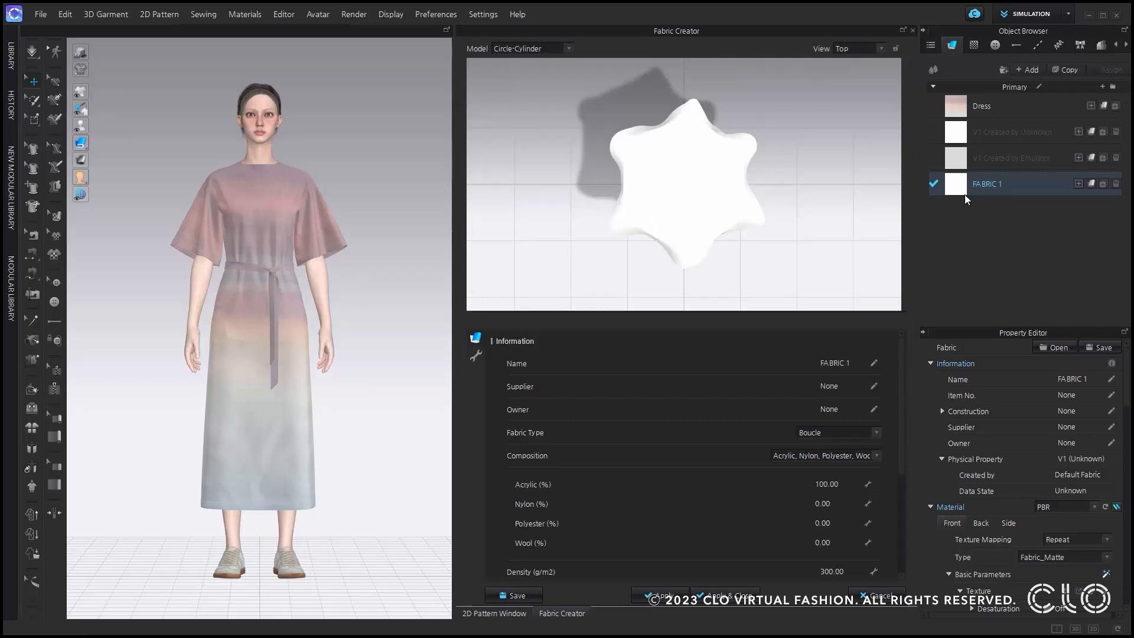
# Open the Dress fabric in the Fabric Creator.
pyautogui.click(976, 107)
pyautogui.rightClick(977, 107)
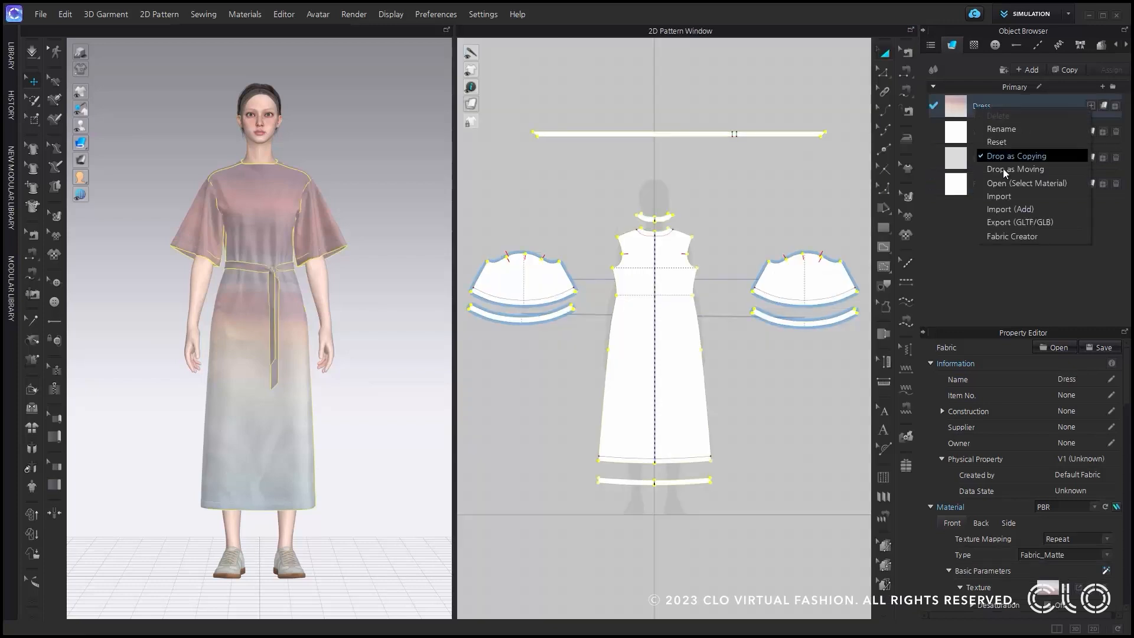
pyautogui.click(1026, 232)
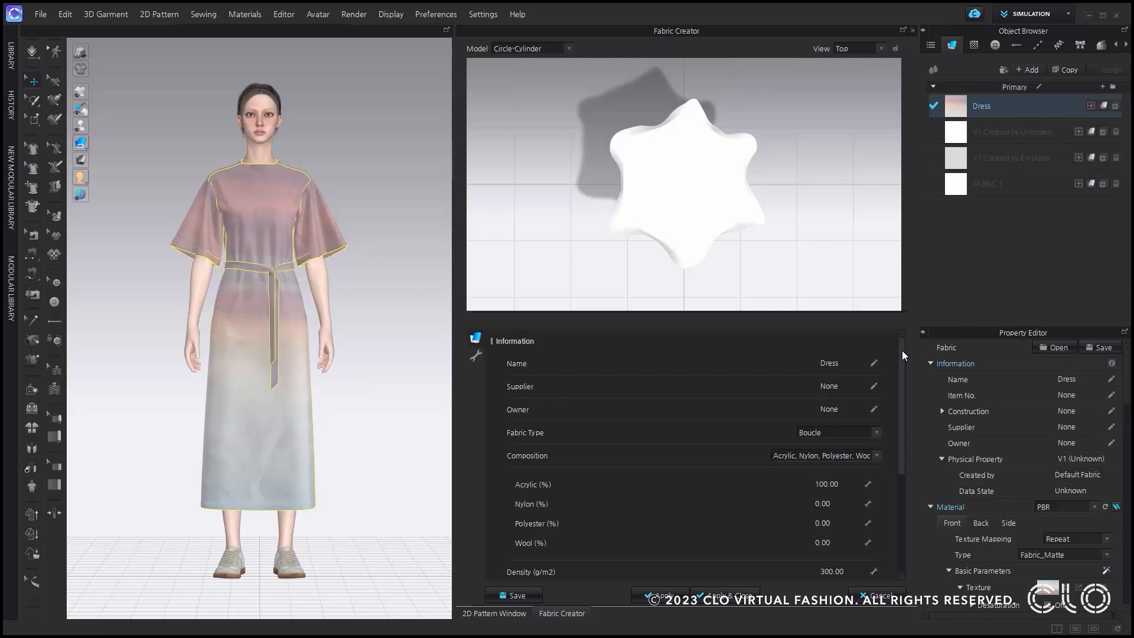
pyautogui.moveTo(903, 353)
pyautogui.mouseDown()
pyautogui.moveTo(902, 463)
pyautogui.moveTo(905, 345)
pyautogui.mouseUp()
# Preview the draped fabric in the 3/4 Top and Side views and from a closer custom angle.
pyautogui.click(842, 49)
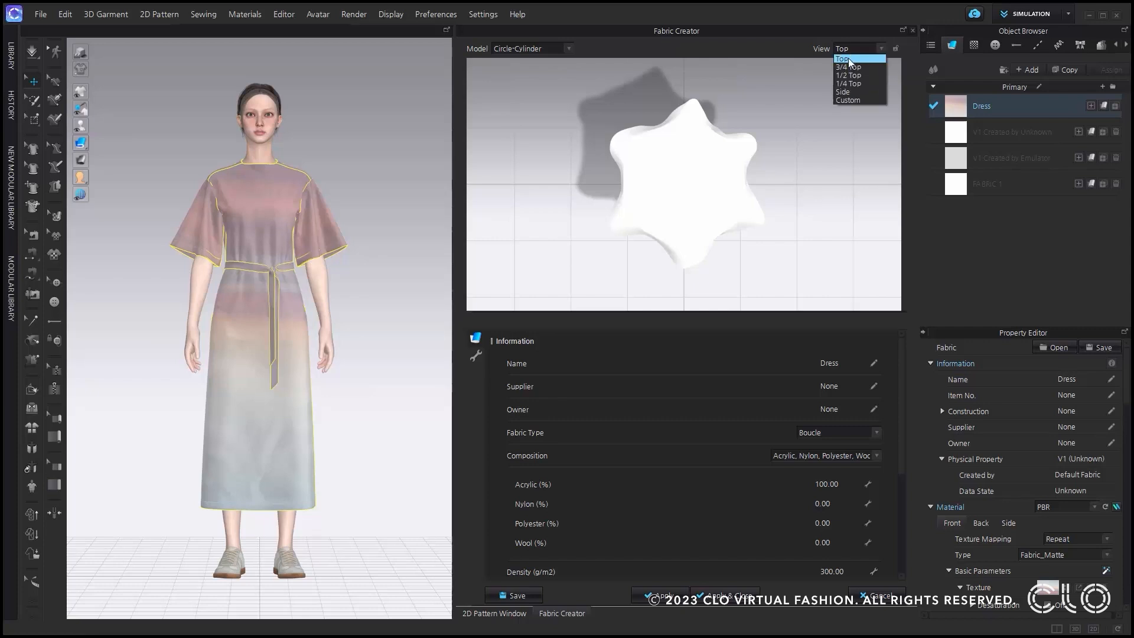
pyautogui.click(848, 66)
pyautogui.click(849, 48)
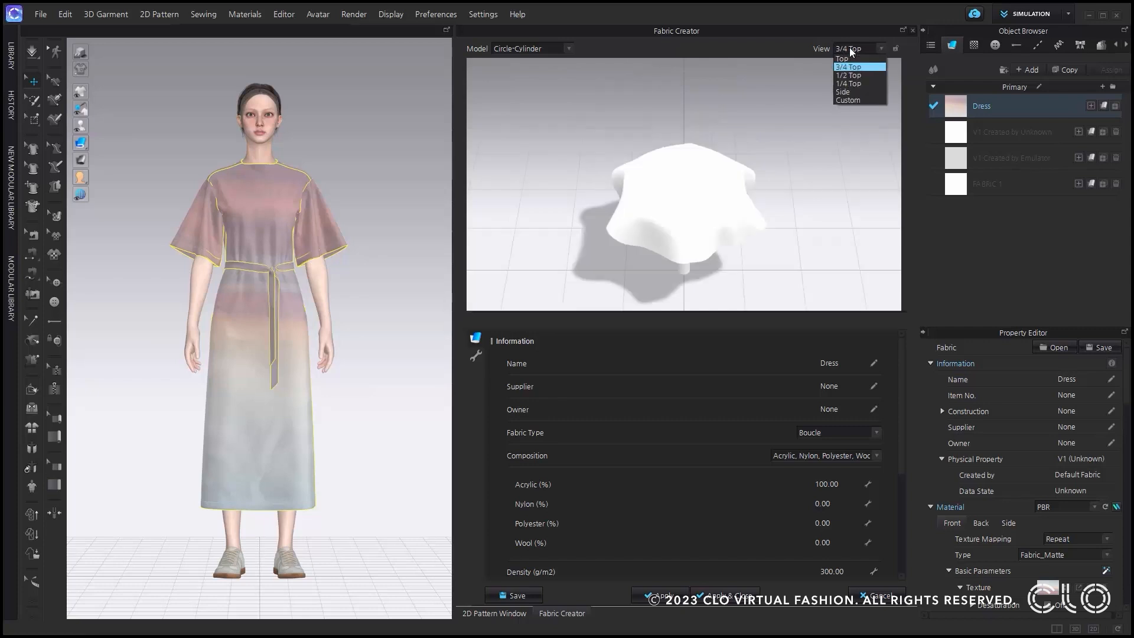
pyautogui.click(851, 92)
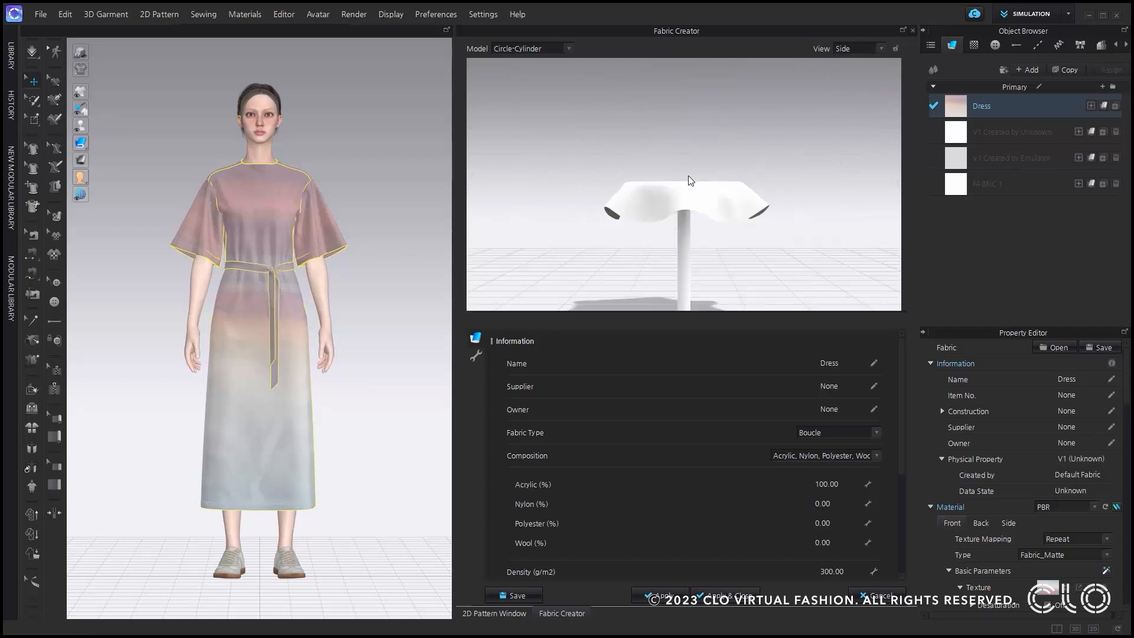
pyautogui.moveTo(689, 177); pyautogui.dragTo(697, 150, button='right')
pyautogui.scroll(1, 699, 154)
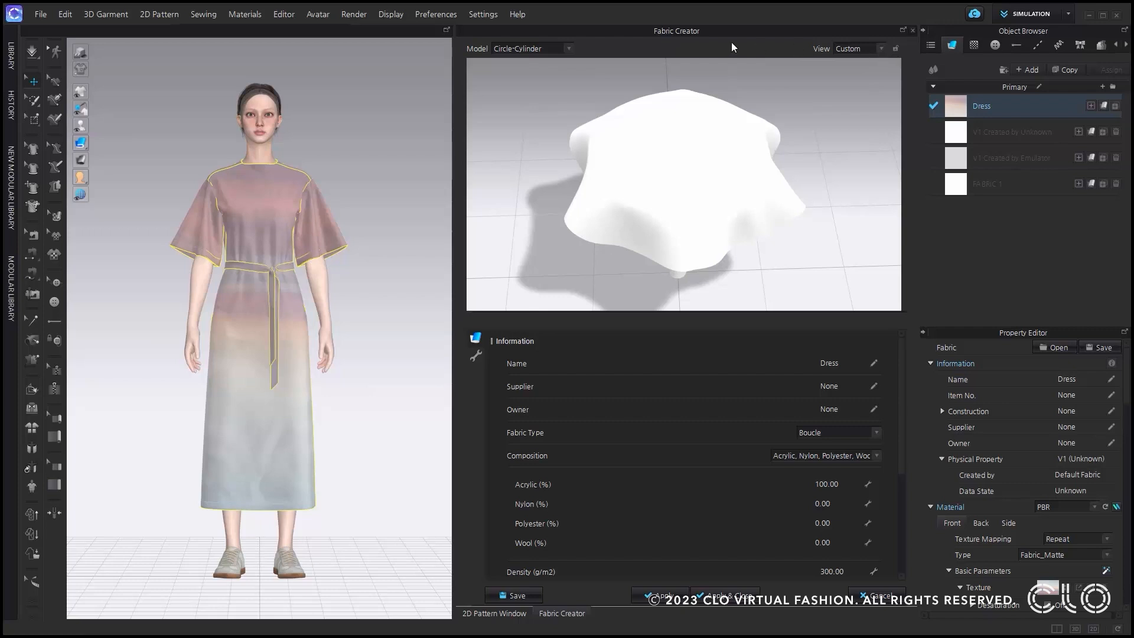
# Preview the fabric on the Cape and Square-Cylinder models and return to the Circle-Cylinder model.
pyautogui.click(562, 49)
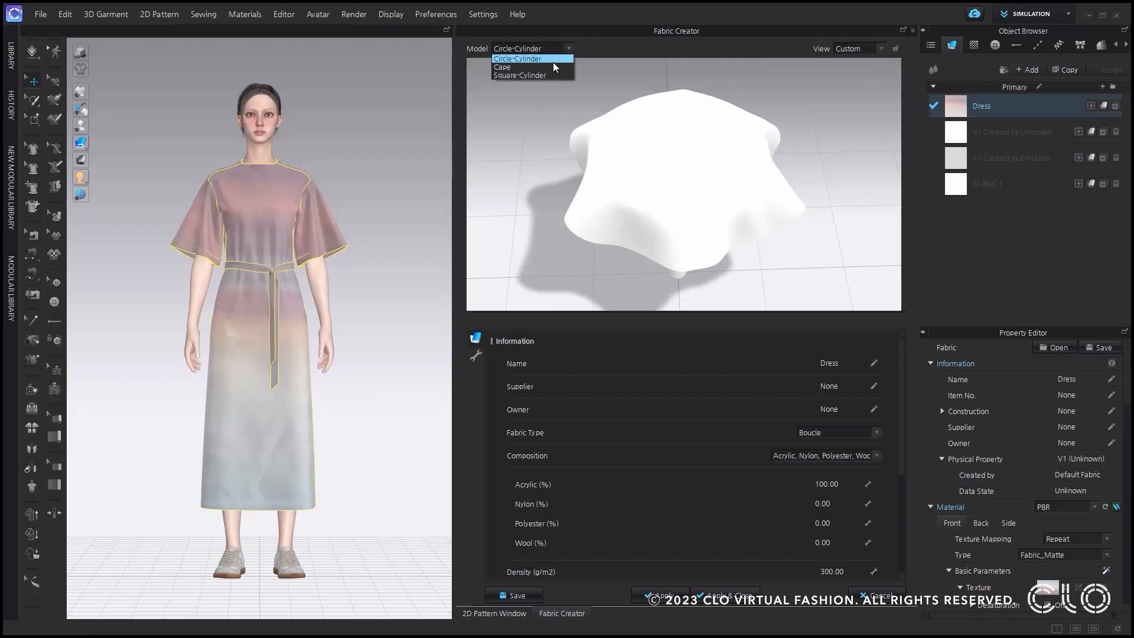
pyautogui.click(552, 66)
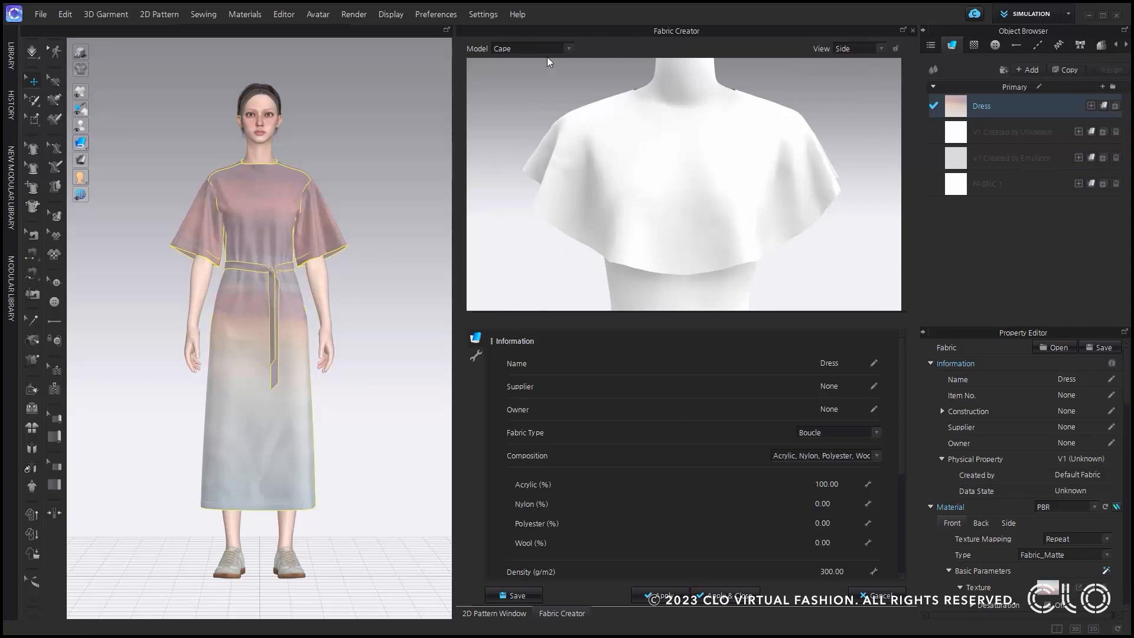
pyautogui.click(542, 52)
pyautogui.click(537, 75)
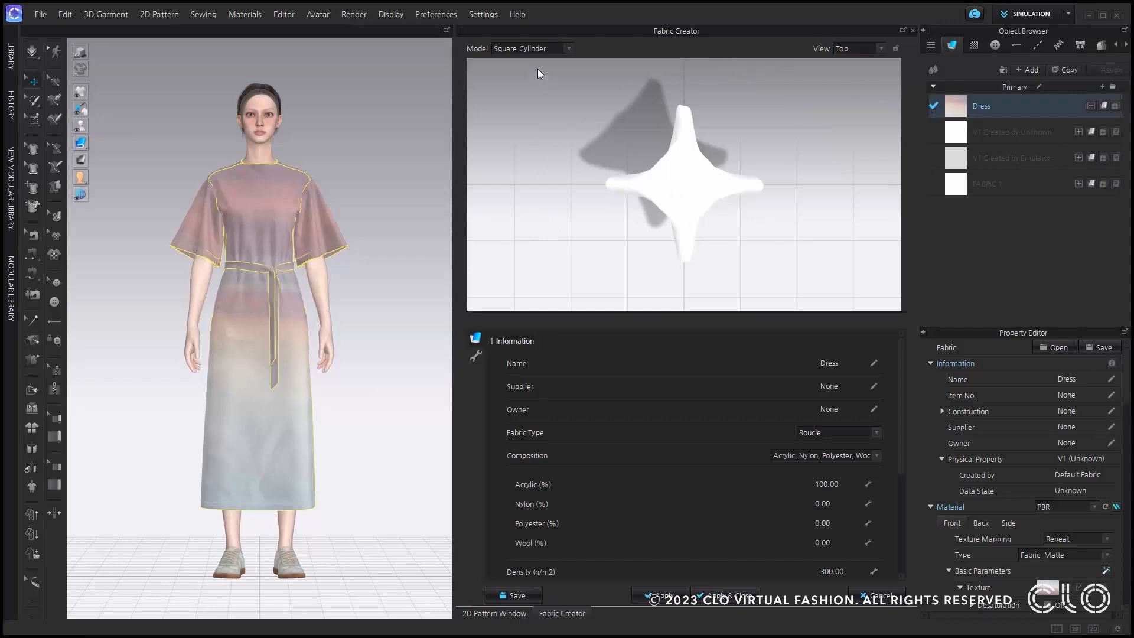
pyautogui.click(535, 49)
pyautogui.click(534, 57)
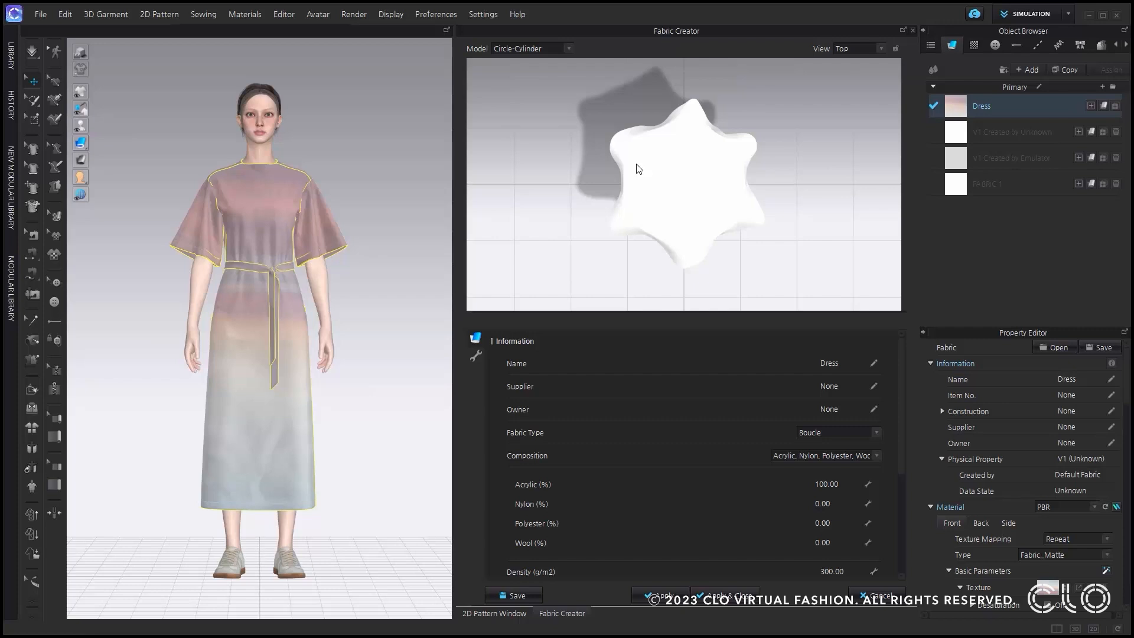
# Name the fabric V2 Zfab and enter CLO as both its supplier and owner.
pyautogui.doubleClick(839, 363)
pyautogui.write('V2 Zfab')
pyautogui.doubleClick(838, 388)
pyautogui.write('CLO')
pyautogui.click(842, 409)
pyautogui.write('CLO')
pyautogui.press('Return')
# Set the fabric type to Canvas.
pyautogui.click(849, 433)
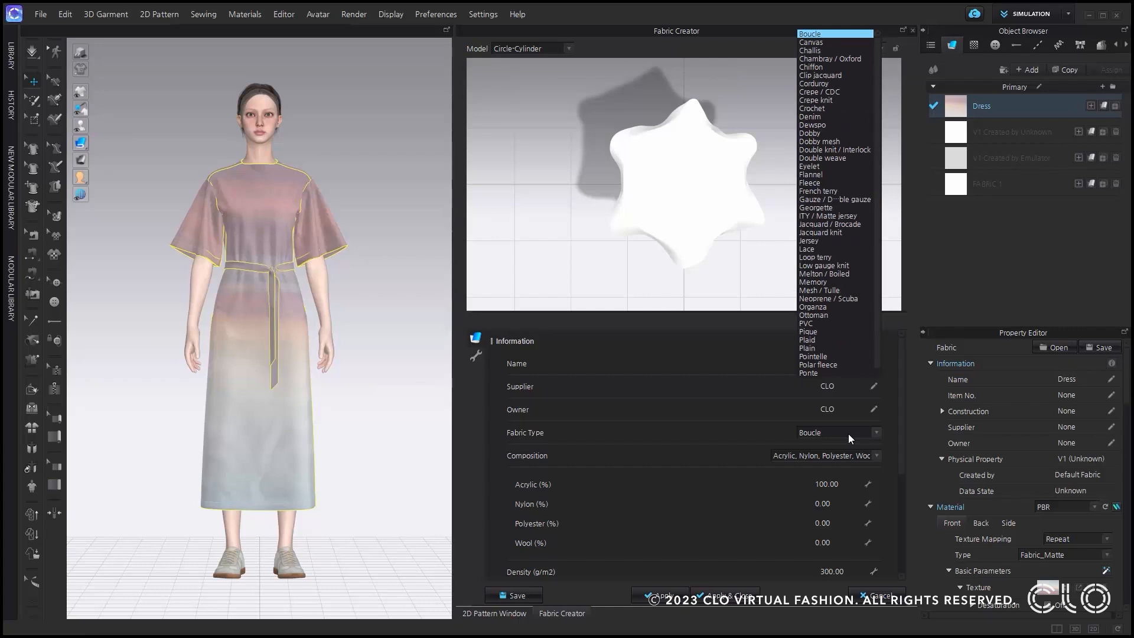
pyautogui.scroll(-2, 848, 433)
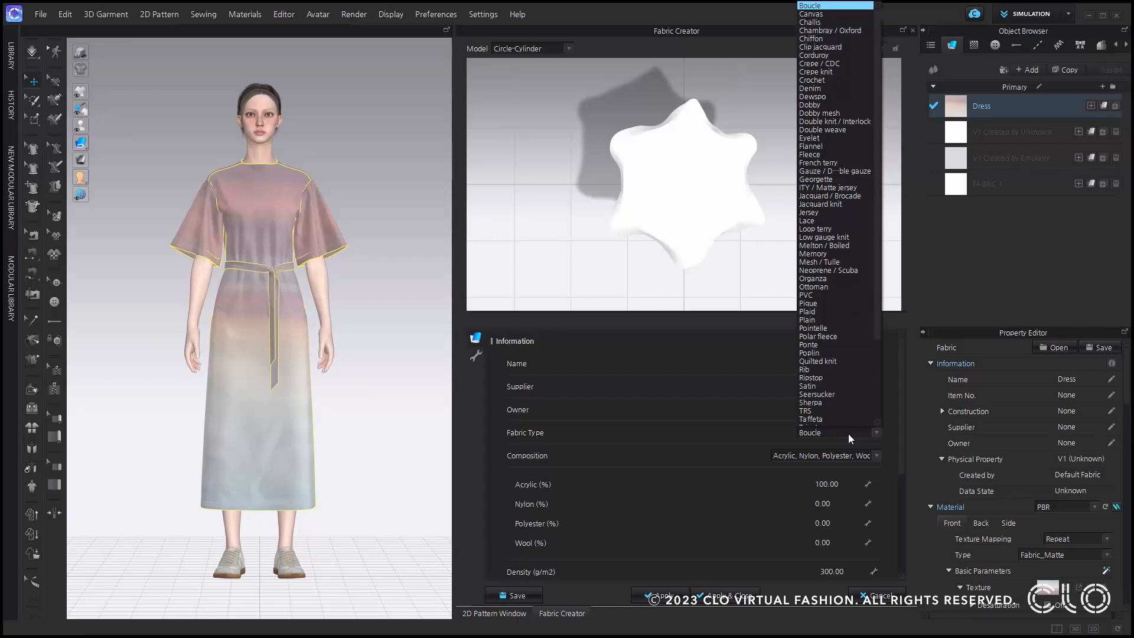
pyautogui.press('p')
pyautogui.press('c')
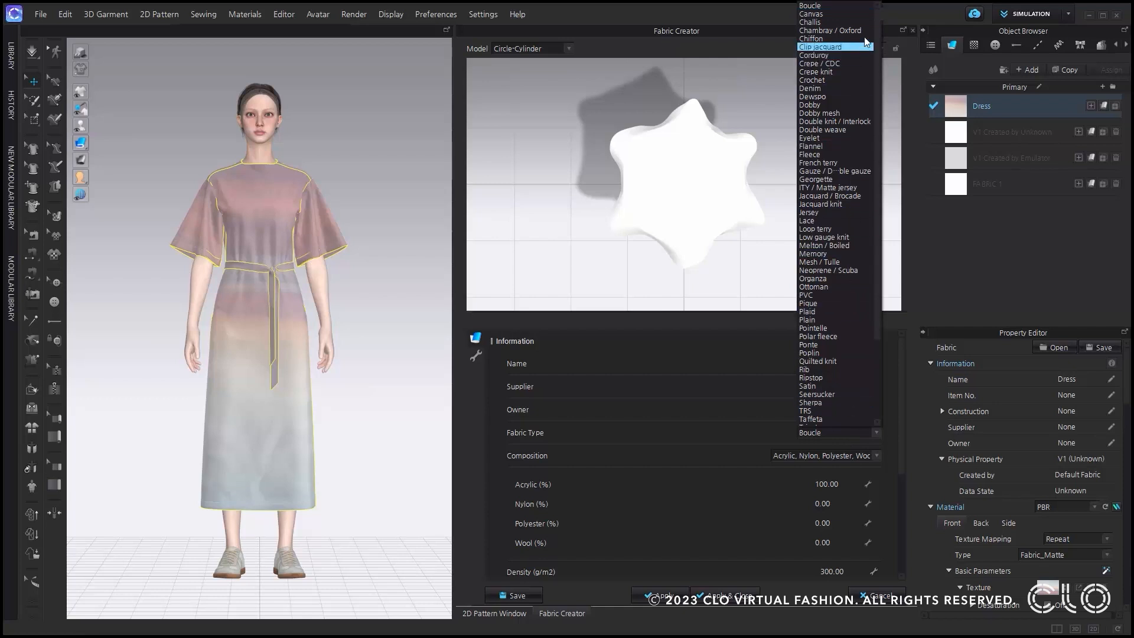
pyautogui.click(852, 17)
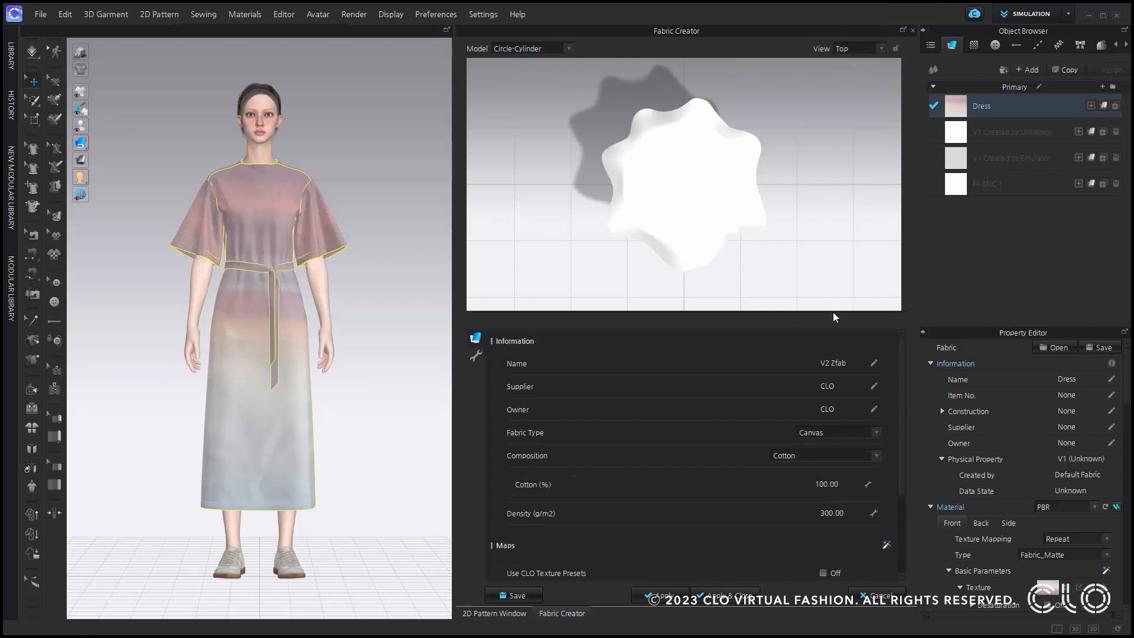
# Set the composition to Cotton, Nylon with 70% cotton.
pyautogui.click(813, 457)
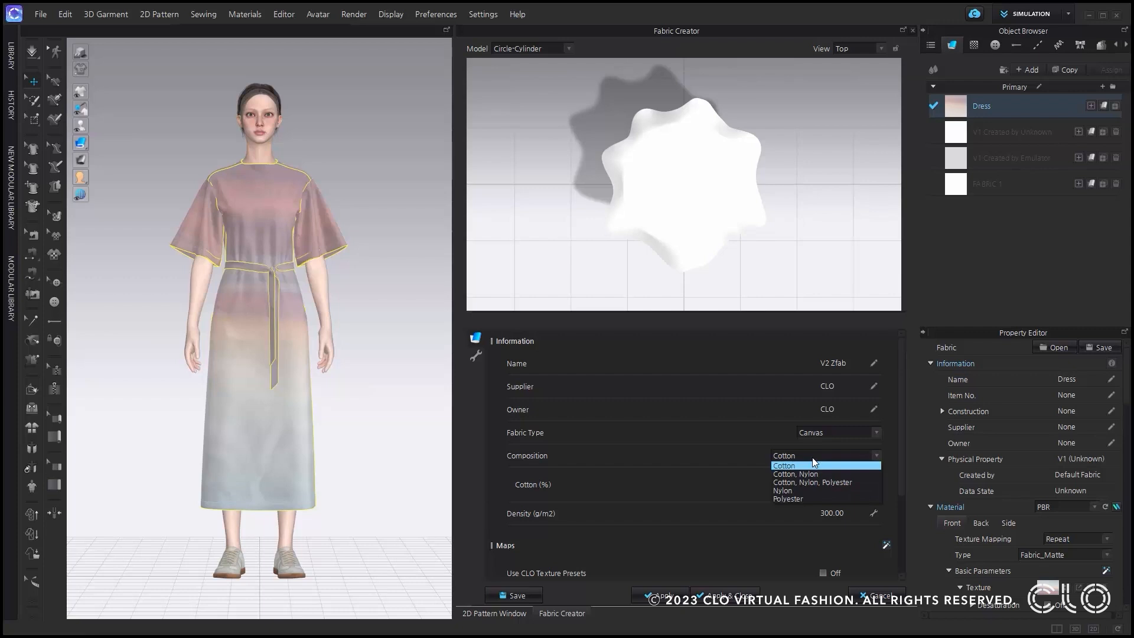
pyautogui.click(814, 474)
pyautogui.click(827, 484)
pyautogui.write('70')
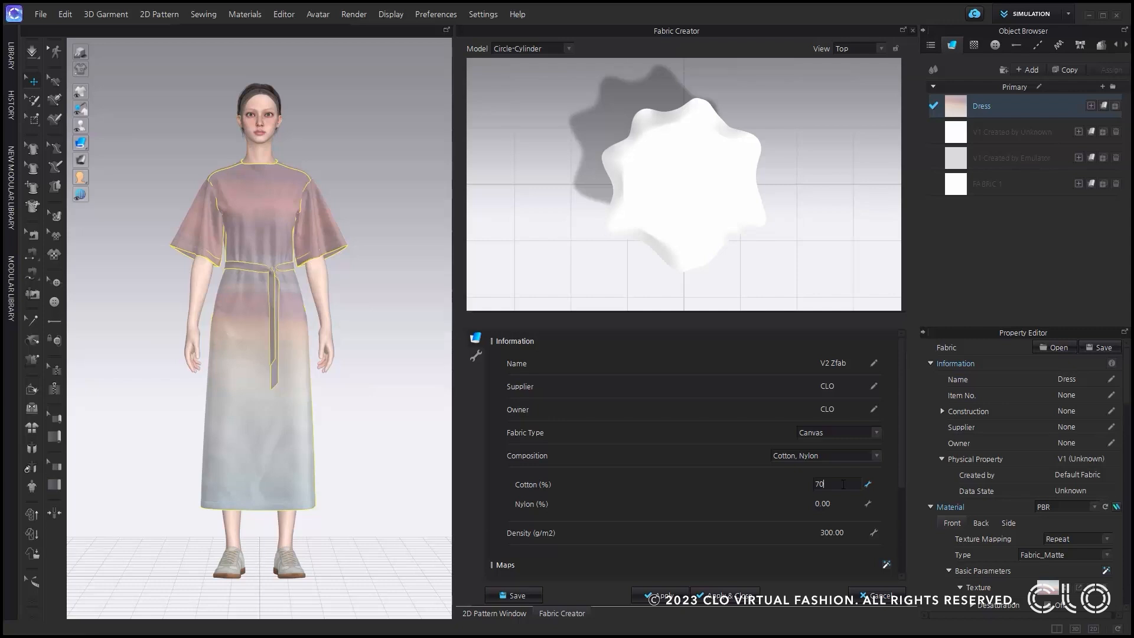
pyautogui.press('Return')
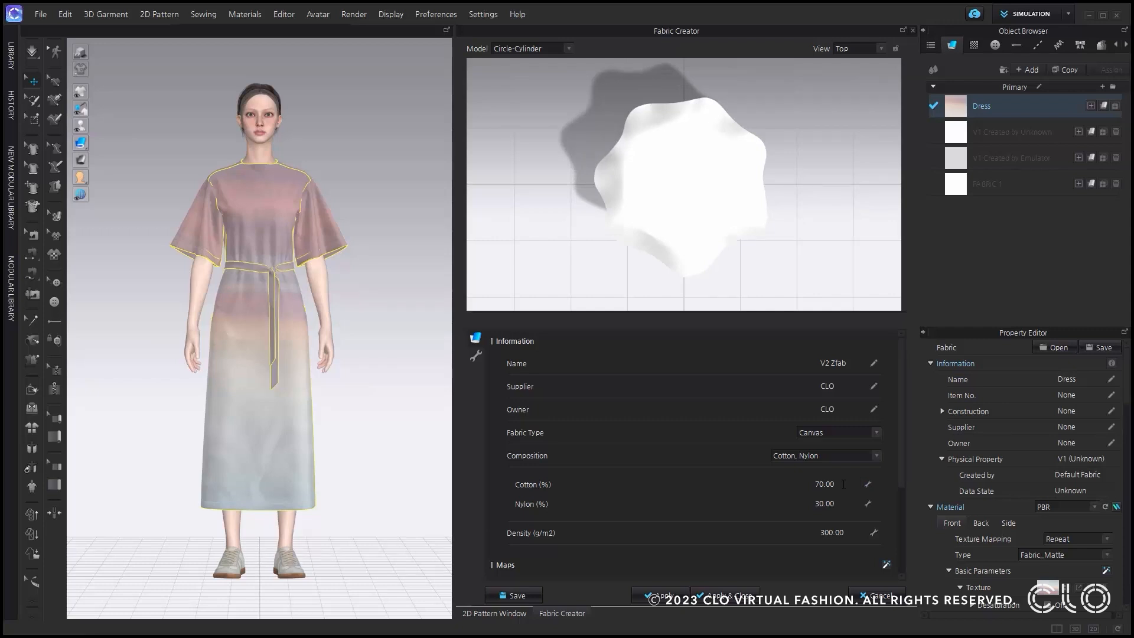
# Load the blue texture with yellow and white dots and a normal map into the fabric's maps.
pyautogui.scroll(-2, 782, 491)
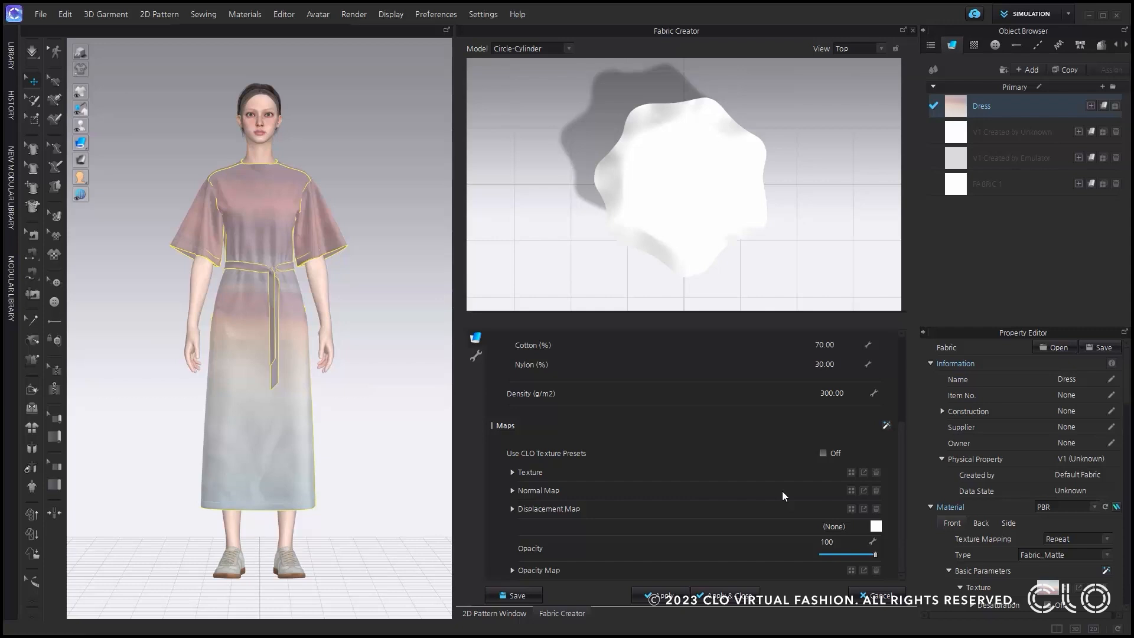
pyautogui.click(850, 472)
pyautogui.click(219, 103)
pyautogui.doubleClick(220, 102)
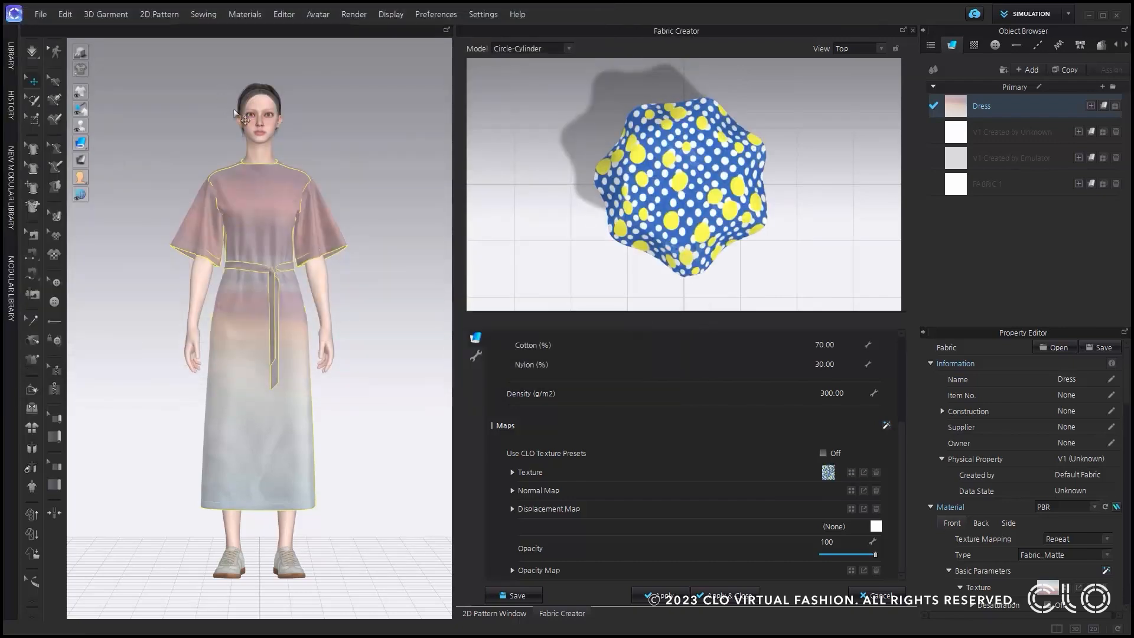
pyautogui.click(851, 490)
pyautogui.doubleClick(430, 98)
# Try the purple CLO texture preset on the fabric and switch the texture presets off again.
pyautogui.click(823, 454)
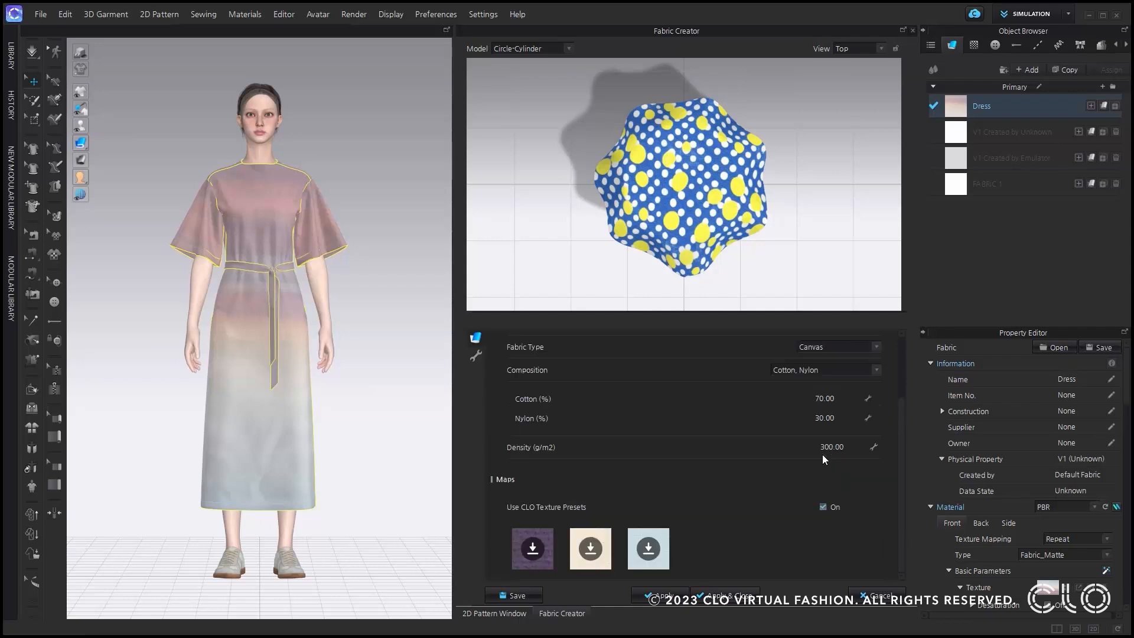
pyautogui.click(534, 553)
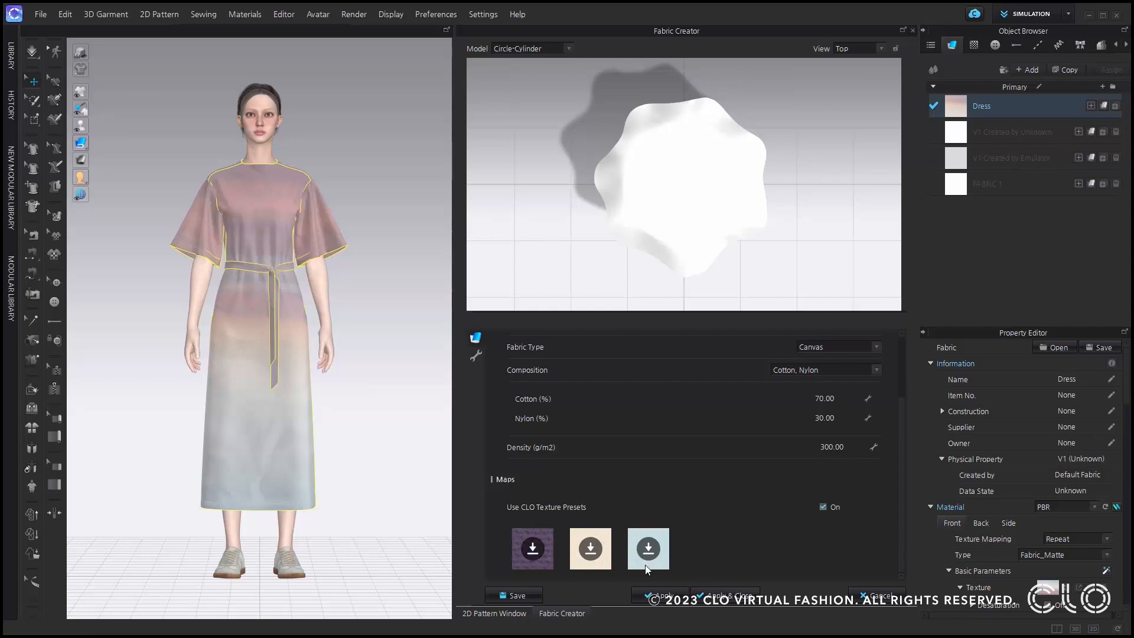
pyautogui.click(540, 547)
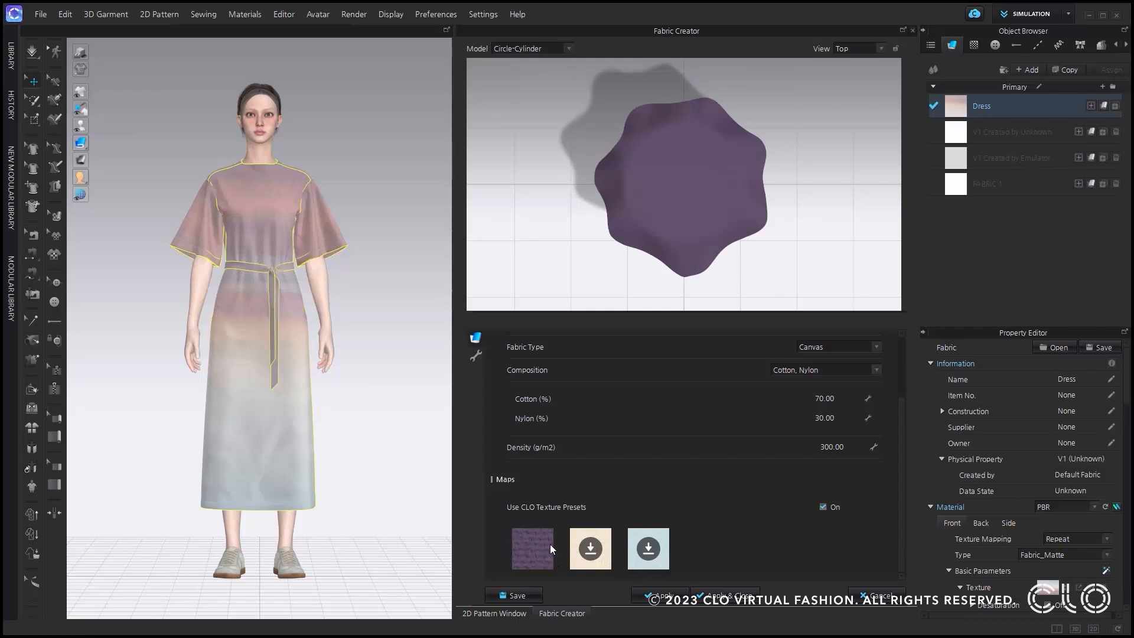
pyautogui.click(823, 507)
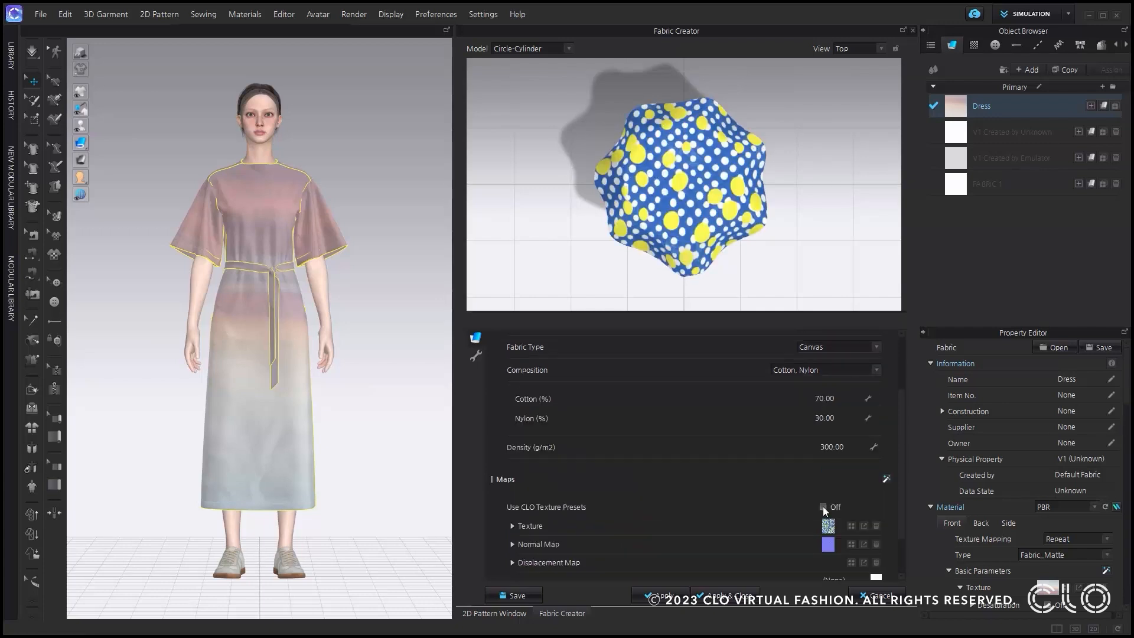
pyautogui.scroll(-1, 825, 509)
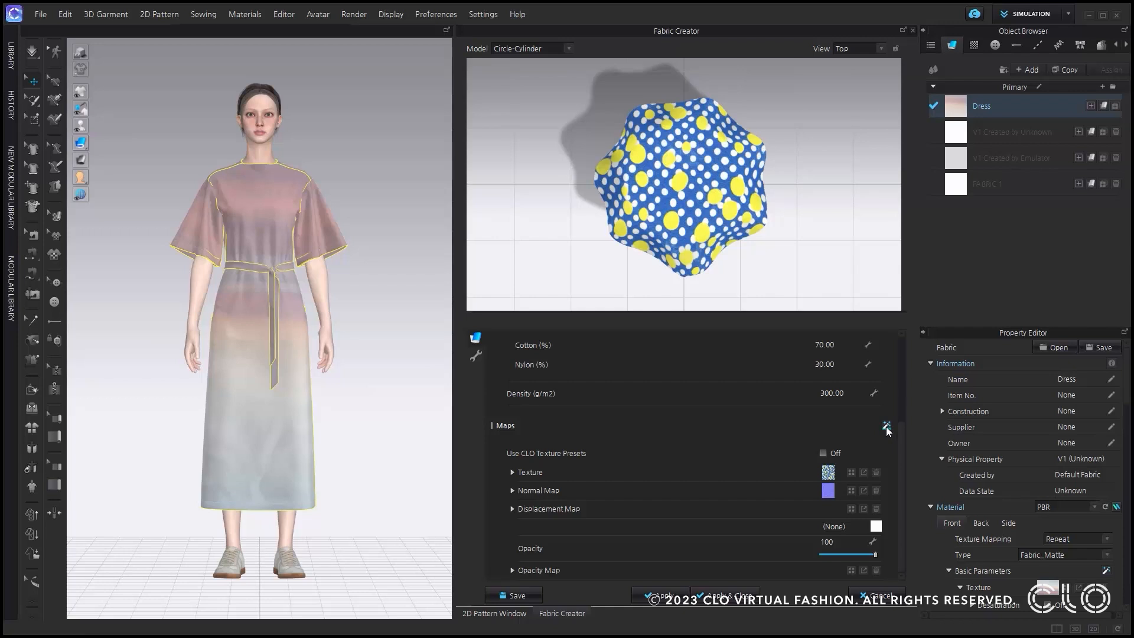
# Try Bending-Warp at 100 and Bending-Weft at 1 and 100 in the physical details, and reset the detail values.
pyautogui.click(477, 354)
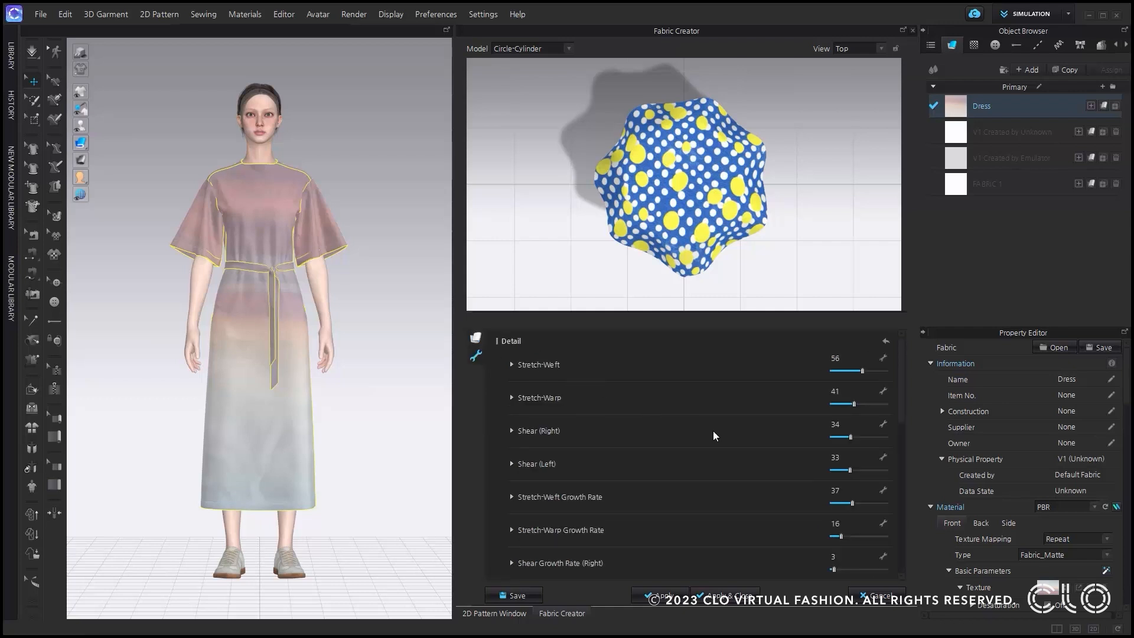
pyautogui.scroll(-2, 714, 432)
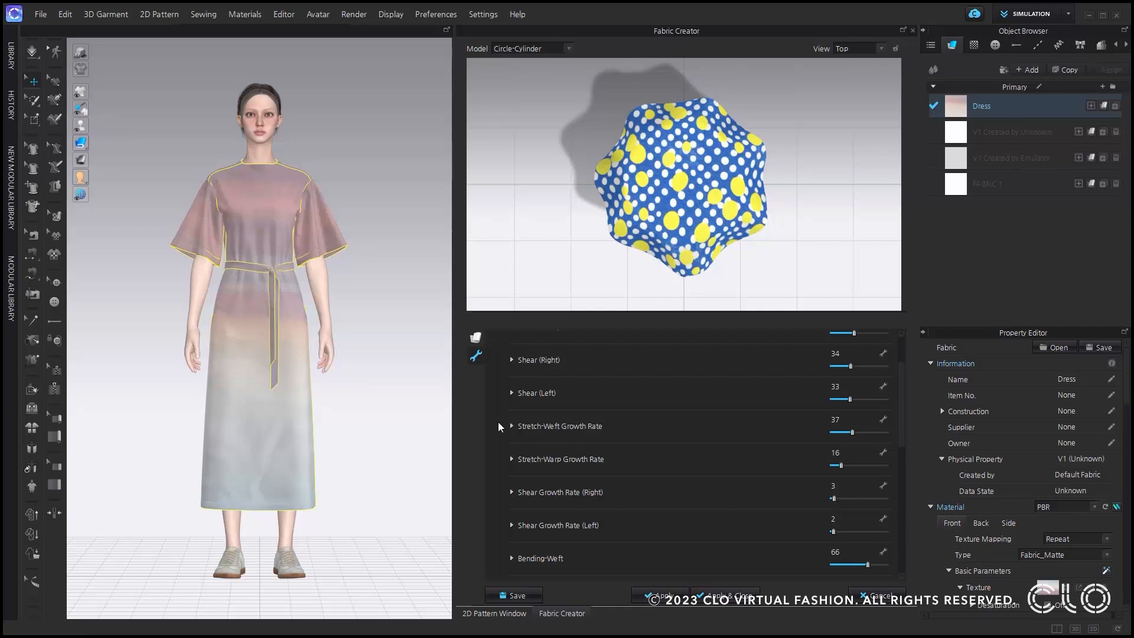
pyautogui.scroll(-3, 498, 423)
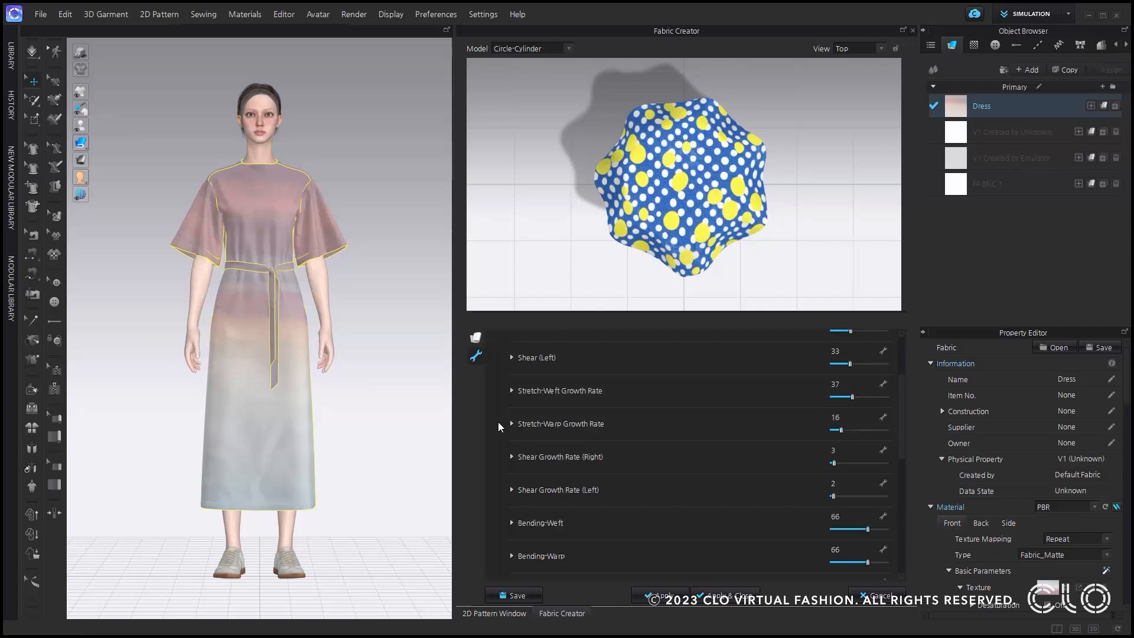
pyautogui.moveTo(867, 458); pyautogui.dragTo(888, 491)
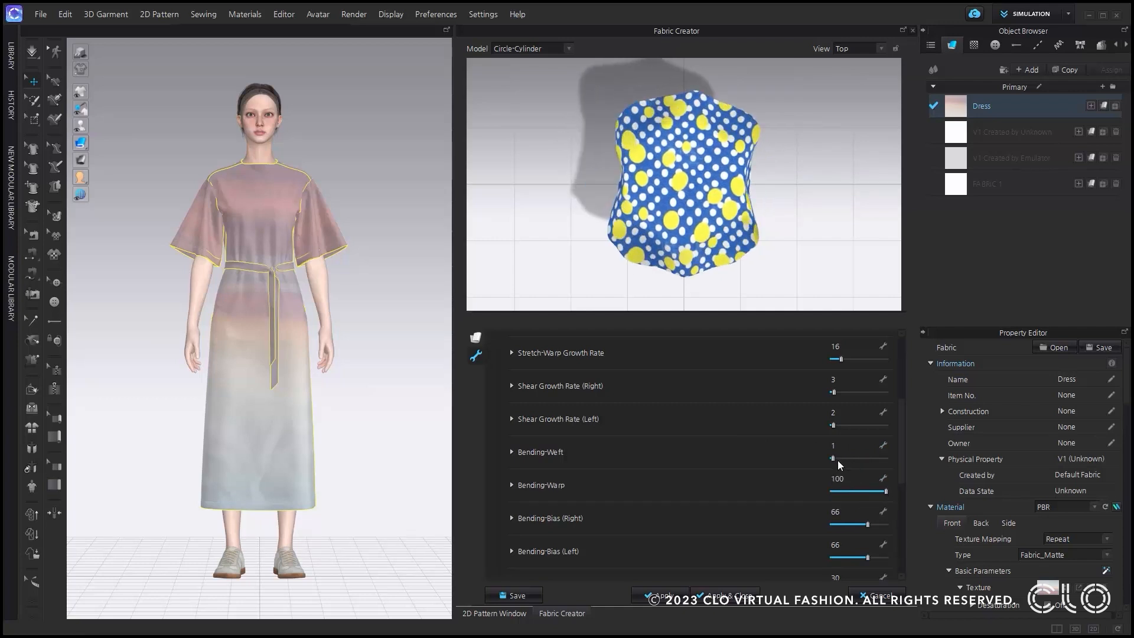
pyautogui.moveTo(834, 460); pyautogui.dragTo(892, 460)
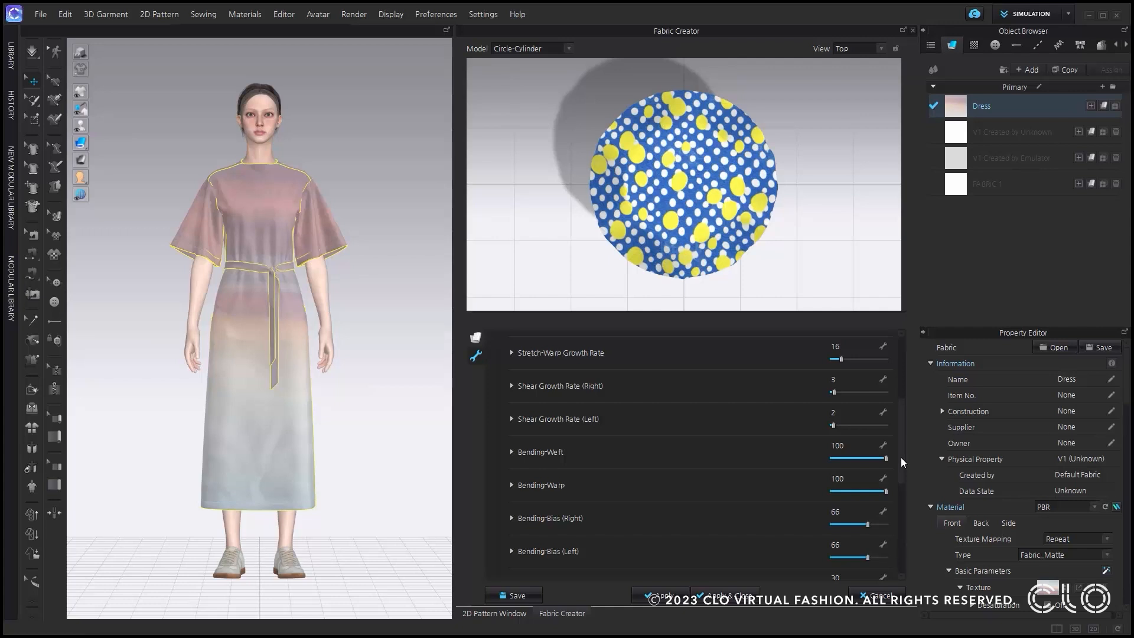
pyautogui.moveTo(902, 455); pyautogui.dragTo(904, 371)
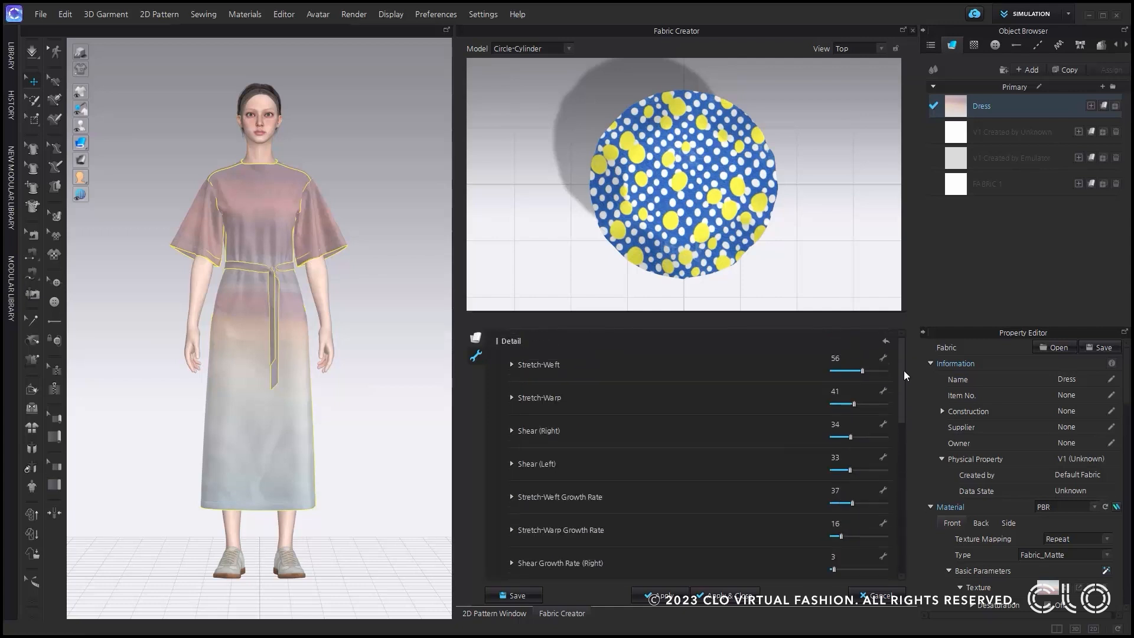
pyautogui.click(886, 342)
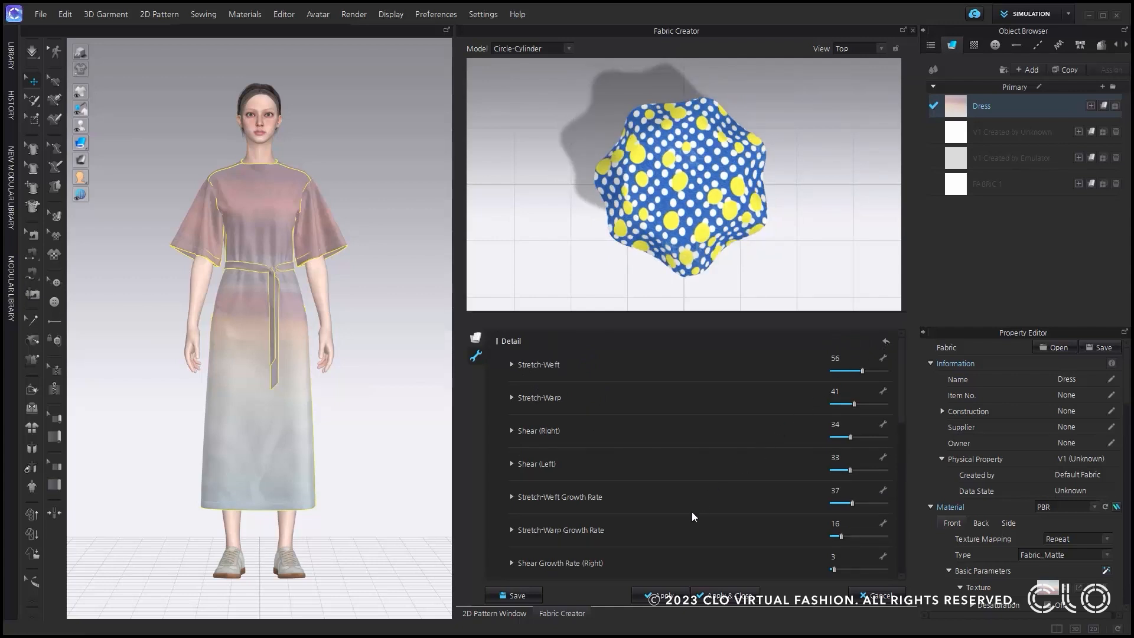
# Apply the created fabric to the dress and simulate the garment.
pyautogui.click(659, 599)
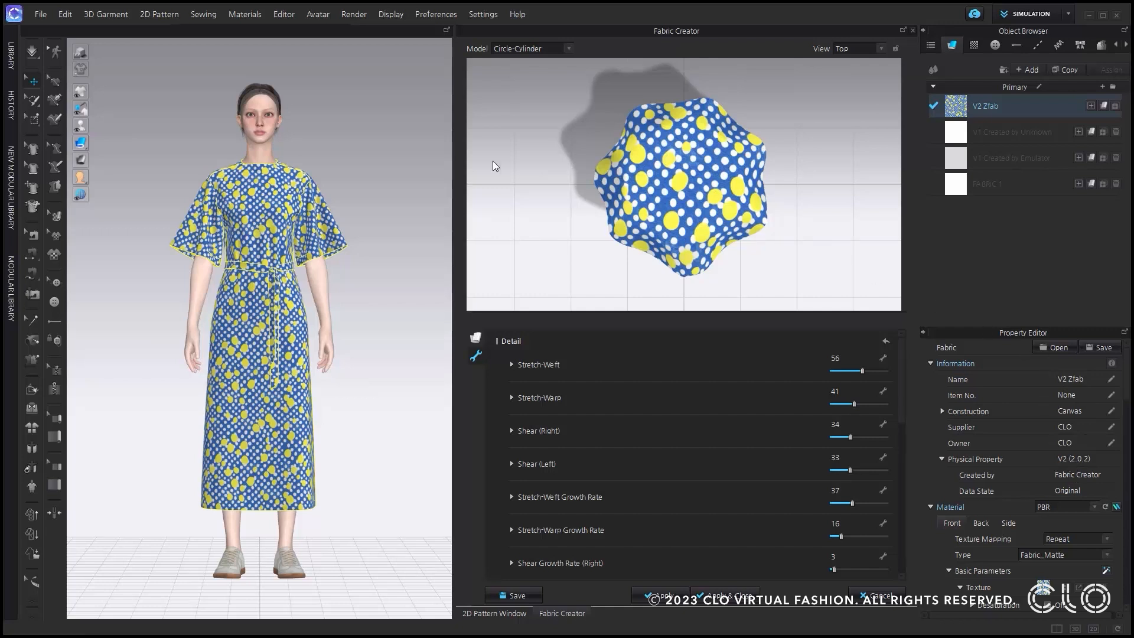
pyautogui.click(29, 53)
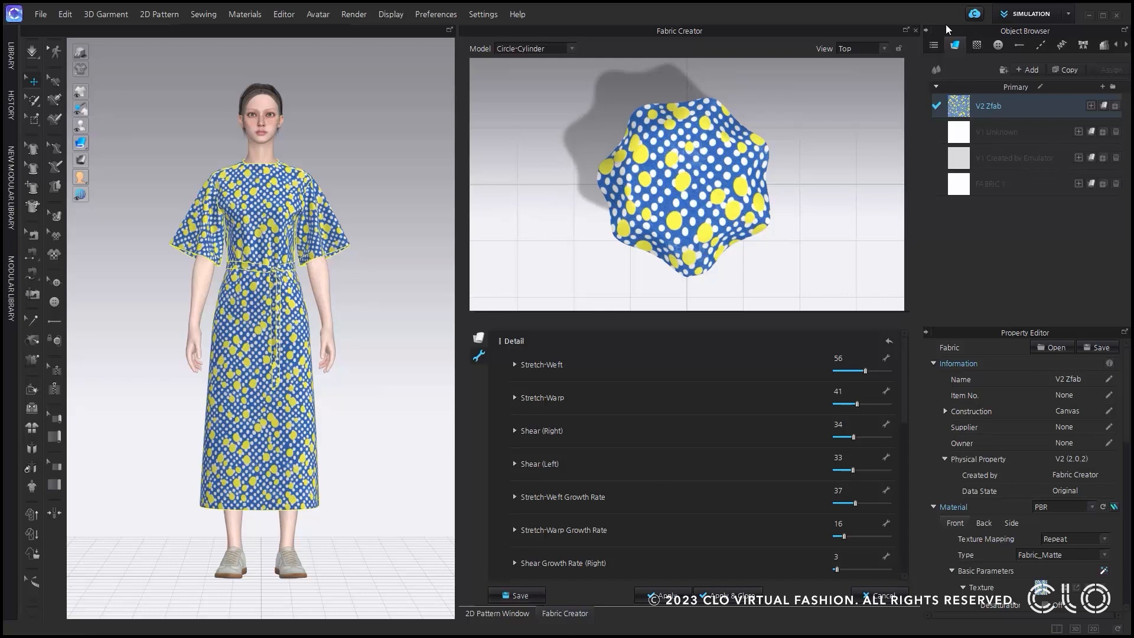
# Try Stretch-Weft at 15 and Stretch-Warp at 35 in the physical property detail preview of the V2 Zfab fabric.
pyautogui.click(915, 31)
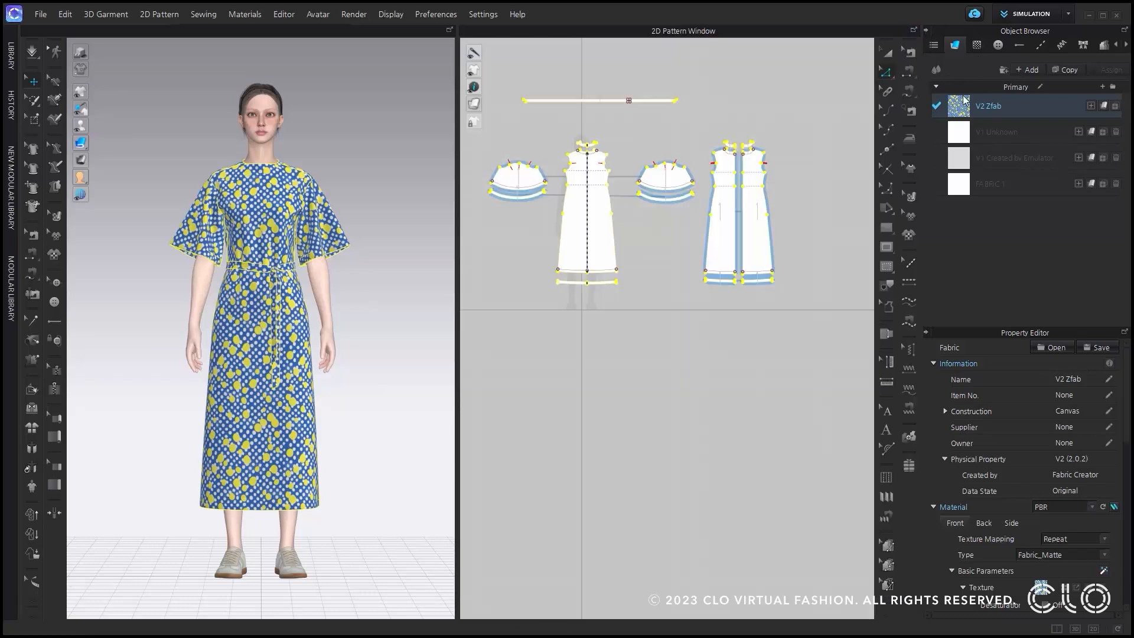
pyautogui.scroll(-10, 1037, 453)
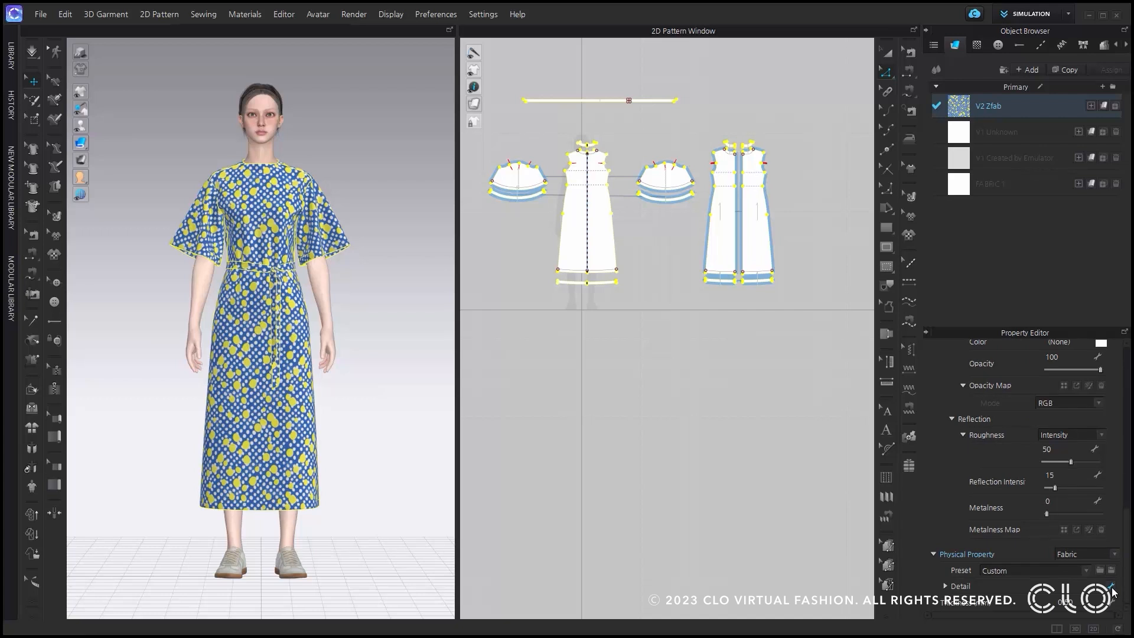
pyautogui.click(1112, 588)
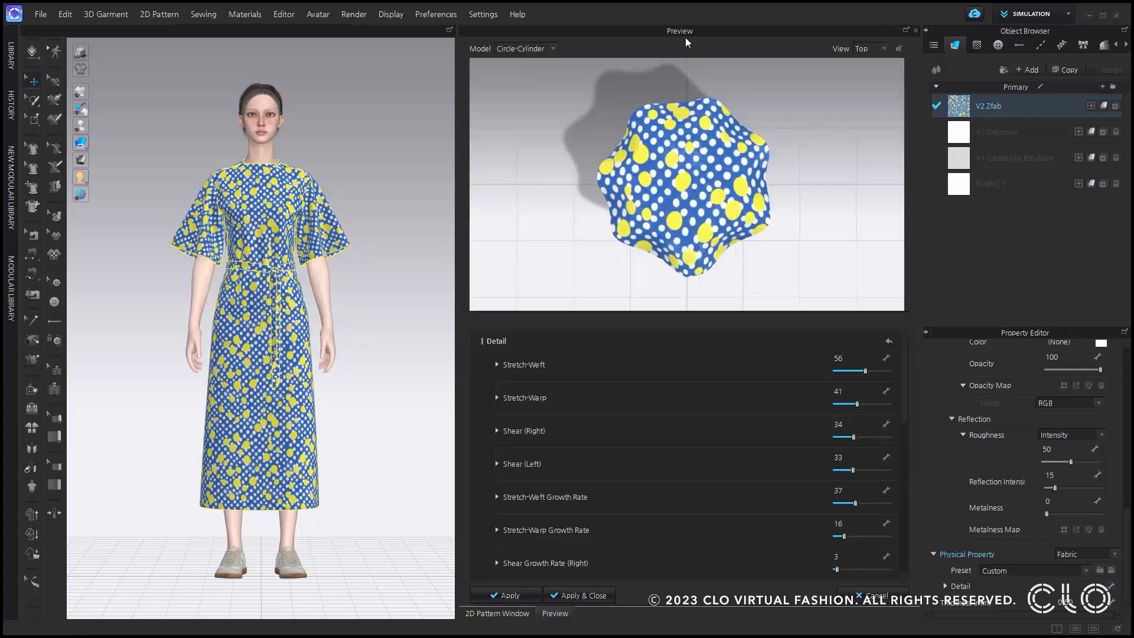
pyautogui.moveTo(865, 370); pyautogui.dragTo(854, 407)
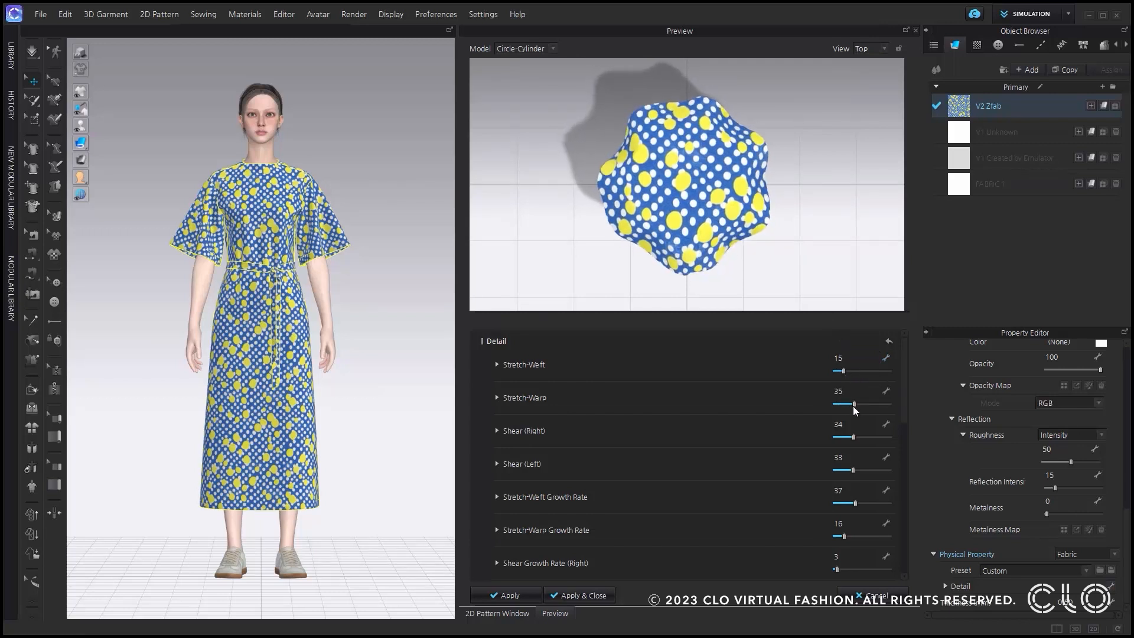
pyautogui.scroll(-3, 704, 465)
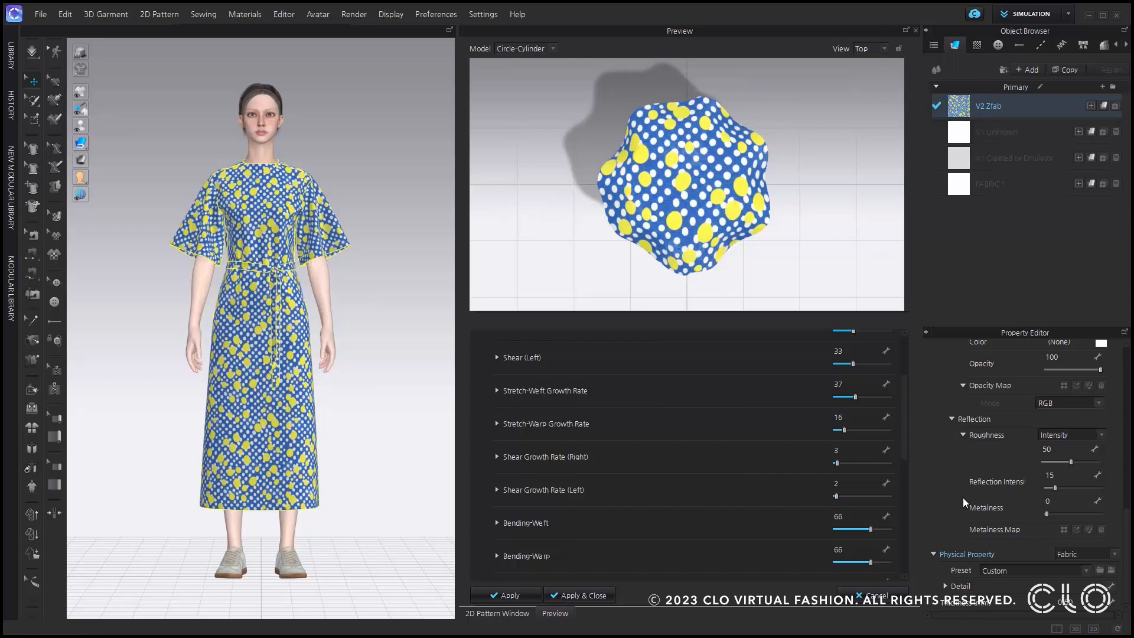
# Add a new default fabric to the project, reselect V2 Zfab and close the physical property preview without applying.
pyautogui.scroll(10, 964, 497)
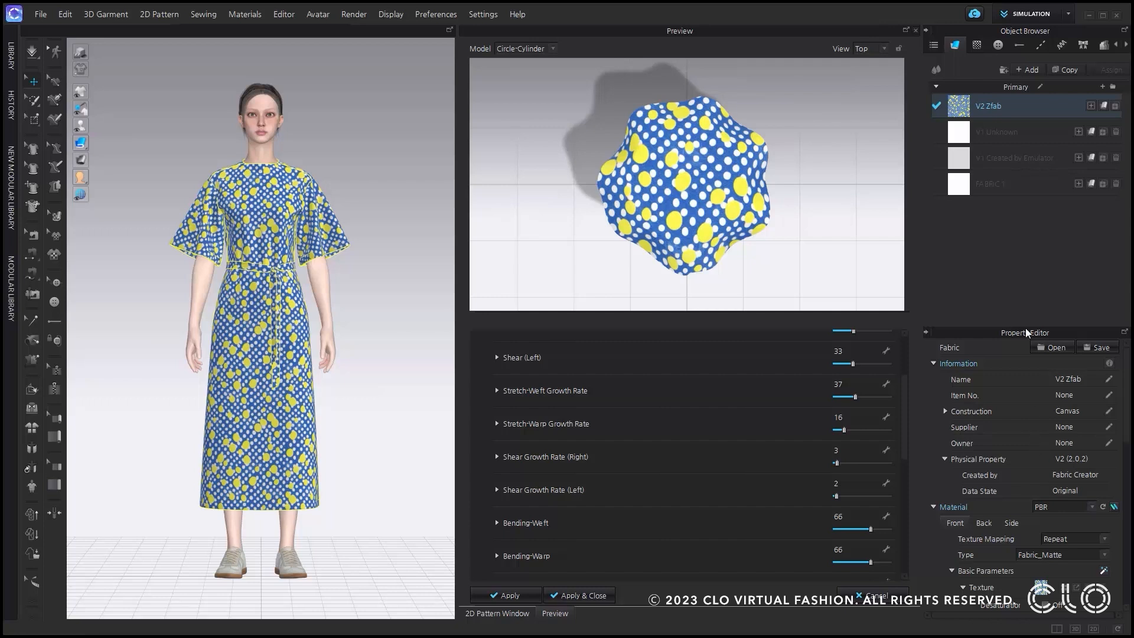
pyautogui.click(1028, 69)
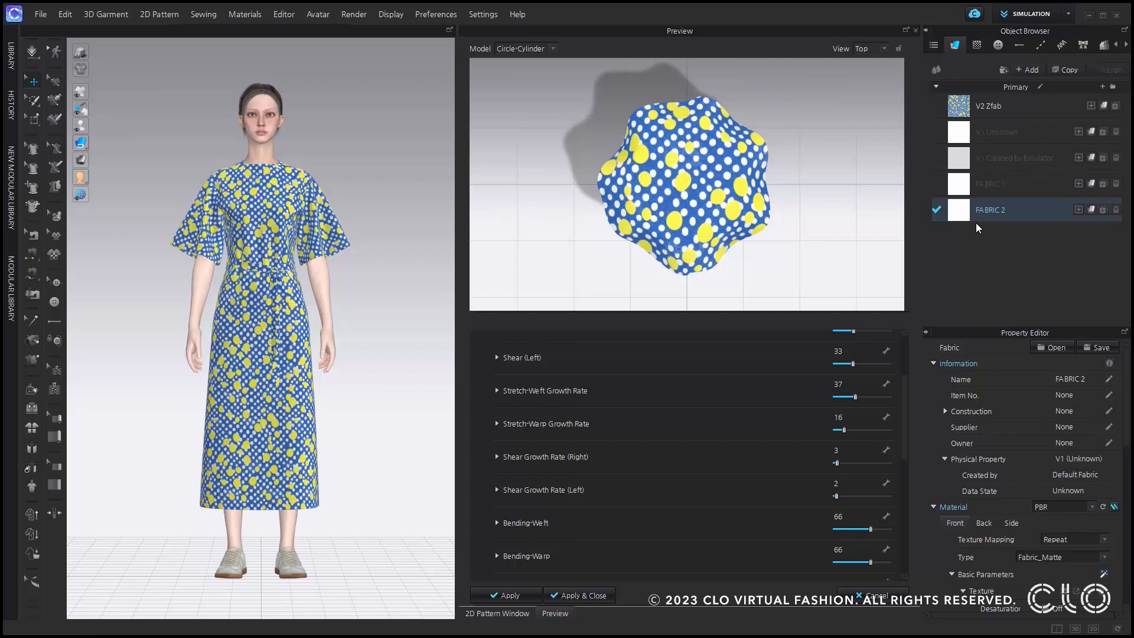
pyautogui.click(990, 115)
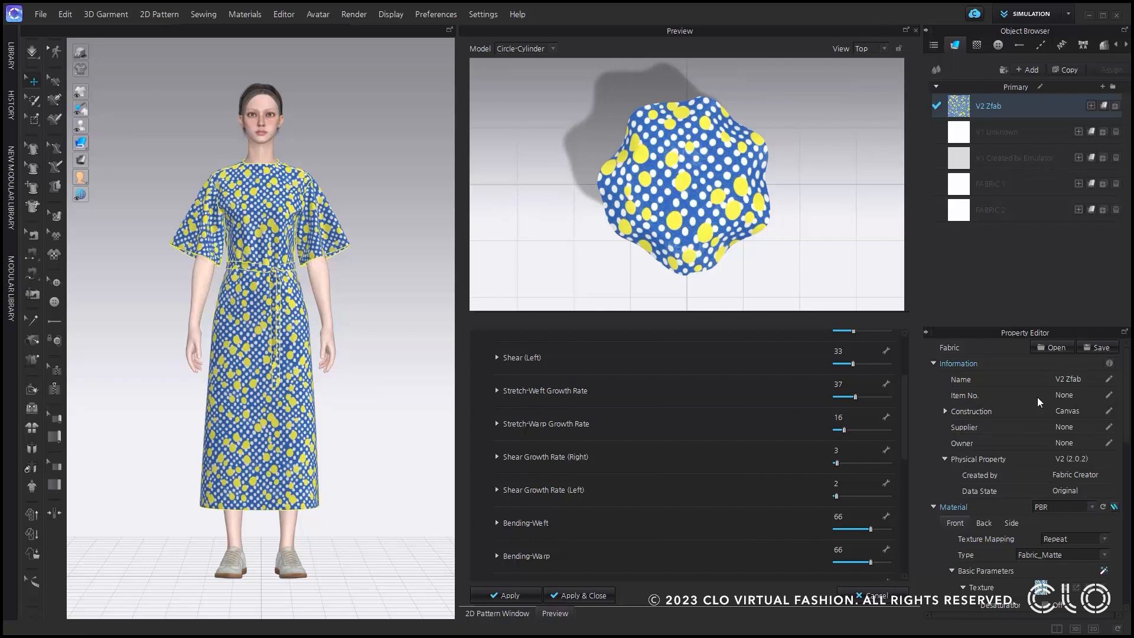
pyautogui.click(915, 31)
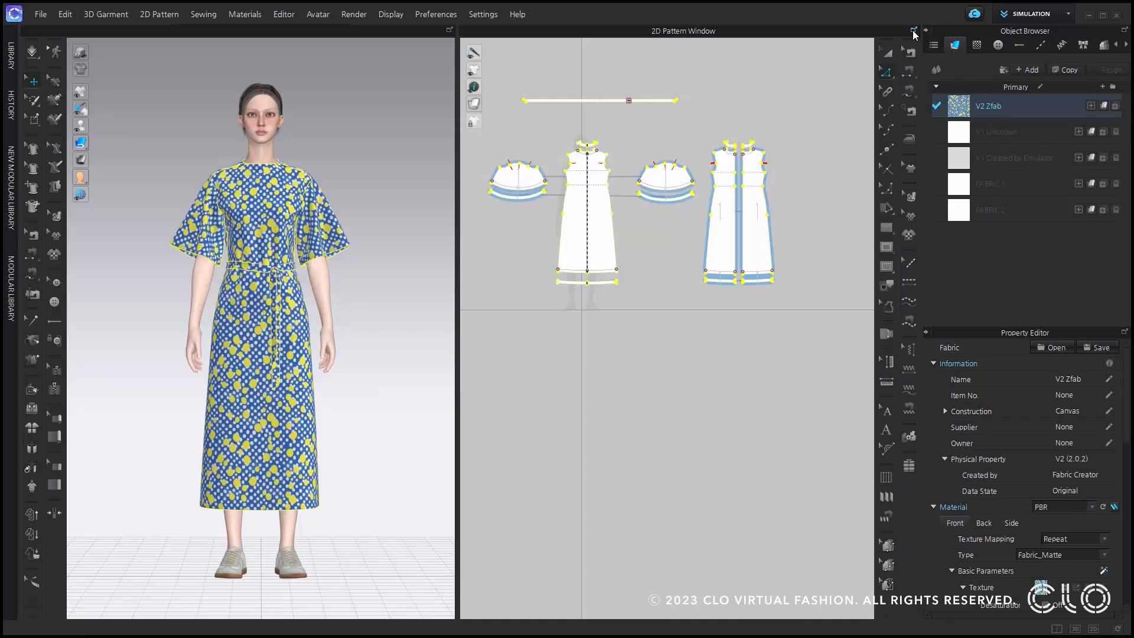
# Try to open the V1 Unknown fabric in the Fabric Creator.
pyautogui.click(976, 136)
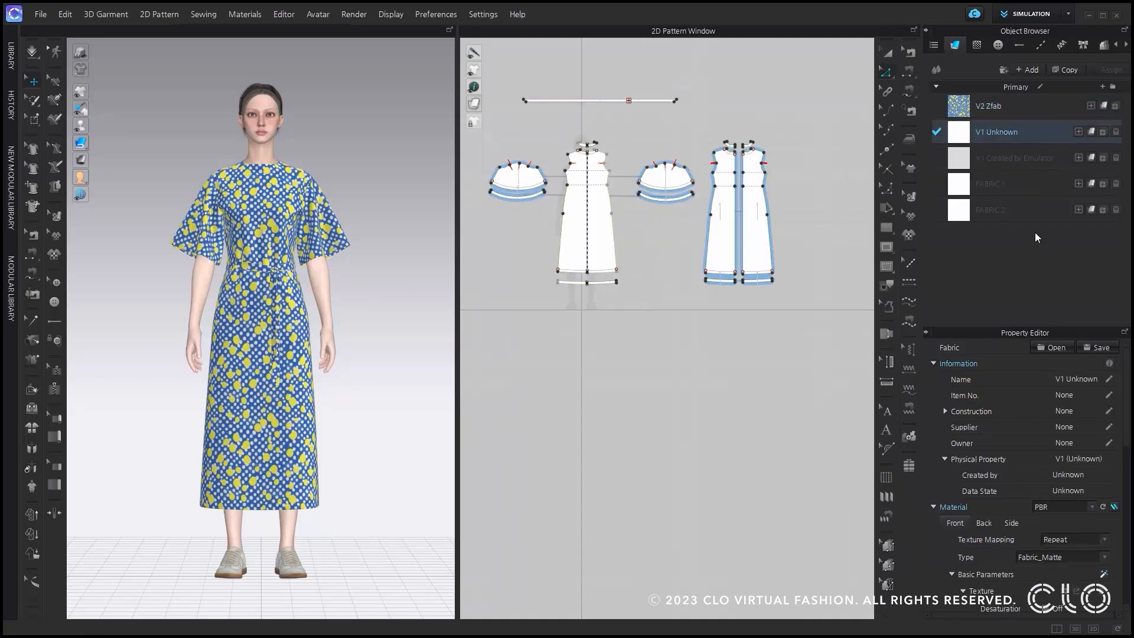
pyautogui.rightClick(981, 133)
pyautogui.click(1032, 263)
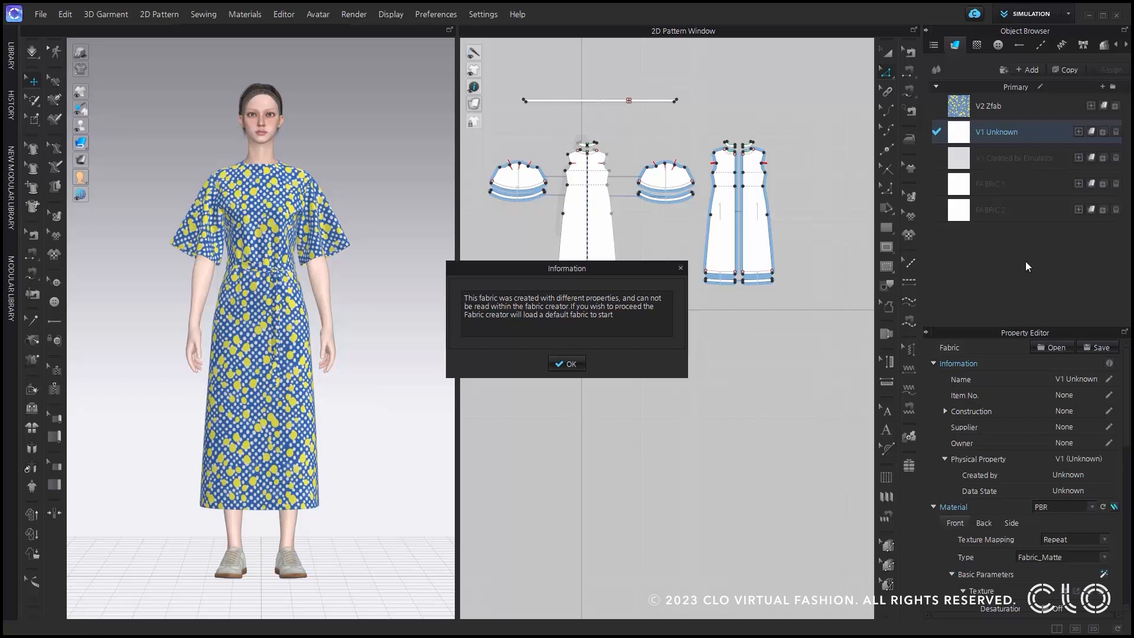
pyautogui.click(570, 363)
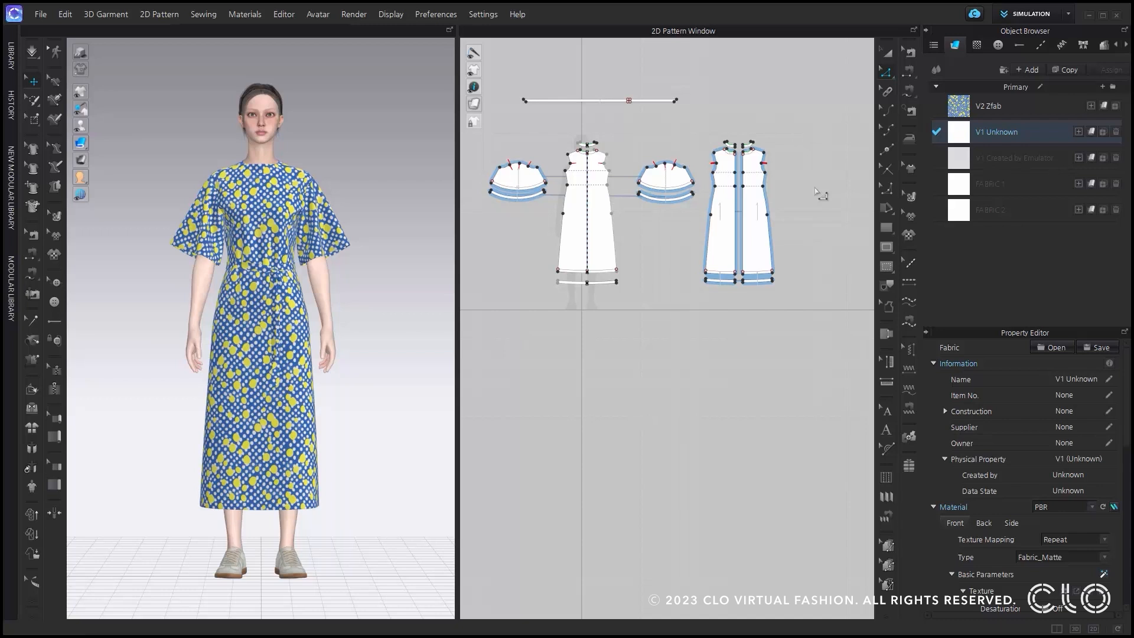
# Convert the physical properties of the V1 Created by Emulator fabric to the new version.
pyautogui.click(1009, 160)
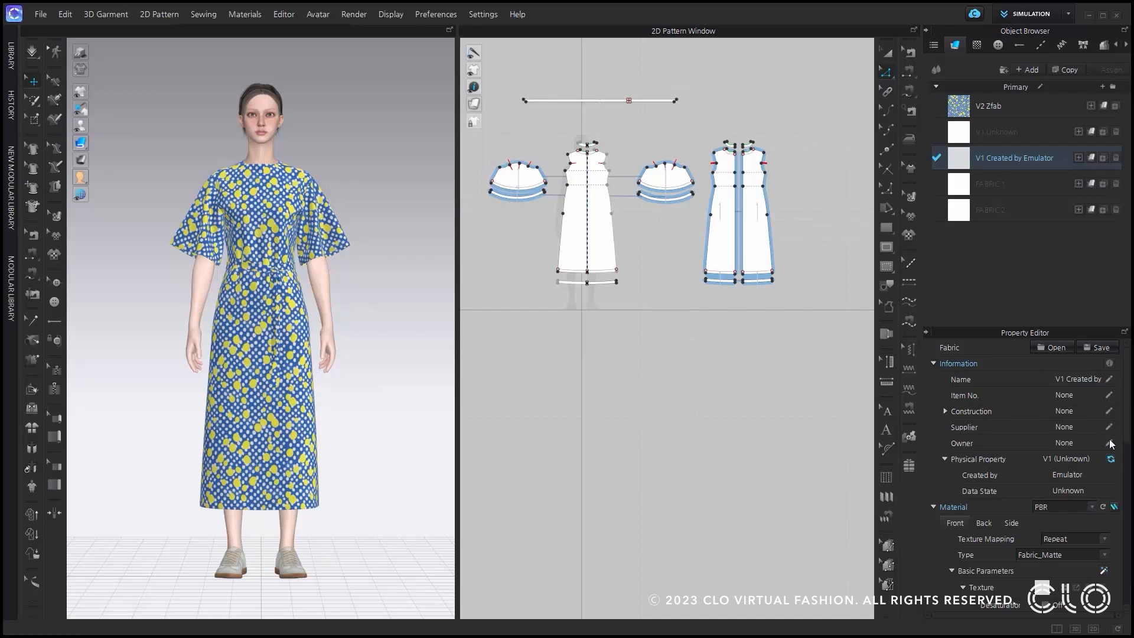
pyautogui.click(1017, 141)
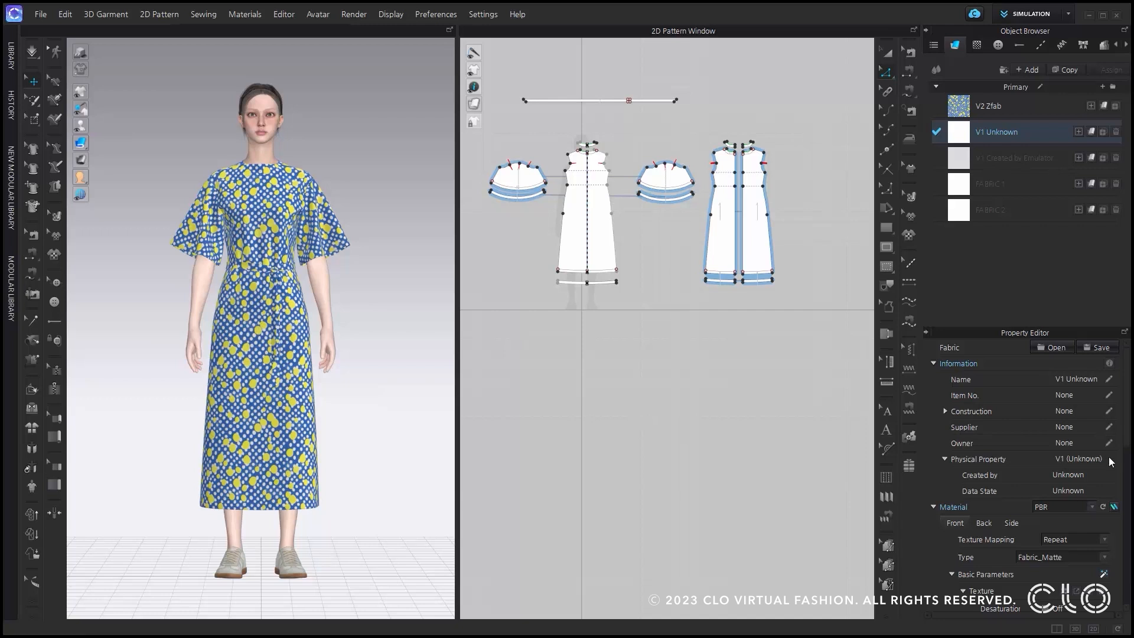
pyautogui.click(1016, 159)
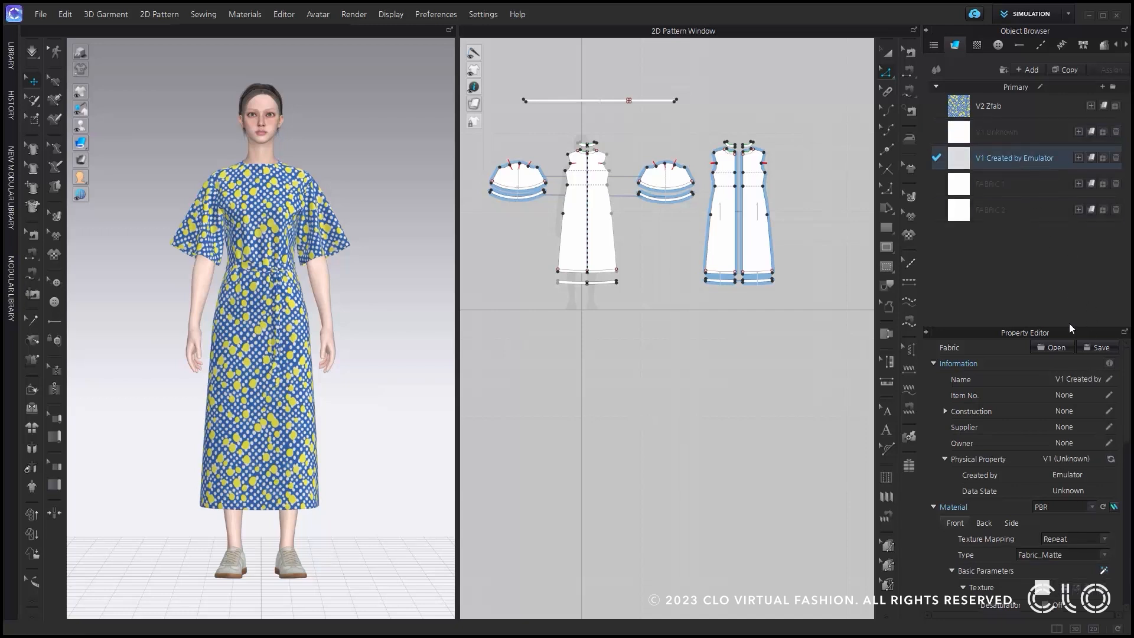
pyautogui.click(1112, 461)
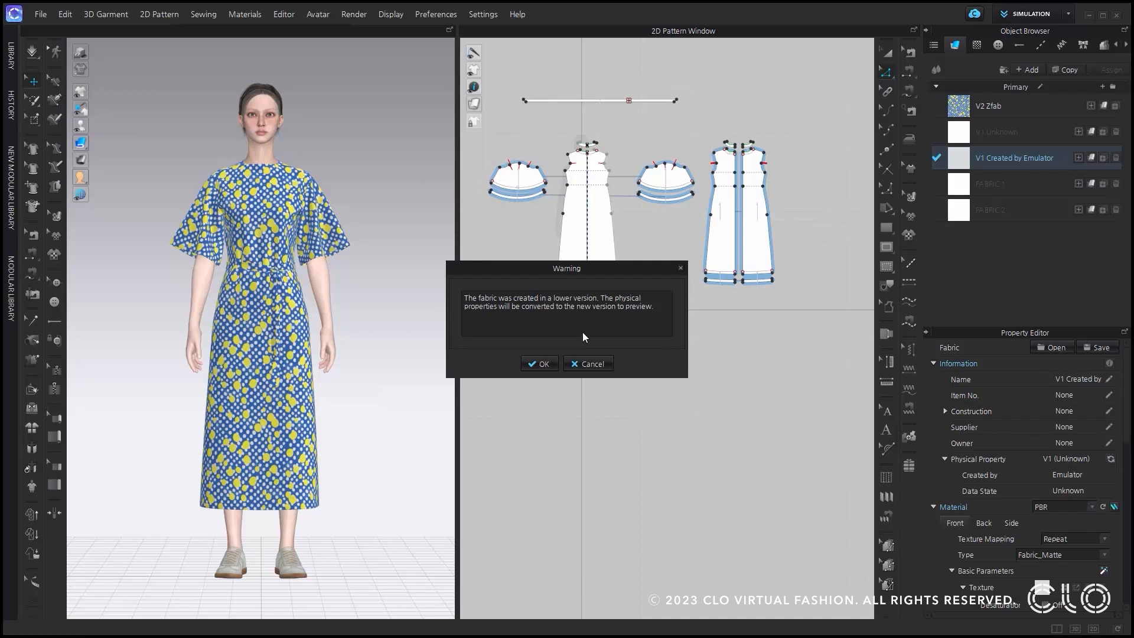
pyautogui.click(540, 365)
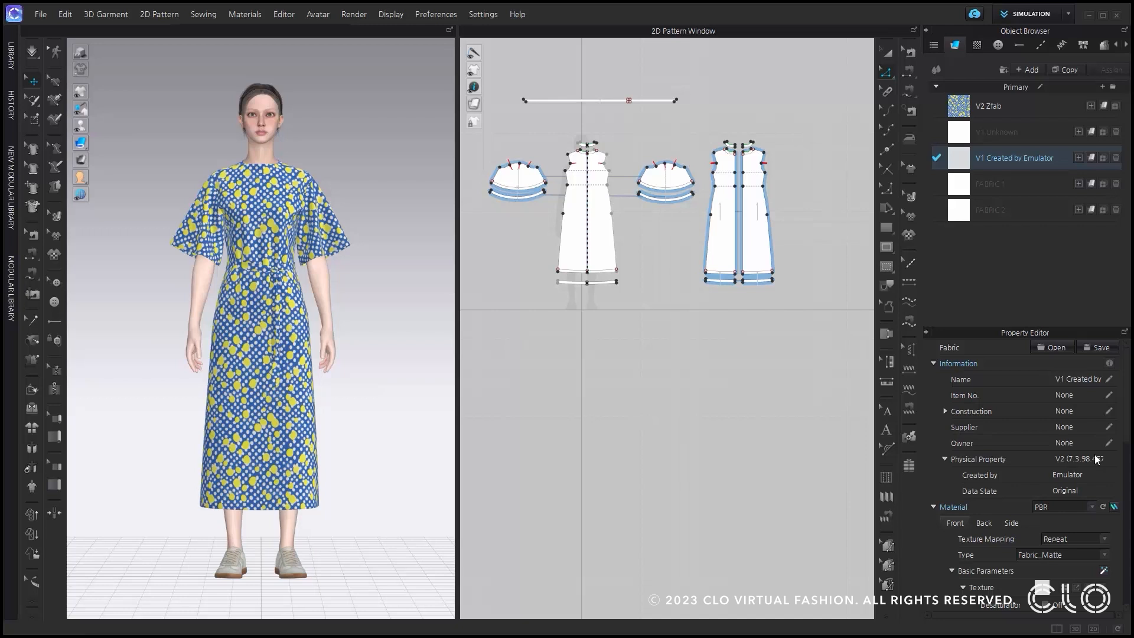
# Add the Cotton_Sateen fabric from the library's fabric folder to the project's fabrics.
pyautogui.moveTo(661, 154); pyautogui.dragTo(694, 281, button='middle')
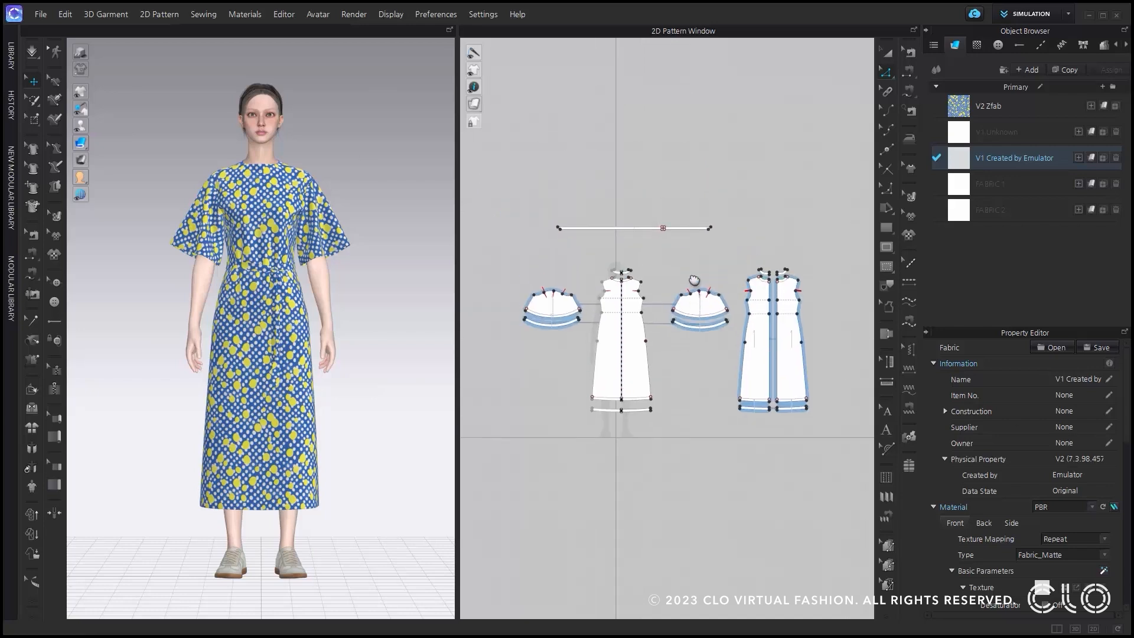
pyautogui.click(13, 65)
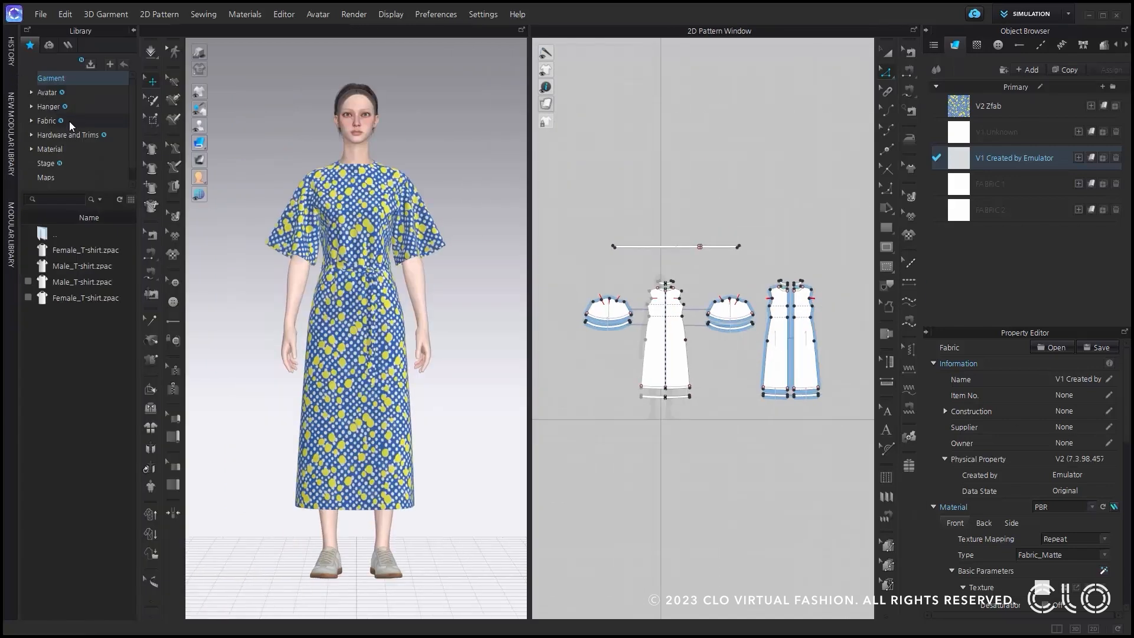
pyautogui.click(47, 121)
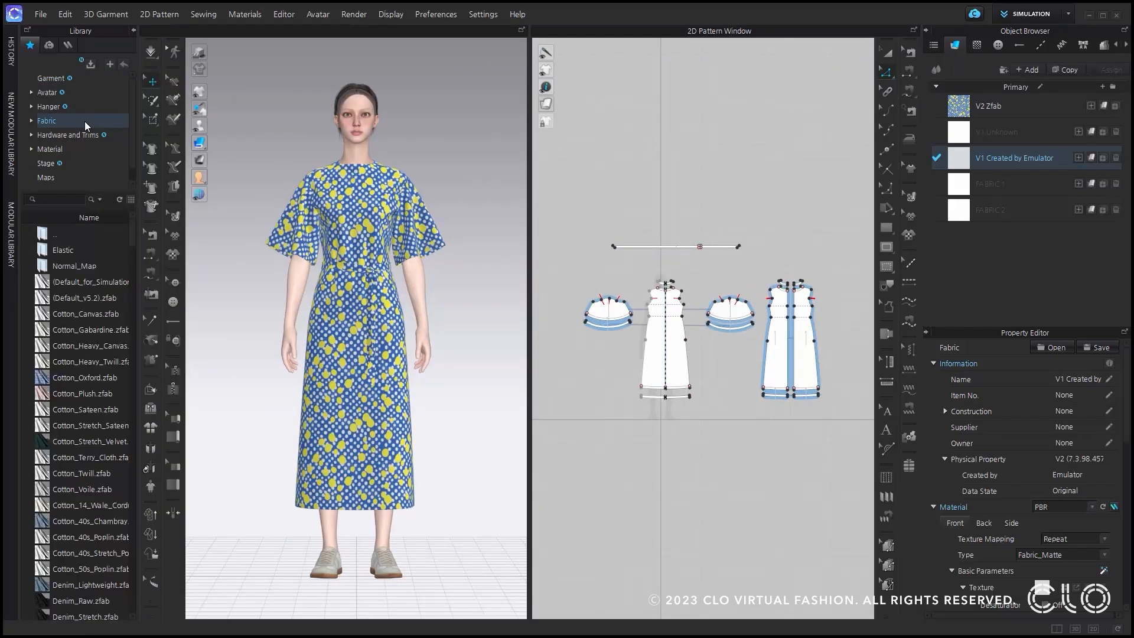
pyautogui.doubleClick(86, 410)
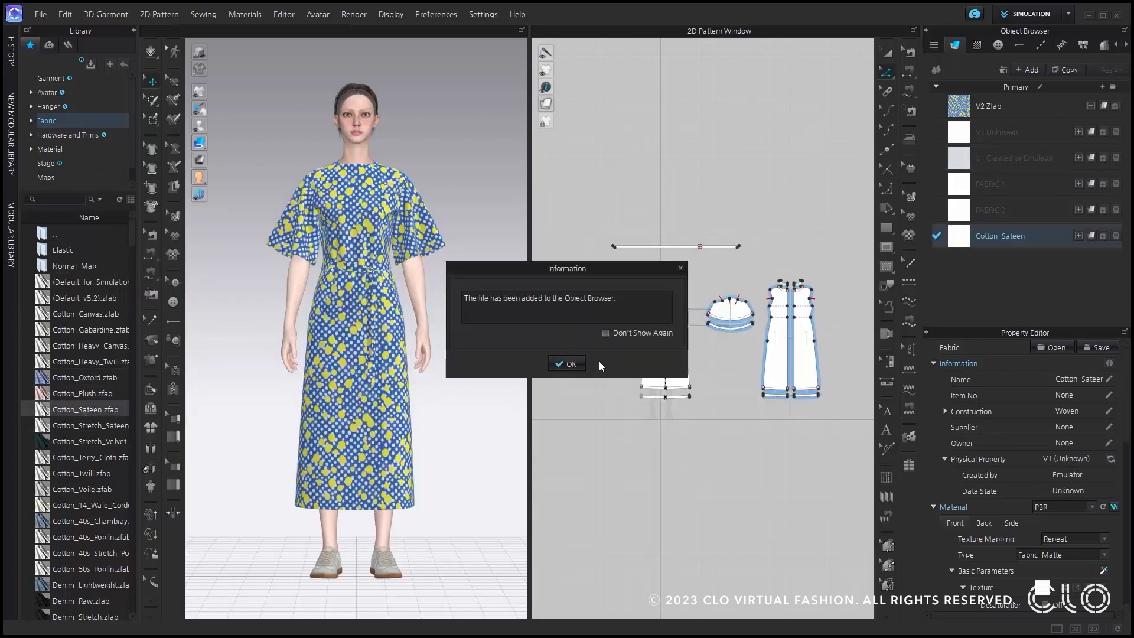
pyautogui.click(567, 364)
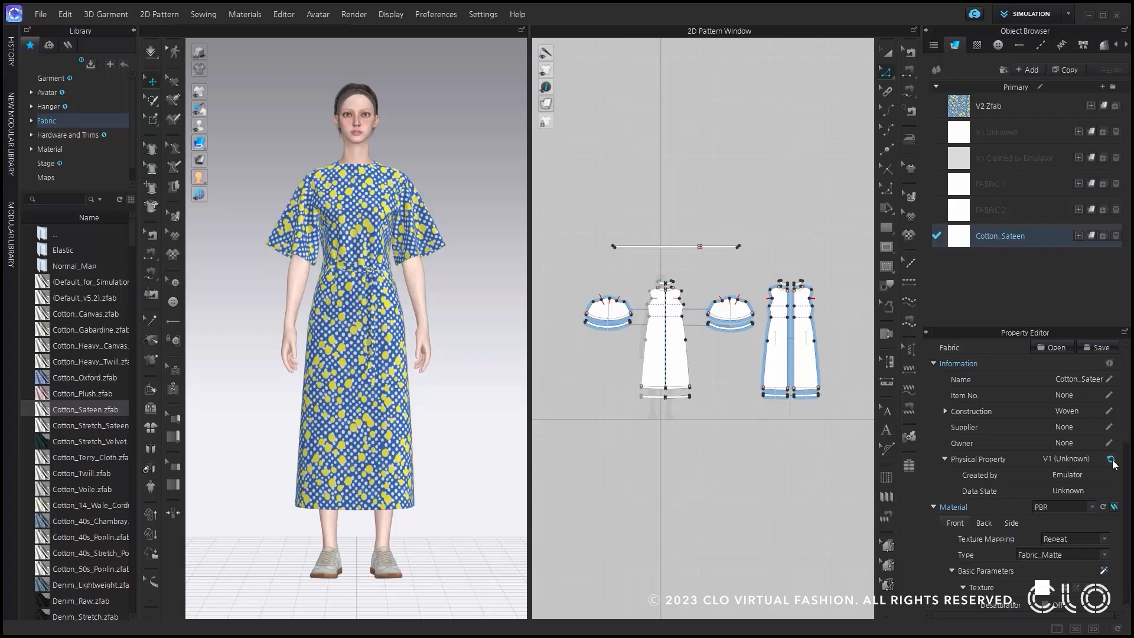
# Mark the downloadable library fabrics V2_Woven_Taffeta_3, V2_Woven_Chiffon_1 and V1_Woven_Cotton_40s, and close the library.
pyautogui.moveTo(135, 237); pyautogui.dragTo(134, 357)
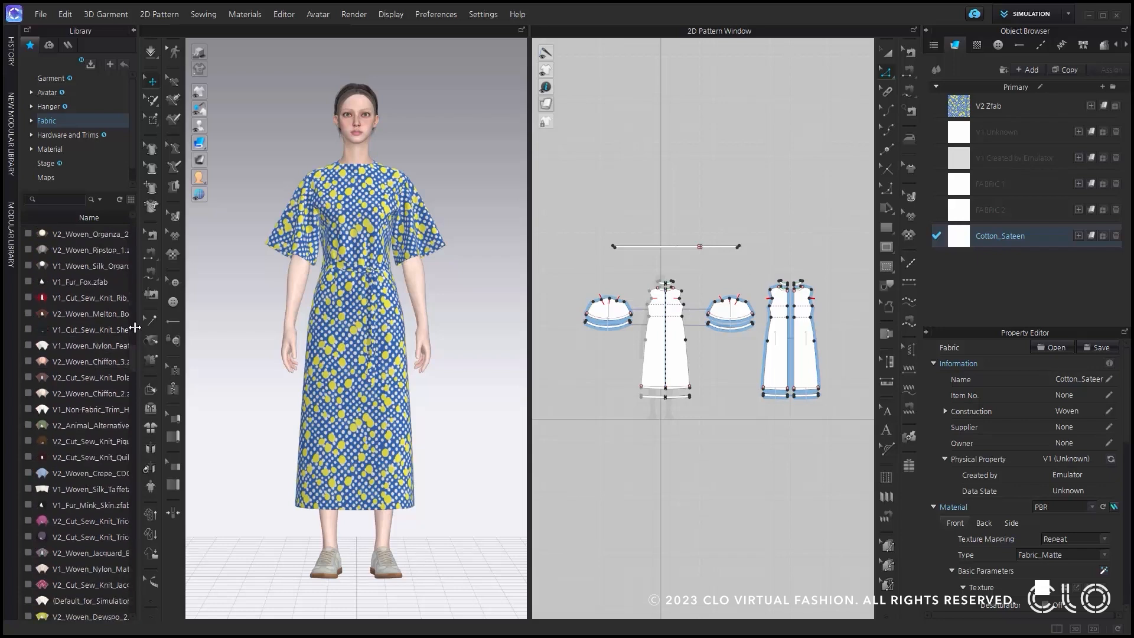
pyautogui.scroll(-10, 107, 276)
pyautogui.scroll(-10, 82, 365)
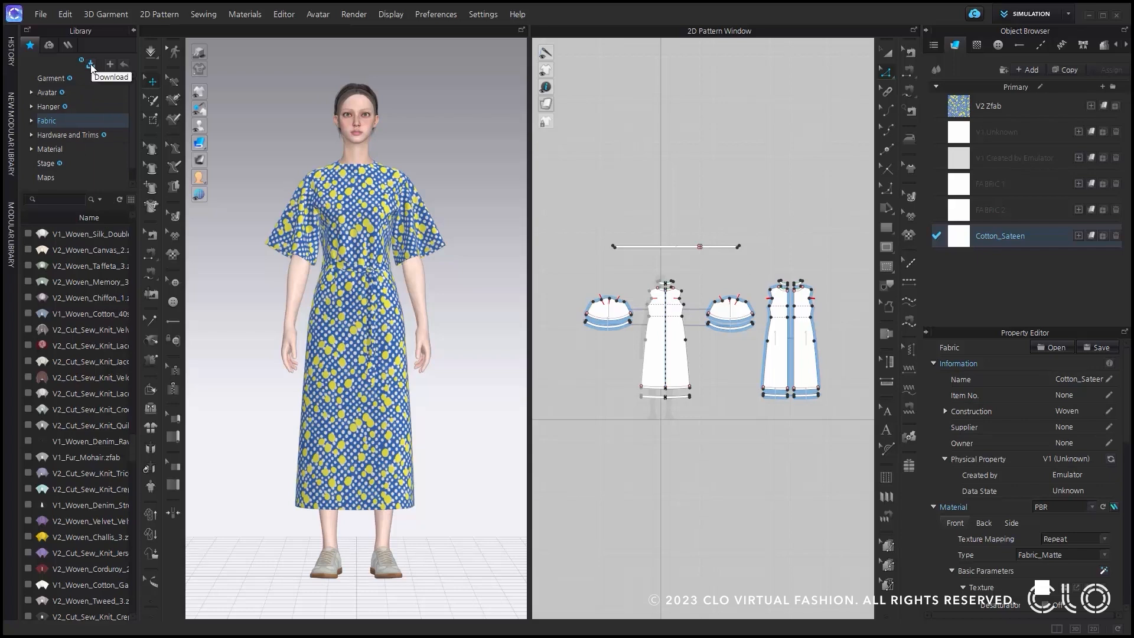
pyautogui.click(28, 266)
pyautogui.click(29, 292)
pyautogui.click(28, 308)
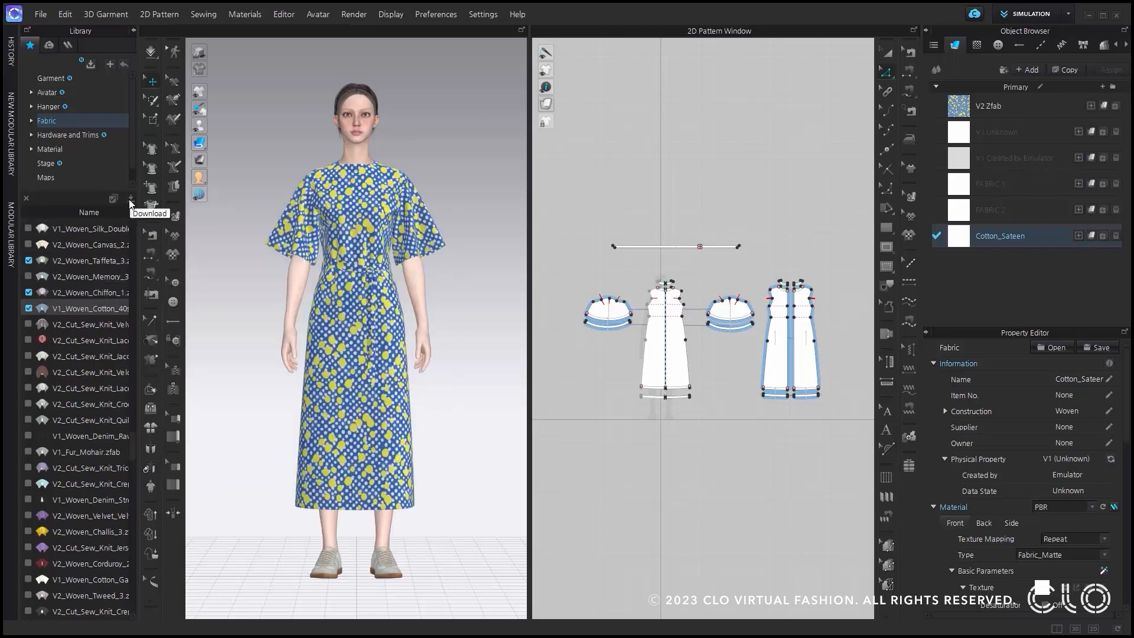
pyautogui.click(134, 30)
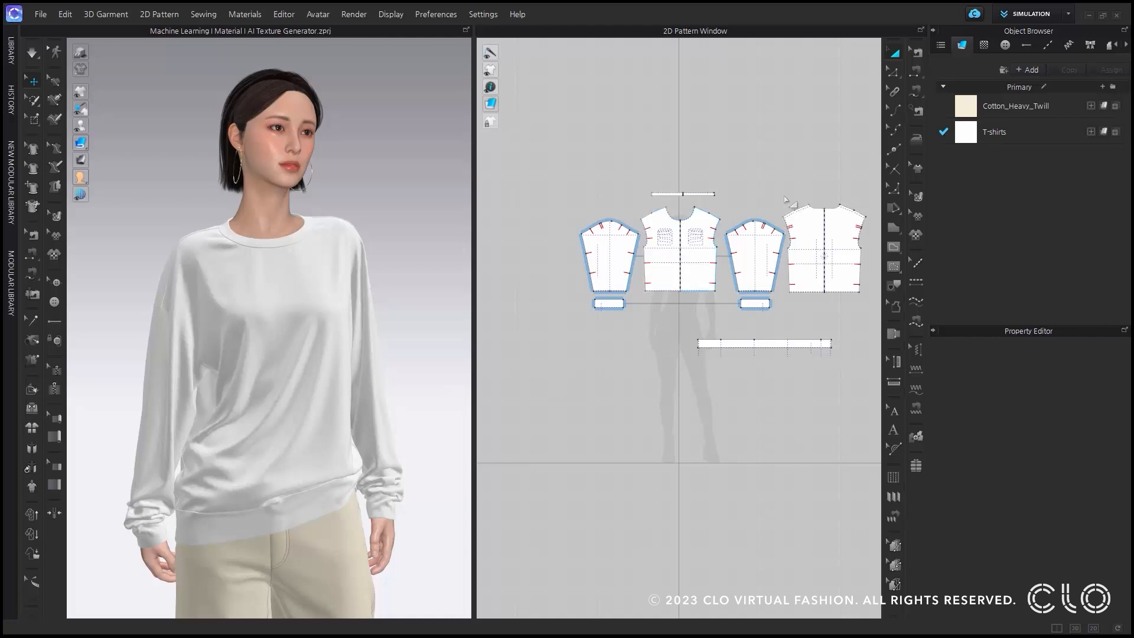
# Open the AI Texture Generator for the T-shirts fabric and look into its generation history.
pyautogui.click(985, 133)
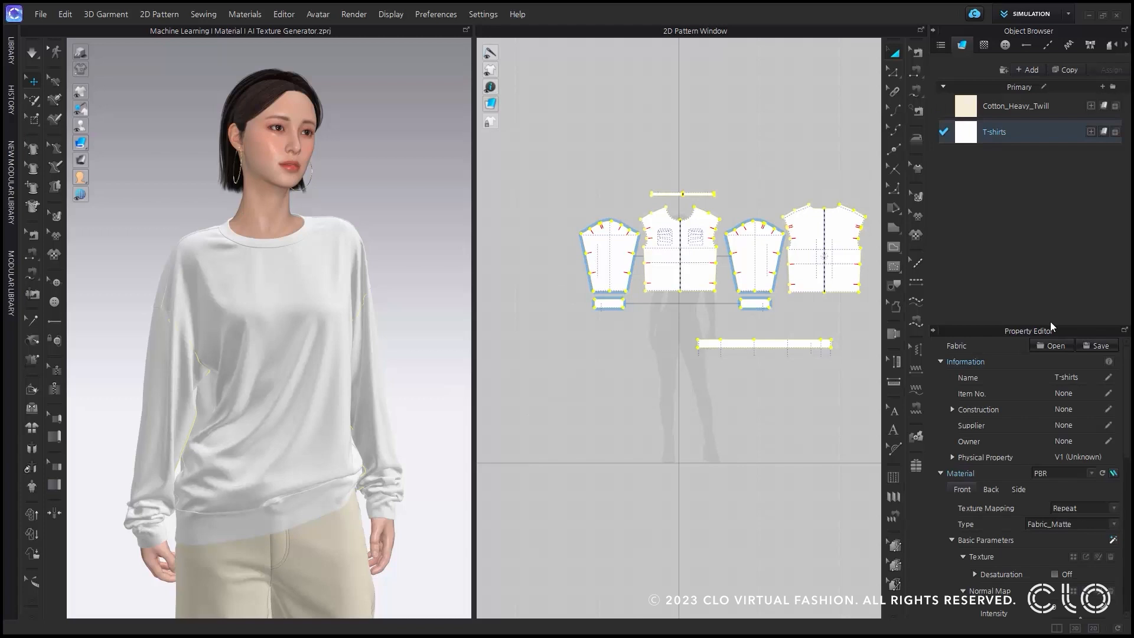
pyautogui.click(1113, 542)
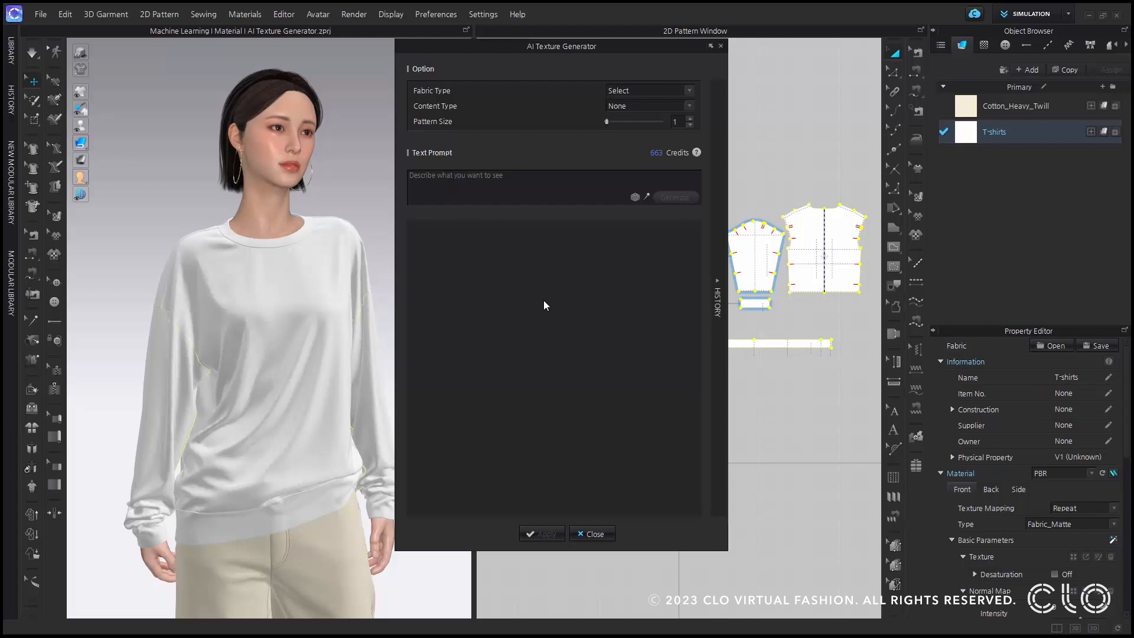
pyautogui.click(718, 282)
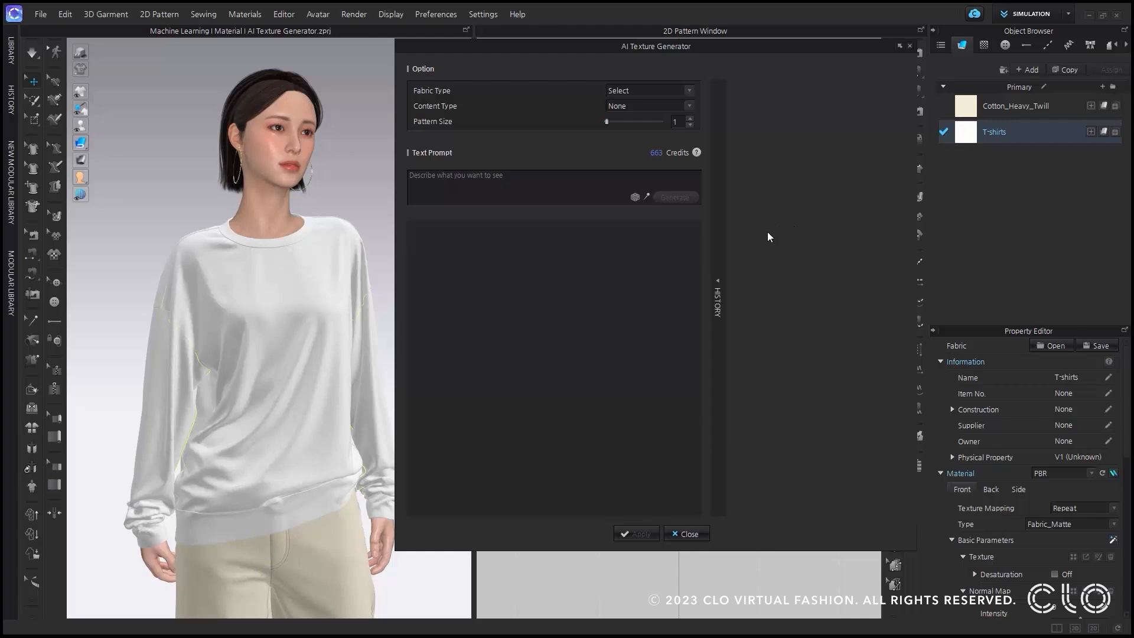
pyautogui.click(720, 269)
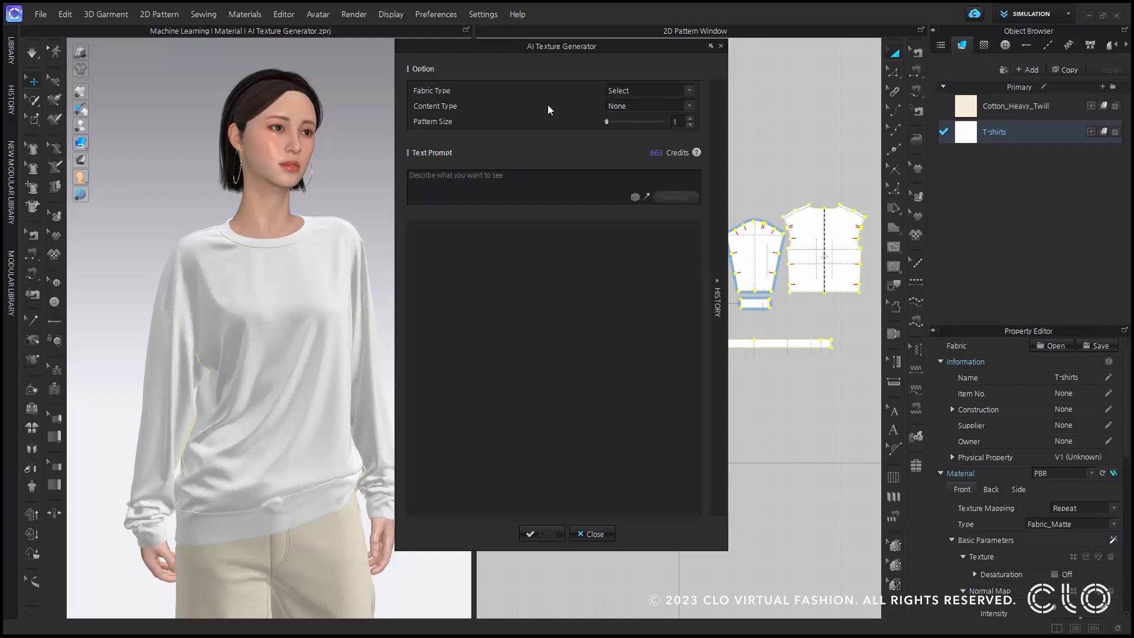
# Set the AI Texture Generator's fabric type to Jersey.
pyautogui.click(649, 92)
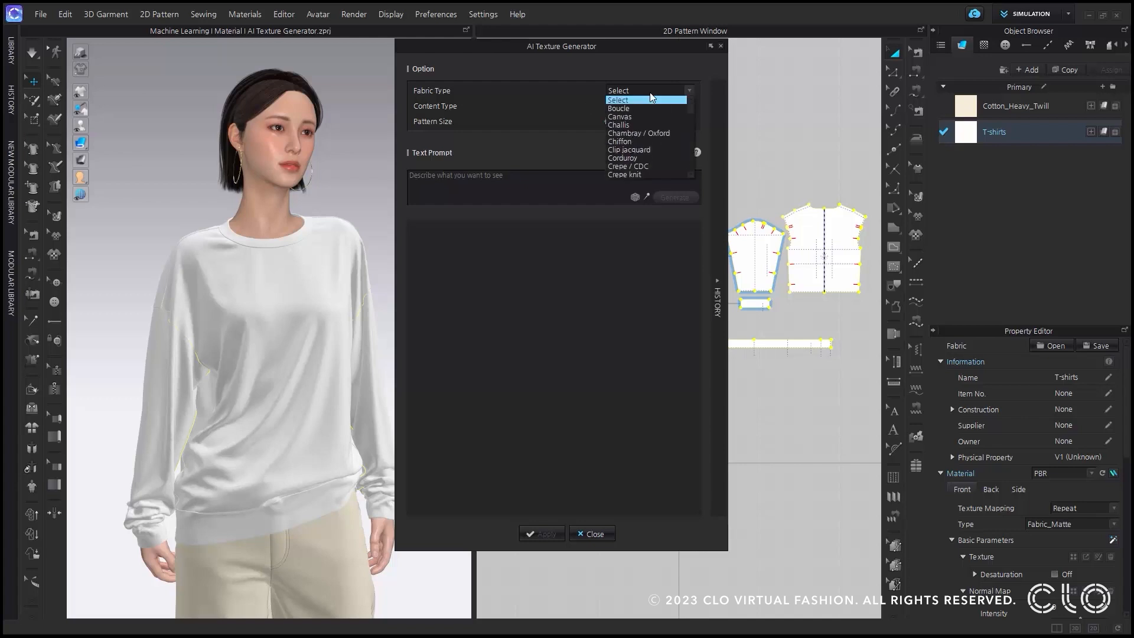
pyautogui.scroll(-3, 652, 107)
pyautogui.scroll(-5, 657, 127)
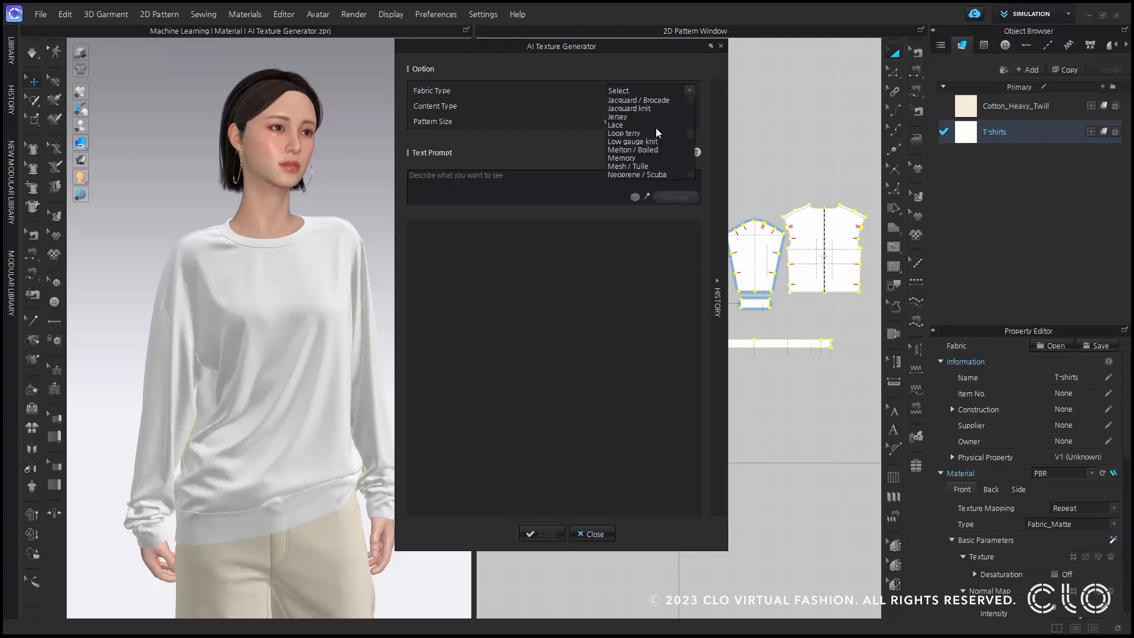
pyautogui.scroll(5, 655, 132)
pyautogui.scroll(3, 654, 132)
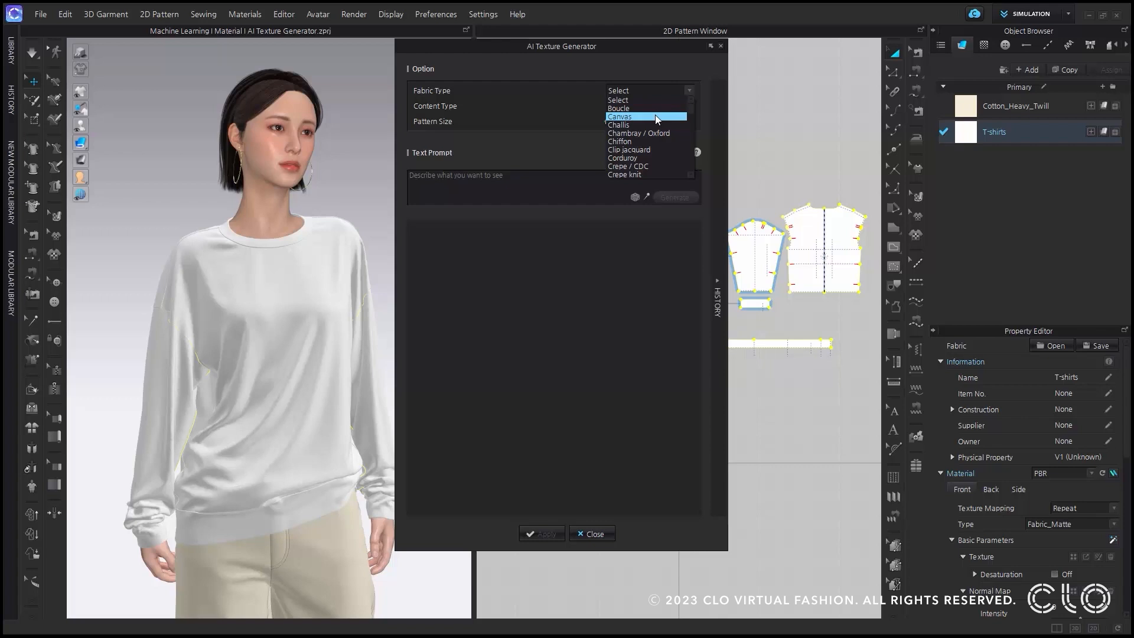
pyautogui.scroll(-3, 656, 118)
pyautogui.scroll(-4, 655, 119)
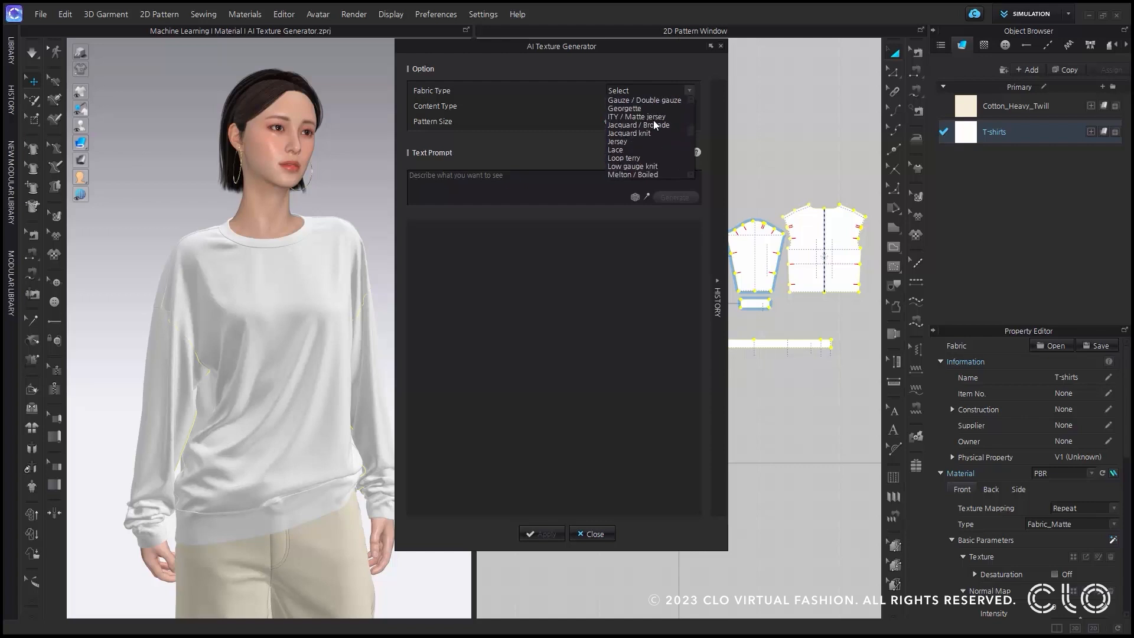
pyautogui.click(646, 142)
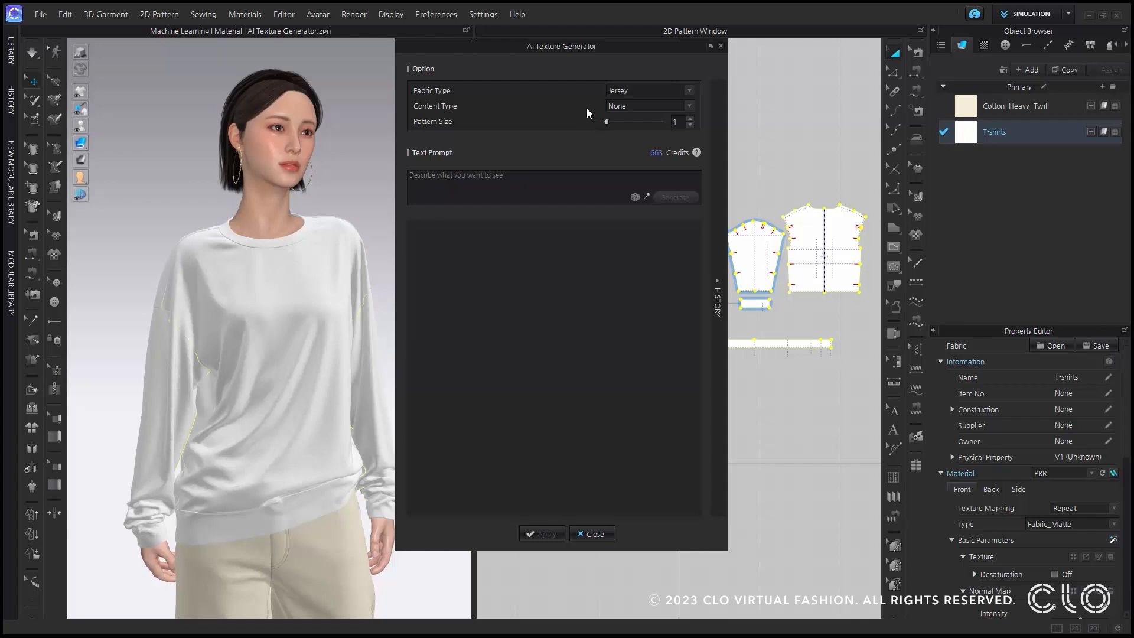
# Examine the choices offered by the Style and Pattern content types, and return the content type to None.
pyautogui.click(615, 106)
pyautogui.click(615, 105)
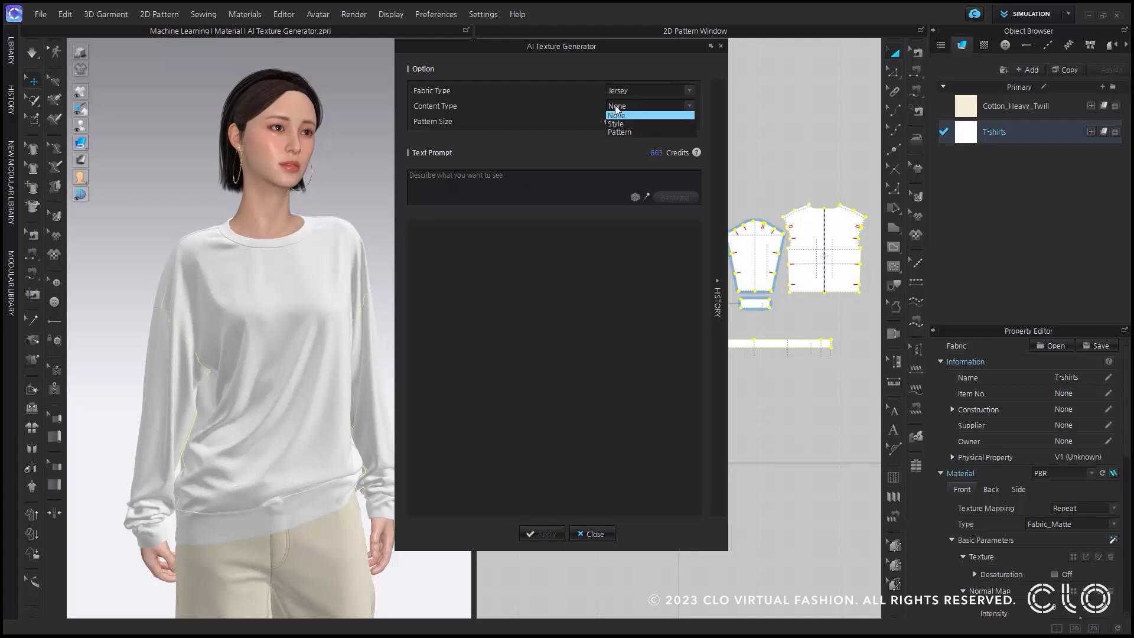
pyautogui.click(649, 122)
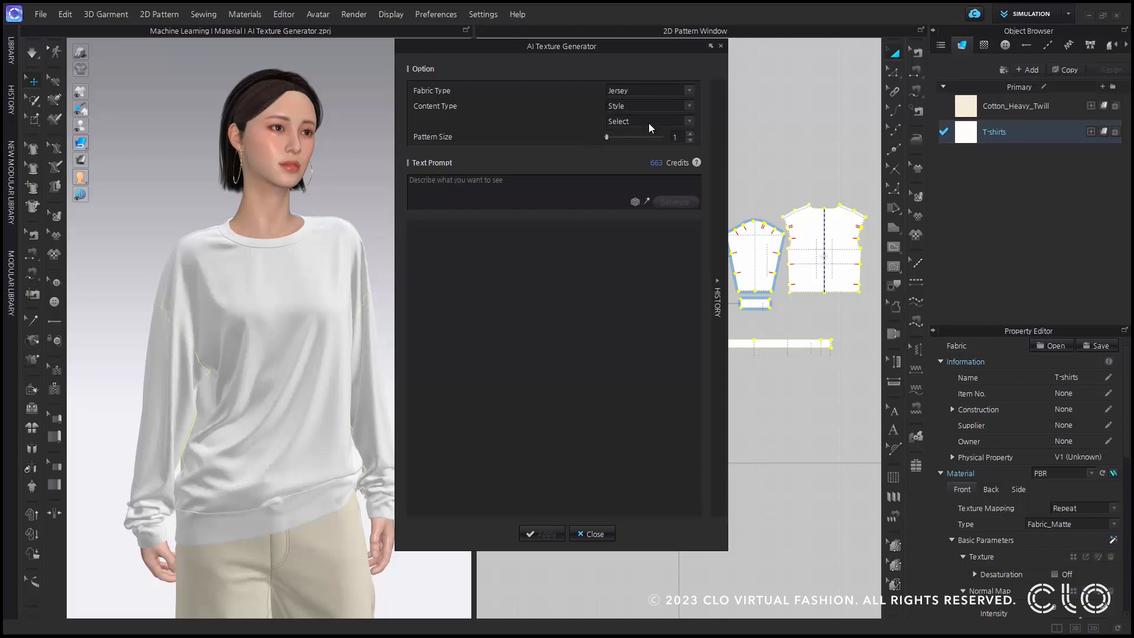
pyautogui.click(649, 123)
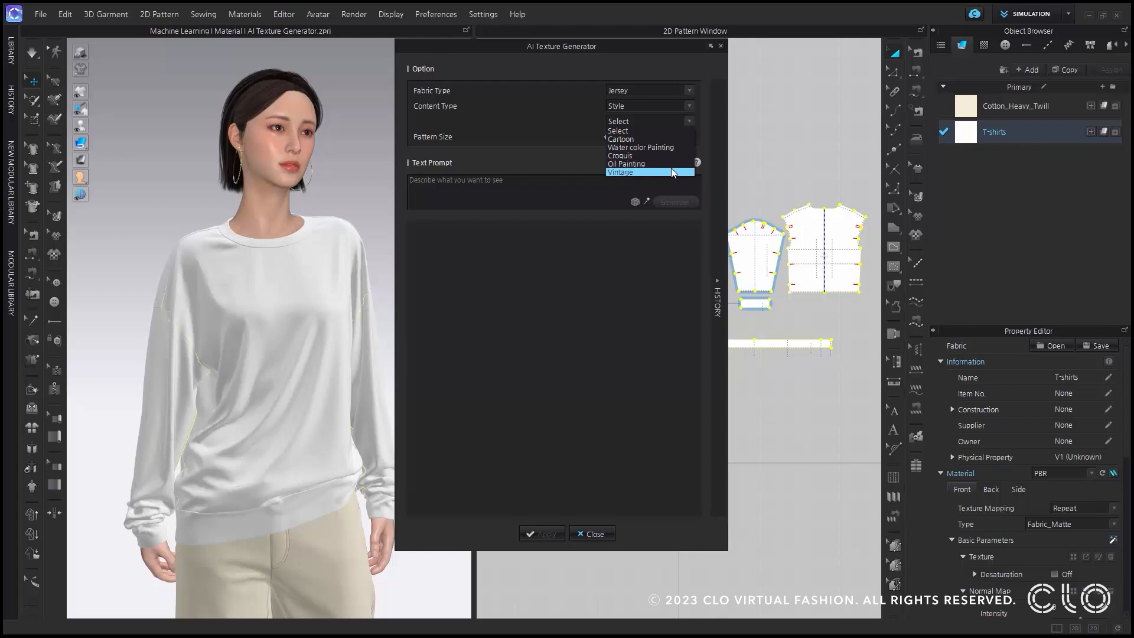
pyautogui.click(597, 112)
pyautogui.click(619, 106)
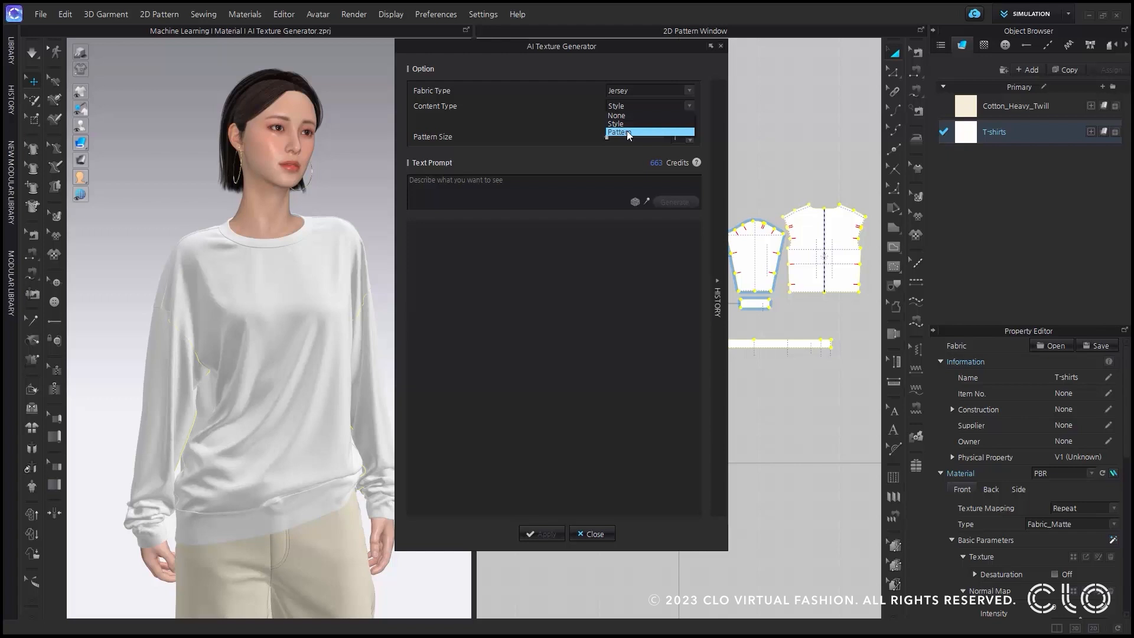
pyautogui.click(627, 131)
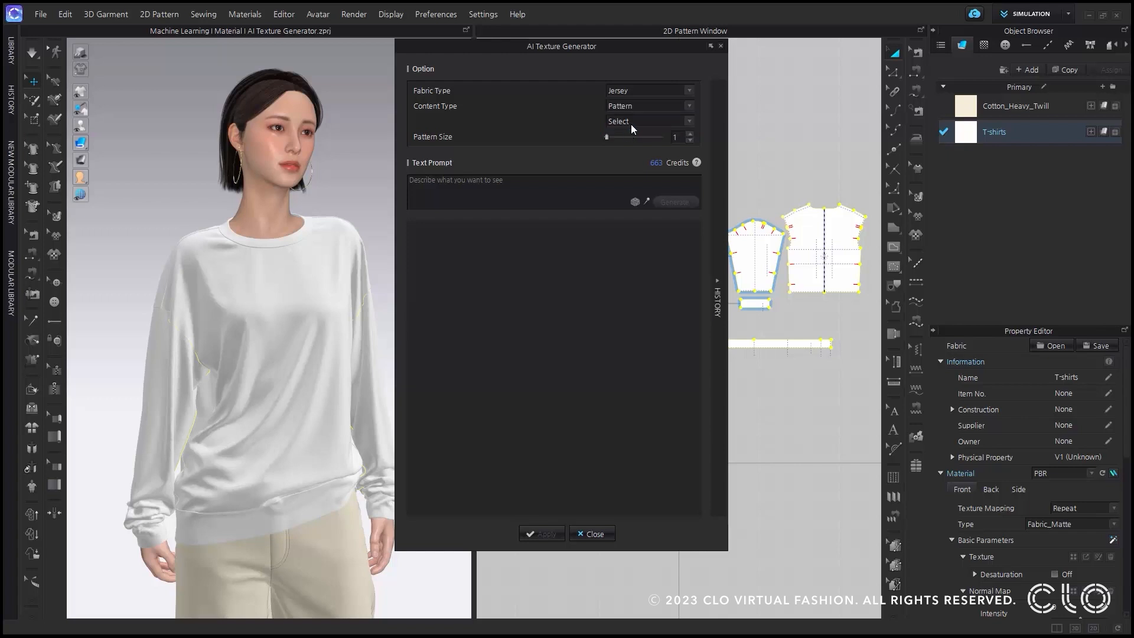
pyautogui.click(630, 122)
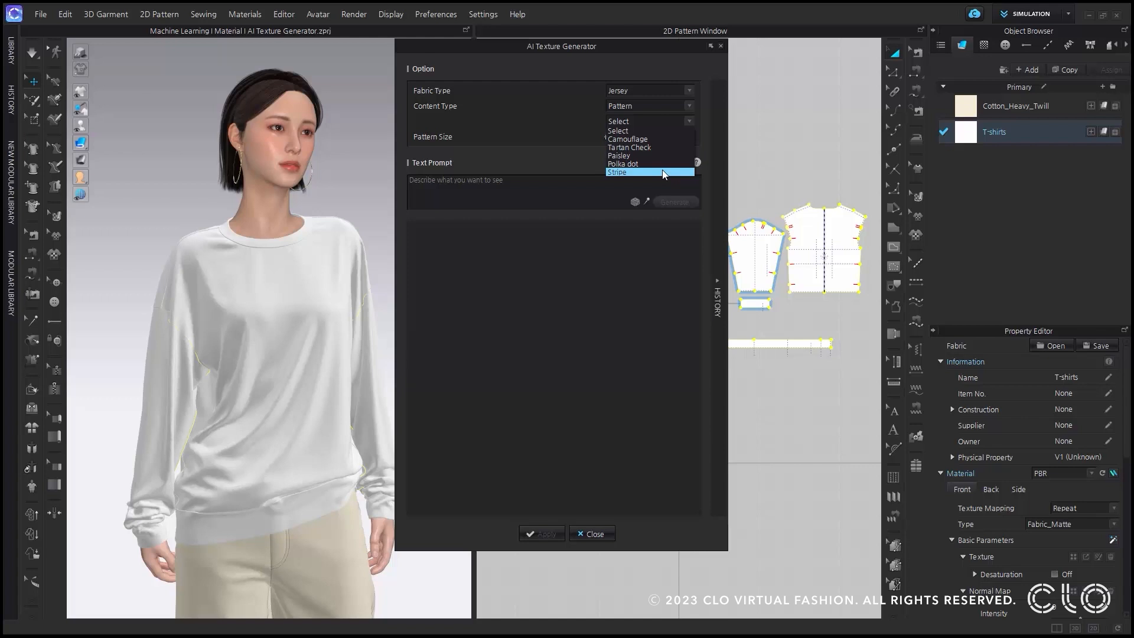
pyautogui.click(626, 131)
pyautogui.click(630, 115)
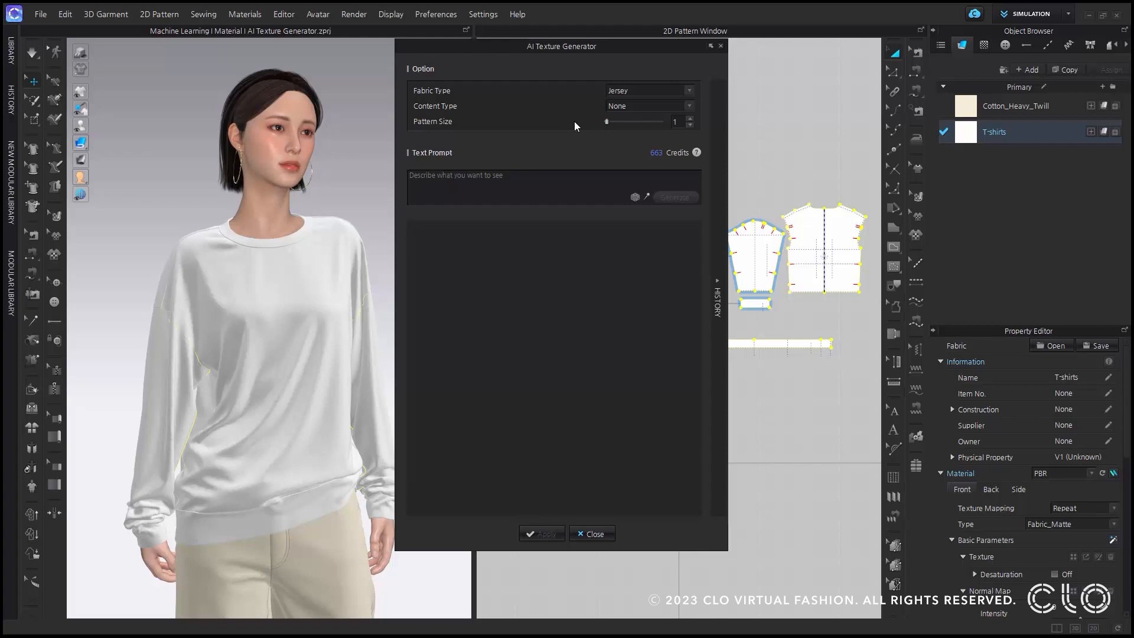
# Generate a texture from the text prompt "palm tree" and apply it to the T-shirts fabric.
pyautogui.write('palm tree')
pyautogui.click(671, 198)
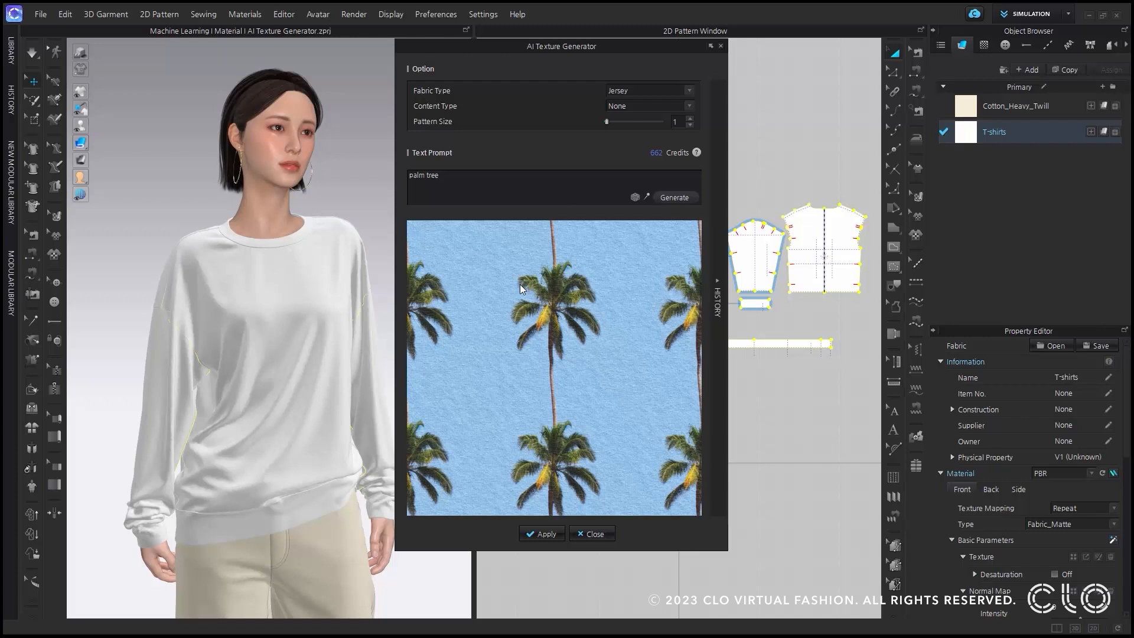
pyautogui.click(543, 534)
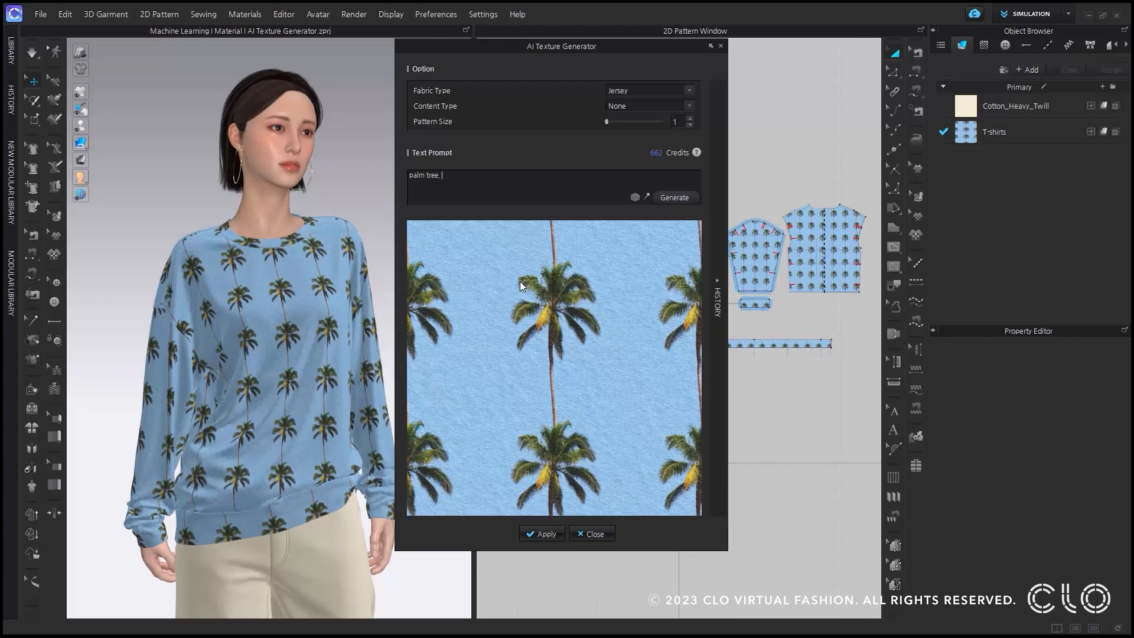
# Generate three more textures with the prompts "palm tree, yellow sky", "palm tree, (yellow sky)" and "palm tree, ((yellow sky))".
pyautogui.write('yellow sky')
pyautogui.click(679, 200)
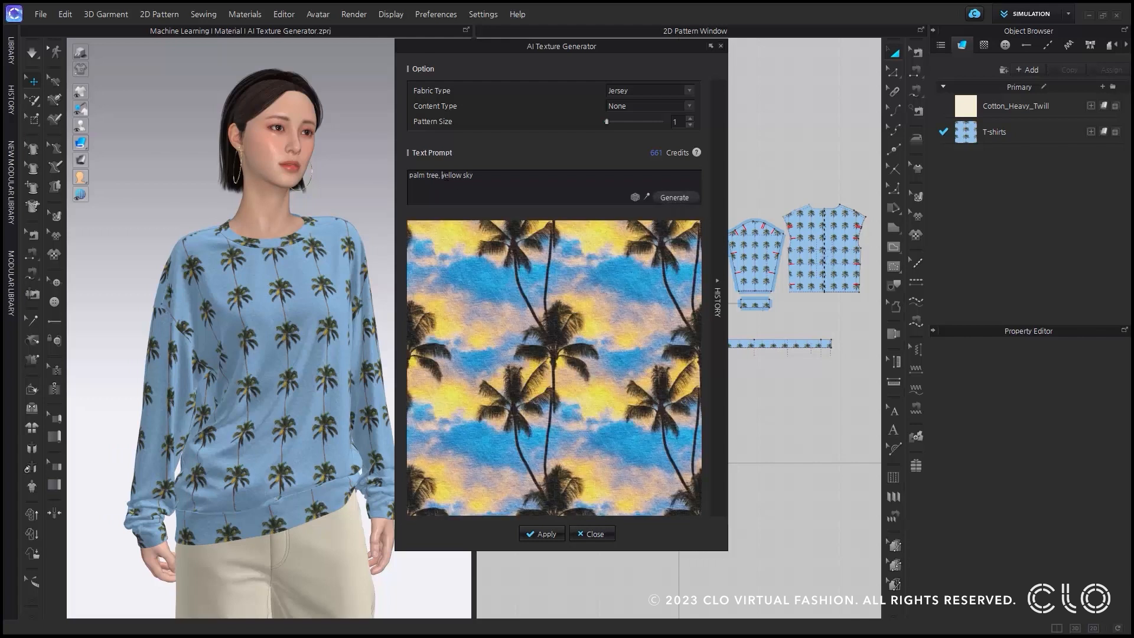
pyautogui.write('(')
pyautogui.click(679, 200)
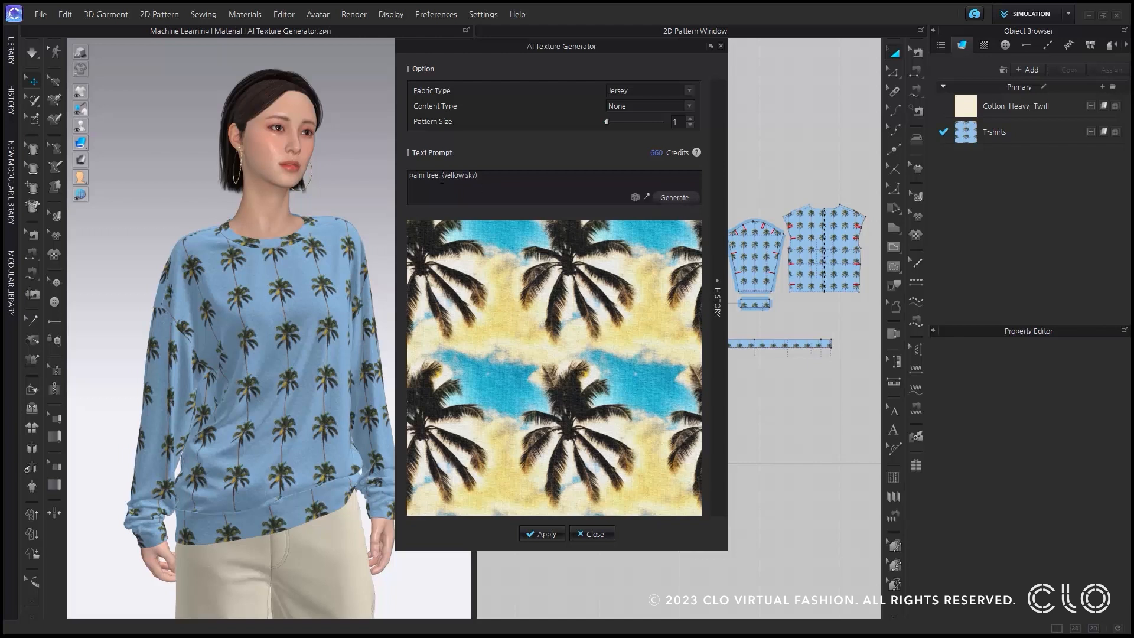
pyautogui.write('(')
pyautogui.click(680, 197)
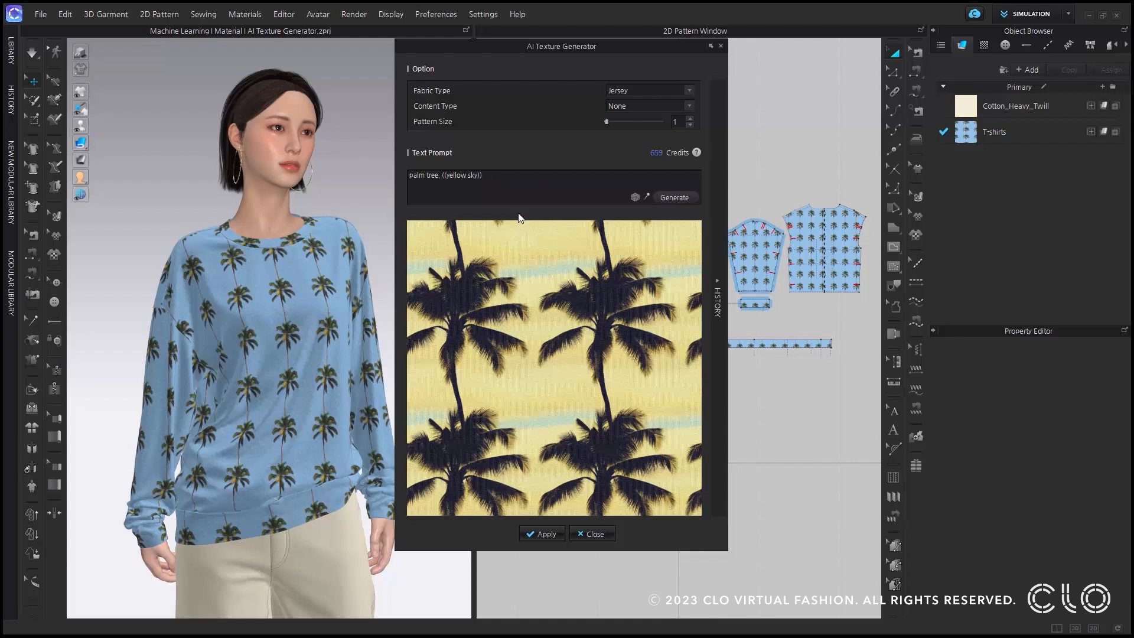
# From the generation history, apply the yellow sky, (yellow sky) and finally the ((yellow sky)) texture to the T-shirts fabric.
pyautogui.click(720, 287)
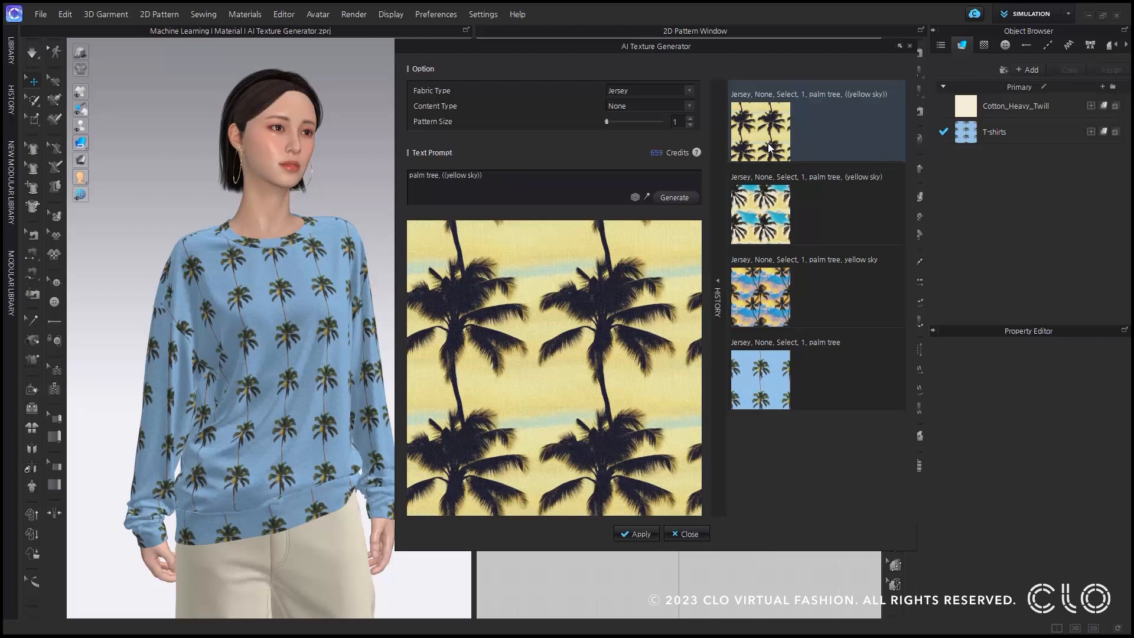
pyautogui.click(779, 303)
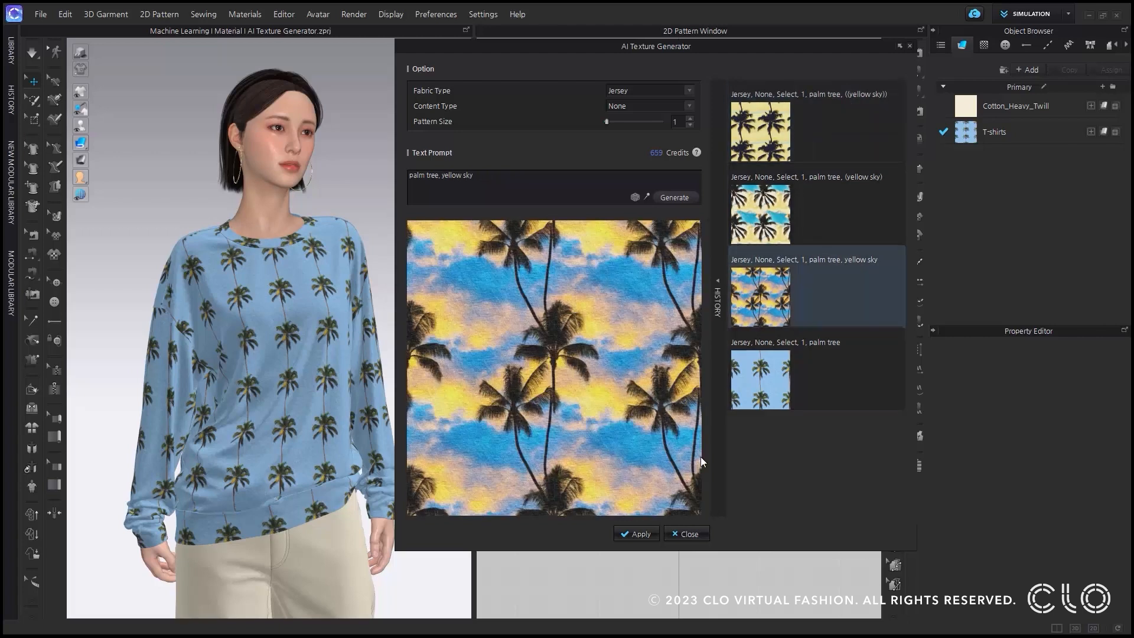
pyautogui.click(632, 534)
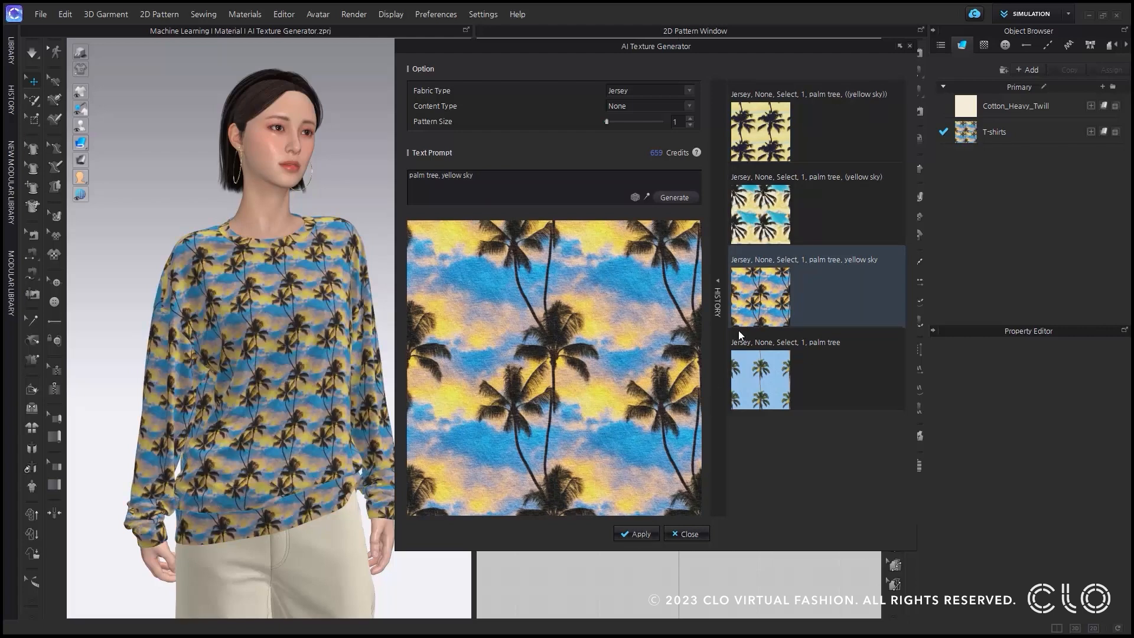
pyautogui.click(758, 226)
pyautogui.click(632, 535)
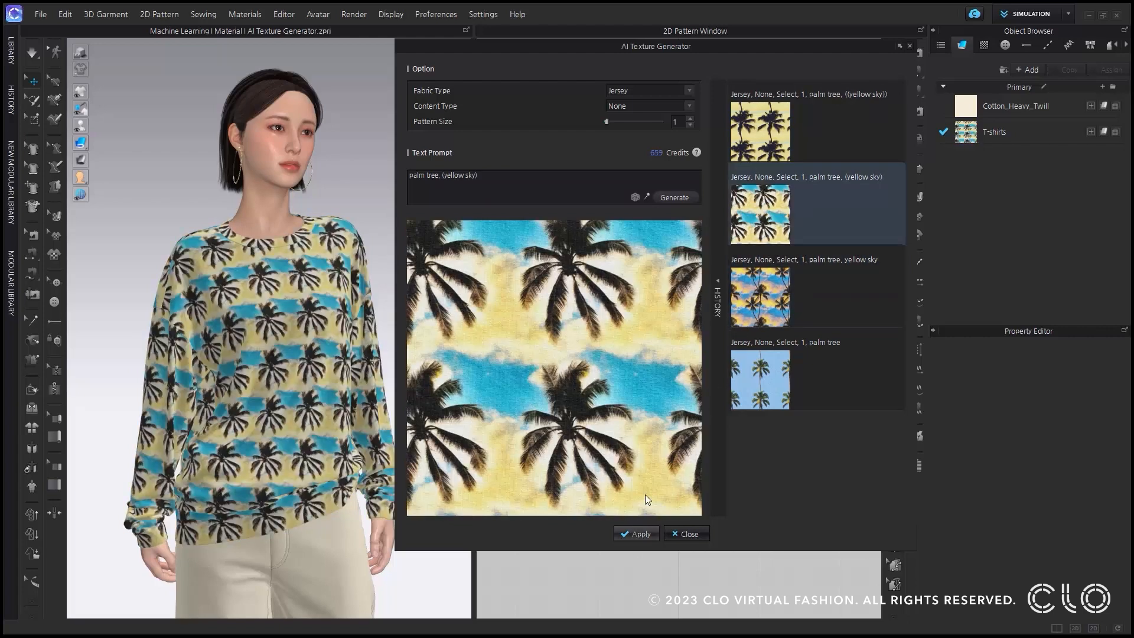
pyautogui.click(751, 154)
pyautogui.click(627, 531)
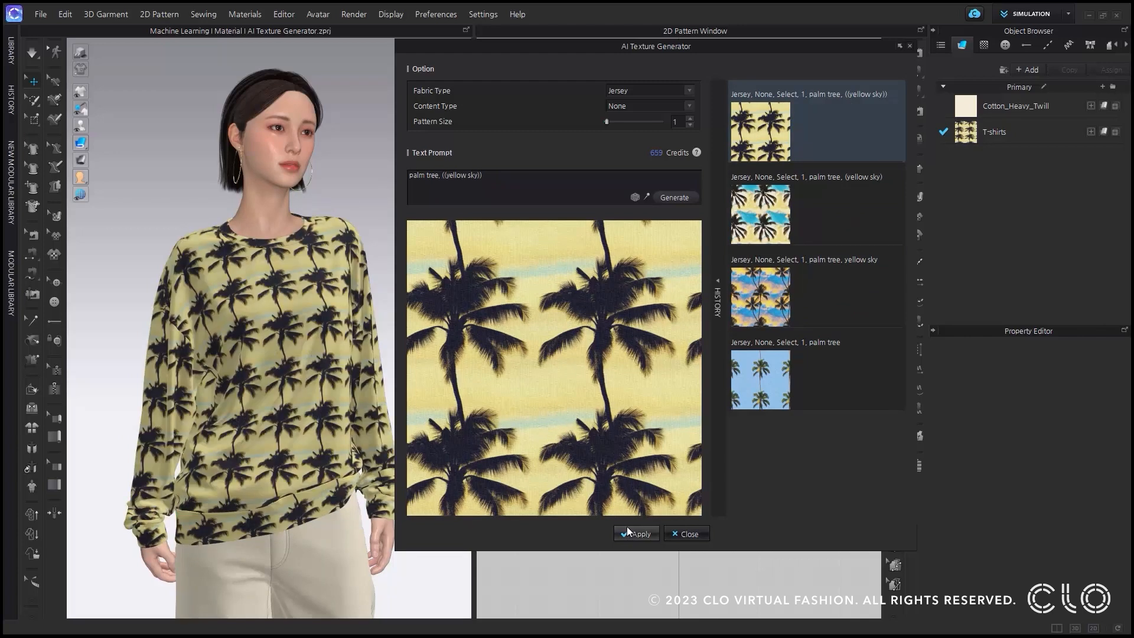
# Cycle random prompts until "Nature Inspired Croquis" with the Croquis style is set, and generate three textures from it.
pyautogui.click(636, 197)
pyautogui.click(636, 201)
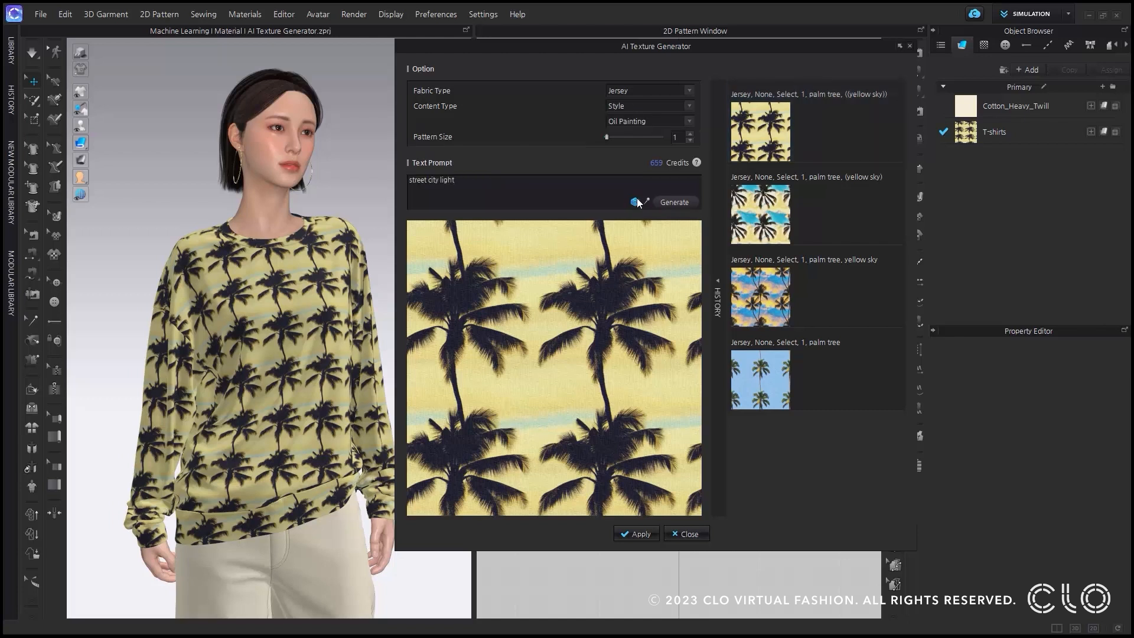
pyautogui.click(636, 202)
pyautogui.click(636, 201)
pyautogui.click(683, 202)
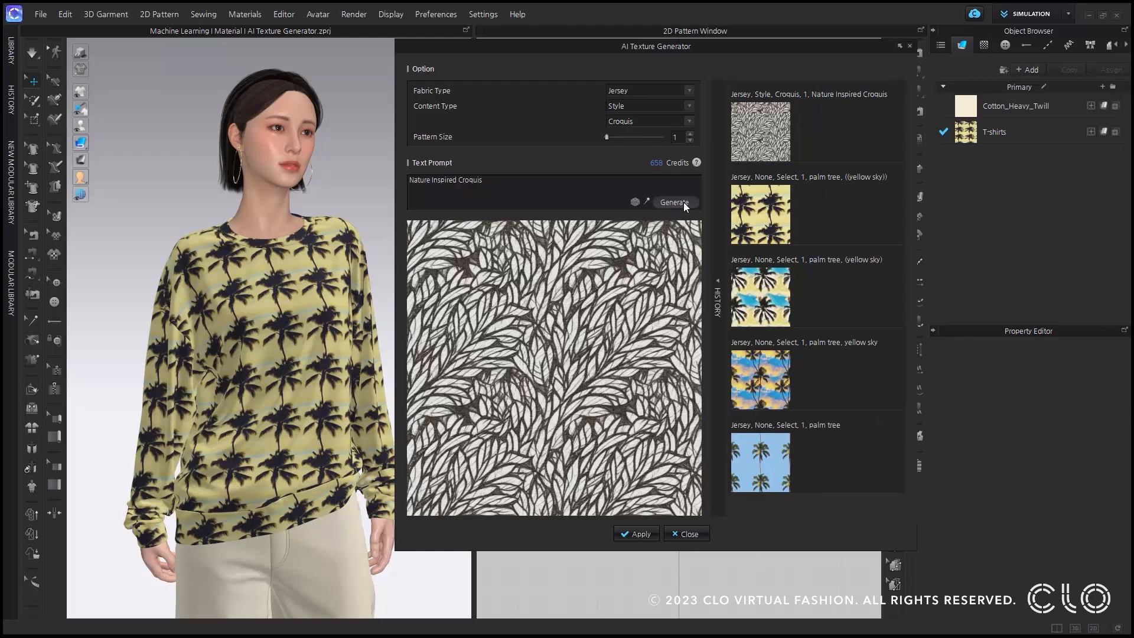
pyautogui.click(683, 202)
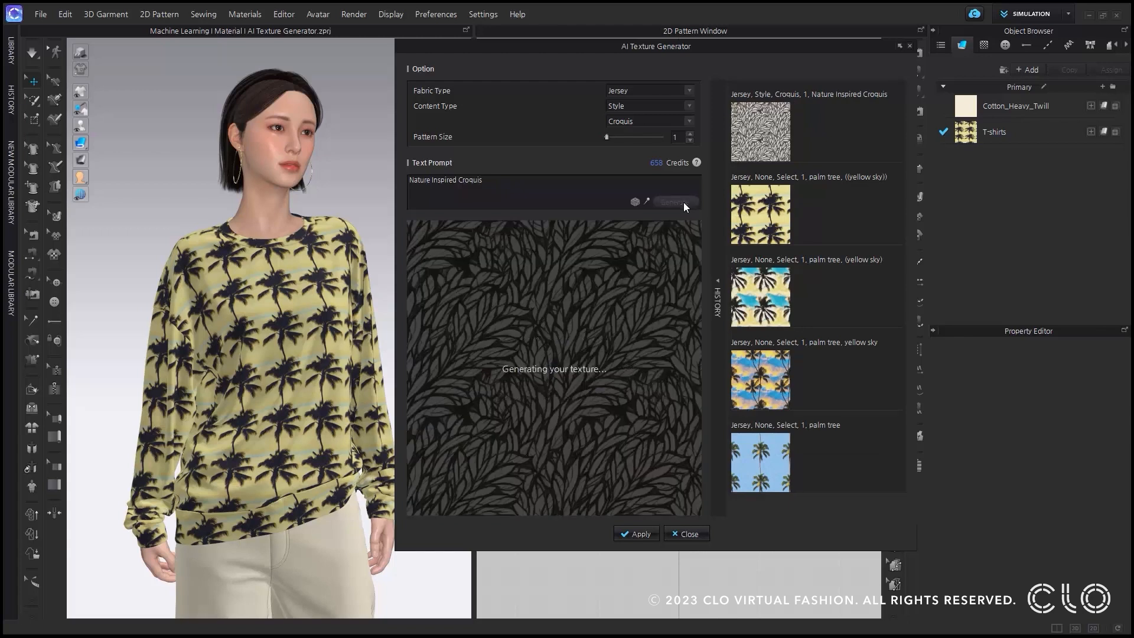
pyautogui.click(683, 202)
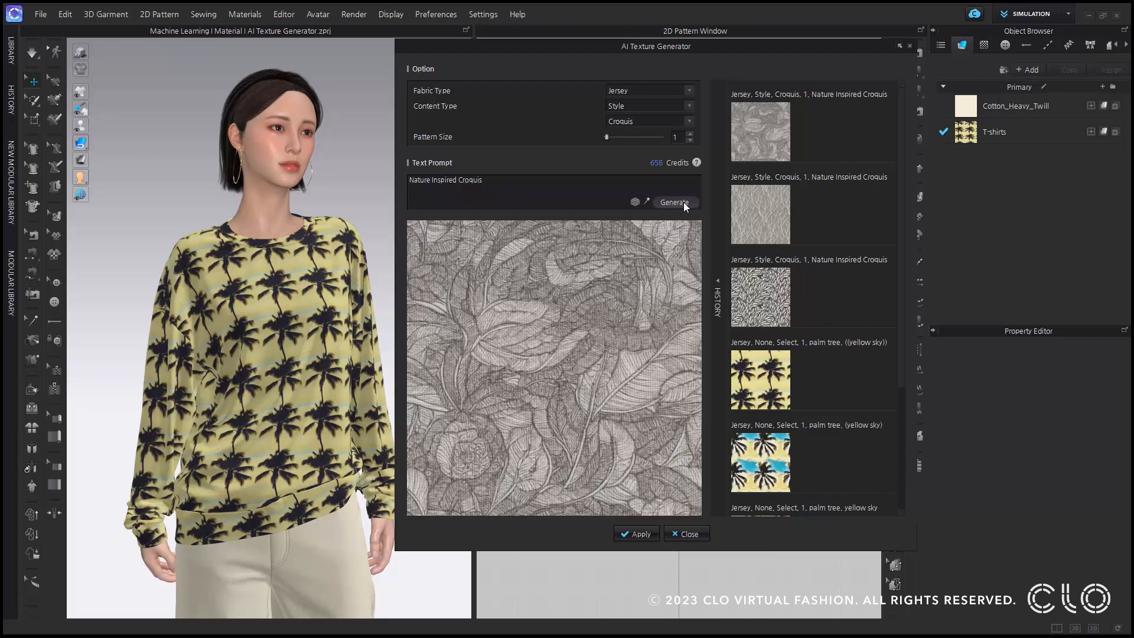
# Compare the three Nature Inspired Croquis results, choose the first black-and-white leaf texture, and generate a similar one by maintaining its prompt.
pyautogui.click(740, 288)
pyautogui.click(746, 231)
pyautogui.click(763, 122)
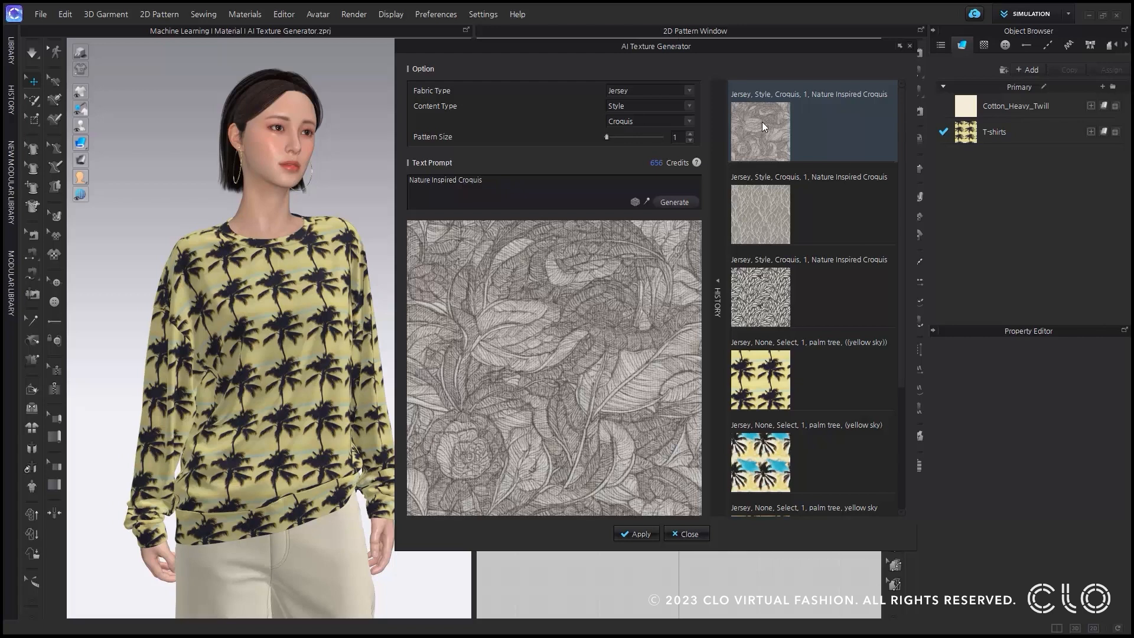
pyautogui.click(774, 299)
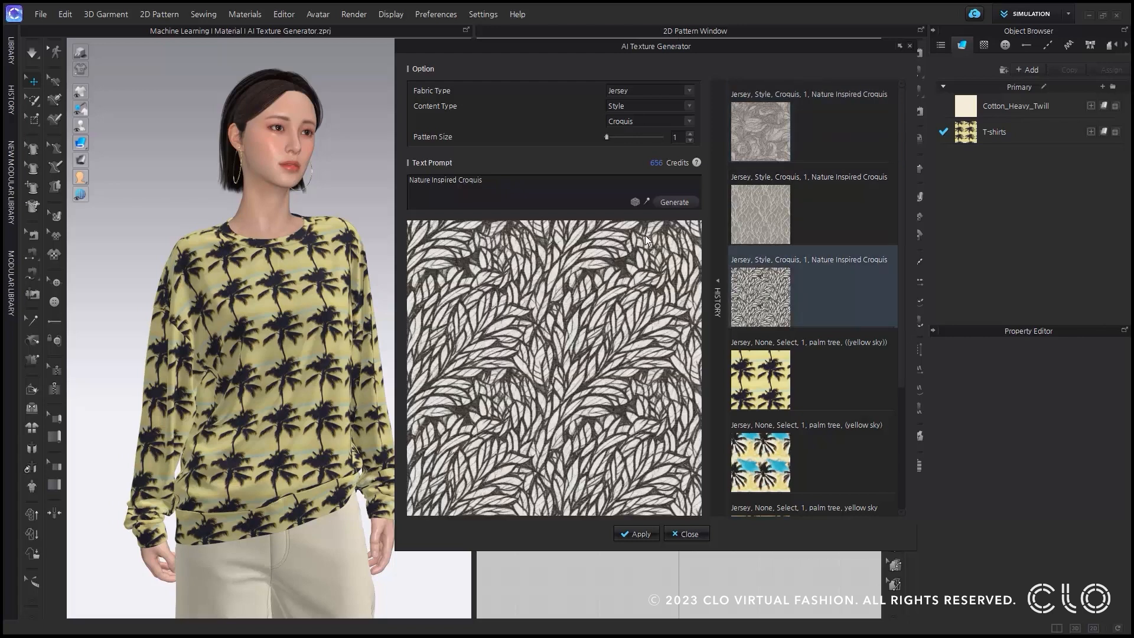
pyautogui.click(647, 203)
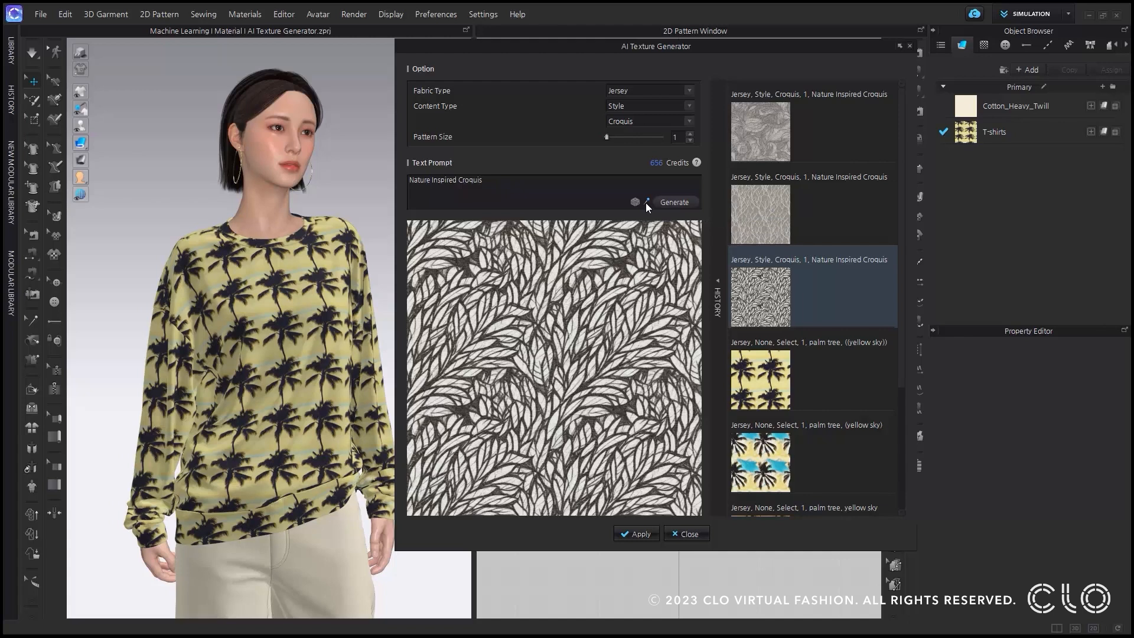
pyautogui.click(670, 205)
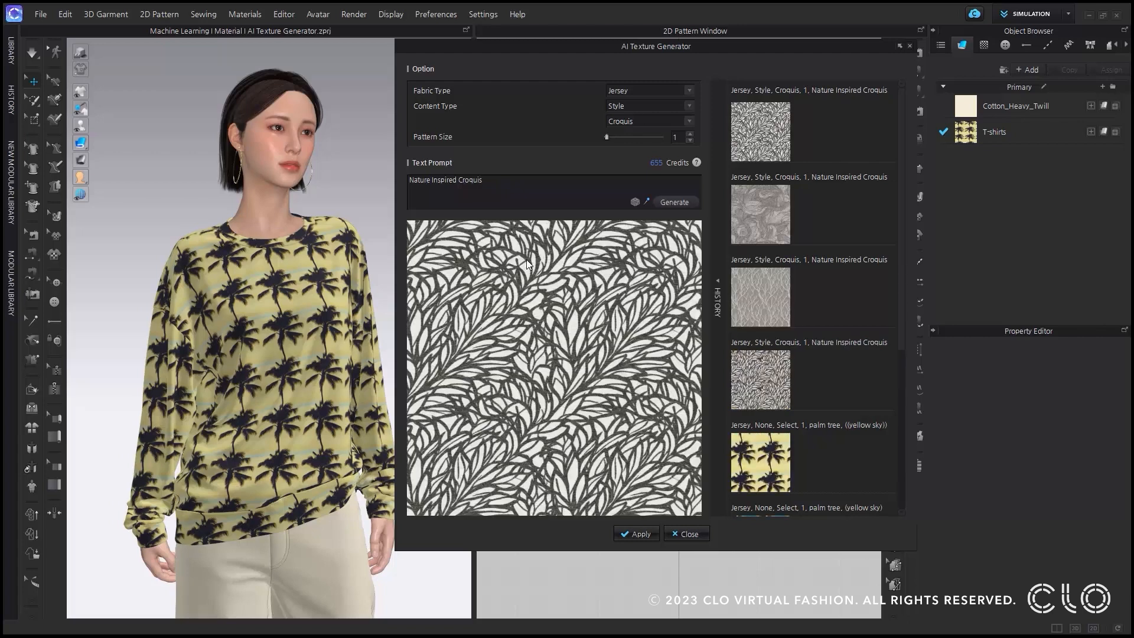
# Apply the original leaf texture and then the similar newly generated one to the T-shirts fabric.
pyautogui.click(760, 377)
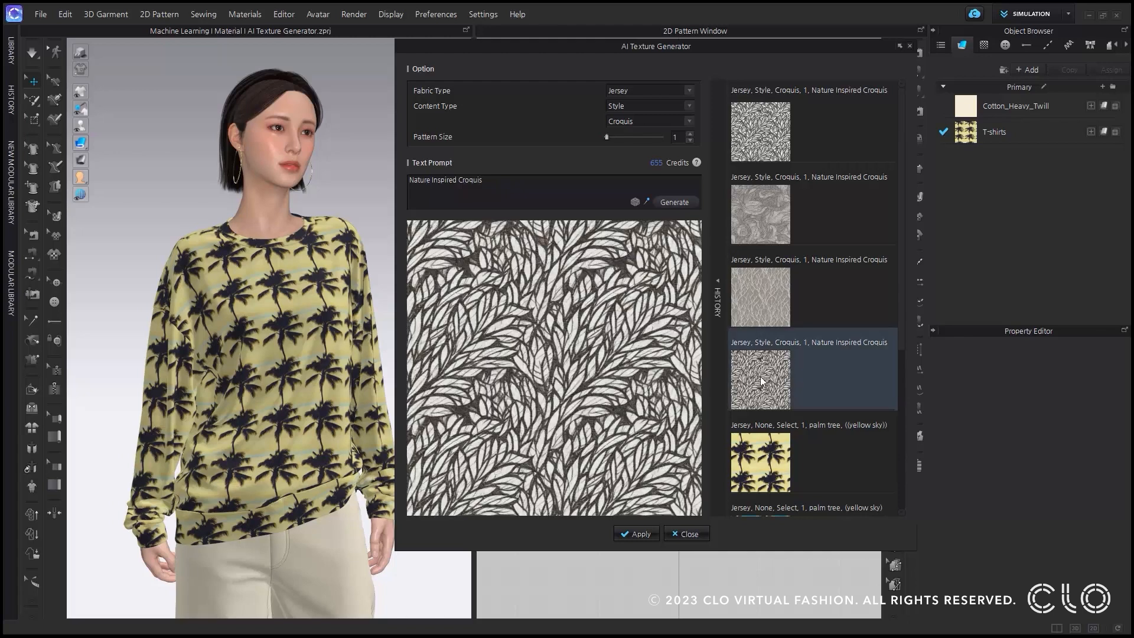
pyautogui.click(639, 535)
pyautogui.click(770, 139)
pyautogui.click(650, 533)
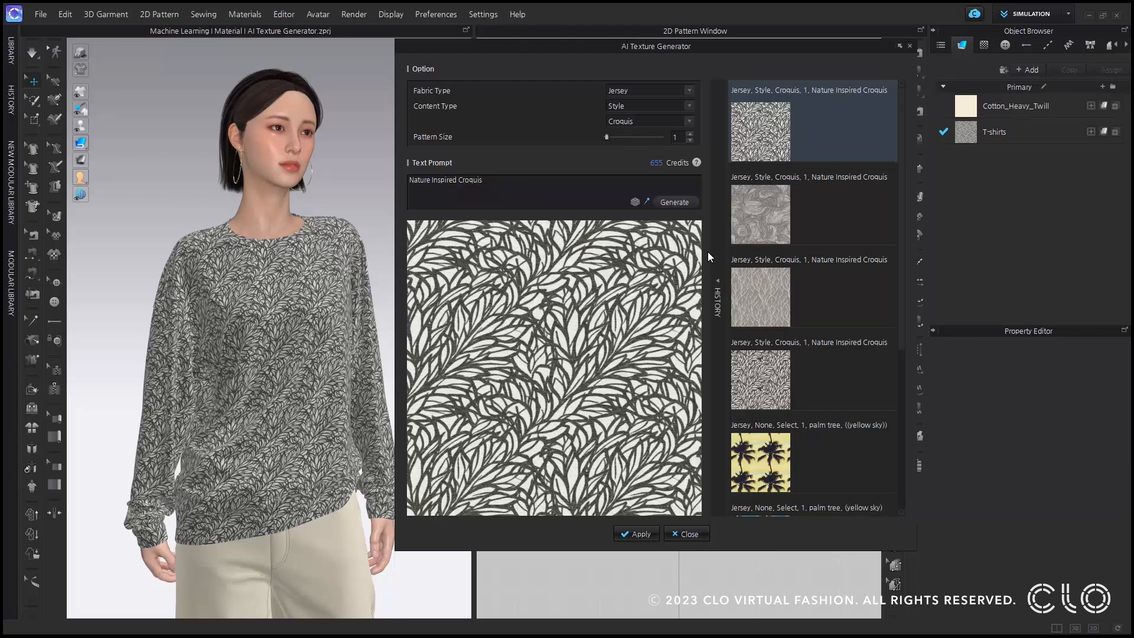
pyautogui.click(898, 46)
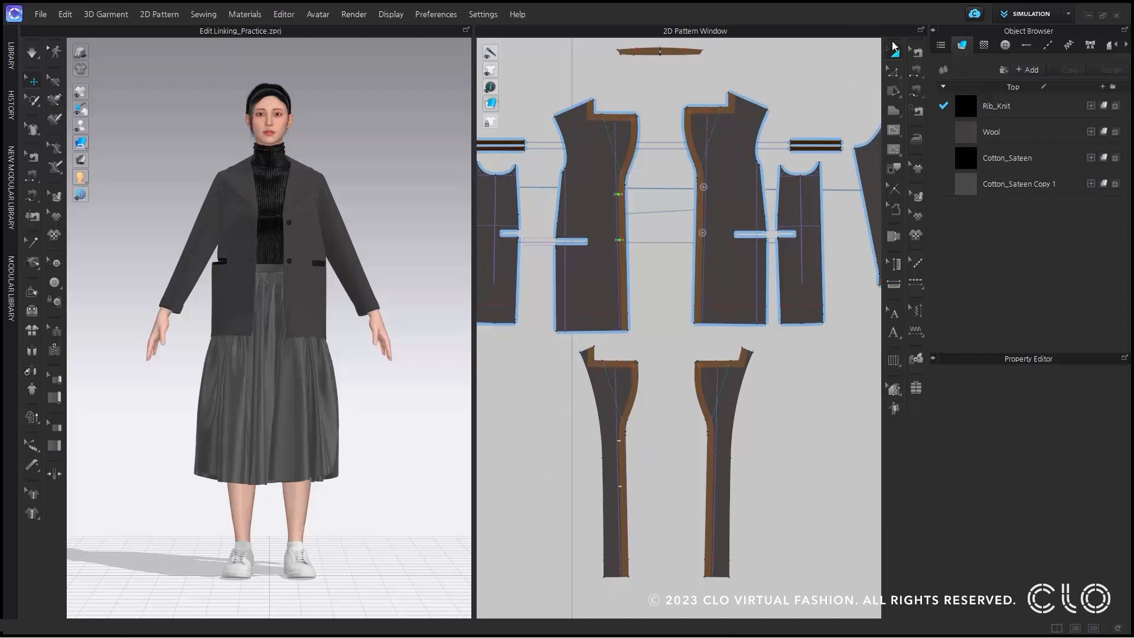
# Link the shoulder line of the jacket's front facing to the shoulder line of the front panel above it with Link Lines.
pyautogui.click(896, 74)
pyautogui.click(581, 352)
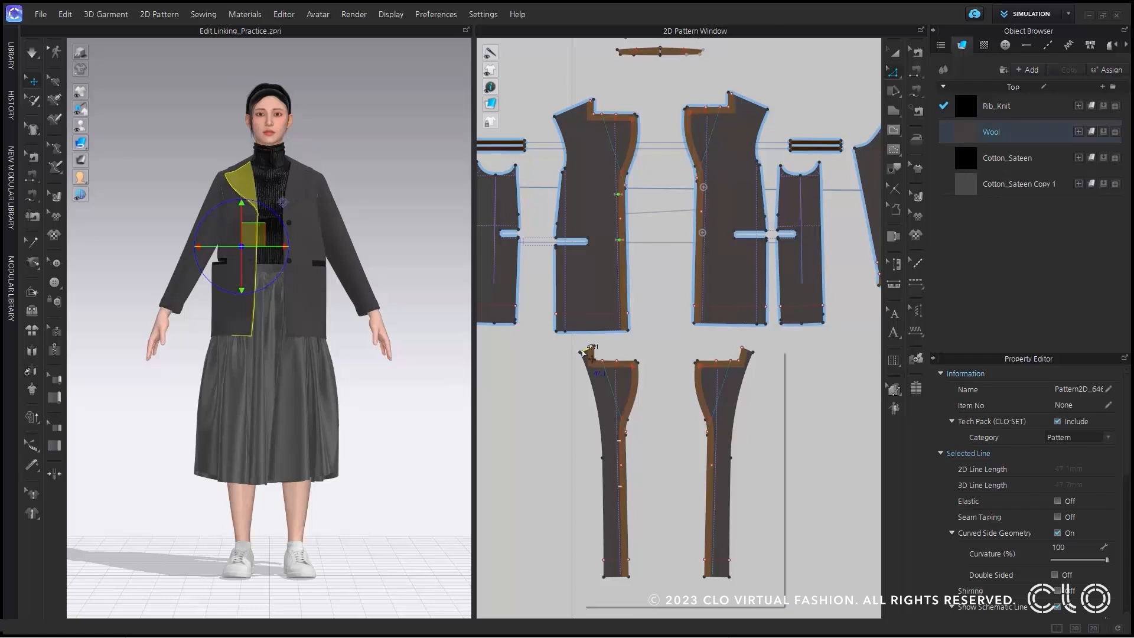
pyautogui.rightClick(583, 352)
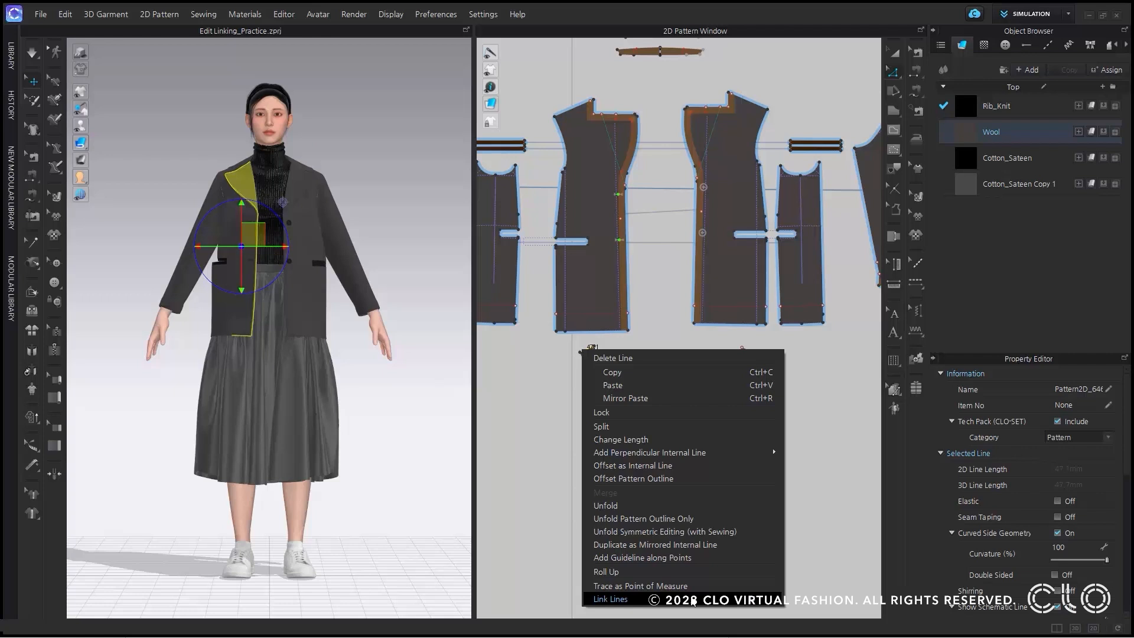
pyautogui.click(693, 600)
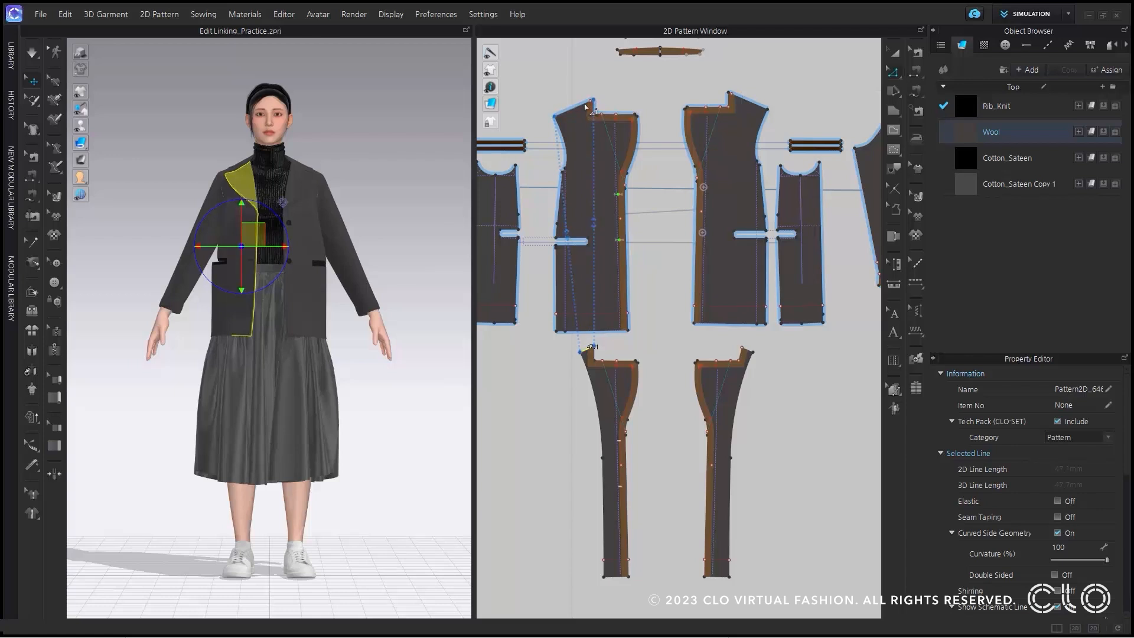
pyautogui.click(576, 115)
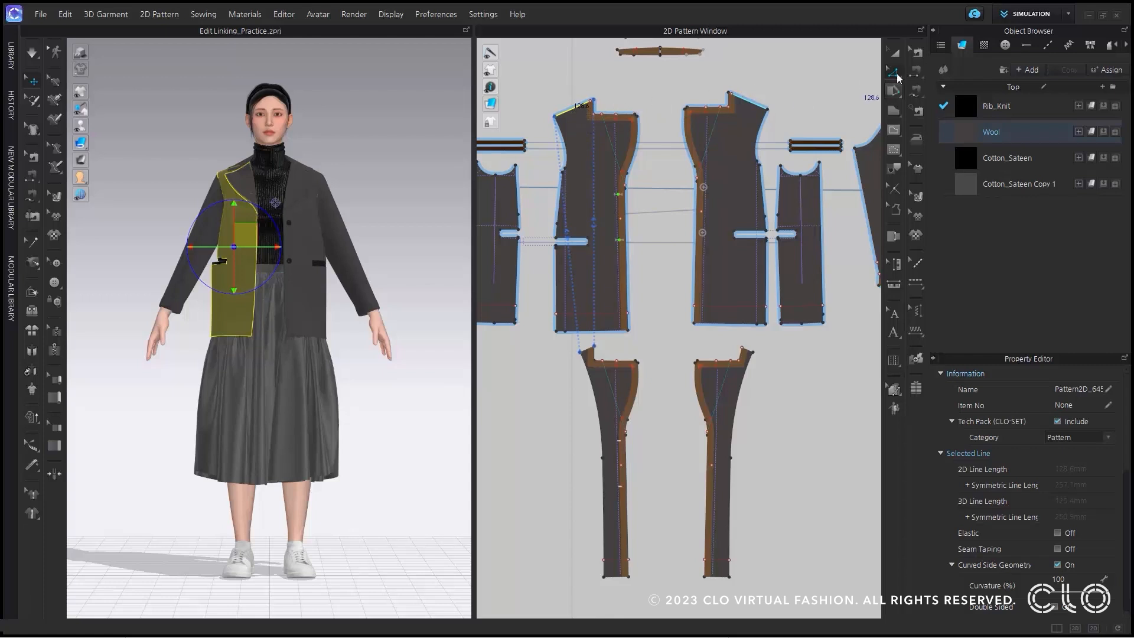
# Move the outer shoulder point of the linked jacket front panel slightly downward.
pyautogui.click(567, 116)
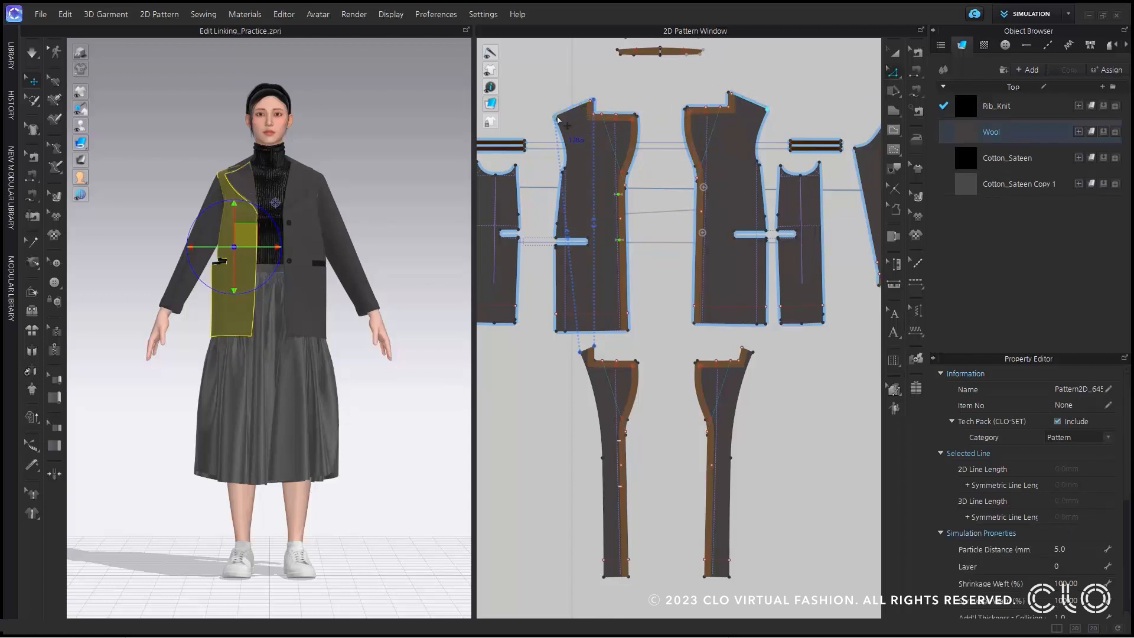
pyautogui.moveTo(567, 111); pyautogui.dragTo(565, 118)
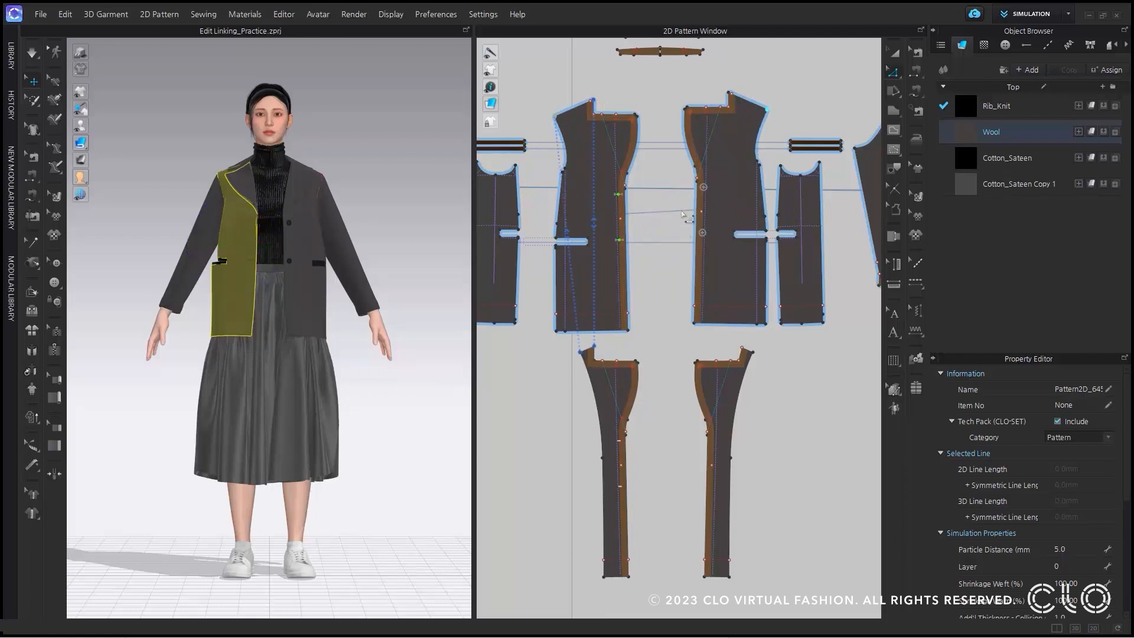
# Delete the sewing on the shoulder line of the jacket's front facing.
pyautogui.click(916, 52)
pyautogui.click(598, 349)
pyautogui.press('Delete')
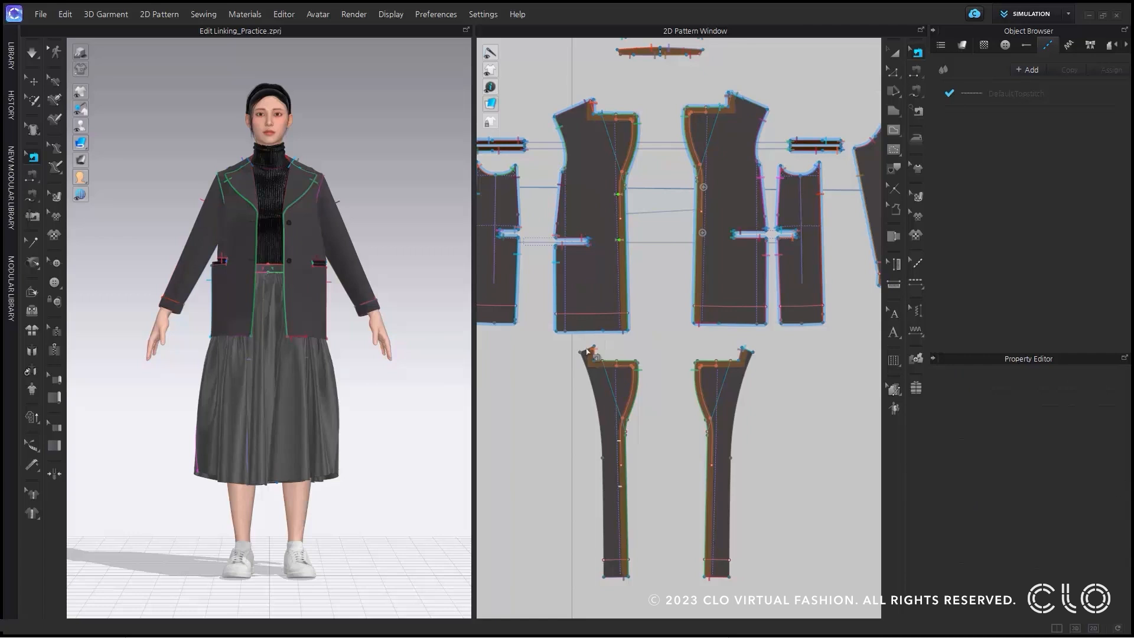
# Display the line lengths on the 2D patterns, examine the jacket front and facing, and hide the lengths again.
pyautogui.moveTo(492, 88)
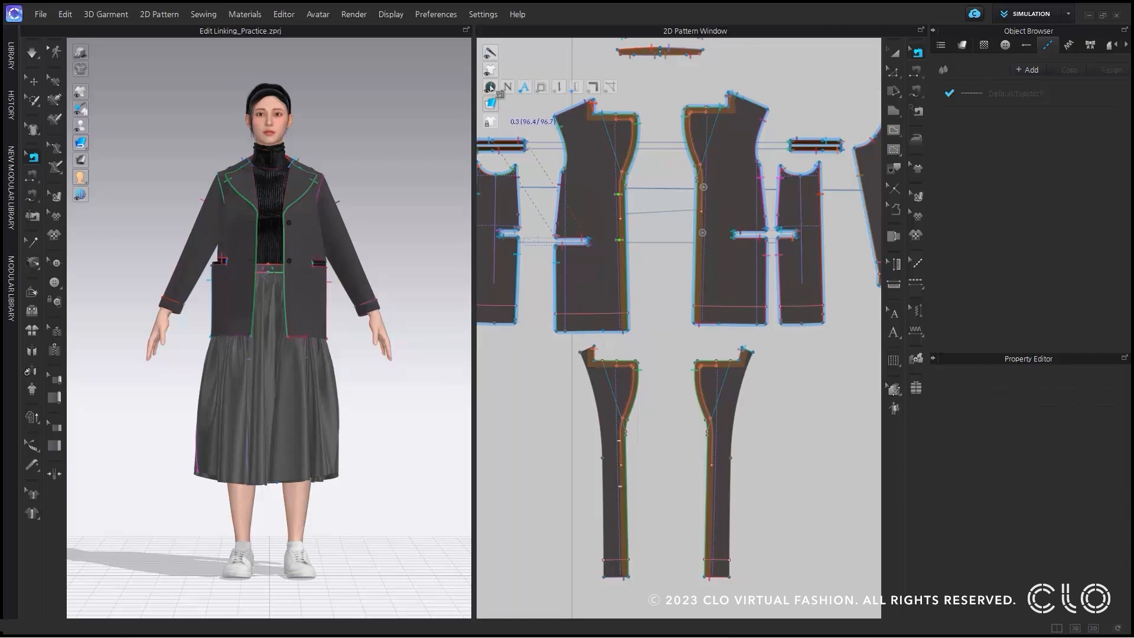
pyautogui.click(541, 87)
pyautogui.scroll(4, 578, 117)
pyautogui.scroll(-1, 638, 150)
pyautogui.moveTo(641, 146); pyautogui.dragTo(636, 108, button='middle')
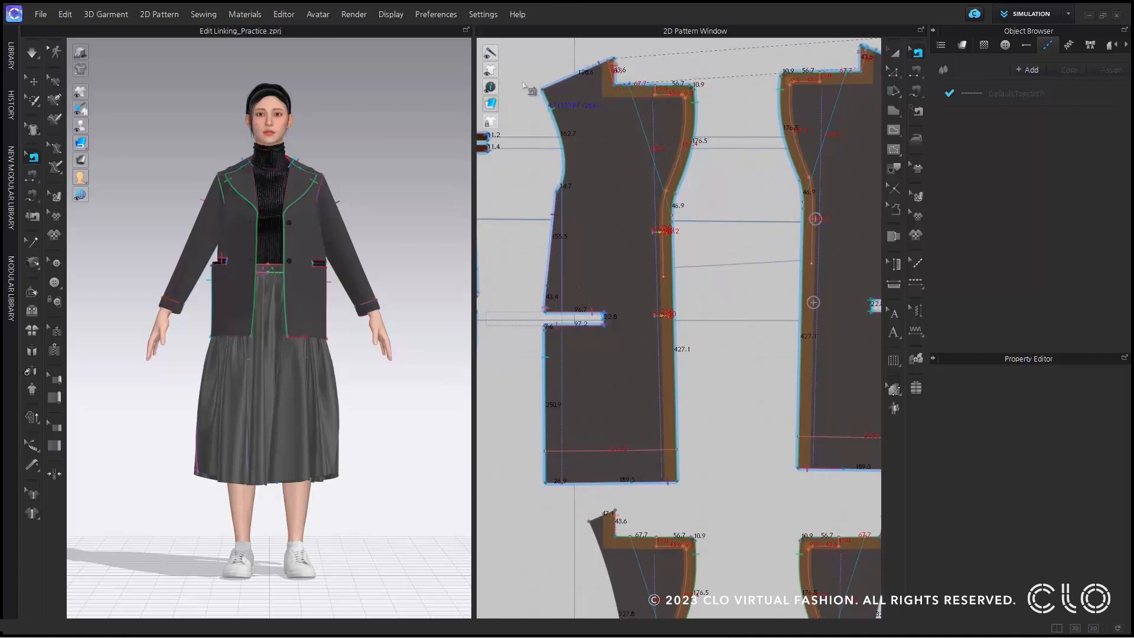
pyautogui.moveTo(490, 88)
pyautogui.click(542, 89)
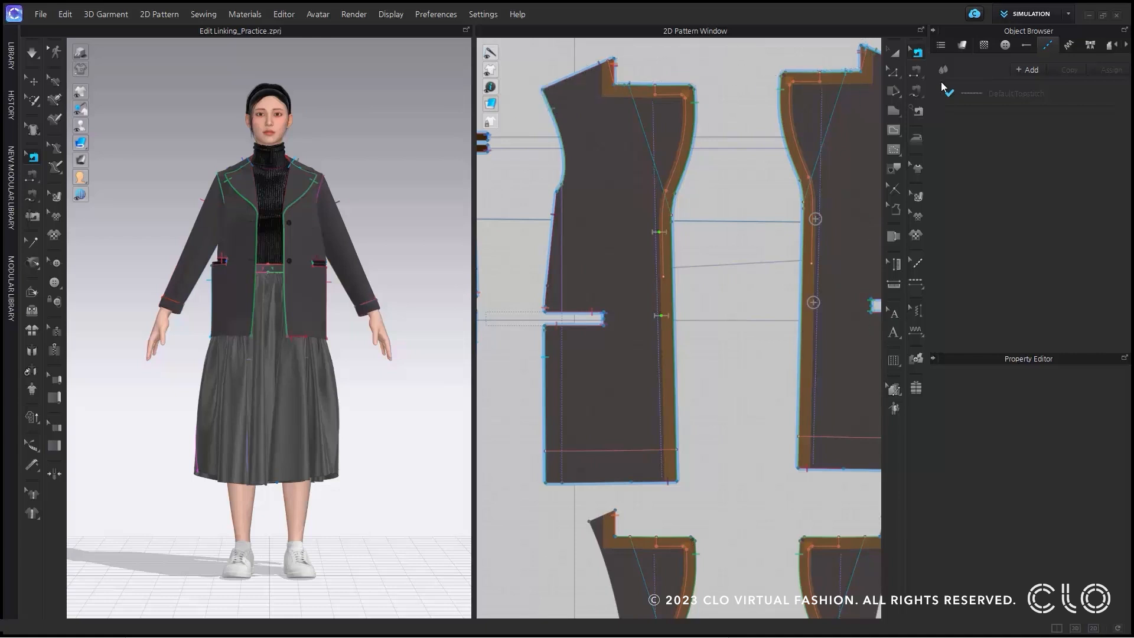
# Flip the direction of the link between the front facing's shoulder line and the front panel's shoulder line with Edit Link.
pyautogui.click(895, 72)
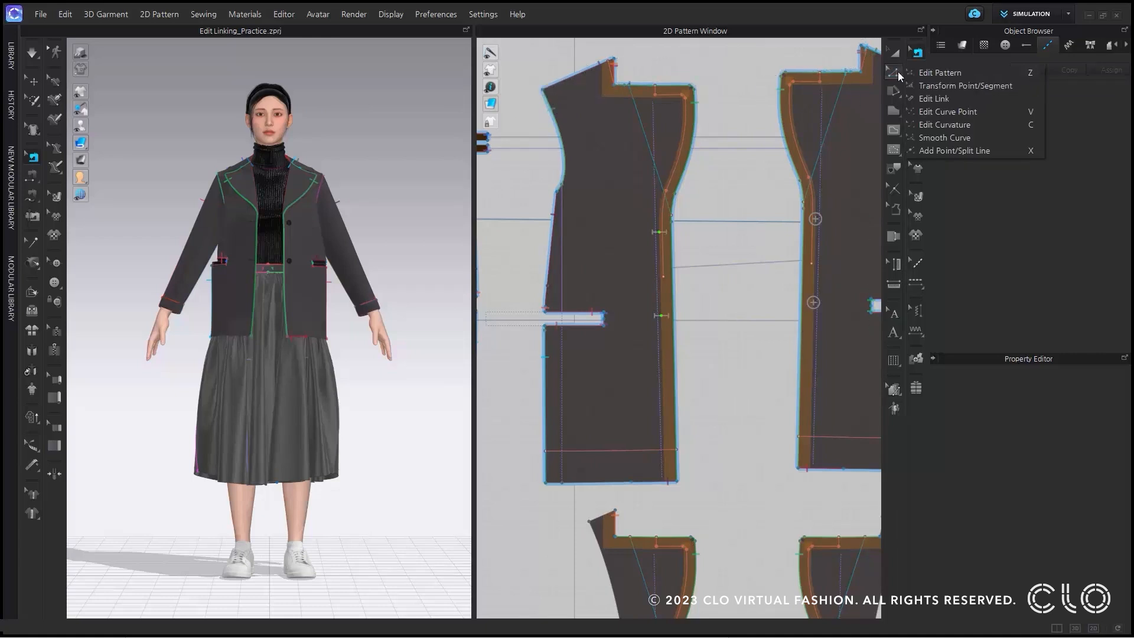
pyautogui.click(961, 97)
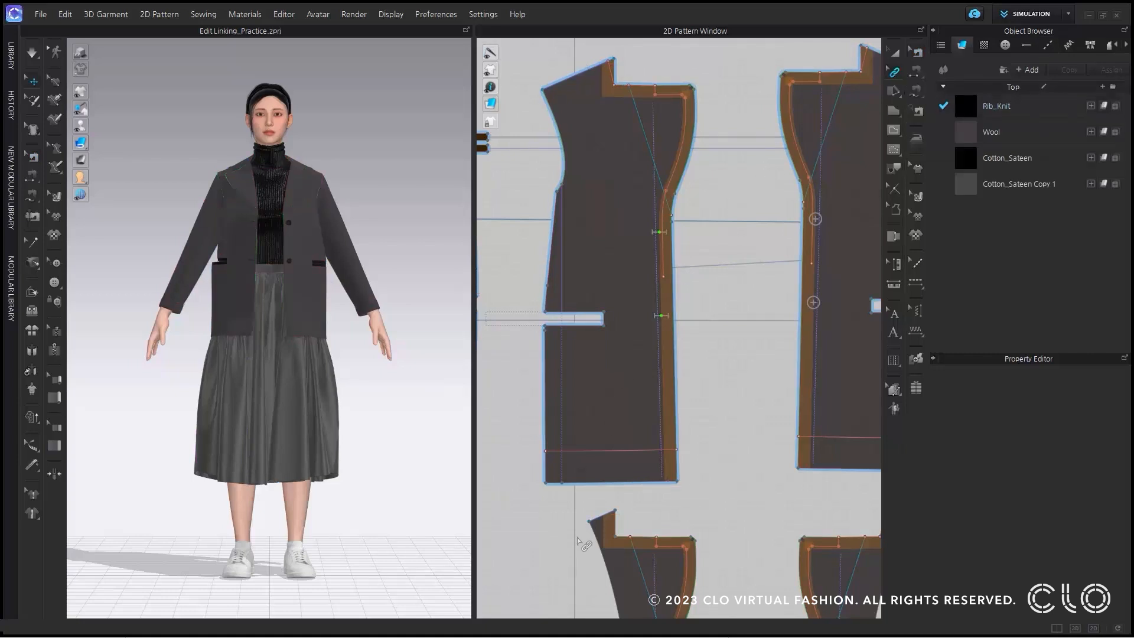
pyautogui.click(599, 523)
pyautogui.rightClick(599, 522)
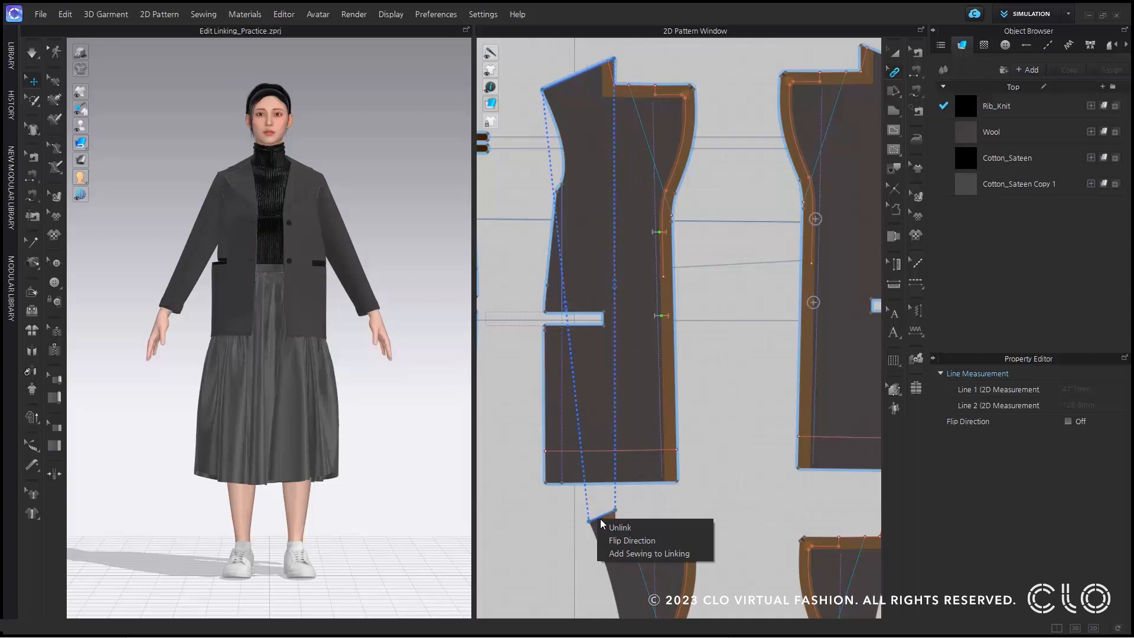
pyautogui.click(650, 527)
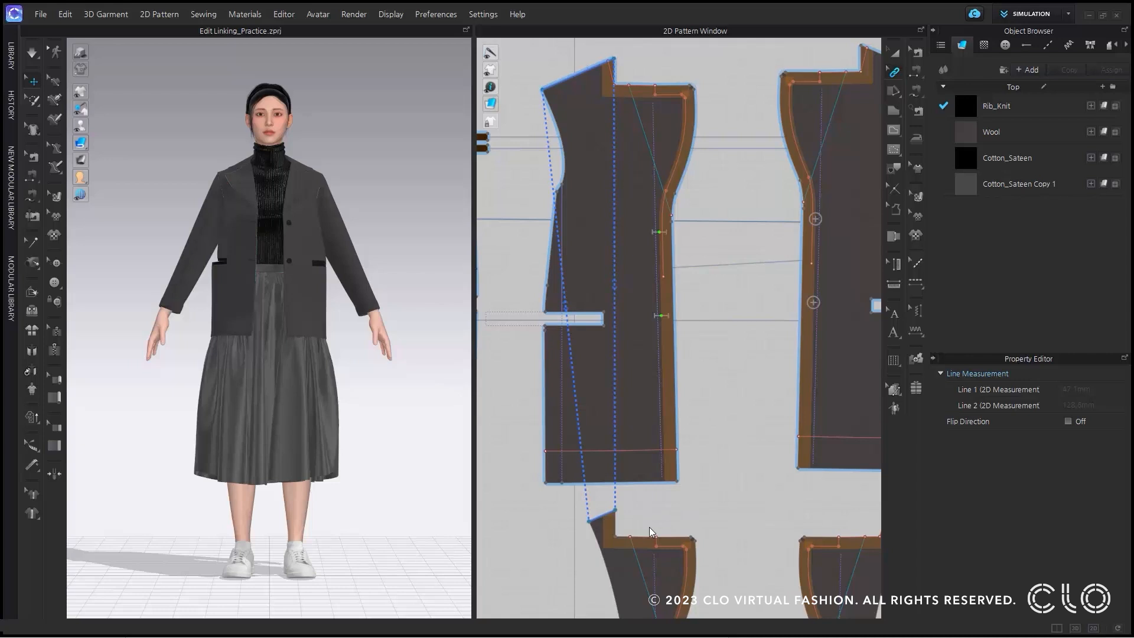
pyautogui.rightClick(613, 513)
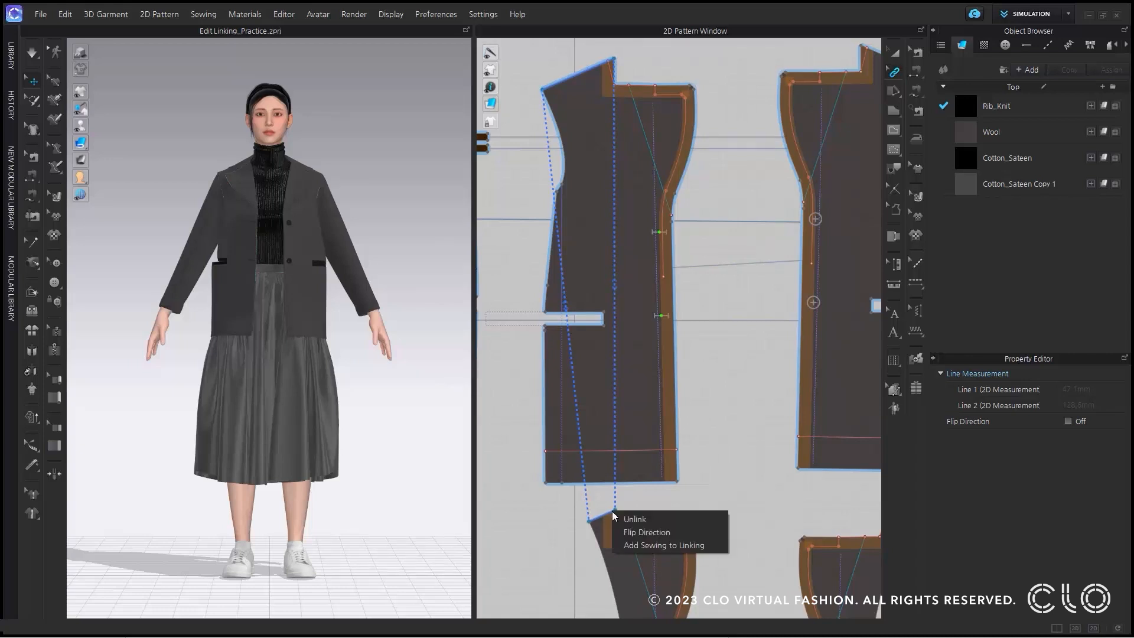
pyautogui.click(664, 533)
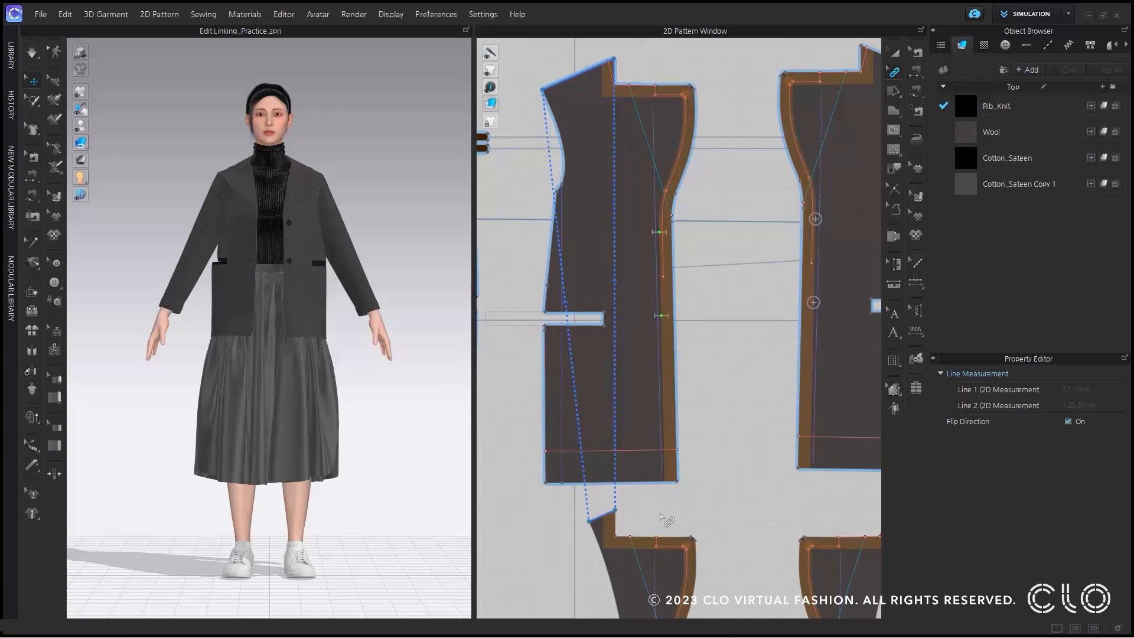
pyautogui.click(664, 520)
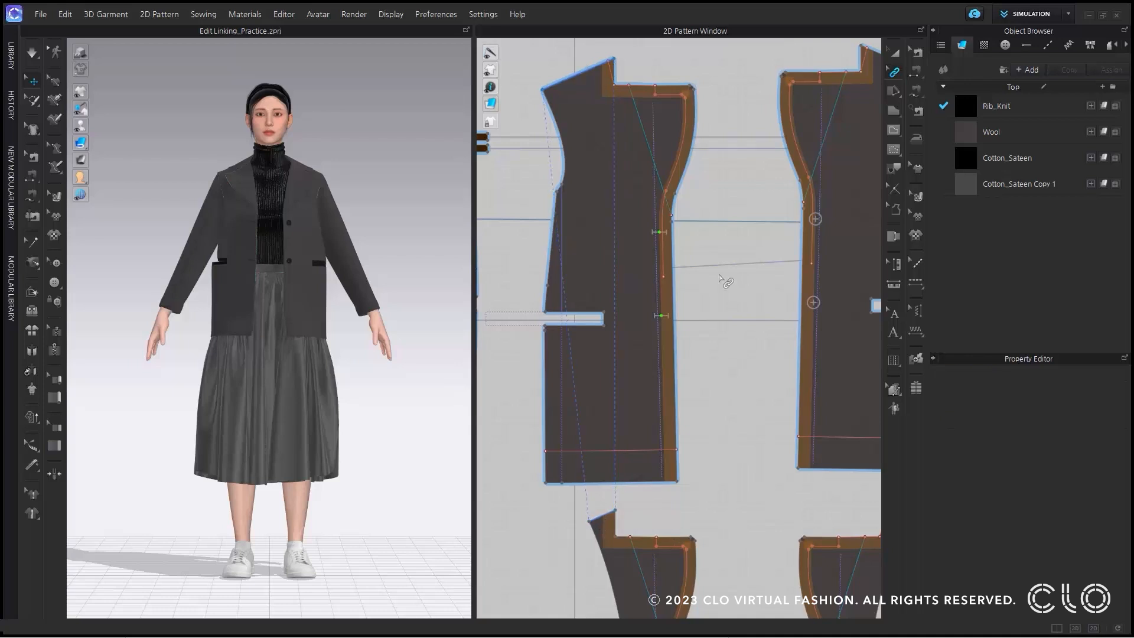
# Move the outer shoulder point of the jacket's front facing slightly inward with Edit Pattern.
pyautogui.click(898, 70)
pyautogui.click(986, 75)
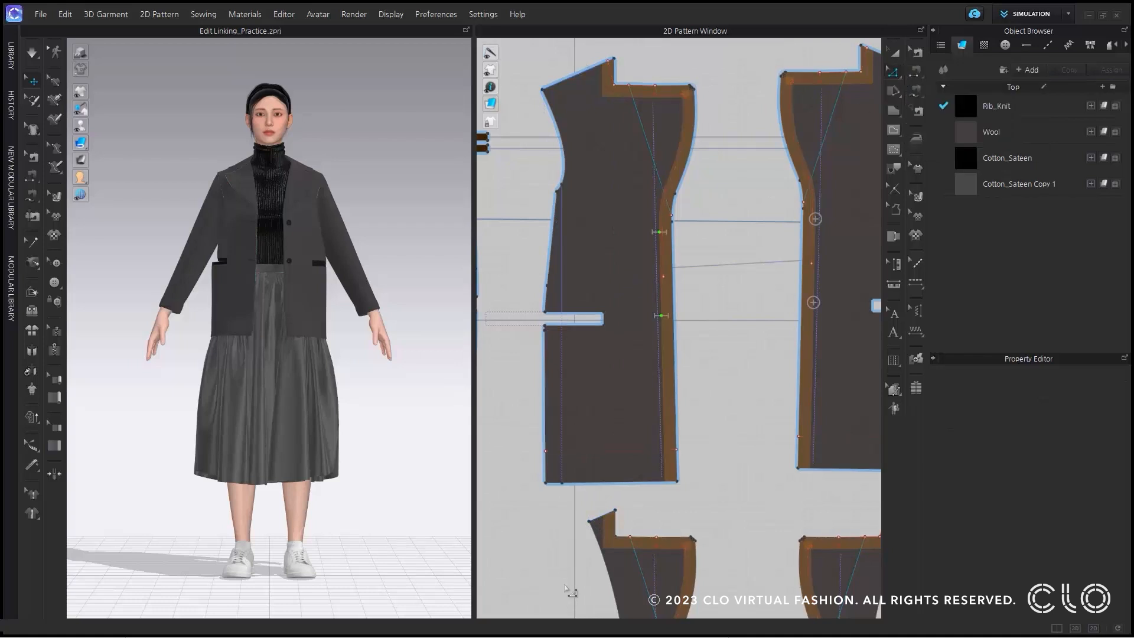
pyautogui.moveTo(589, 521)
pyautogui.mouseDown()
pyautogui.moveTo(590, 560)
pyautogui.moveTo(590, 521)
pyautogui.mouseUp()
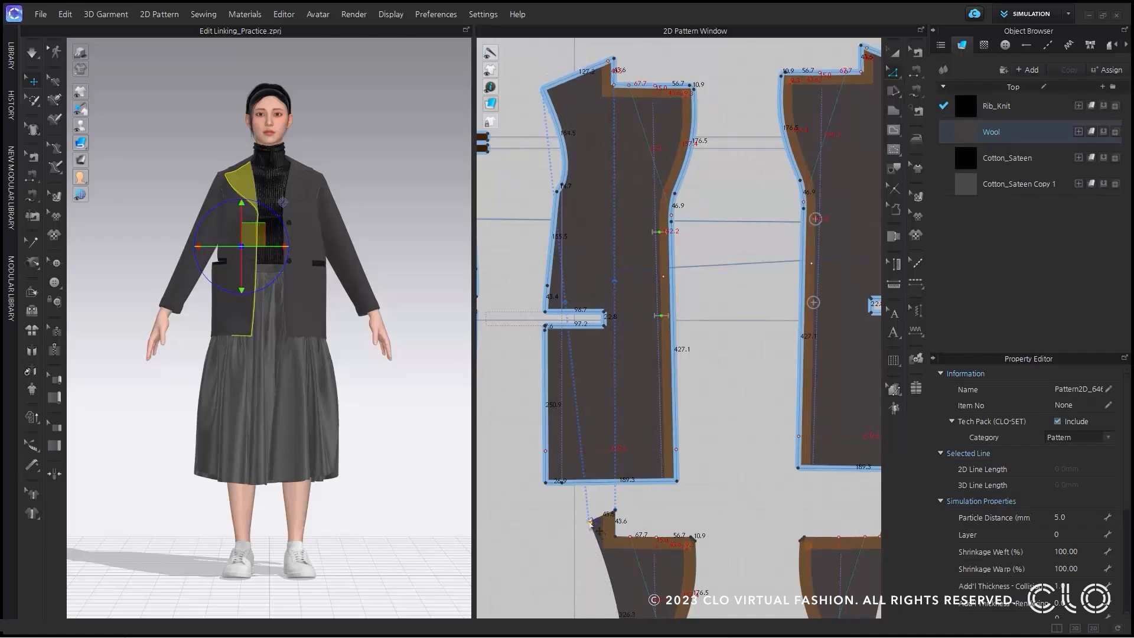
pyautogui.click(662, 517)
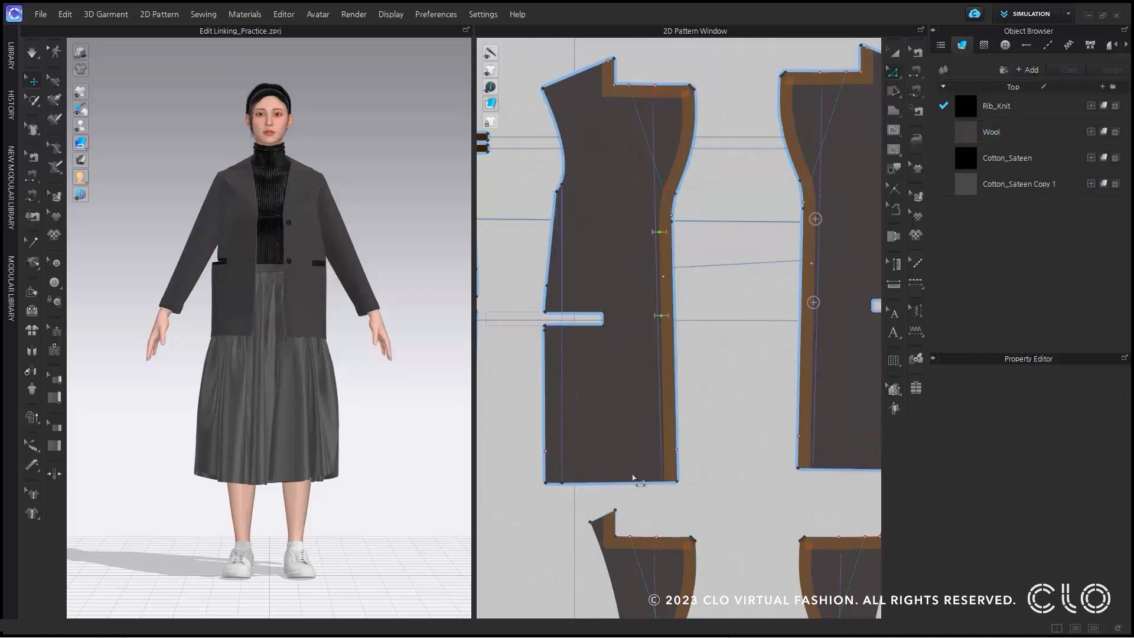
# Add sewing to the link between the shoulder lines of the front facing and the front panel.
pyautogui.click(895, 73)
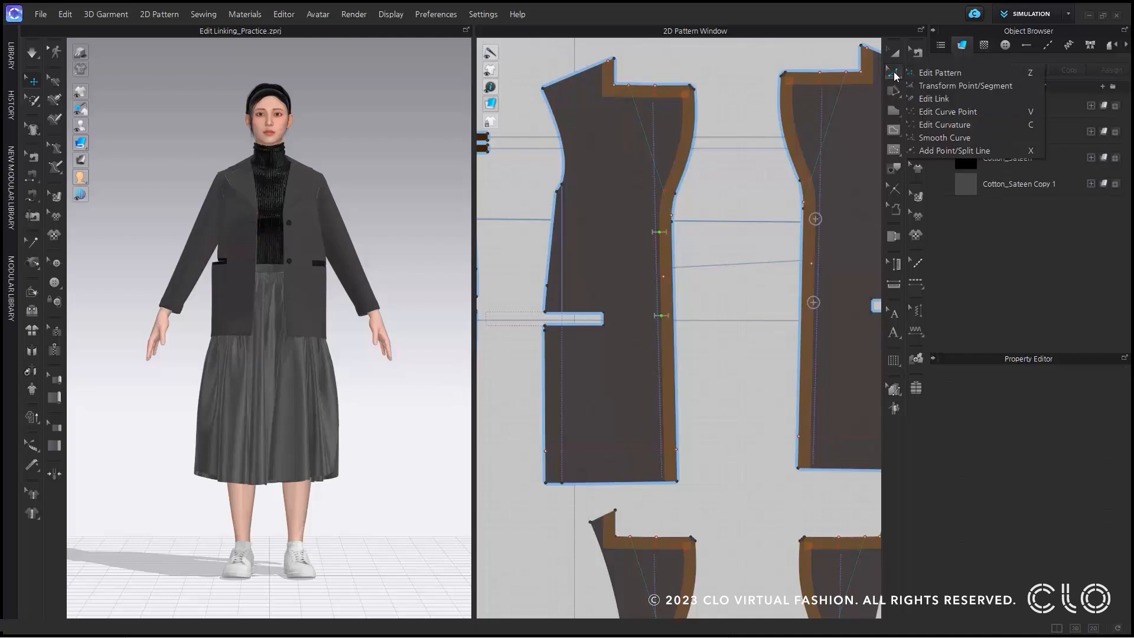
pyautogui.click(933, 99)
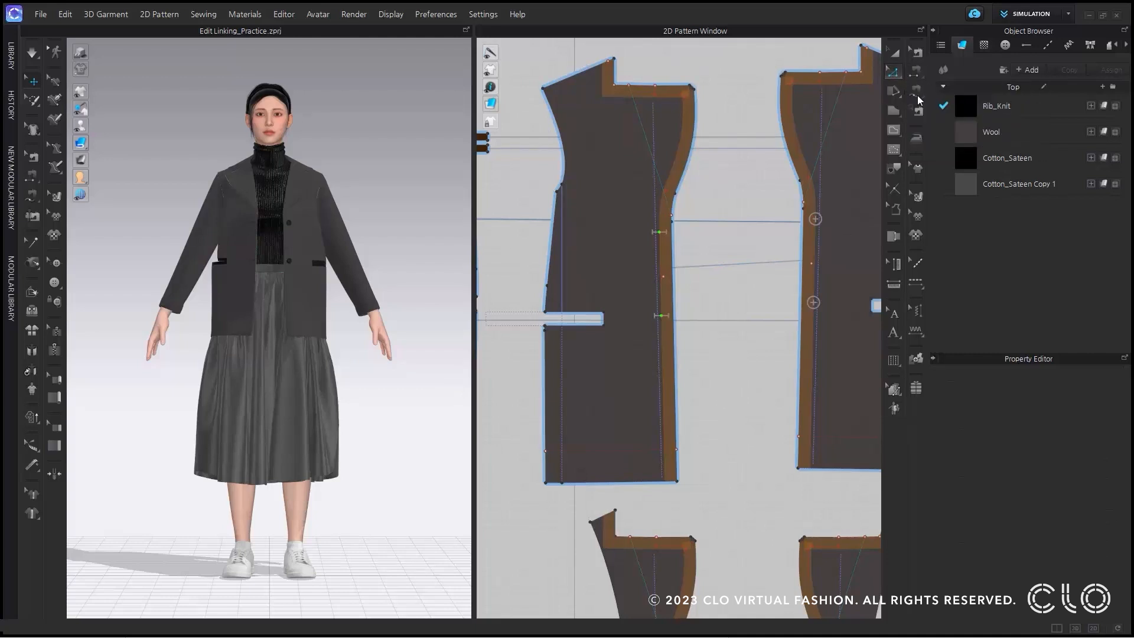
pyautogui.click(603, 515)
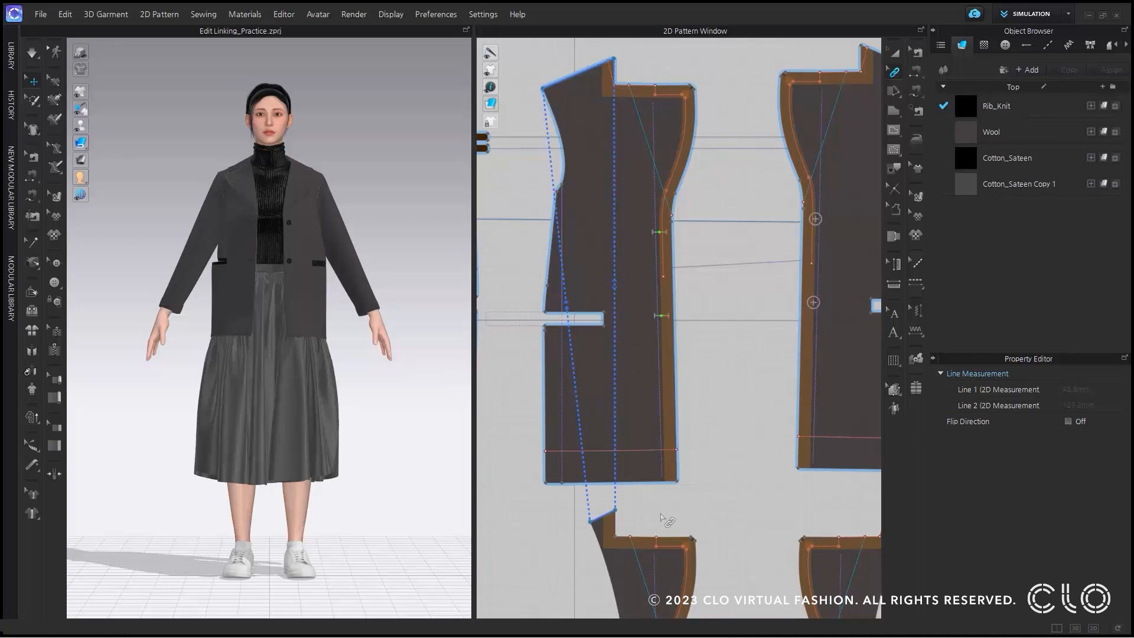
pyautogui.rightClick(608, 516)
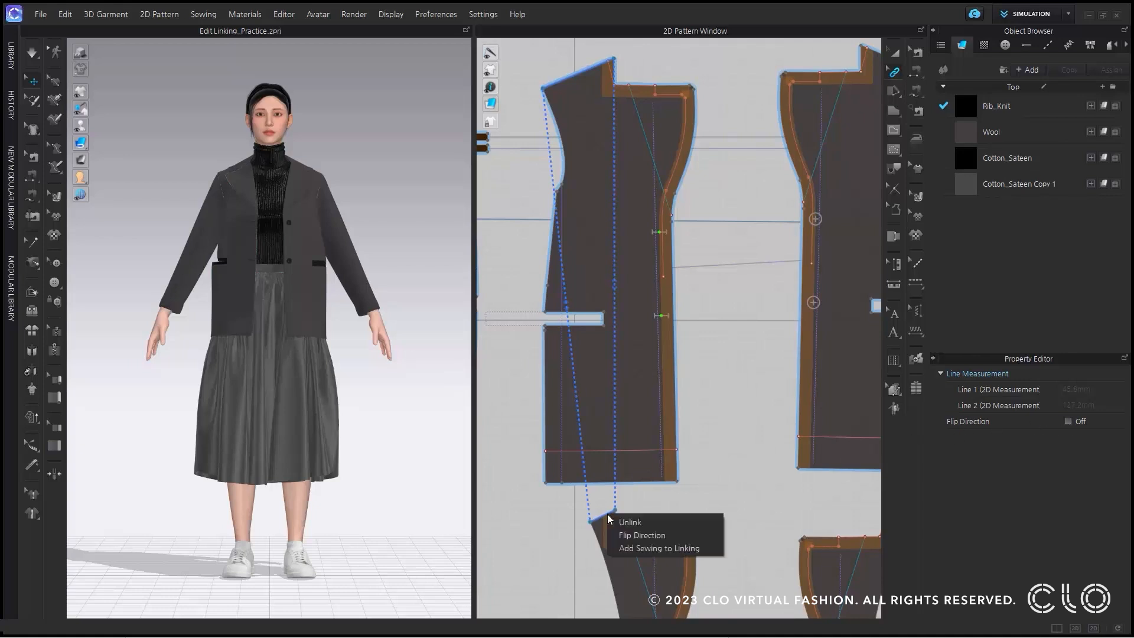
pyautogui.click(632, 549)
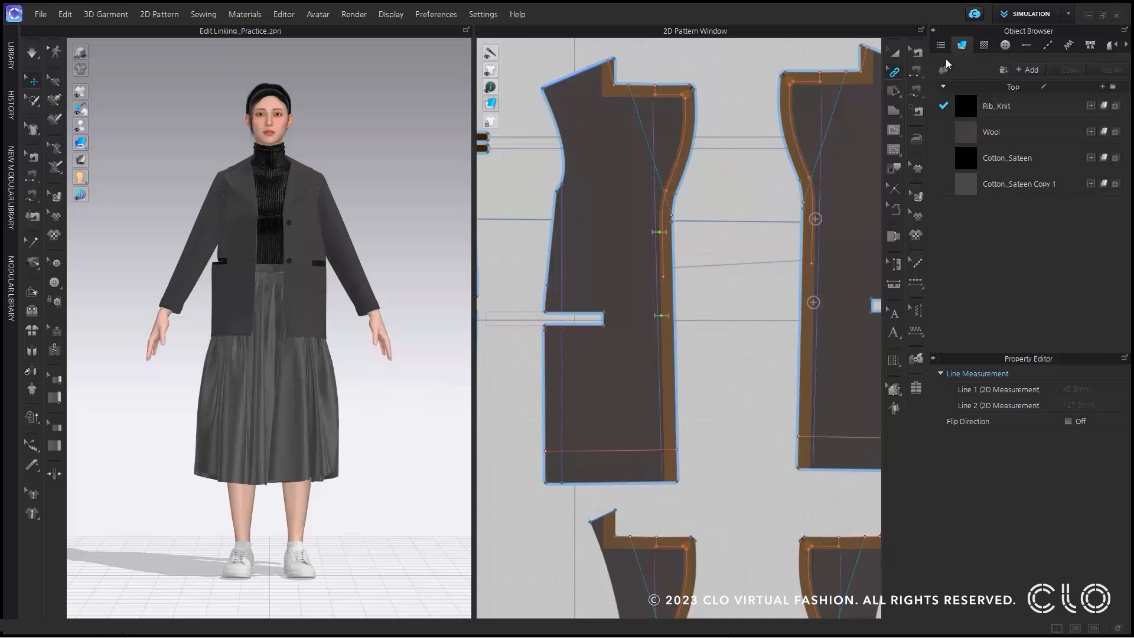
# Try moving the linked front panel's outer shoulder point inward toward the neck, and undo the move.
pyautogui.click(892, 74)
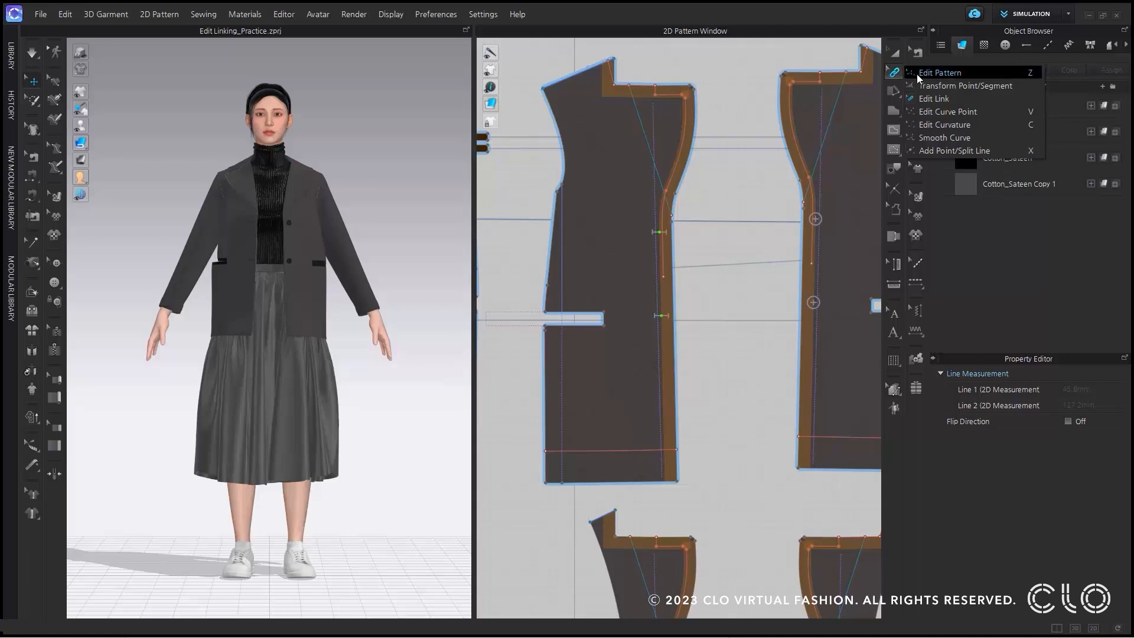
pyautogui.click(917, 73)
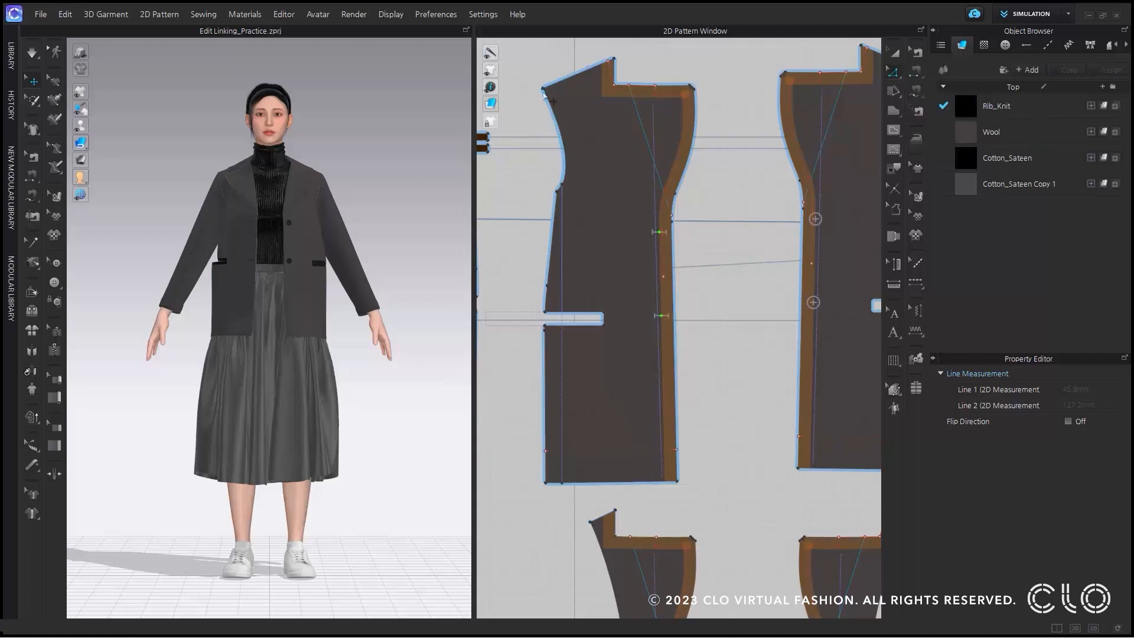
pyautogui.click(560, 84)
pyautogui.click(560, 82)
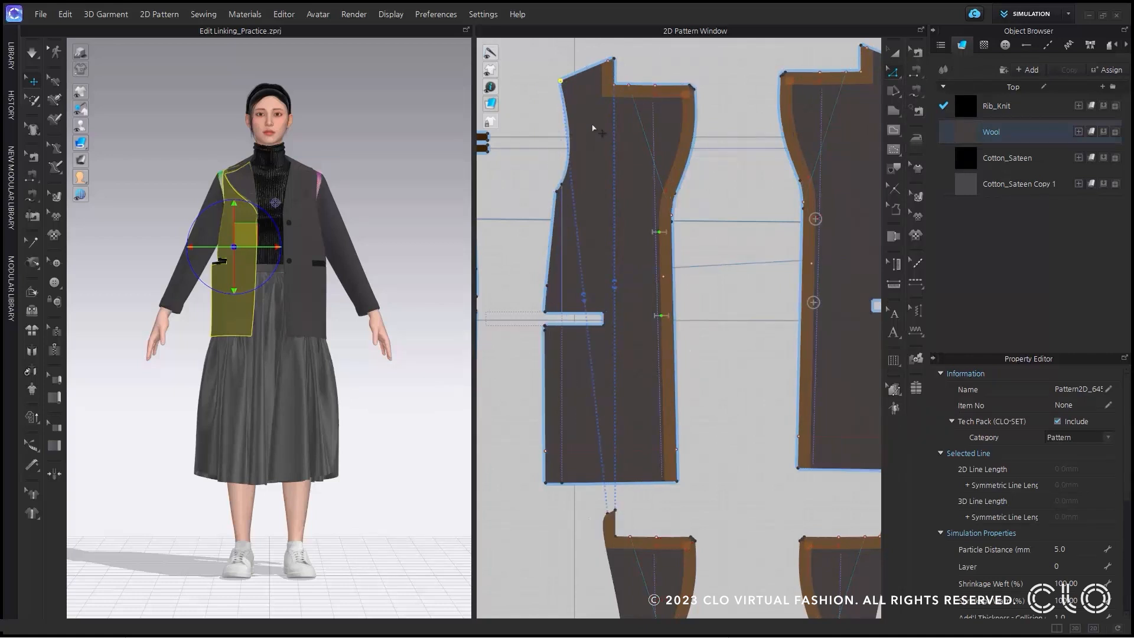
pyautogui.hotkey('ctrl', 'z')
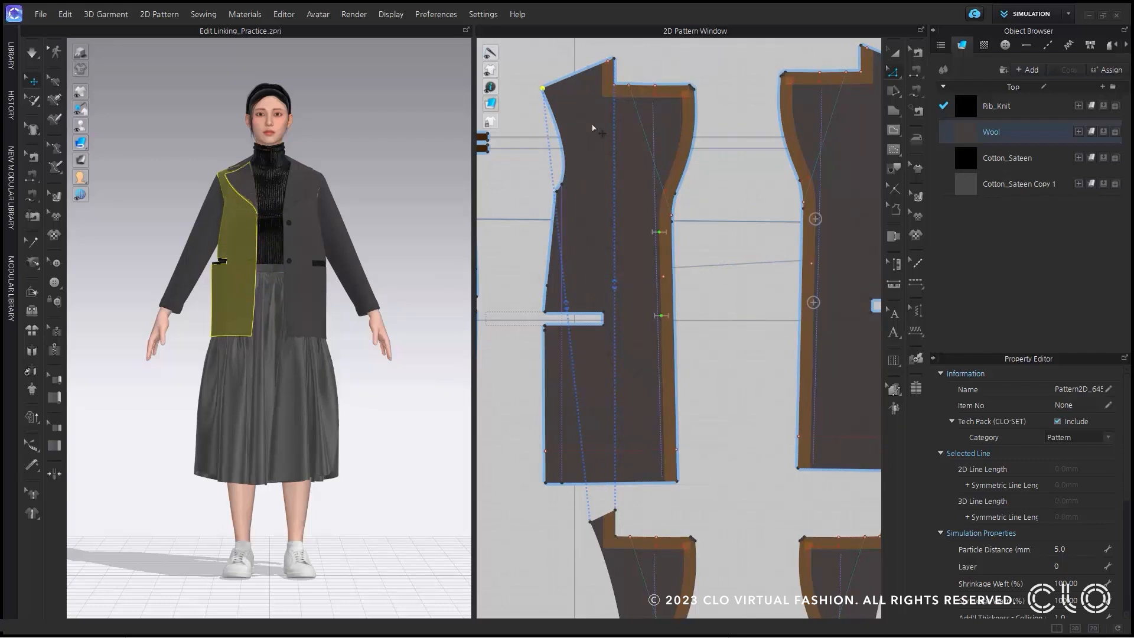
# Shorten the link on the front panel's shoulder line to the section next to the neck, and select the facing sewing Sewing_5331415 there.
pyautogui.click(899, 72)
pyautogui.click(934, 99)
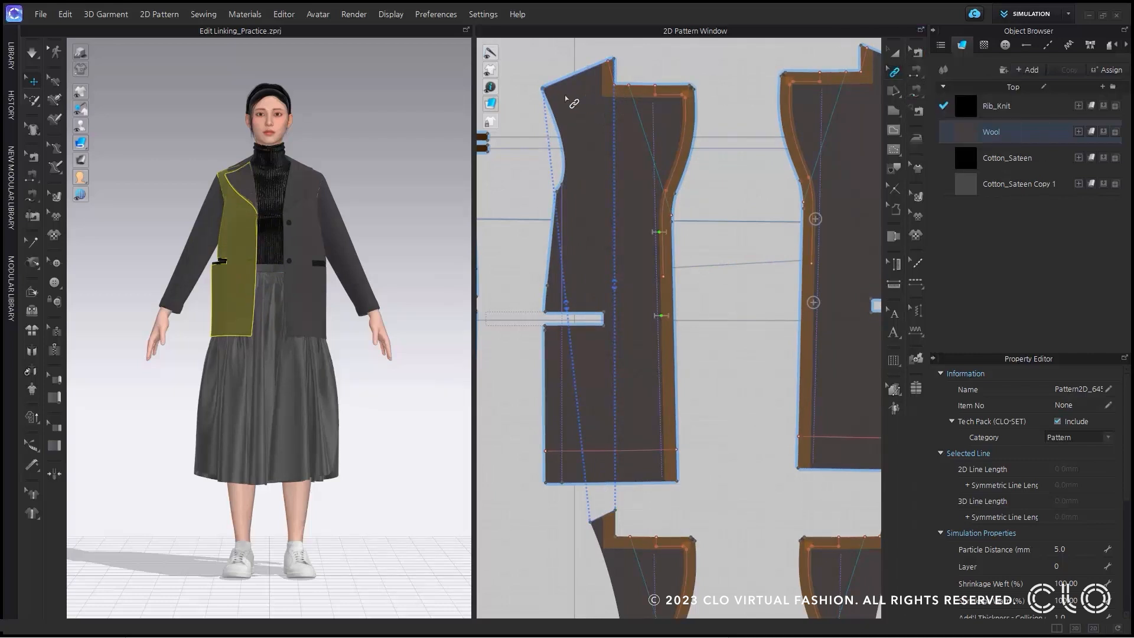
pyautogui.moveTo(545, 90); pyautogui.dragTo(590, 71)
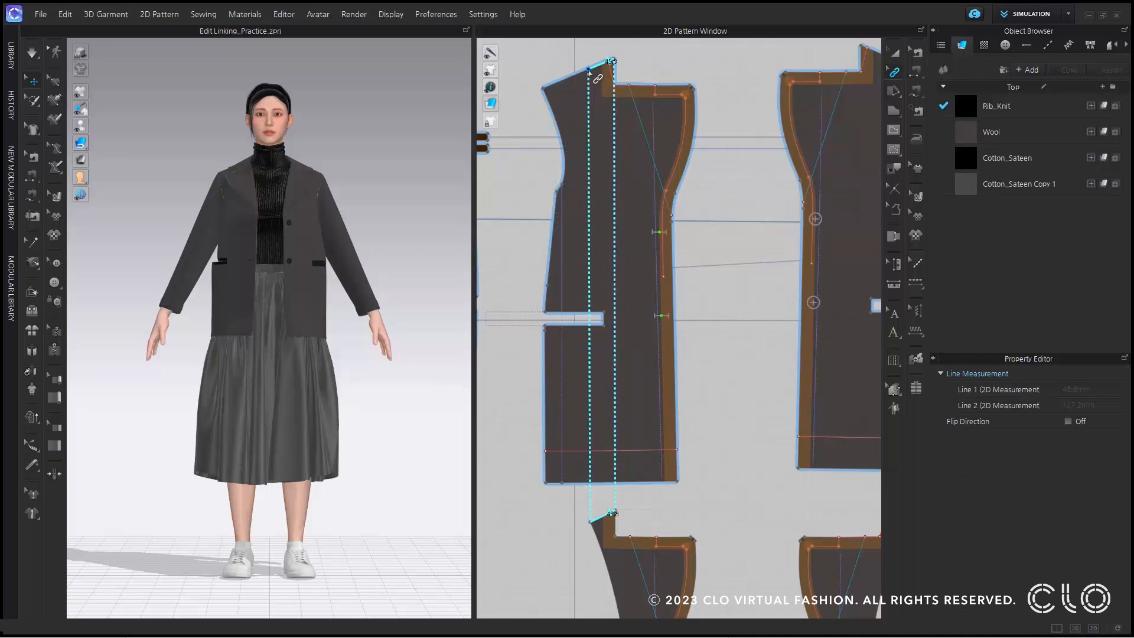
pyautogui.click(918, 54)
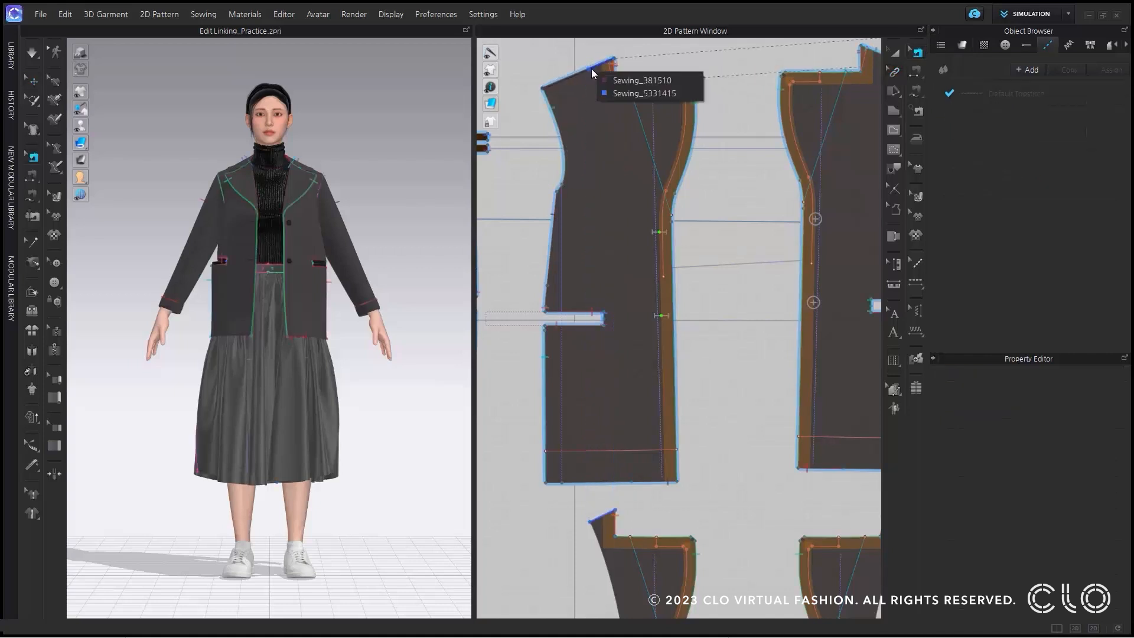
pyautogui.click(609, 89)
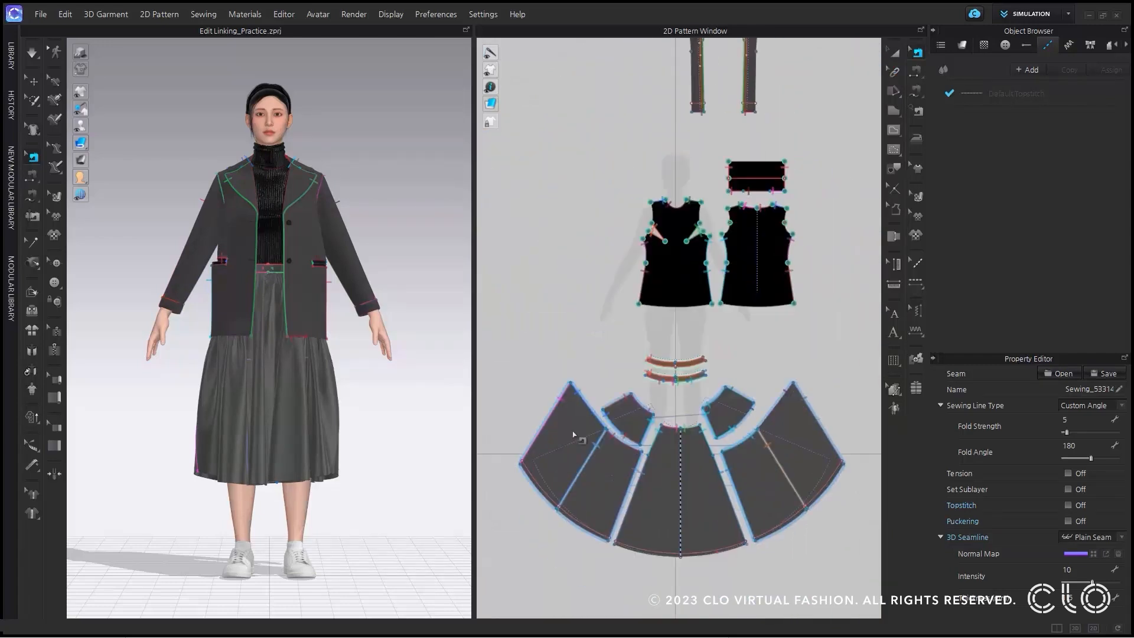
# Link the skirt side yoke's lower curve to the upper curves of the two flared panels below, and move the yoke's outer corner slightly.
pyautogui.scroll(3, 579, 437)
pyautogui.scroll(2, 603, 458)
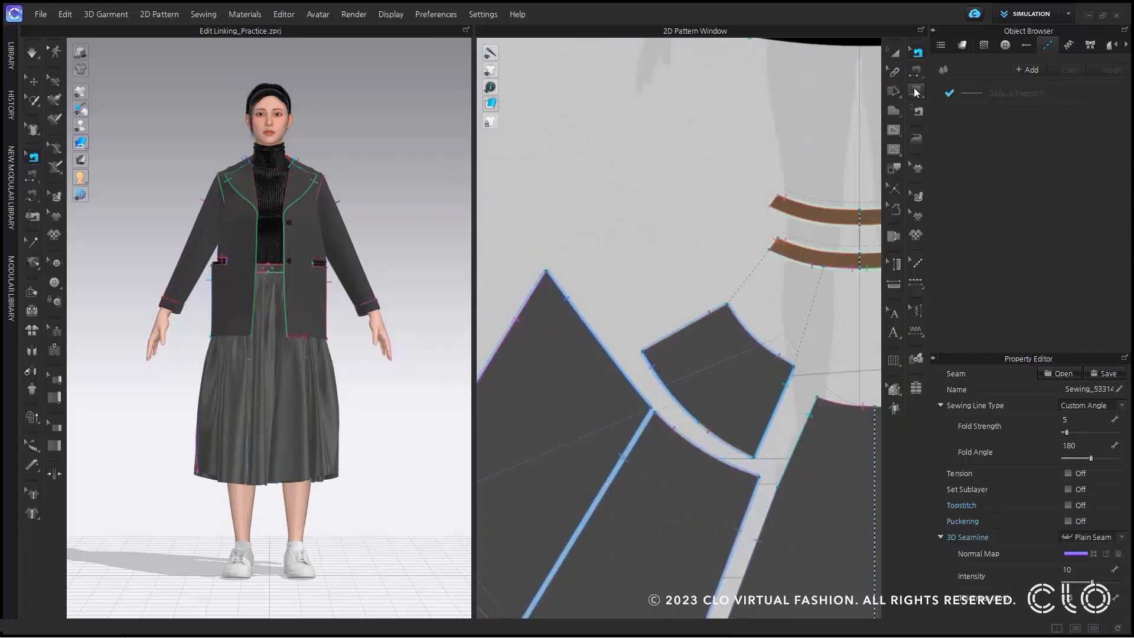
pyautogui.click(898, 72)
pyautogui.click(923, 72)
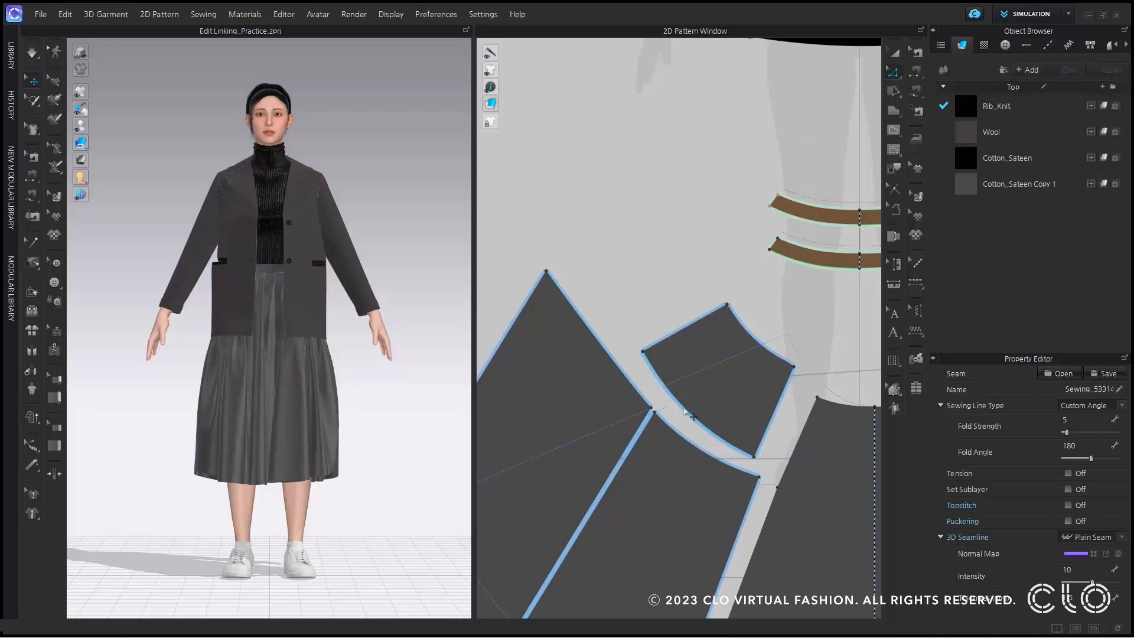
pyautogui.click(685, 411)
pyautogui.rightClick(729, 450)
pyautogui.press('Escape')
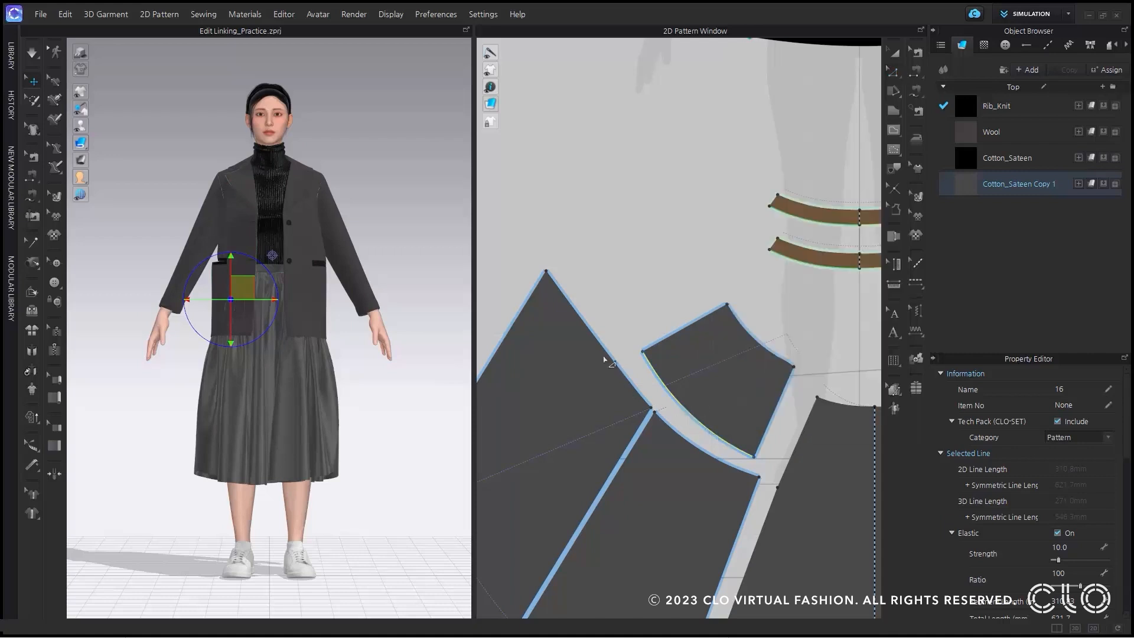
pyautogui.click(594, 331)
pyautogui.click(677, 439)
pyautogui.click(641, 348)
pyautogui.moveTo(638, 344)
pyautogui.mouseDown()
pyautogui.moveTo(626, 318)
pyautogui.moveTo(644, 354)
pyautogui.mouseUp()
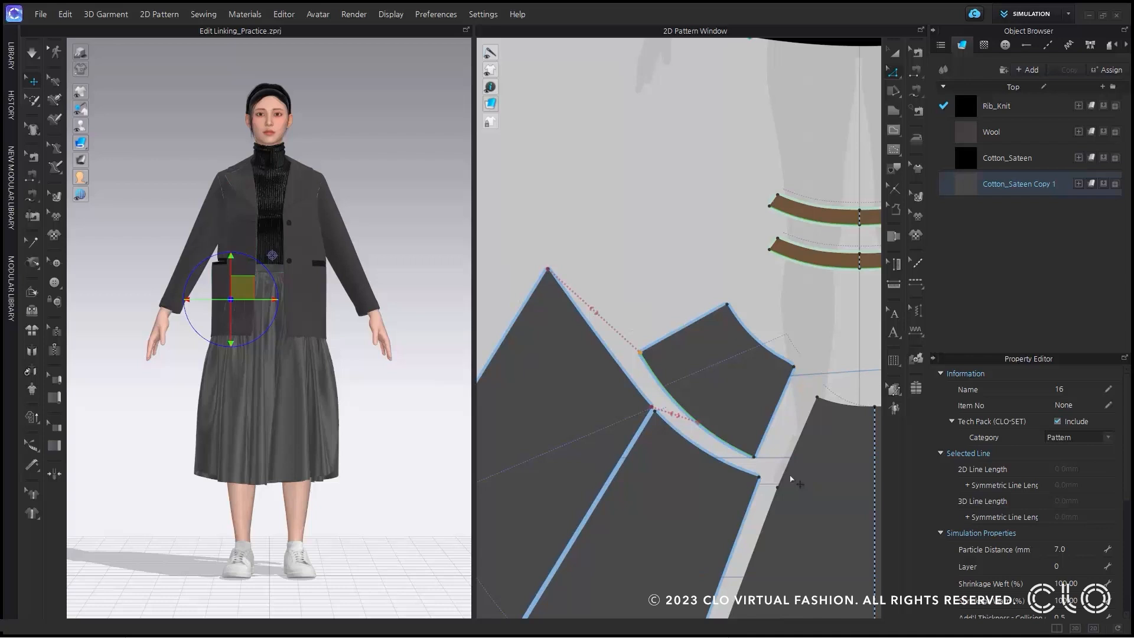
# Link the sewn lines between the skirt yoke's inner side edge and the center skirt panel with Link Line.
pyautogui.scroll(-3, 790, 479)
pyautogui.moveTo(789, 477); pyautogui.dragTo(701, 349, button='middle')
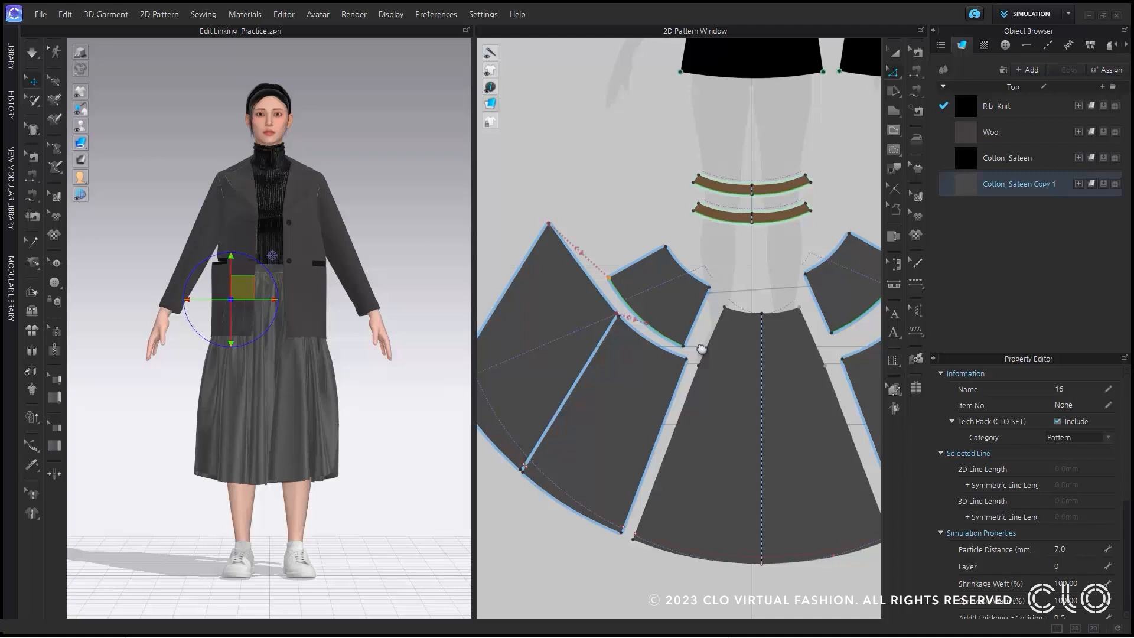
pyautogui.click(917, 53)
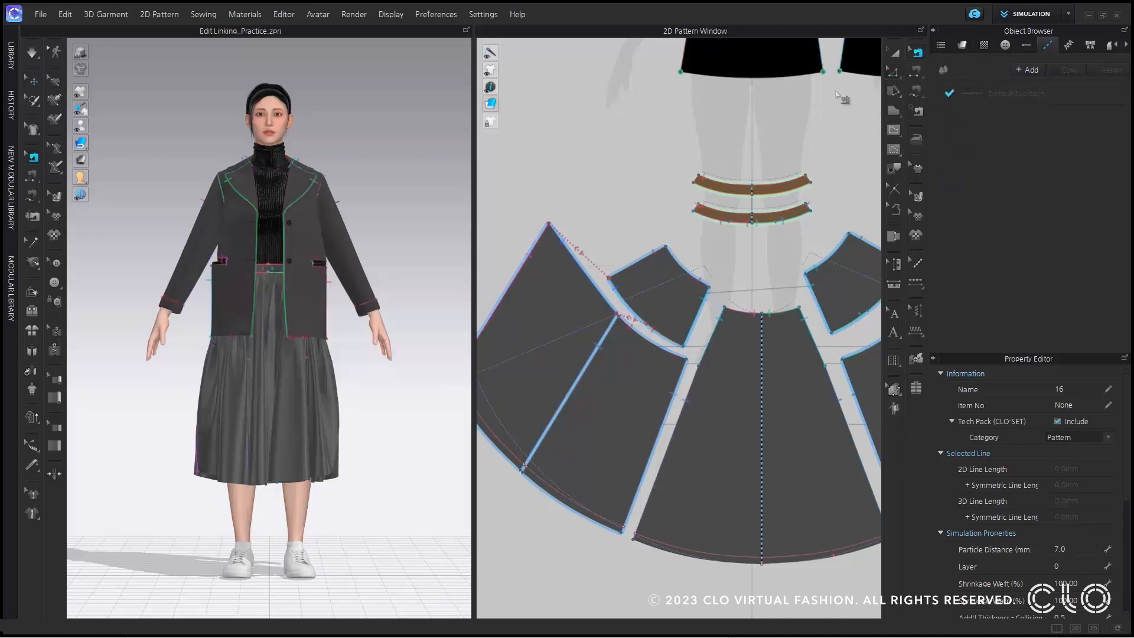
pyautogui.click(703, 318)
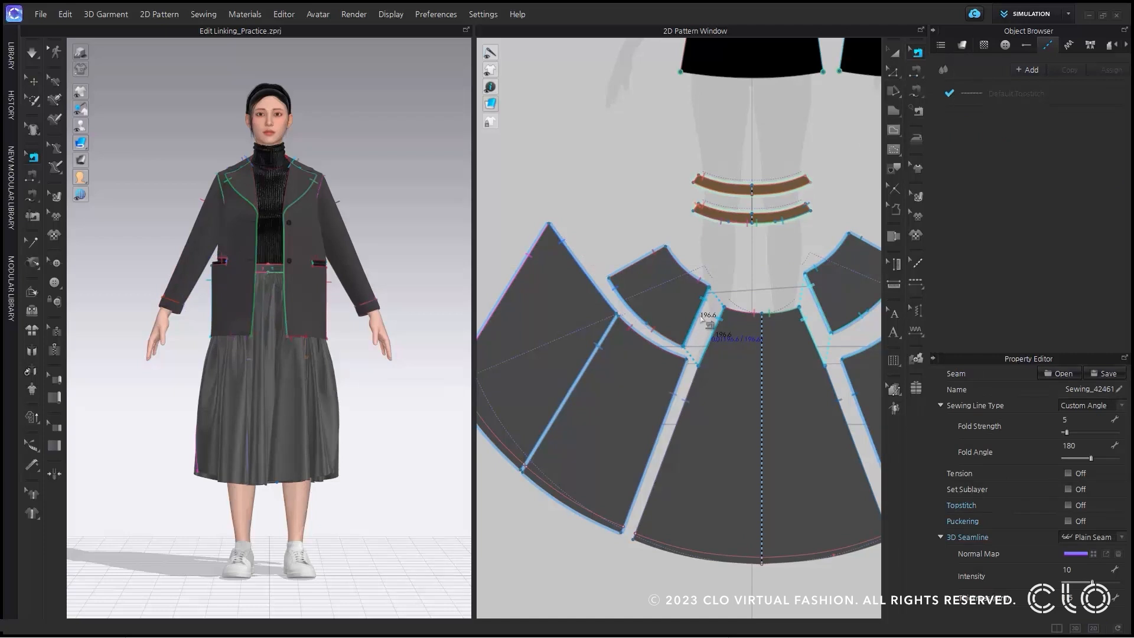
pyautogui.rightClick(703, 318)
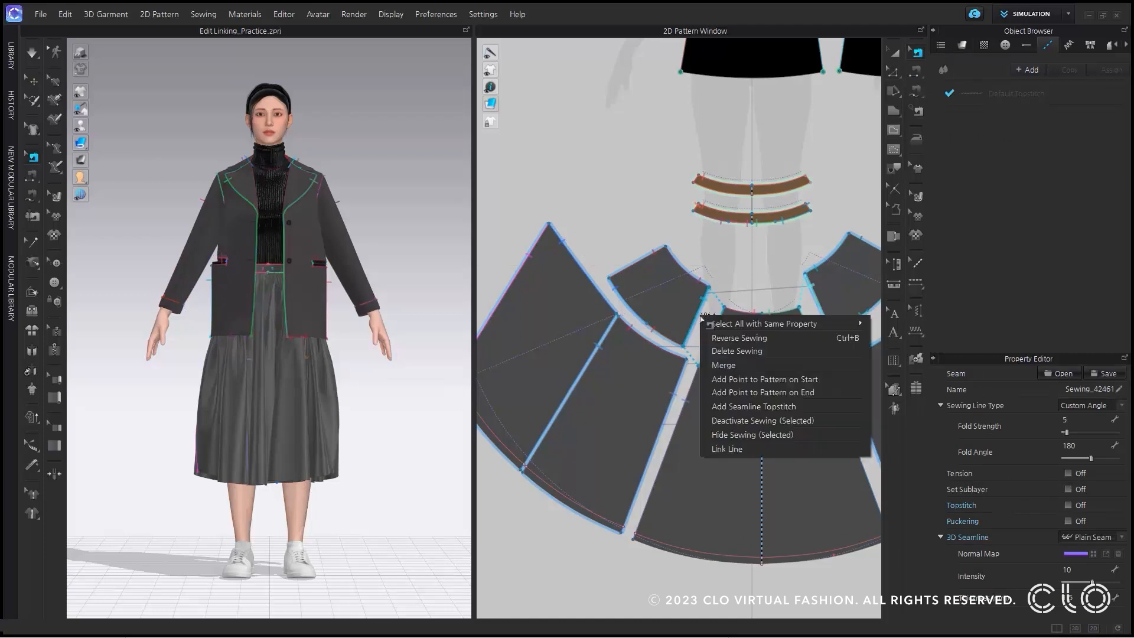
pyautogui.click(722, 448)
pyautogui.scroll(4, 718, 316)
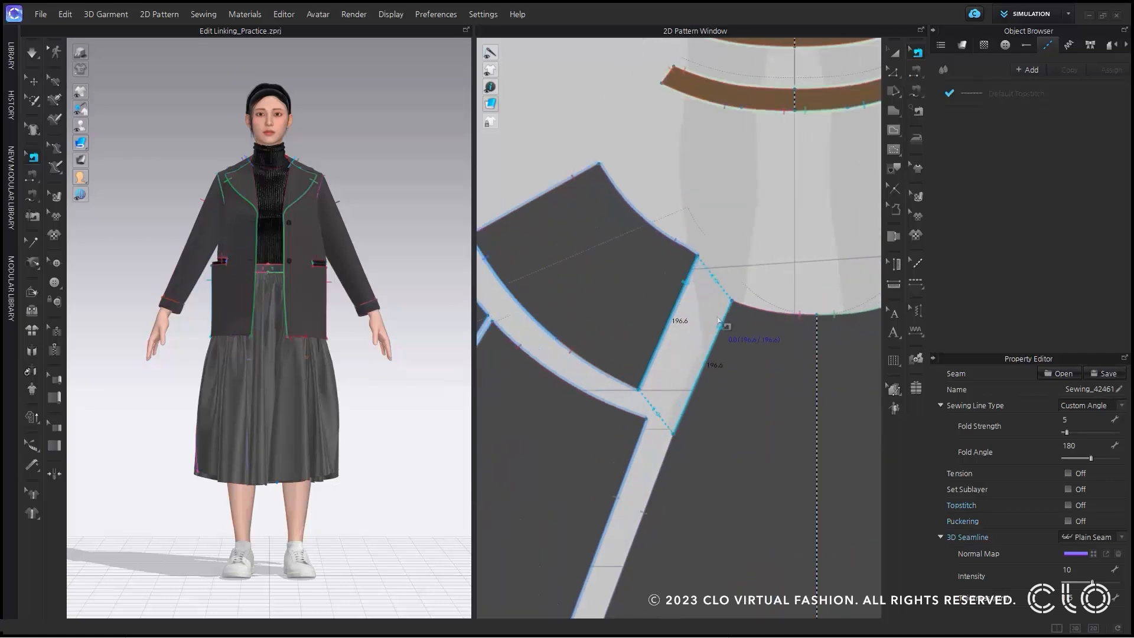
# Move the skirt yoke's upper inner corner slightly, and delete the sewing between the yoke's inner side edge and the center skirt panel.
pyautogui.click(892, 73)
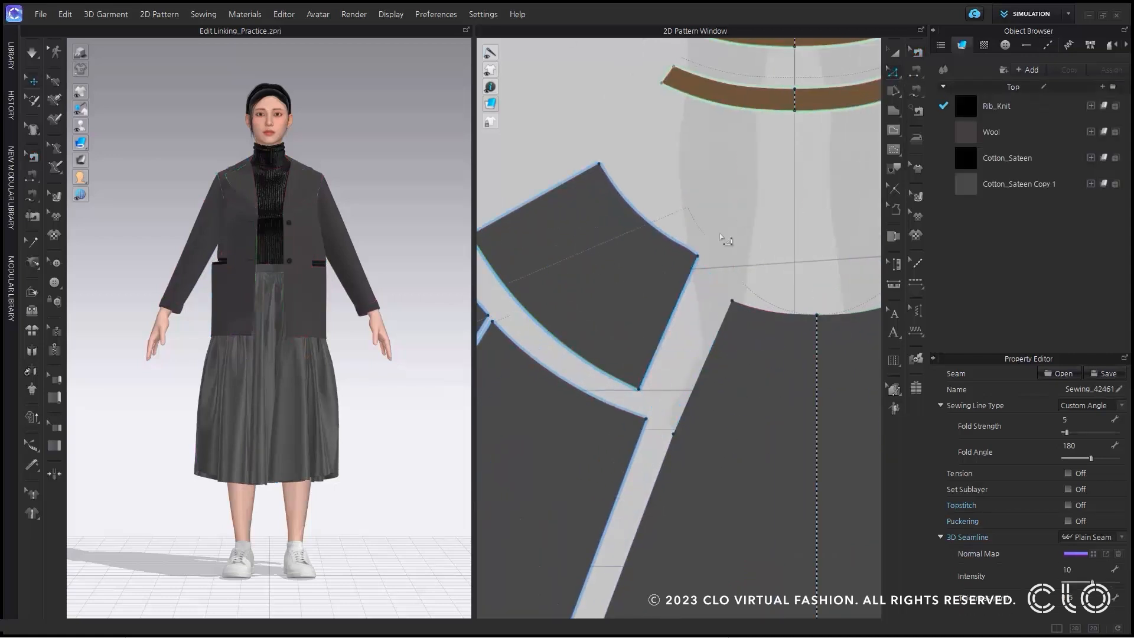
pyautogui.moveTo(706, 247); pyautogui.dragTo(698, 255)
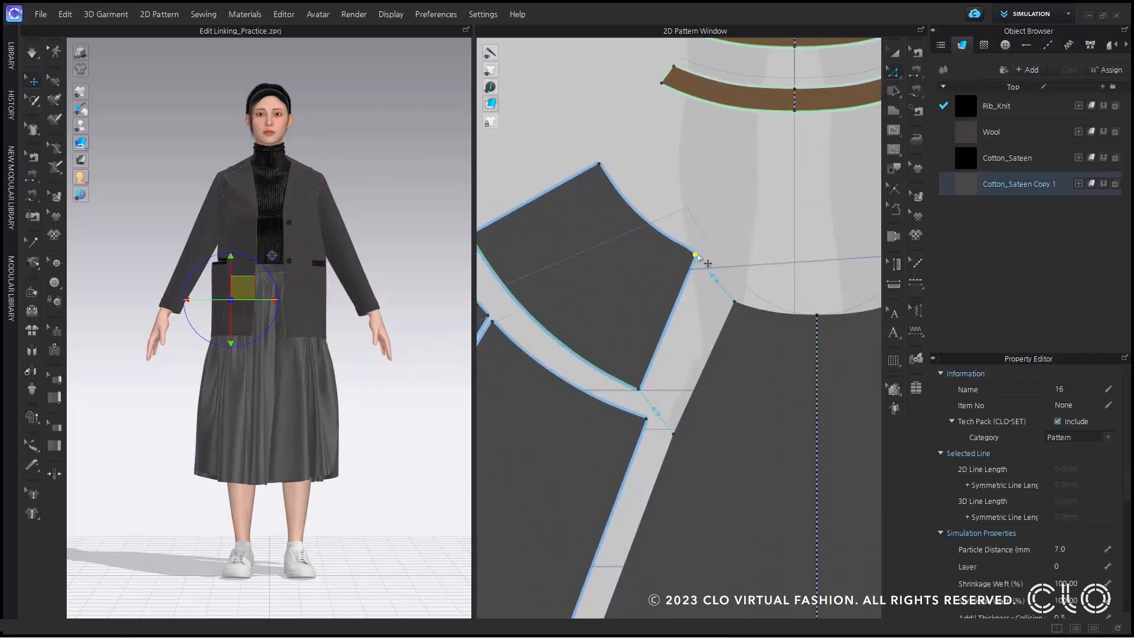
pyautogui.click(915, 53)
pyautogui.click(686, 285)
pyautogui.rightClick(685, 286)
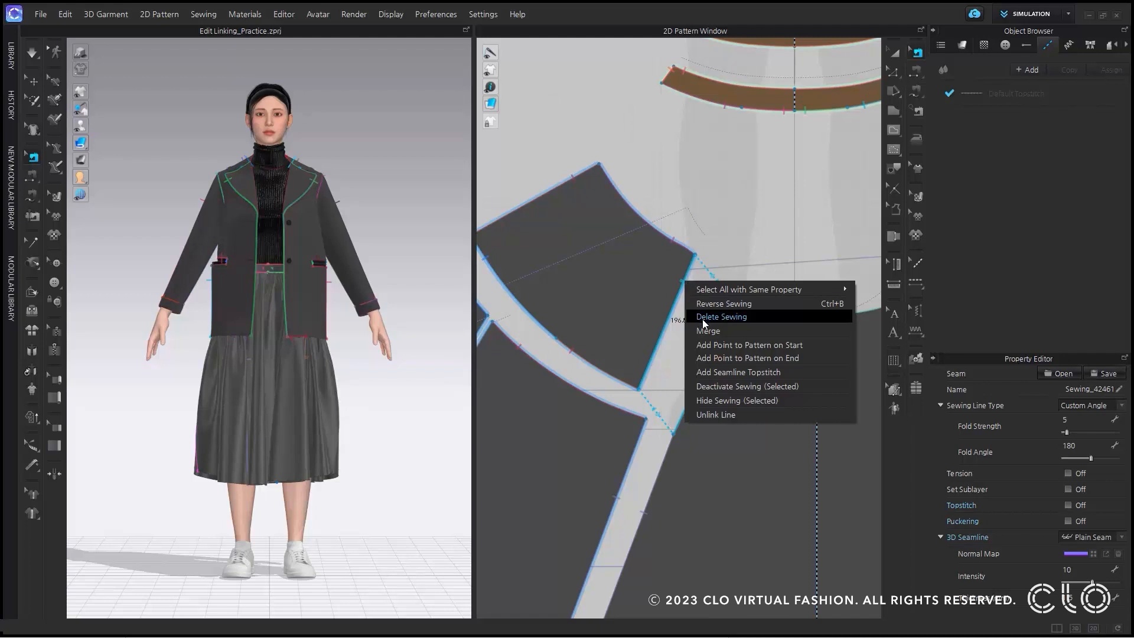
pyautogui.click(703, 319)
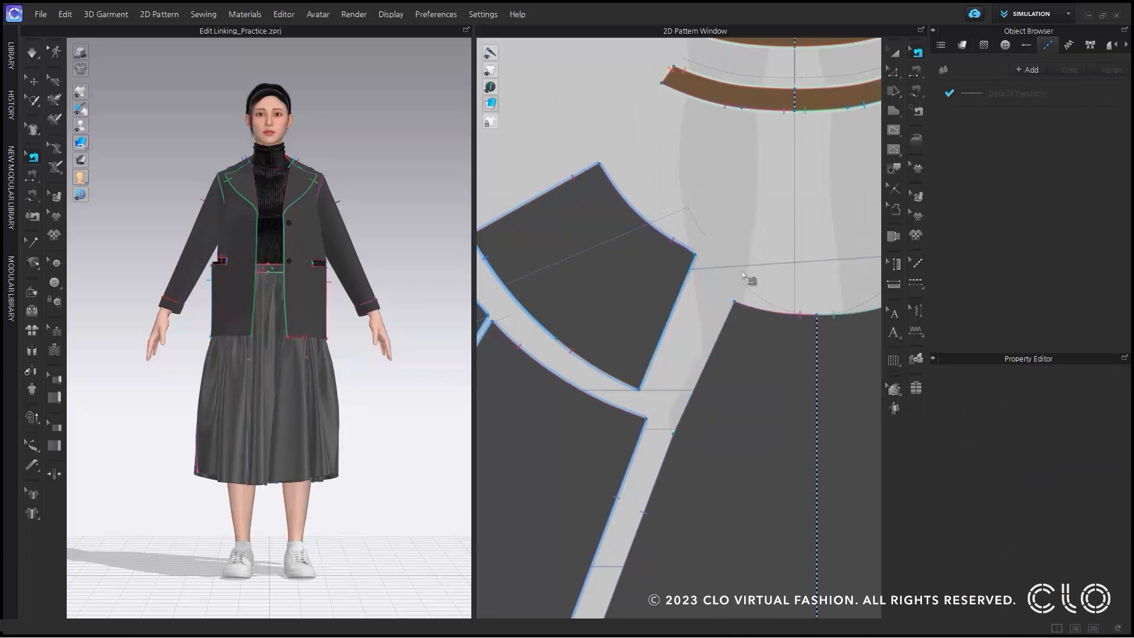
pyautogui.click(893, 73)
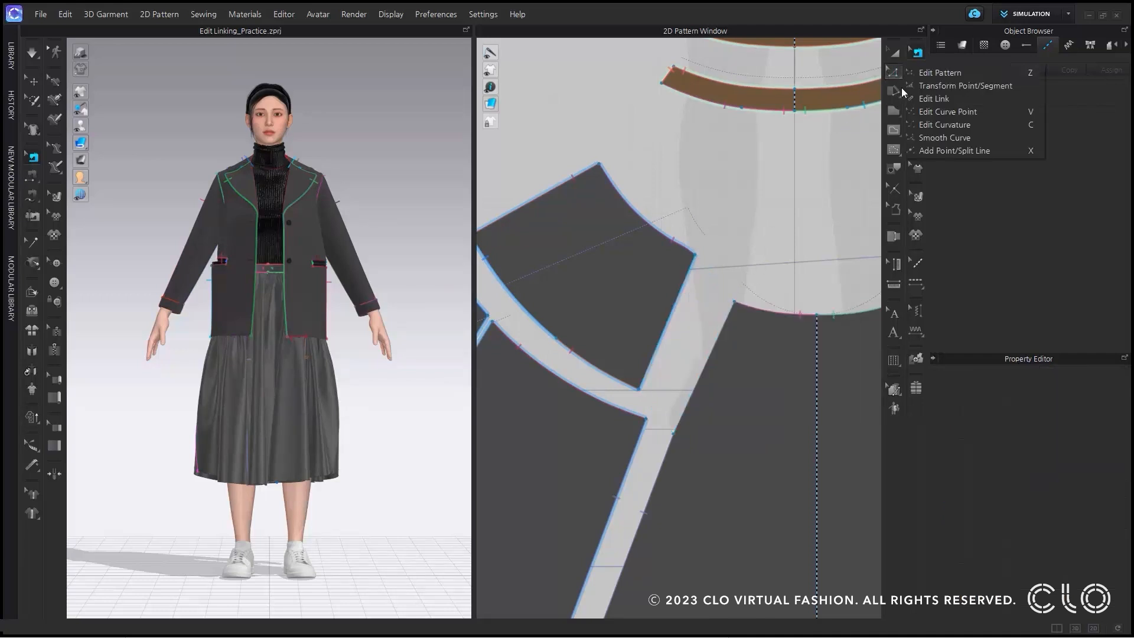
pyautogui.click(926, 99)
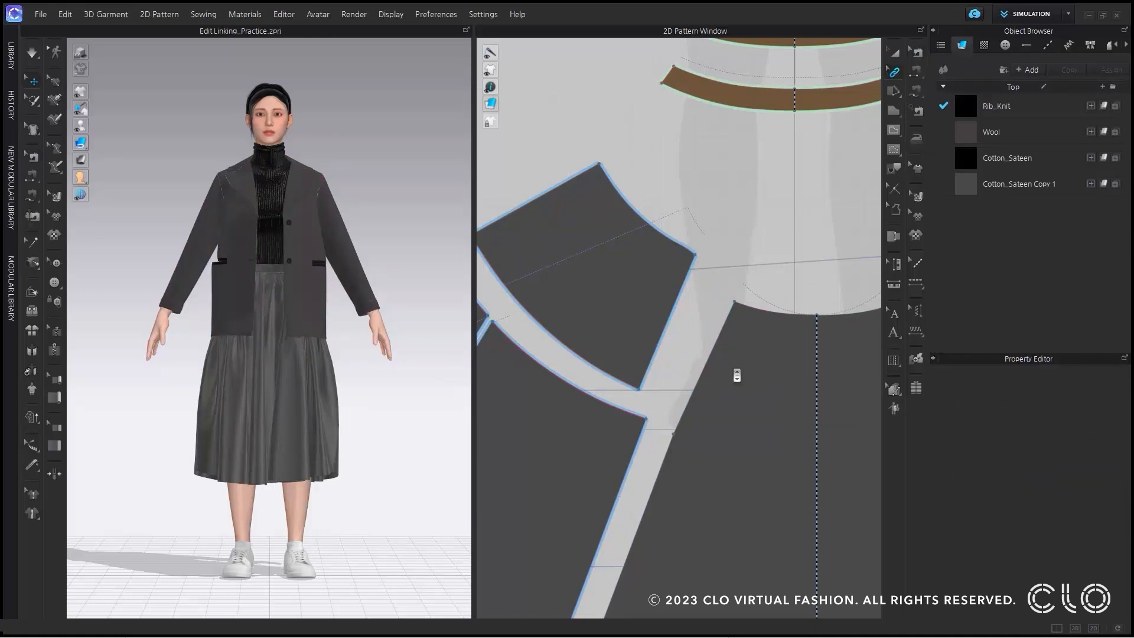
# Trace the neck facing area of the back panel beside the sleeve as a pattern with link, placing it about 102 mm above.
pyautogui.scroll(-10, 736, 373)
pyautogui.scroll(10, 731, 213)
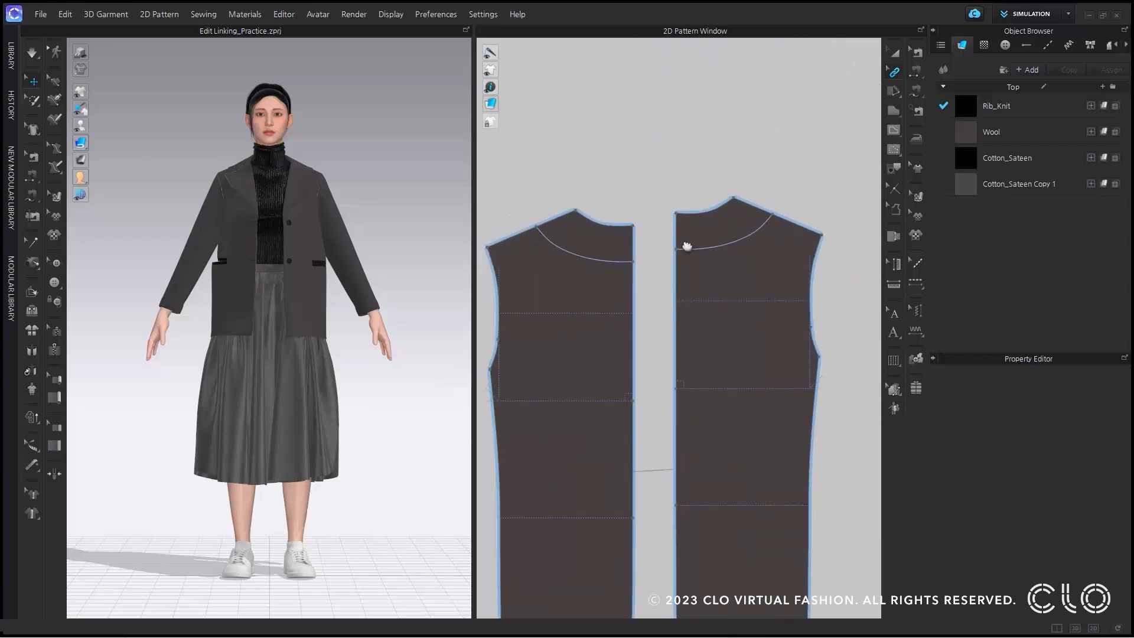
pyautogui.moveTo(687, 246); pyautogui.dragTo(689, 262, button='middle')
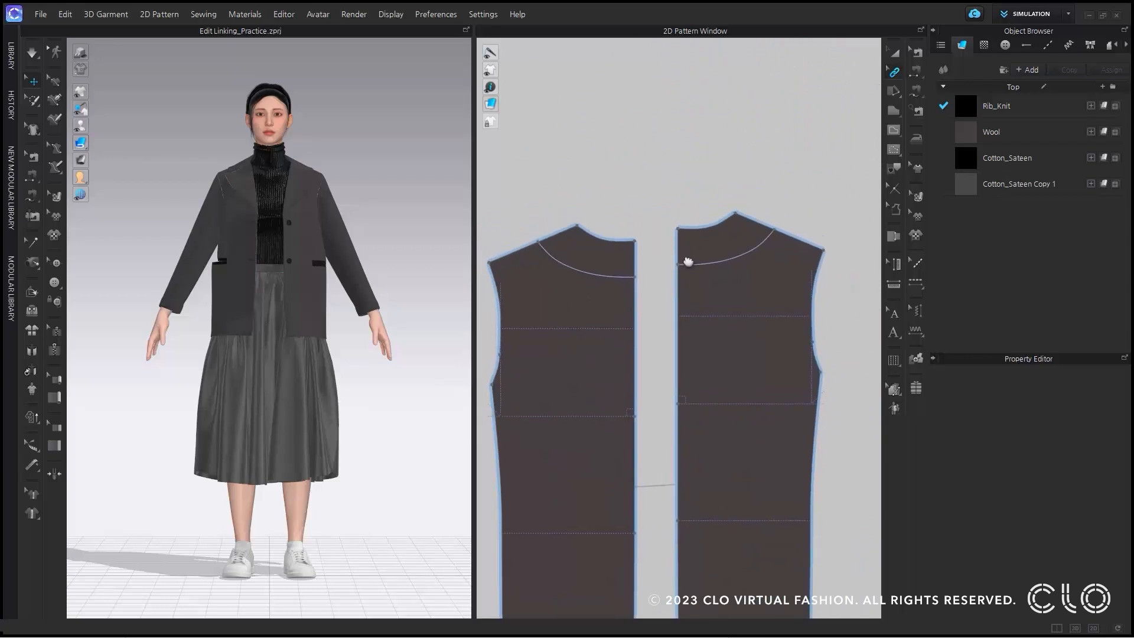
pyautogui.click(894, 176)
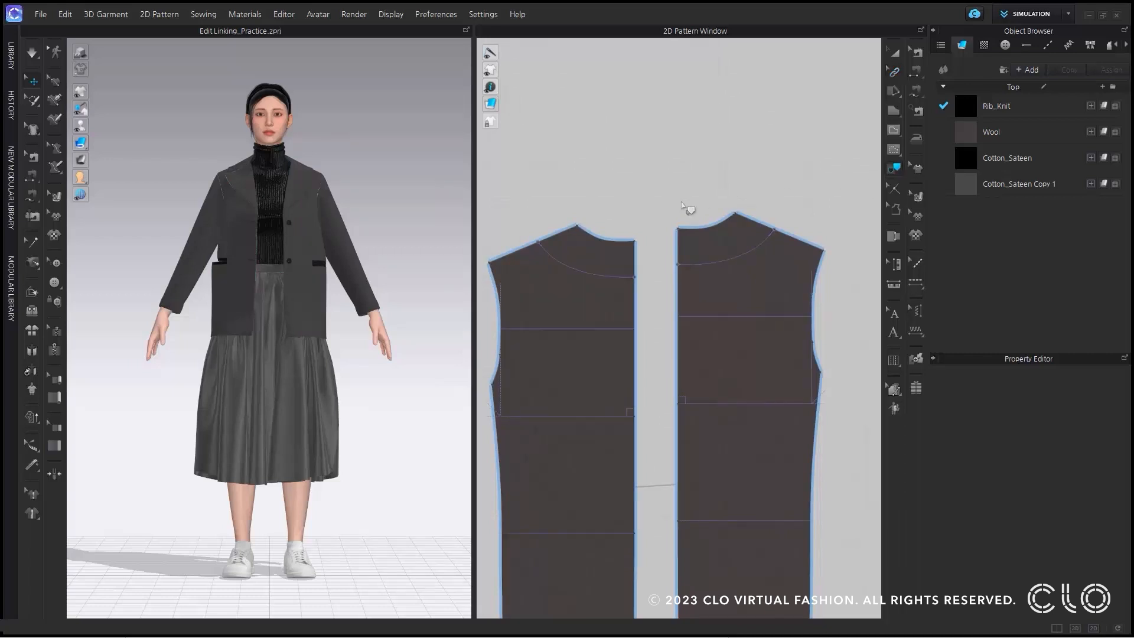
pyautogui.click(629, 241)
pyautogui.keyDown('shift'); pyautogui.click(635, 254); pyautogui.keyUp('shift')
pyautogui.keyDown('shift'); pyautogui.click(613, 276); pyautogui.keyUp('shift')
pyautogui.keyDown('shift'); pyautogui.click(563, 233); pyautogui.keyUp('shift')
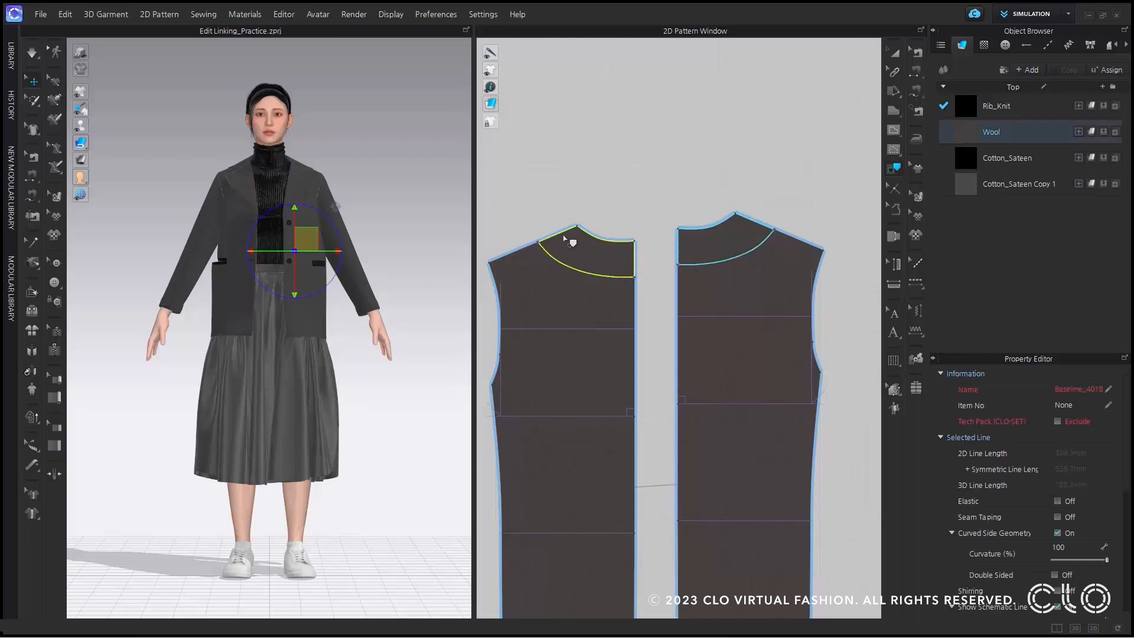
pyautogui.rightClick(564, 237)
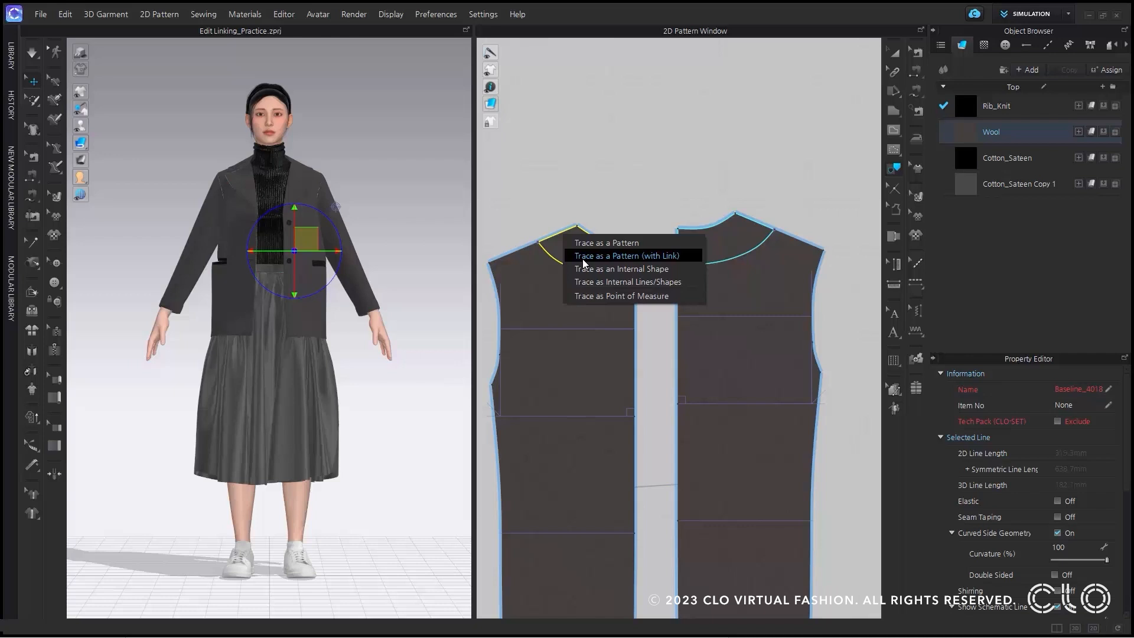
pyautogui.click(583, 256)
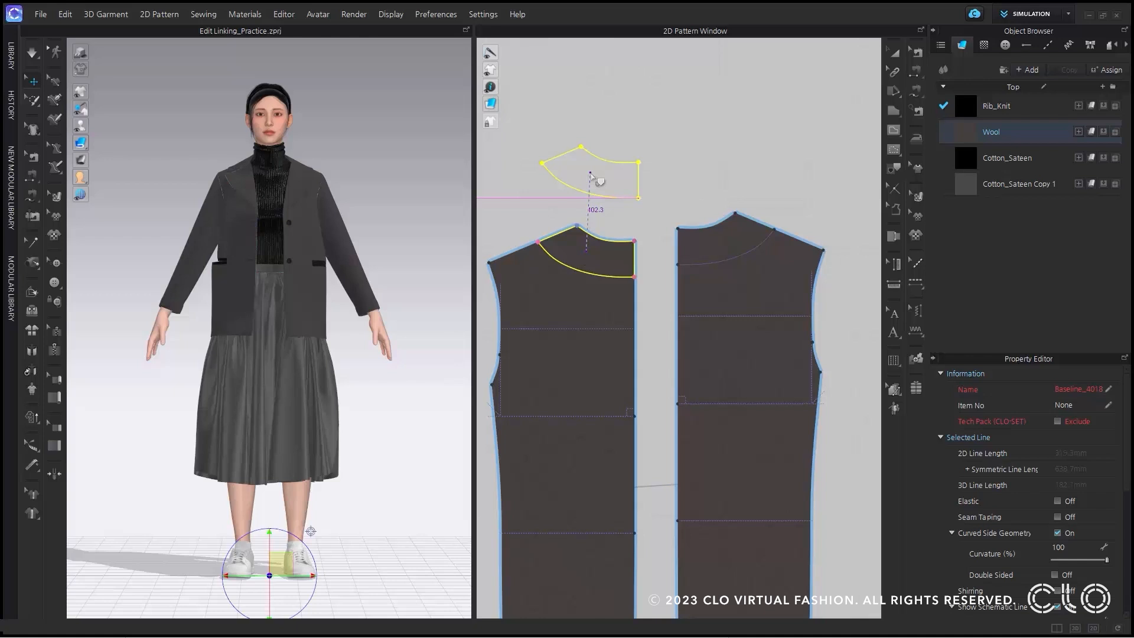
pyautogui.click(592, 175)
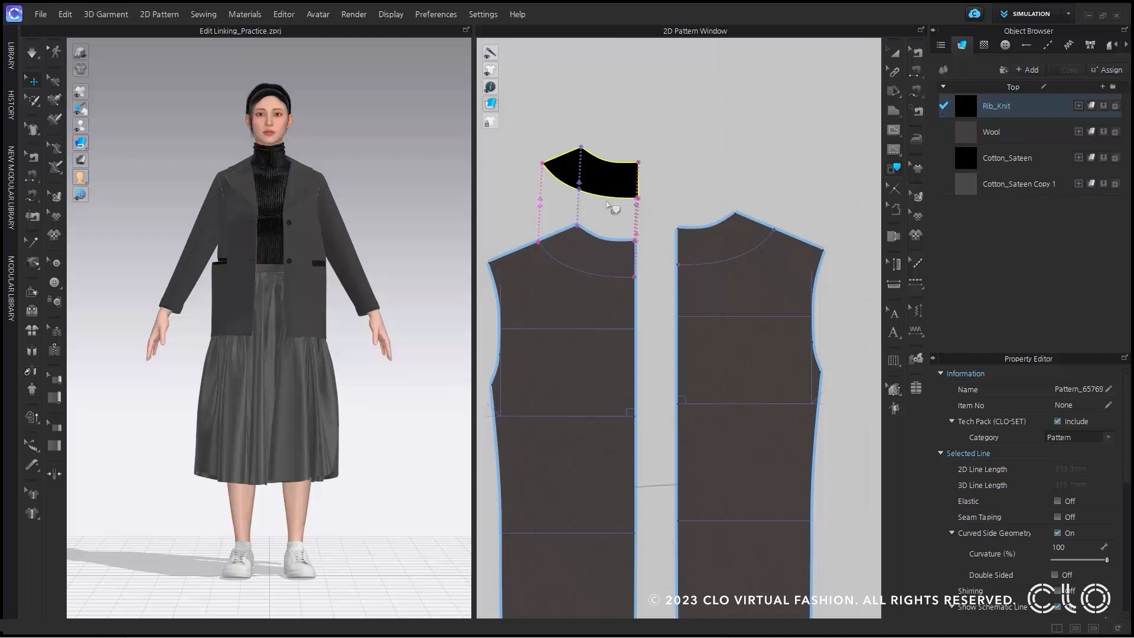
# Select the neckline and the lower curve of the traced neck facing to examine its linked lines.
pyautogui.click(665, 131)
pyautogui.click(635, 163)
pyautogui.click(901, 72)
pyautogui.click(925, 73)
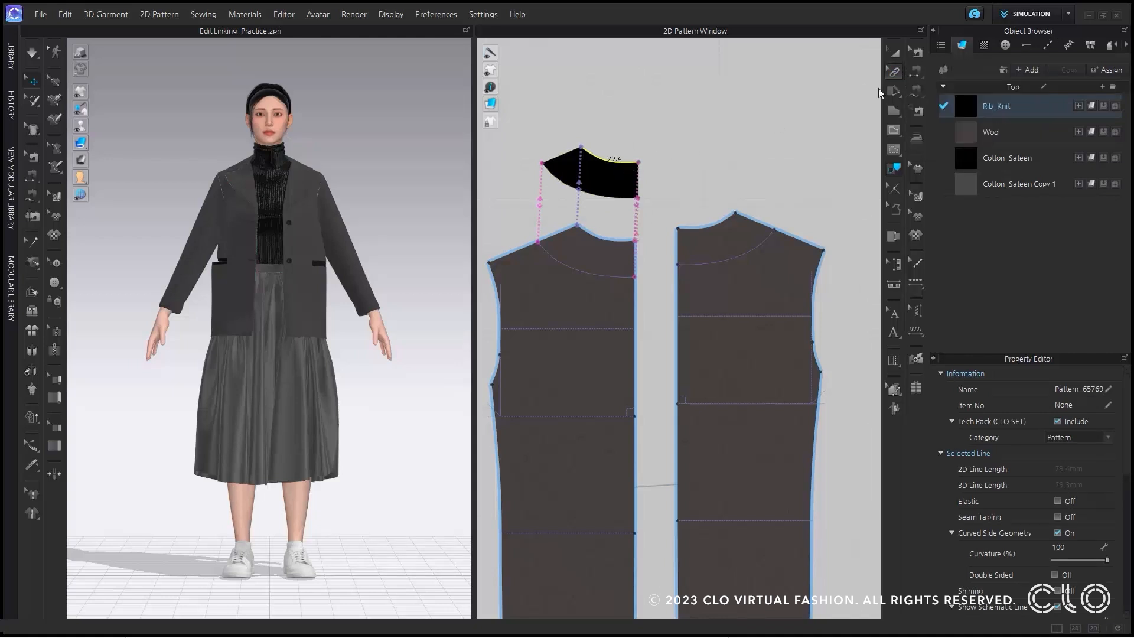
pyautogui.click(625, 163)
pyautogui.click(617, 198)
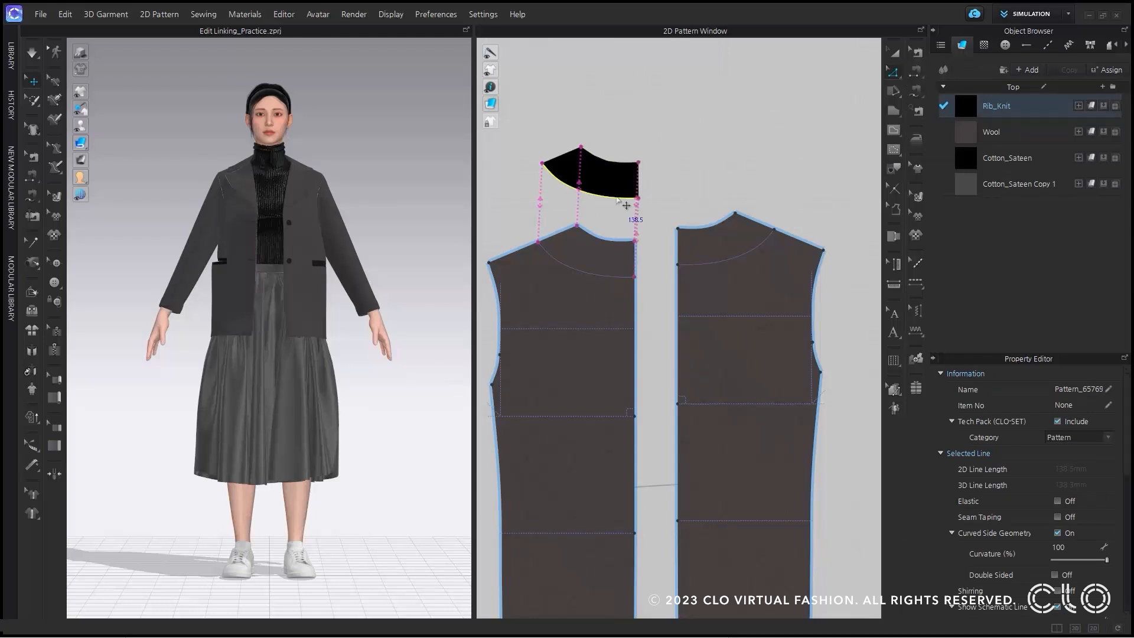
pyautogui.scroll(-3, 623, 233)
pyautogui.scroll(-2, 566, 291)
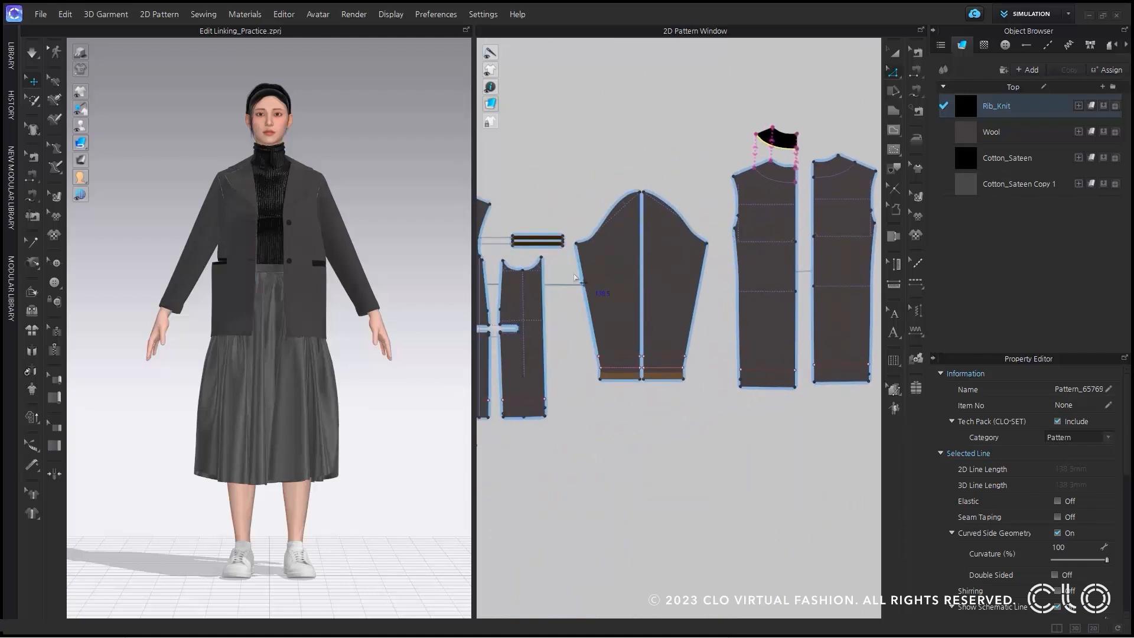
pyautogui.moveTo(576, 284); pyautogui.dragTo(676, 254, button='middle')
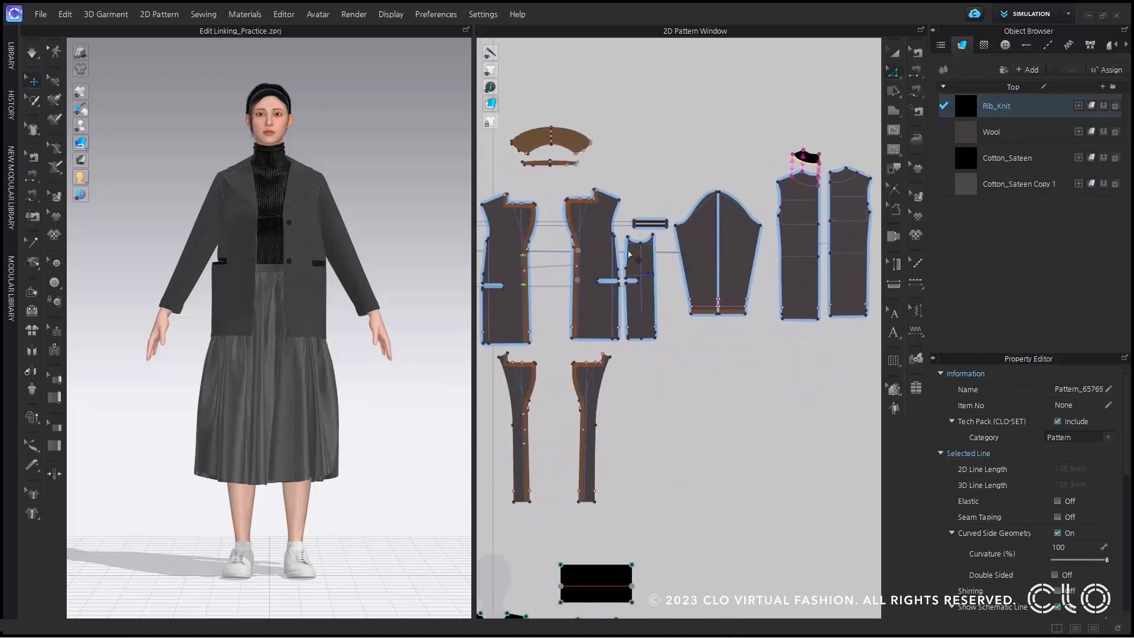
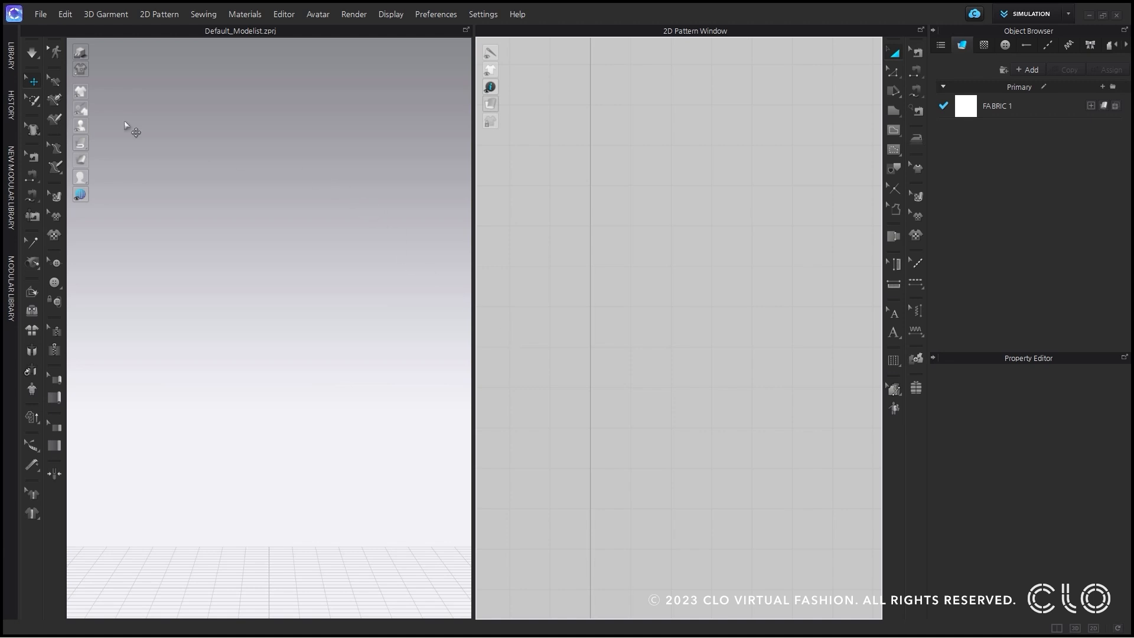
# Open the Library and browse the free trims in the CONNECT store.
pyautogui.click(11, 64)
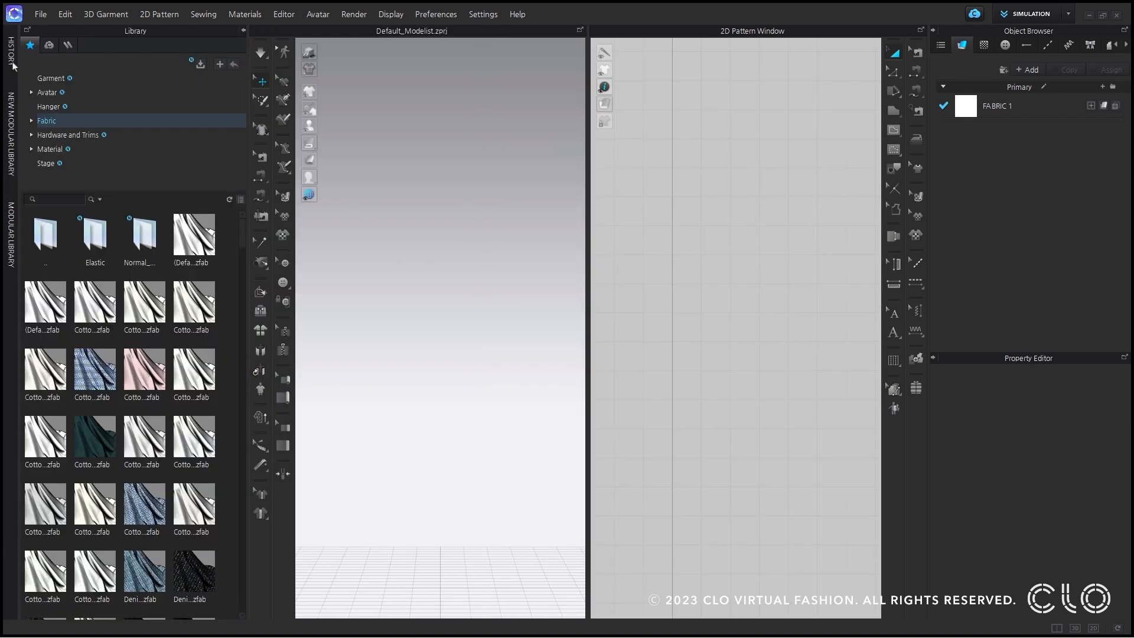
pyautogui.click(49, 45)
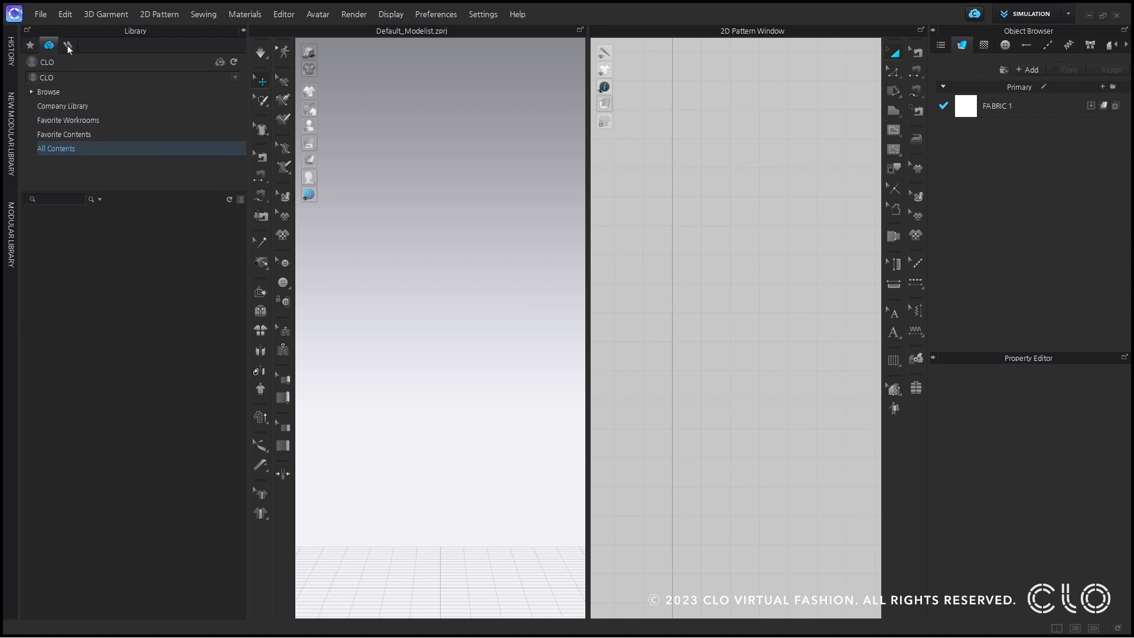
pyautogui.click(68, 46)
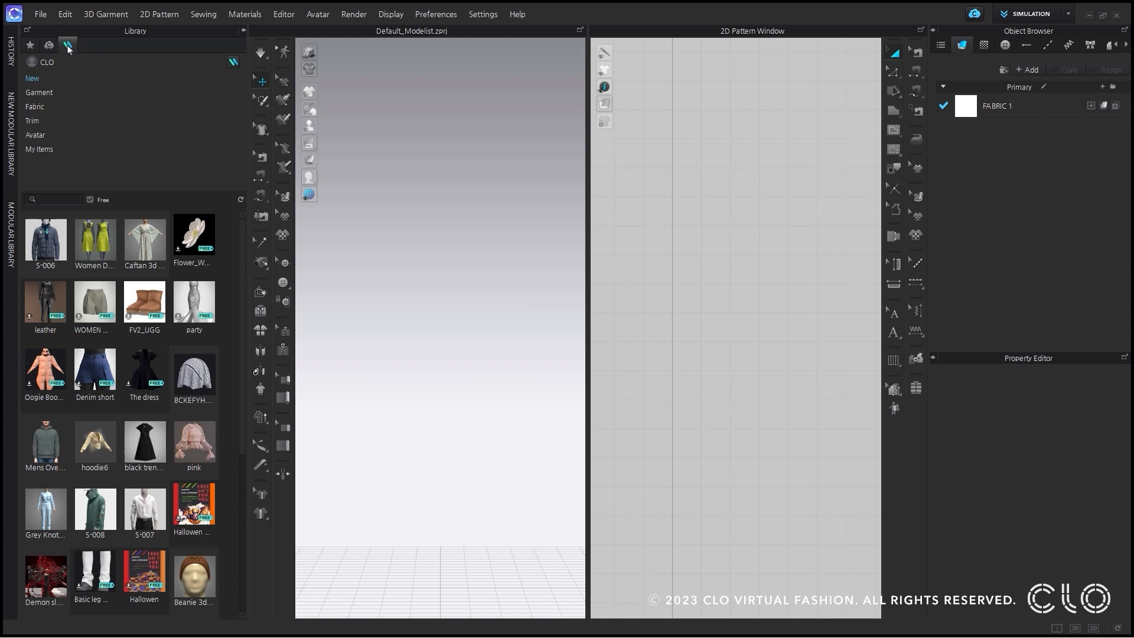
pyautogui.click(57, 122)
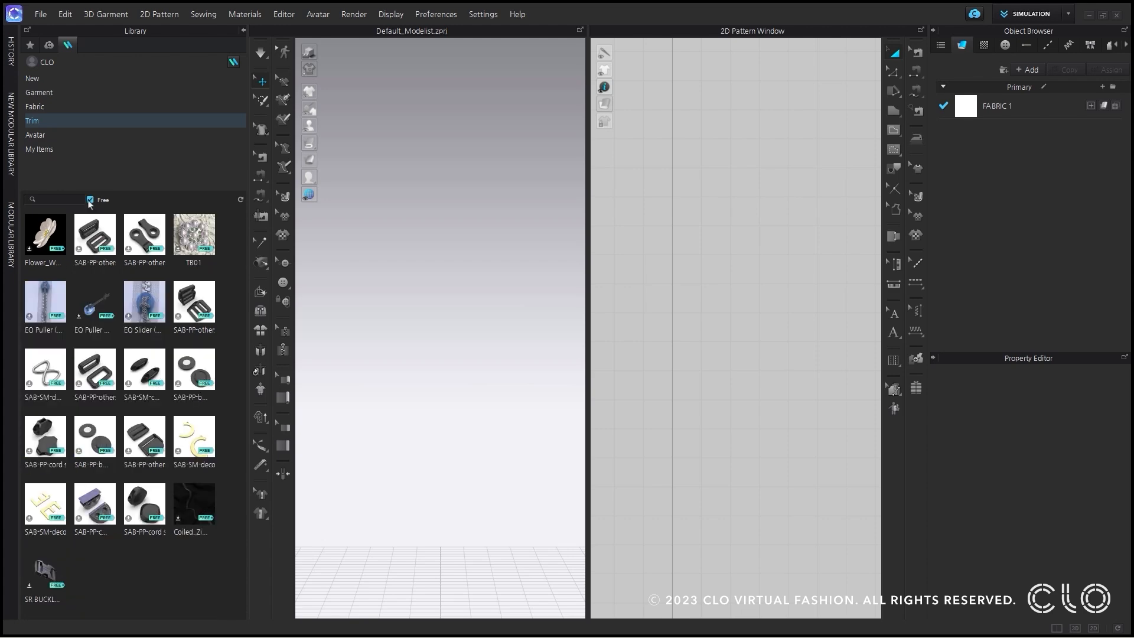
pyautogui.scroll(-3, 152, 383)
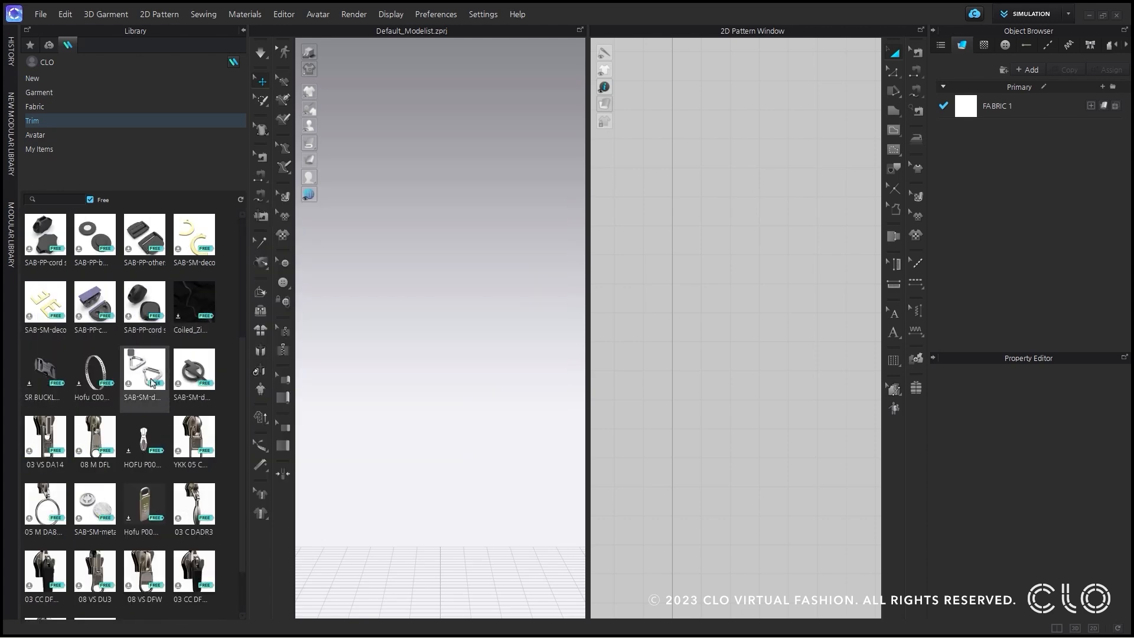
pyautogui.scroll(-1, 152, 383)
# Mark the Hofu P001 Puller With Logo trim and preview its 3D views.
pyautogui.moveTo(186, 397)
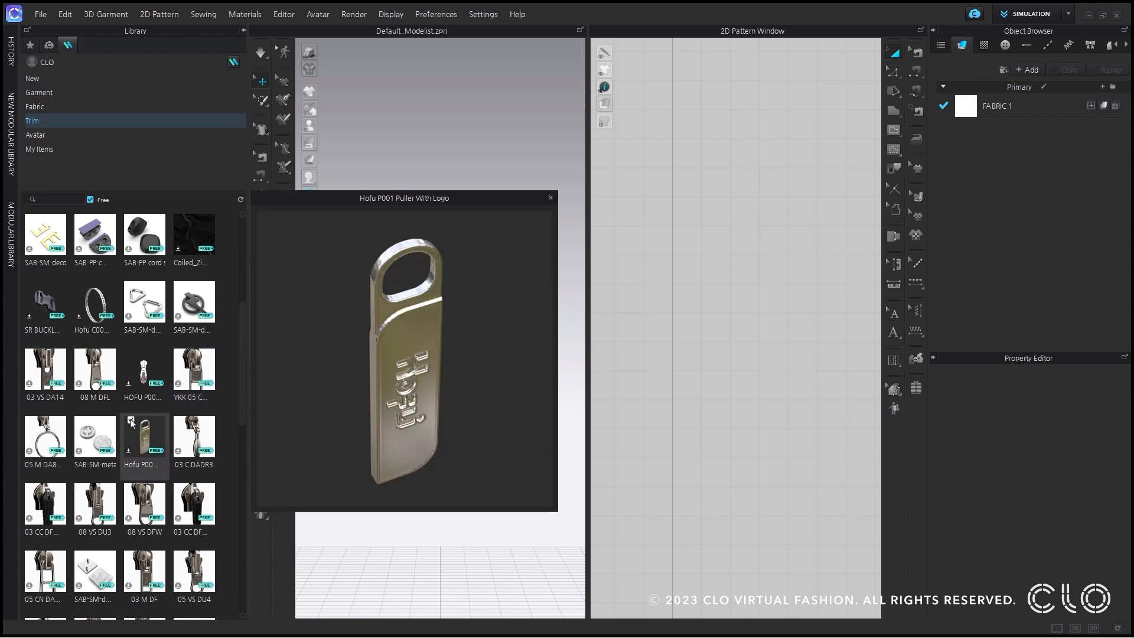
pyautogui.click(132, 423)
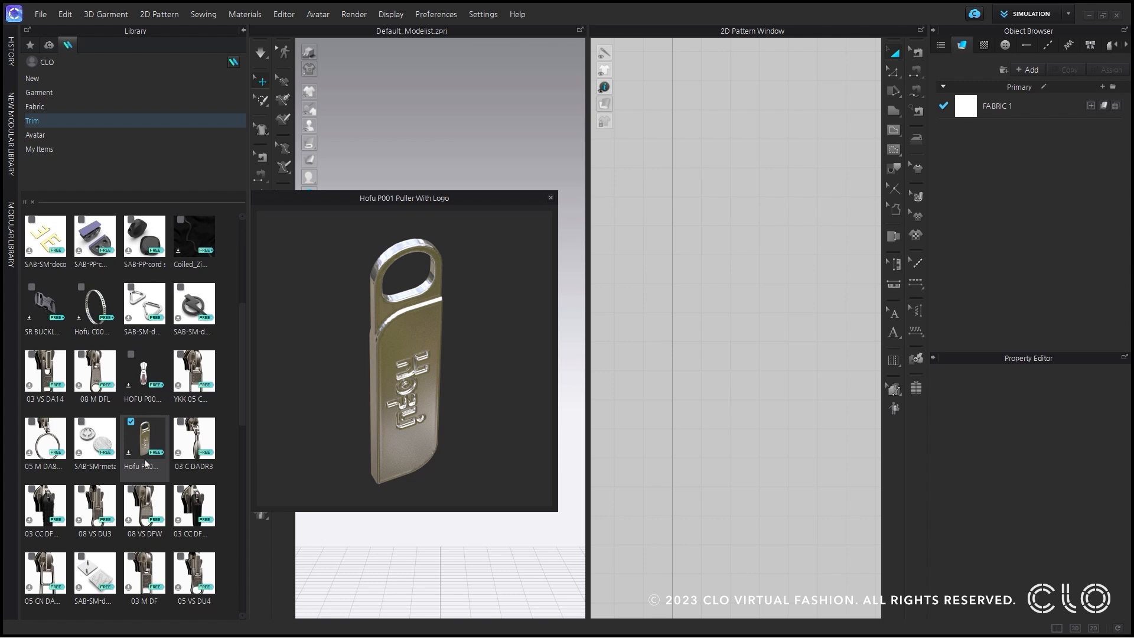
pyautogui.moveTo(153, 437)
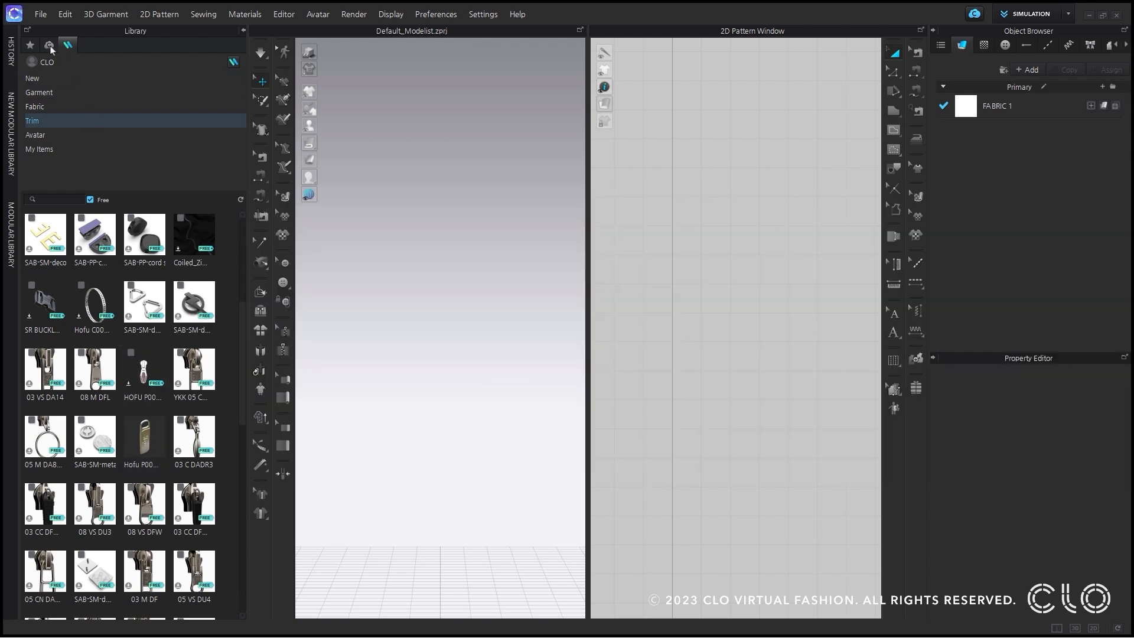
# View the CLO-SET library's All Contents, checking the Favorite Workrooms and Favorite Contents categories as well.
pyautogui.click(49, 45)
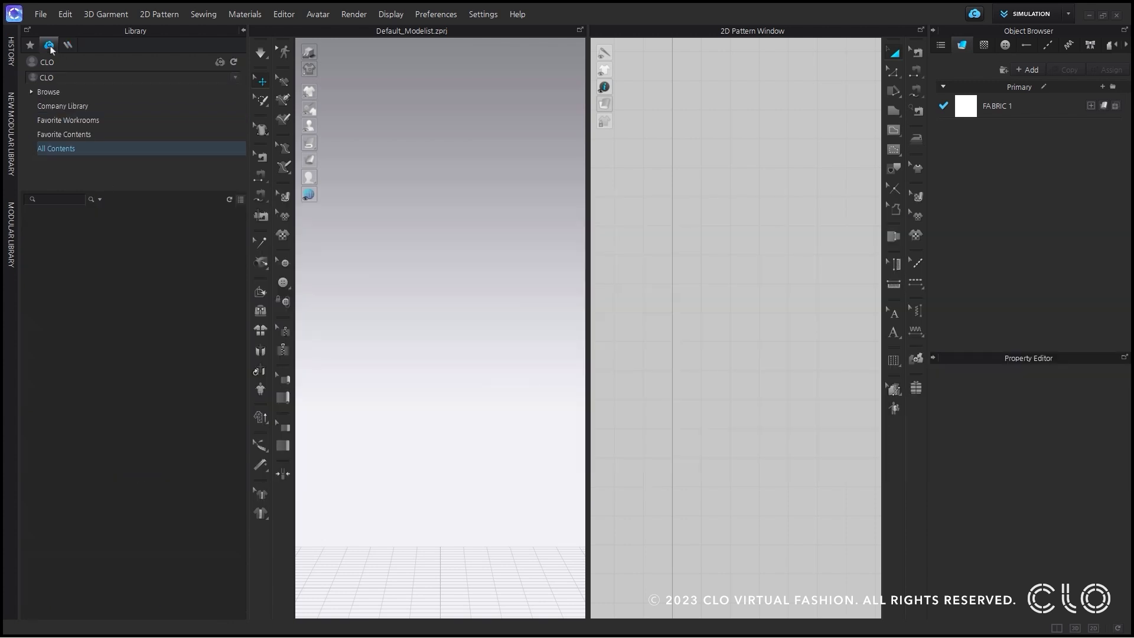
pyautogui.click(55, 147)
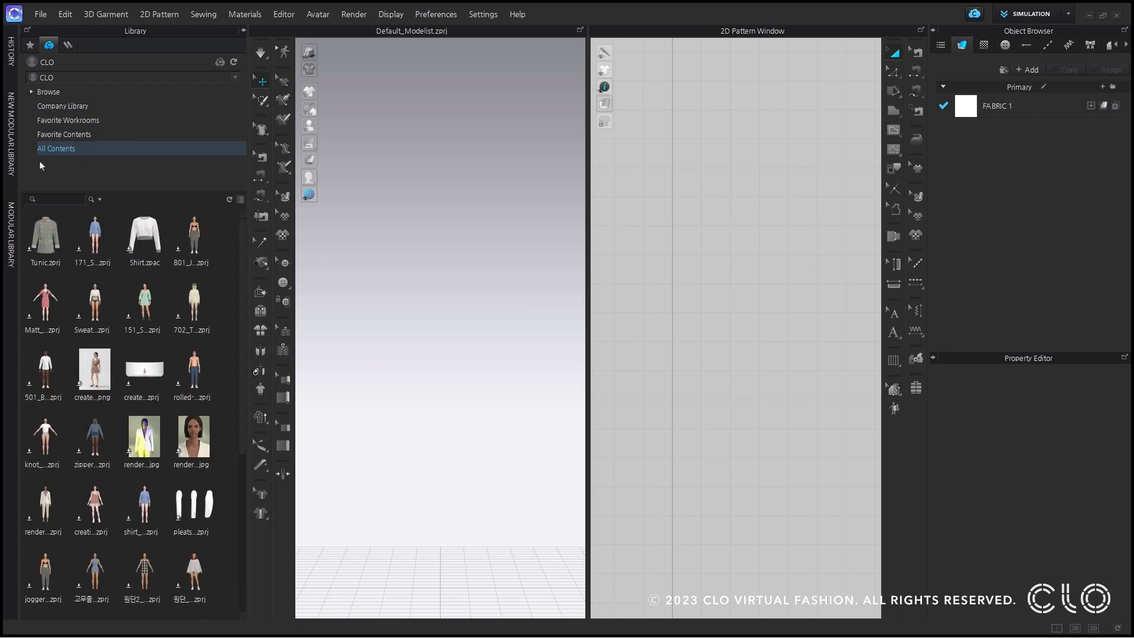
pyautogui.click(86, 118)
pyautogui.click(101, 134)
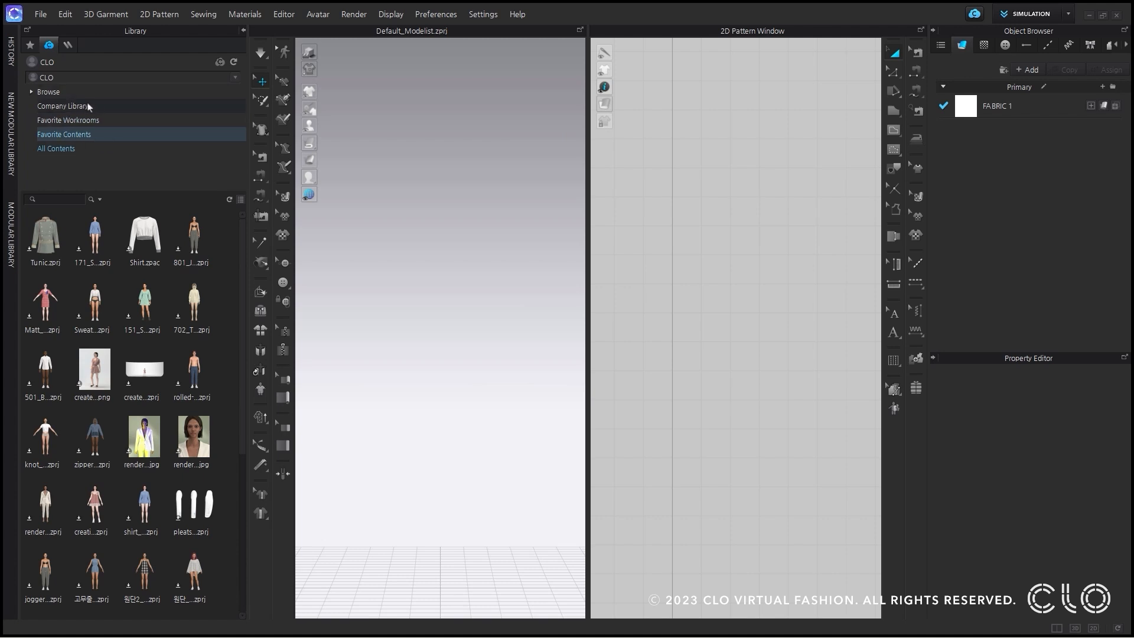
pyautogui.click(81, 150)
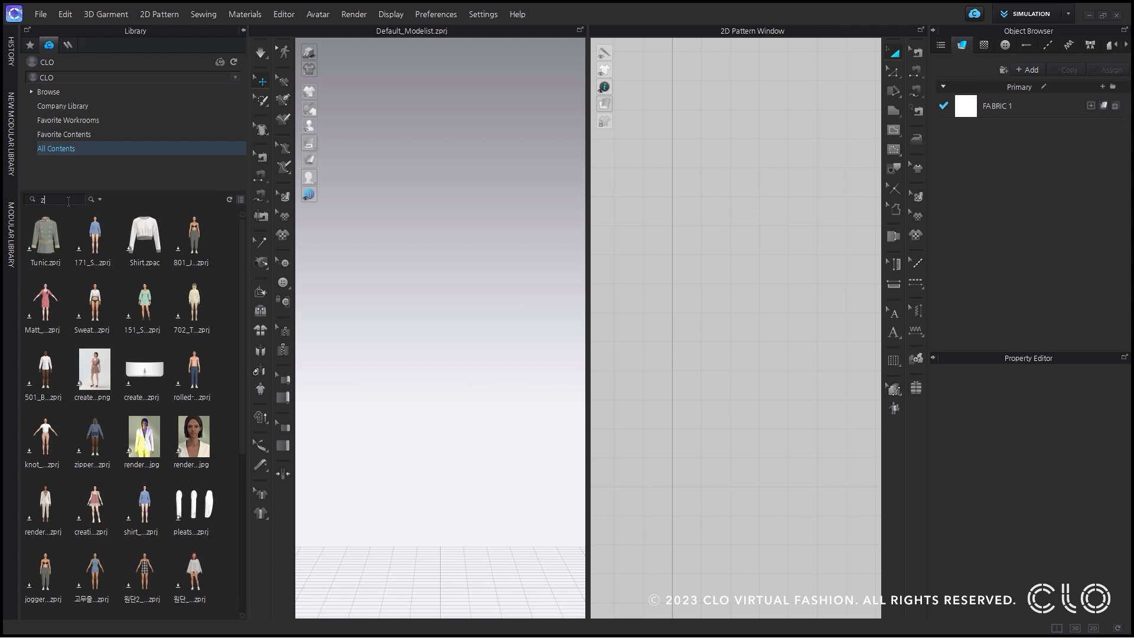
# Search all CLO-SET contents for "zipper".
pyautogui.write('pper')
pyautogui.press('Return')
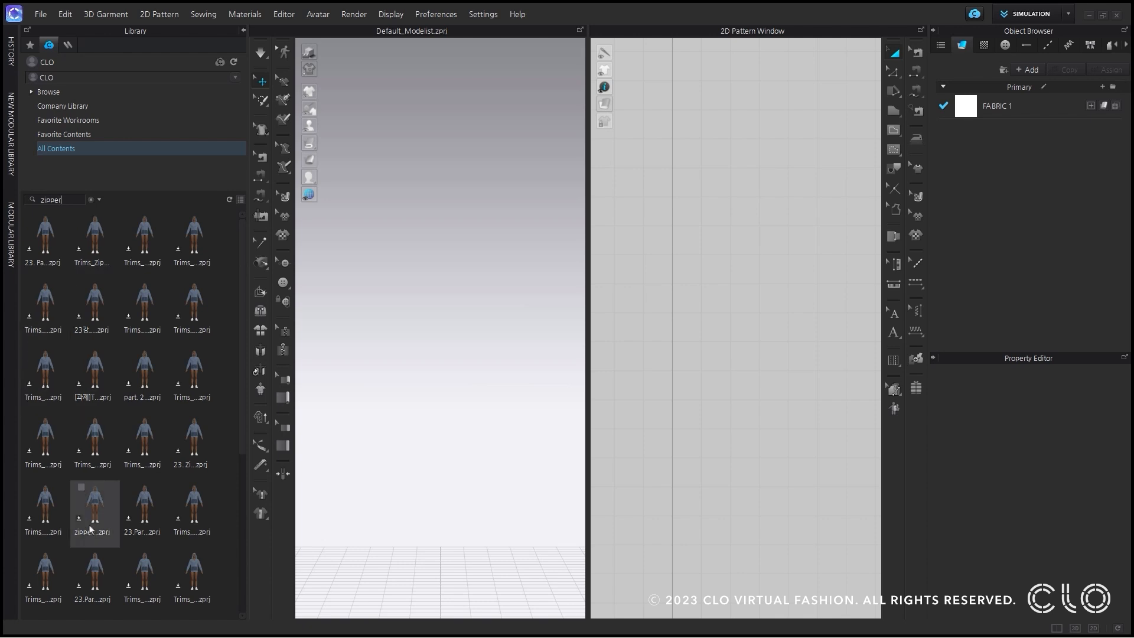
pyautogui.moveTo(76, 387); pyautogui.dragTo(307, 263)
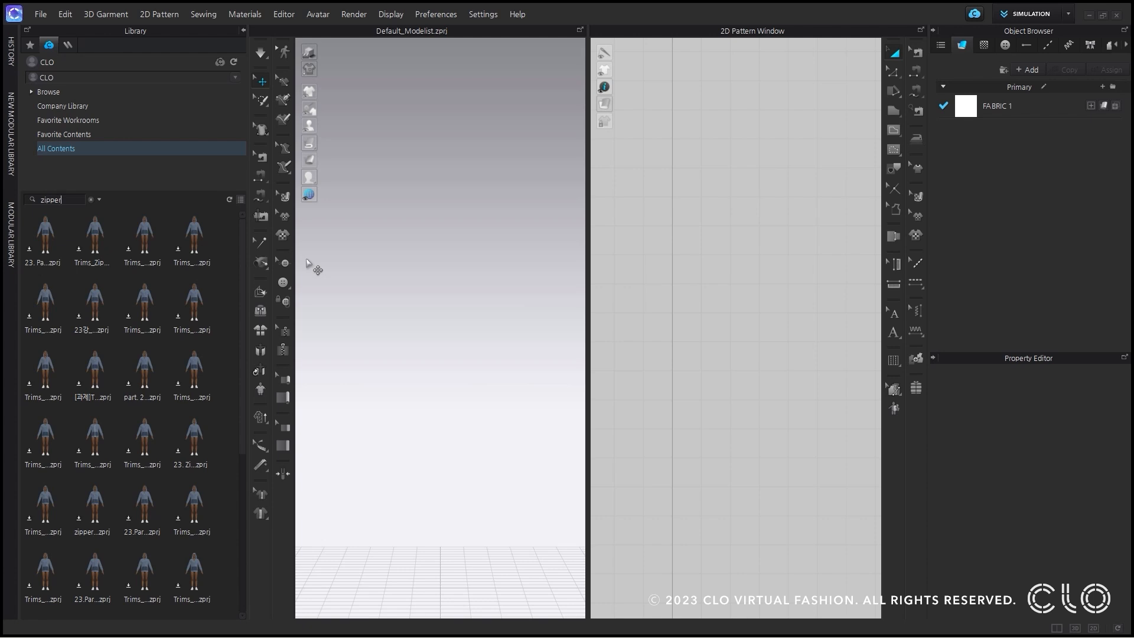
# Replace the CLO-SET search with "15654654", then clear it to list all contents again.
pyautogui.click(90, 200)
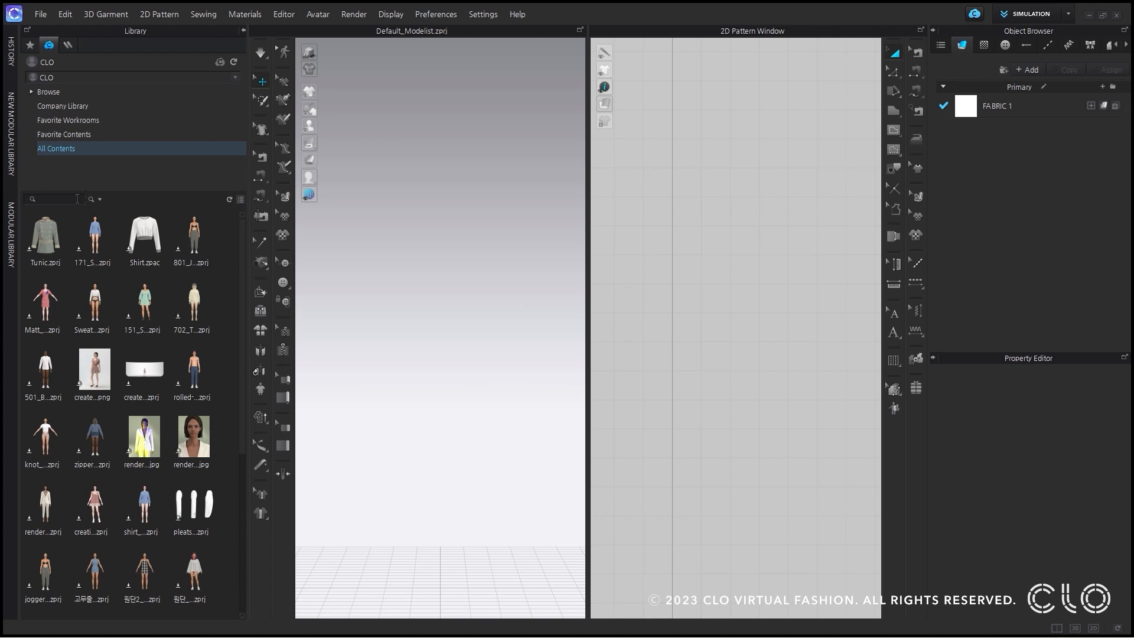
pyautogui.write('5654654')
pyautogui.press('Return')
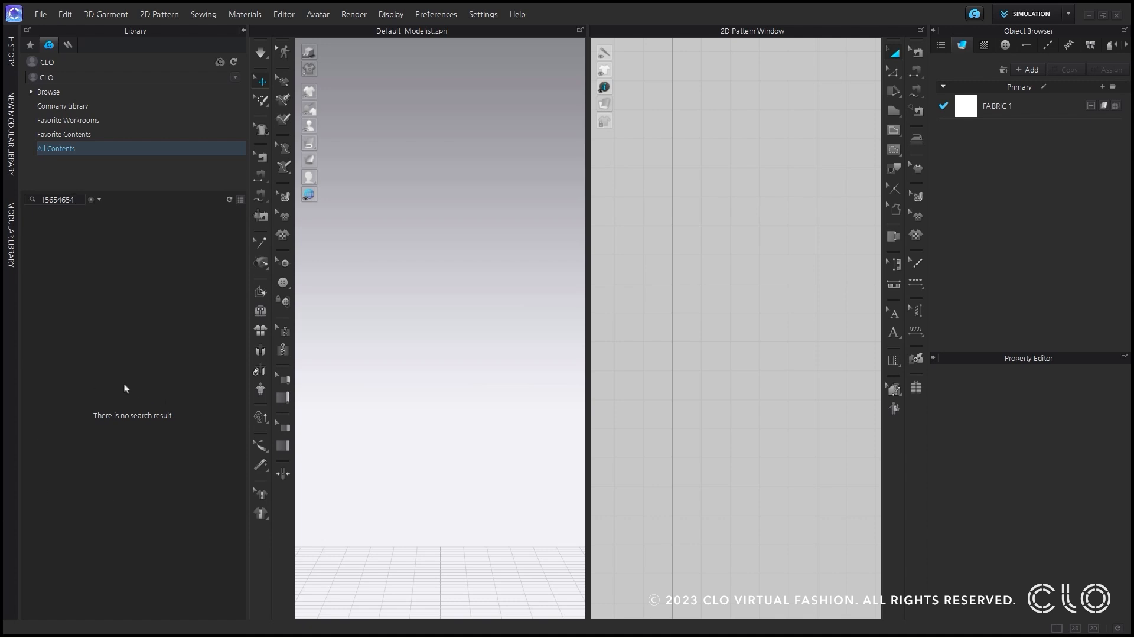
pyautogui.click(93, 201)
pyautogui.click(520, 316)
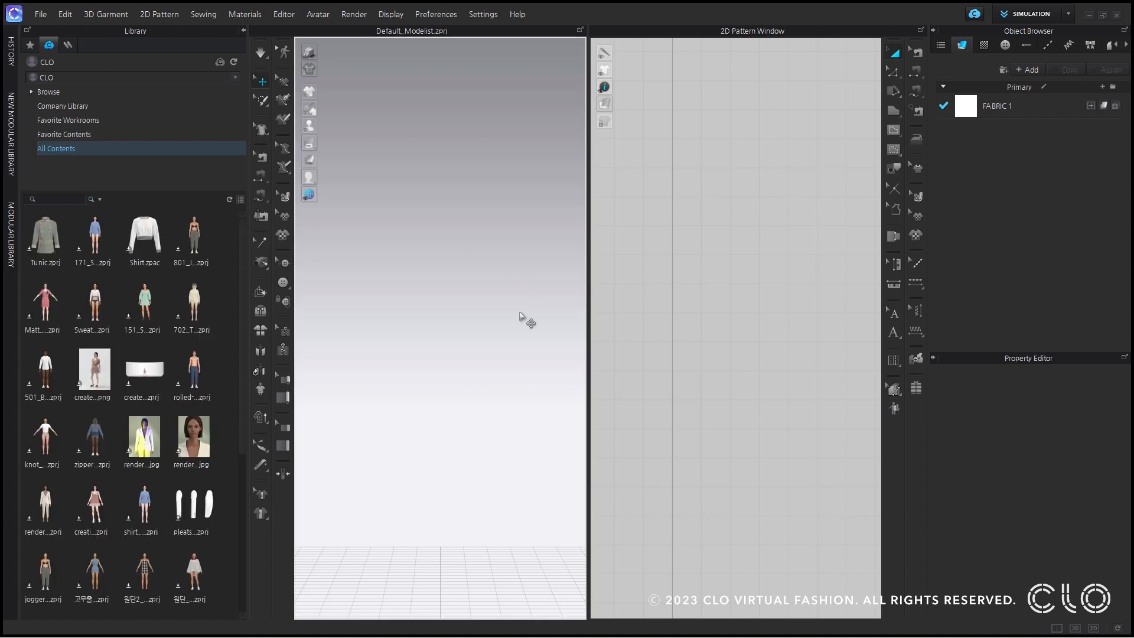
# List the free CONNECT trims and add a black SAB-PP buckle to the rectangular pattern in 3D.
pyautogui.click(67, 46)
pyautogui.click(47, 151)
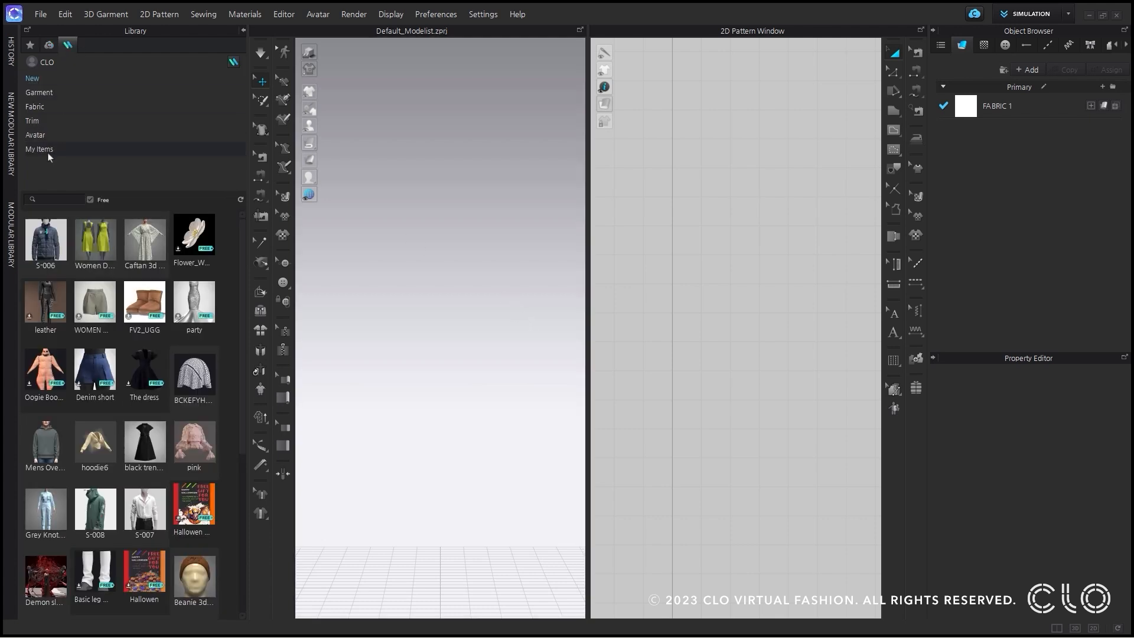
pyautogui.click(59, 118)
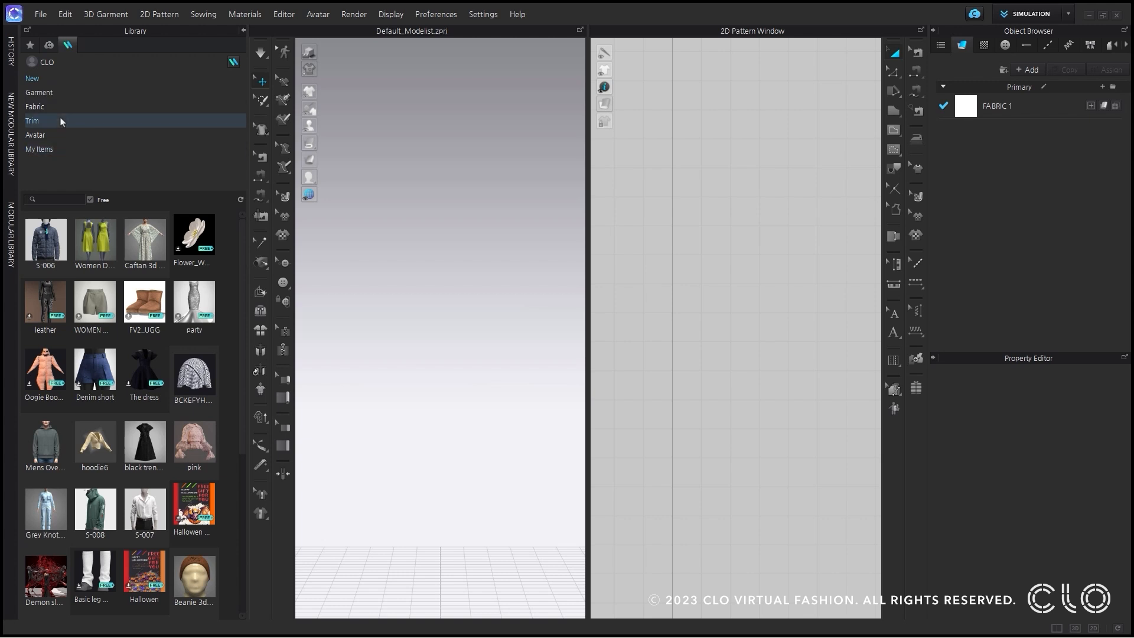
pyautogui.moveTo(189, 376)
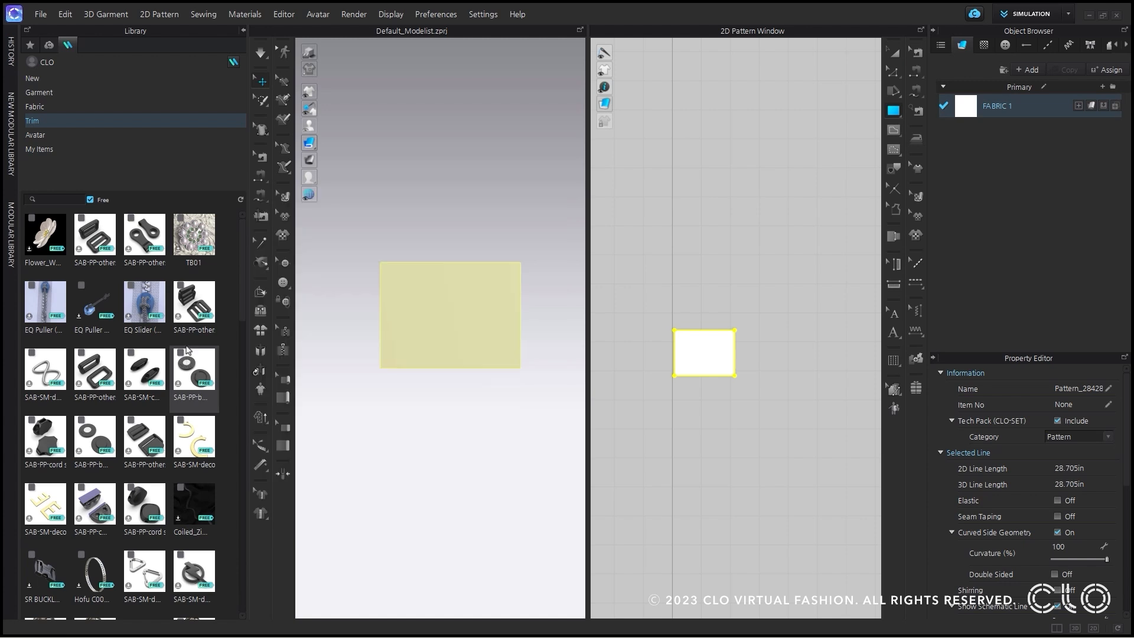
pyautogui.moveTo(197, 303); pyautogui.dragTo(435, 311)
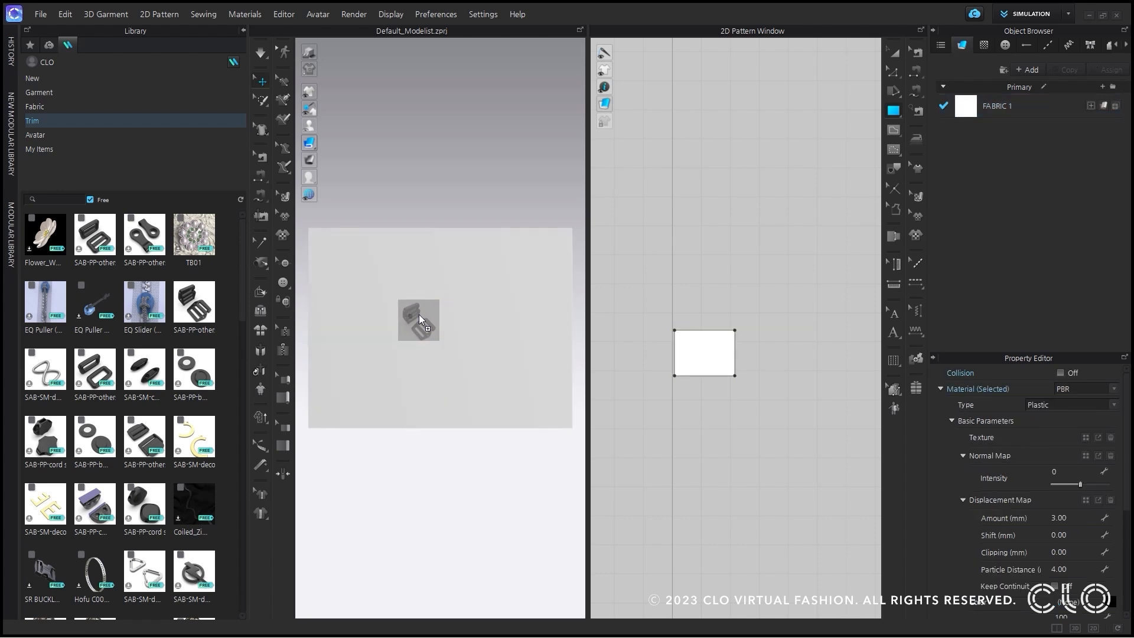
# Reposition the buckle on the rectangular pattern, and shift it along its horizontal axis in the Right view.
pyautogui.scroll(5, 393, 320)
pyautogui.scroll(7, 394, 320)
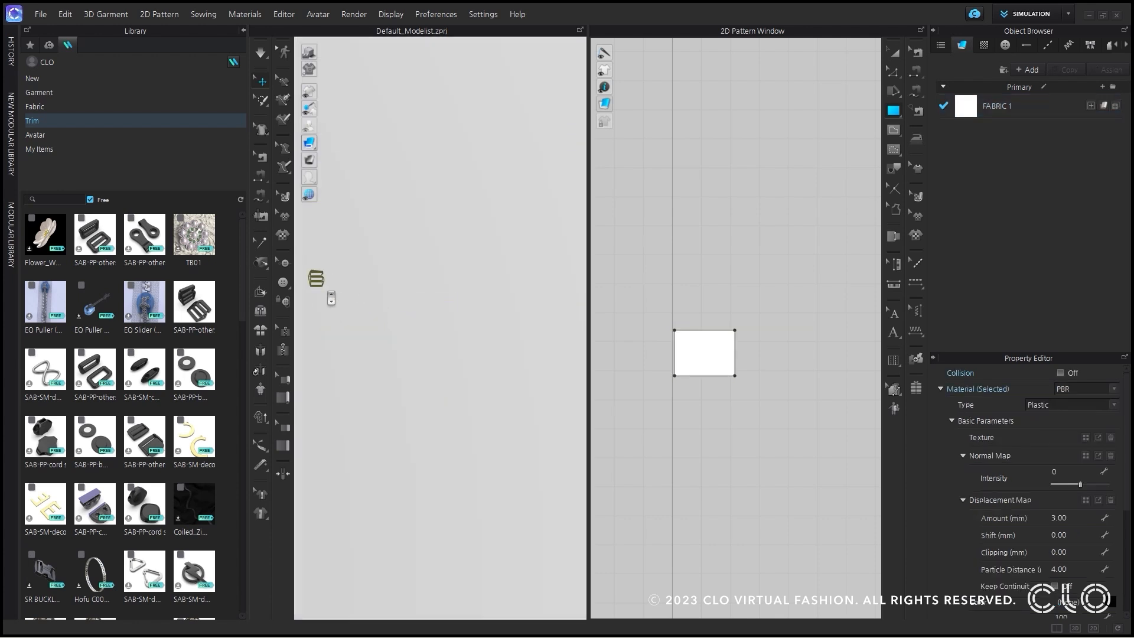
pyautogui.moveTo(312, 277); pyautogui.dragTo(385, 310, button='middle')
pyautogui.click(390, 313)
pyautogui.press('4')
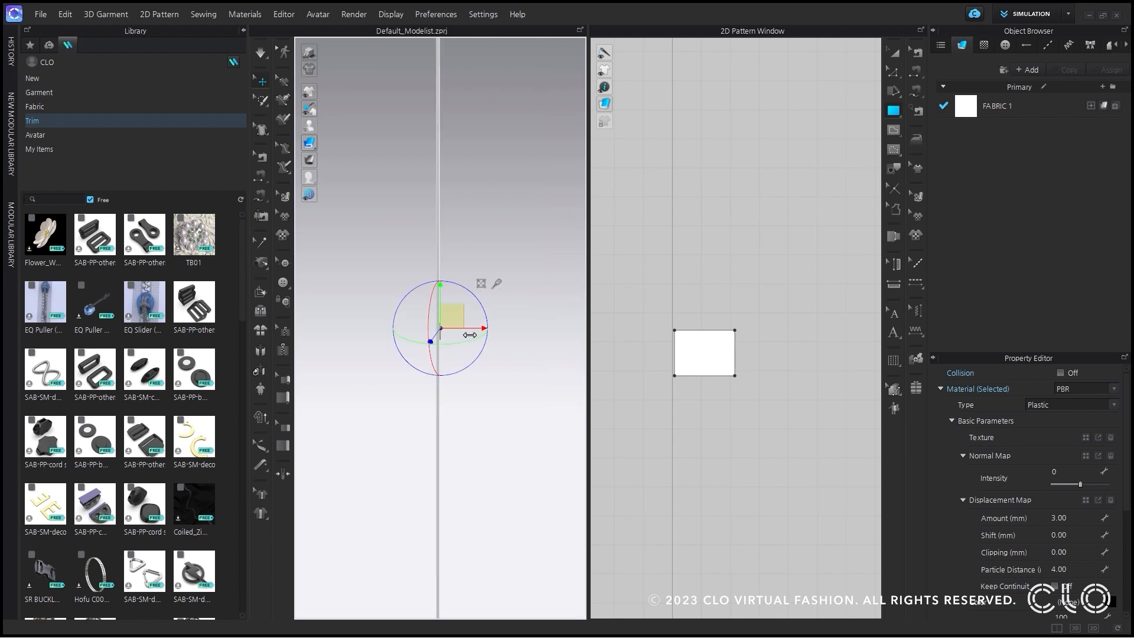
pyautogui.moveTo(468, 332); pyautogui.dragTo(420, 336, button='right')
pyautogui.scroll(5, 442, 334)
pyautogui.click(559, 433)
pyautogui.moveTo(491, 423); pyautogui.dragTo(500, 304, button='right')
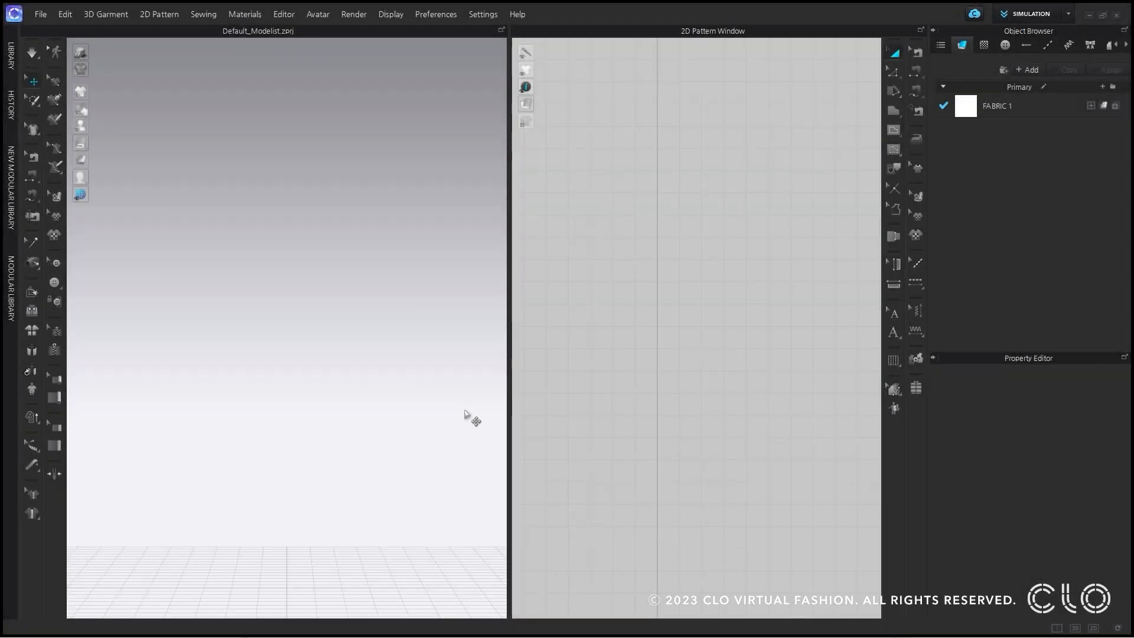
# Open the color settings of FABRIC 1 and try to save the empty color chip list as a palette.
pyautogui.click(960, 109)
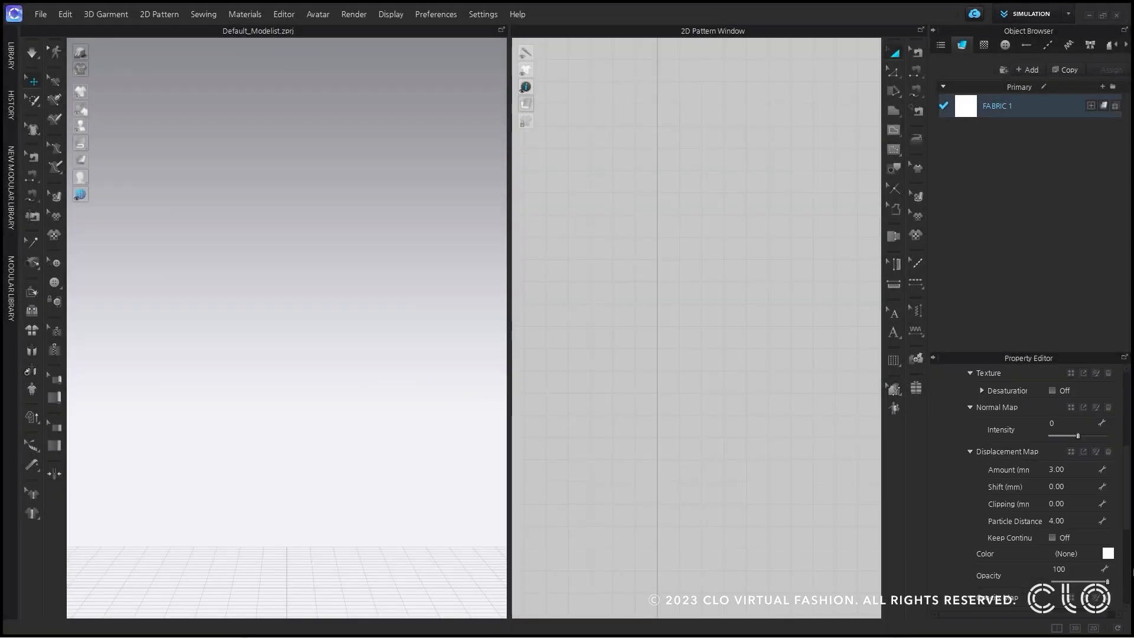
pyautogui.click(1108, 553)
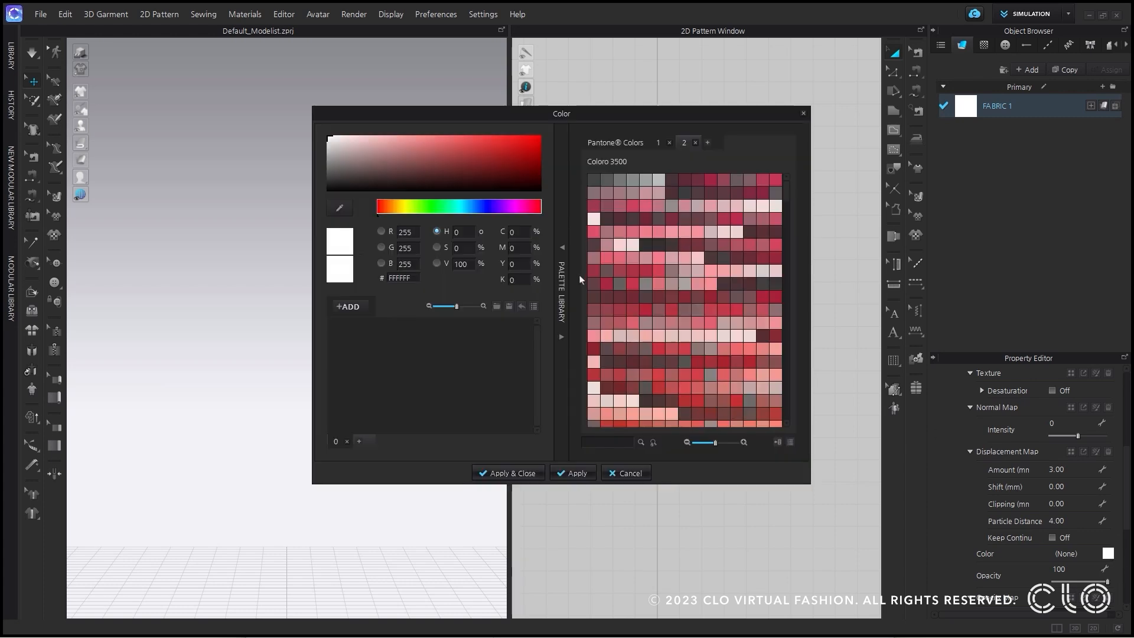
pyautogui.click(507, 307)
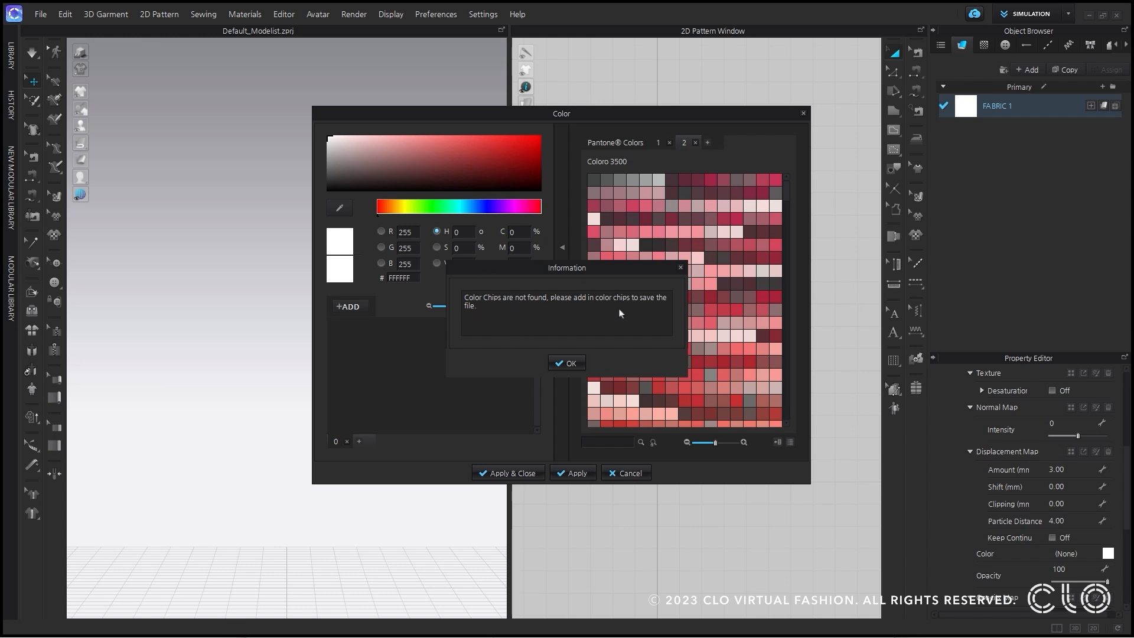
pyautogui.click(567, 363)
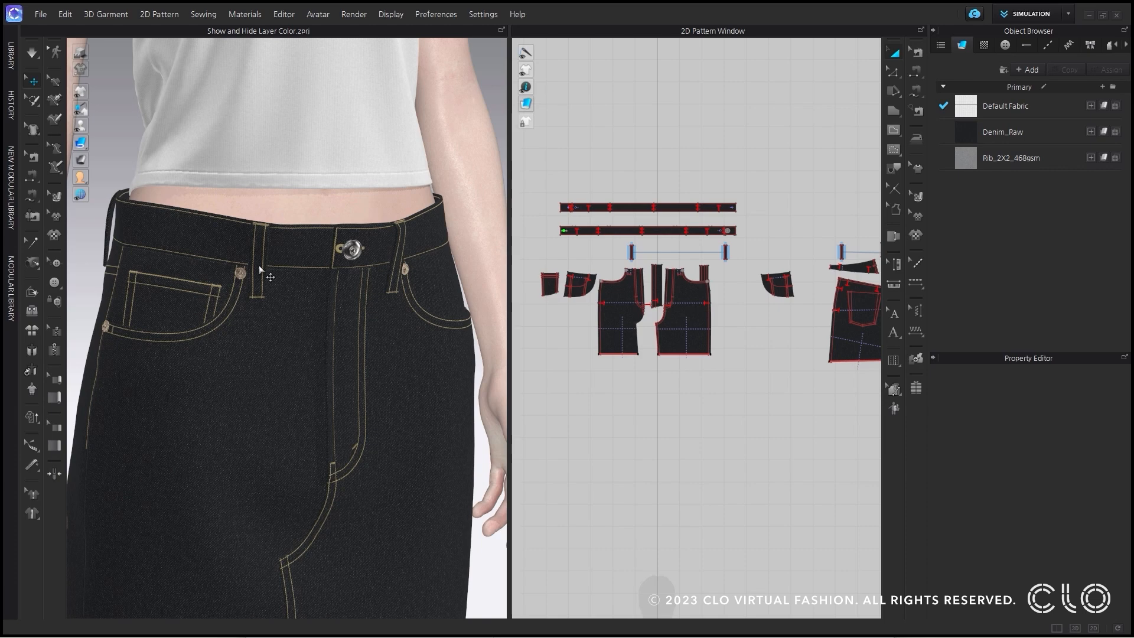
# Select the skirt's three visible belt loops and set their simulation layer to 1.
pyautogui.click(107, 214)
pyautogui.keyDown('shift'); pyautogui.click(254, 272); pyautogui.keyUp('shift')
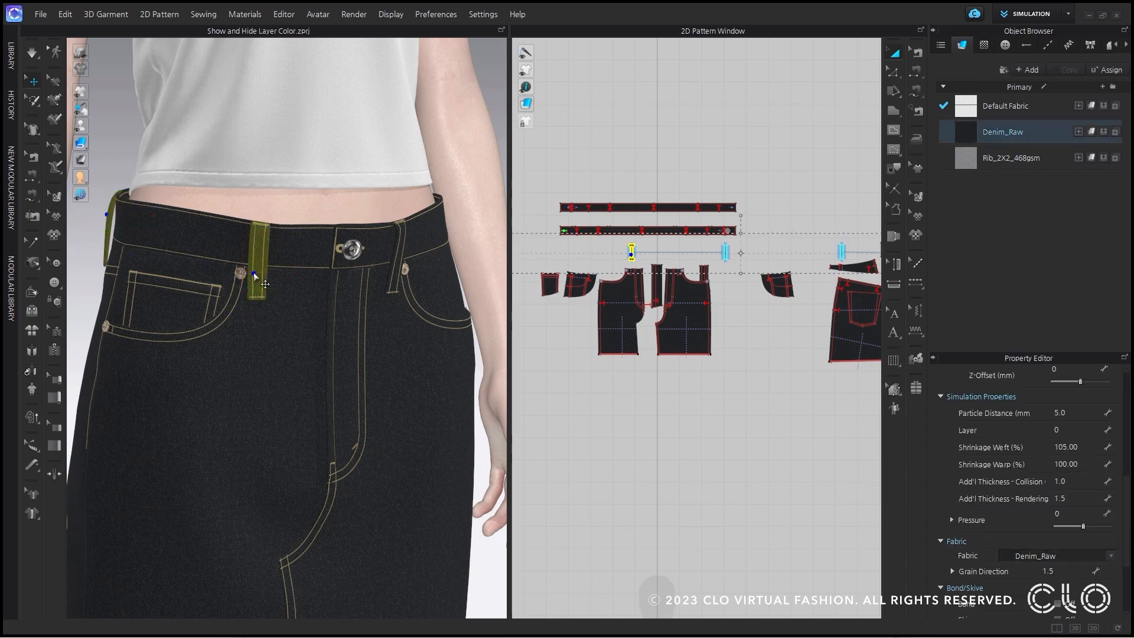
pyautogui.keyDown('shift'); pyautogui.click(401, 254); pyautogui.keyUp('shift')
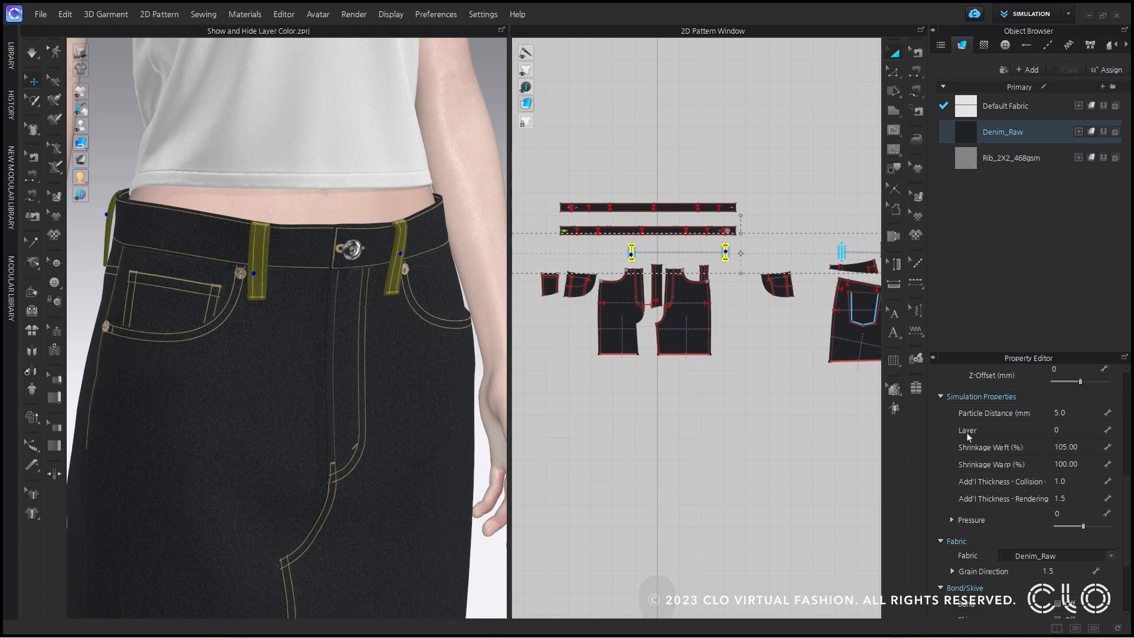
pyautogui.click(1071, 427)
pyautogui.write('1')
pyautogui.press('Return')
pyautogui.click(566, 363)
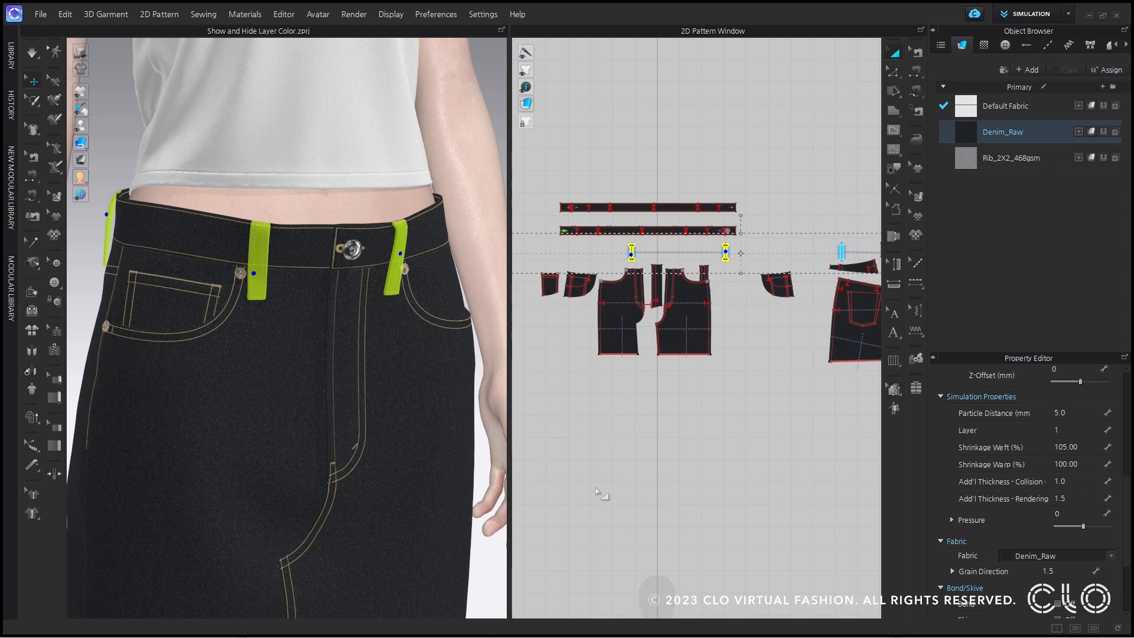
pyautogui.click(594, 525)
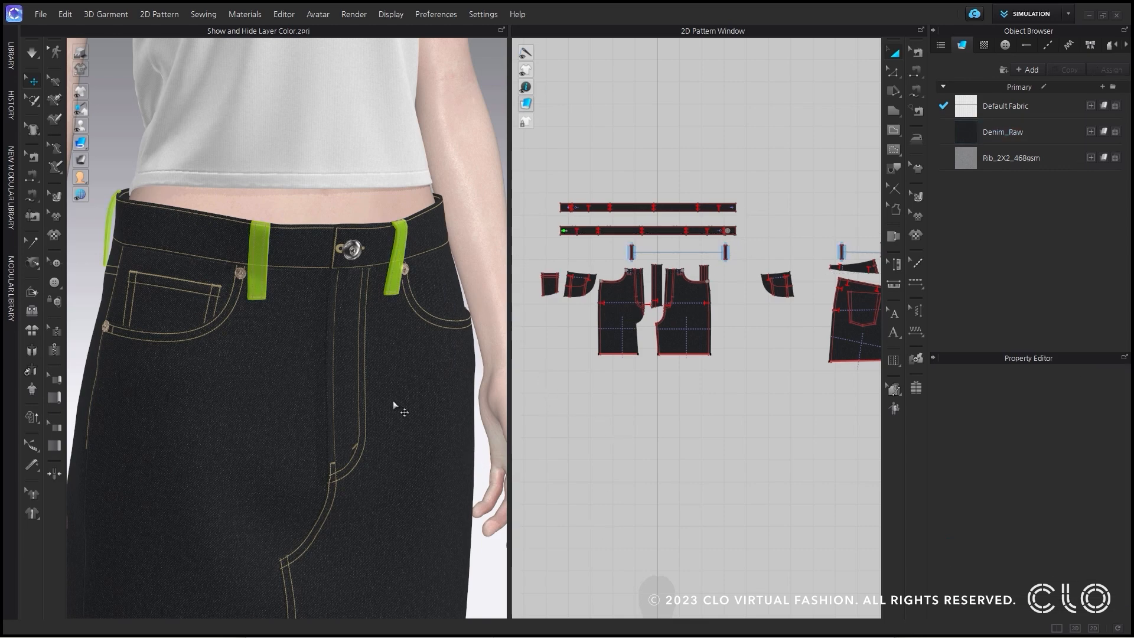
# Hide the layer color on the skirt's belt loops in the 3D window.
pyautogui.scroll(-5, 269, 277)
pyautogui.scroll(-2, 268, 278)
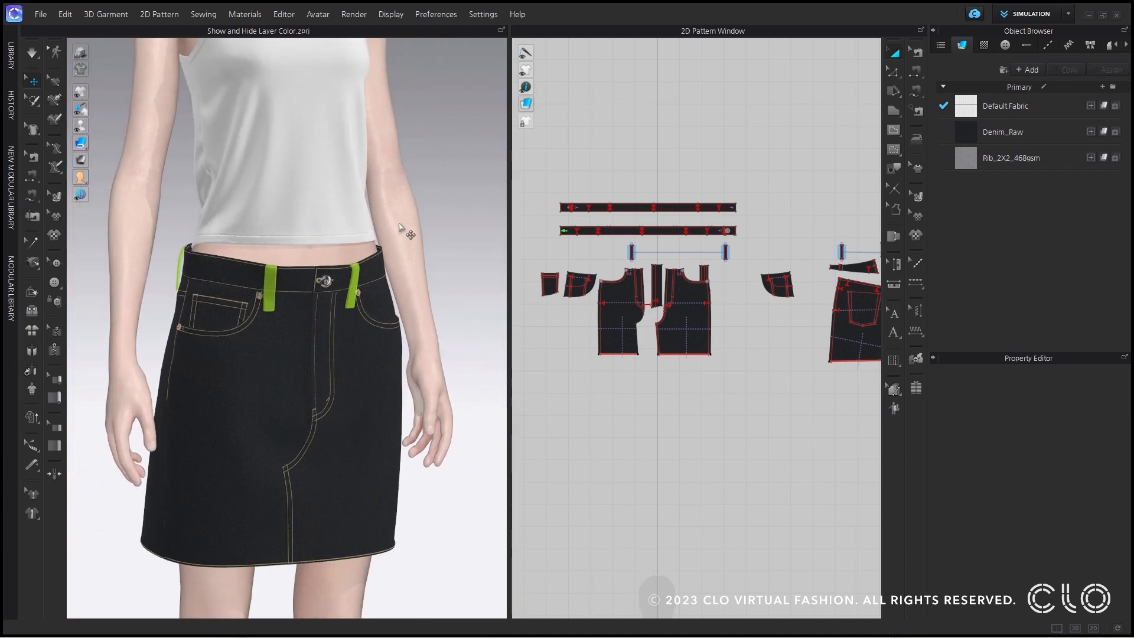
pyautogui.rightClick(462, 227)
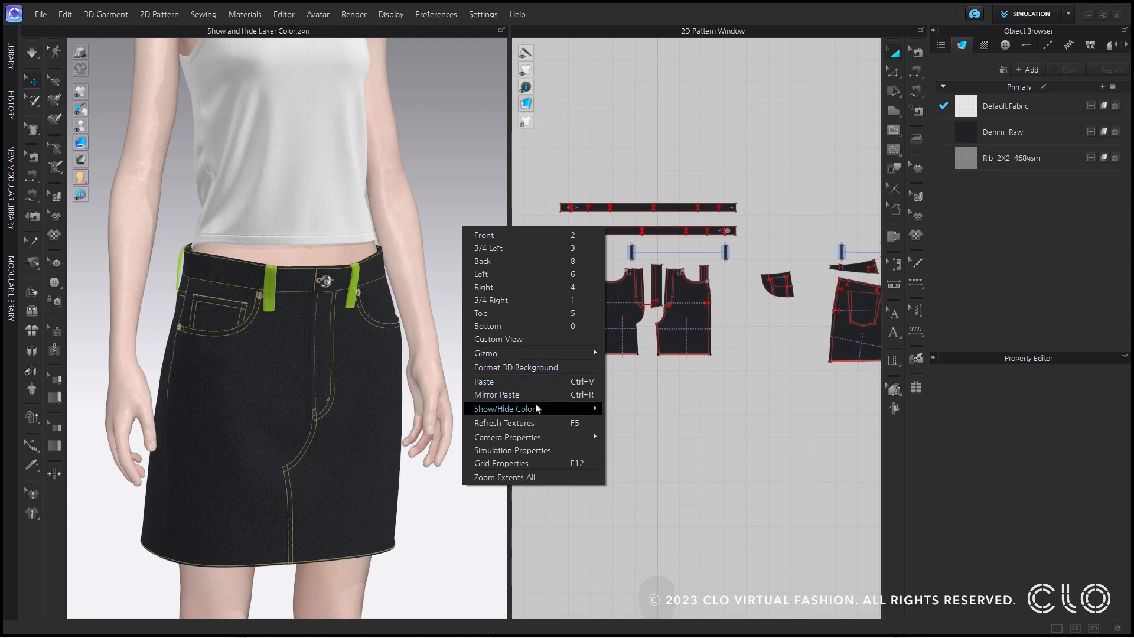
pyautogui.moveTo(541, 409)
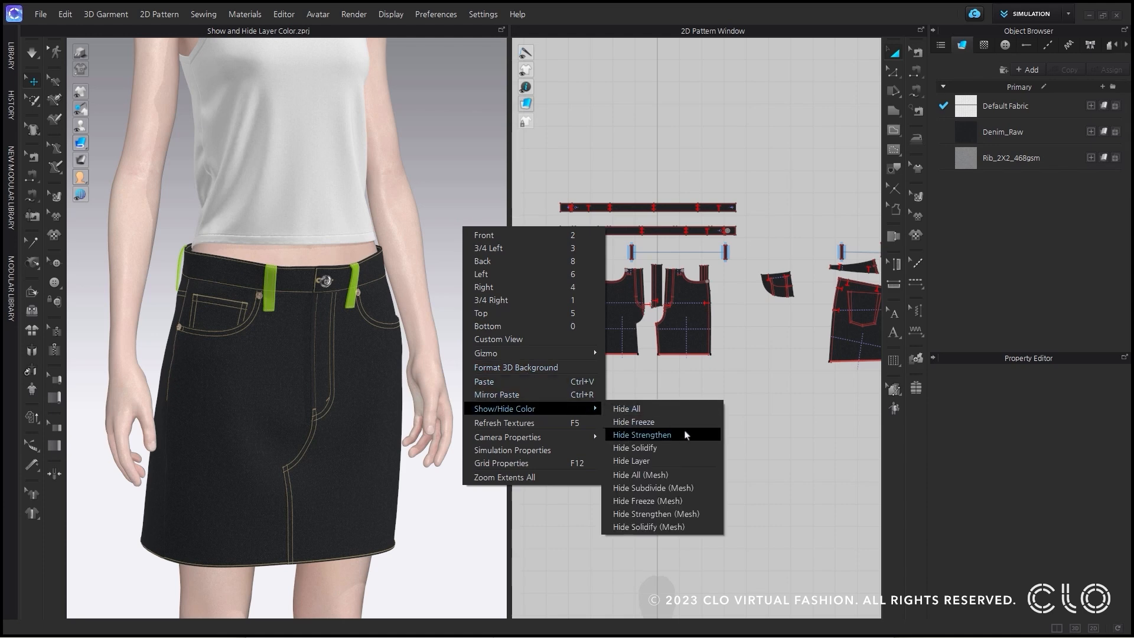
pyautogui.click(691, 462)
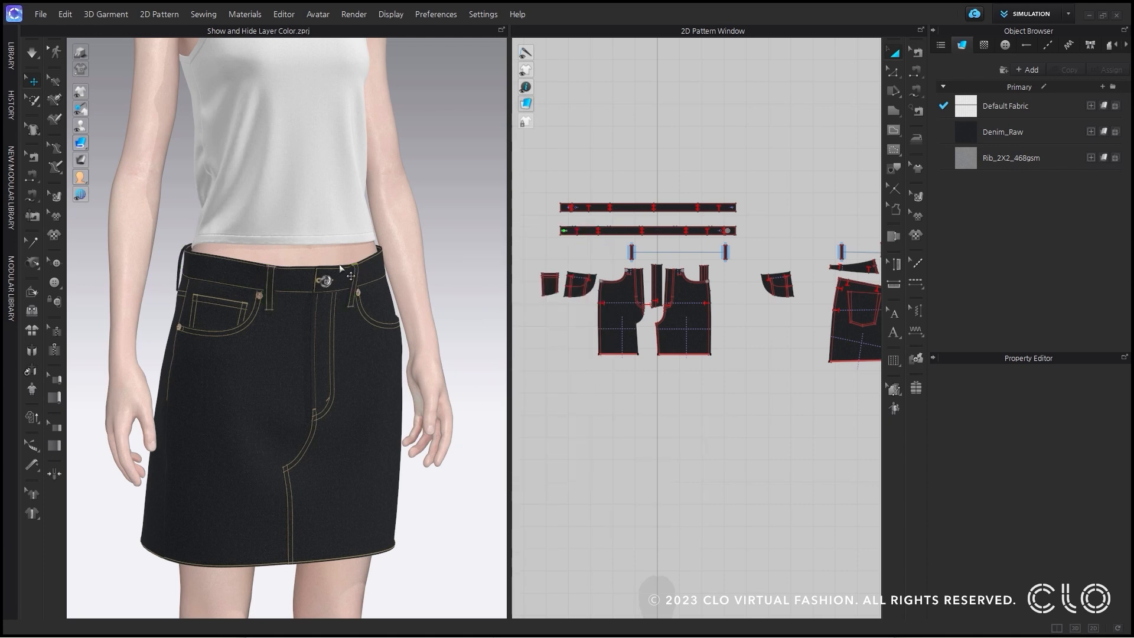
# Show the layer color on the skirt's belt loops again.
pyautogui.rightClick(428, 244)
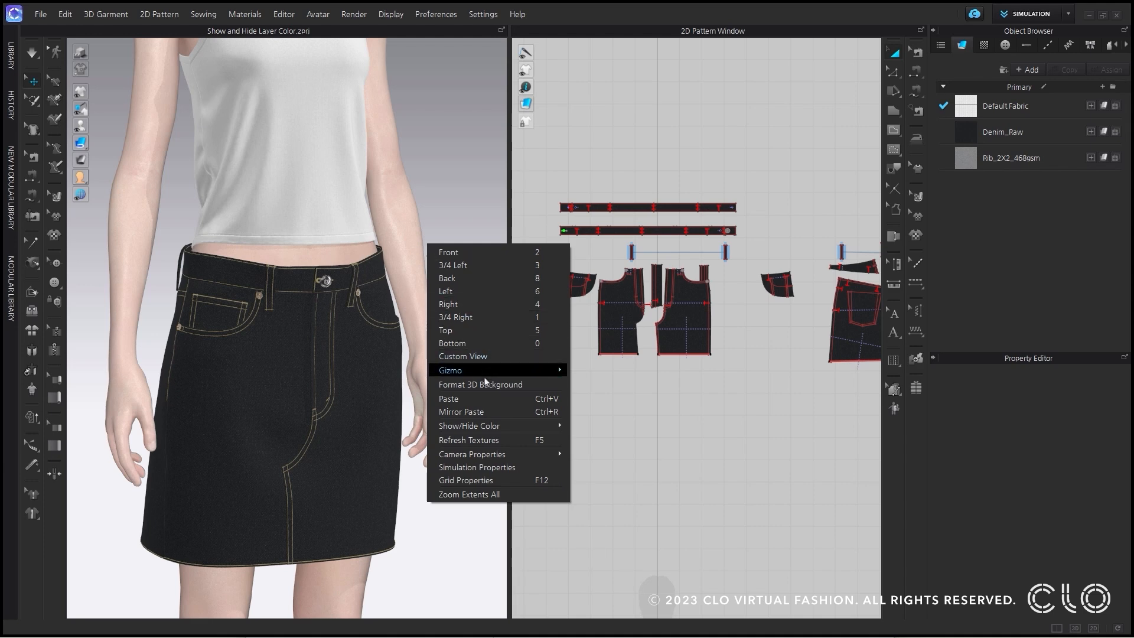
pyautogui.moveTo(498, 430)
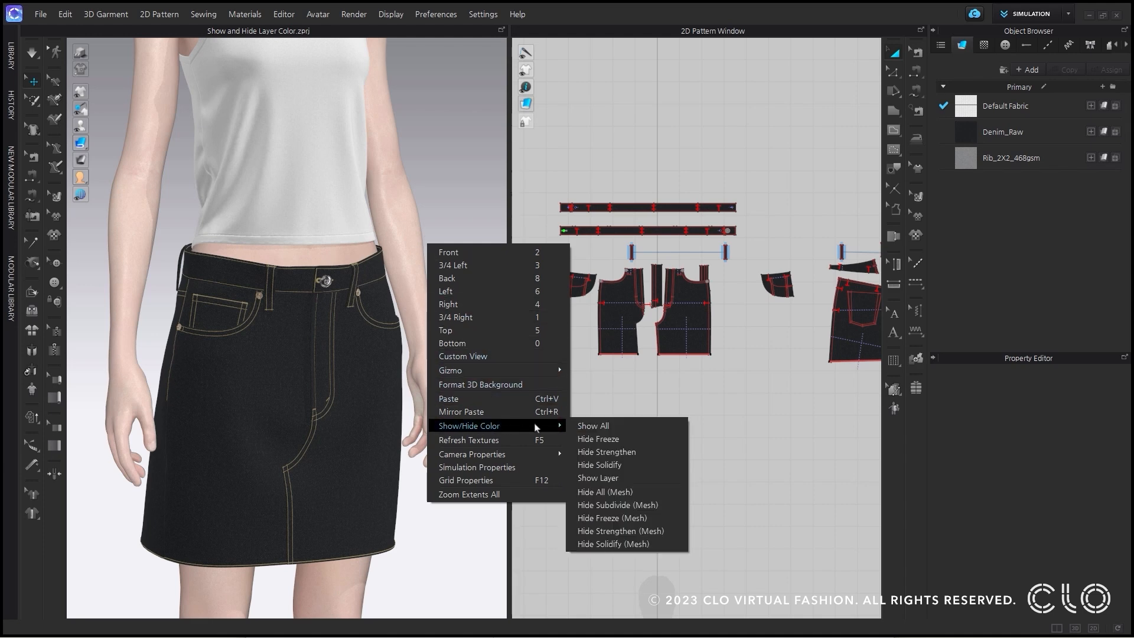
pyautogui.click(652, 482)
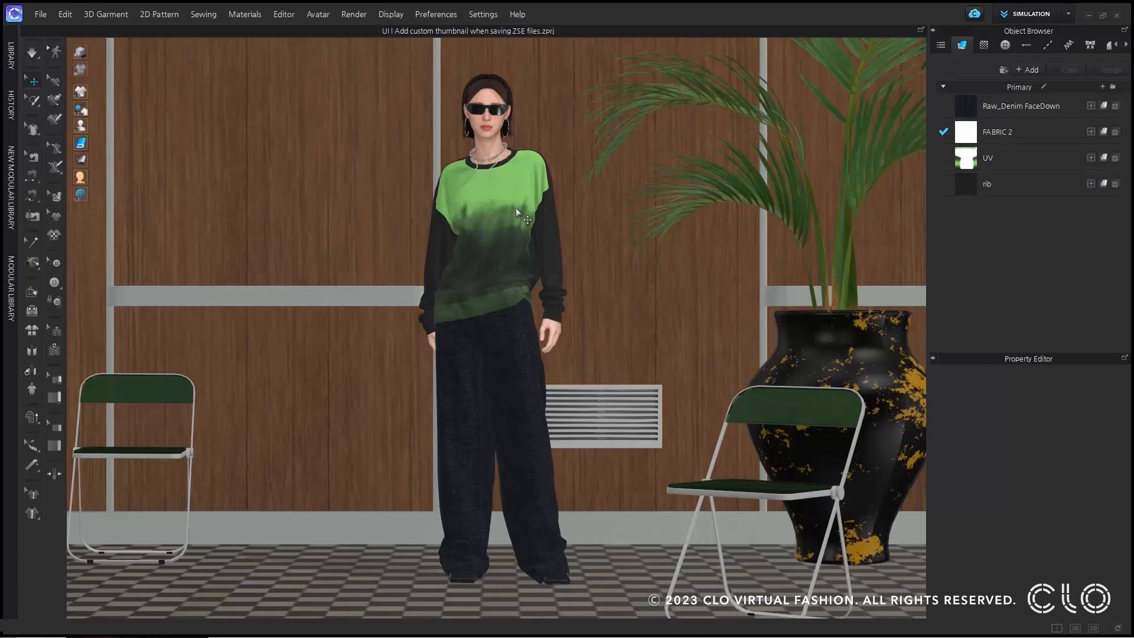
# Start saving the scene and props, with the thumbnail set to Custom.
pyautogui.click(39, 15)
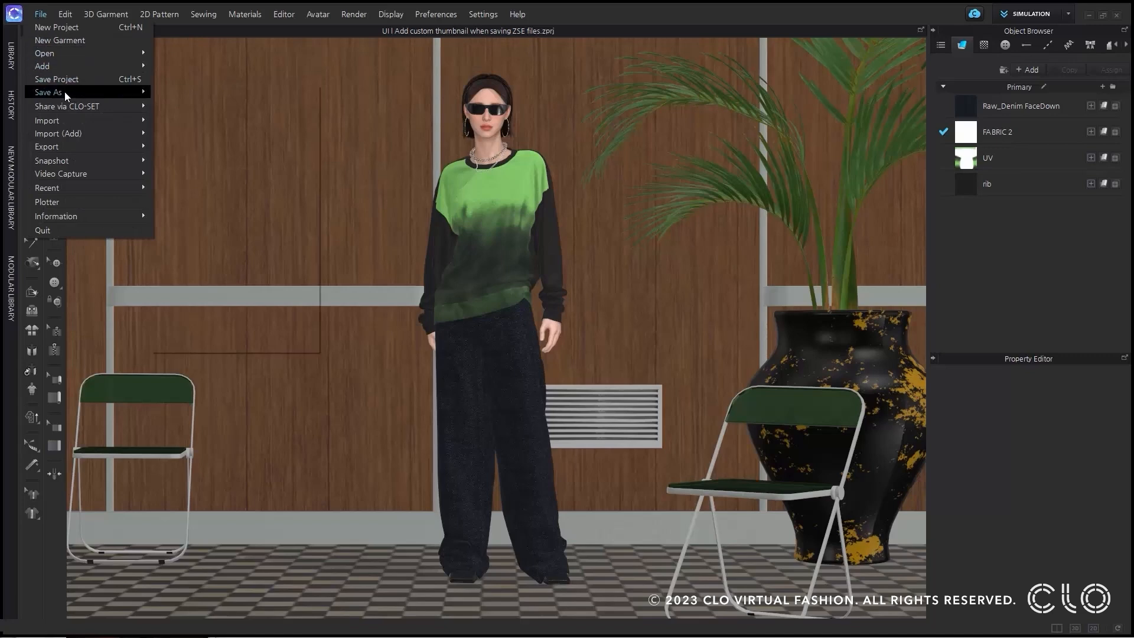
pyautogui.moveTo(65, 91)
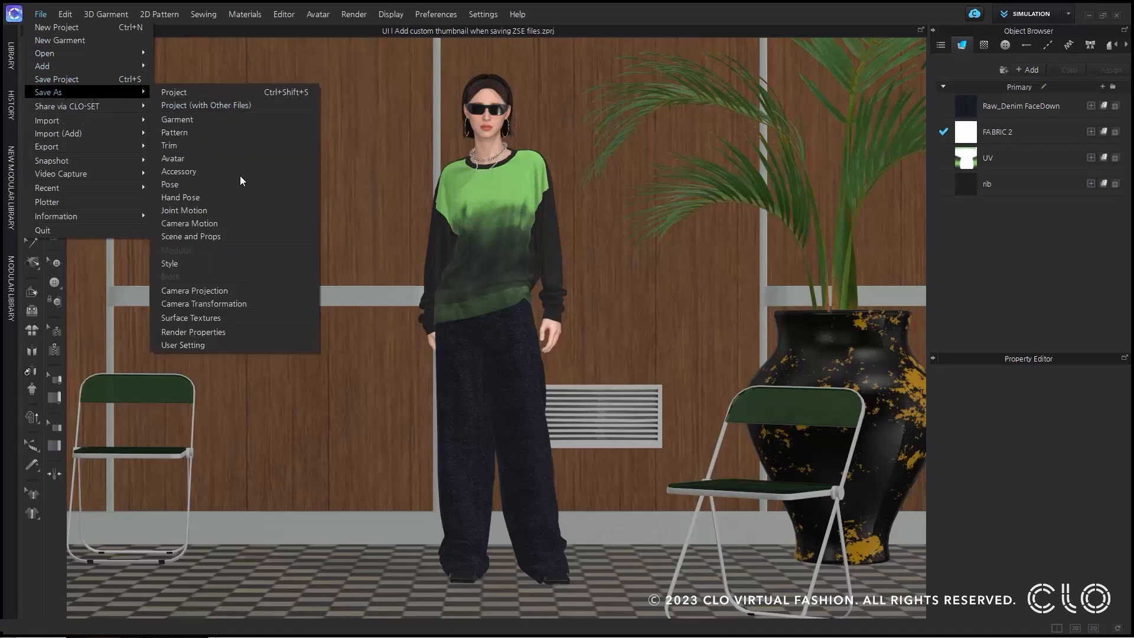
pyautogui.click(248, 239)
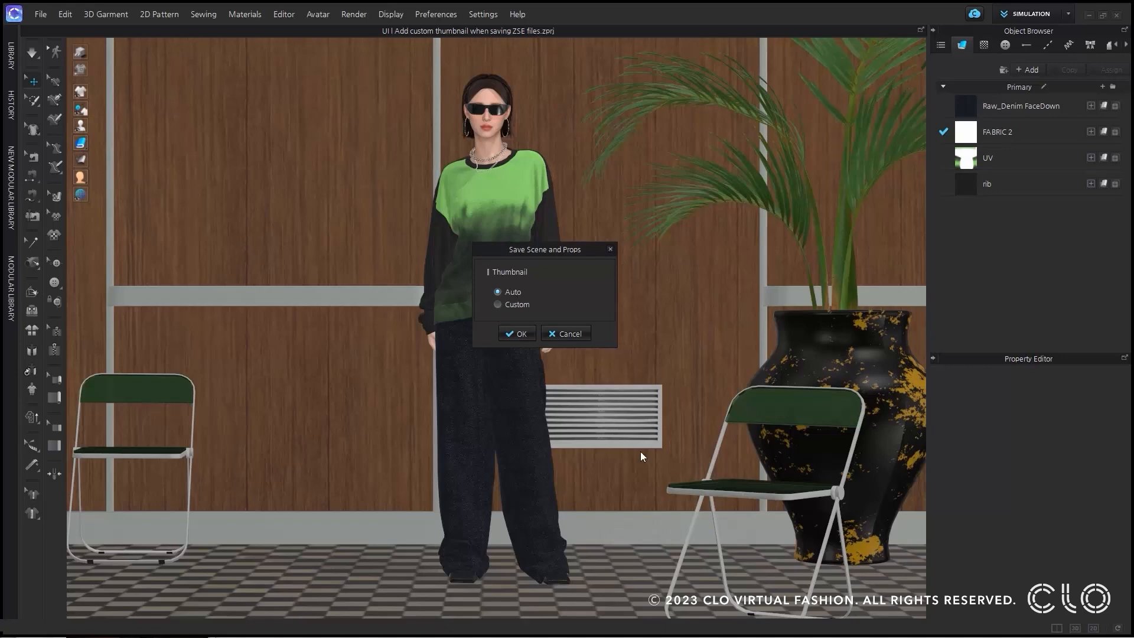
pyautogui.click(518, 304)
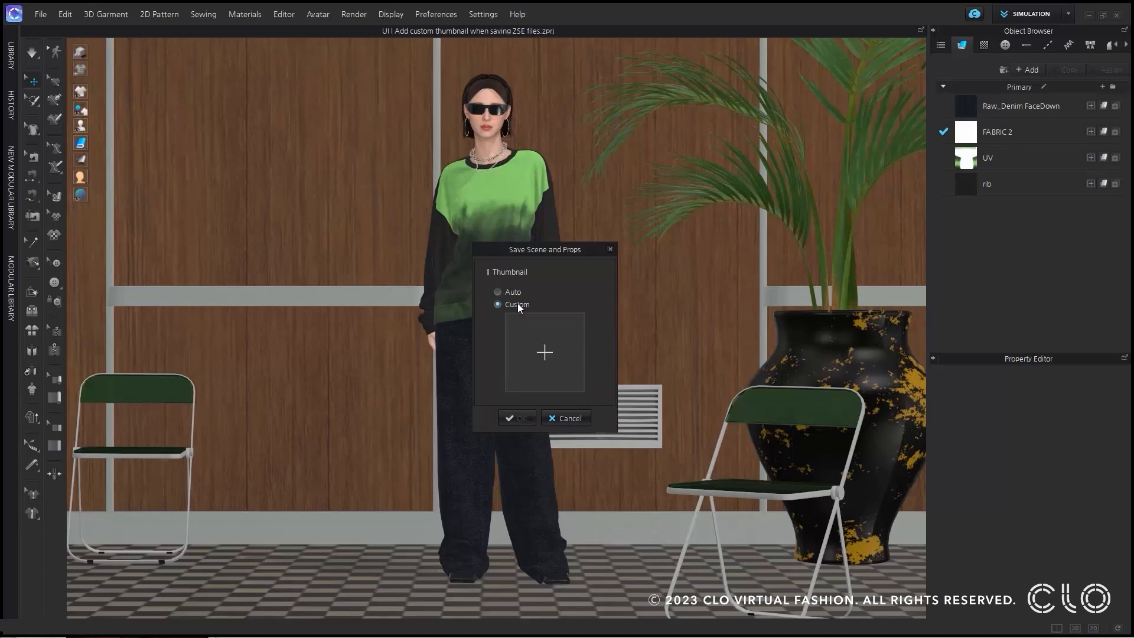
# Load the Custom Thumbnail image from the 7.3 Webinar folder as the scene's thumbnail.
pyautogui.click(547, 353)
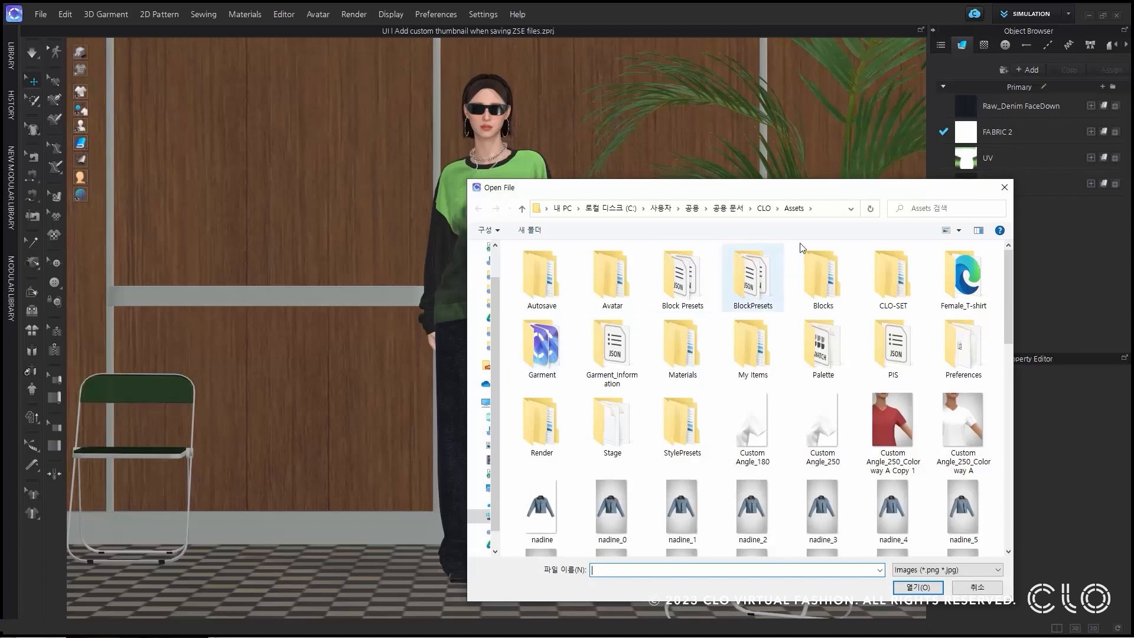
pyautogui.click(821, 211)
pyautogui.write('D:₩Hailey An₩Desktop₩2023₩7.3₩Webinar₩7.3 Webinar')
pyautogui.press('Return')
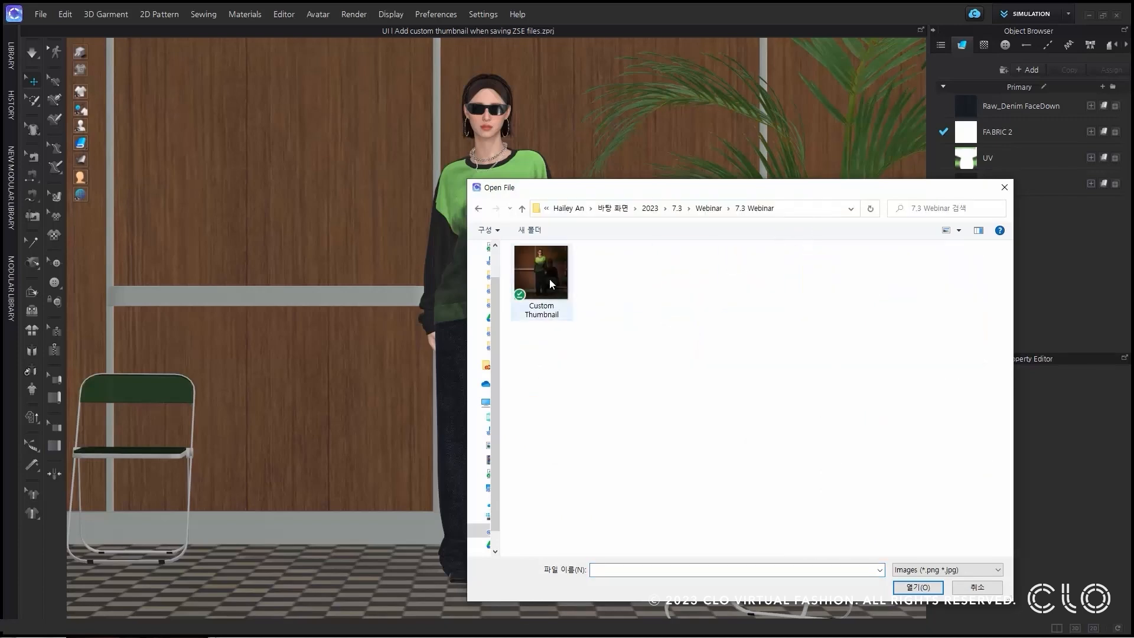
pyautogui.click(549, 279)
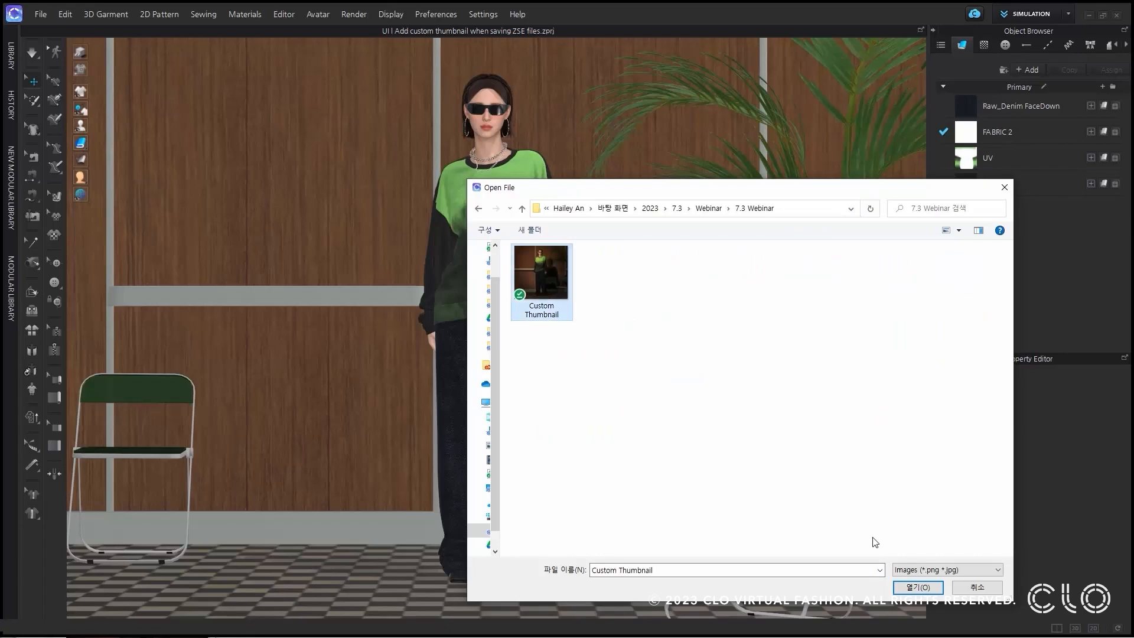
pyautogui.click(913, 587)
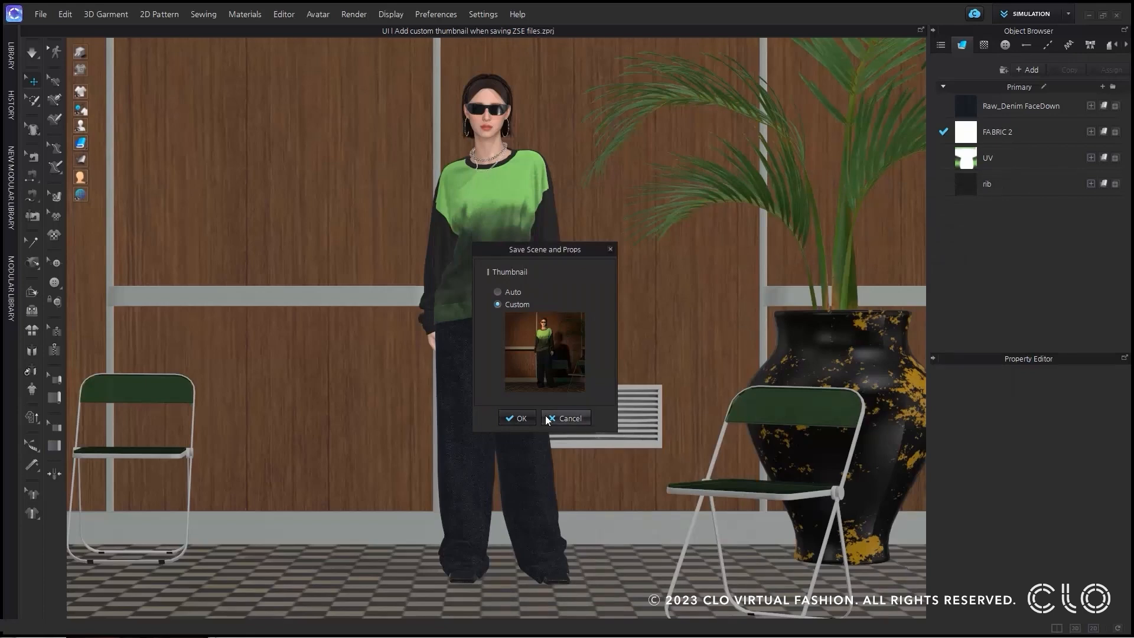
# Confirm the thumbnail and save the scene and props file as Custom in the 7.3 Webinar folder.
pyautogui.click(524, 415)
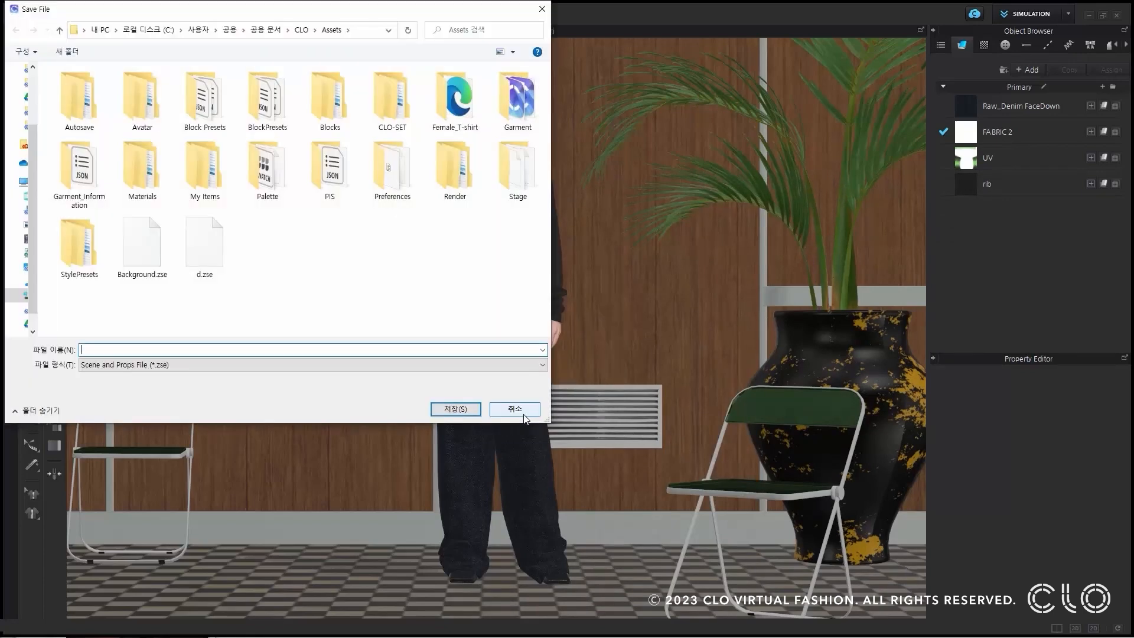
pyautogui.click(362, 30)
pyautogui.hotkey('ctrl', 'v')
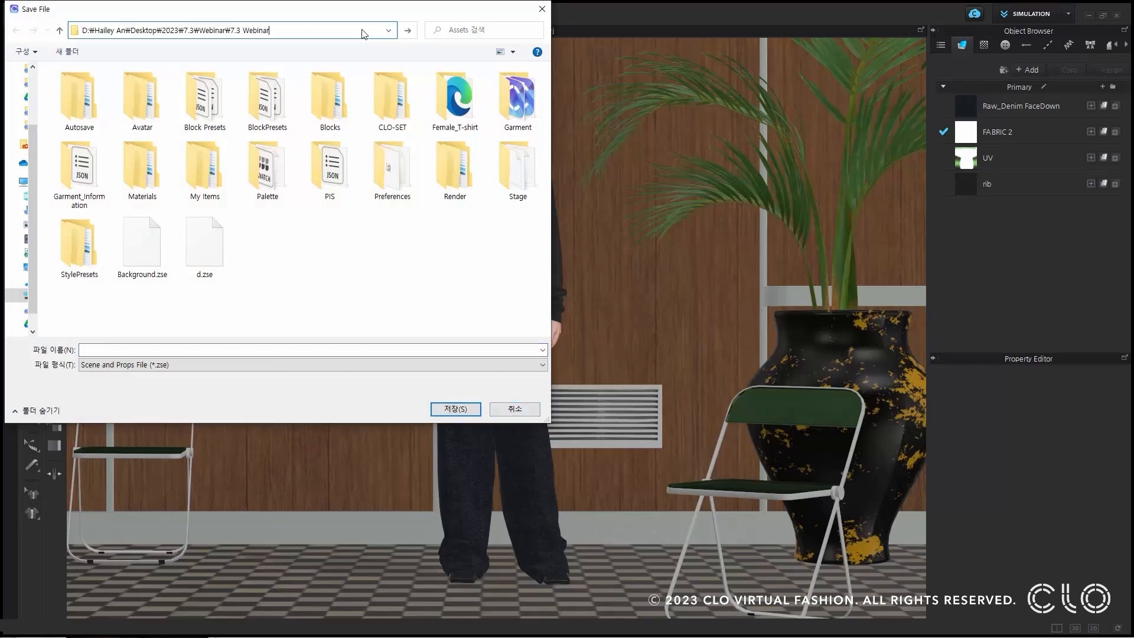
pyautogui.press('Return')
pyautogui.click(312, 351)
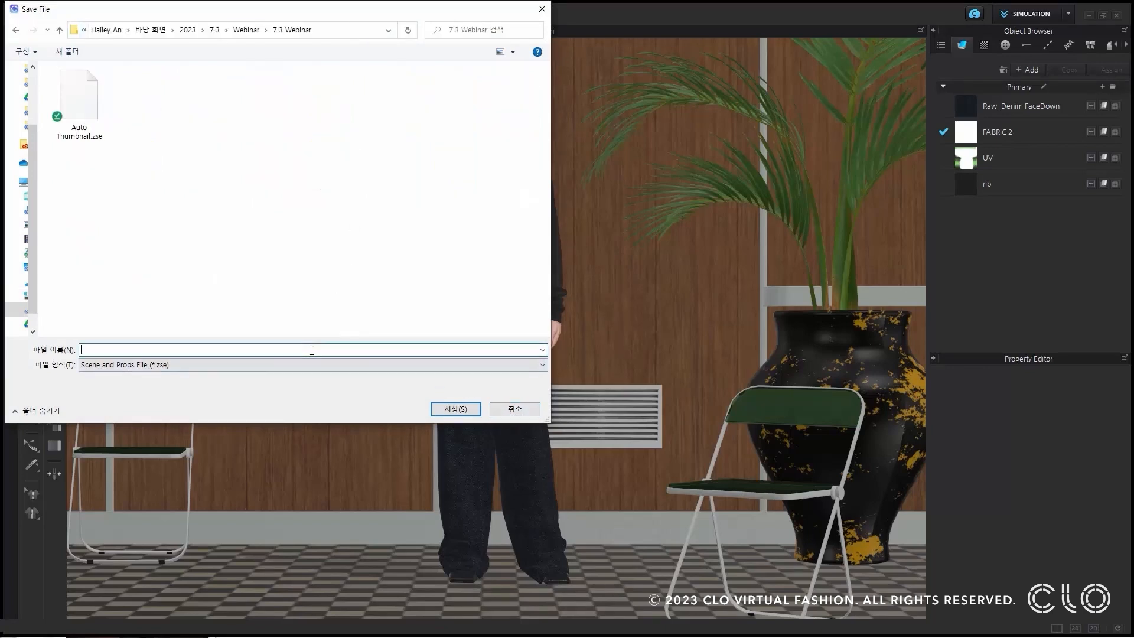
pyautogui.write('C')
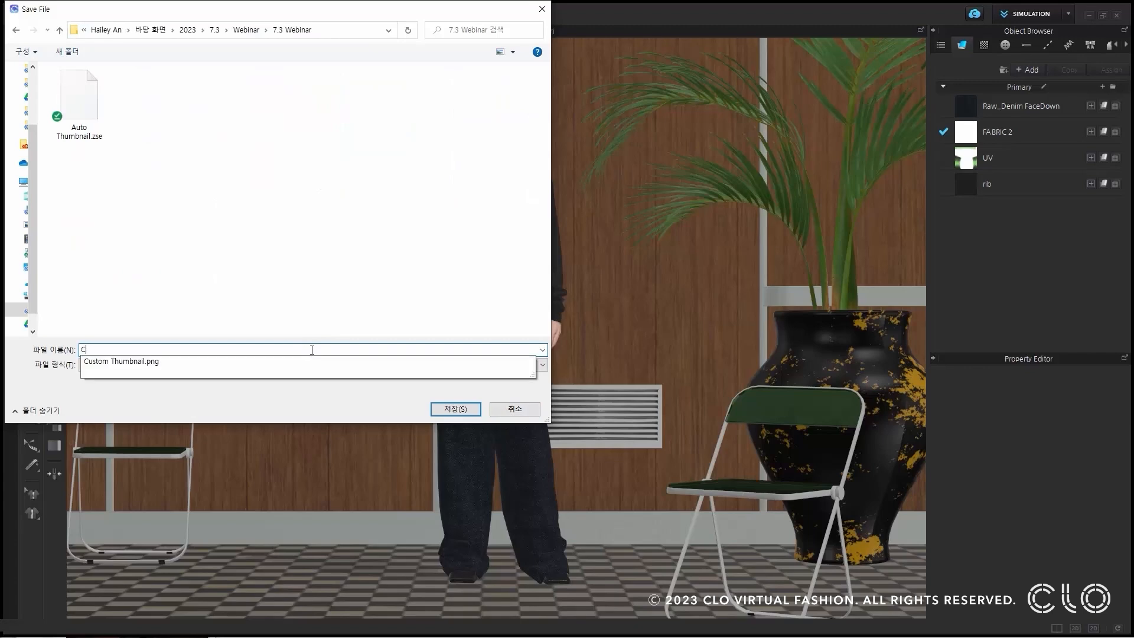
pyautogui.write('ustom')
pyautogui.press('Return')
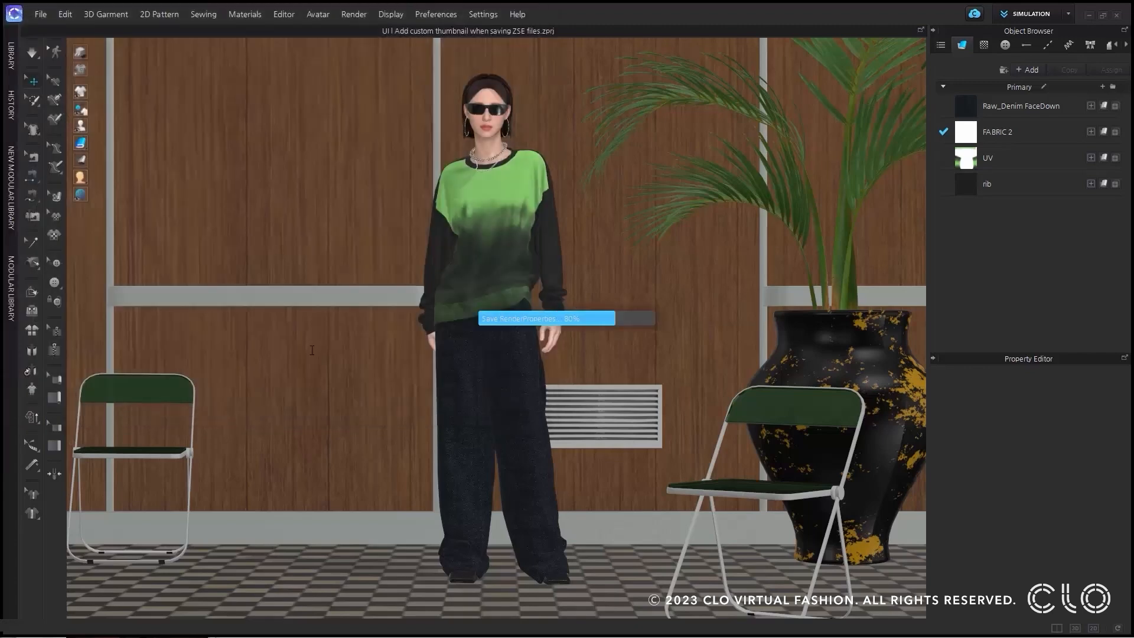
# Compare the automatic and custom thumbnails of the saved scene files in the library's 7.3 Webinar folder.
pyautogui.click(11, 56)
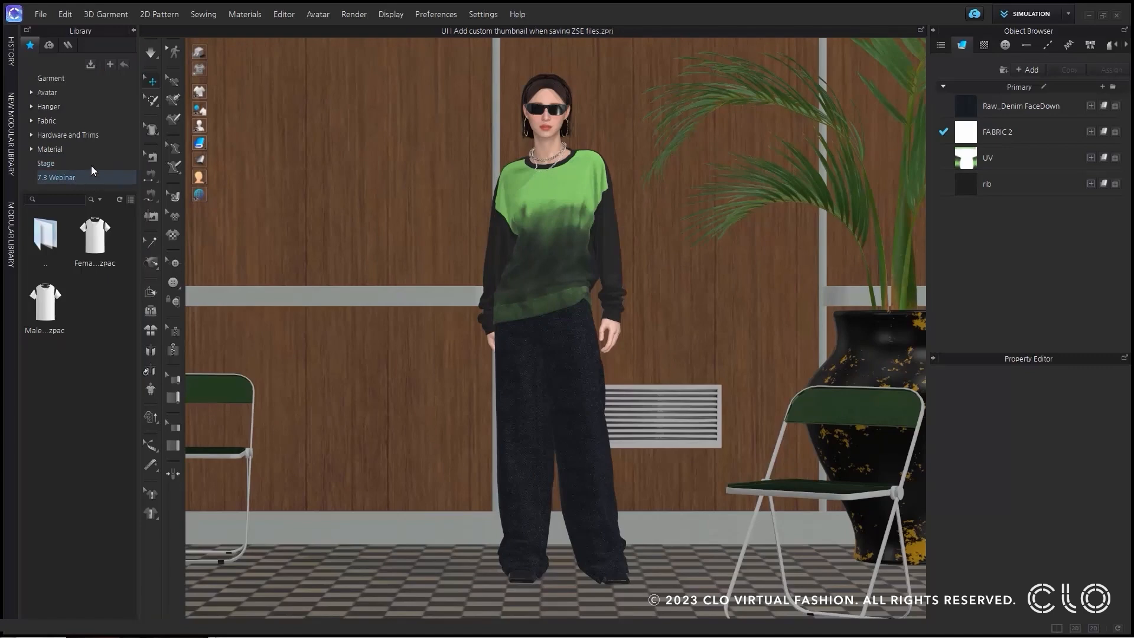
pyautogui.moveTo(107, 237)
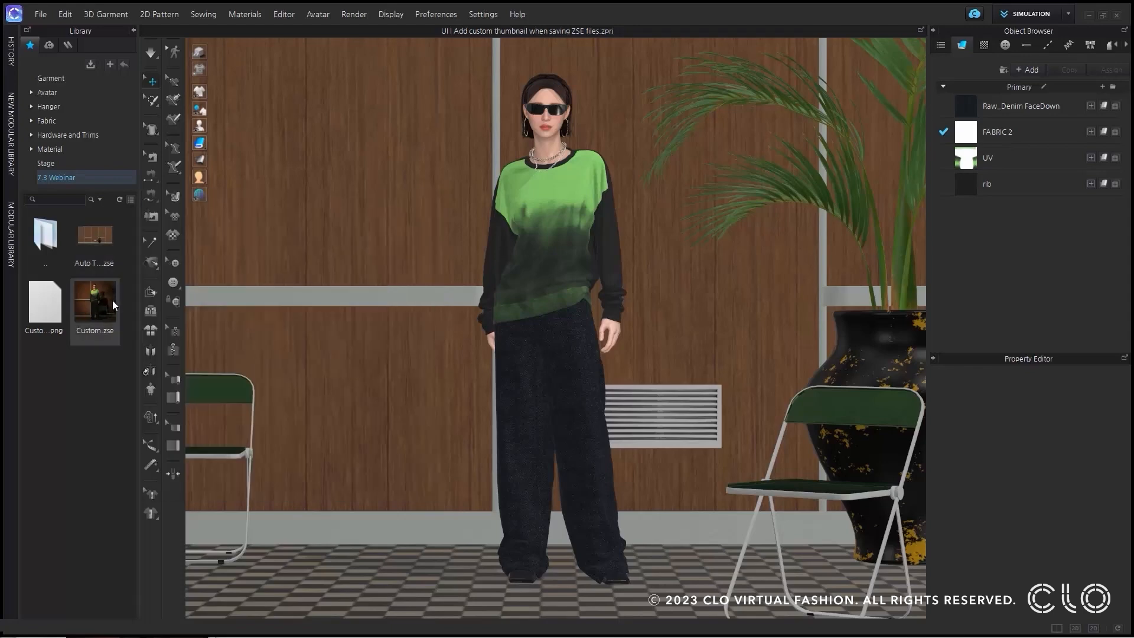
pyautogui.moveTo(113, 302)
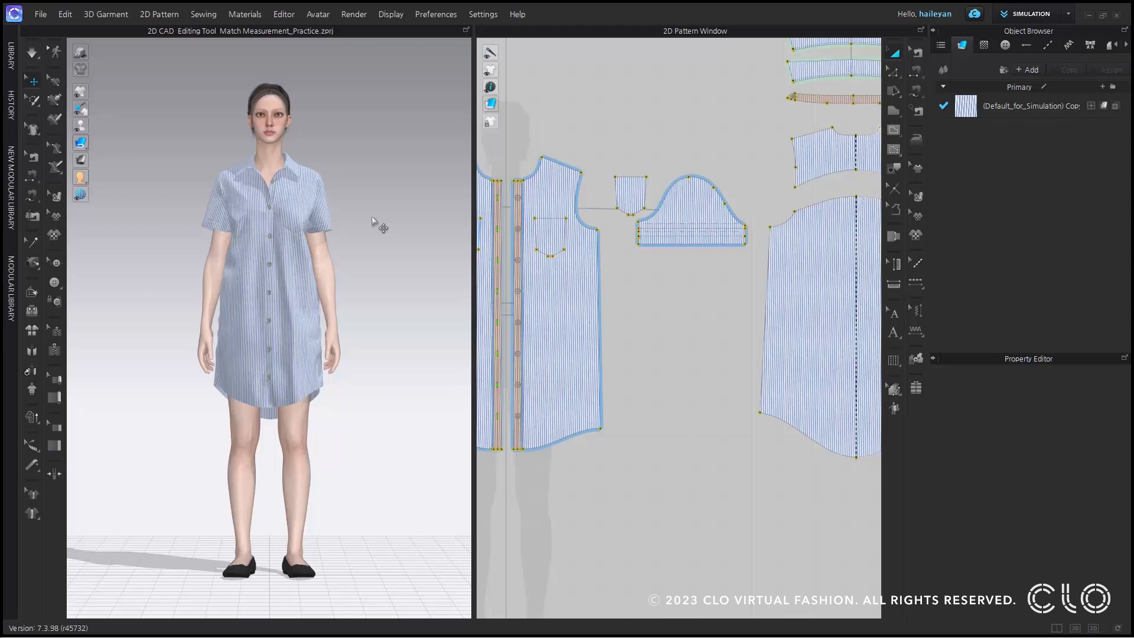
# Check the sewing of the shirt dress's side seam, and select the side lines of the front and back body patterns.
pyautogui.click(917, 52)
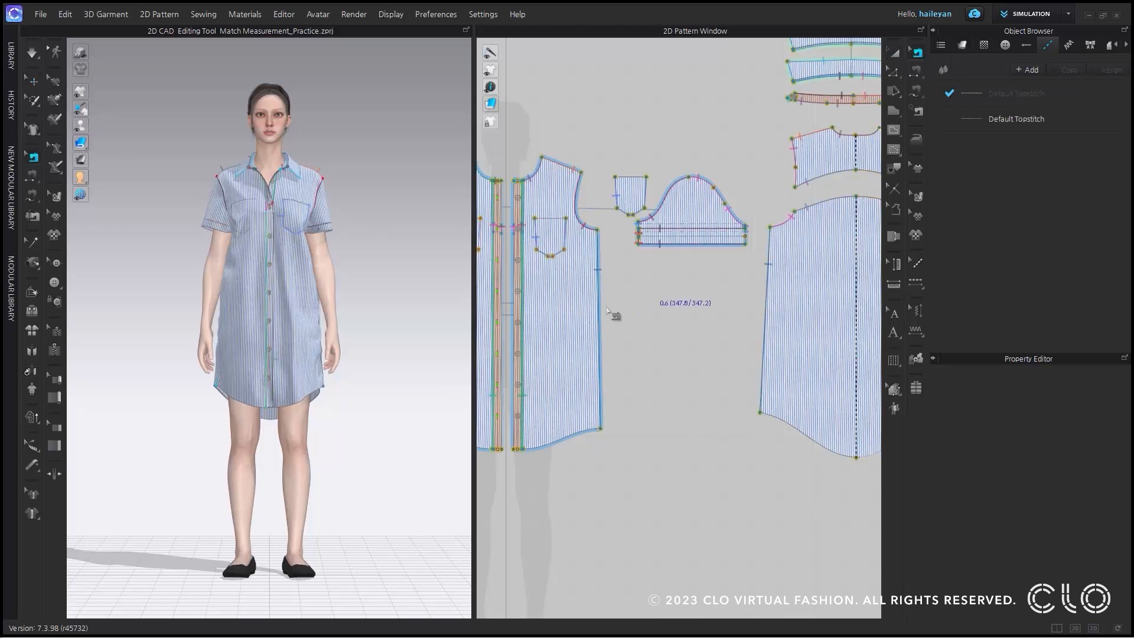
pyautogui.click(597, 314)
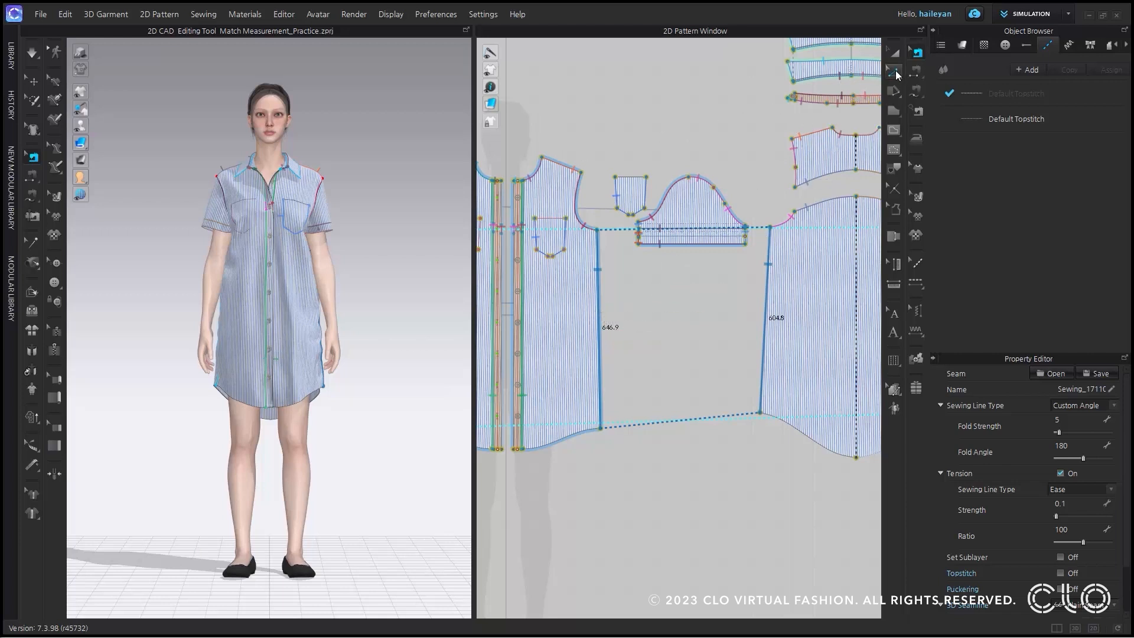
pyautogui.click(895, 75)
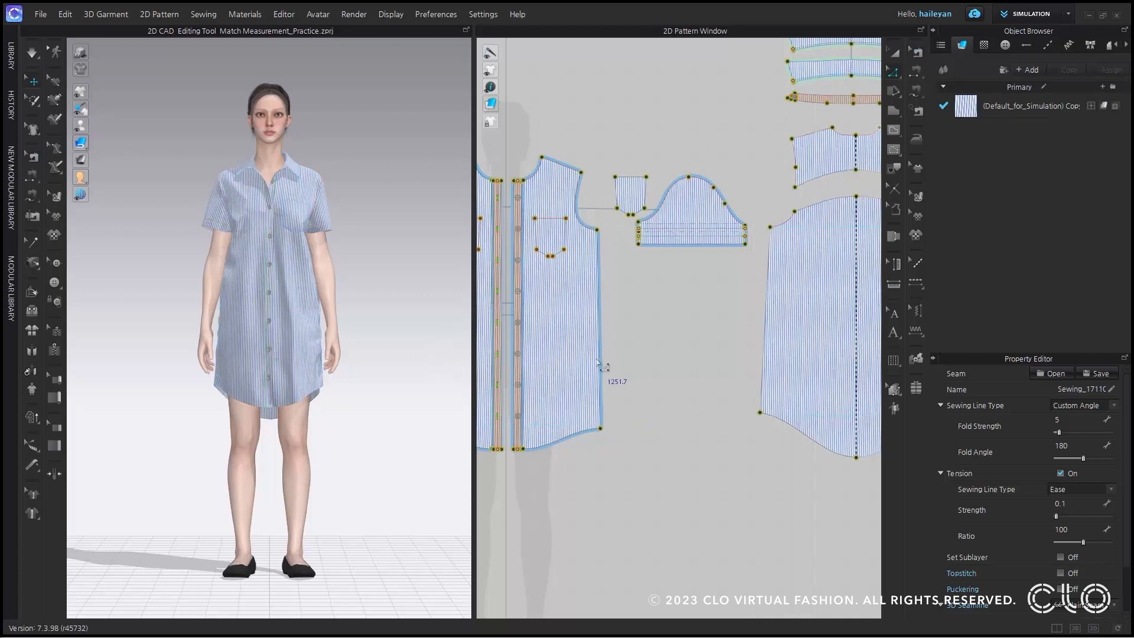
pyautogui.click(599, 364)
pyautogui.keyDown('shift'); pyautogui.click(765, 368); pyautogui.keyUp('shift')
pyautogui.scroll(-2, 687, 329)
pyautogui.scroll(4, 687, 330)
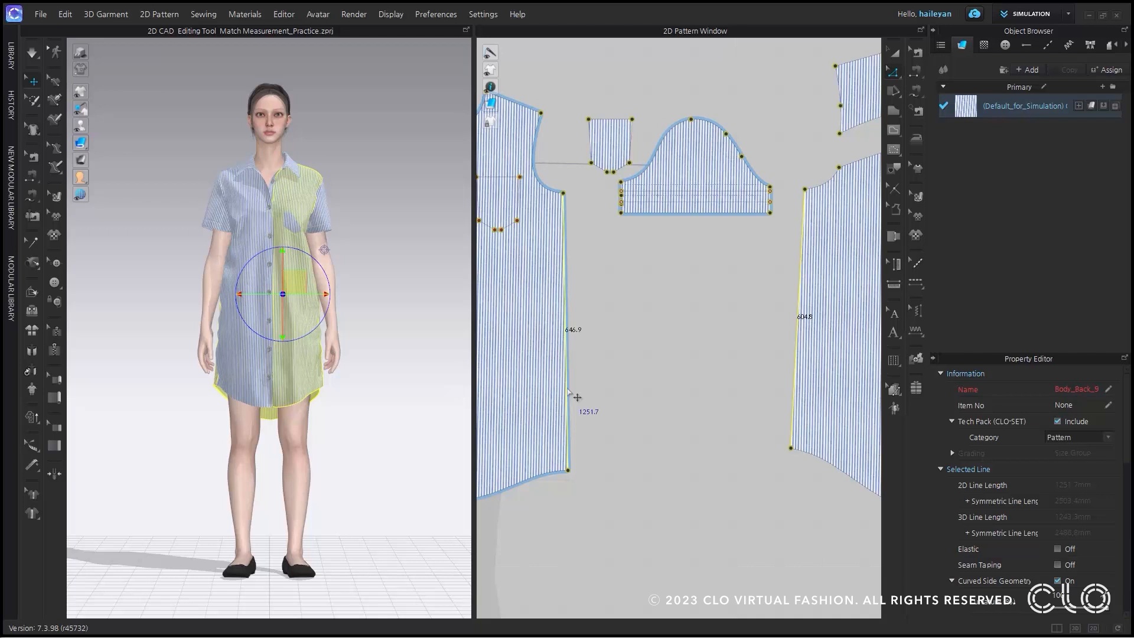
# Open Match Measurement for the two selected side lines and move its dialog clear of the front pattern.
pyautogui.rightClick(568, 391)
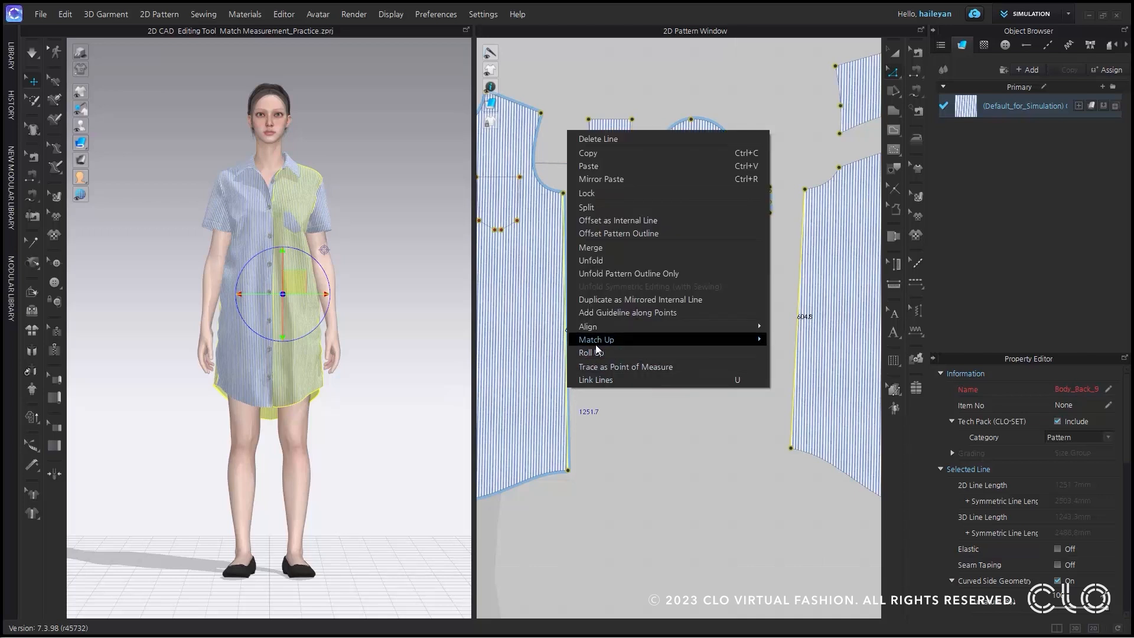
pyautogui.moveTo(598, 344)
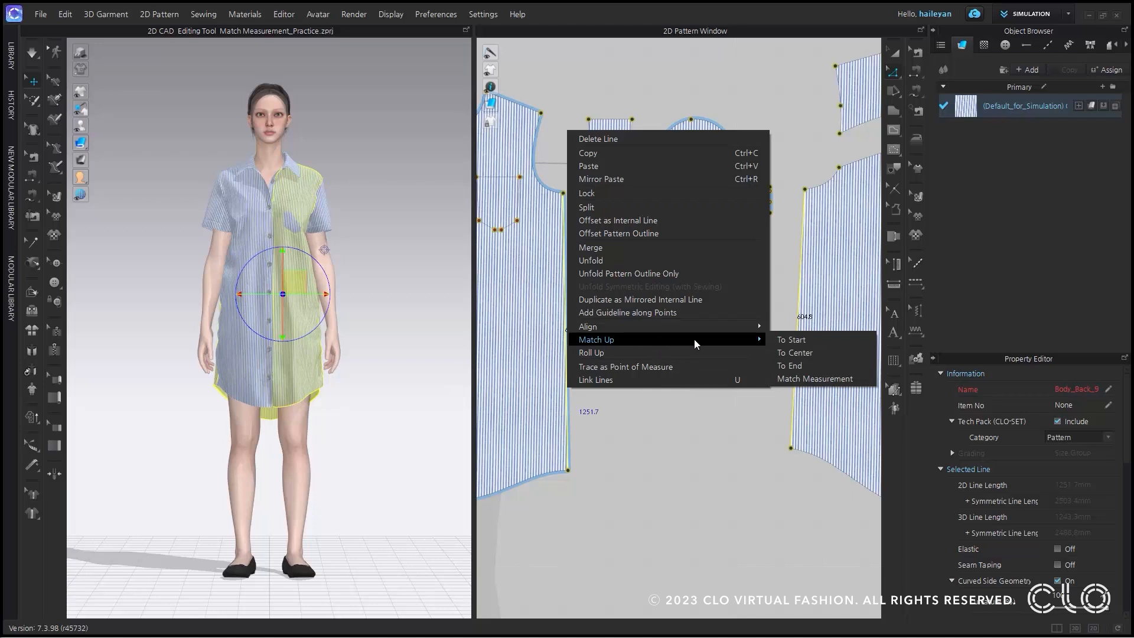
pyautogui.click(795, 378)
pyautogui.click(795, 381)
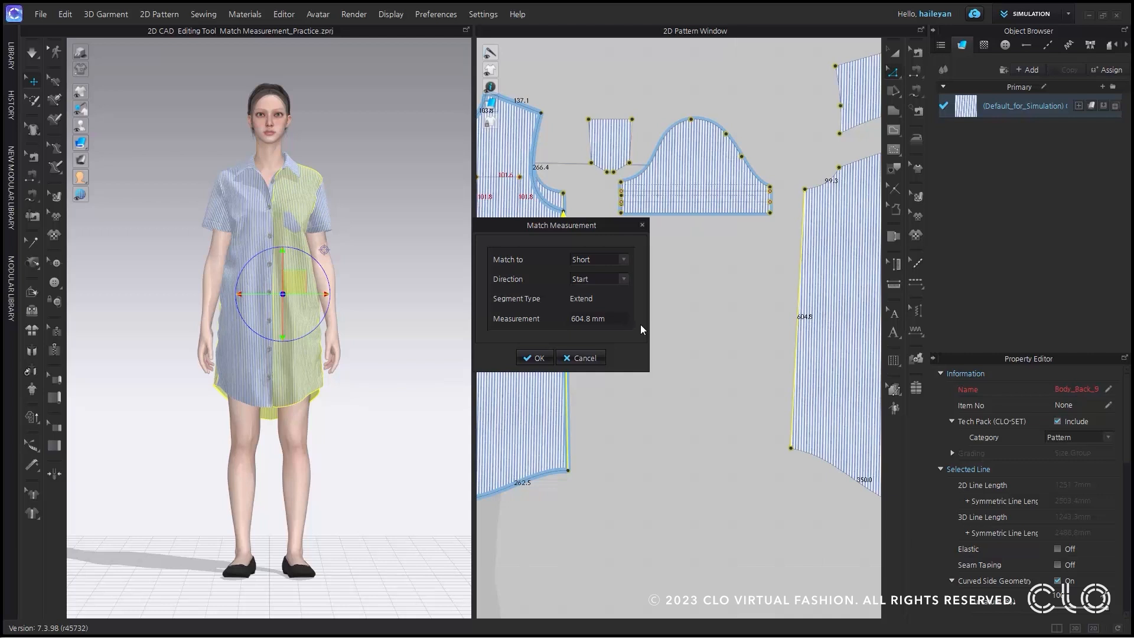
pyautogui.click(624, 259)
pyautogui.moveTo(608, 226); pyautogui.dragTo(439, 226)
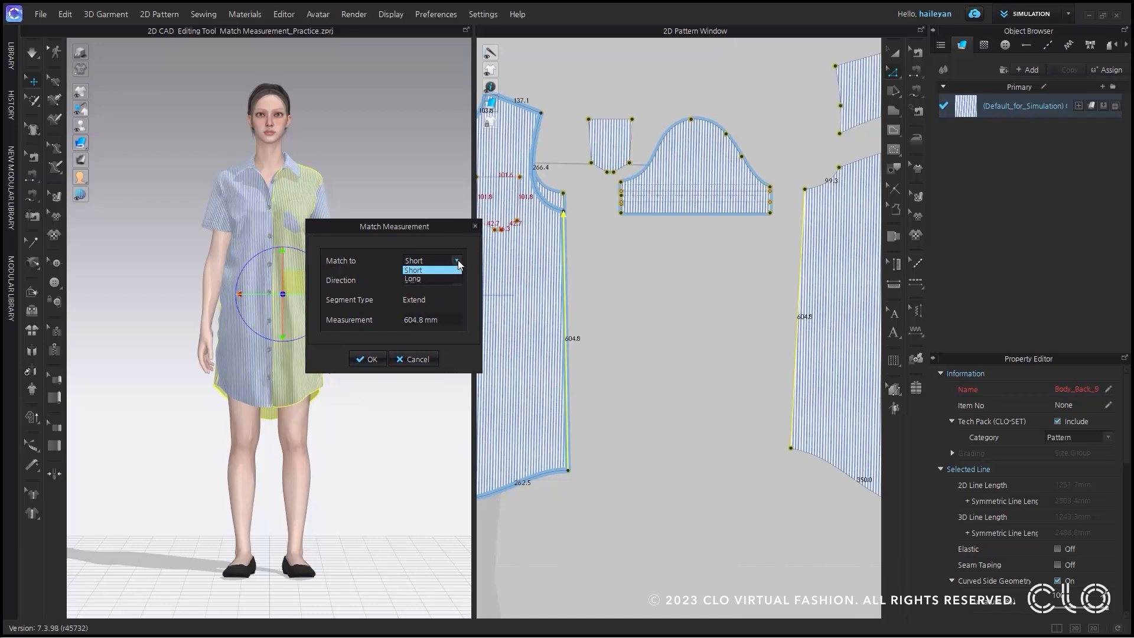
# Match the side lines to Long with the direction set to Start.
pyautogui.click(458, 262)
pyautogui.click(458, 262)
pyautogui.click(453, 272)
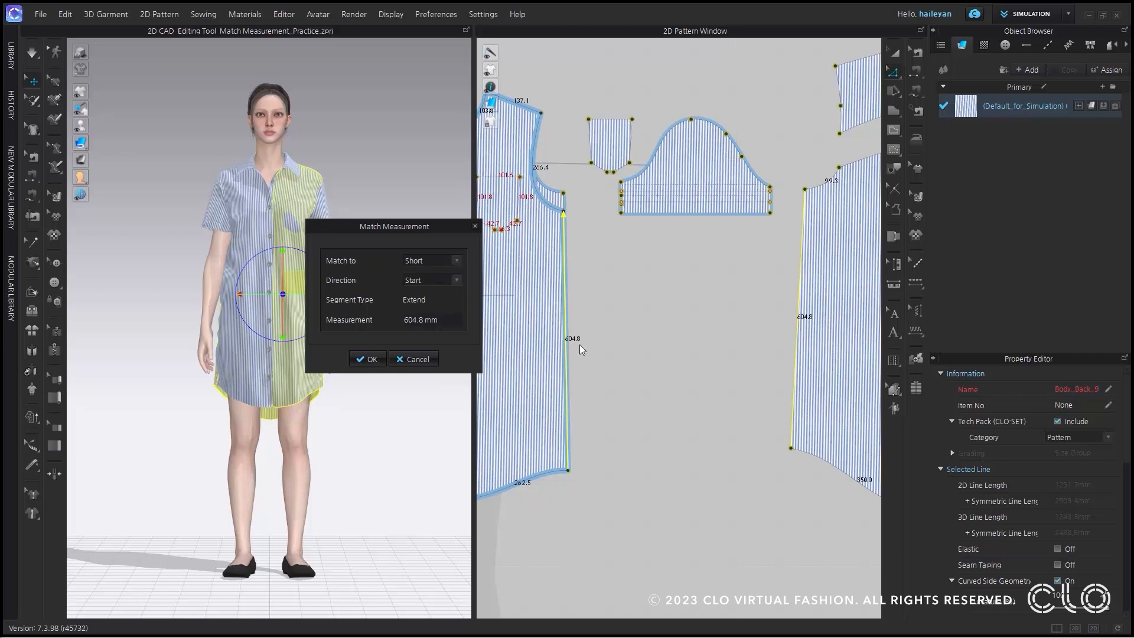
pyautogui.click(458, 261)
pyautogui.click(452, 279)
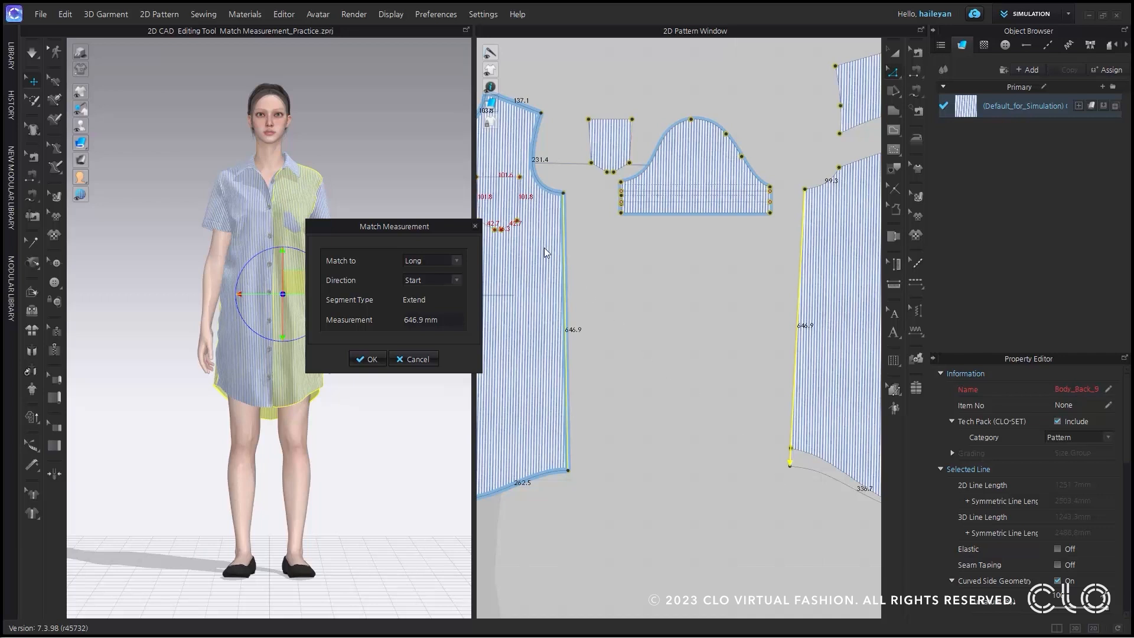
pyautogui.click(460, 283)
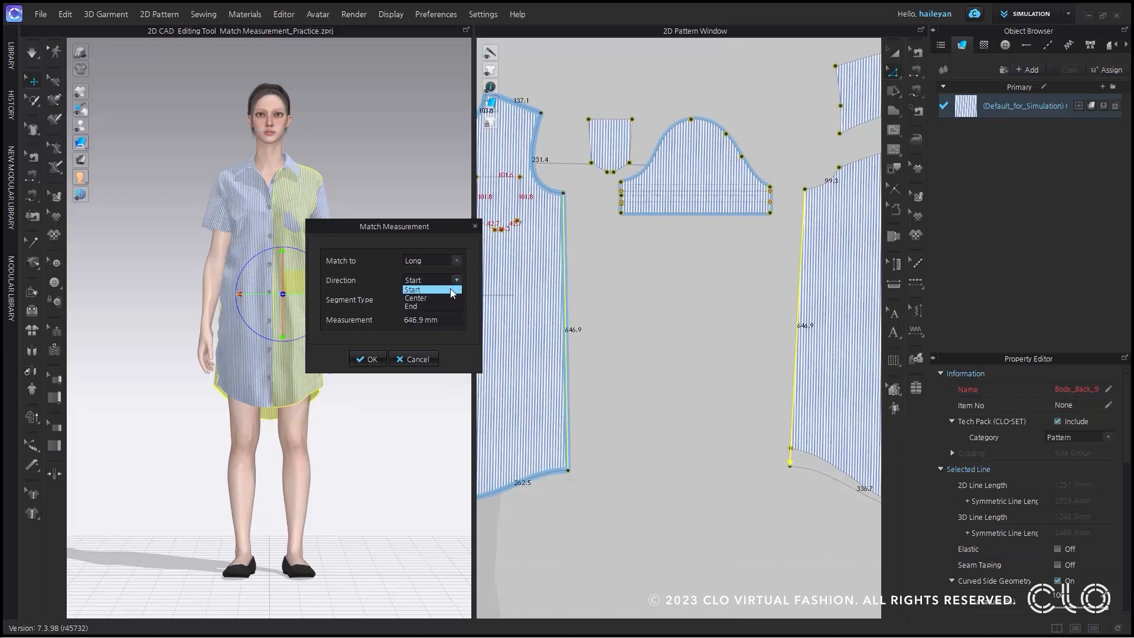
pyautogui.click(453, 293)
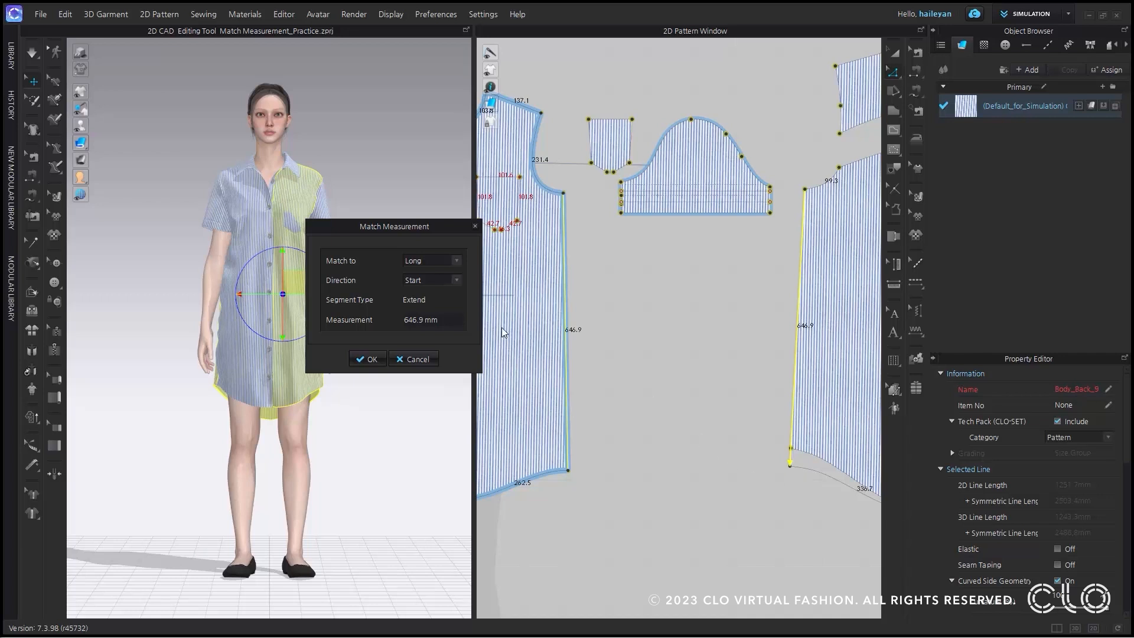
# Preview the Center and End directions for the side lines, then set the direction back to Start and apply the match.
pyautogui.click(456, 282)
pyautogui.click(449, 299)
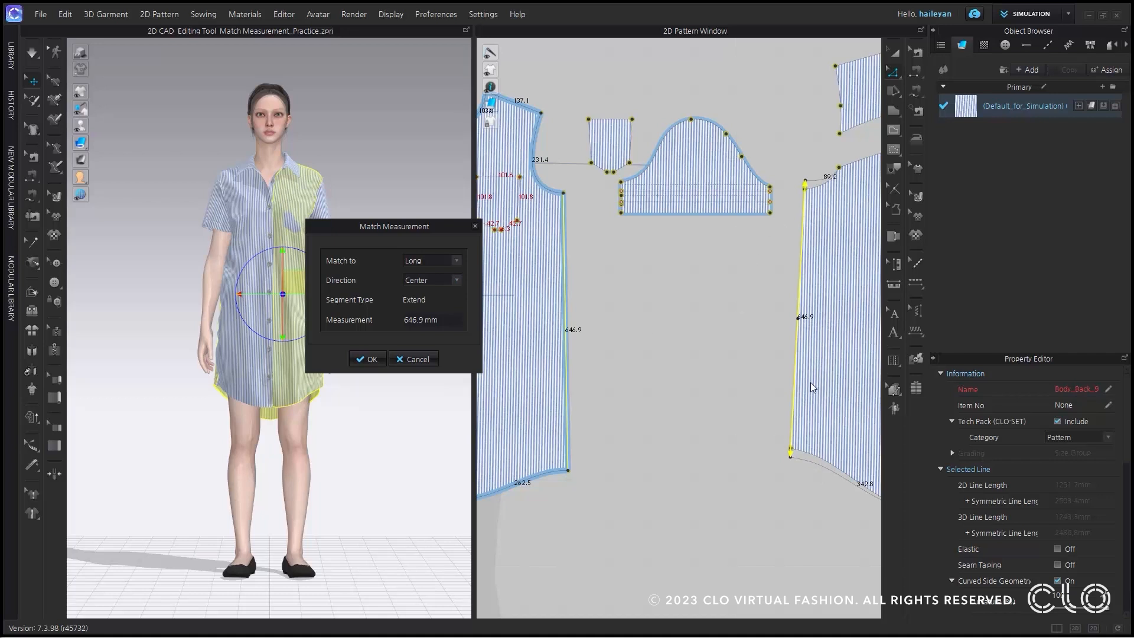
pyautogui.click(458, 280)
pyautogui.click(440, 307)
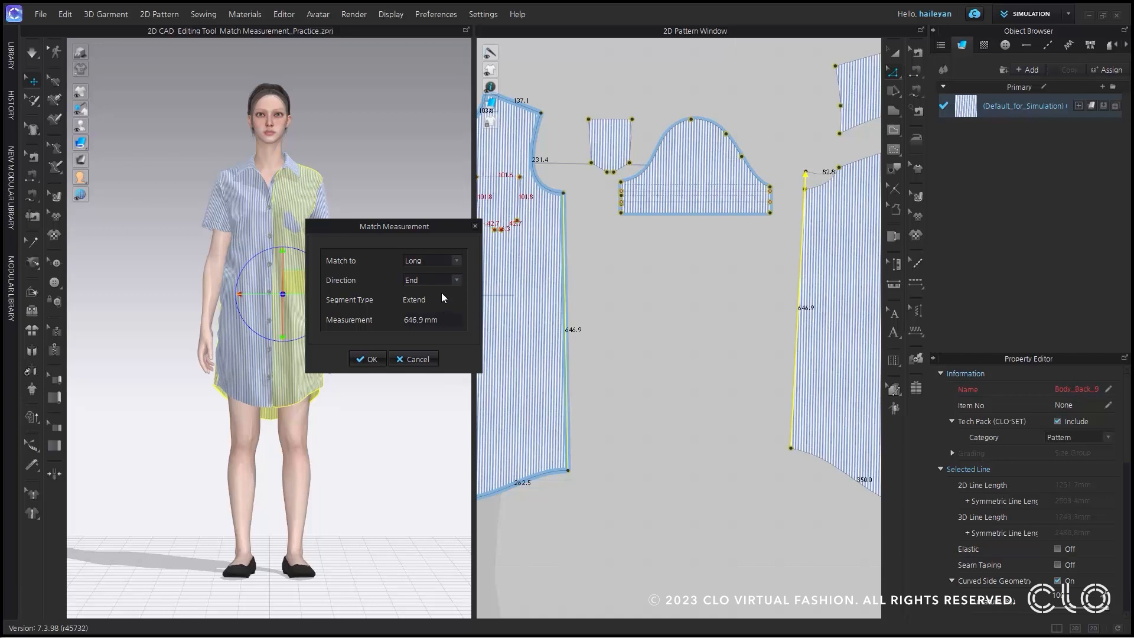
pyautogui.click(447, 283)
pyautogui.click(445, 288)
pyautogui.click(372, 359)
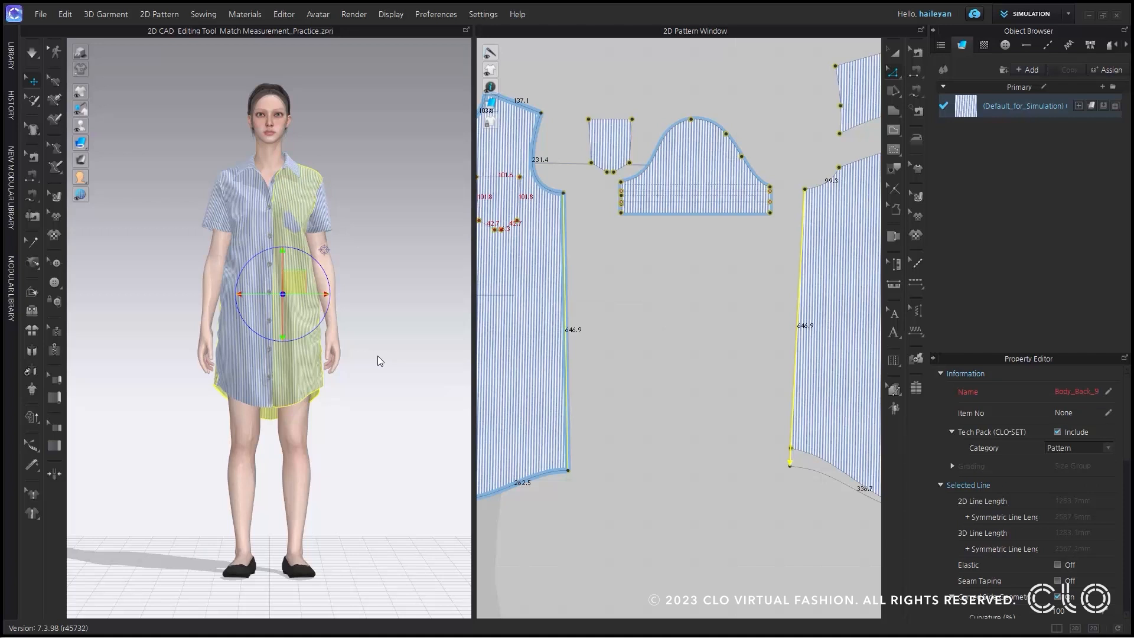
# Simulate the shirt dress, tug the side of its hem on the avatar, and stop the simulation.
pyautogui.click(25, 52)
pyautogui.moveTo(379, 379); pyautogui.dragTo(329, 359, button='right')
pyautogui.scroll(5, 328, 359)
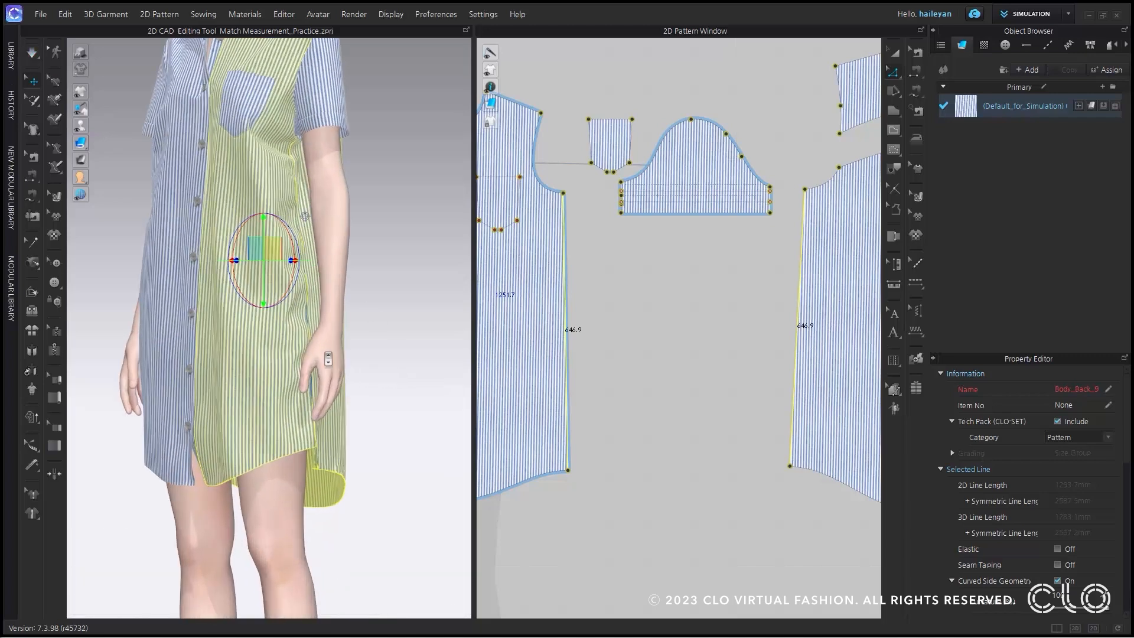
pyautogui.click(36, 53)
pyautogui.moveTo(315, 465); pyautogui.dragTo(318, 470)
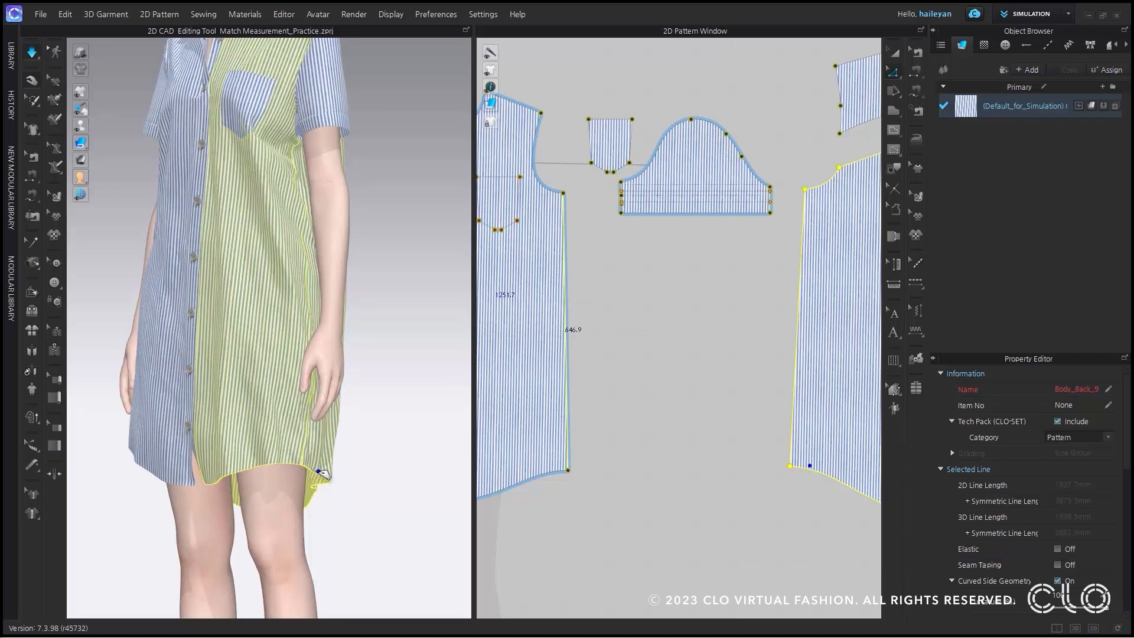
pyautogui.click(36, 57)
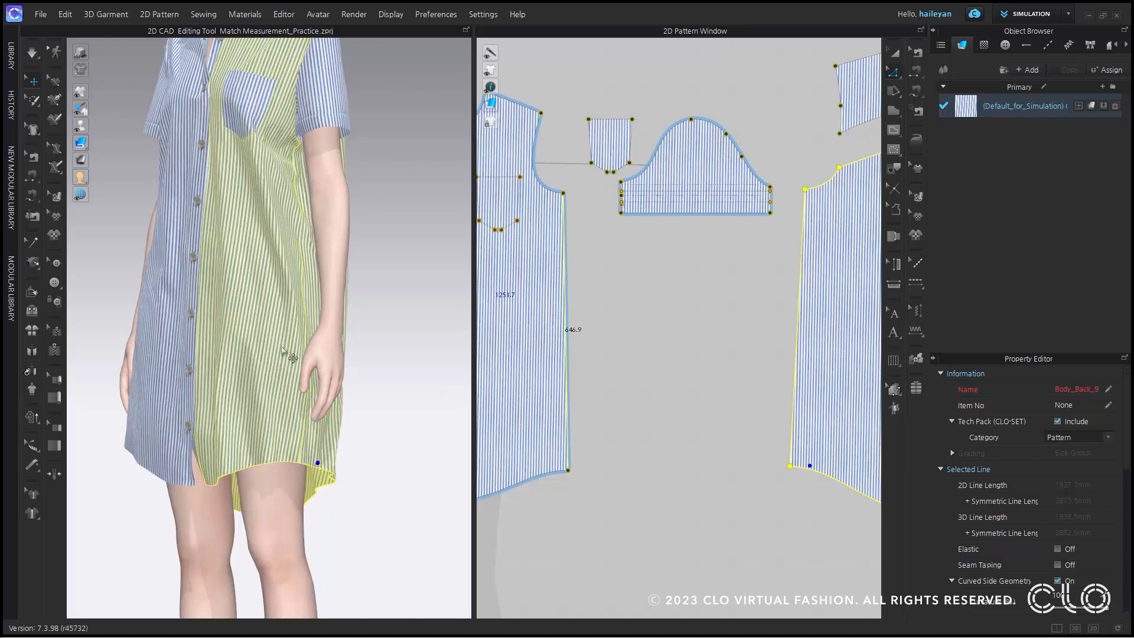
pyautogui.moveTo(282, 348); pyautogui.dragTo(360, 357, button='right')
pyautogui.scroll(-2, 286, 353)
pyautogui.moveTo(259, 245); pyautogui.dragTo(282, 261, button='middle')
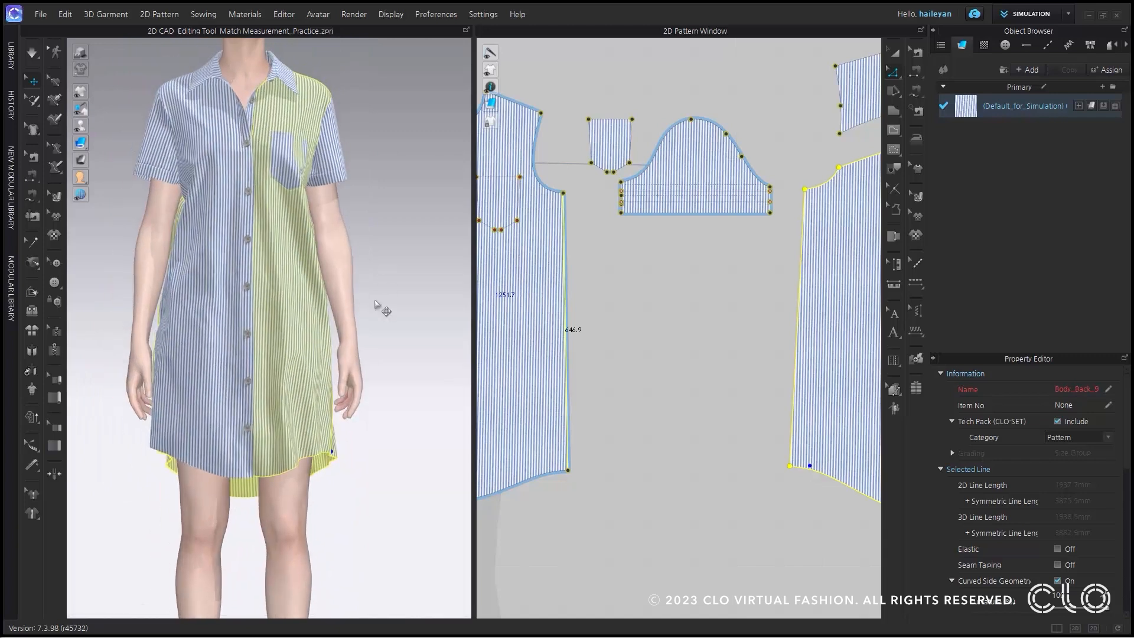
# Select the left half of the lower collar pattern's bottom edge and the matching top edge of the collar band.
pyautogui.scroll(6, 655, 309)
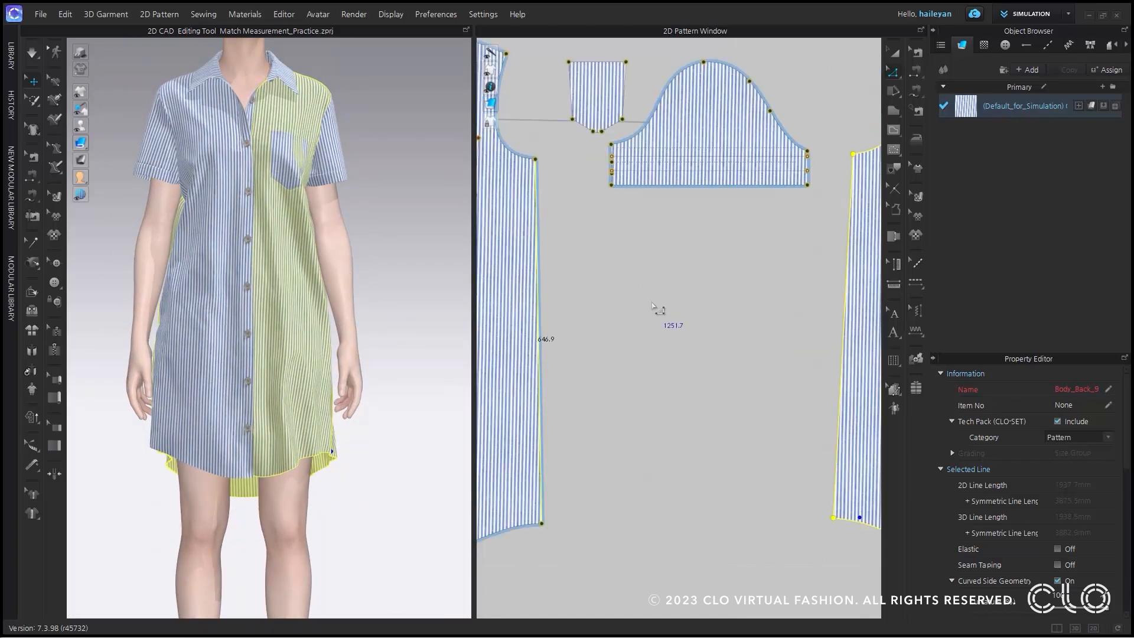
pyautogui.scroll(-4, 655, 309)
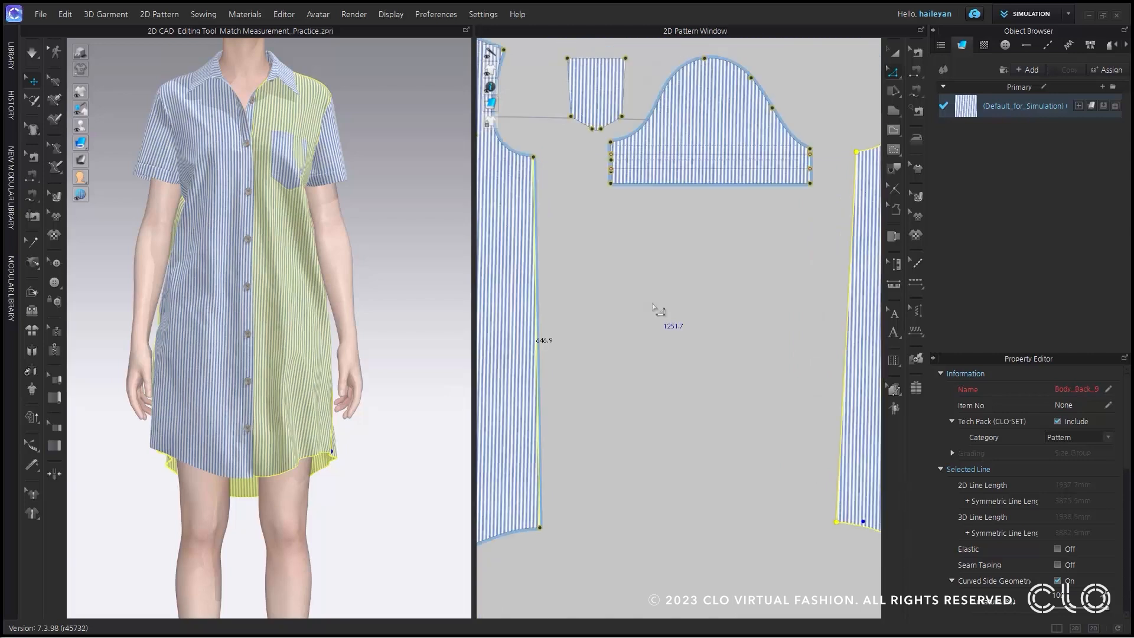
pyautogui.scroll(-2, 662, 310)
pyautogui.moveTo(711, 240); pyautogui.dragTo(567, 400, button='middle')
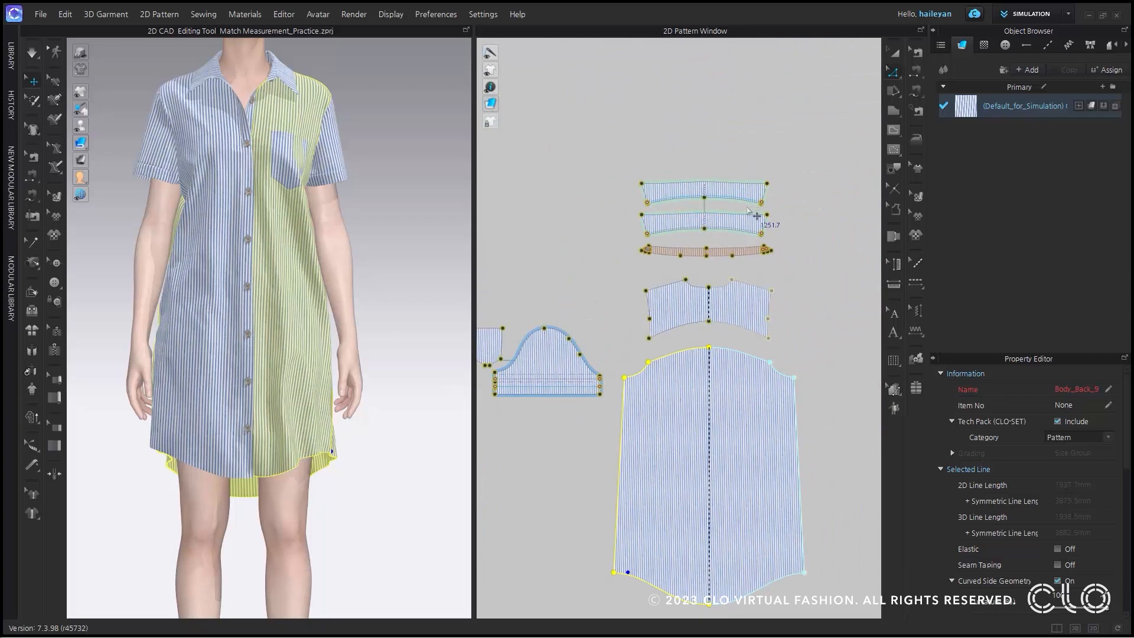
pyautogui.moveTo(747, 231); pyautogui.dragTo(731, 271, button='middle')
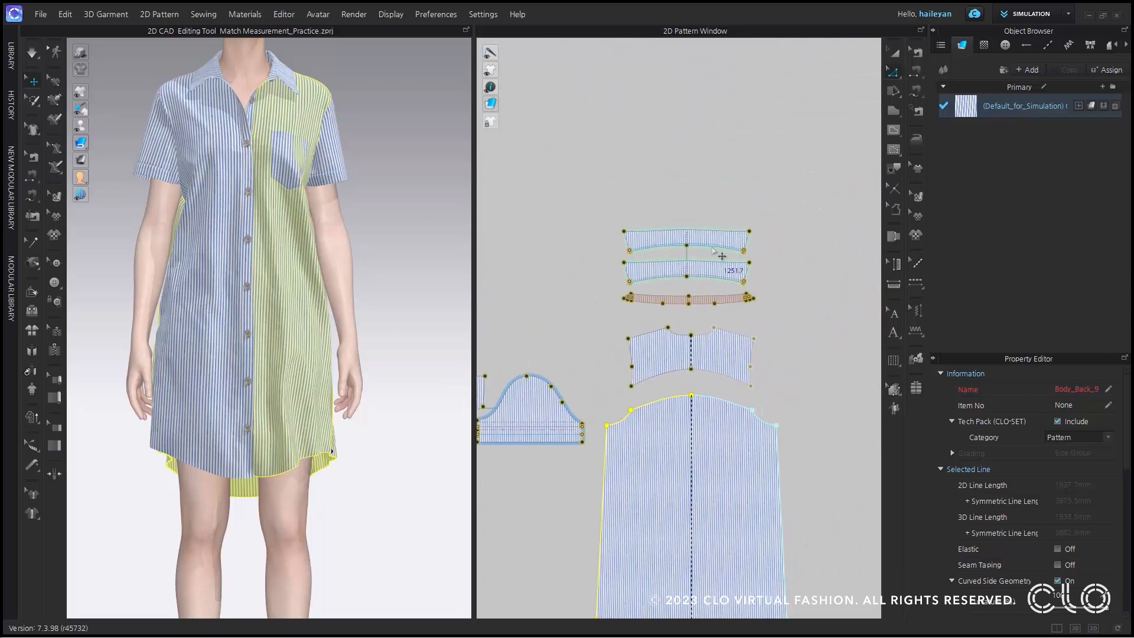
pyautogui.scroll(-2, 716, 254)
pyautogui.scroll(3, 716, 254)
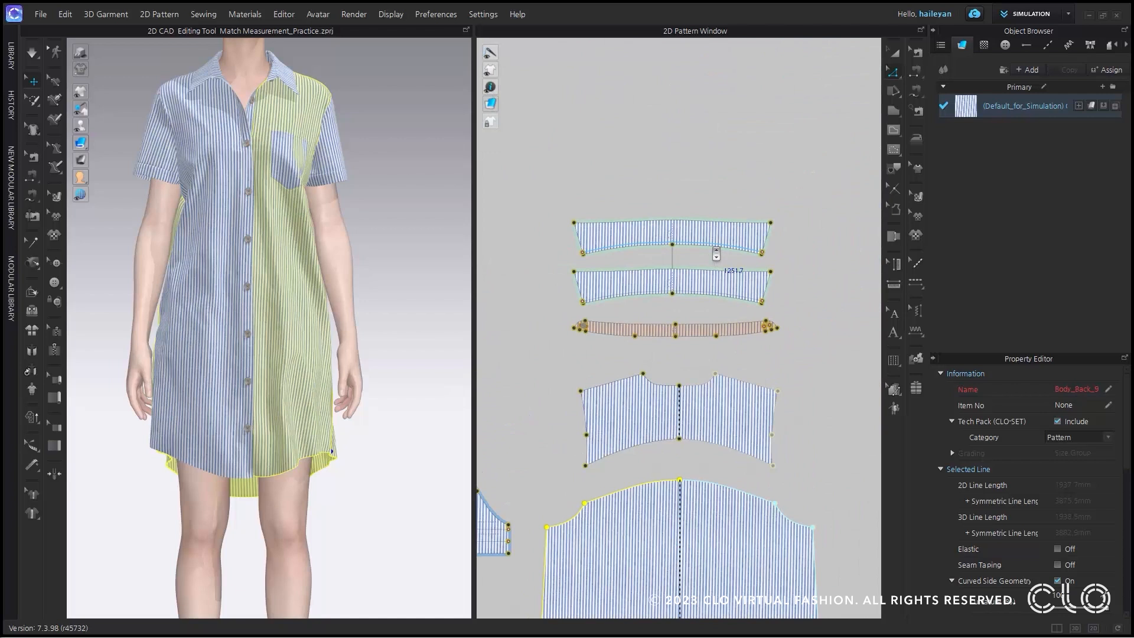
pyautogui.scroll(1, 716, 254)
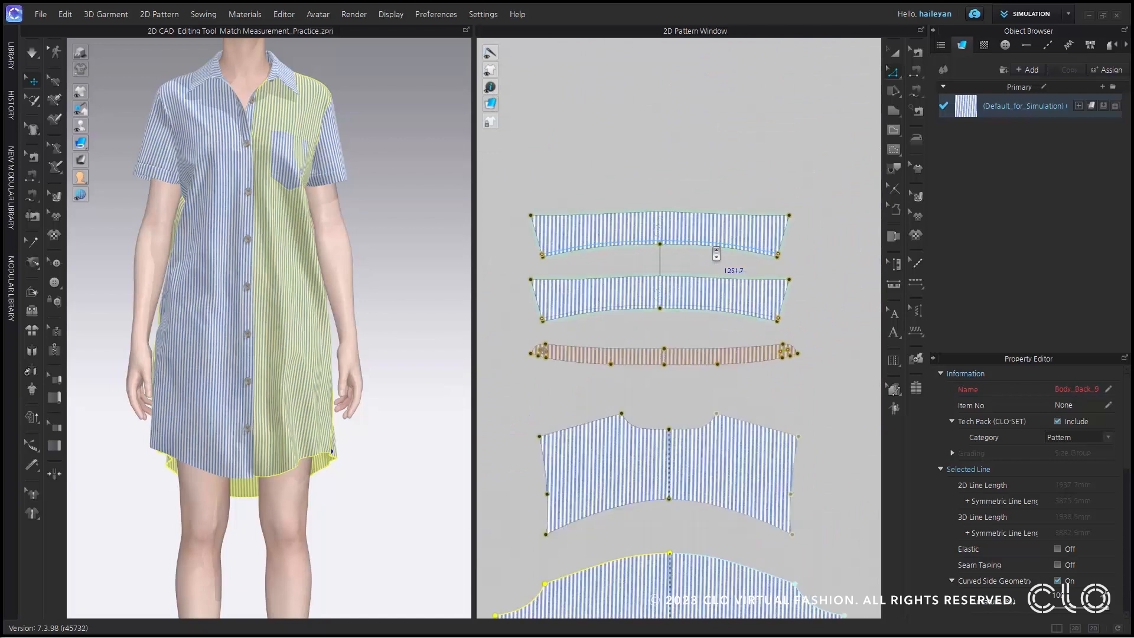
pyautogui.click(895, 77)
pyautogui.click(582, 348)
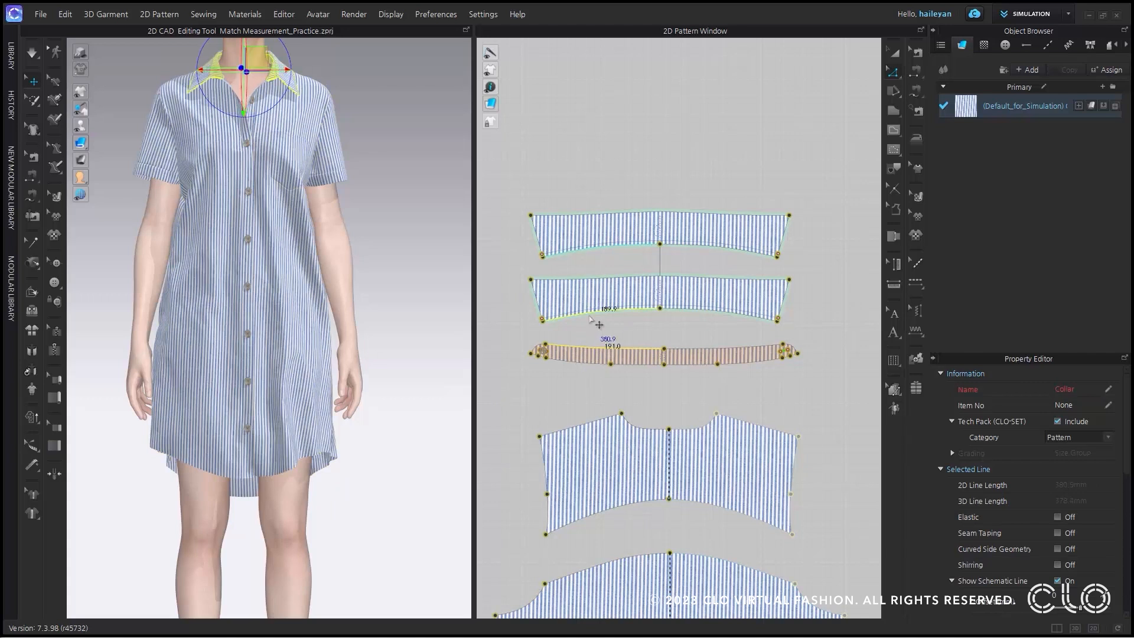
# Apply Match Measurement to the two selected collar edges, matching them to Short with the direction set to Start.
pyautogui.rightClick(591, 317)
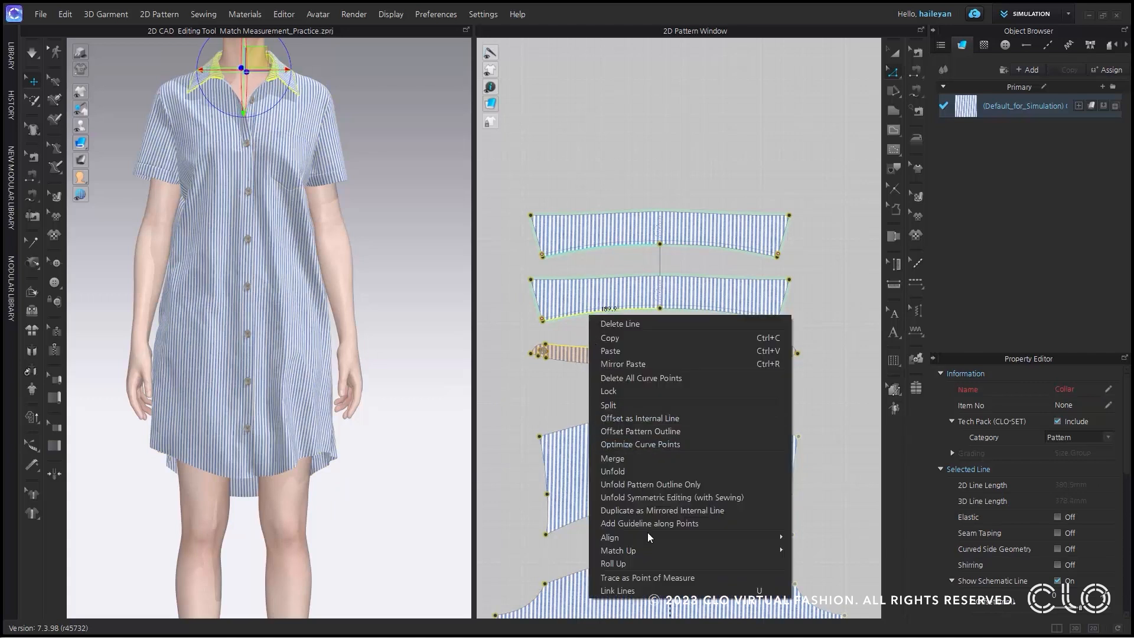
pyautogui.moveTo(652, 557)
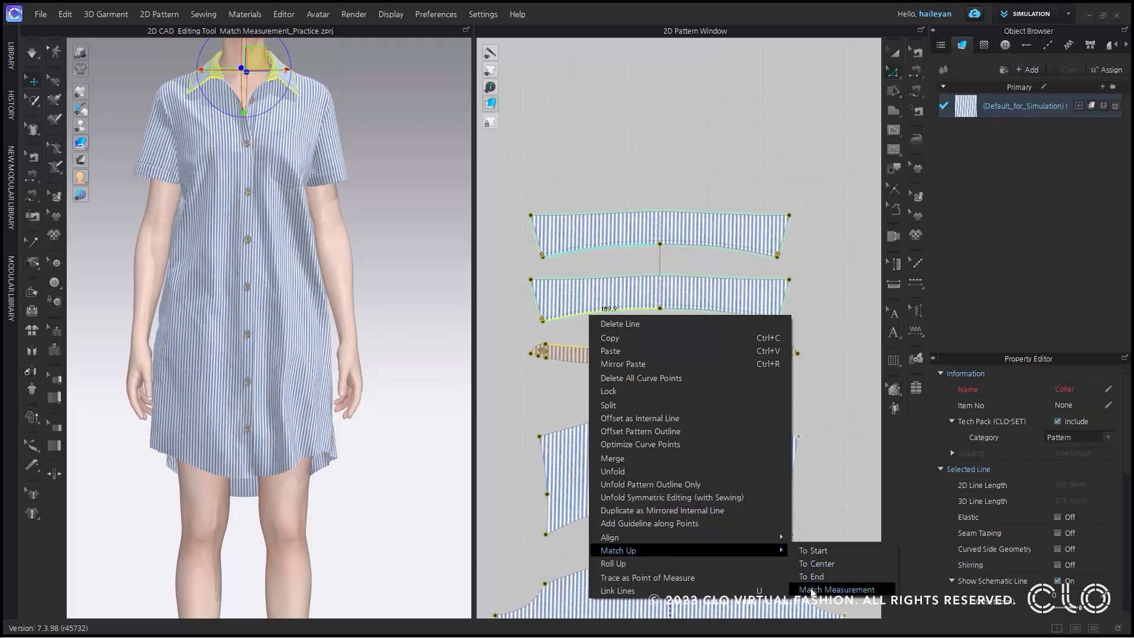
pyautogui.click(812, 591)
pyautogui.moveTo(609, 230); pyautogui.dragTo(446, 213)
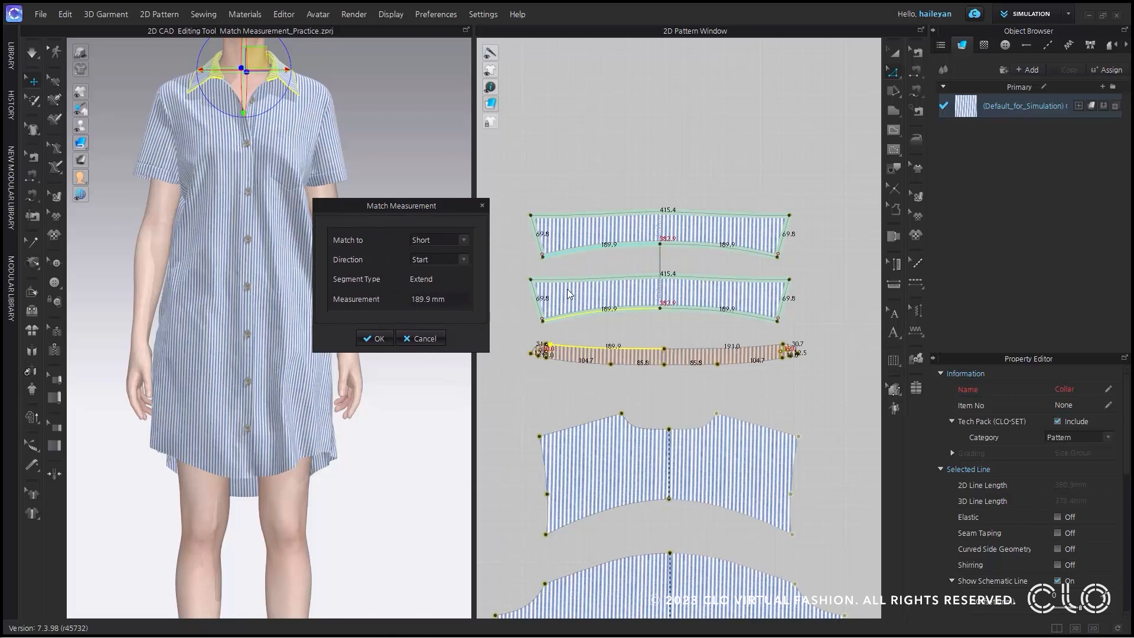
pyautogui.click(463, 239)
pyautogui.click(445, 251)
pyautogui.click(379, 338)
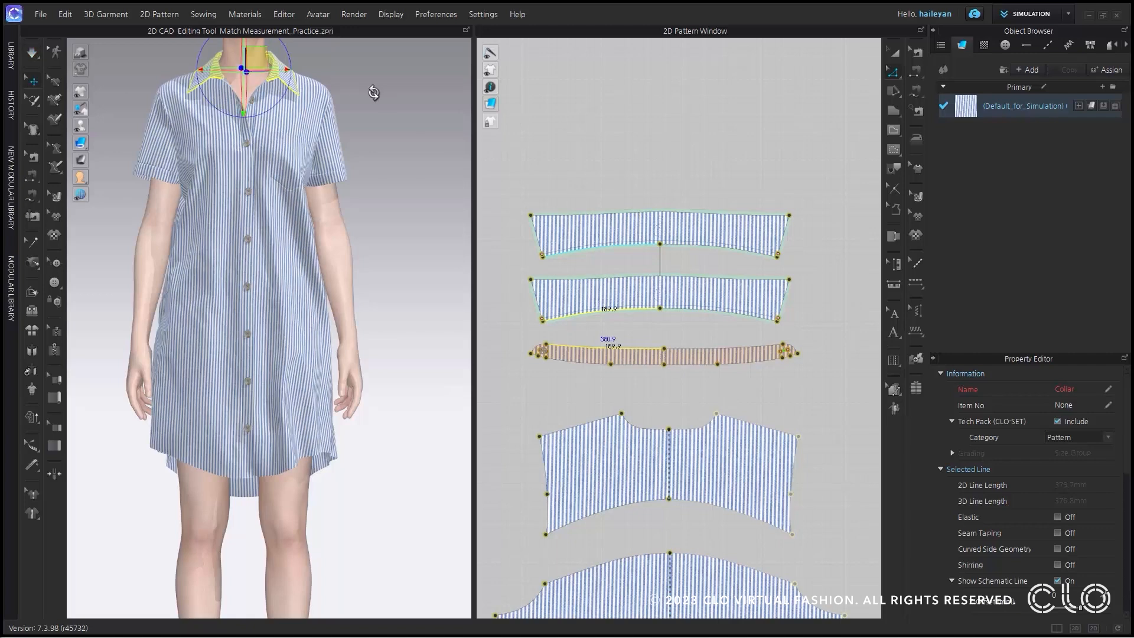
pyautogui.scroll(-6, 374, 158)
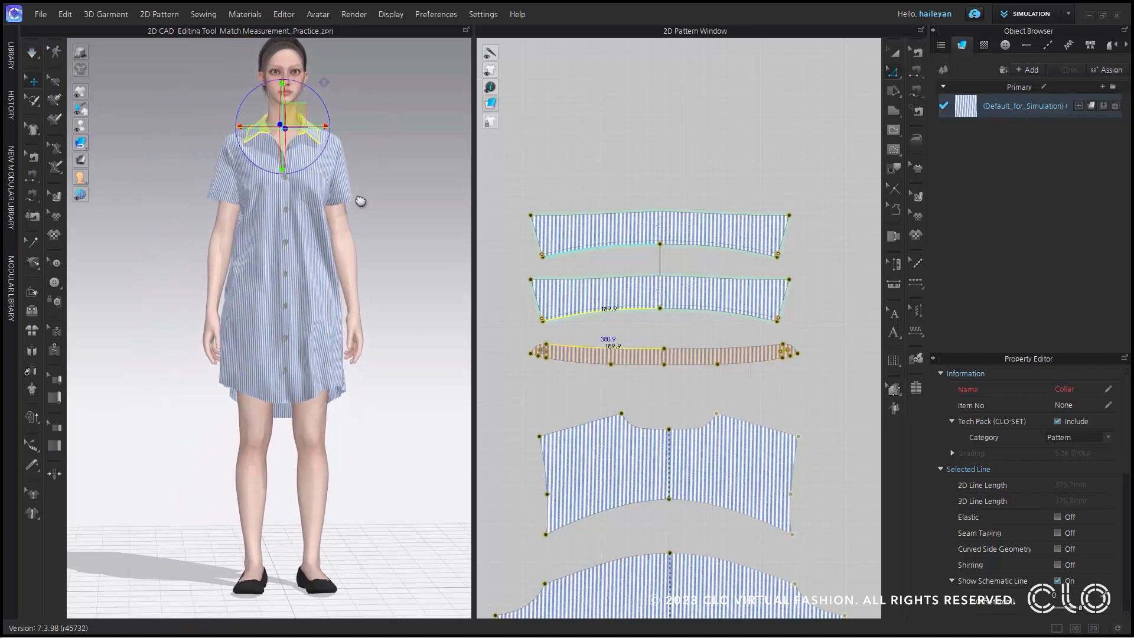
pyautogui.scroll(-2, 360, 202)
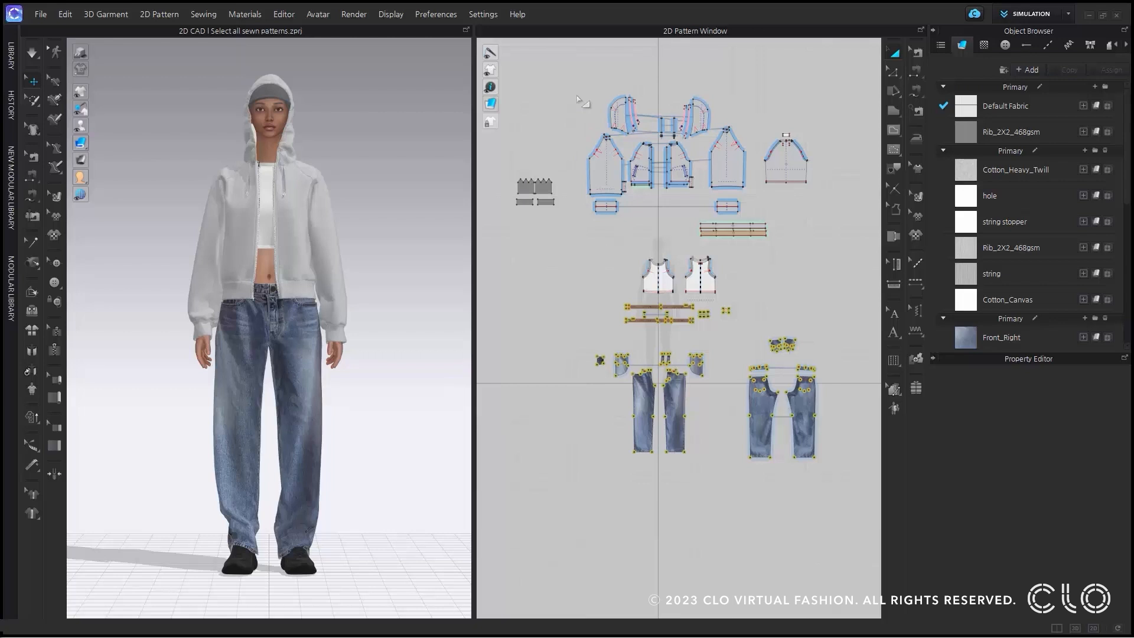
# Select the hoodie patterns as a group, clear the selection, and examine the Select All with Same Property options for a sleeve pattern.
pyautogui.moveTo(580, 75); pyautogui.dragTo(847, 248)
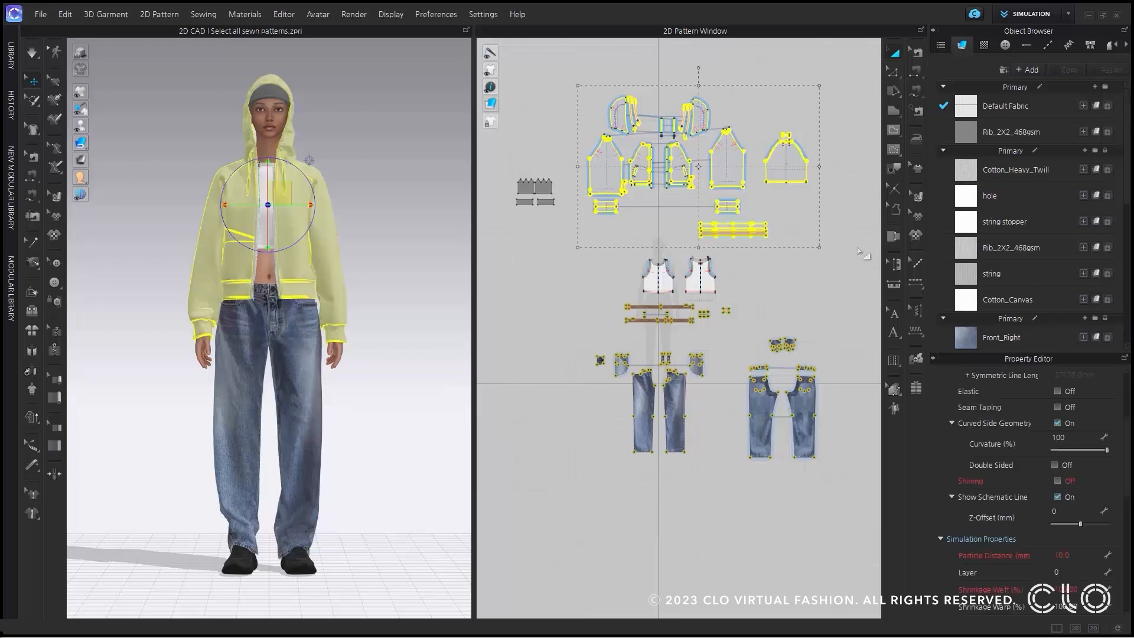
pyautogui.click(857, 265)
pyautogui.rightClick(612, 171)
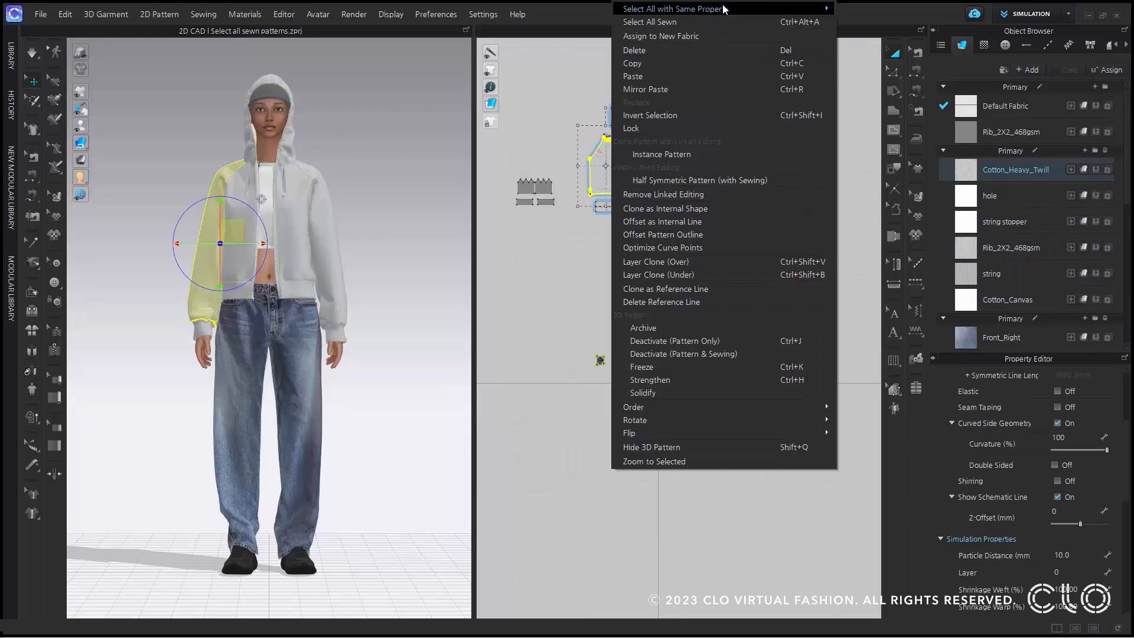
pyautogui.moveTo(726, 10)
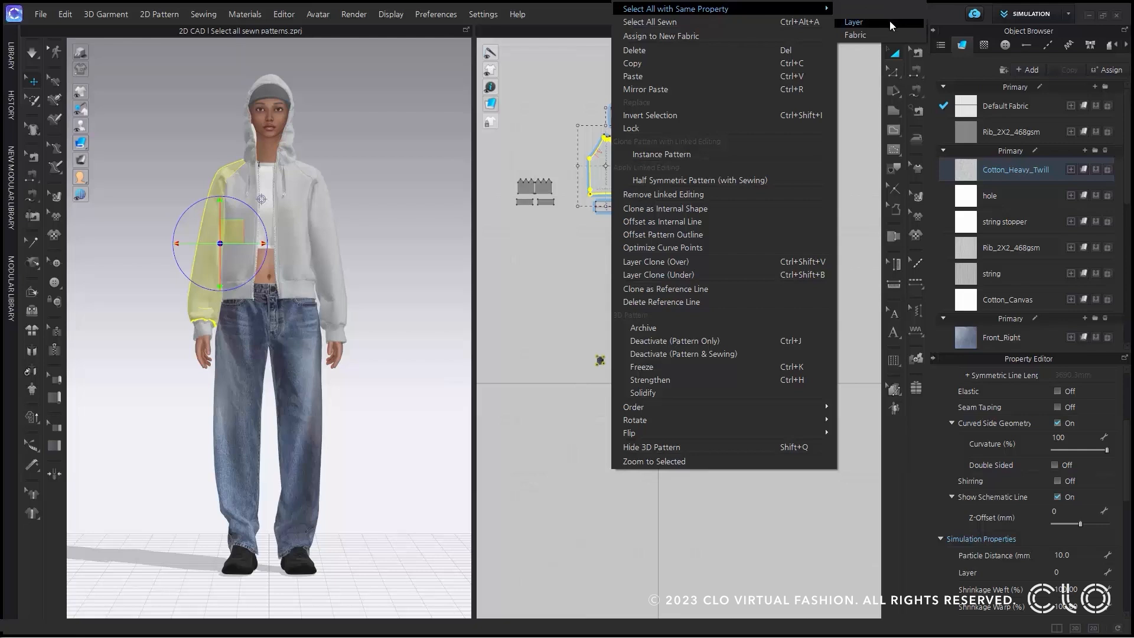
pyautogui.click(893, 39)
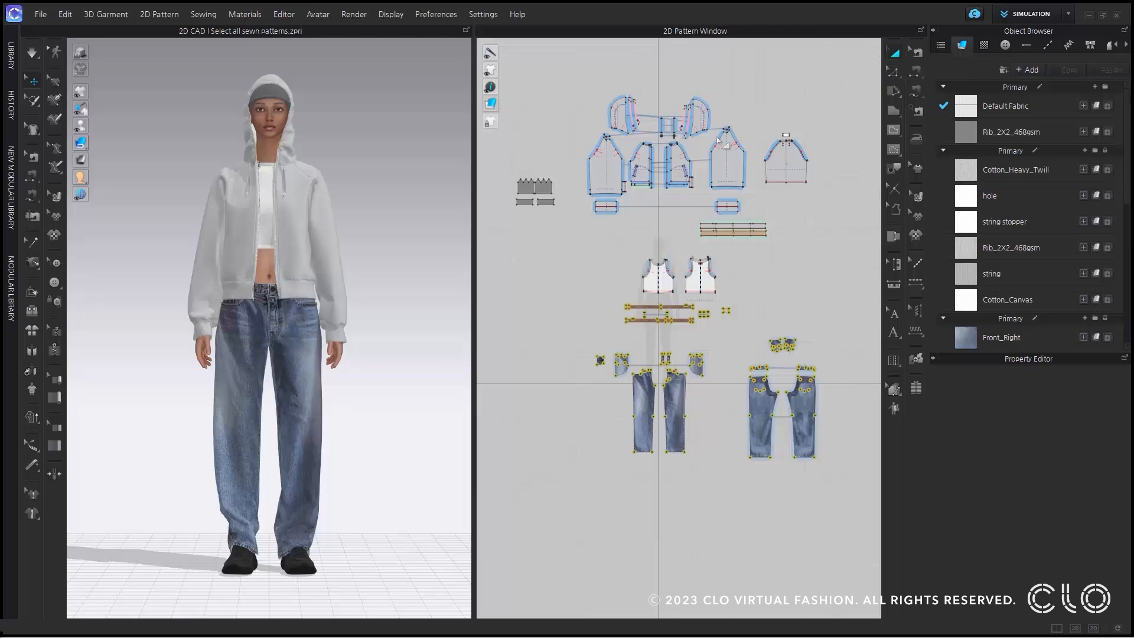
# Select every pattern sewn to one of the hoodie's front patterns with Select All Sewn.
pyautogui.scroll(4, 681, 160)
pyautogui.click(671, 155)
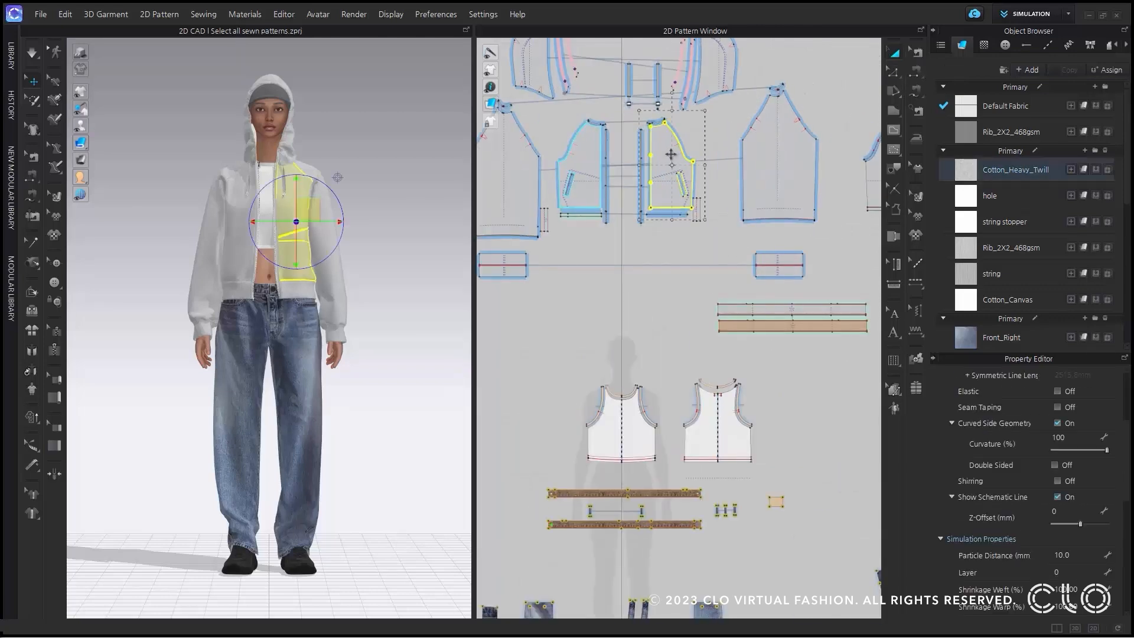
pyautogui.rightClick(672, 155)
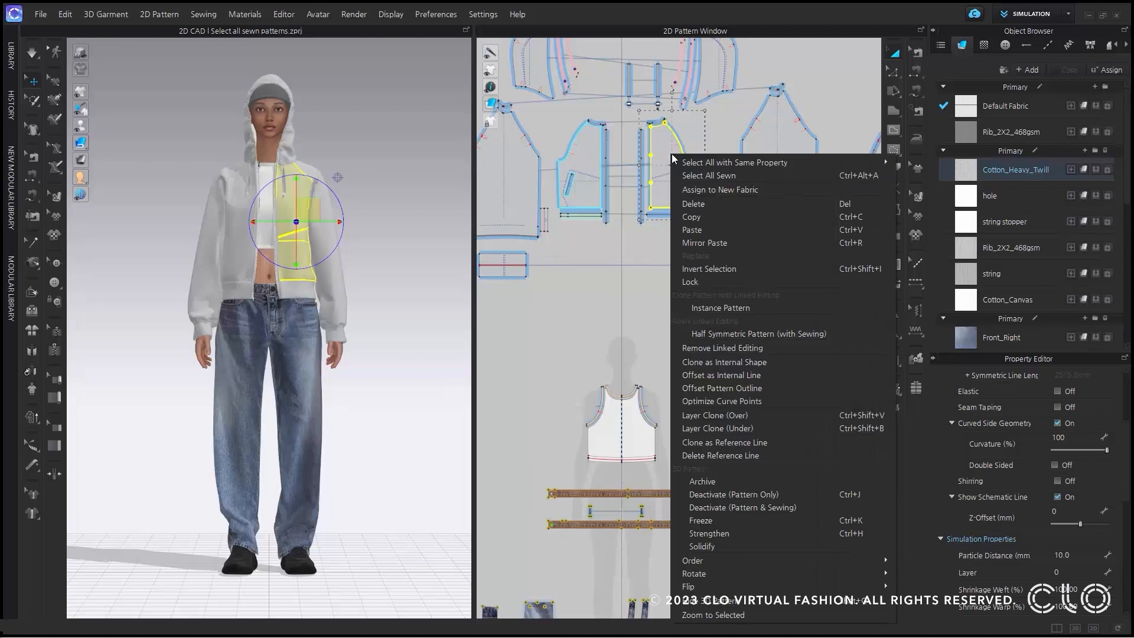
pyautogui.click(695, 177)
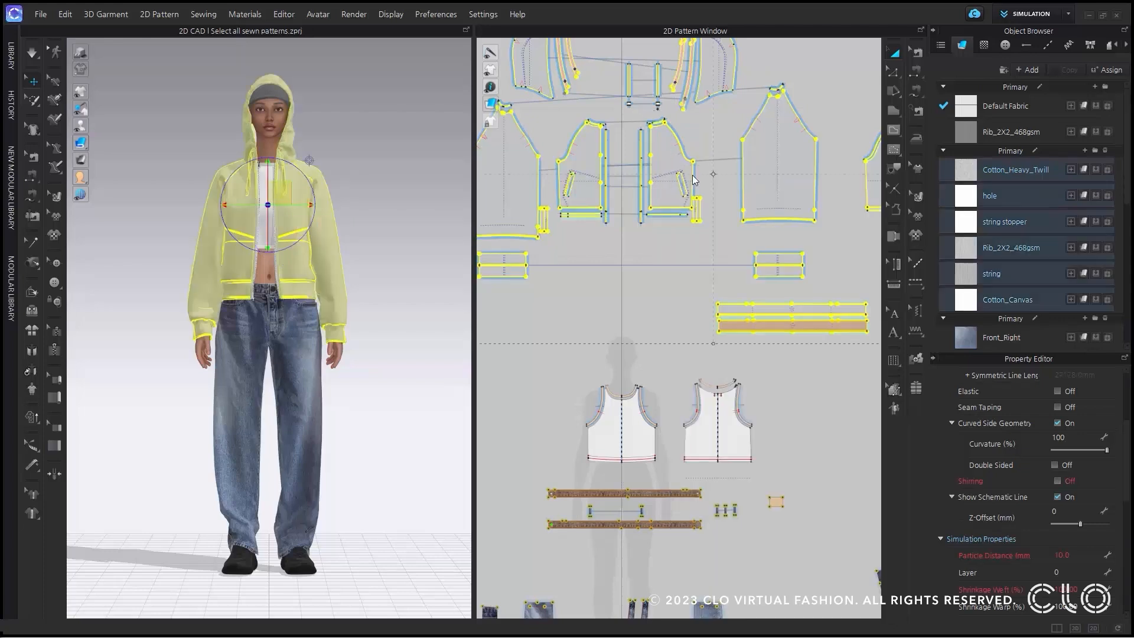
pyautogui.scroll(-6, 694, 180)
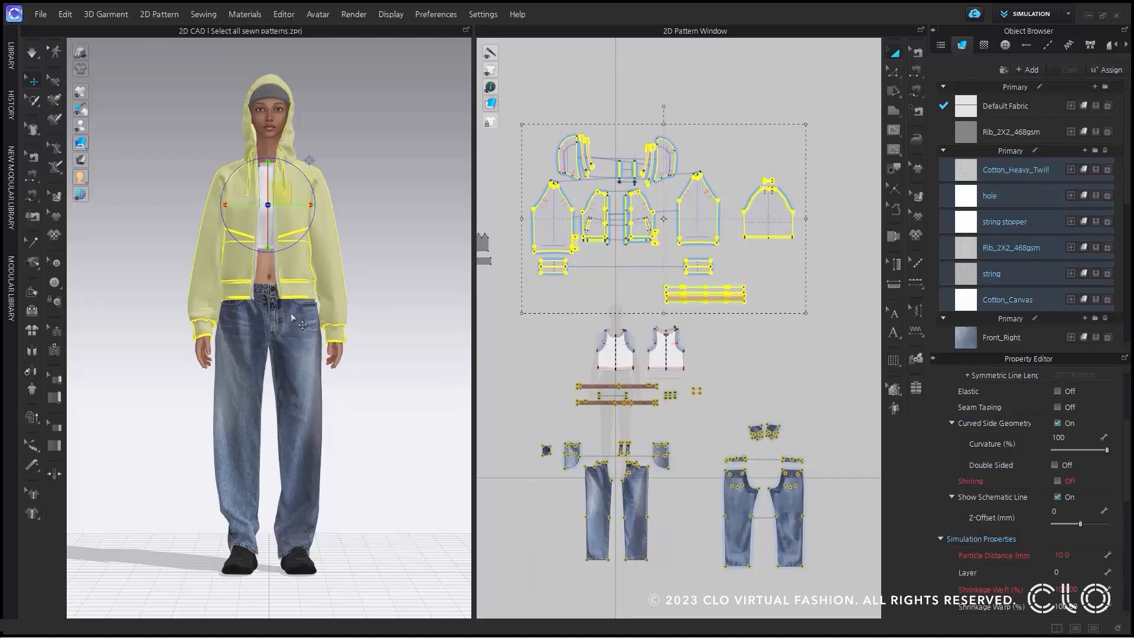
pyautogui.moveTo(169, 324)
pyautogui.mouseDown(button='right')
pyautogui.moveTo(392, 324)
pyautogui.moveTo(174, 323)
pyautogui.mouseUp(button='right')
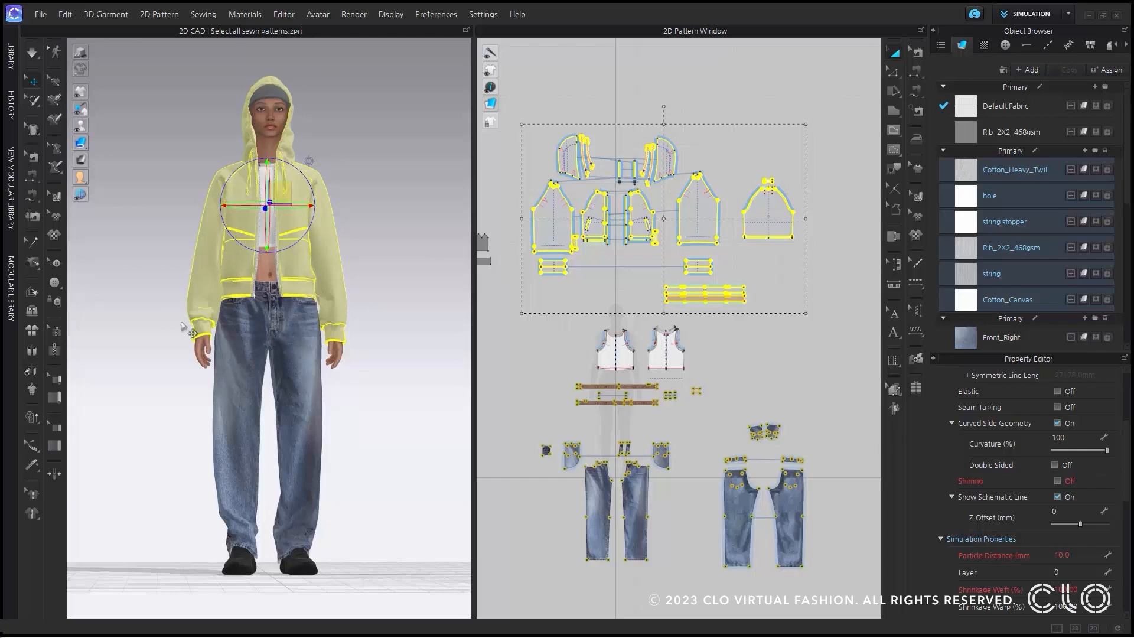
# Select all sewn patterns of the white tank top starting from its front pattern, and clear the selection.
pyautogui.click(611, 350)
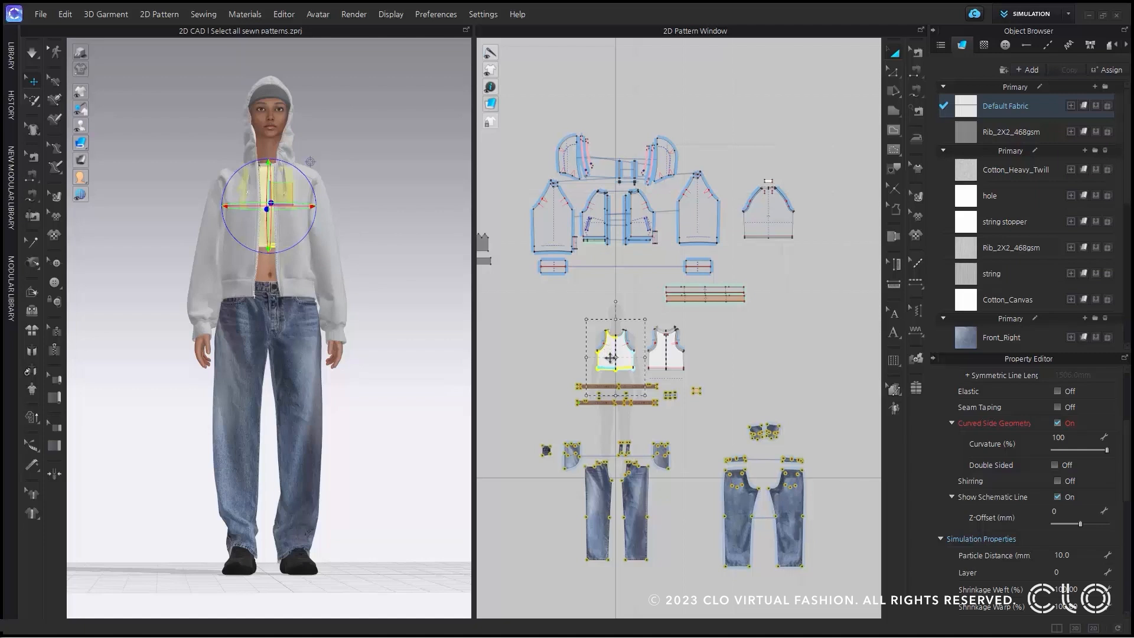
pyautogui.doubleClick(611, 358)
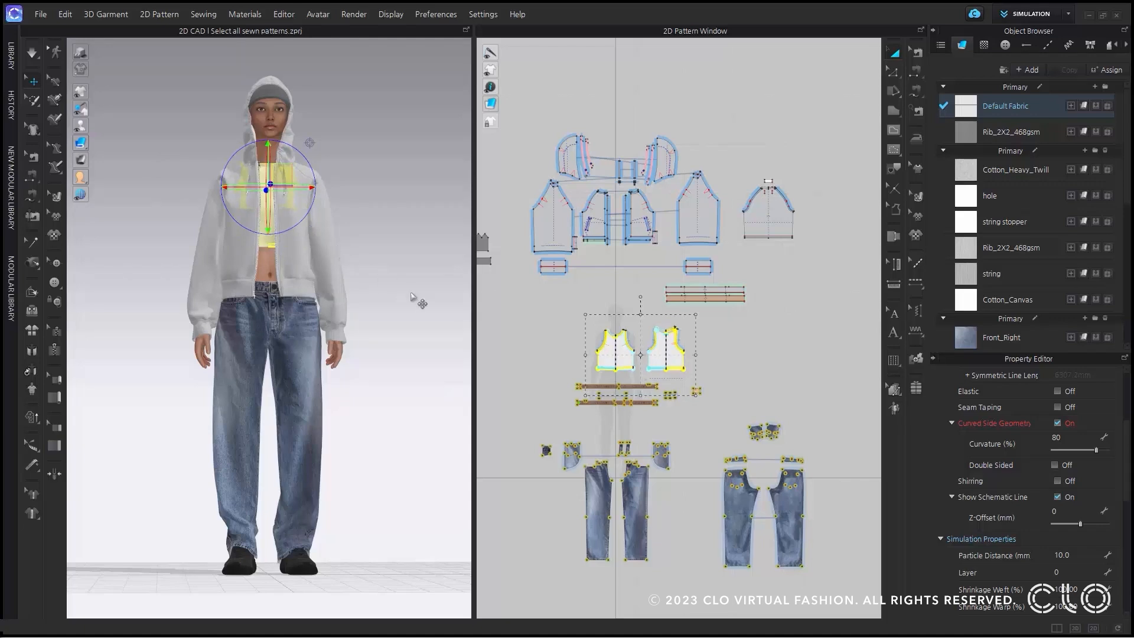
pyautogui.click(514, 495)
# Select all sewn patterns of the jeans from a front leg pattern in 2D, and again from the leg in 3D.
pyautogui.moveTo(661, 454); pyautogui.dragTo(659, 329, button='middle')
pyautogui.scroll(-3, 609, 304)
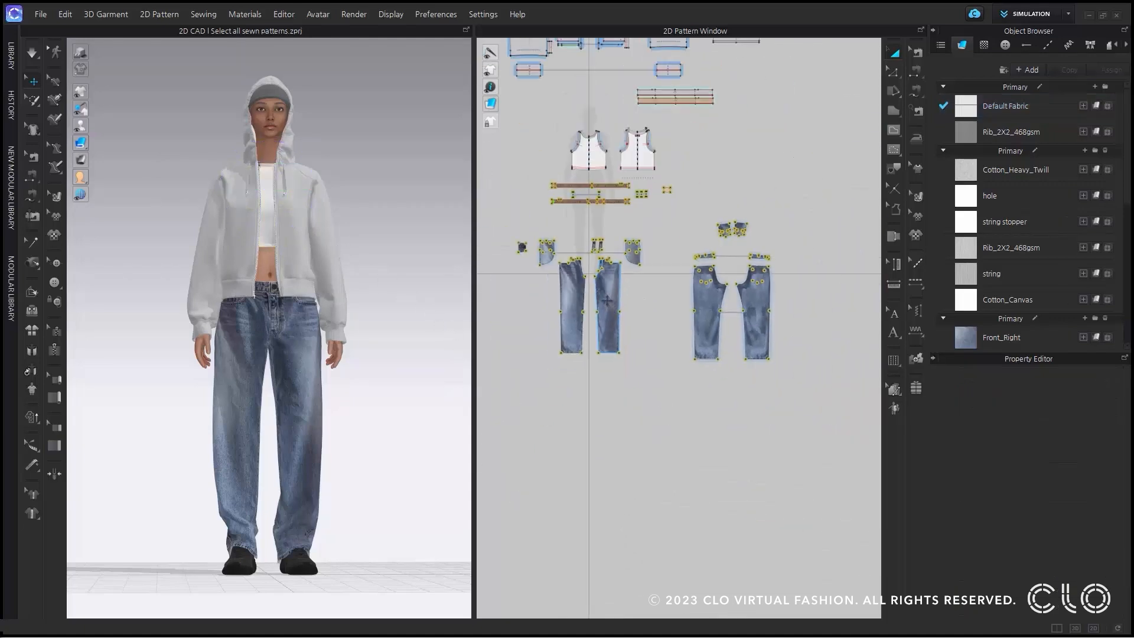
pyautogui.doubleClick(607, 301)
pyautogui.moveTo(317, 430); pyautogui.dragTo(178, 456, button='right')
pyautogui.click(322, 408)
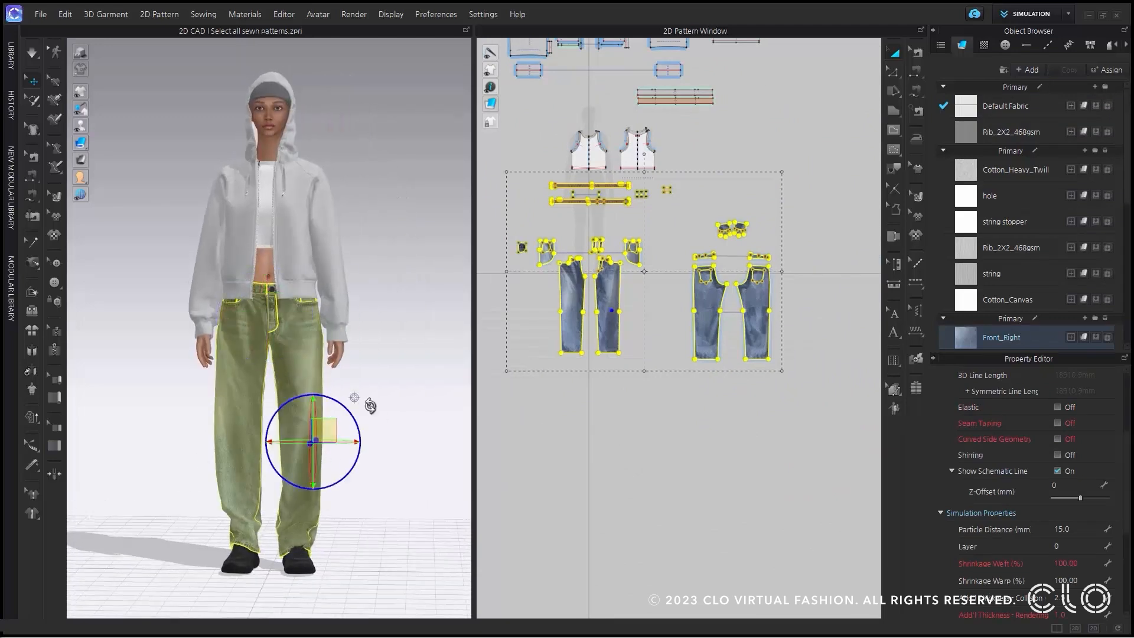
pyautogui.doubleClick(323, 409)
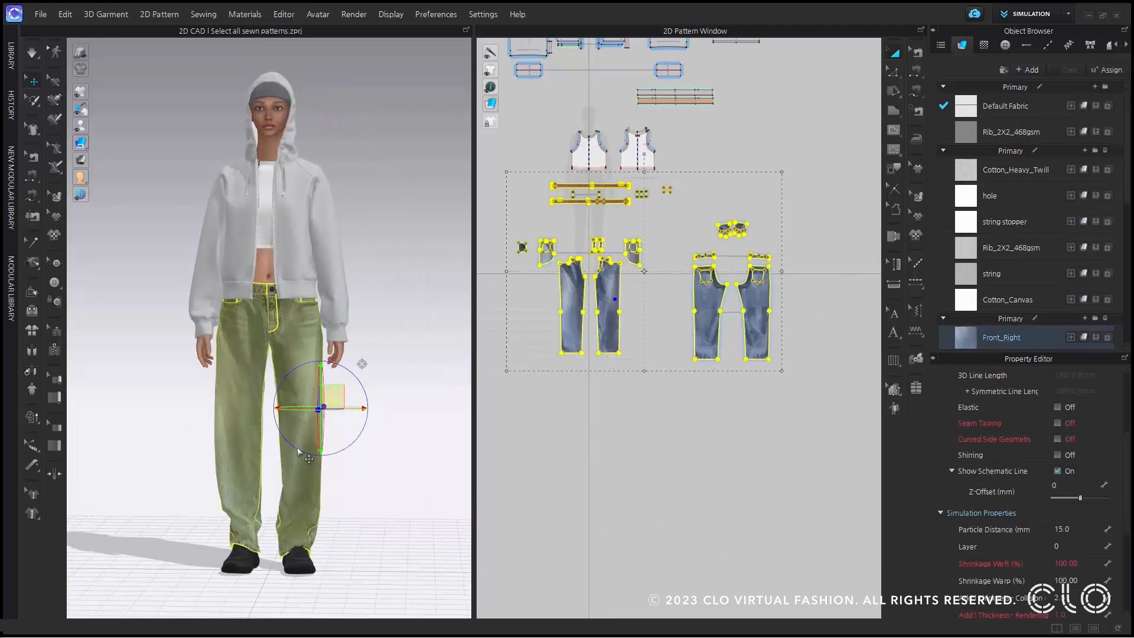
# Add all sewn patterns of the white tank top and the hoodie to the jeans selection, and clear the selection.
pyautogui.moveTo(609, 139); pyautogui.dragTo(655, 230, button='middle')
pyautogui.keyDown('shift'); pyautogui.doubleClick(629, 244); pyautogui.keyUp('shift')
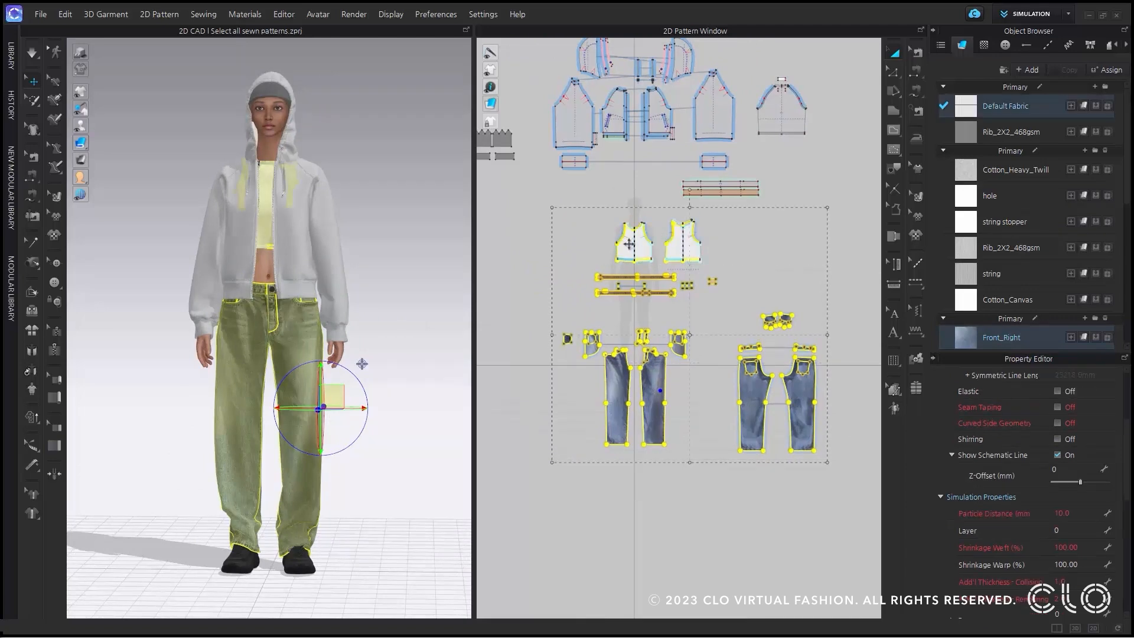
pyautogui.keyDown('shift'); pyautogui.doubleClick(573, 124); pyautogui.keyUp('shift')
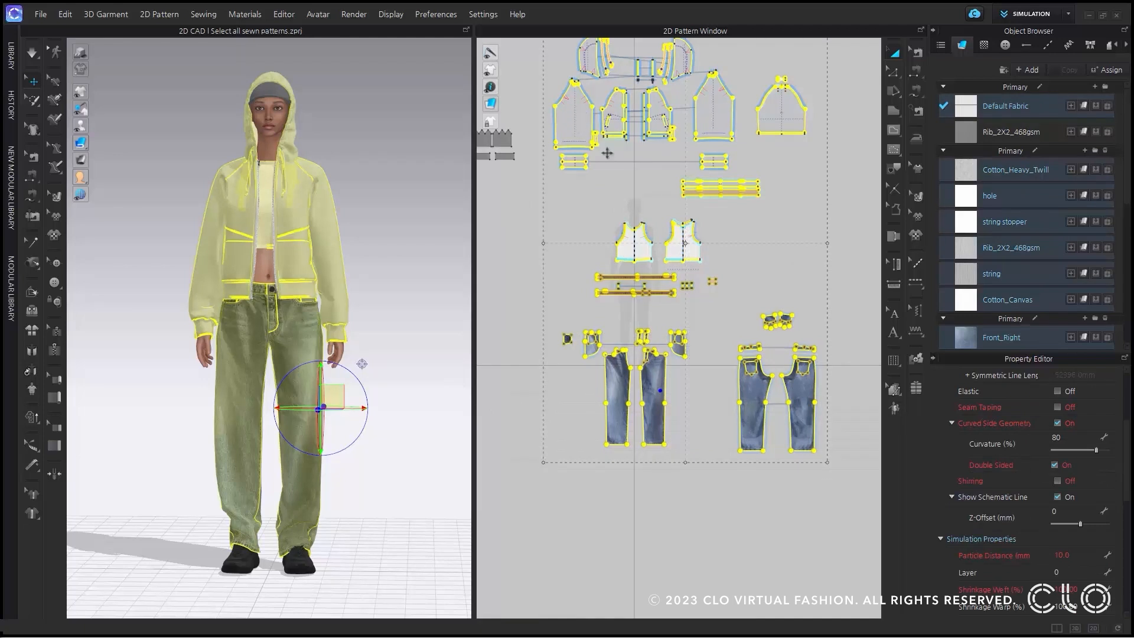
pyautogui.scroll(-3, 644, 229)
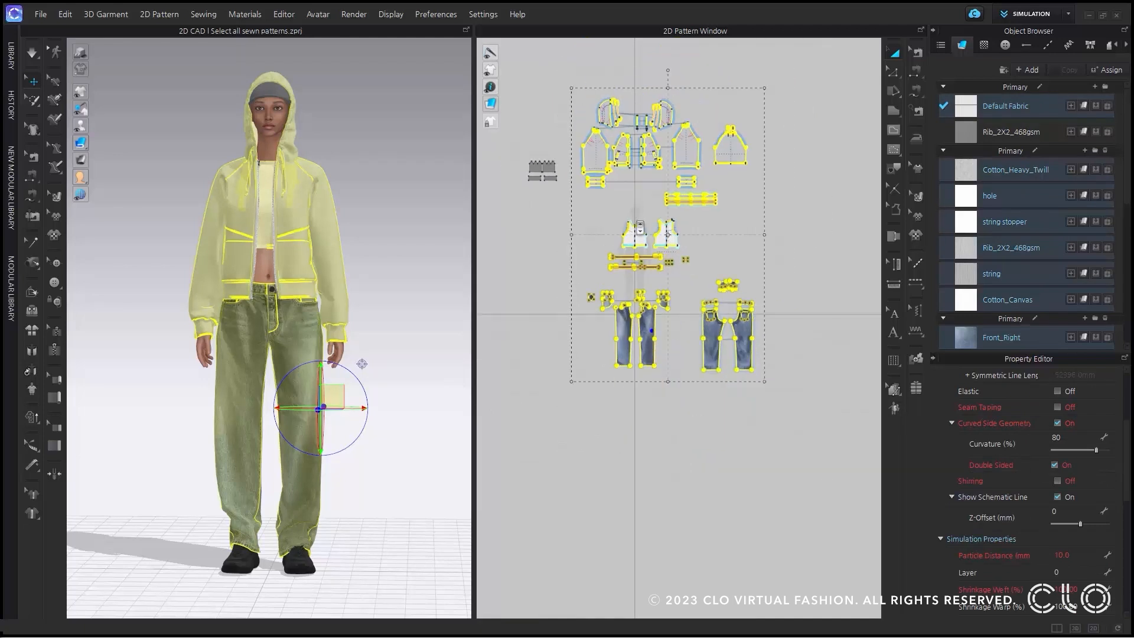
pyautogui.click(537, 271)
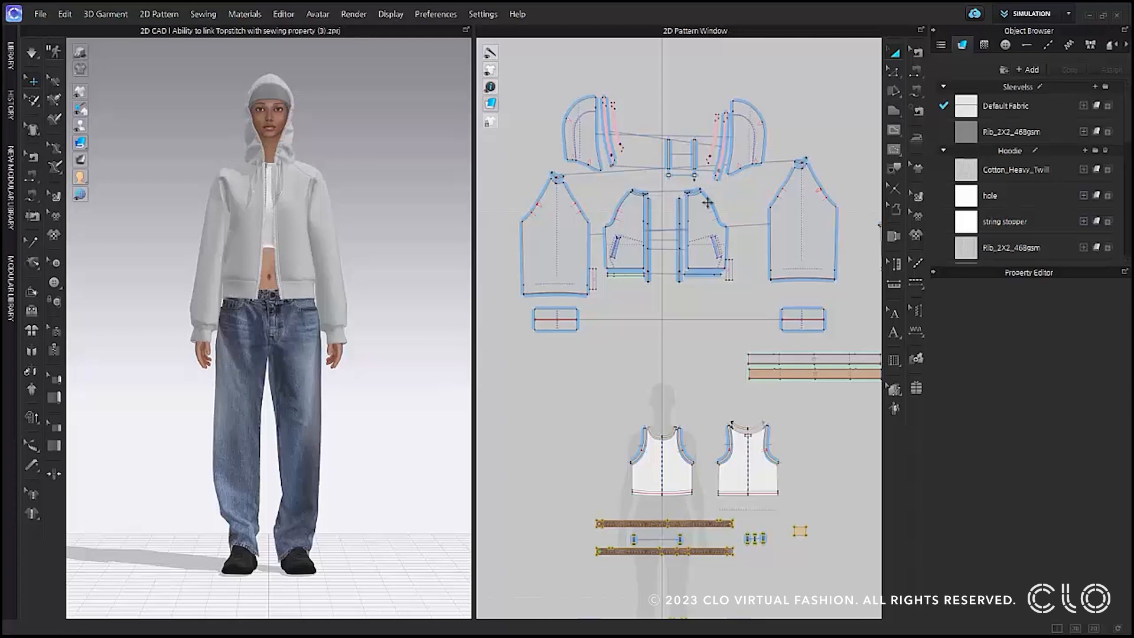
# With Edit Sewing, turn on Topstitch for the seam along the center front edge of the hoodie's front pattern.
pyautogui.click(913, 58)
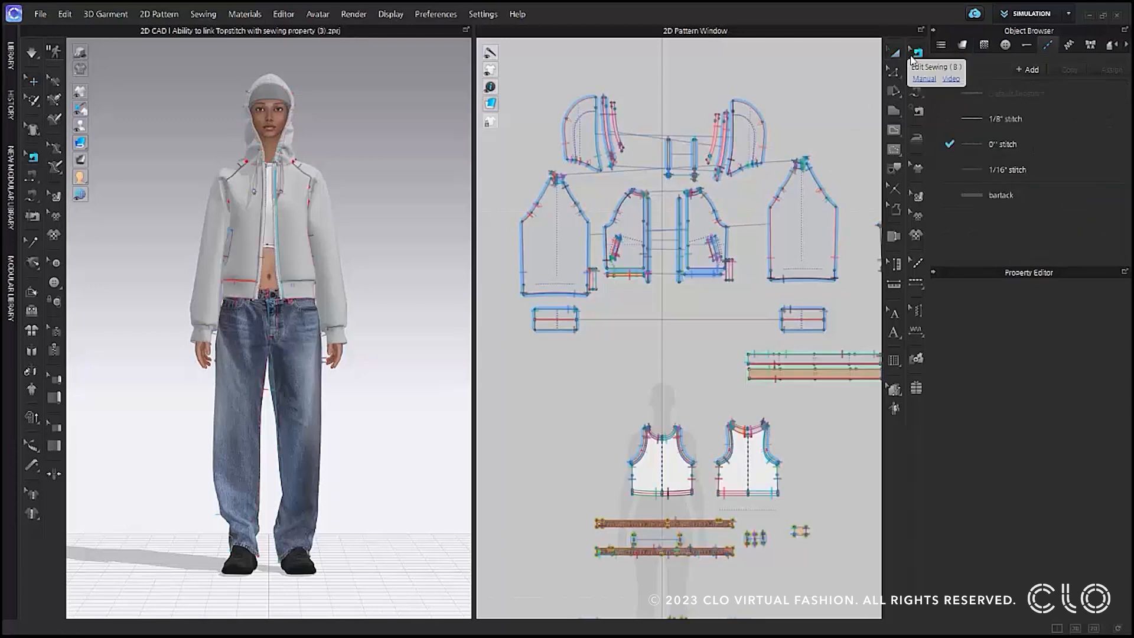
pyautogui.scroll(5, 703, 213)
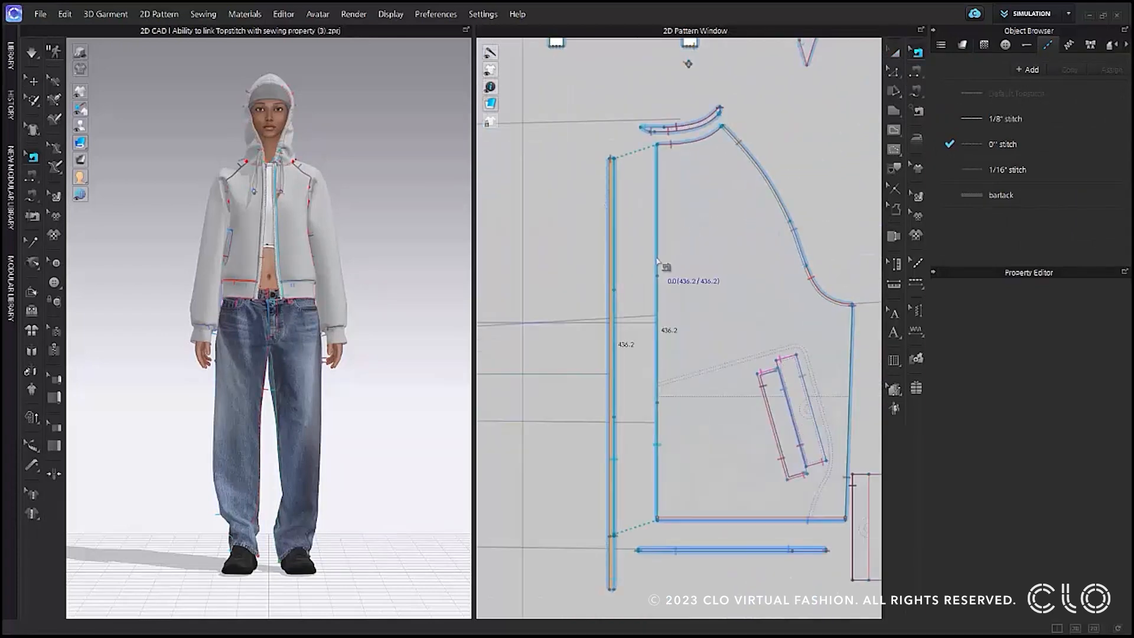
pyautogui.click(658, 263)
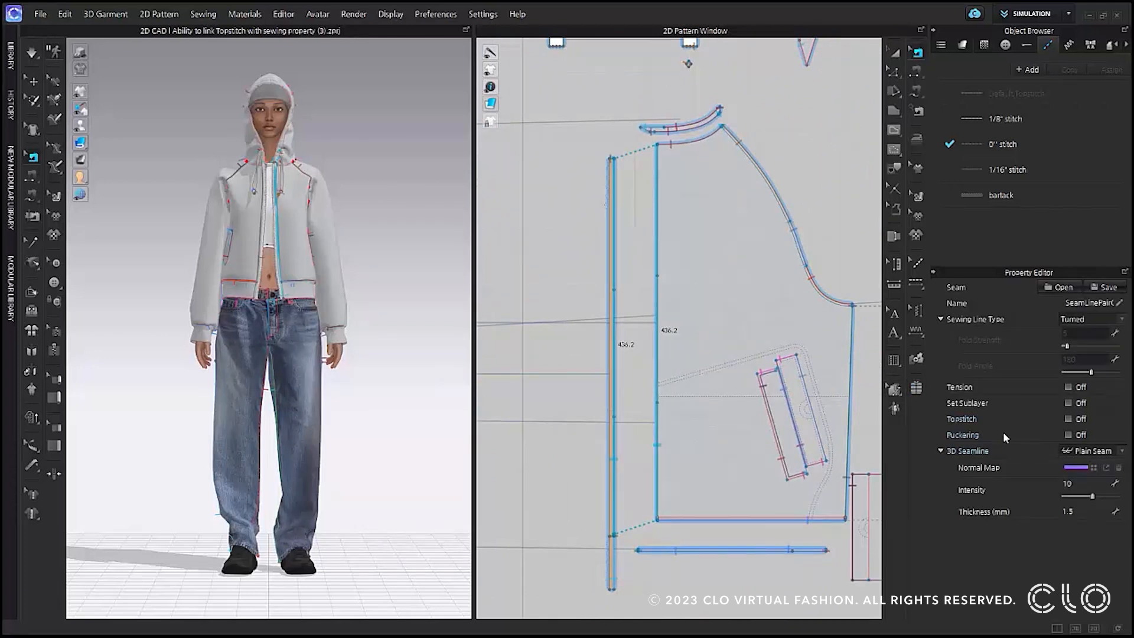
pyautogui.click(1074, 417)
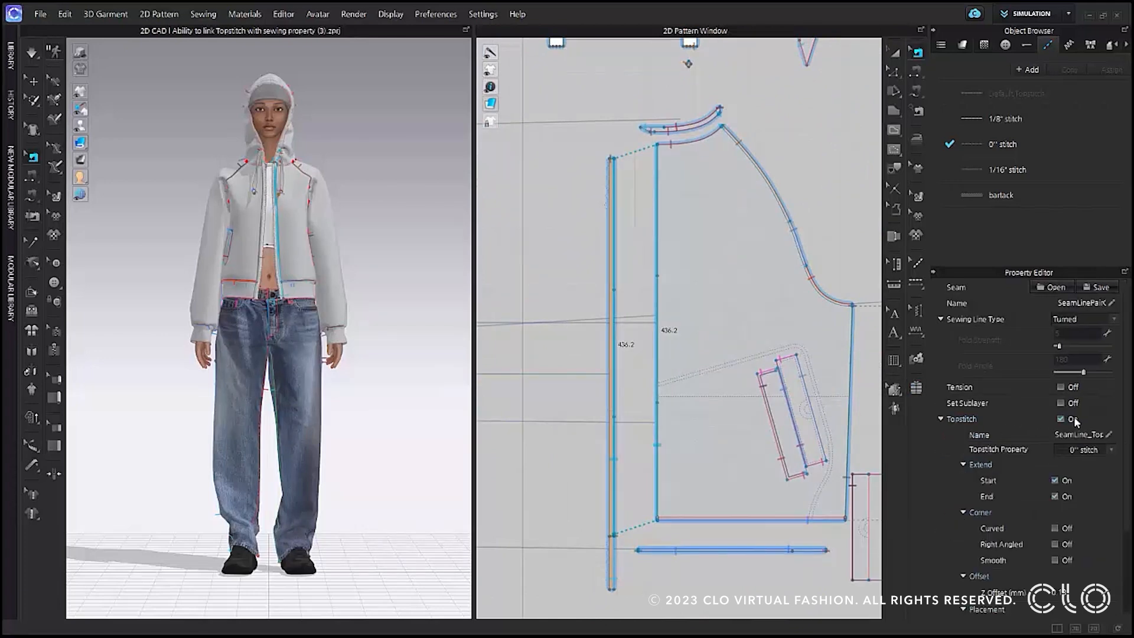
pyautogui.scroll(-1, 1075, 417)
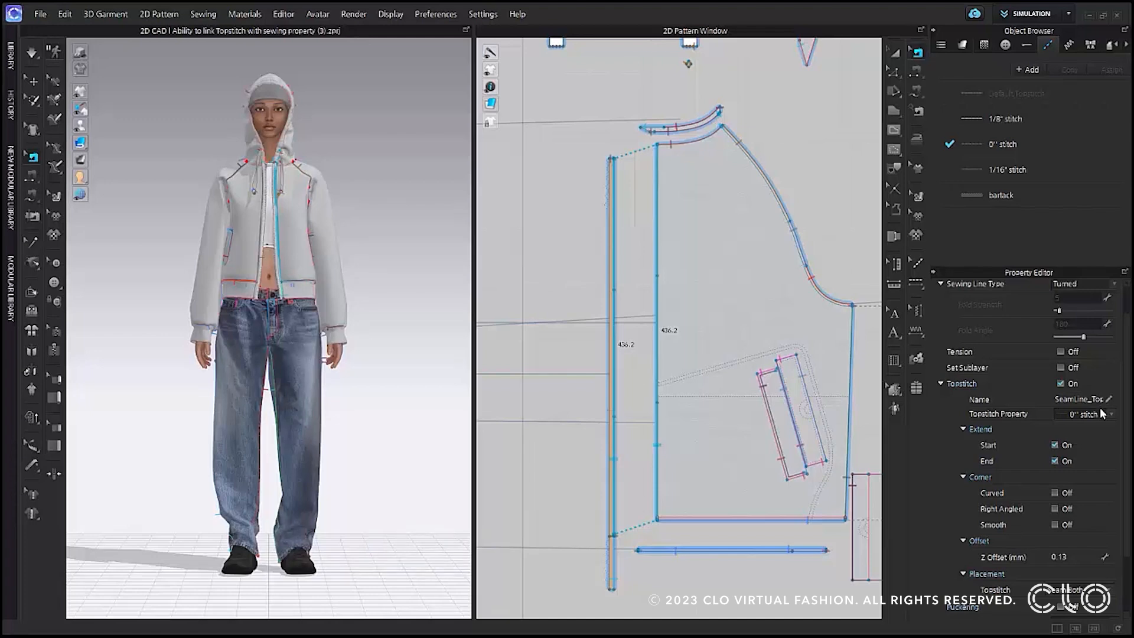
# Examine the properties of the 0" stitch and the topstitch property options available for the center front seam.
pyautogui.click(1078, 150)
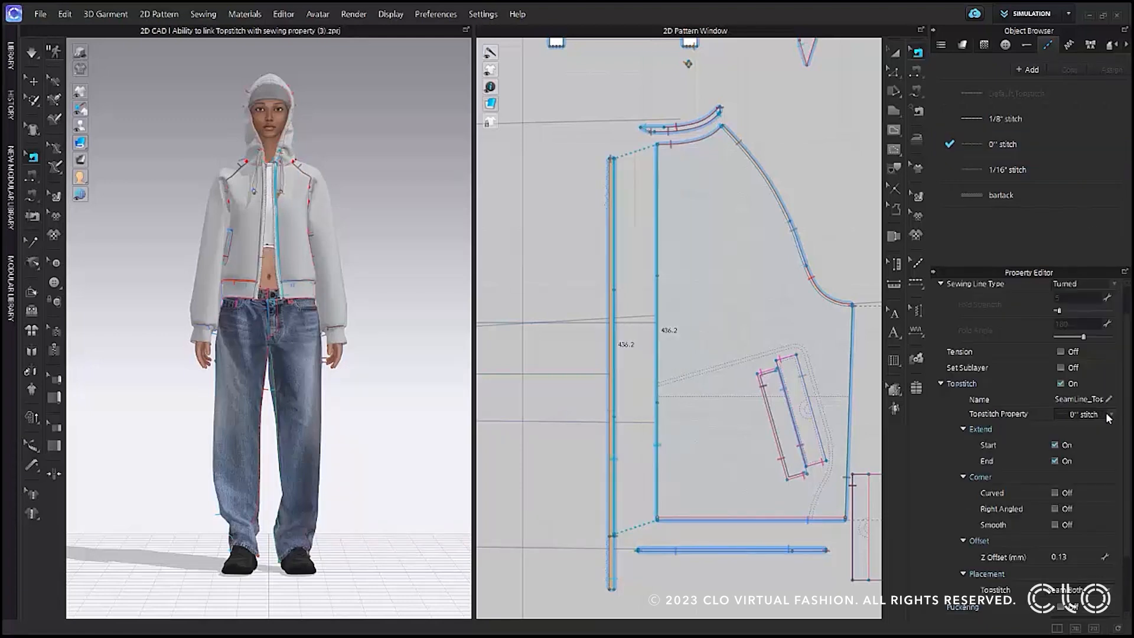
pyautogui.click(1111, 414)
pyautogui.click(1110, 434)
pyautogui.click(1112, 415)
pyautogui.click(1105, 444)
pyautogui.scroll(-10, 1088, 544)
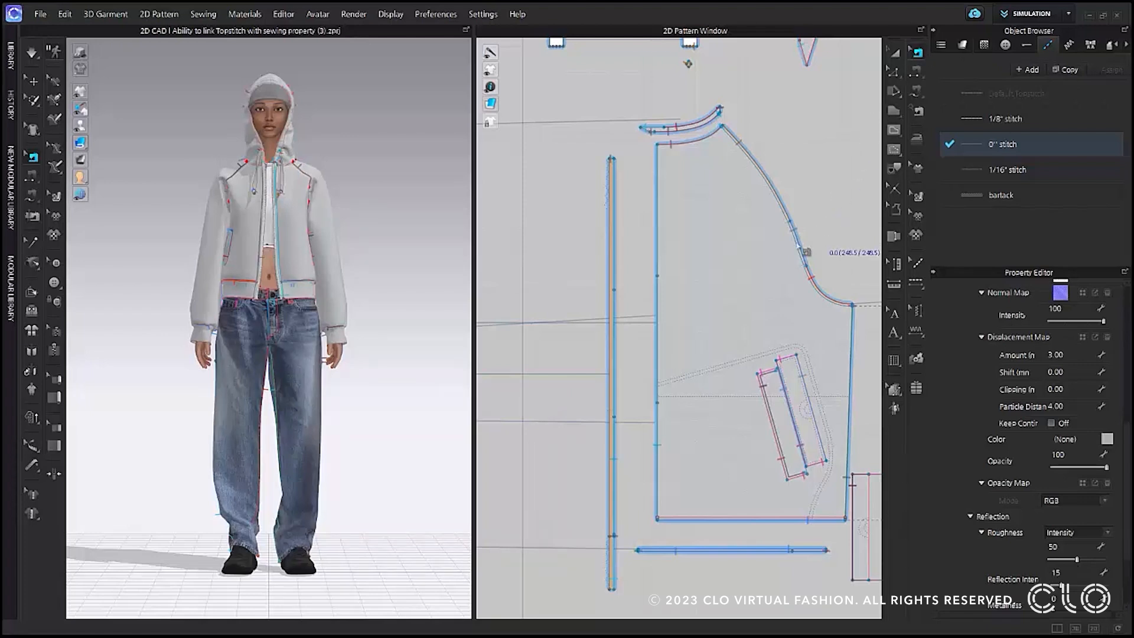
# Turn on Puckering for the hoodie's center front seam, set its property to Hoodie Puckering, and inspect the zipper edge in 3D.
pyautogui.click(660, 272)
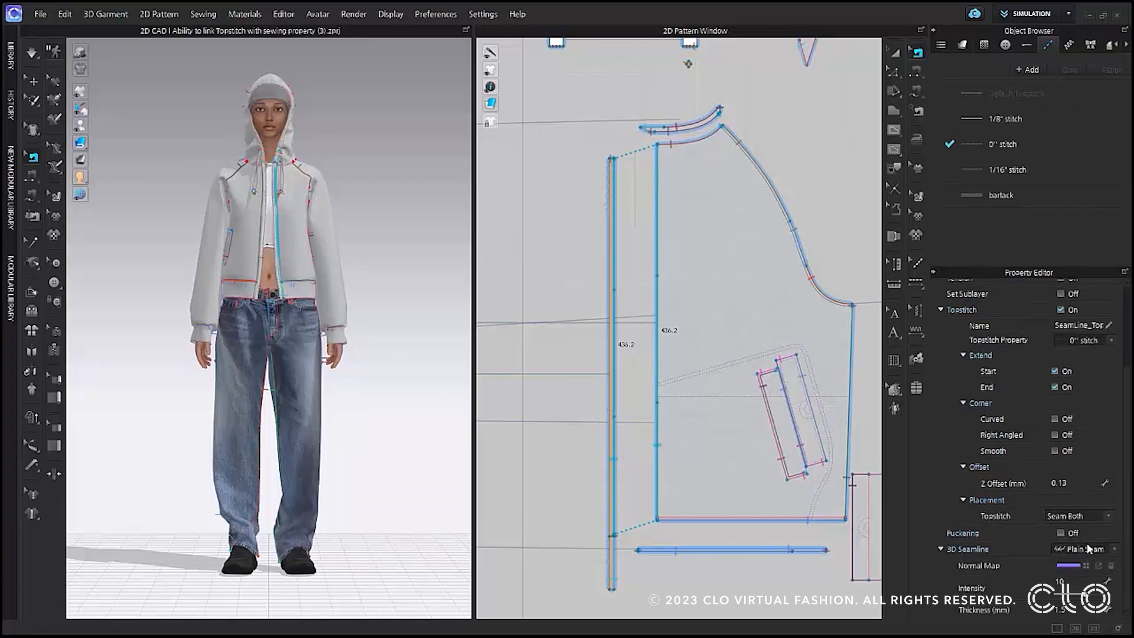
pyautogui.click(1061, 534)
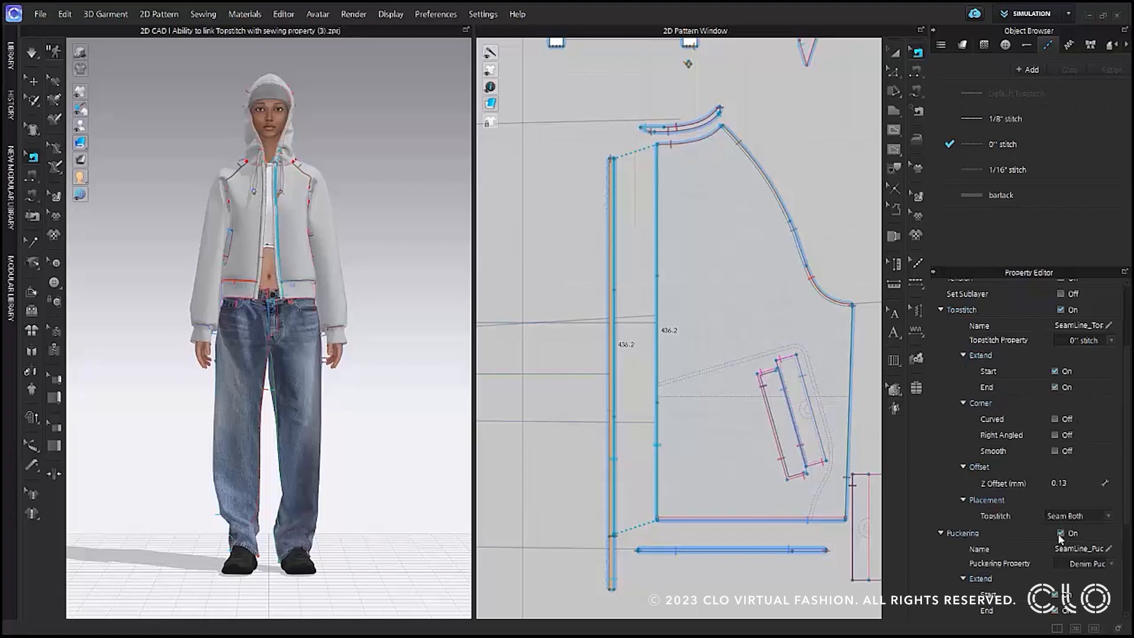
pyautogui.scroll(-5, 1058, 534)
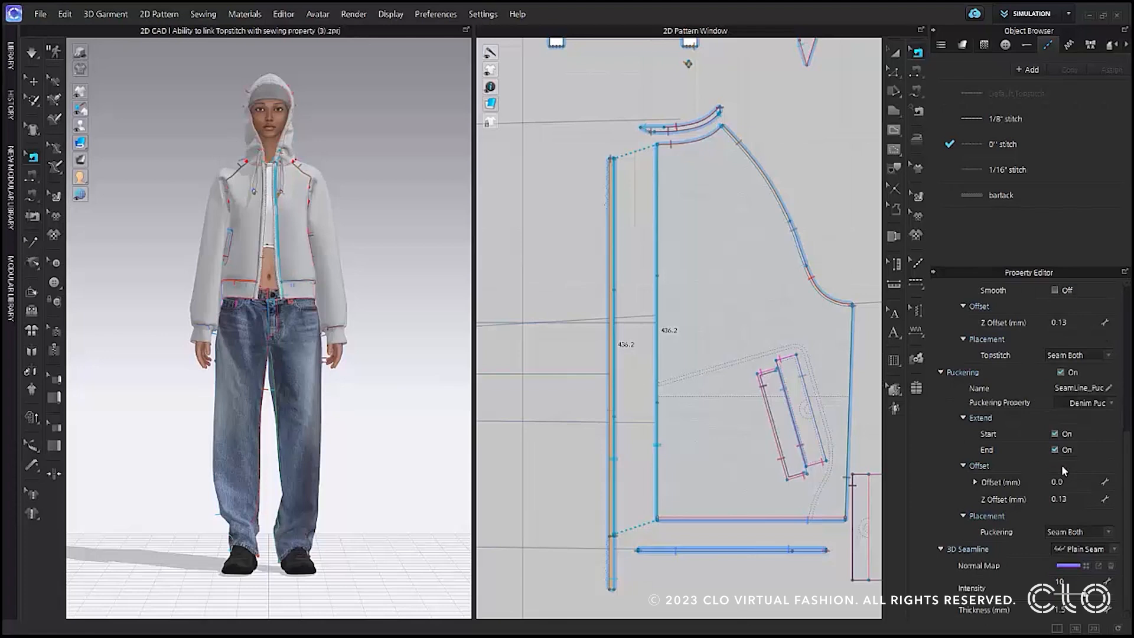
pyautogui.click(1071, 44)
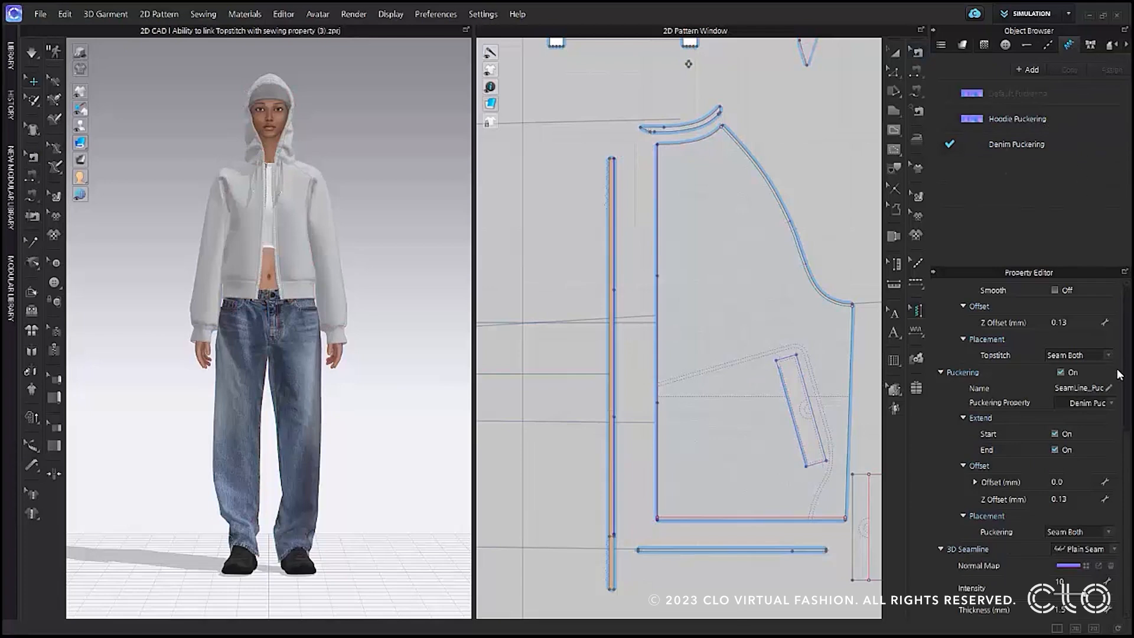
pyautogui.click(1111, 404)
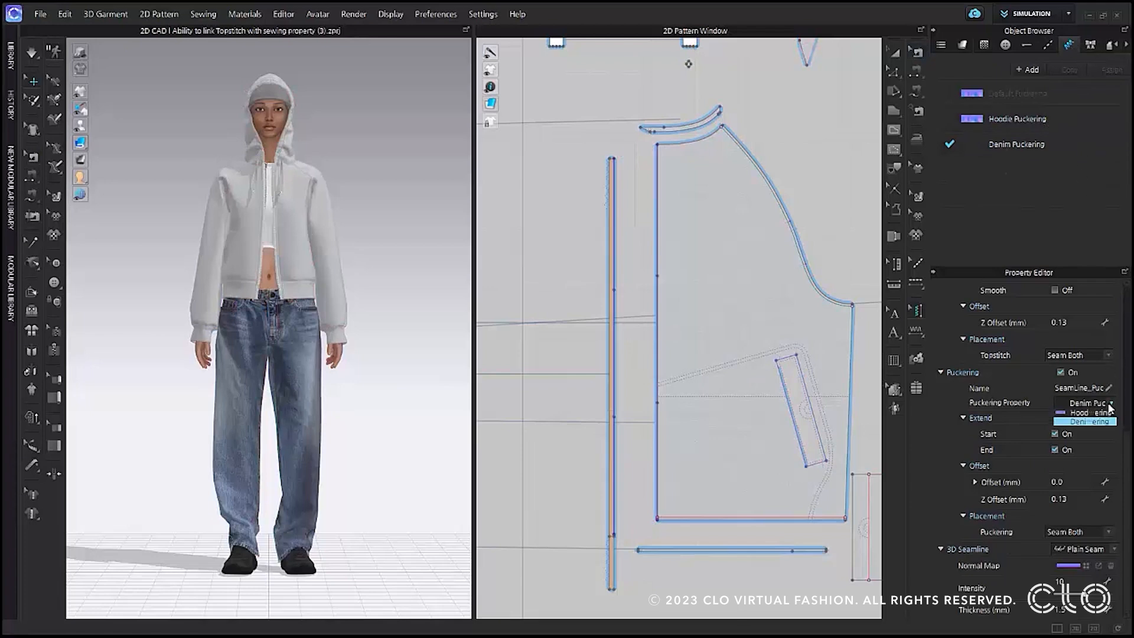
pyautogui.click(1100, 430)
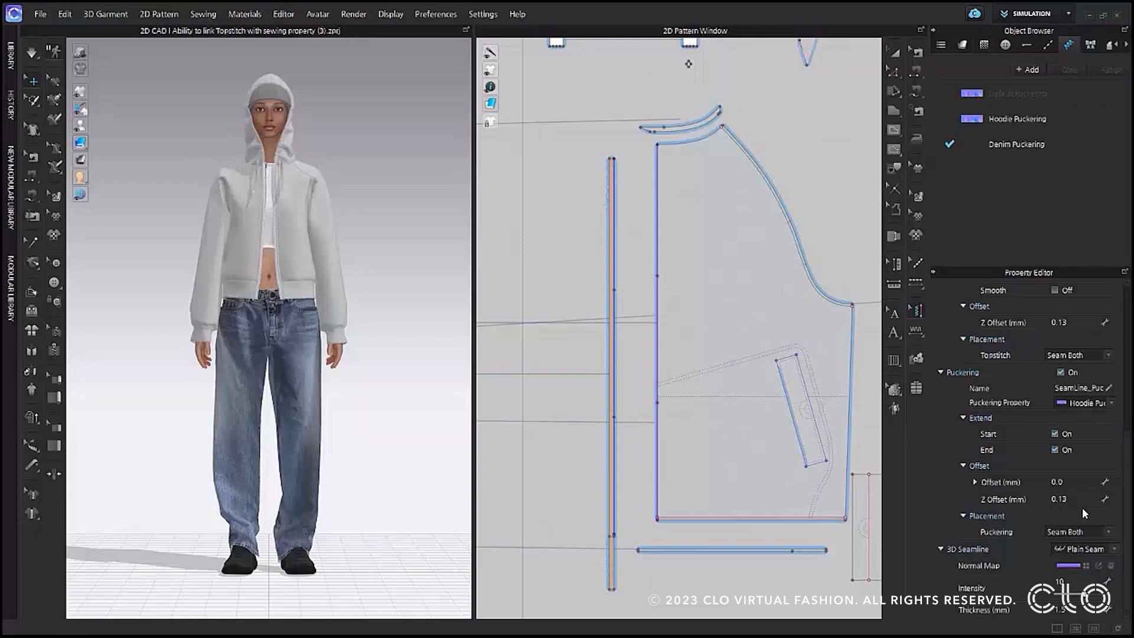
pyautogui.scroll(5, 363, 389)
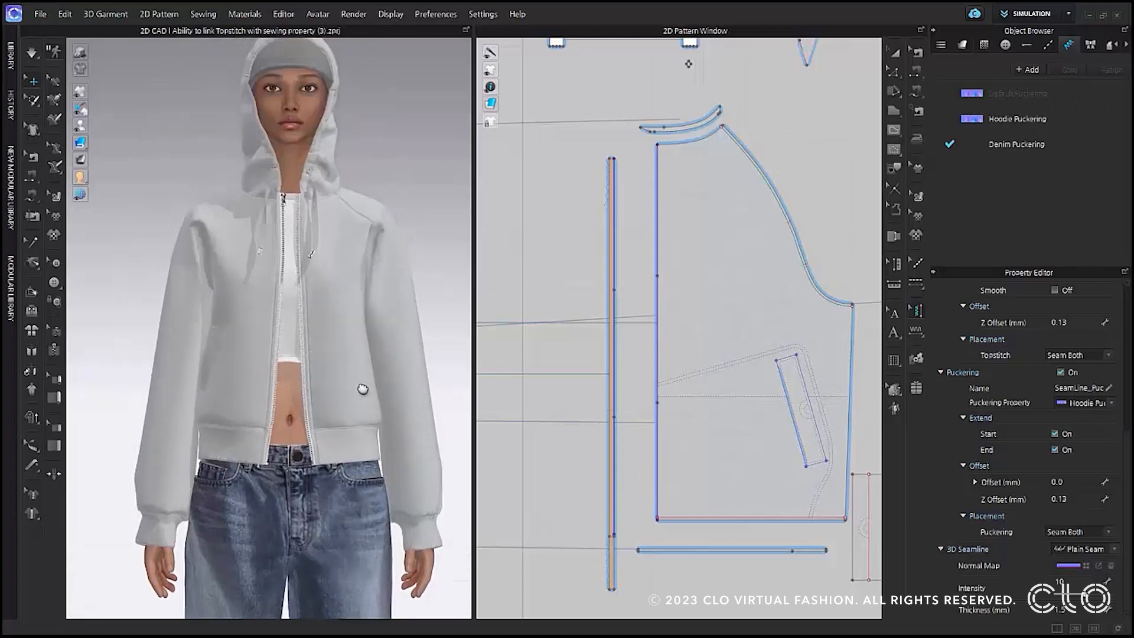
pyautogui.scroll(6, 362, 389)
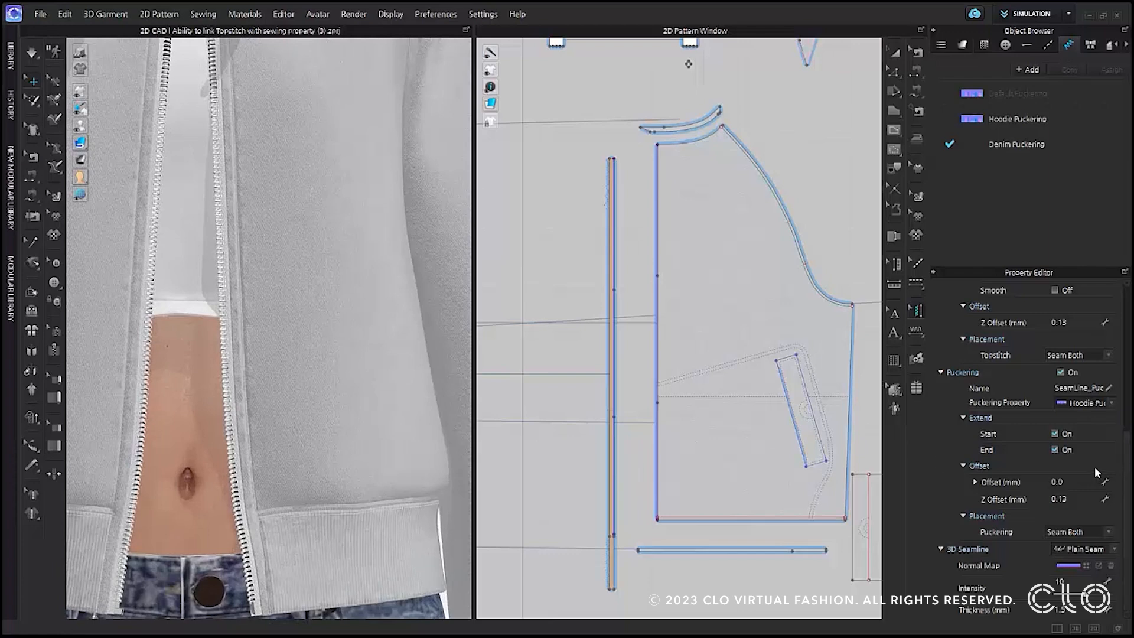
# Save the center front seam's settings as a sewing style preset file named Seamline.
pyautogui.scroll(5, 1095, 459)
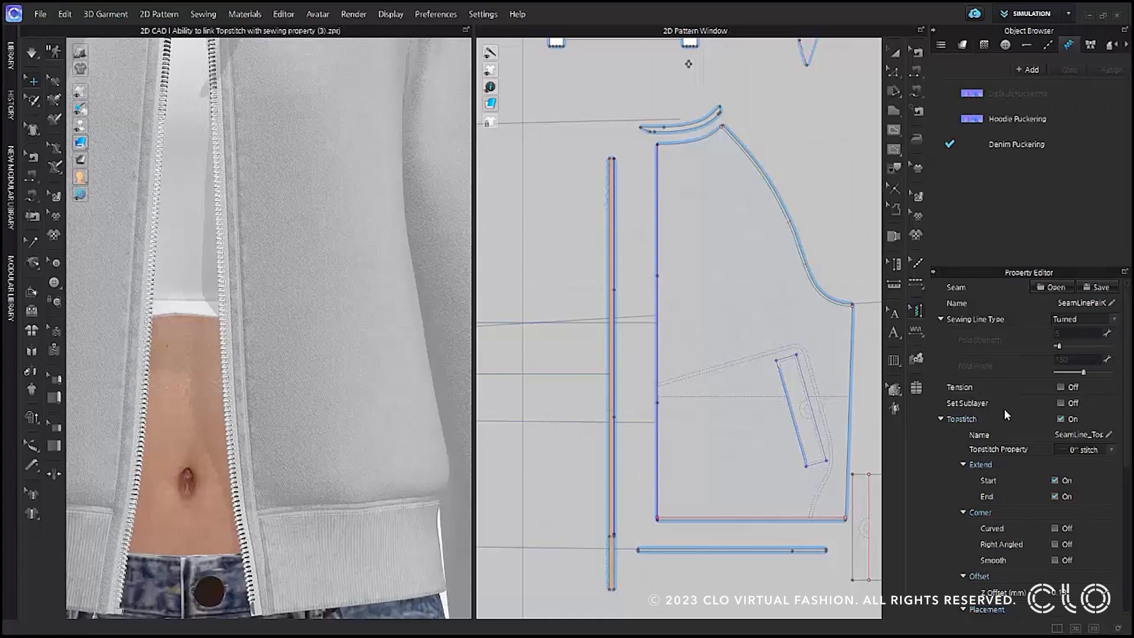
pyautogui.scroll(-7, 1004, 409)
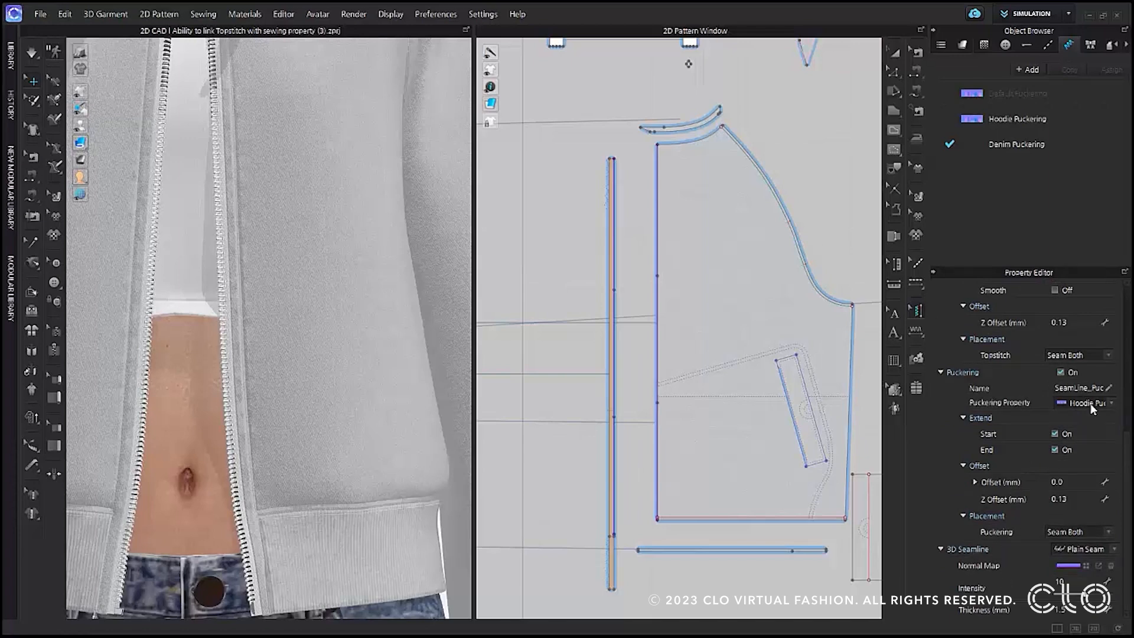
pyautogui.scroll(7, 1091, 404)
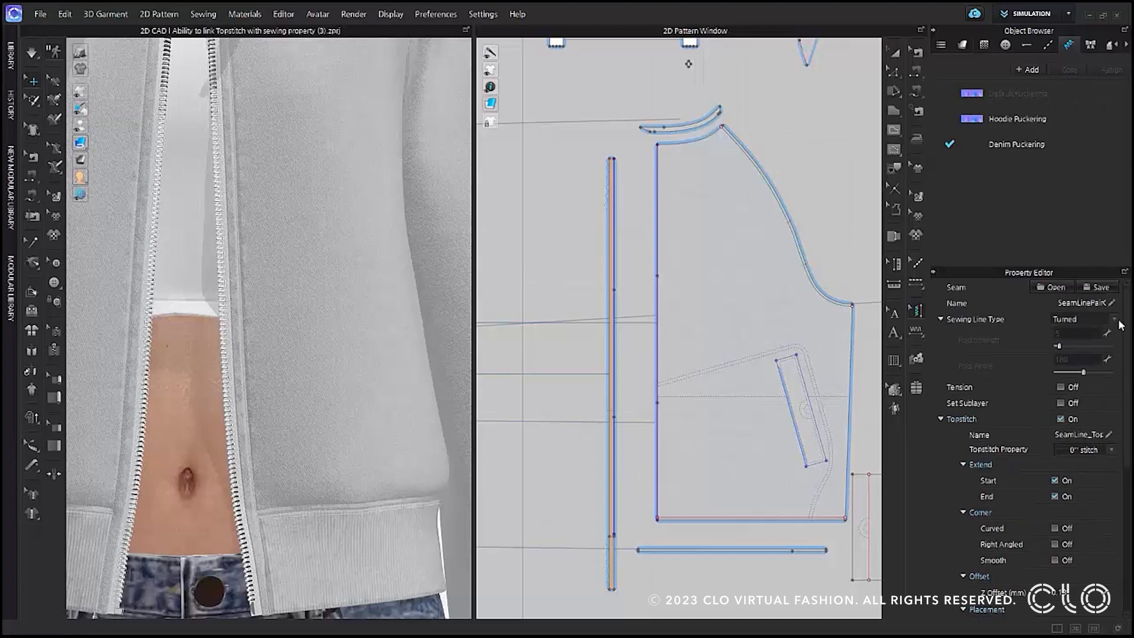
pyautogui.click(1111, 288)
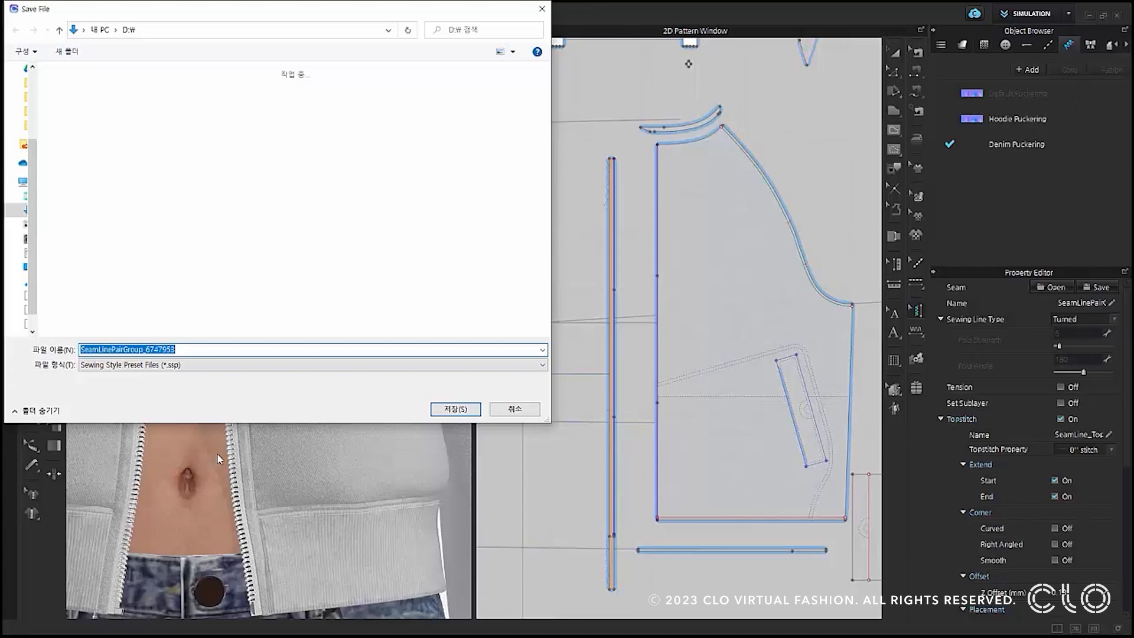
pyautogui.write('To')
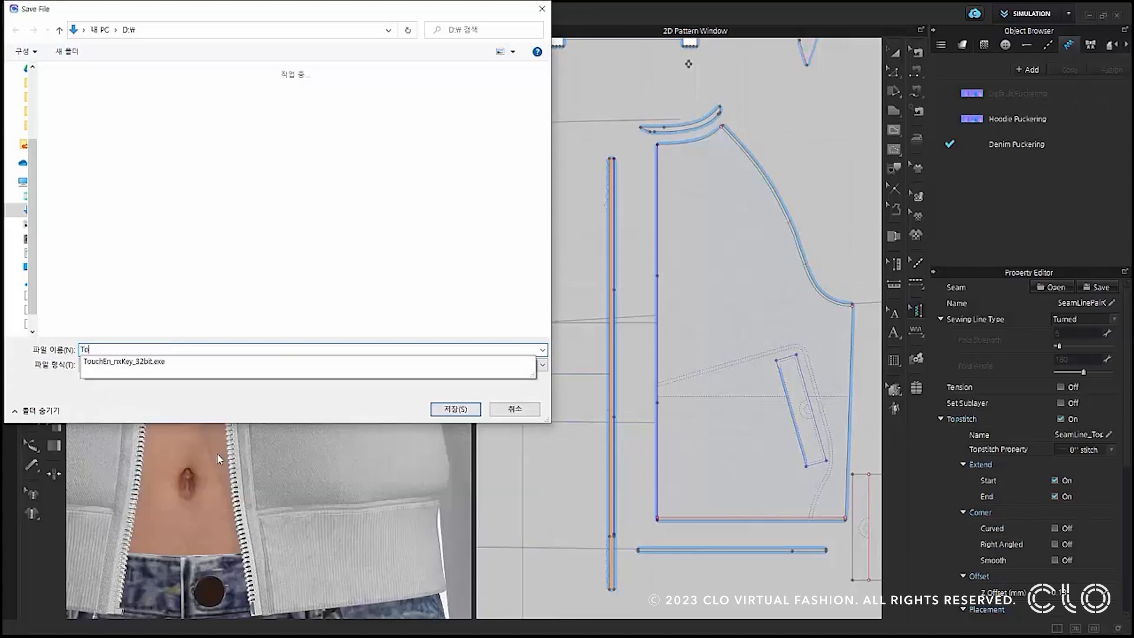
pyautogui.press('BackSpace')
pyautogui.press('BackSpace')
pyautogui.write('Seamline')
pyautogui.press('Return')
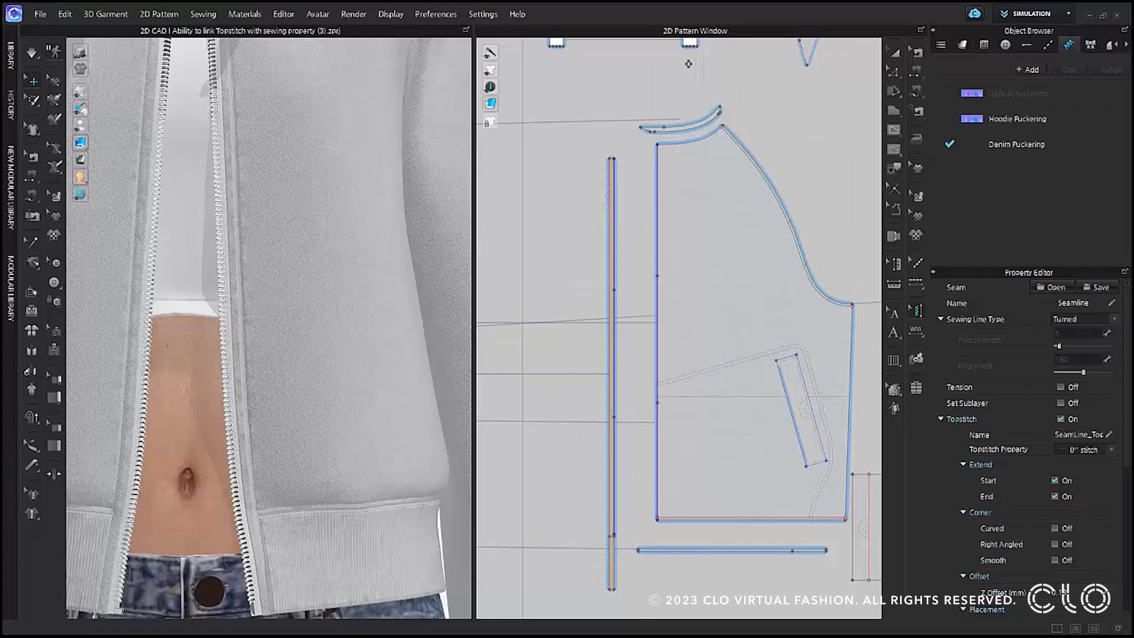
# Apply the Seamline.ssp preset to the three armhole sewing lines of the hoodie's front pattern, and inspect the seam in 3D.
pyautogui.click(917, 51)
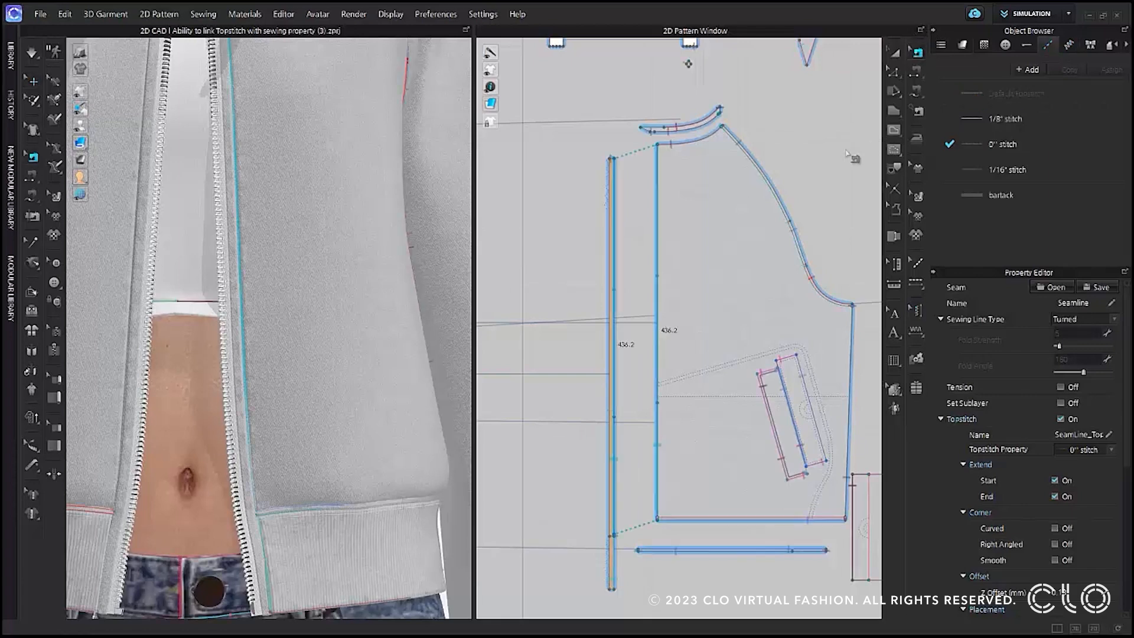
pyautogui.scroll(-2, 790, 171)
pyautogui.scroll(-3, 789, 171)
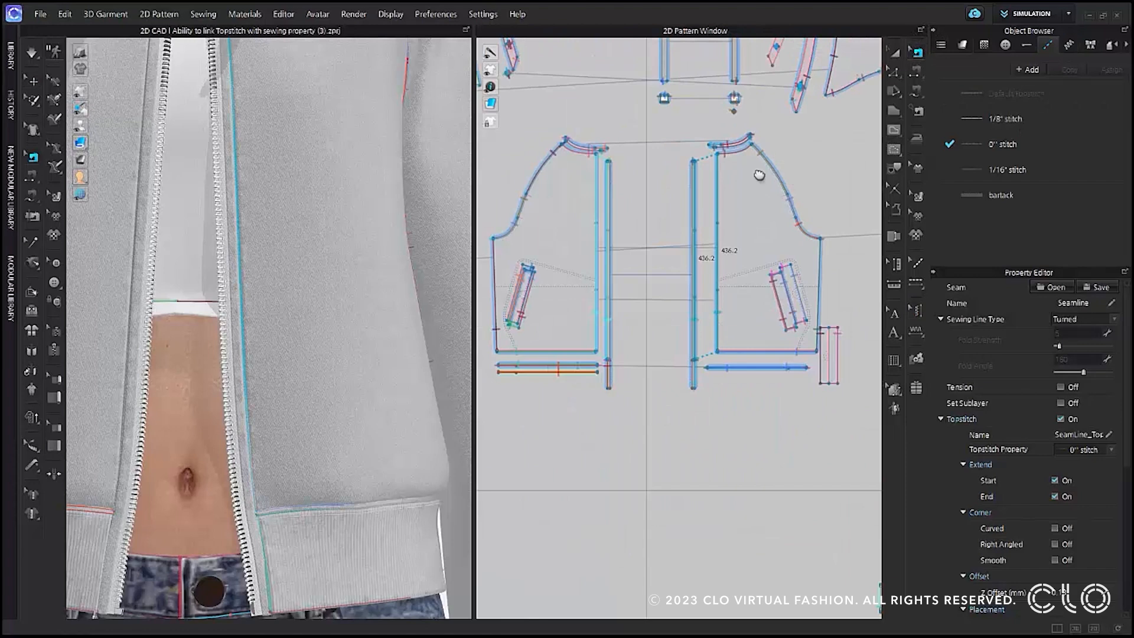
pyautogui.scroll(4, 775, 172)
pyautogui.click(701, 188)
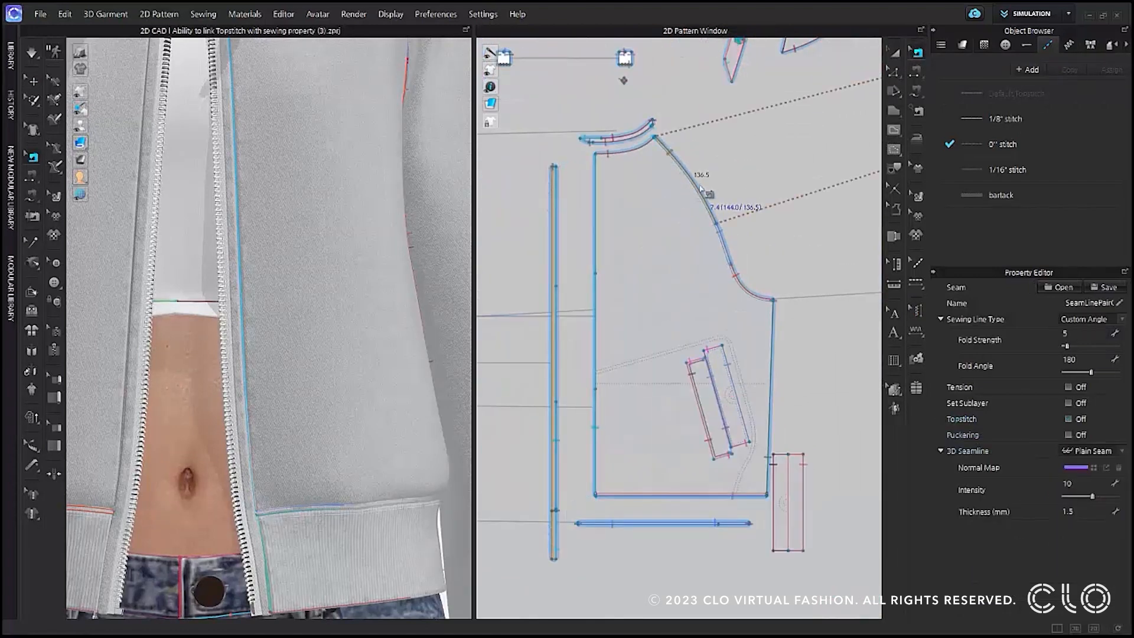
pyautogui.keyDown('shift'); pyautogui.click(728, 256); pyautogui.keyUp('shift')
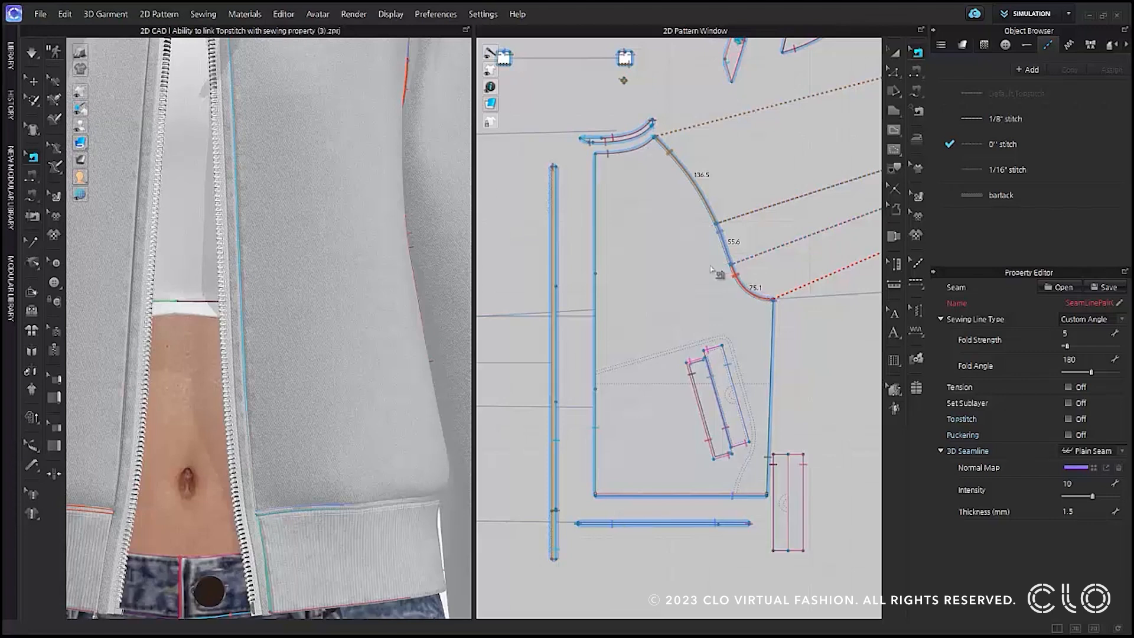
pyautogui.click(1076, 286)
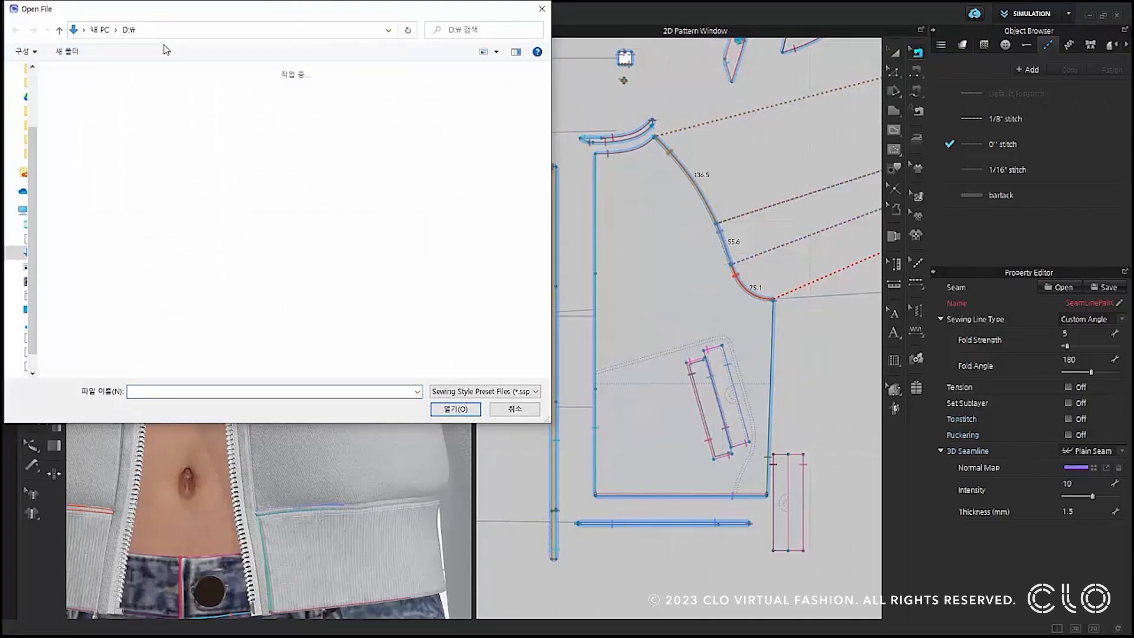
pyautogui.click(78, 116)
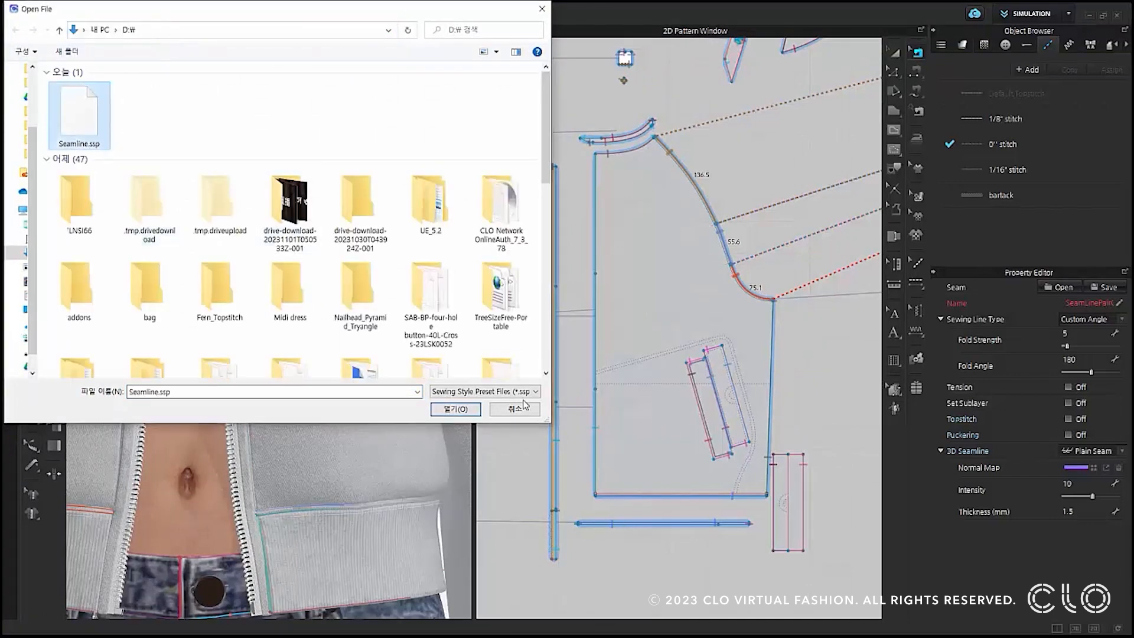
pyautogui.click(462, 409)
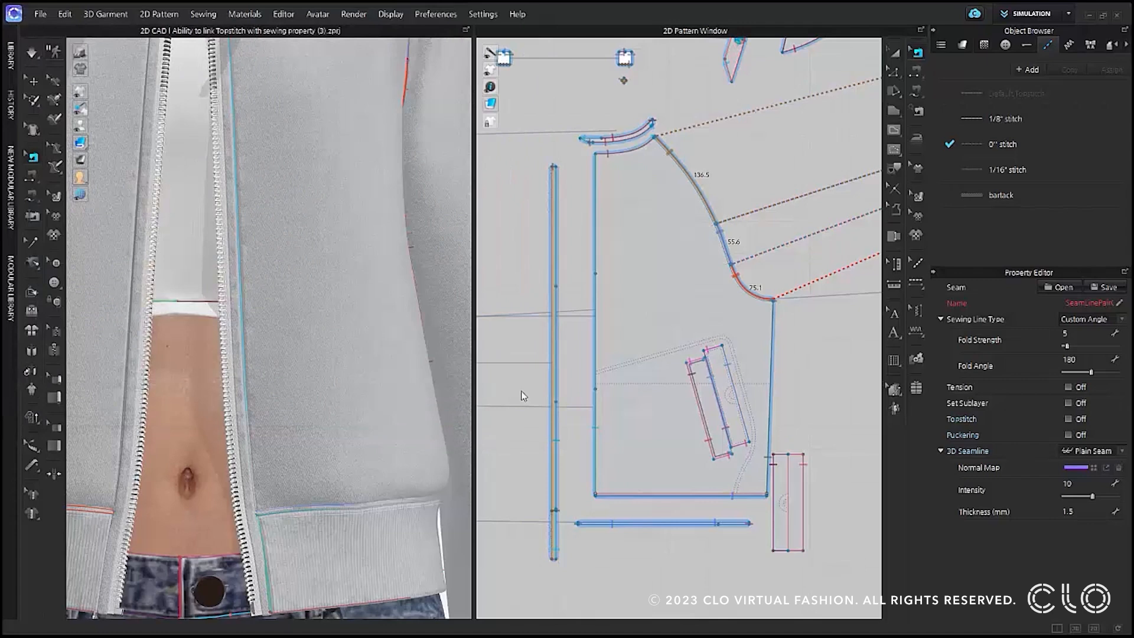
pyautogui.click(827, 354)
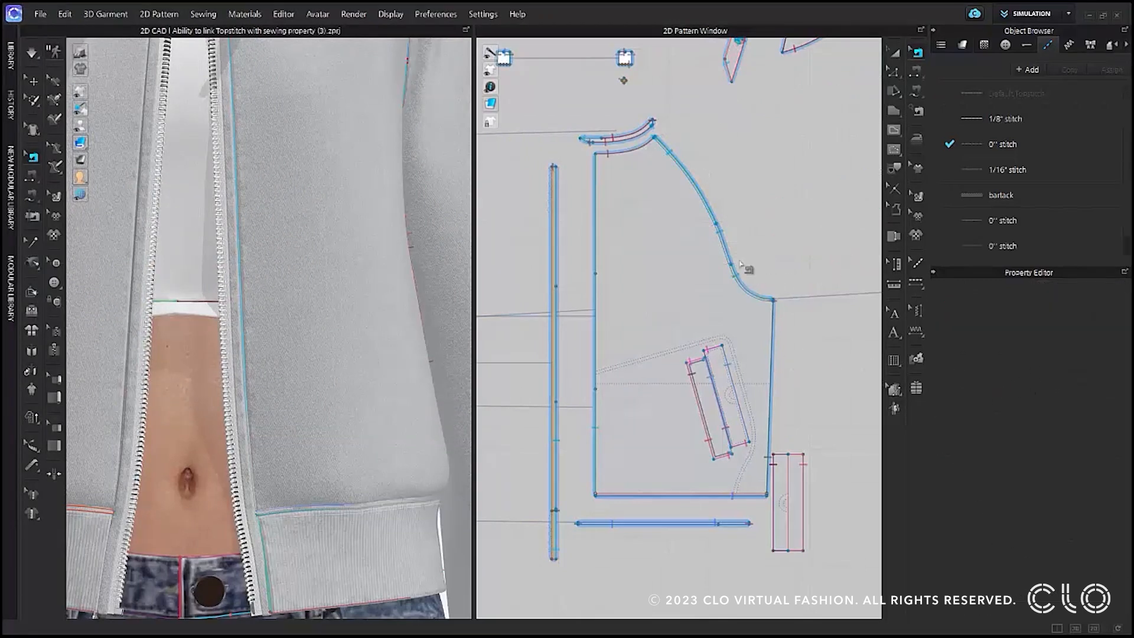
pyautogui.click(700, 183)
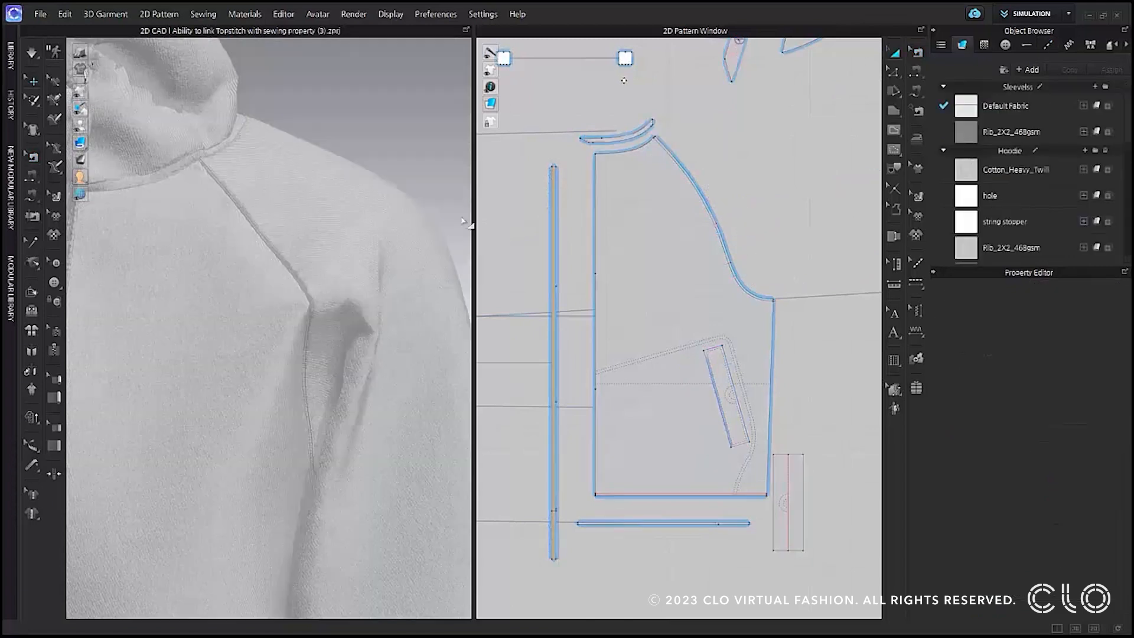
# Inspect the hoodie's armhole seam in 3D and select the front pattern's hem sewing line to review its seam properties.
pyautogui.moveTo(105, 368); pyautogui.dragTo(343, 245)
pyautogui.moveTo(276, 360); pyautogui.dragTo(732, 500)
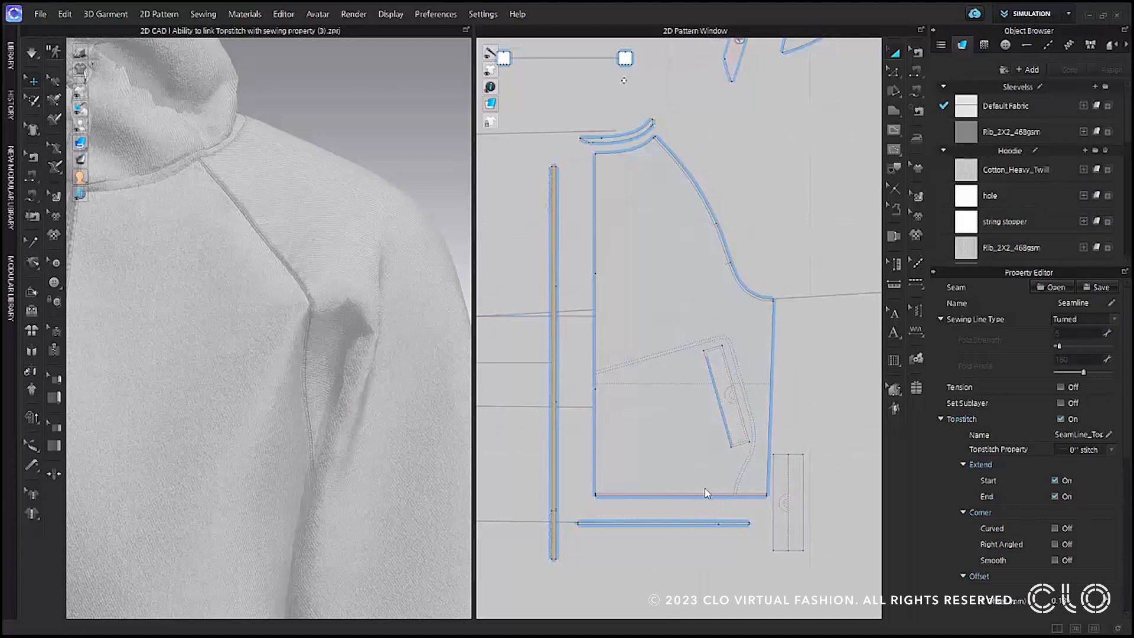
pyautogui.click(919, 51)
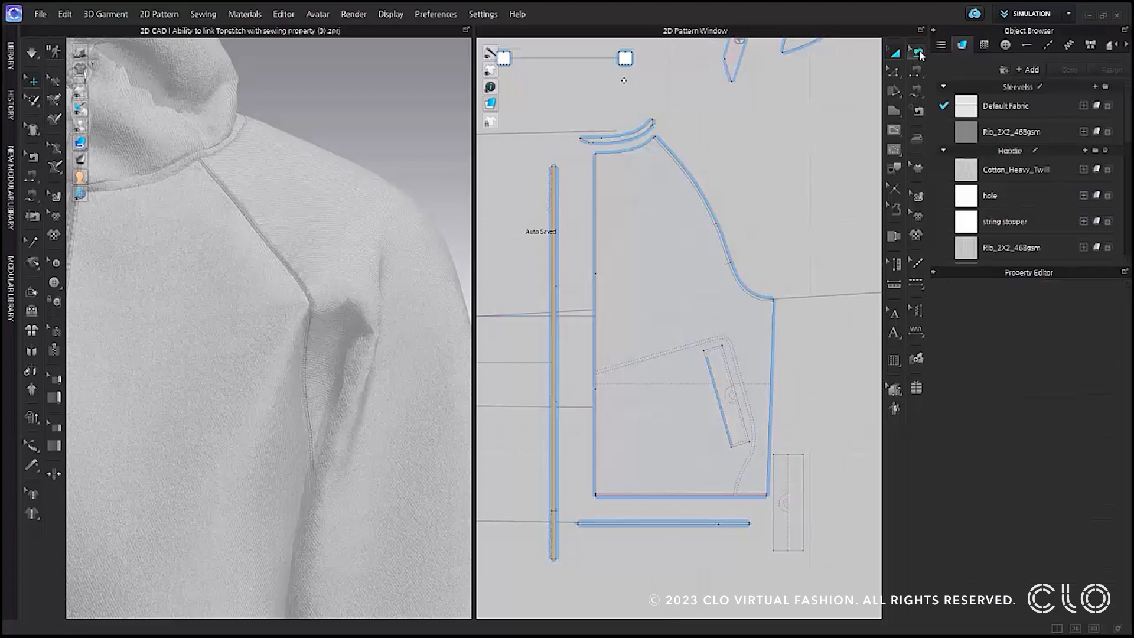
pyautogui.click(722, 504)
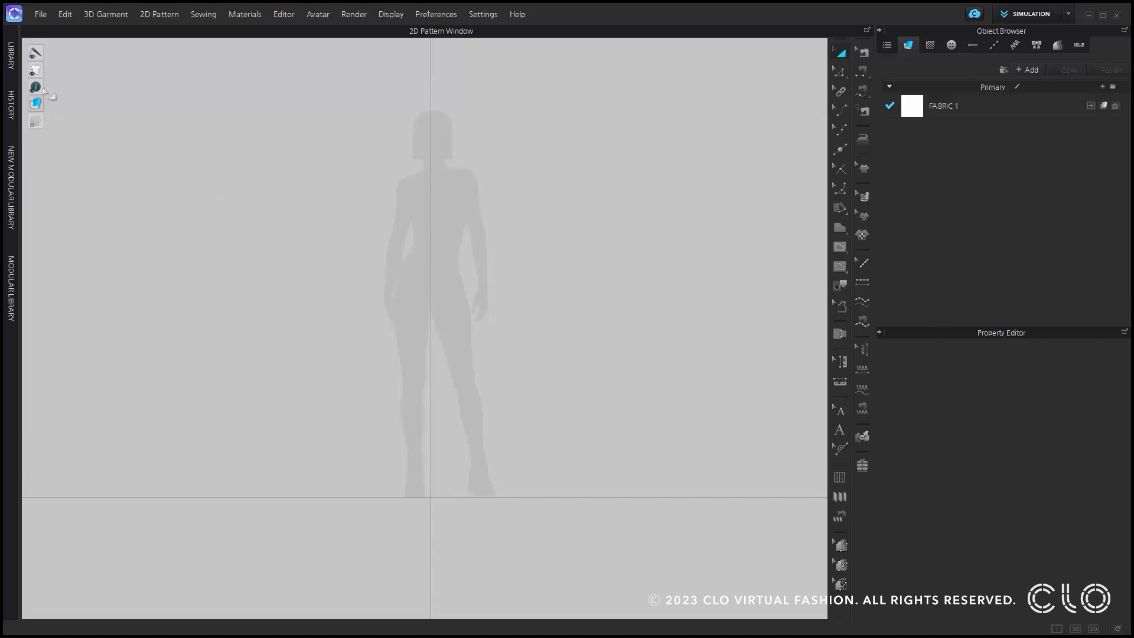
# Show the ruler in the 2D pattern view and add a horizontal guideline at the avatar's waist height.
pyautogui.moveTo(36, 87)
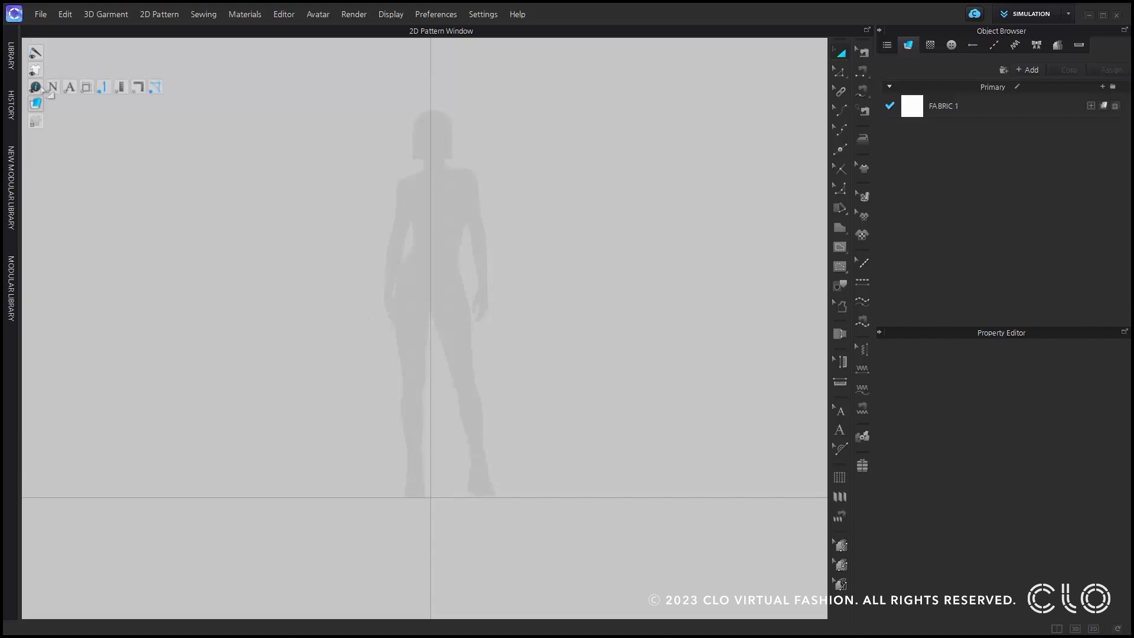
pyautogui.click(150, 91)
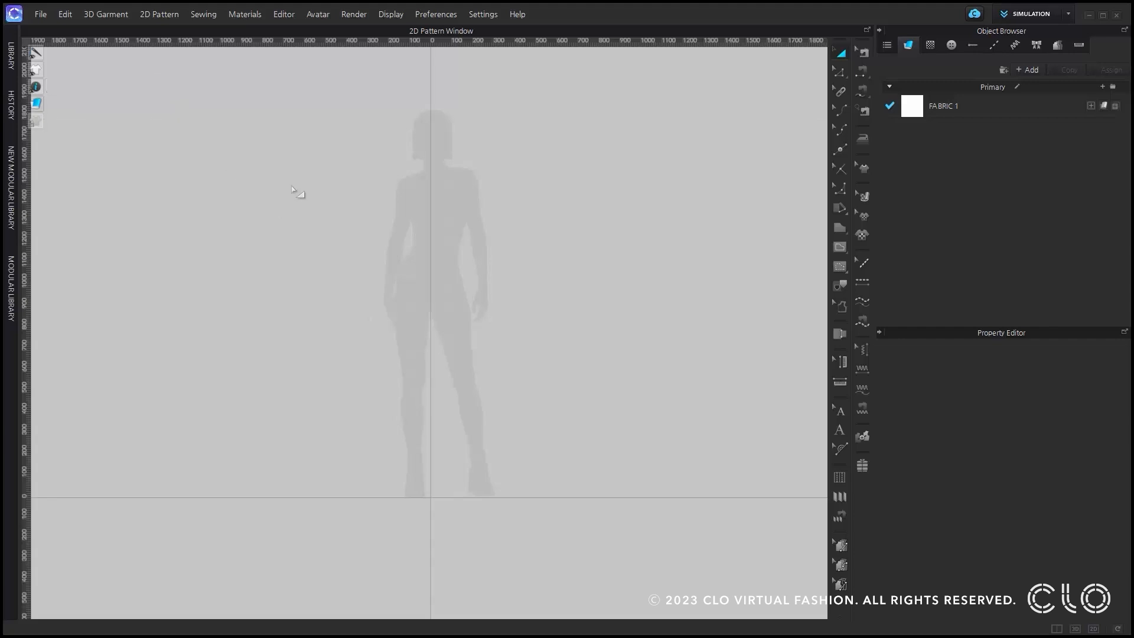
pyautogui.moveTo(285, 42); pyautogui.dragTo(287, 252)
# Offset the horizontal guideline upward with three offsets, each 100 mm from the previous line.
pyautogui.rightClick(294, 252)
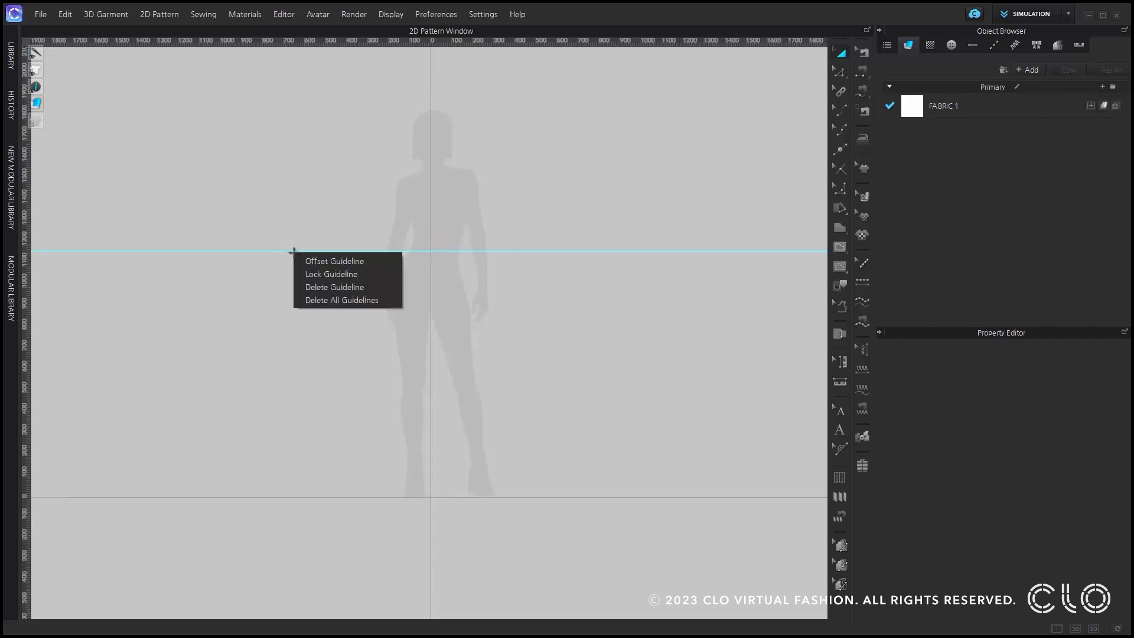
pyautogui.click(331, 261)
pyautogui.doubleClick(577, 226)
pyautogui.write('3')
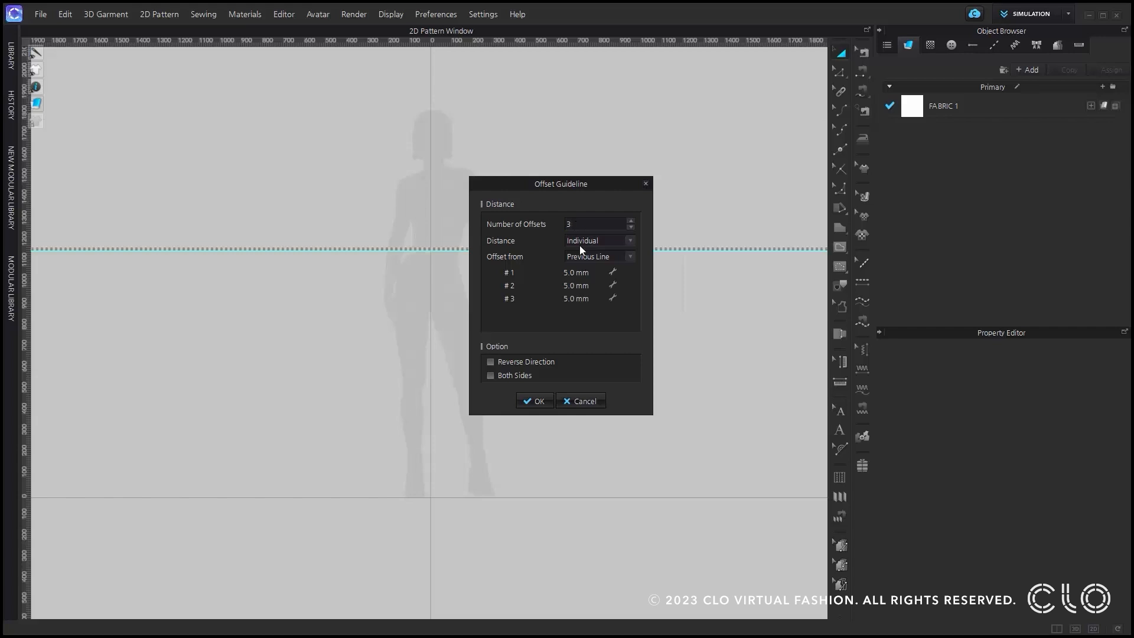
pyautogui.doubleClick(584, 273)
pyautogui.write('100')
pyautogui.doubleClick(581, 285)
pyautogui.click(542, 400)
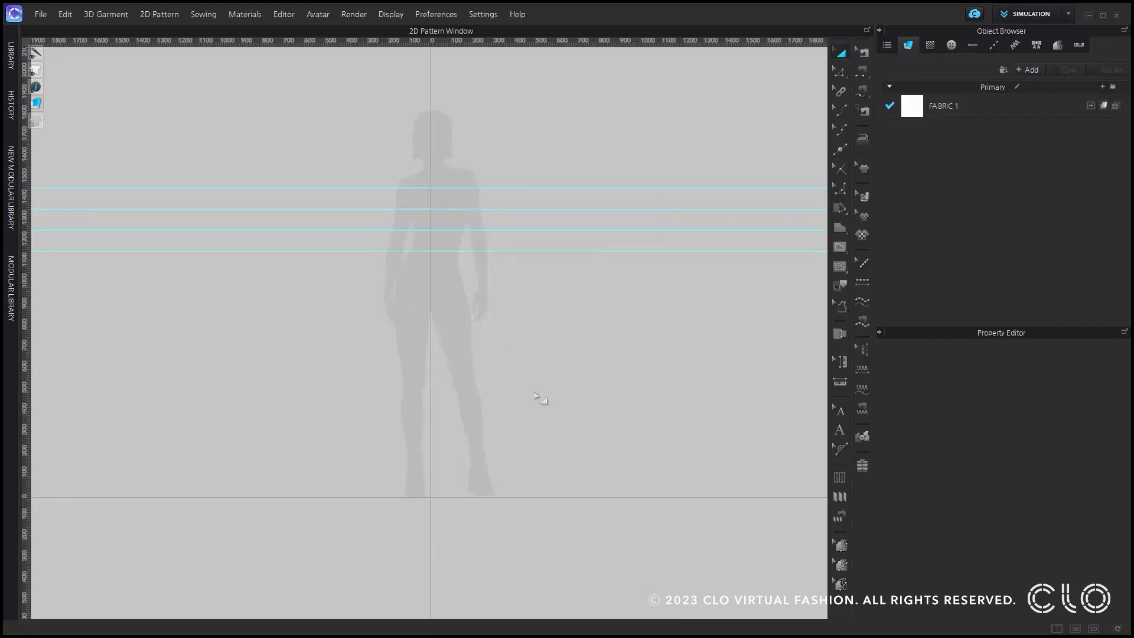
# Lock the lowest of the four horizontal guidelines.
pyautogui.moveTo(36, 121)
pyautogui.click(108, 127)
pyautogui.click(109, 127)
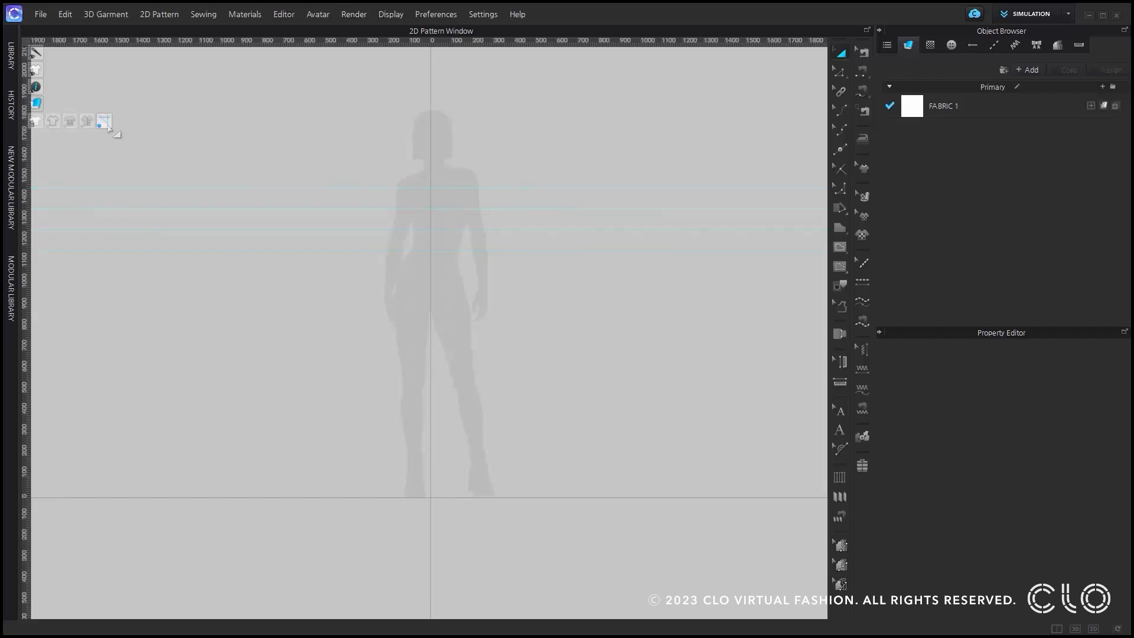
pyautogui.rightClick(216, 250)
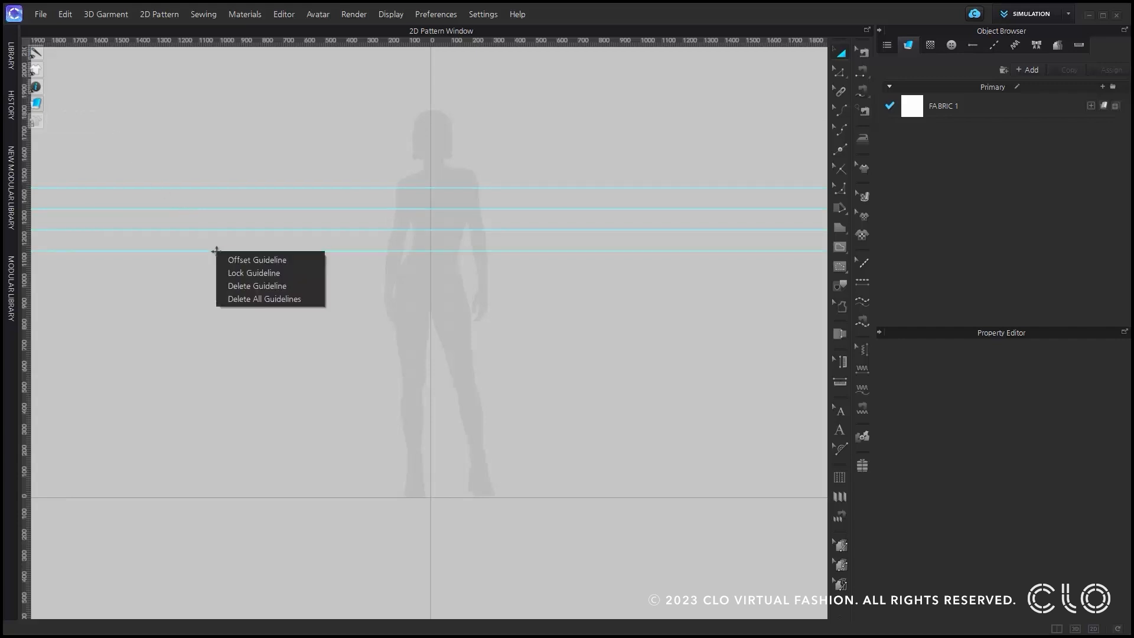
pyautogui.click(286, 273)
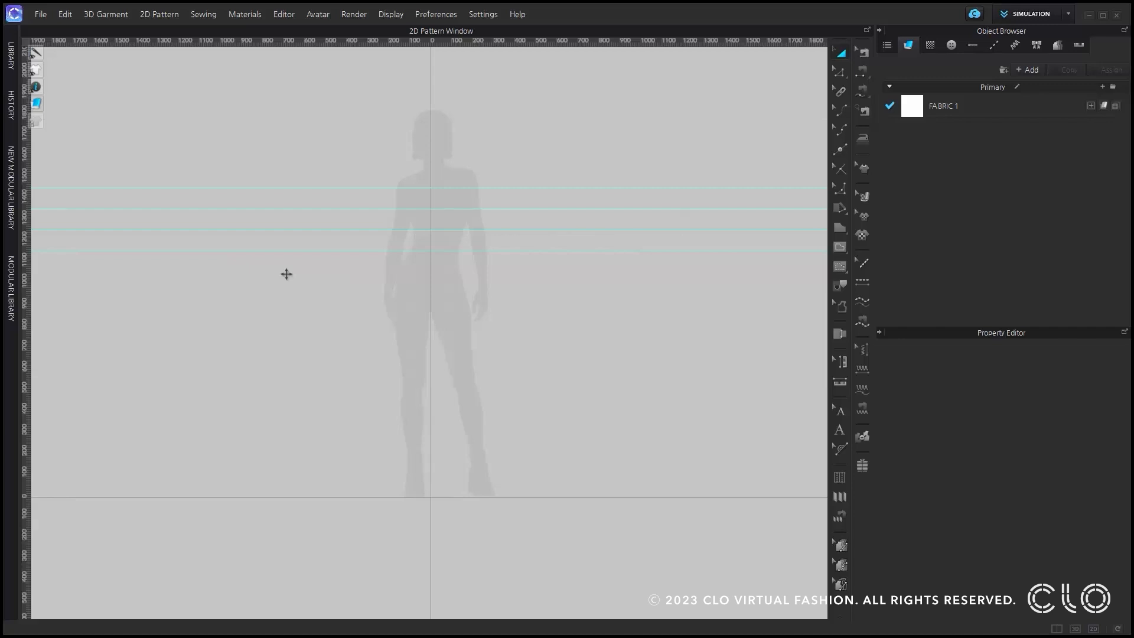
# Move the topmost horizontal guideline to a Y-axis position of 0.0 mm.
pyautogui.moveTo(301, 189); pyautogui.dragTo(297, 136)
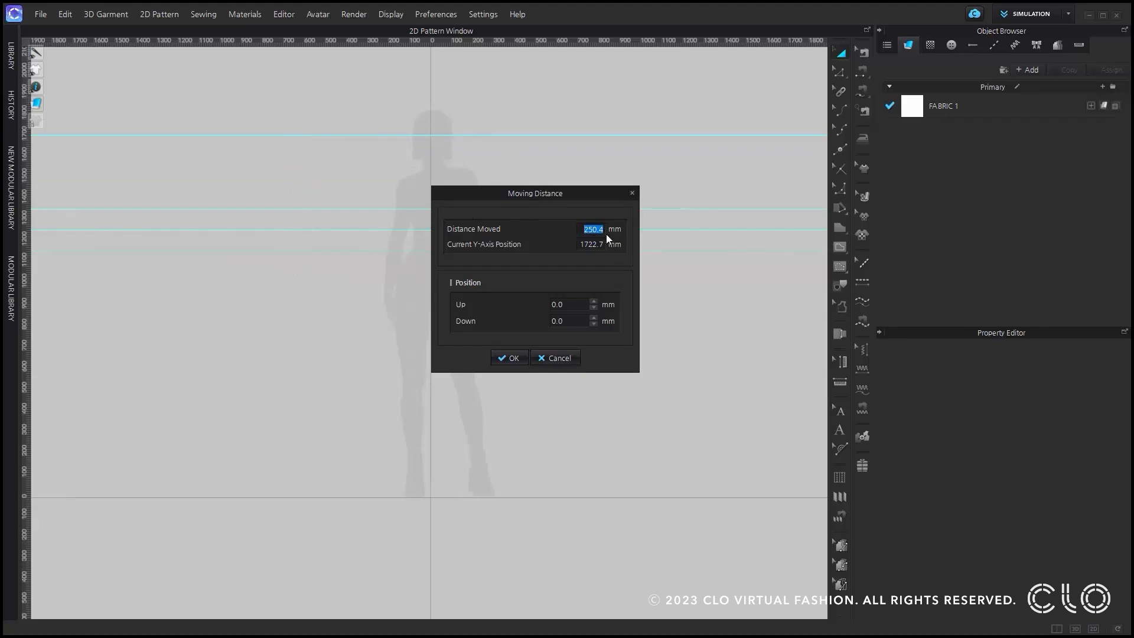
pyautogui.write('250')
pyautogui.press('Tab')
pyautogui.write('0.0')
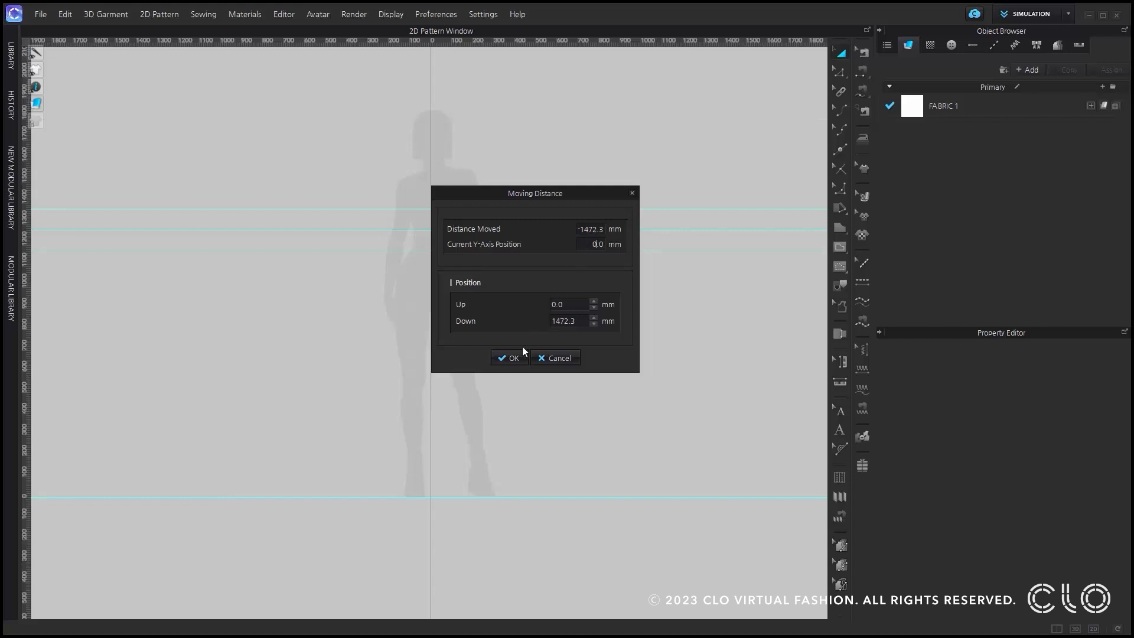
pyautogui.click(513, 359)
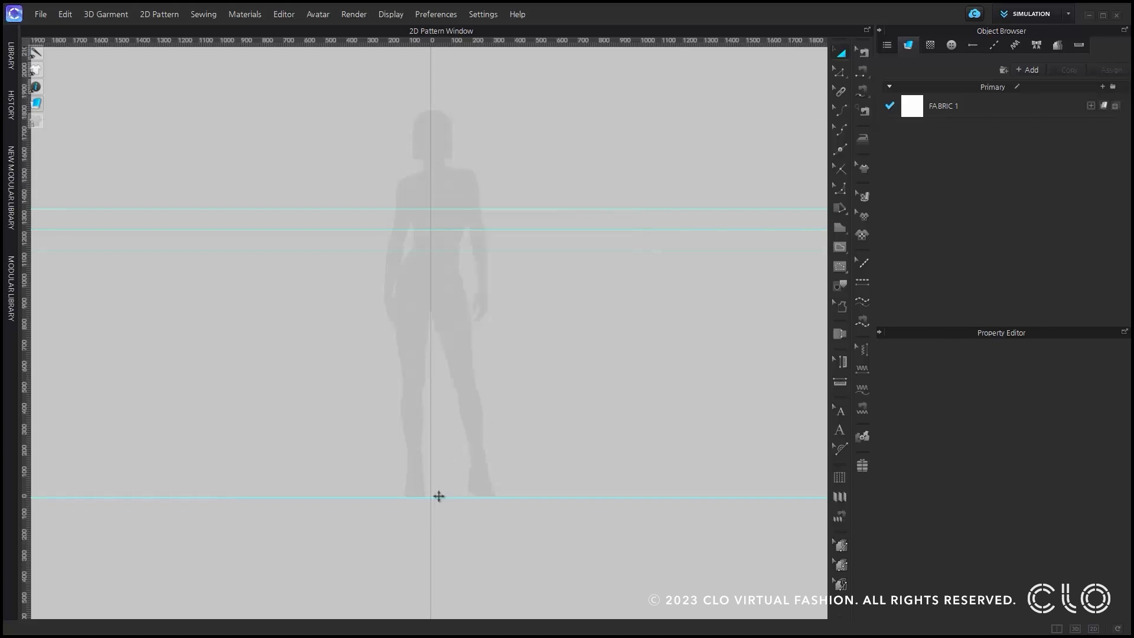
# Move the guideline at the zero line up about 386 mm and enter a Down distance of 150 mm for it.
pyautogui.moveTo(439, 496); pyautogui.dragTo(438, 418)
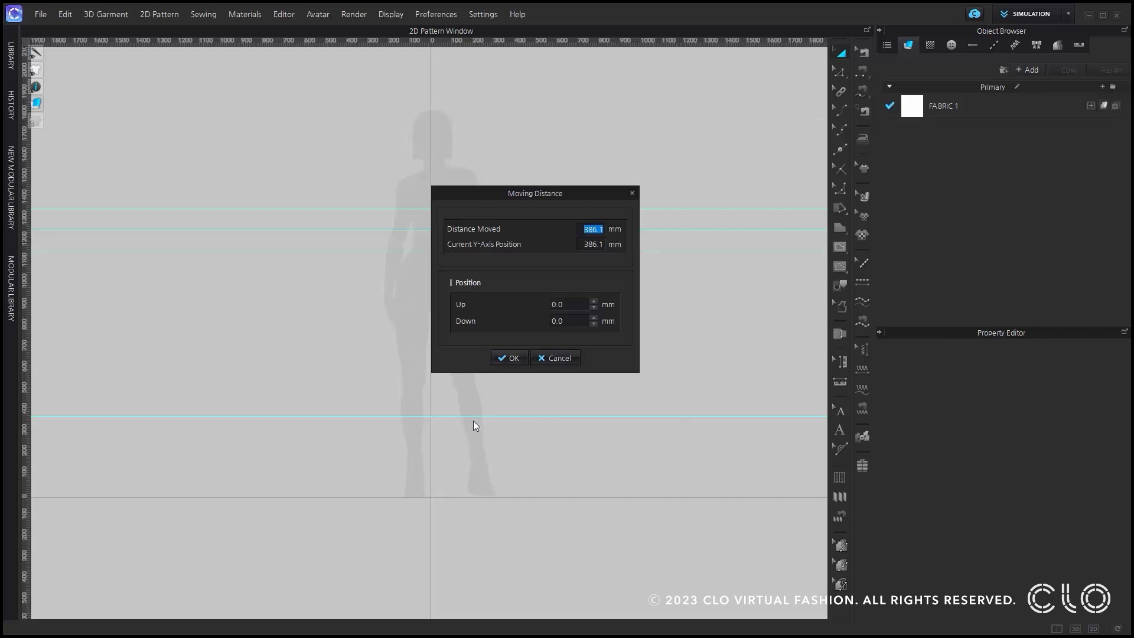
pyautogui.click(557, 322)
pyautogui.write('150')
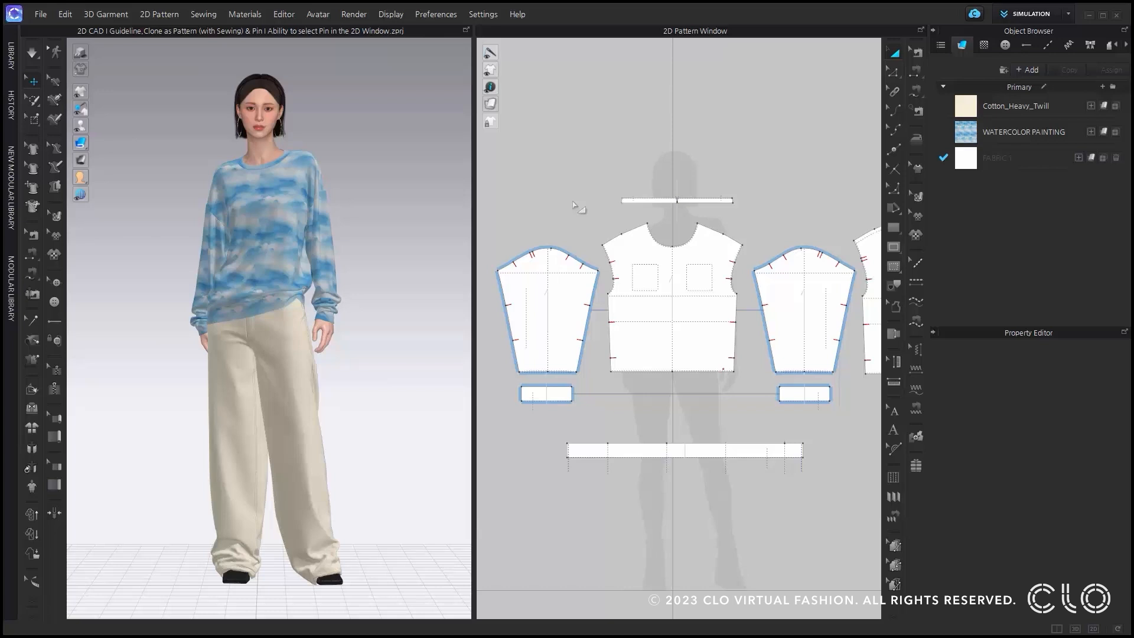
# Trace the two sides and the bottom of the right-hand pocket baseline on the front bodice as an internal line.
pyautogui.click(891, 287)
pyautogui.scroll(4, 679, 294)
pyautogui.scroll(2, 674, 290)
pyautogui.click(651, 300)
pyautogui.keyDown('shift'); pyautogui.click(676, 326); pyautogui.keyUp('shift')
pyautogui.keyDown('shift'); pyautogui.click(727, 300); pyautogui.keyUp('shift')
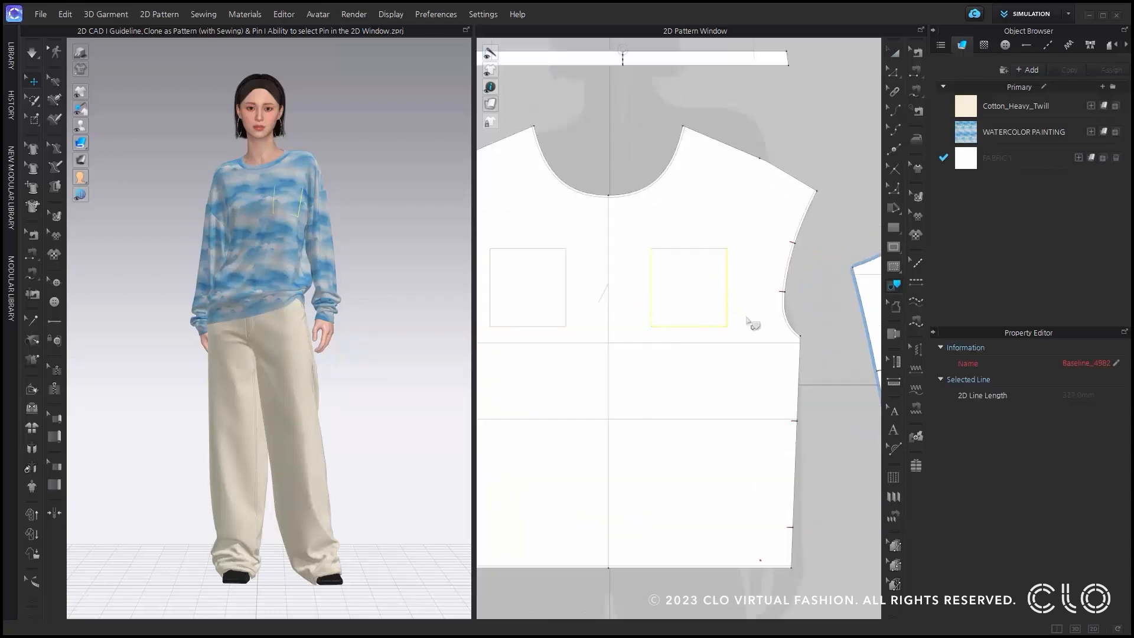
pyautogui.press('Return')
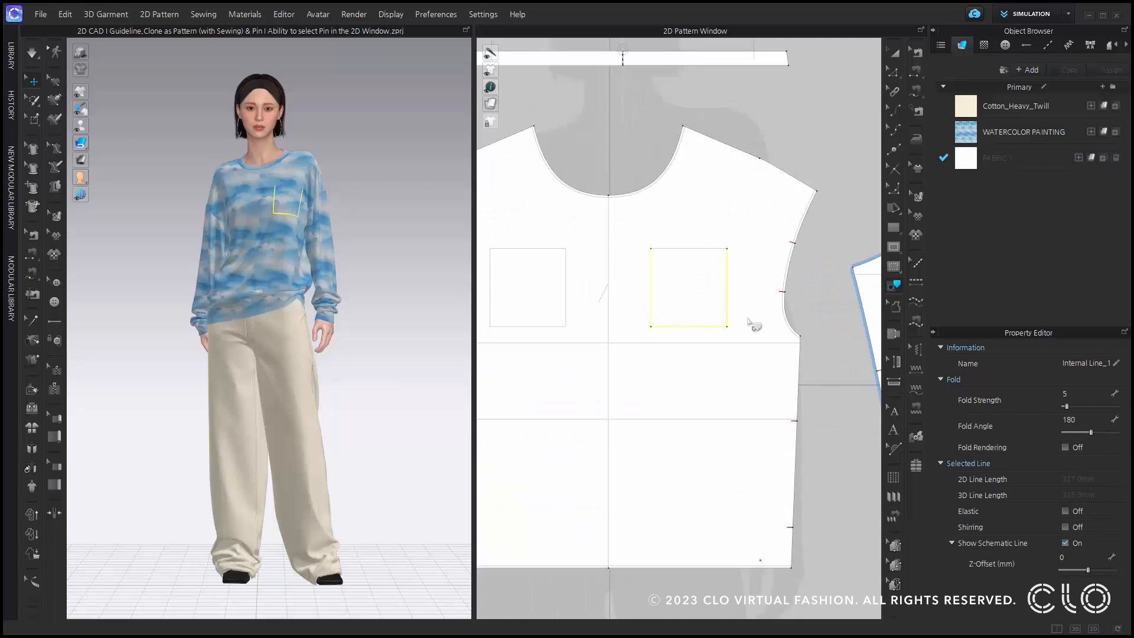
pyautogui.press('Escape')
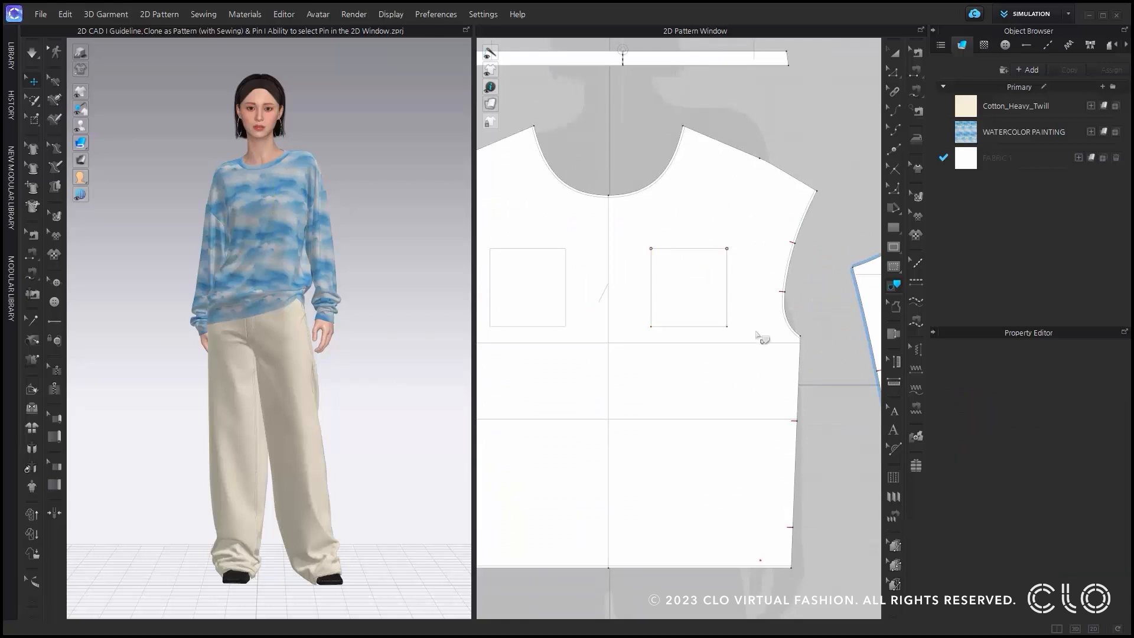
# Clone the traced pocket's side and bottom lines as a pattern with sewing, and place it at the front bodice's neckline opening.
pyautogui.click(894, 73)
pyautogui.click(653, 281)
pyautogui.keyDown('shift'); pyautogui.click(702, 327); pyautogui.keyUp('shift')
pyautogui.keyDown('shift'); pyautogui.click(728, 295); pyautogui.keyUp('shift')
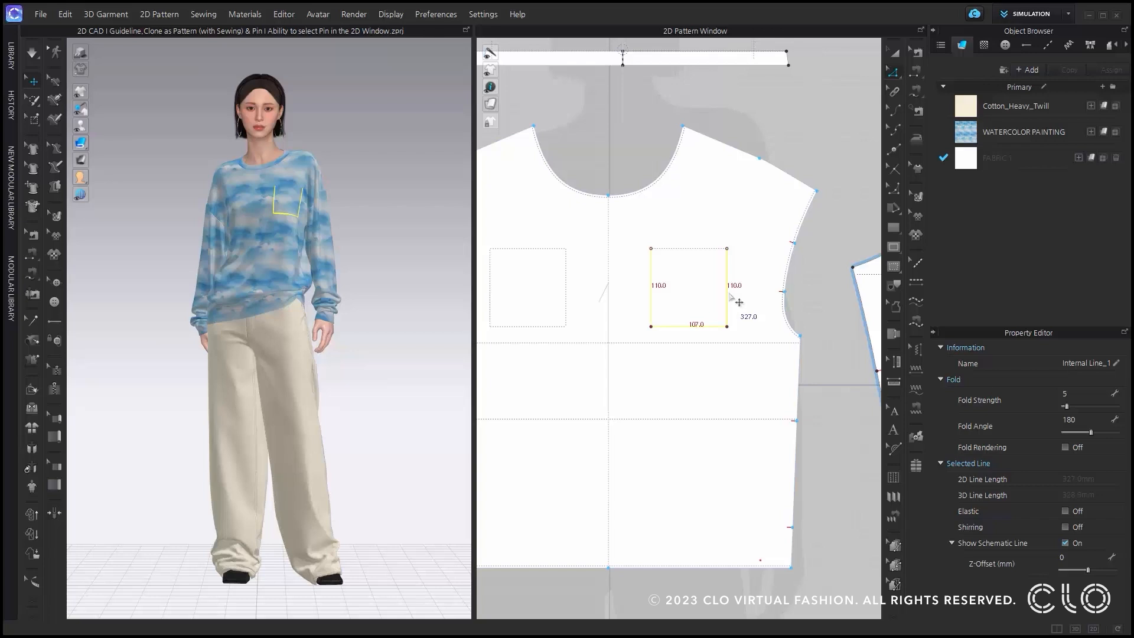
pyautogui.rightClick(731, 297)
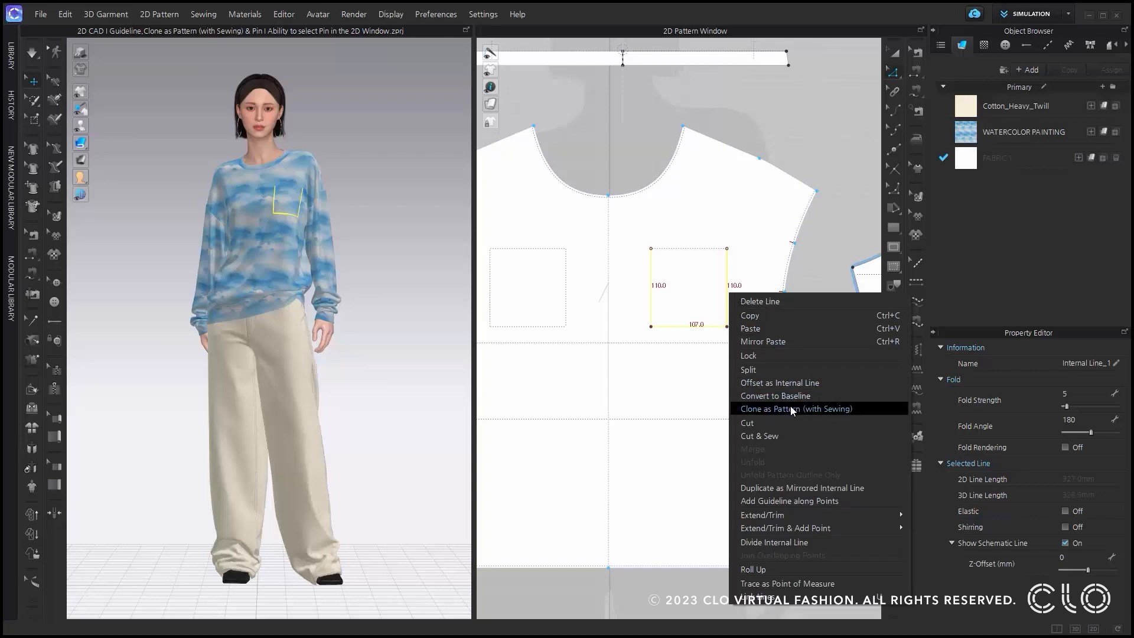
pyautogui.click(866, 410)
pyautogui.scroll(-2, 709, 266)
pyautogui.moveTo(667, 152); pyautogui.dragTo(676, 233, button='middle')
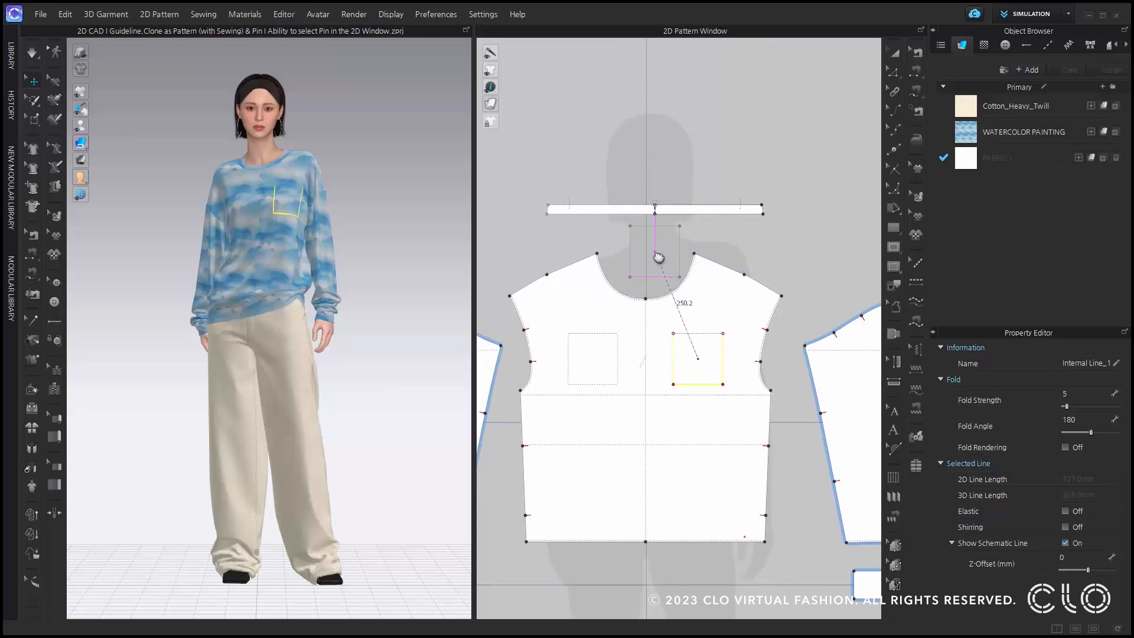
pyautogui.click(652, 258)
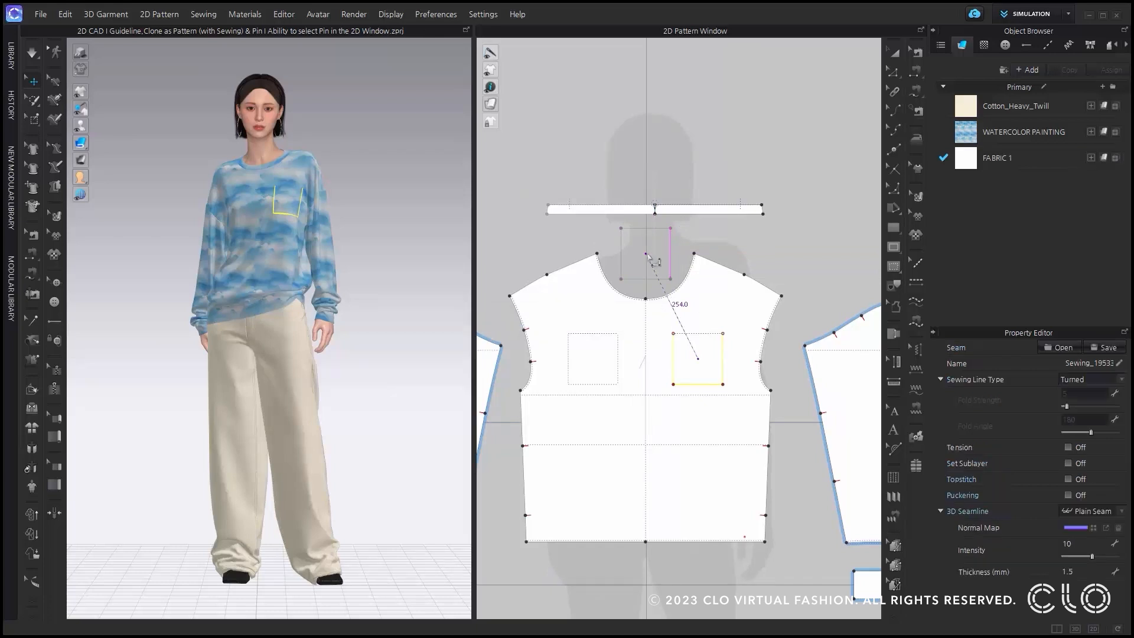
# Check the cloned pocket's sewing lines and superimpose the pocket over the front bodice in 3D.
pyautogui.press('b')
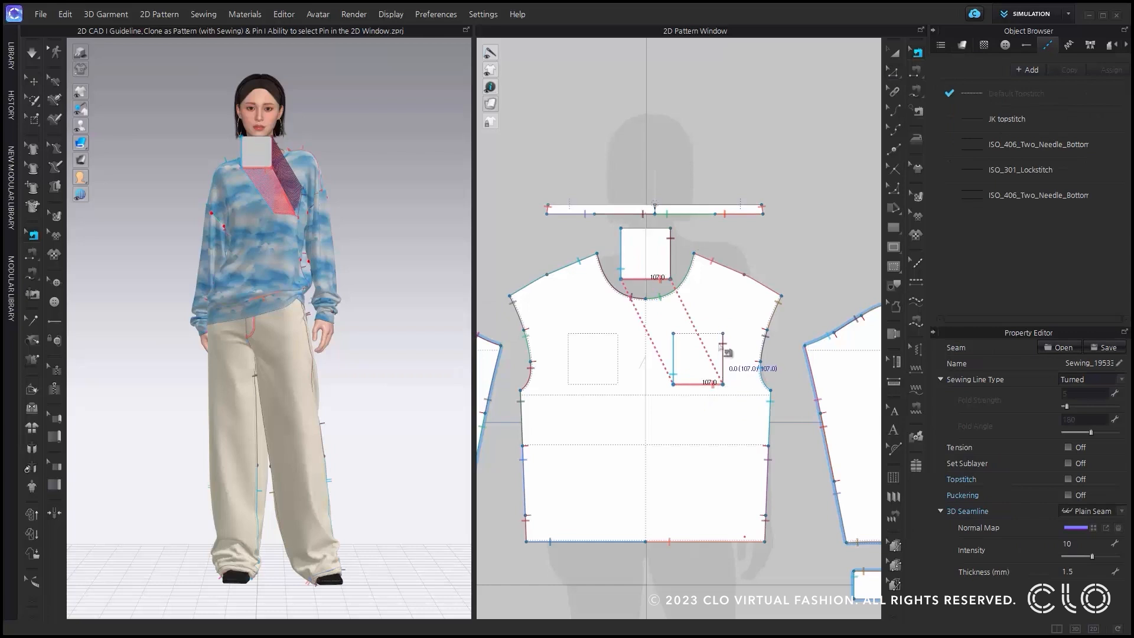
pyautogui.press('a')
pyautogui.click(253, 154)
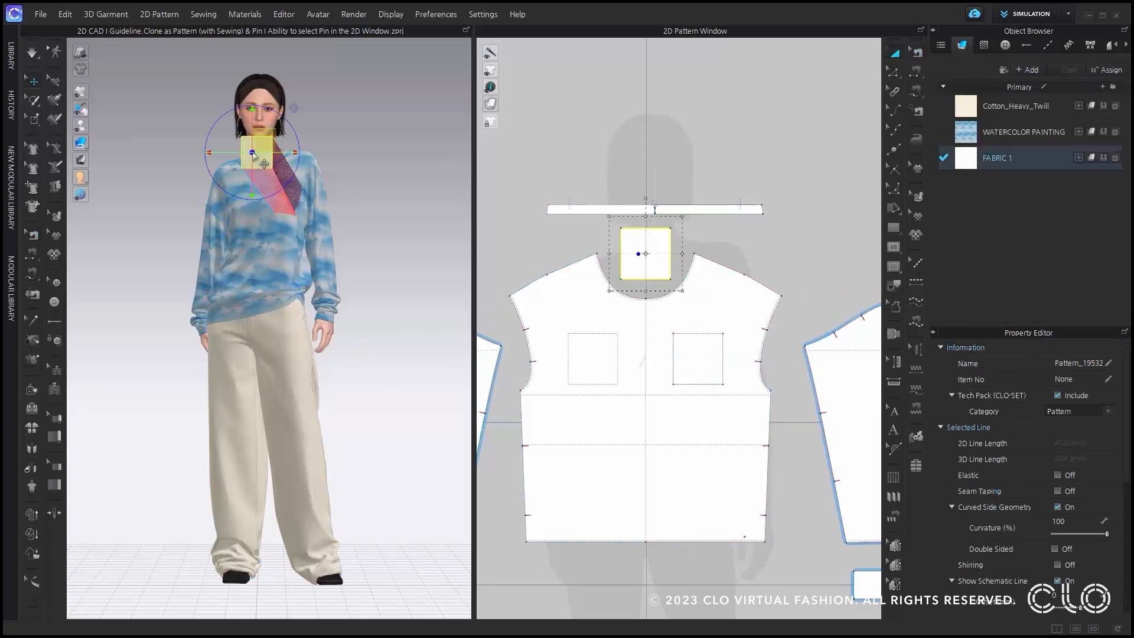
pyautogui.rightClick(253, 154)
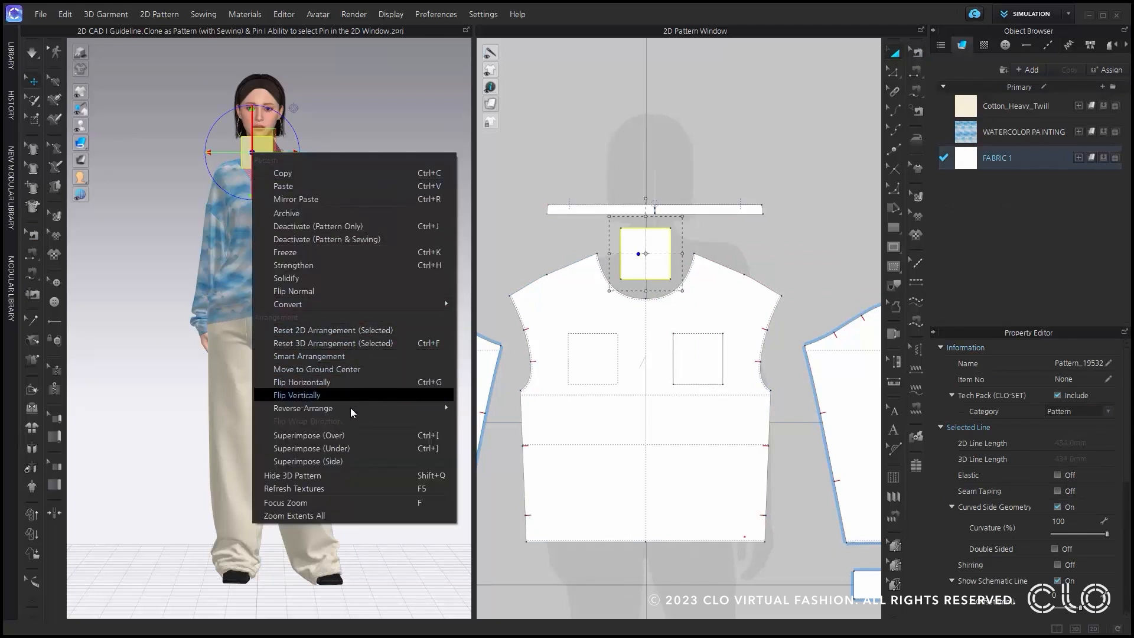
pyautogui.click(350, 435)
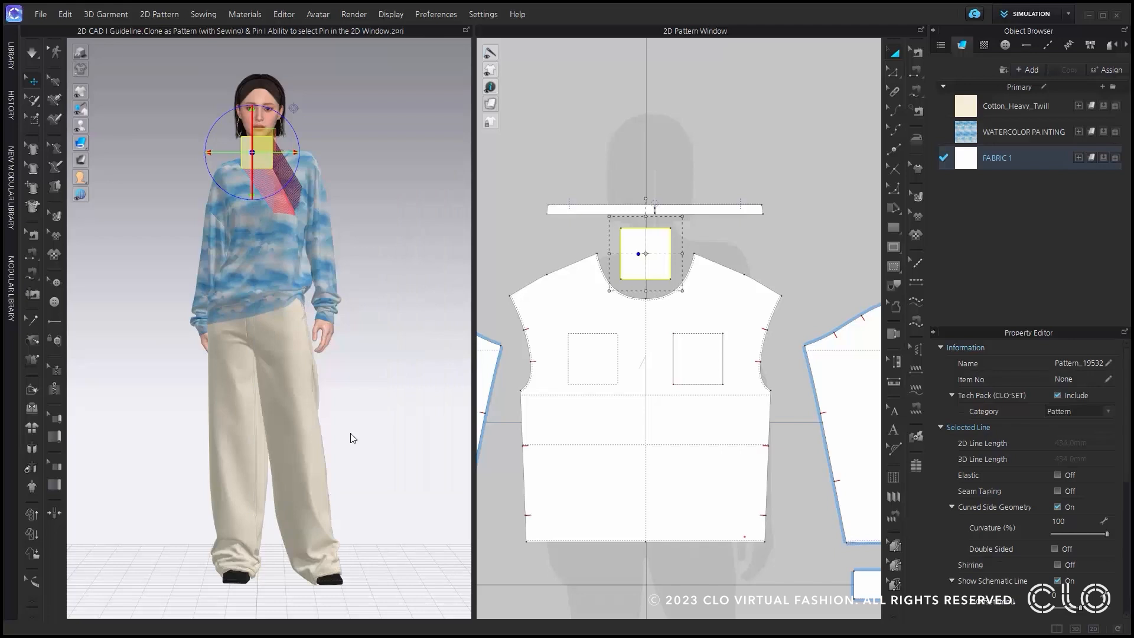
pyautogui.click(392, 411)
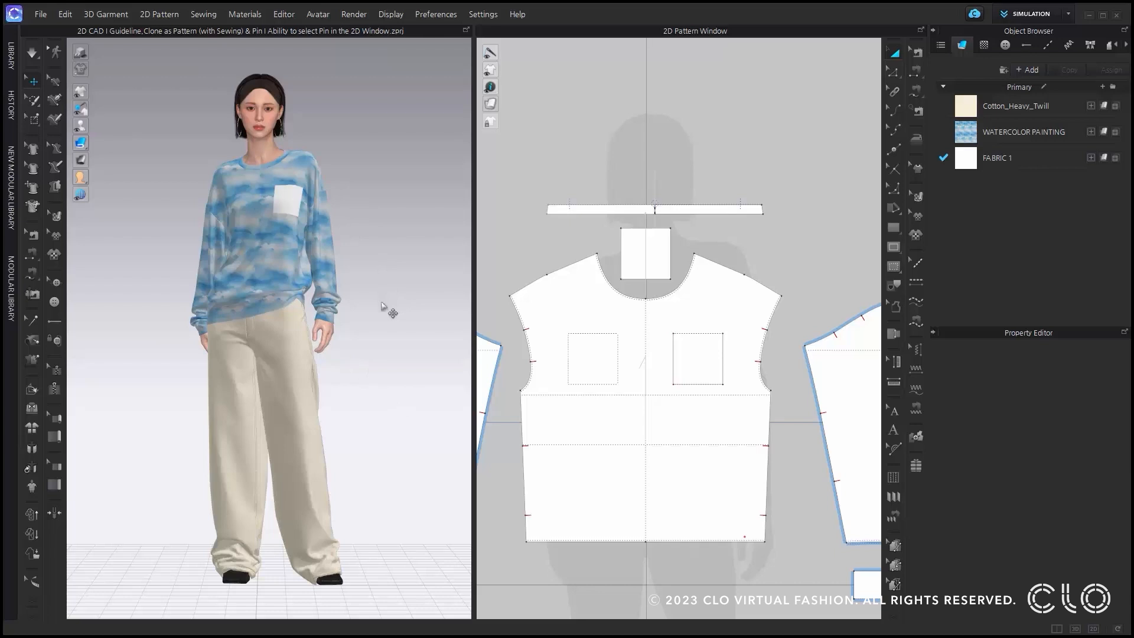
# Create a 70 mm wide and 15 mm high internal rectangle centred on the back bodice's centre line, about 19 mm below the neckline.
pyautogui.moveTo(820, 228); pyautogui.dragTo(521, 241, button='middle')
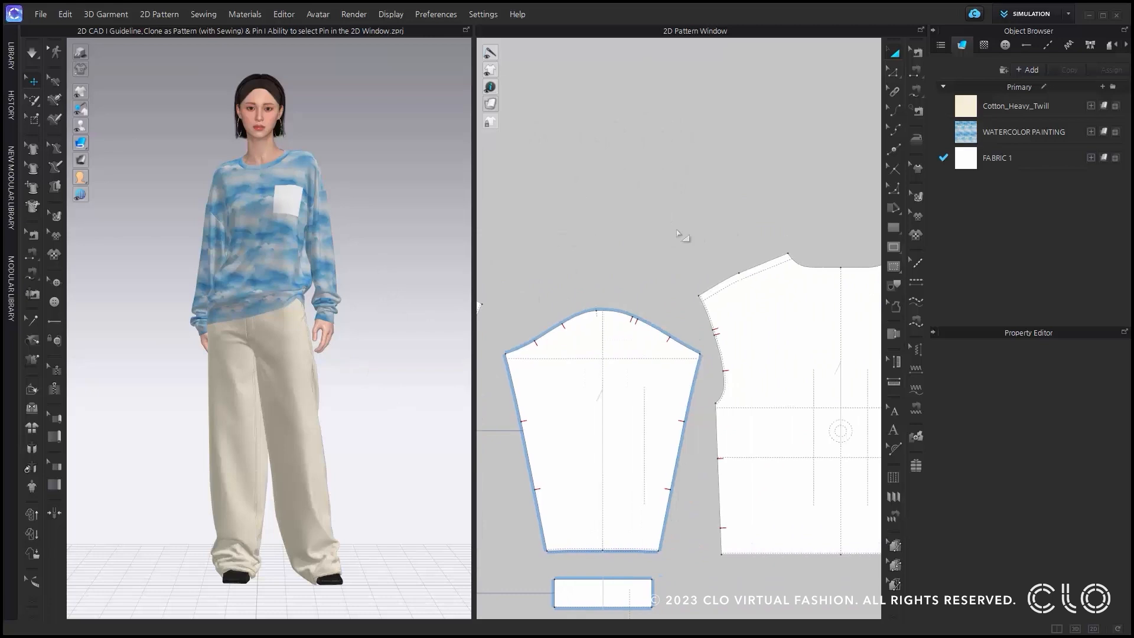
pyautogui.moveTo(752, 230); pyautogui.dragTo(626, 231, button='middle')
pyautogui.scroll(3, 689, 243)
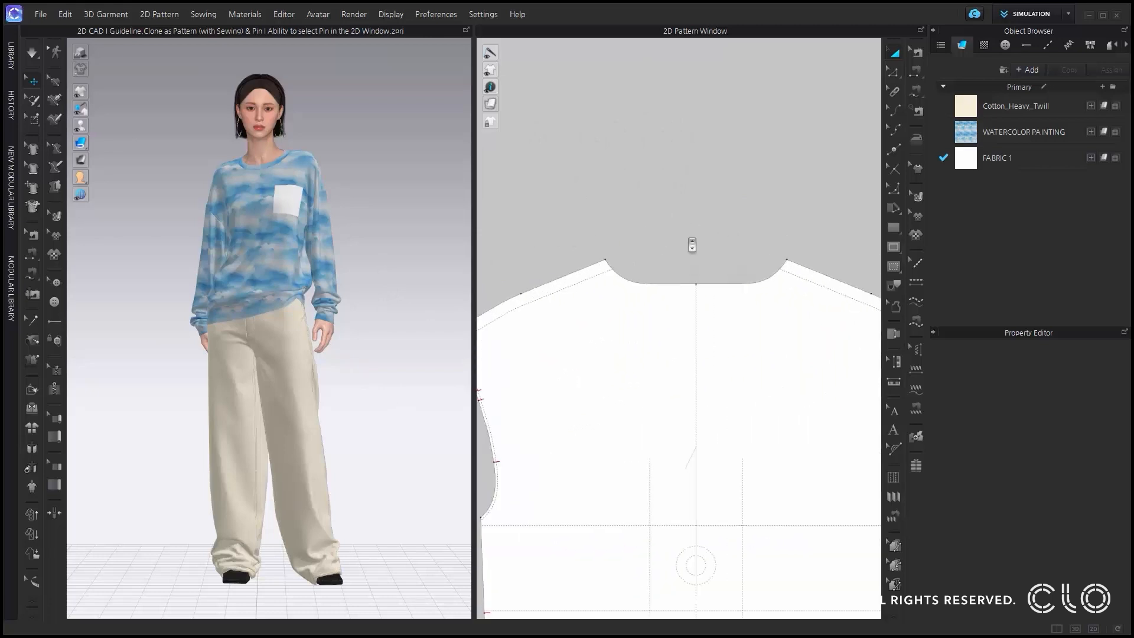
pyautogui.scroll(1, 698, 298)
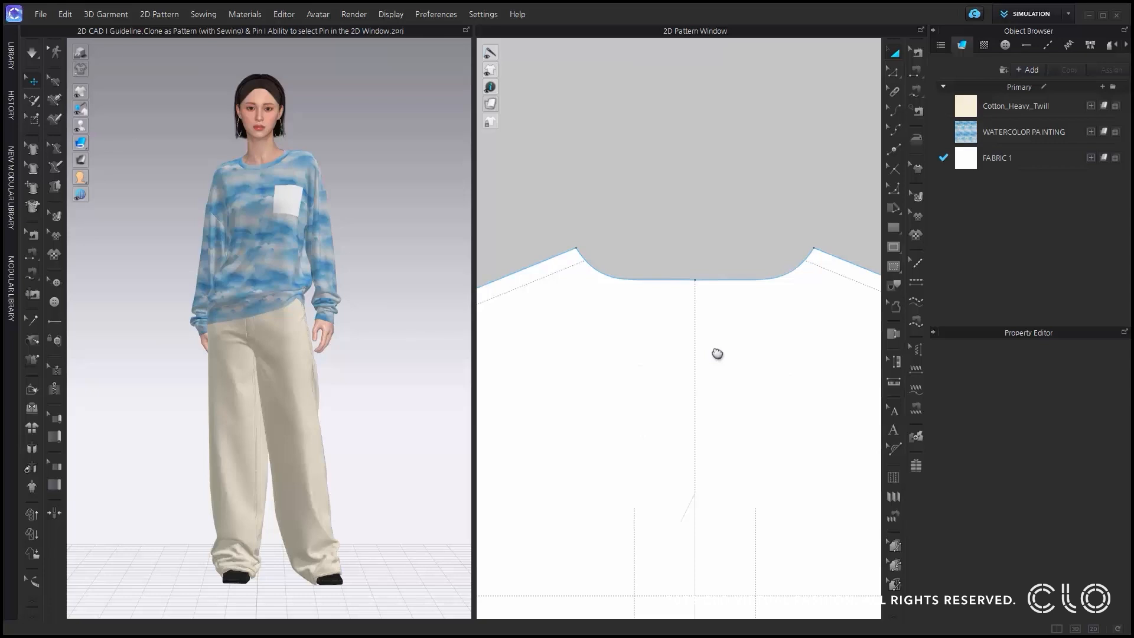
pyautogui.moveTo(718, 353); pyautogui.dragTo(713, 319, button='middle')
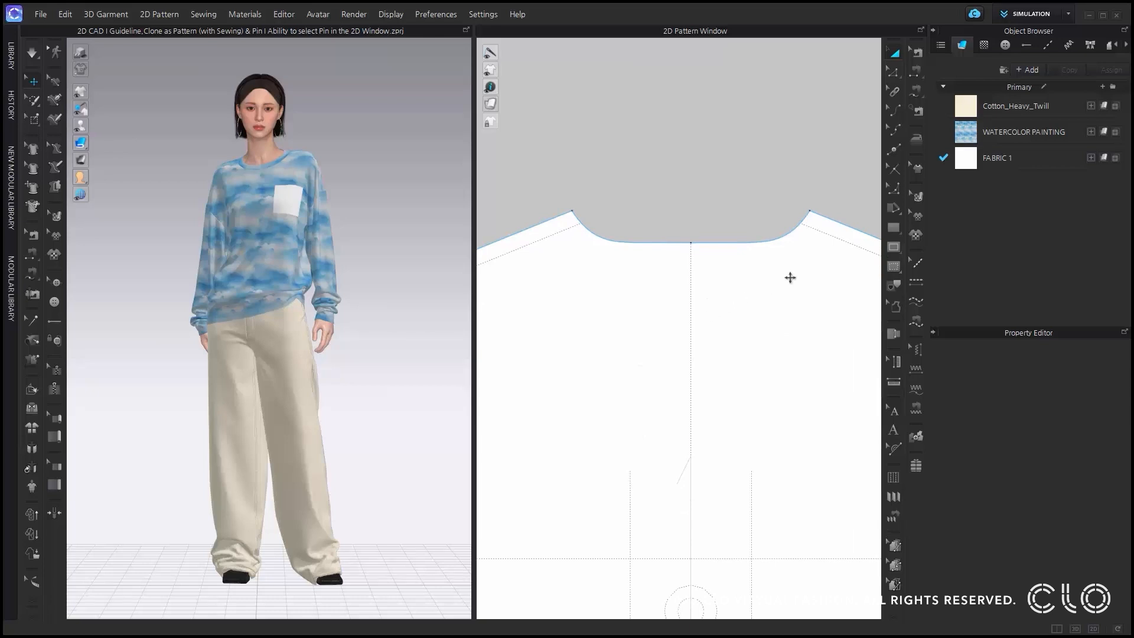
pyautogui.click(894, 248)
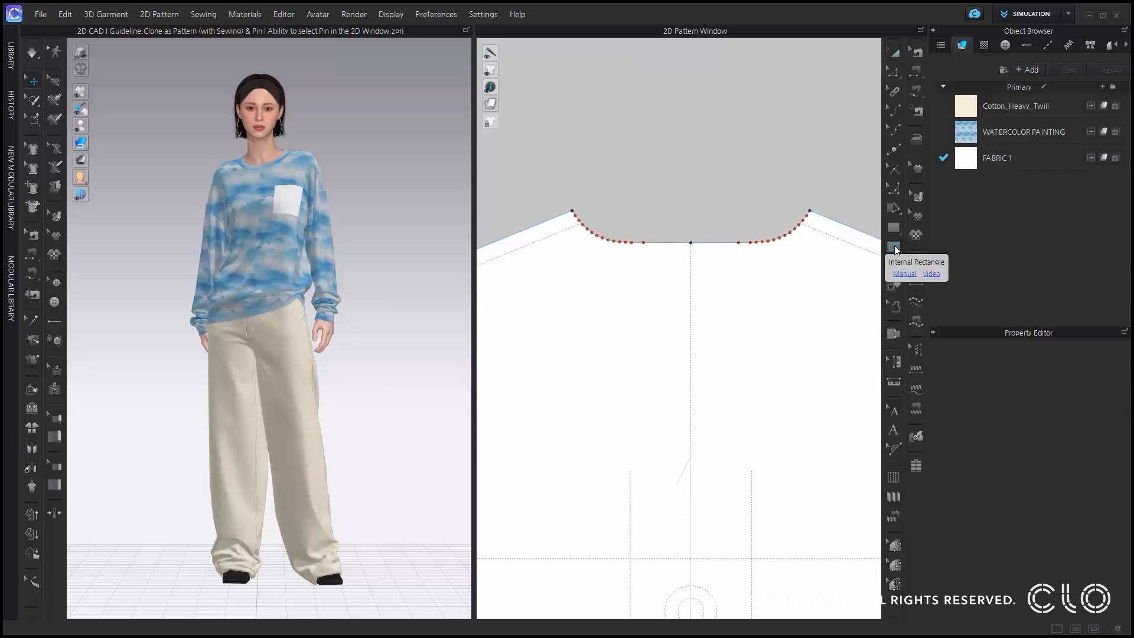
pyautogui.click(692, 270)
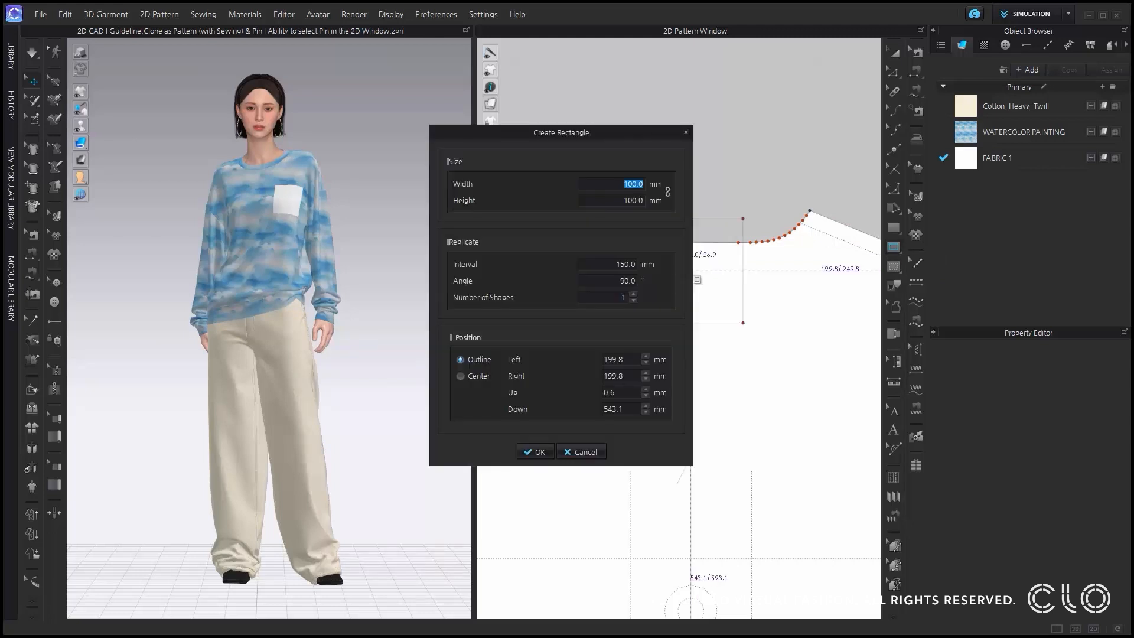
pyautogui.write('70')
pyautogui.press('Tab')
pyautogui.write('15')
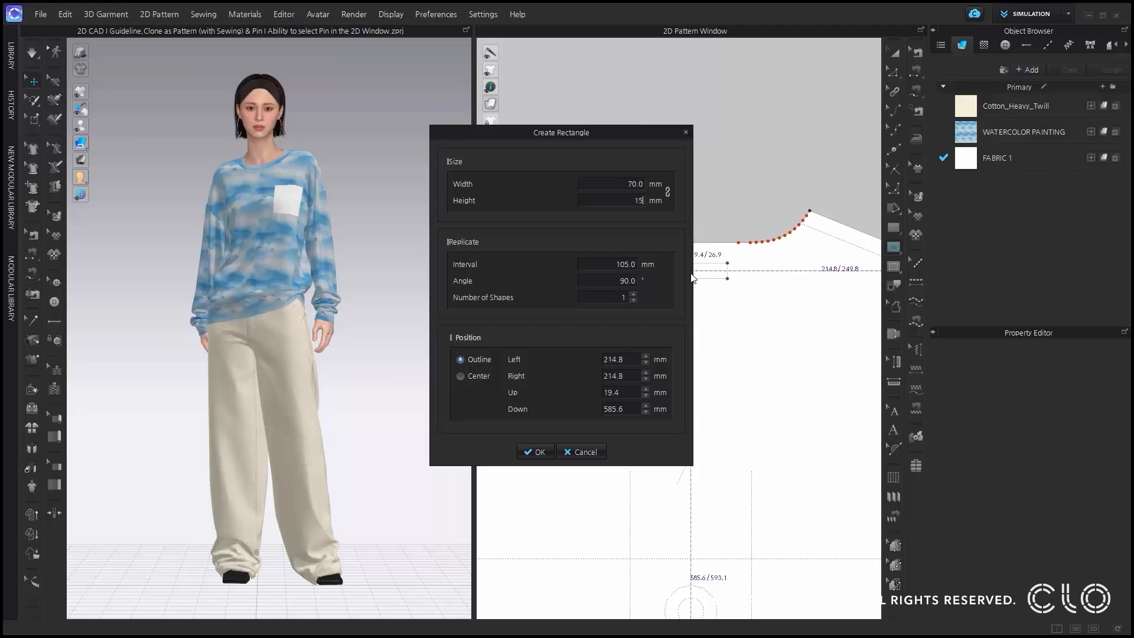
pyautogui.click(538, 452)
pyautogui.scroll(3, 694, 278)
pyautogui.press('a')
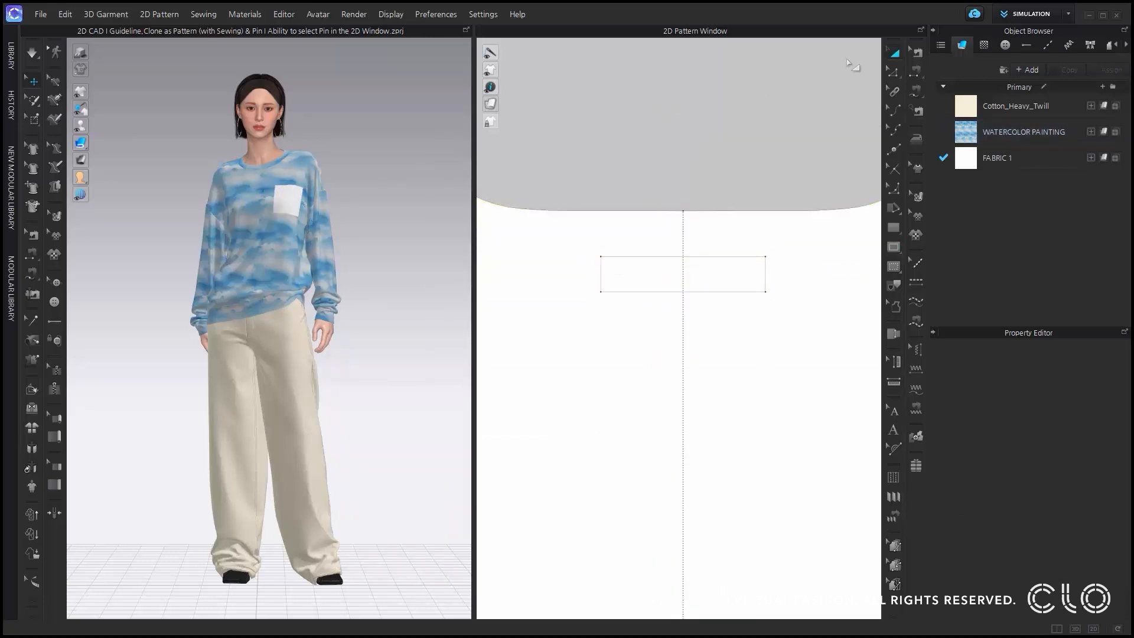
# Clone the internal rectangle on the back bodice as a pattern with sewing, and place it just above the original, across the neckline.
pyautogui.click(767, 278)
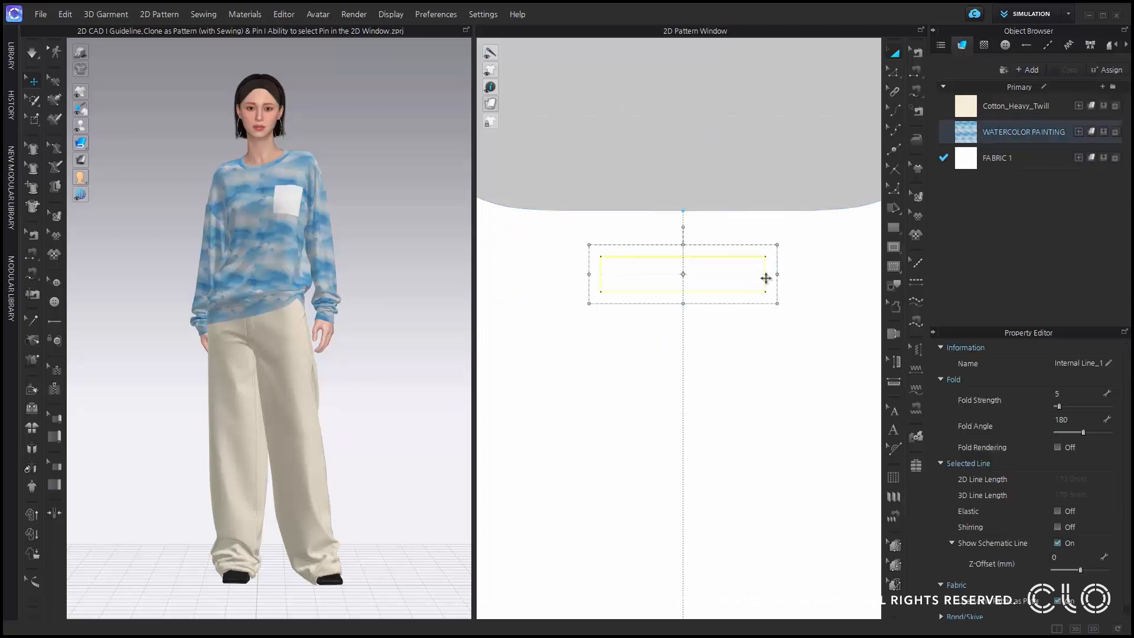
pyautogui.rightClick(767, 279)
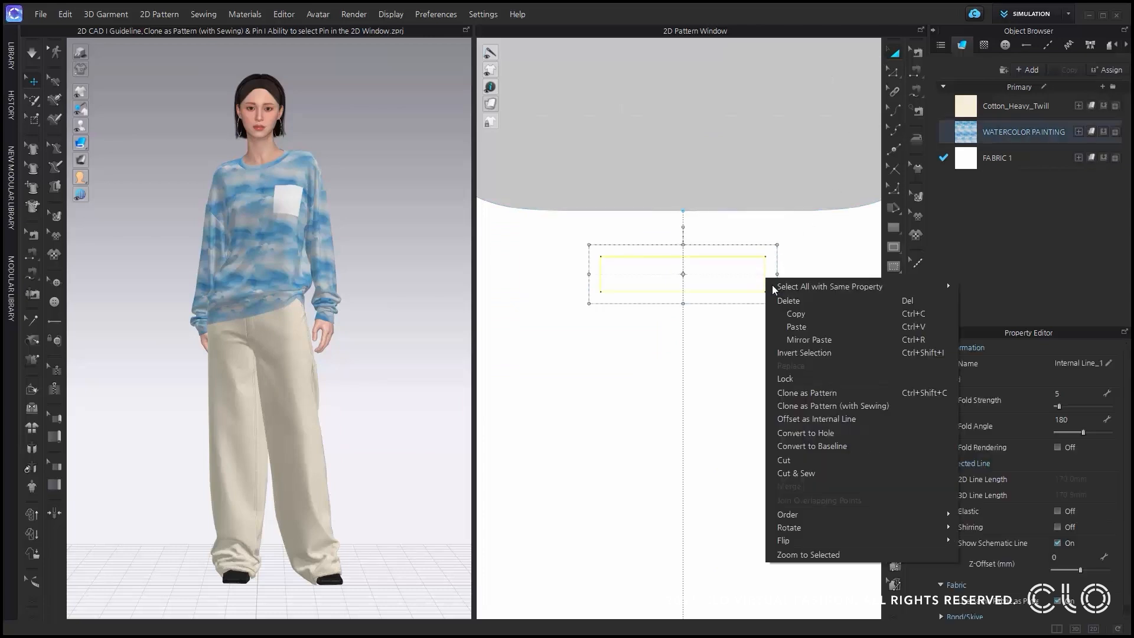
pyautogui.click(823, 405)
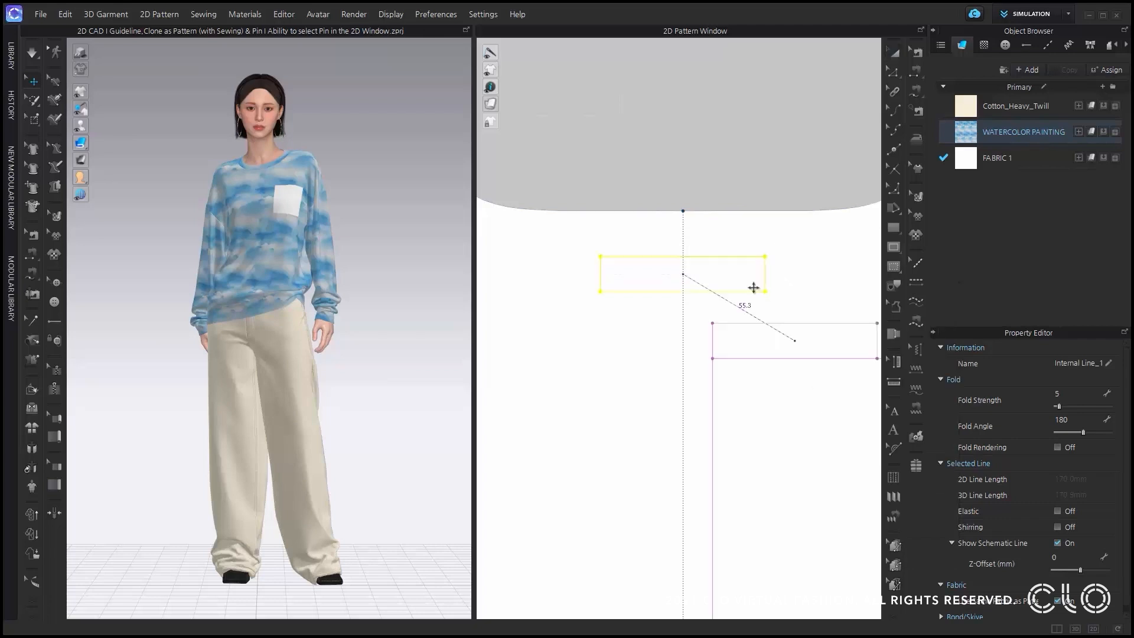
pyautogui.click(682, 177)
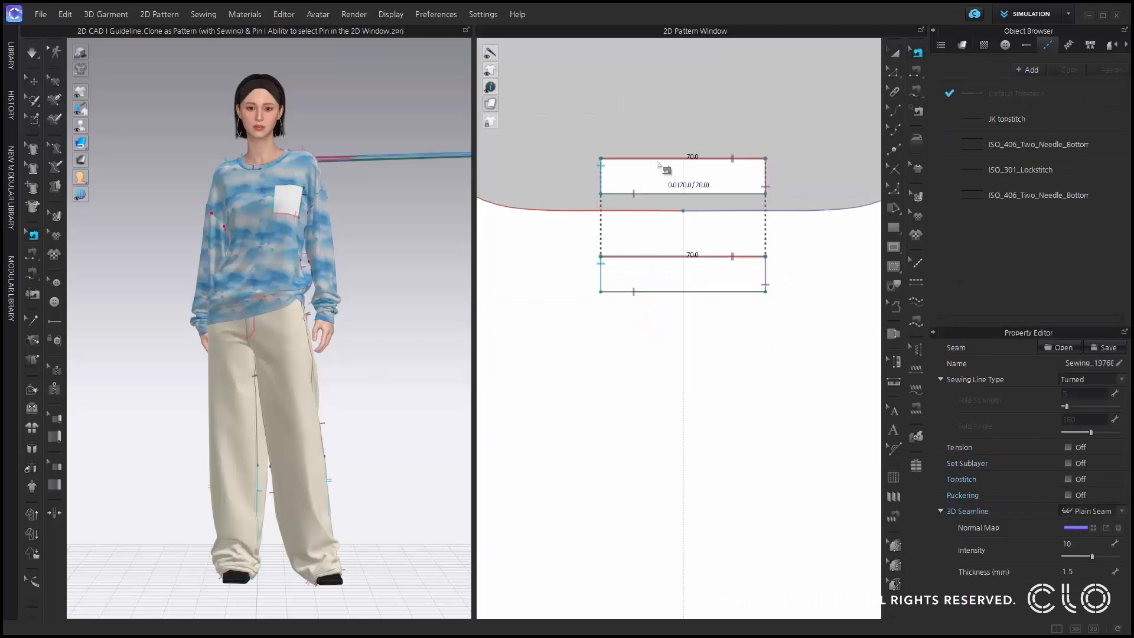
# Superimpose the cloned rectangle pattern over the back bodice in 3D.
pyautogui.press('q')
pyautogui.moveTo(350, 163); pyautogui.dragTo(266, 185, button='middle')
pyautogui.scroll(-2, 266, 184)
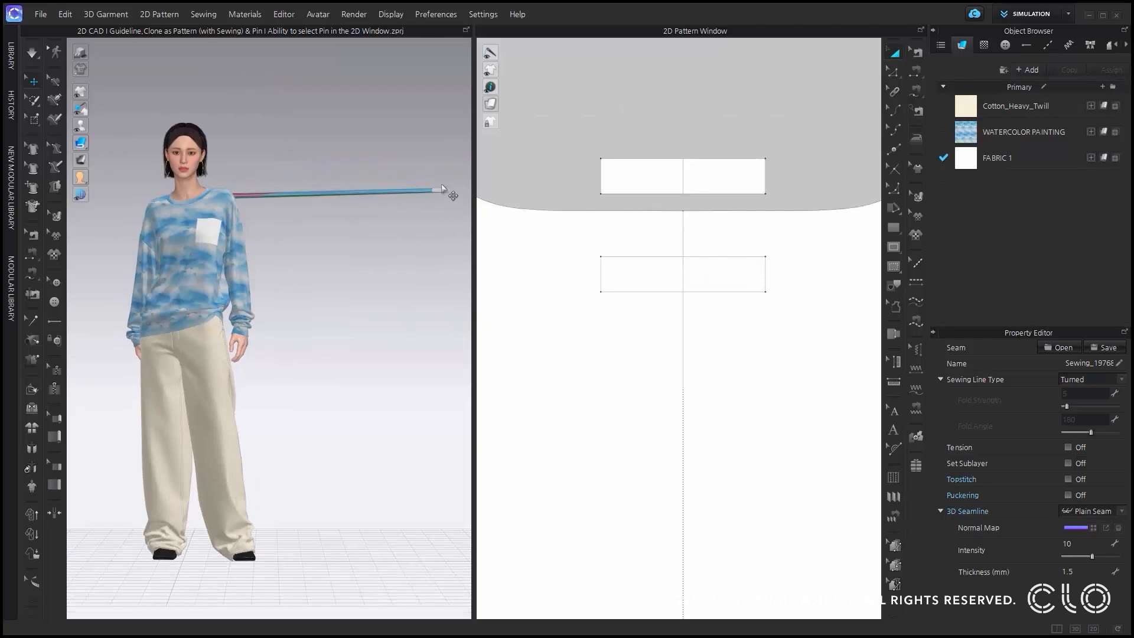
pyautogui.click(451, 199)
pyautogui.rightClick(438, 193)
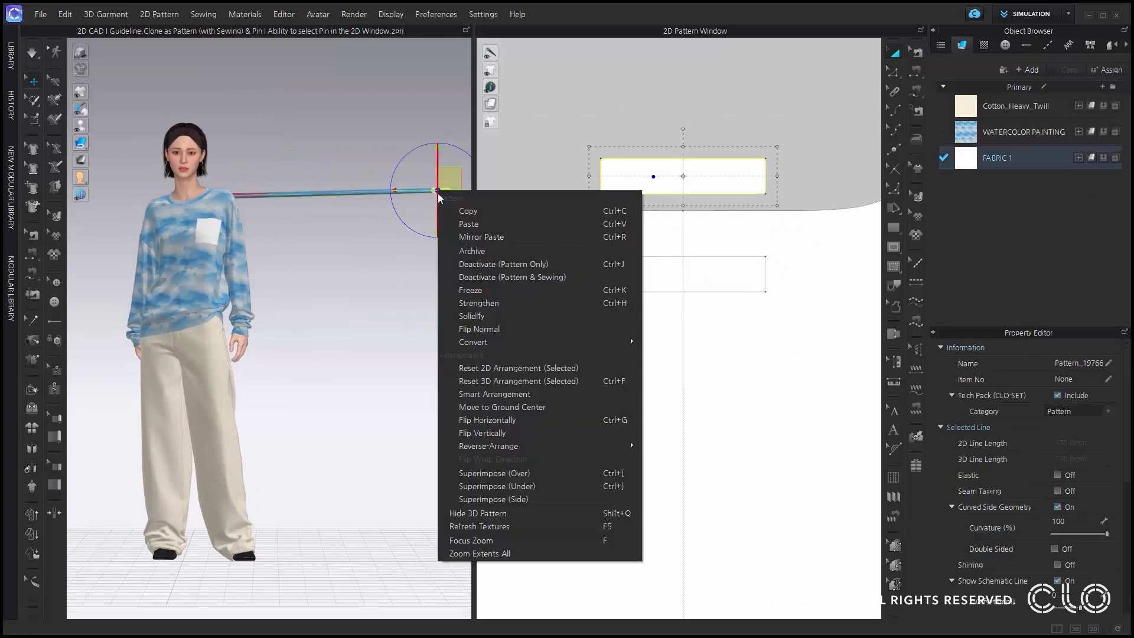
pyautogui.click(507, 476)
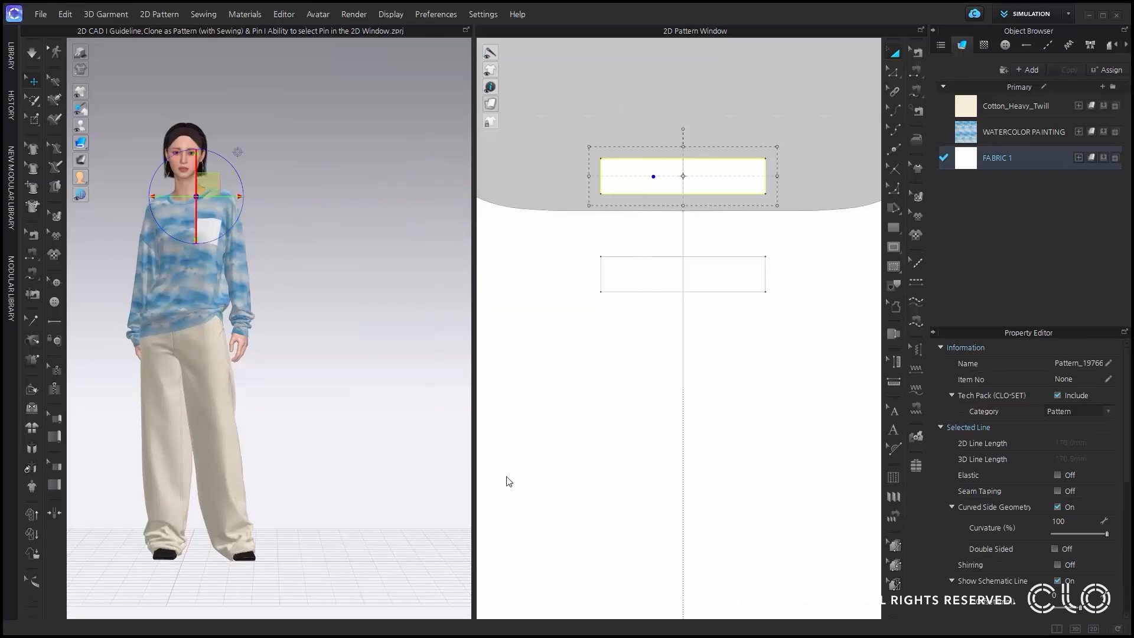
# Examine the superimposed rectangle at the back neck of the garment in 3D.
pyautogui.moveTo(293, 163); pyautogui.dragTo(355, 310, button='middle')
pyautogui.scroll(5, 354, 314)
pyautogui.moveTo(350, 326); pyautogui.dragTo(309, 420, button='right')
pyautogui.moveTo(241, 390); pyautogui.dragTo(77, 260, button='middle')
pyautogui.scroll(3, 290, 272)
pyautogui.click(354, 195)
pyautogui.moveTo(354, 195); pyautogui.dragTo(210, 221, button='right')
pyautogui.scroll(2, 281, 289)
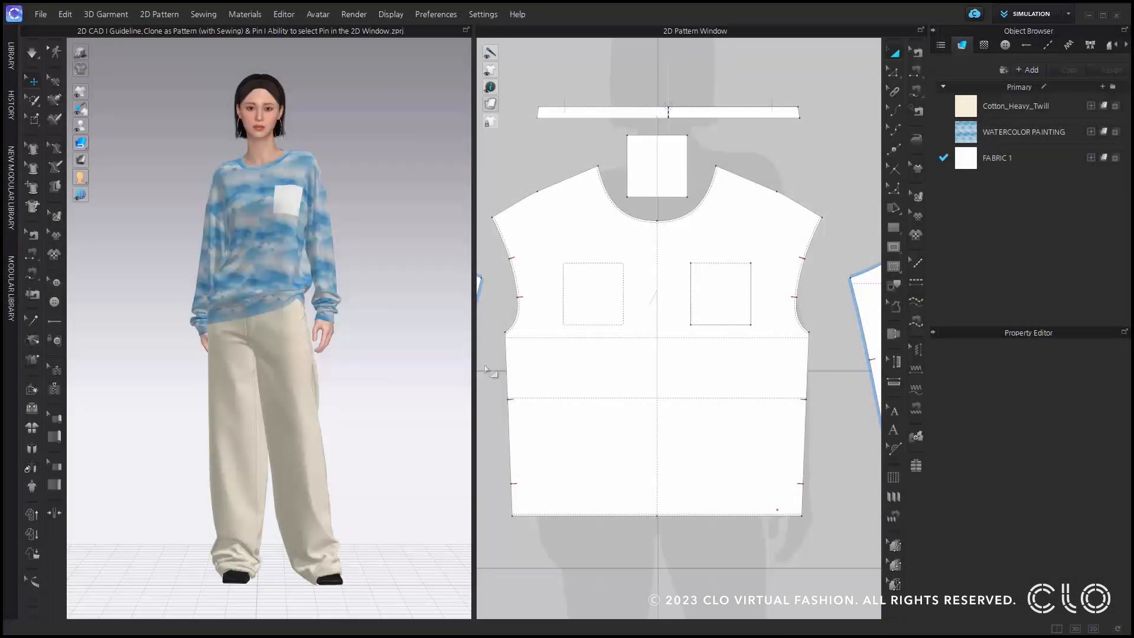
# Select the single pin near the front bodice's lower side hem in the 2D pattern with Pin (Box), and delete it.
pyautogui.scroll(5, 861, 499)
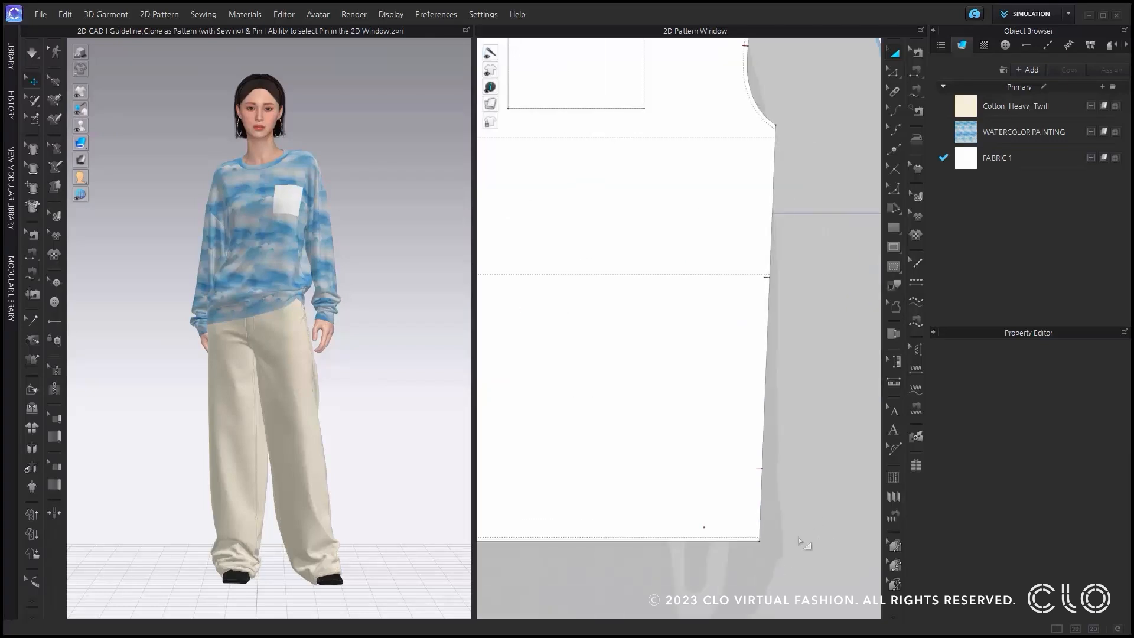
pyautogui.scroll(5, 714, 392)
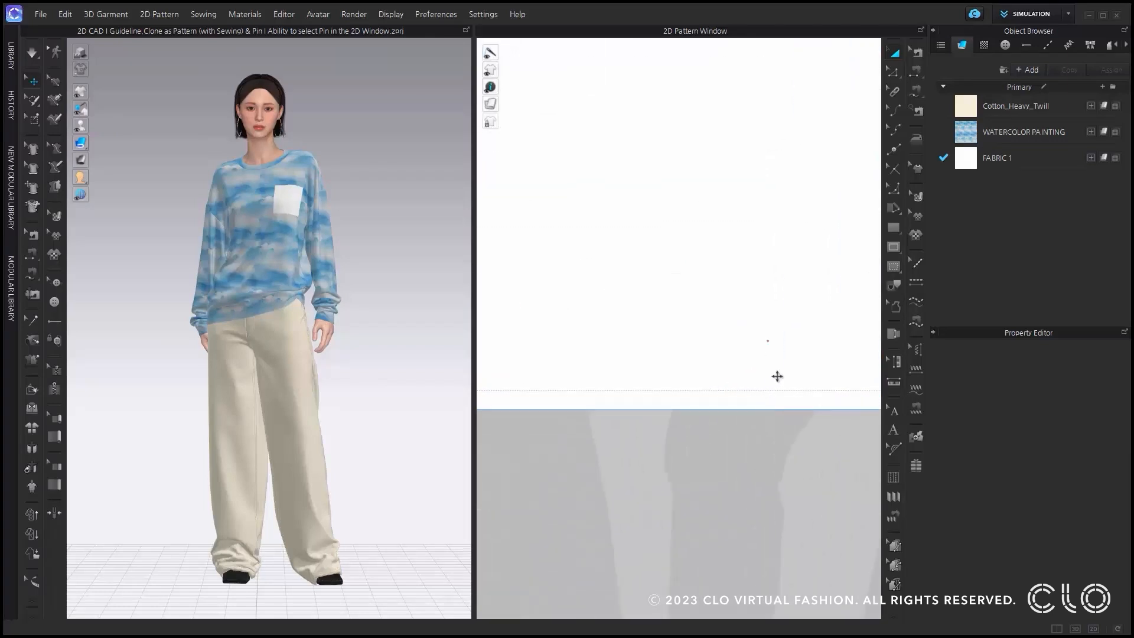
pyautogui.scroll(6, 320, 259)
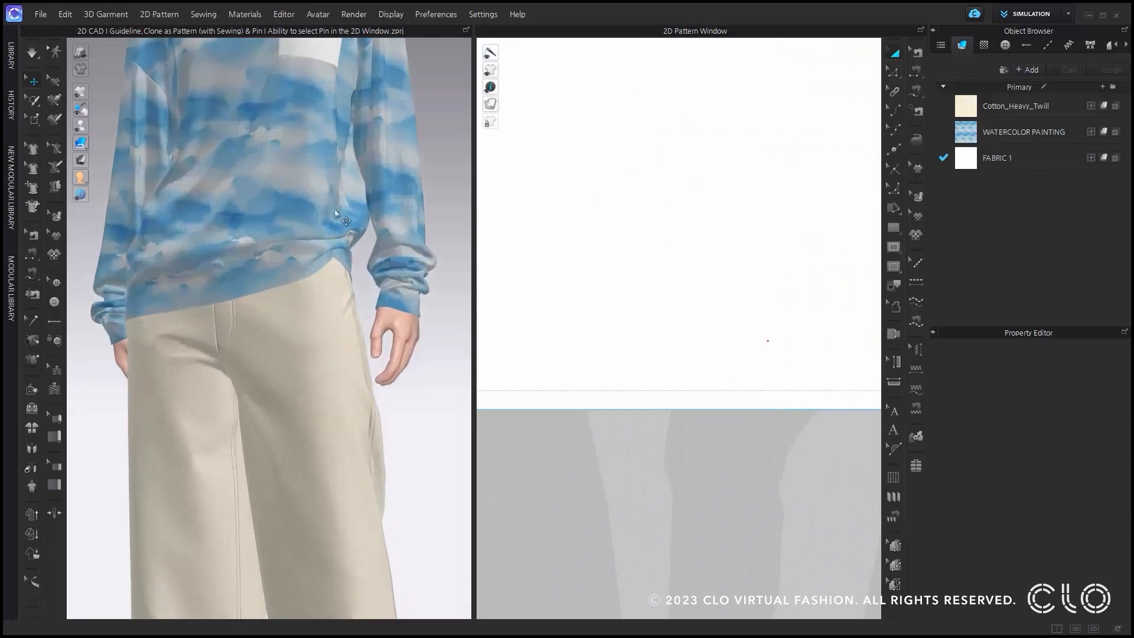
pyautogui.moveTo(344, 318); pyautogui.dragTo(364, 338, button='right')
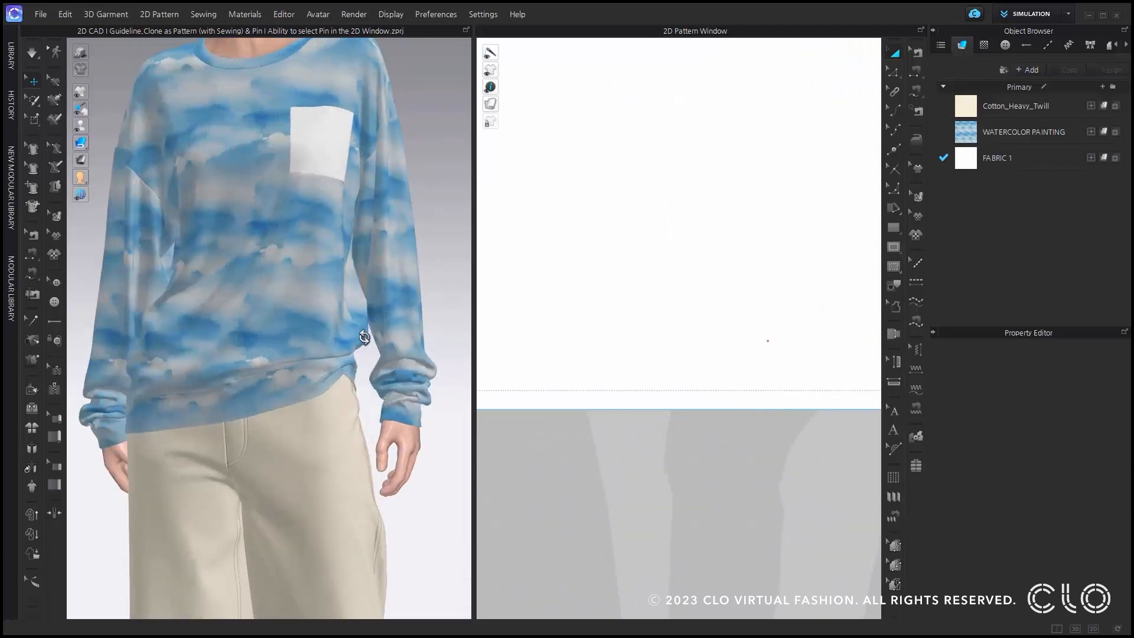
pyautogui.moveTo(365, 337); pyautogui.dragTo(303, 337, button='right')
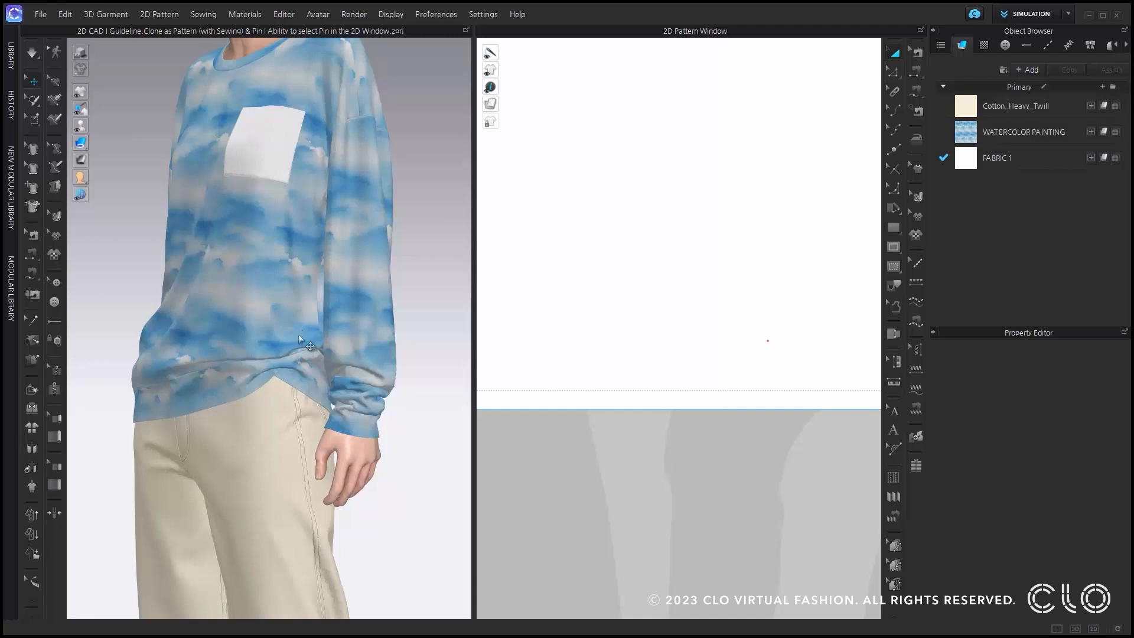
pyautogui.click(37, 122)
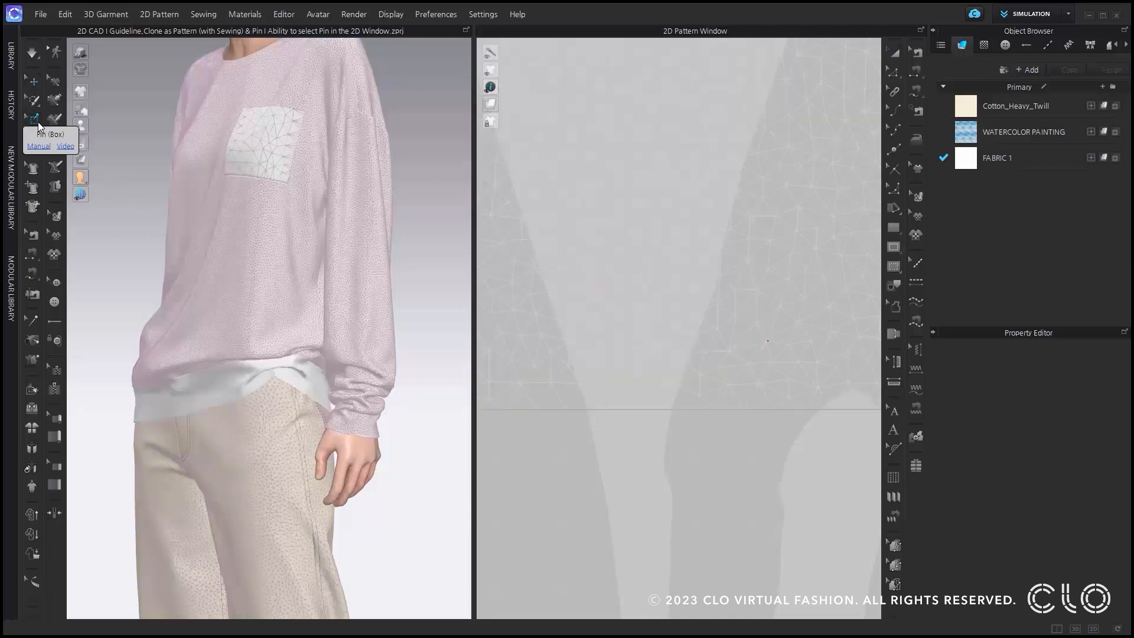
pyautogui.click(767, 342)
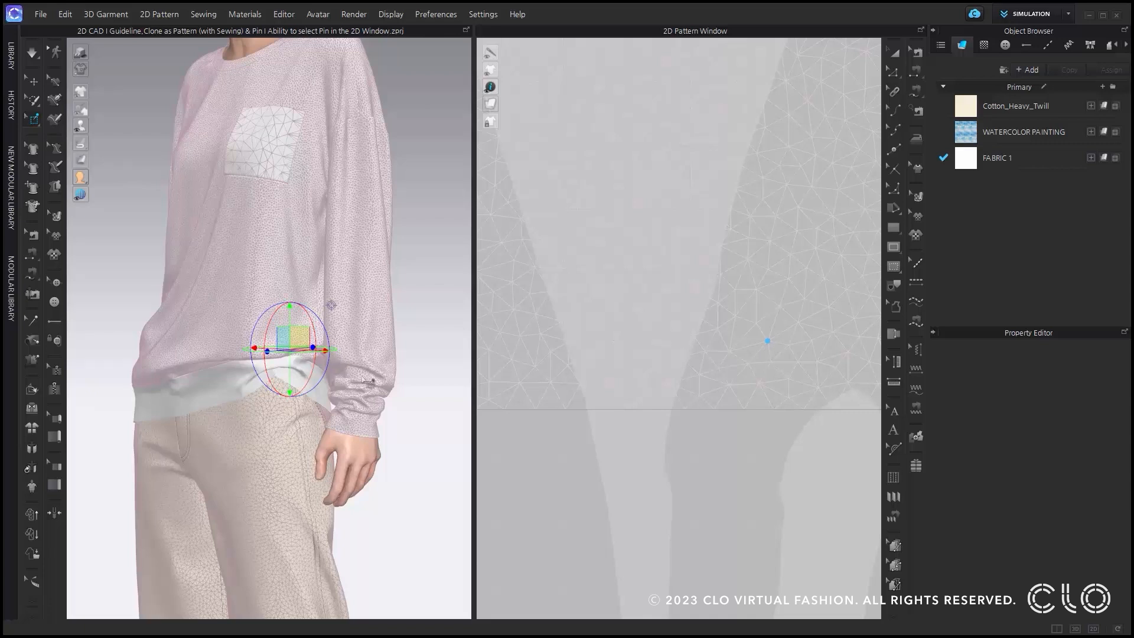
pyautogui.rightClick(307, 342)
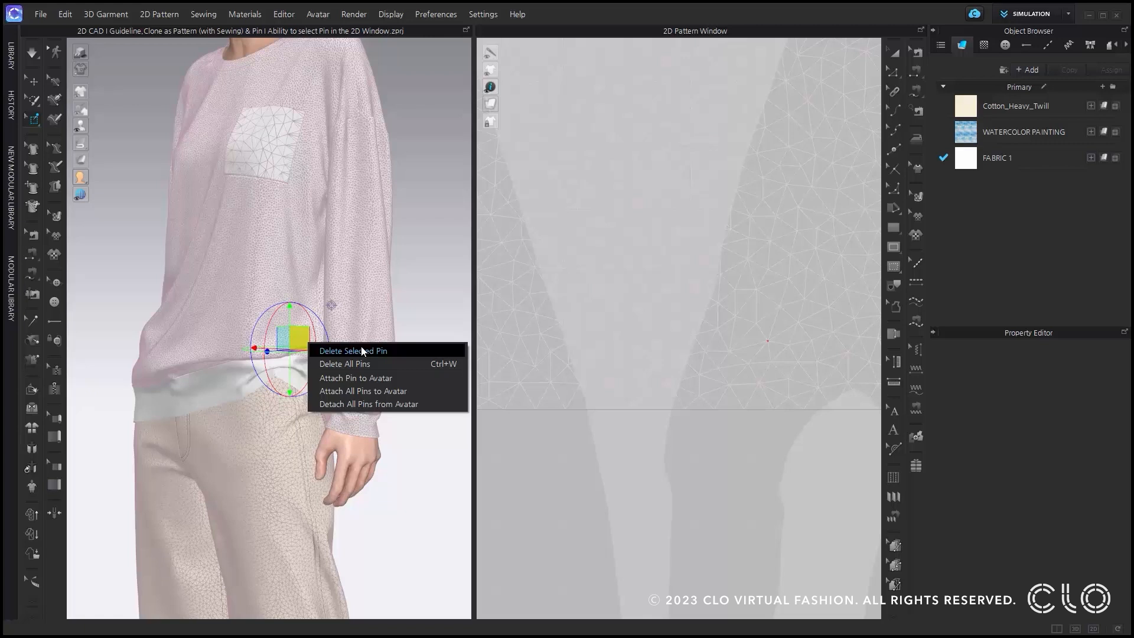
pyautogui.click(412, 351)
# Pin a rectangular area on the lower middle of the front bodice with Pin (Box).
pyautogui.scroll(-5, 587, 271)
pyautogui.scroll(-3, 810, 455)
pyautogui.scroll(-3, 610, 321)
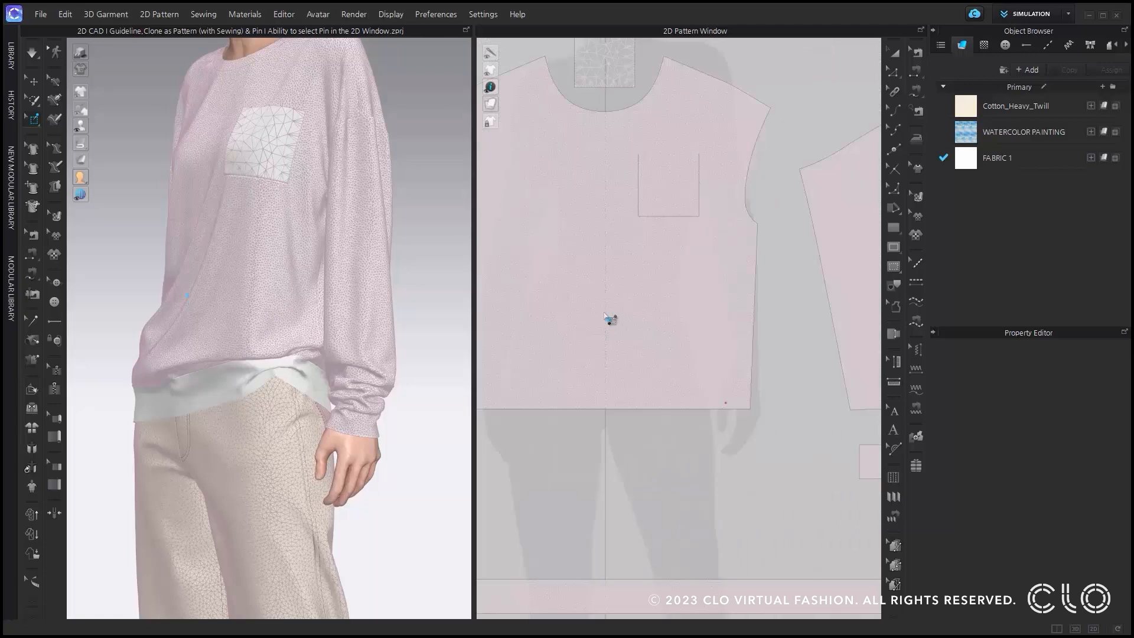
pyautogui.scroll(-2, 555, 274)
pyautogui.moveTo(570, 299); pyautogui.dragTo(660, 377)
pyautogui.moveTo(188, 308); pyautogui.dragTo(248, 313, button='right')
pyautogui.scroll(2, 245, 241)
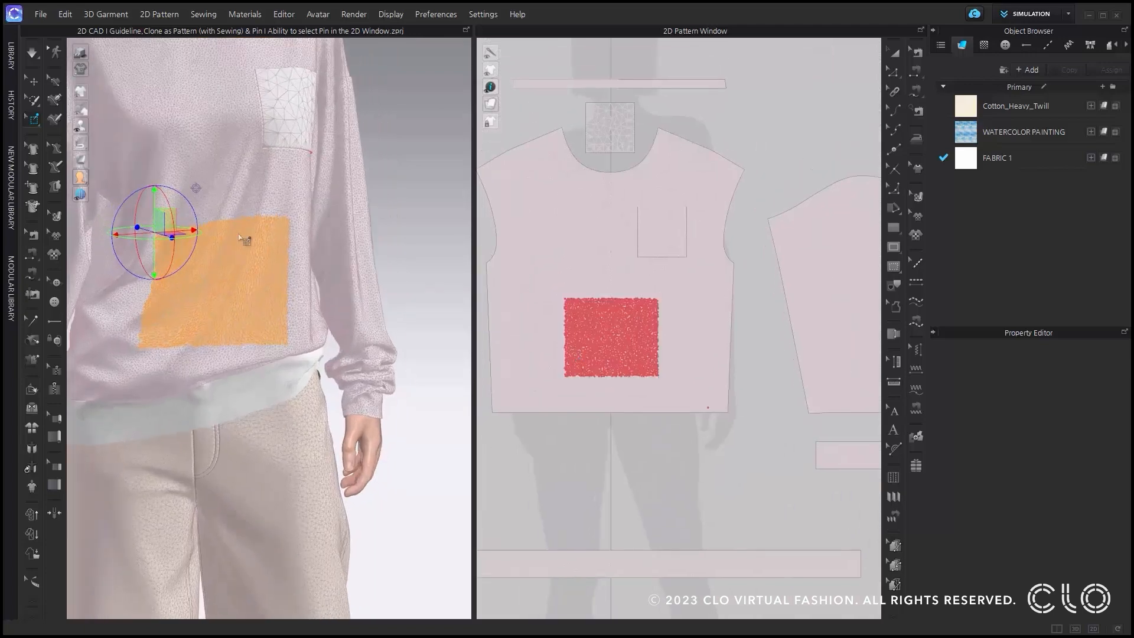
pyautogui.moveTo(260, 253); pyautogui.dragTo(283, 281, button='middle')
pyautogui.click(444, 360)
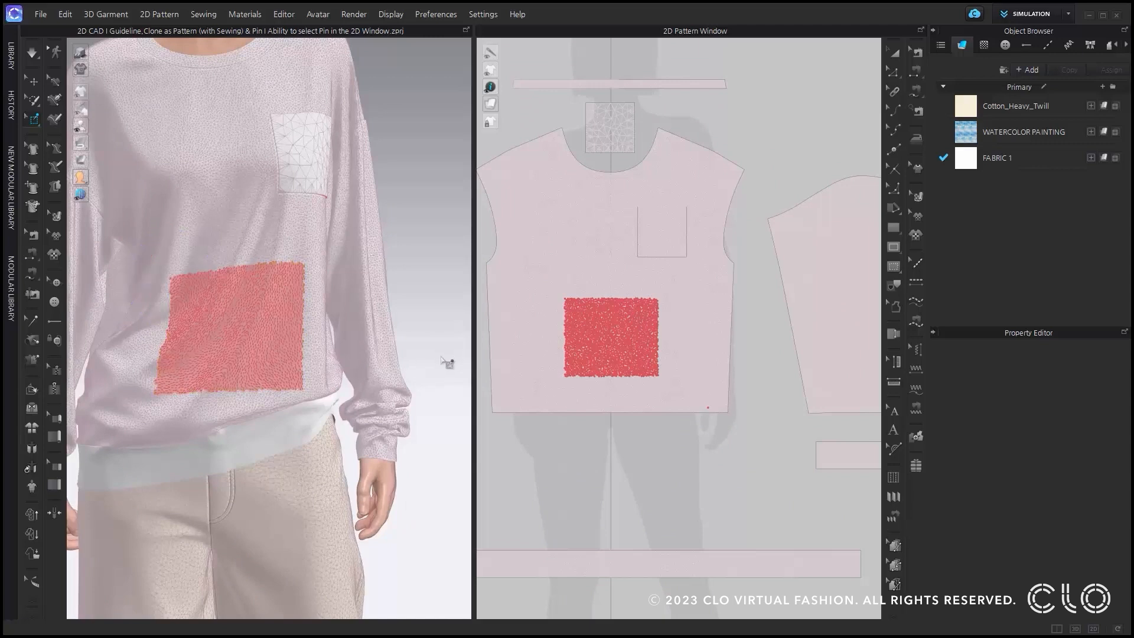
# Select the rectangular group of pins in the 2D pattern and delete the selected pins.
pyautogui.click(607, 352)
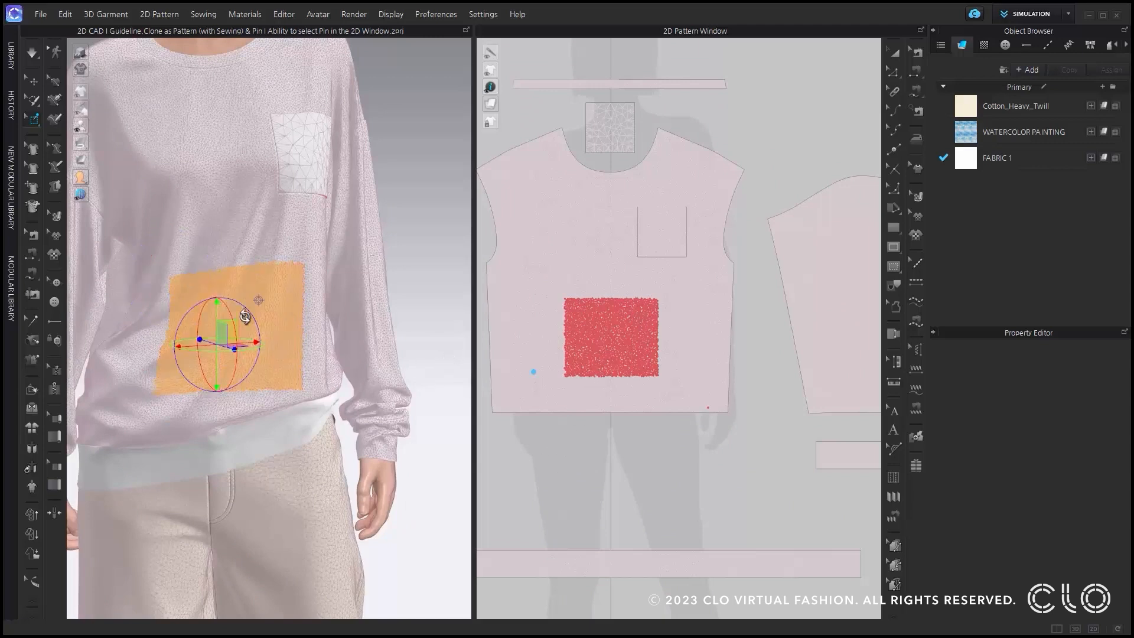
pyautogui.rightClick(222, 335)
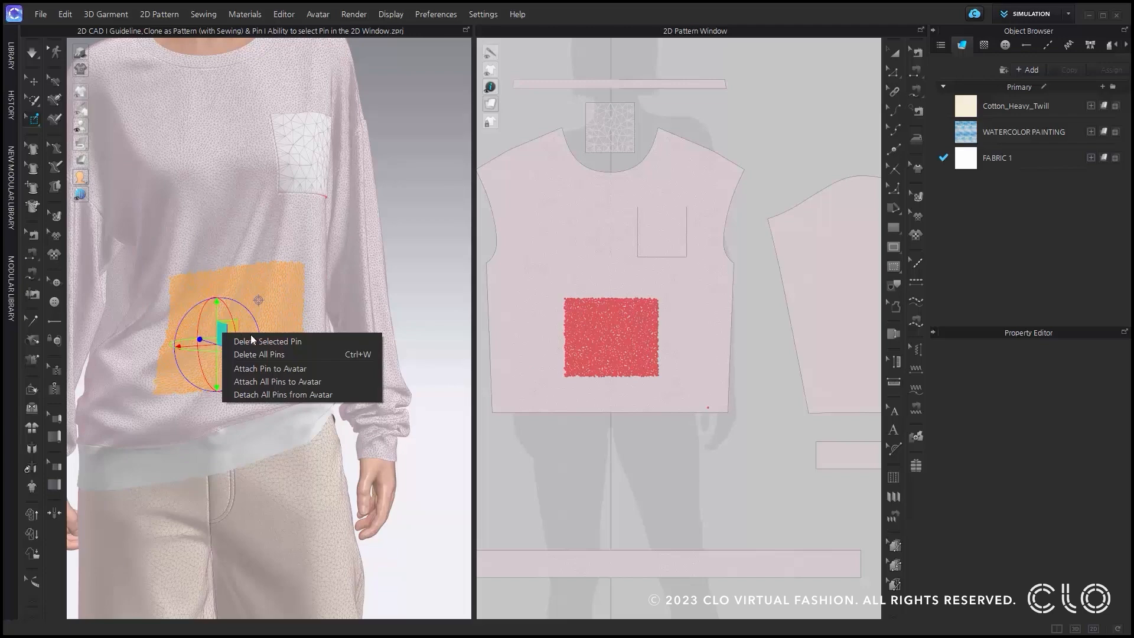
pyautogui.click(299, 344)
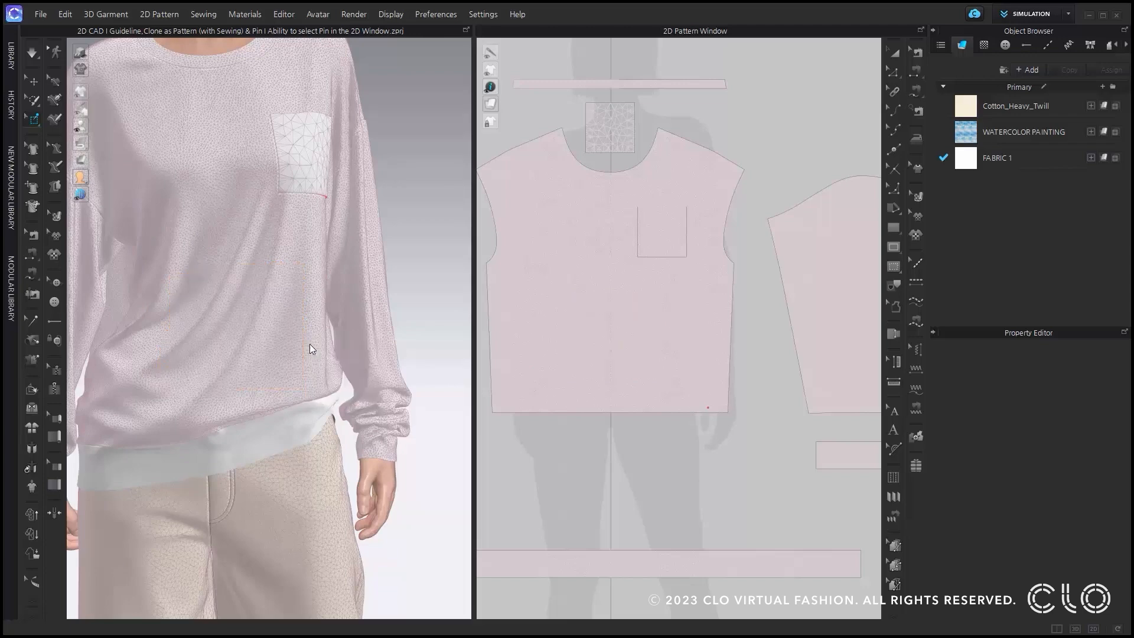
pyautogui.moveTo(337, 398); pyautogui.dragTo(277, 400, button='right')
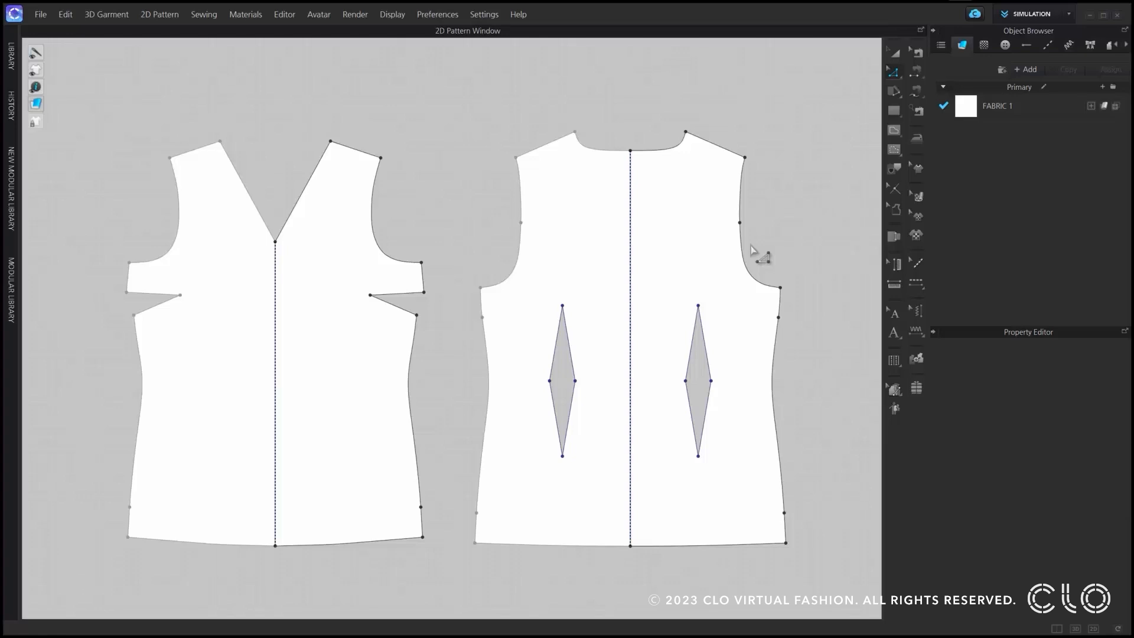
# Move the front bodice's side dart tip slightly upward and further in toward the centre line.
pyautogui.click(894, 71)
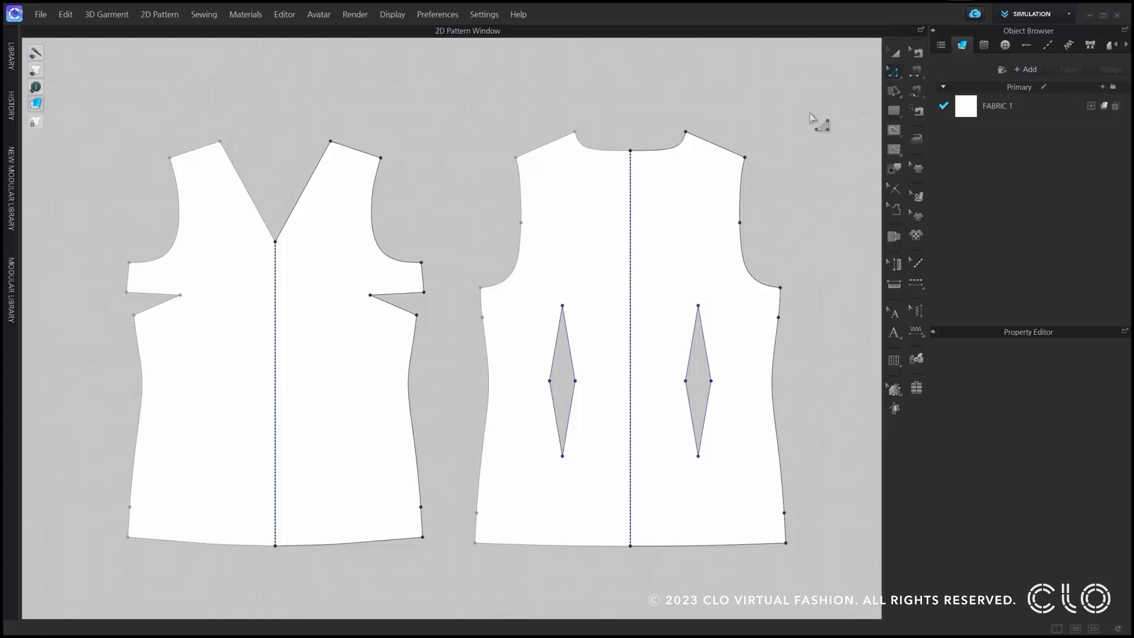
pyautogui.click(370, 295)
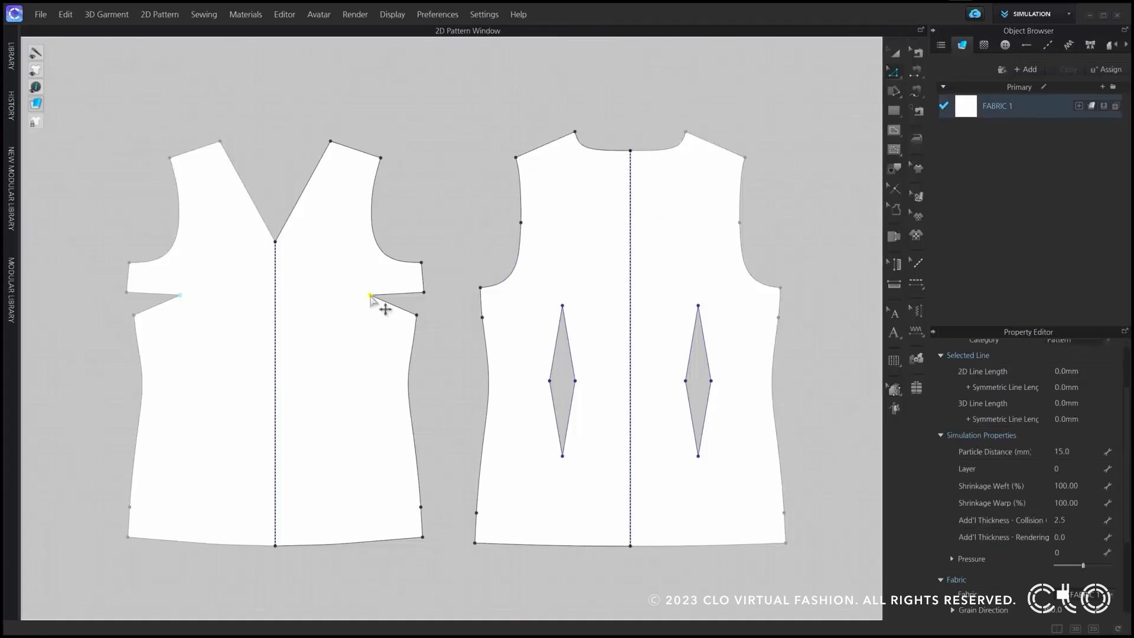
pyautogui.moveTo(371, 296)
pyautogui.mouseDown()
pyautogui.moveTo(369, 315)
pyautogui.moveTo(368, 285)
pyautogui.mouseUp()
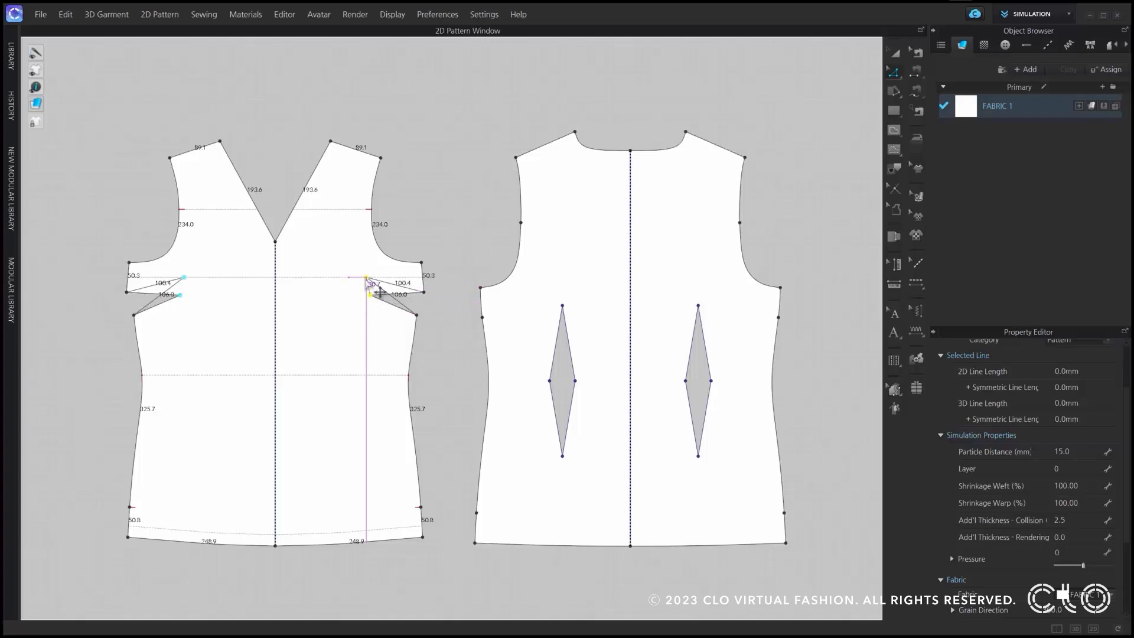
pyautogui.keyDown('shift'); pyautogui.moveTo(366, 278); pyautogui.dragTo(325, 281); pyautogui.keyUp('shift')
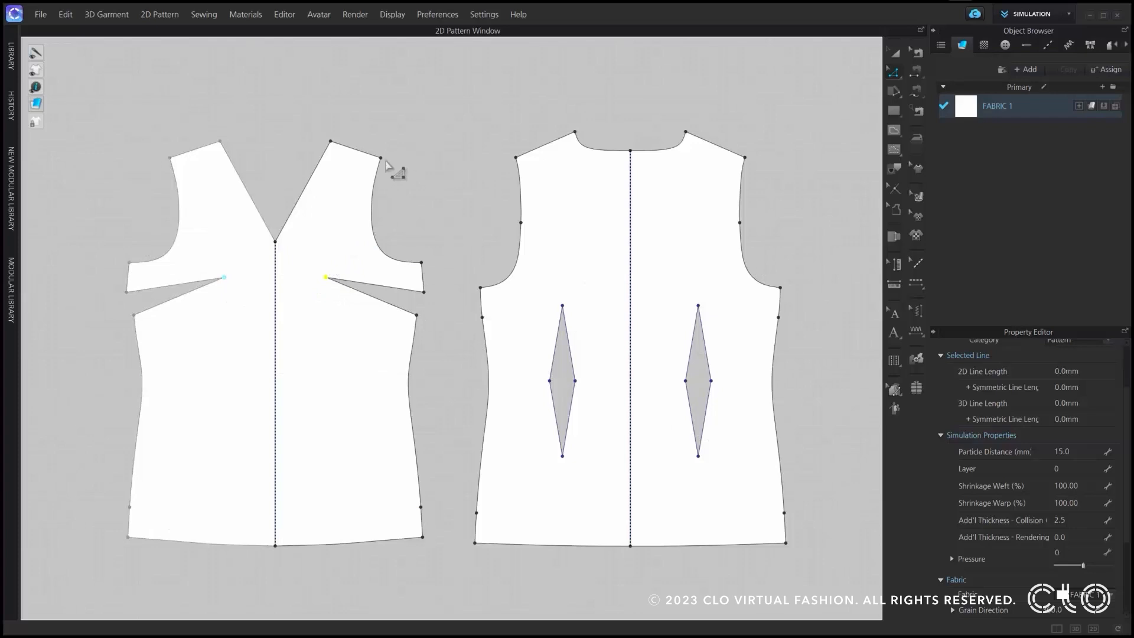
pyautogui.moveTo(392, 162)
pyautogui.mouseDown()
pyautogui.moveTo(379, 161)
pyautogui.moveTo(392, 168)
pyautogui.moveTo(397, 155)
pyautogui.moveTo(398, 169)
pyautogui.mouseUp()
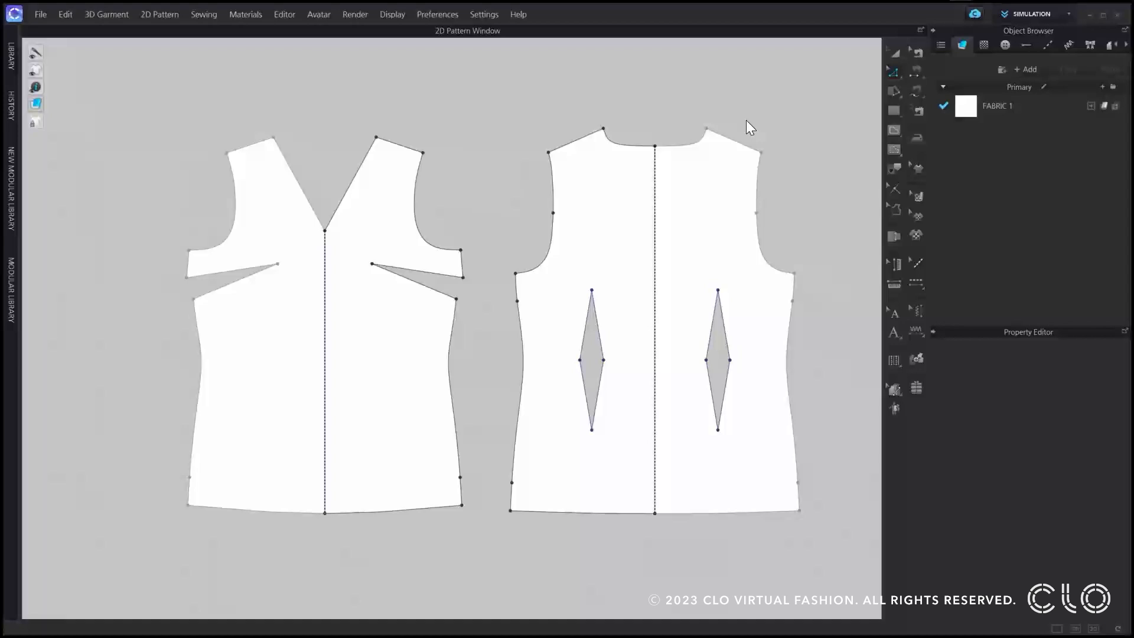
# Add a dart at the back armhole's middle point with 20 mm total width, 10 mm arm width, 70 mm length and Shape Dart Cap.
pyautogui.click(889, 71)
pyautogui.click(889, 74)
pyautogui.rightClick(554, 214)
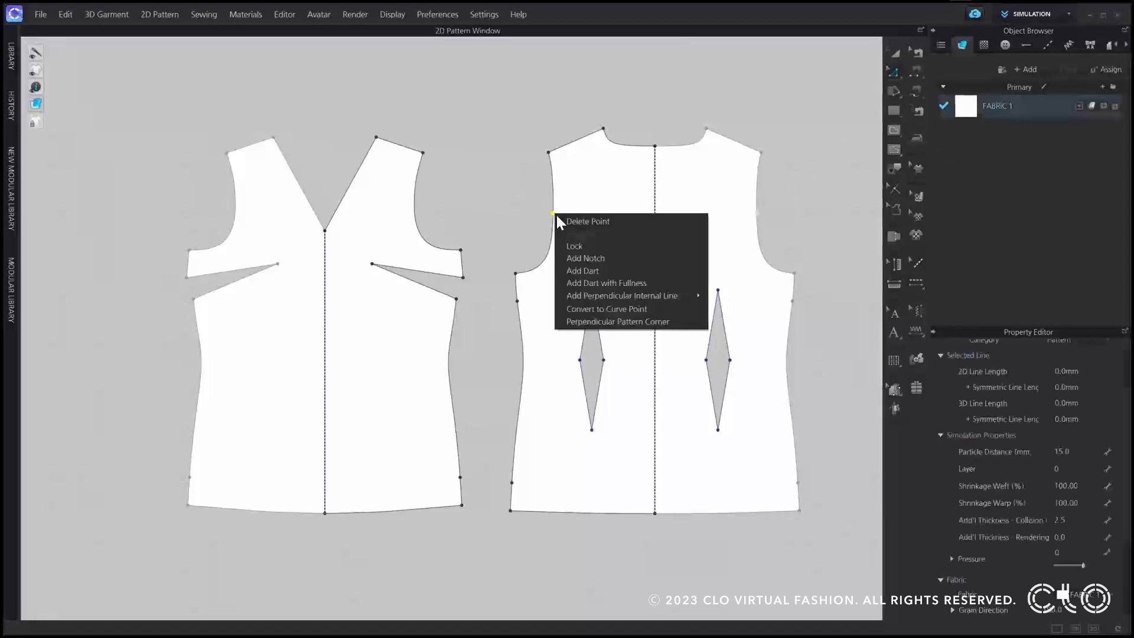
pyautogui.click(605, 271)
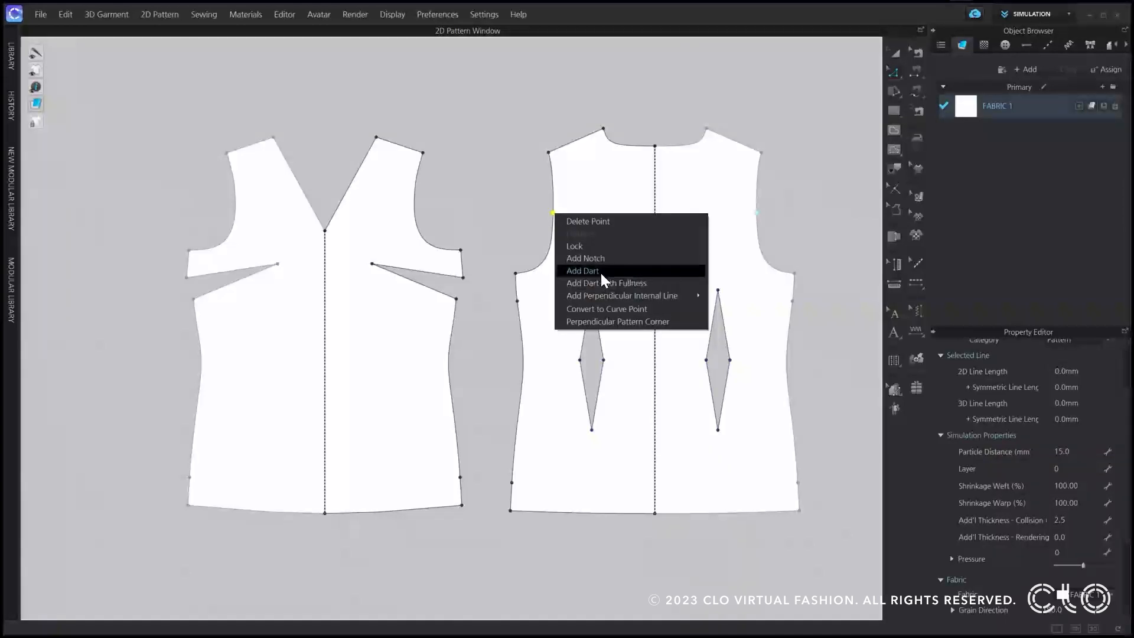
pyautogui.click(602, 271)
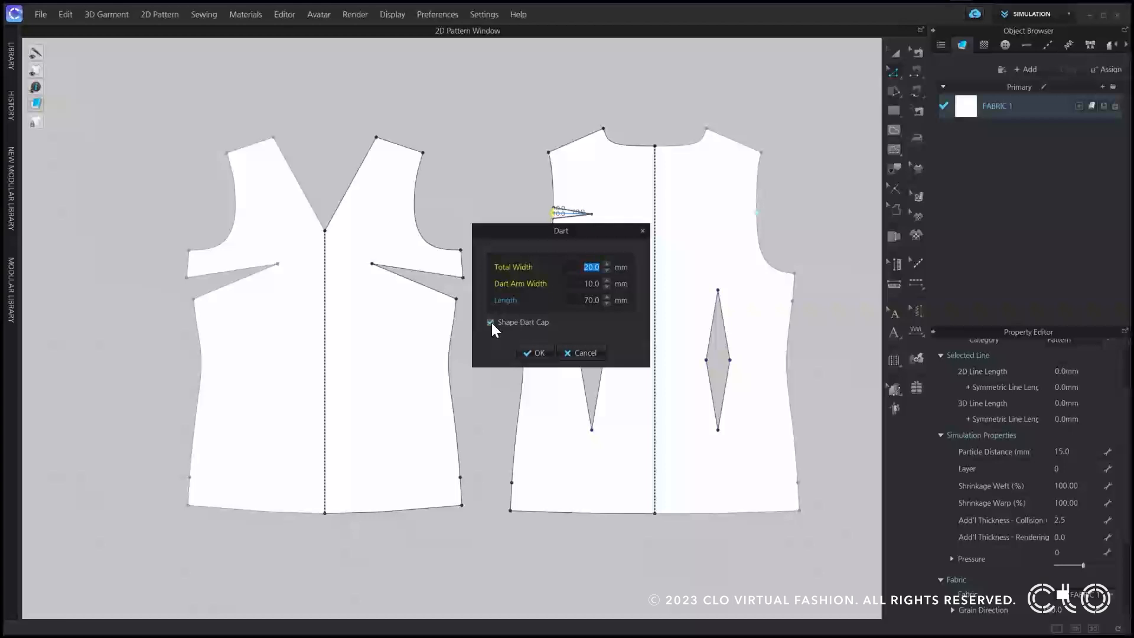
pyautogui.click(533, 353)
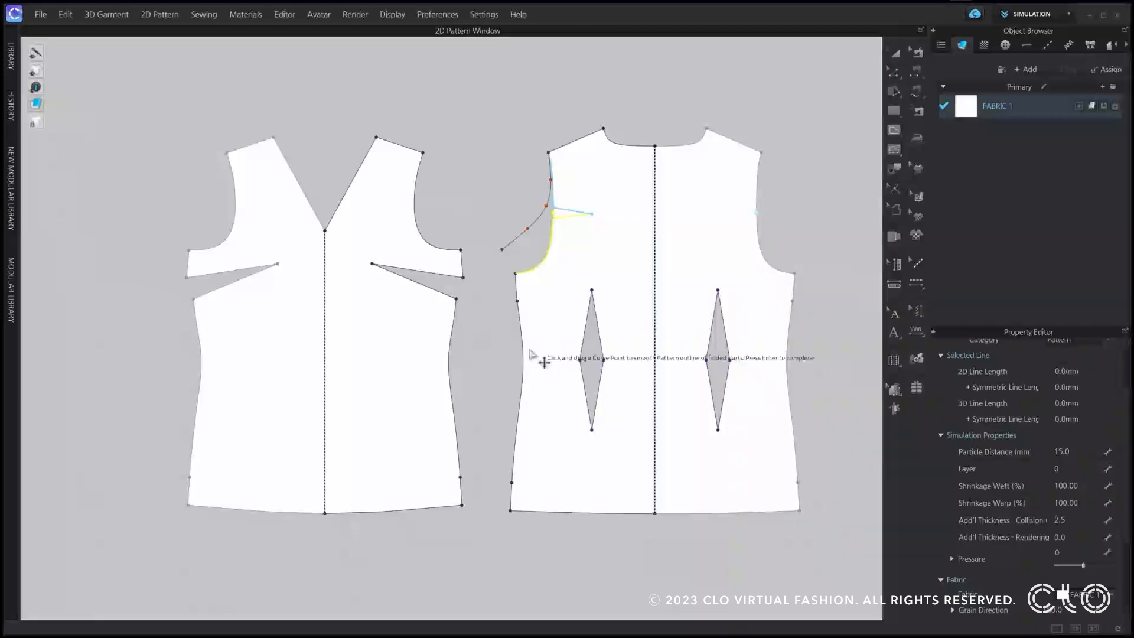
# Add two curve points to the lower part of the folded dart's armhole outline and adjust the points into a smooth curve, completing the dart.
pyautogui.scroll(6, 545, 223)
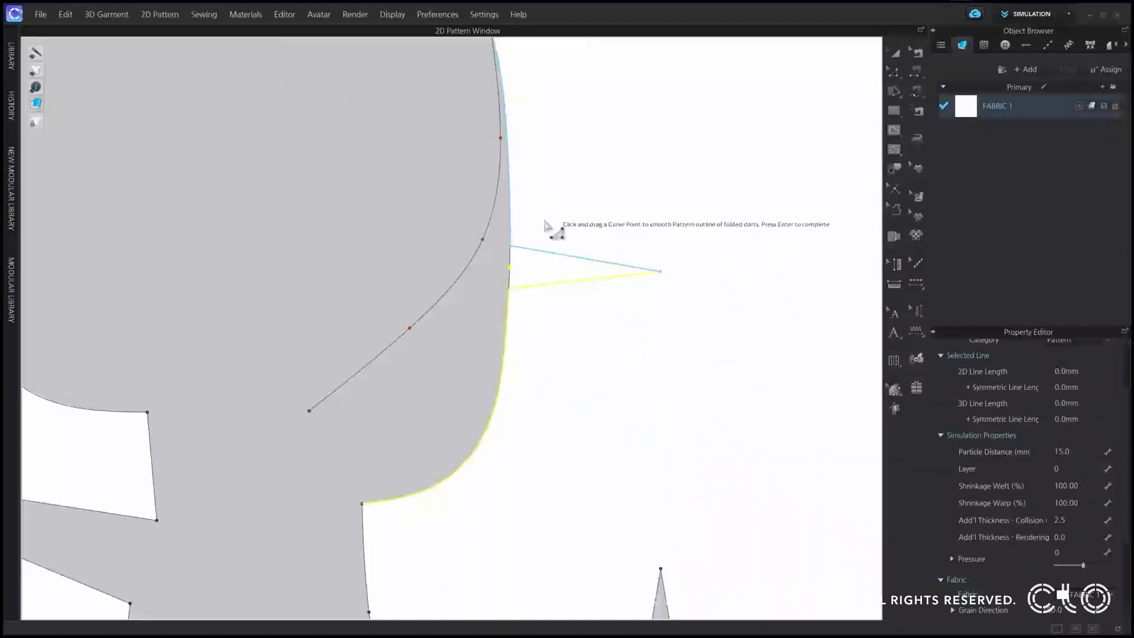
pyautogui.moveTo(545, 225); pyautogui.dragTo(513, 282, button='middle')
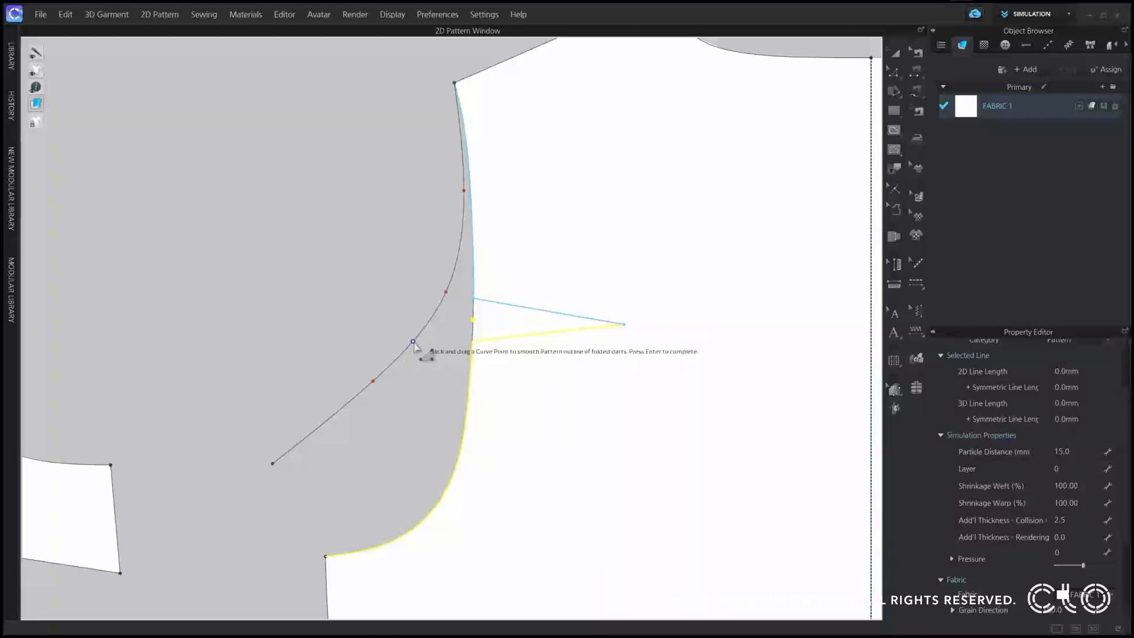
pyautogui.click(323, 424)
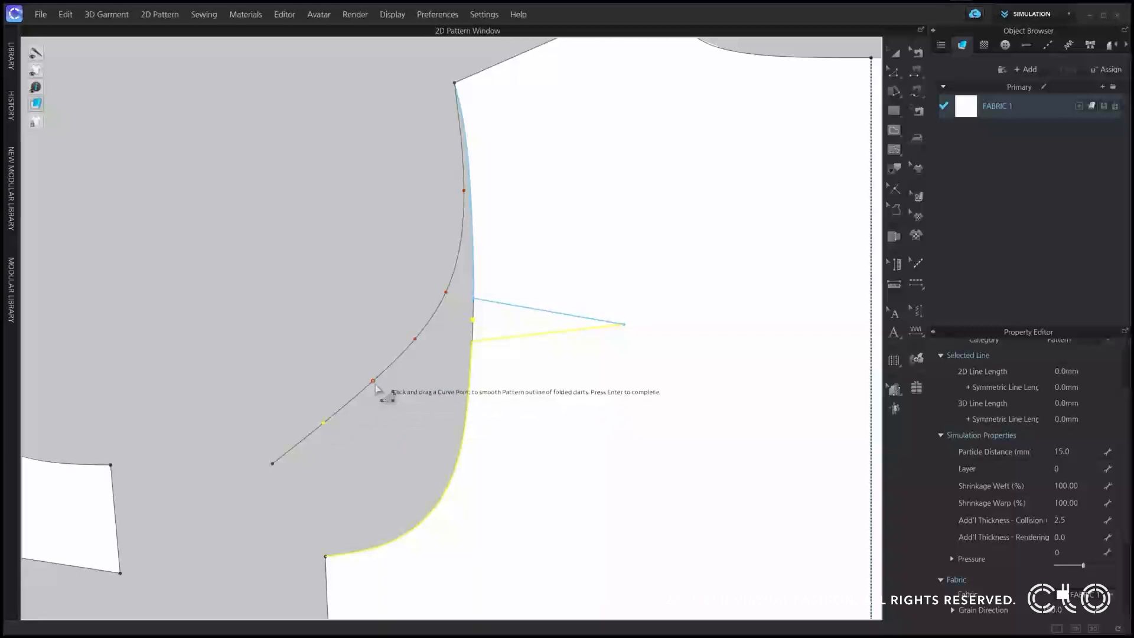
pyautogui.moveTo(373, 381); pyautogui.dragTo(377, 390)
pyautogui.moveTo(323, 424); pyautogui.dragTo(329, 432)
pyautogui.moveTo(413, 342); pyautogui.dragTo(420, 344)
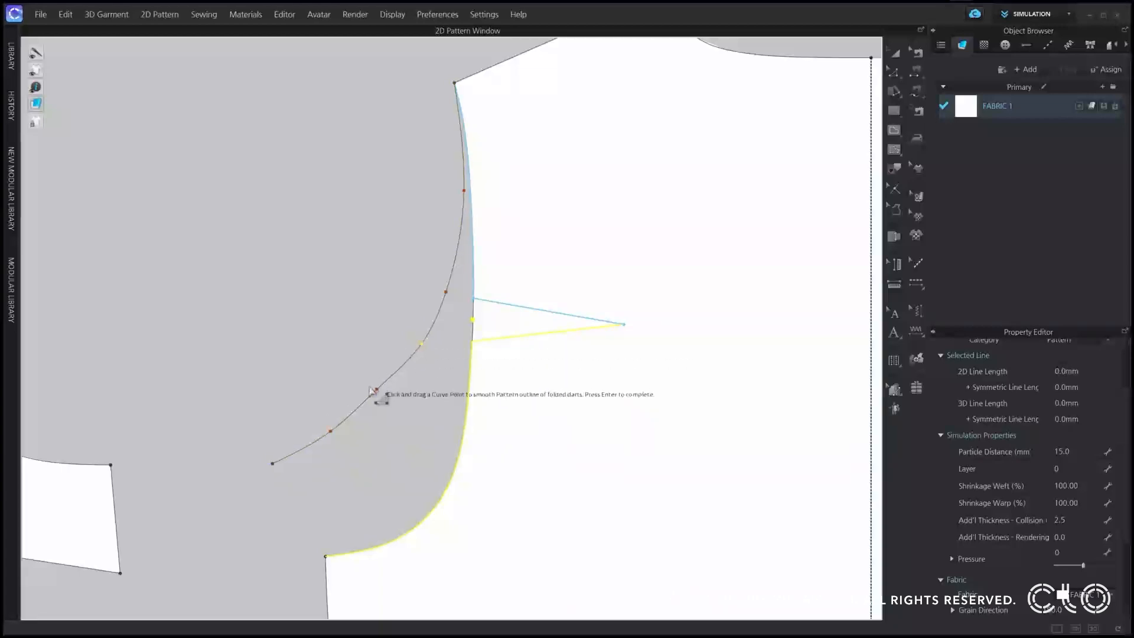
pyautogui.moveTo(377, 391); pyautogui.dragTo(381, 395)
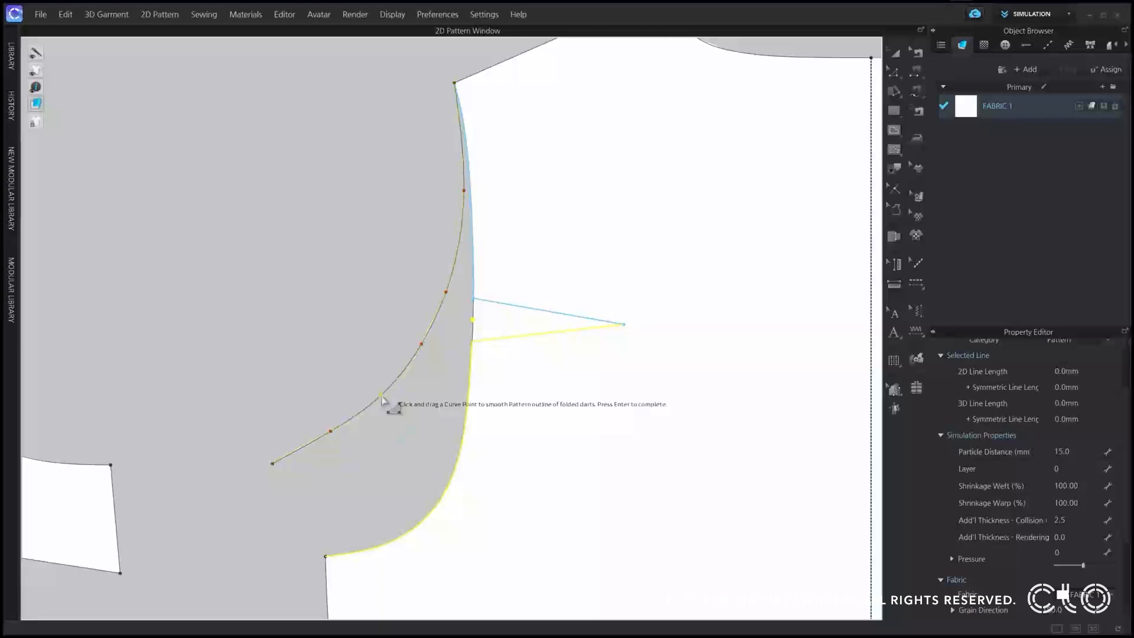
pyautogui.moveTo(331, 432); pyautogui.dragTo(337, 434)
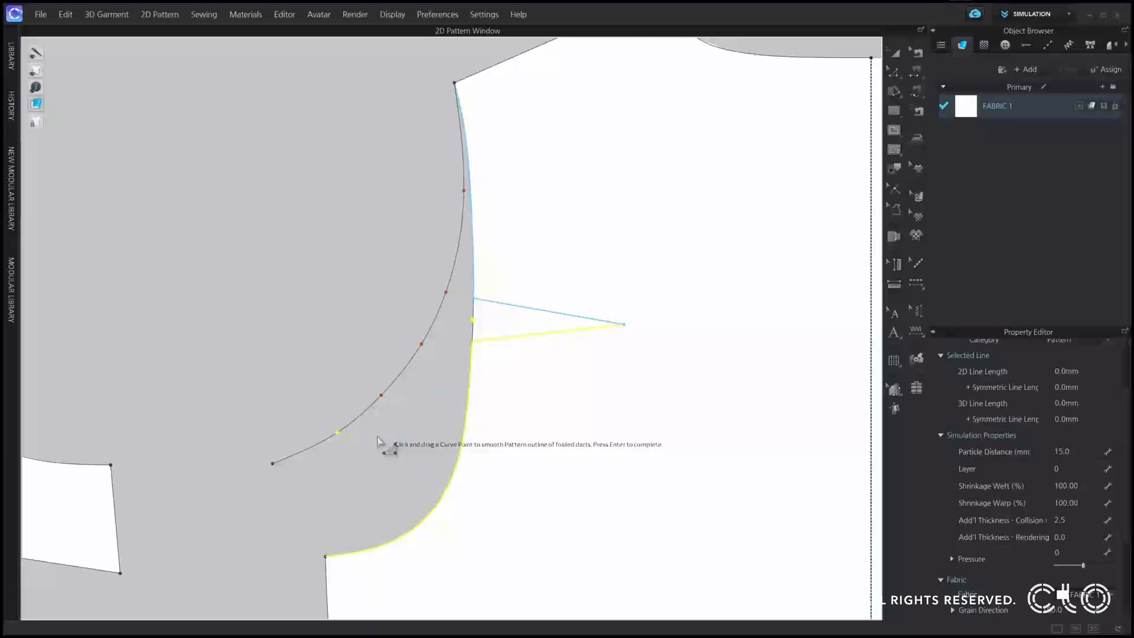
pyautogui.press('Return')
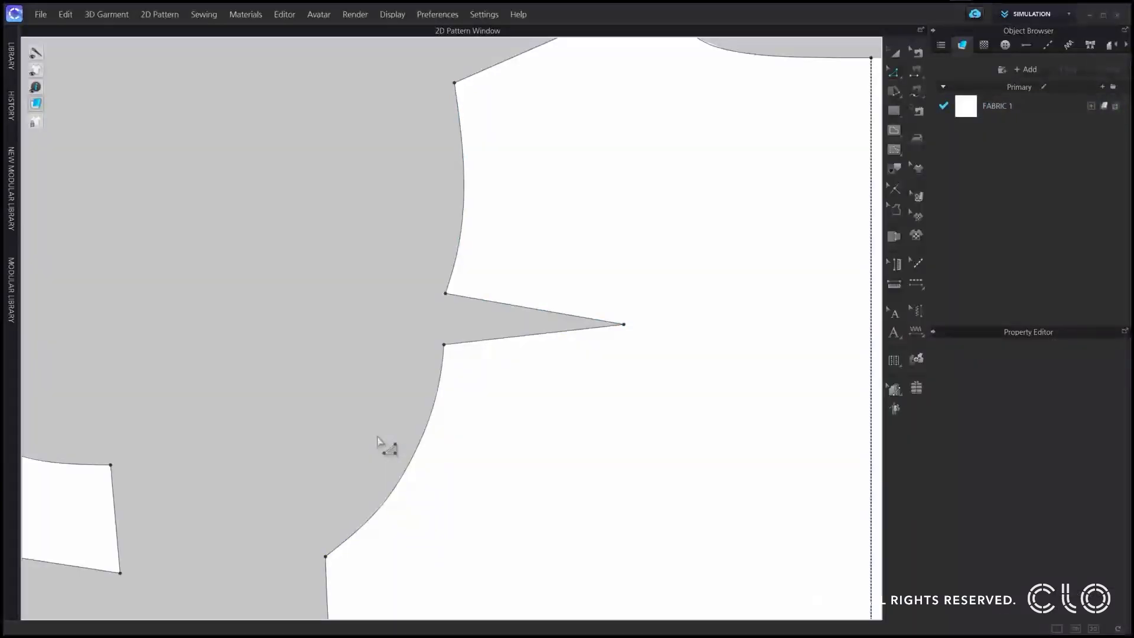
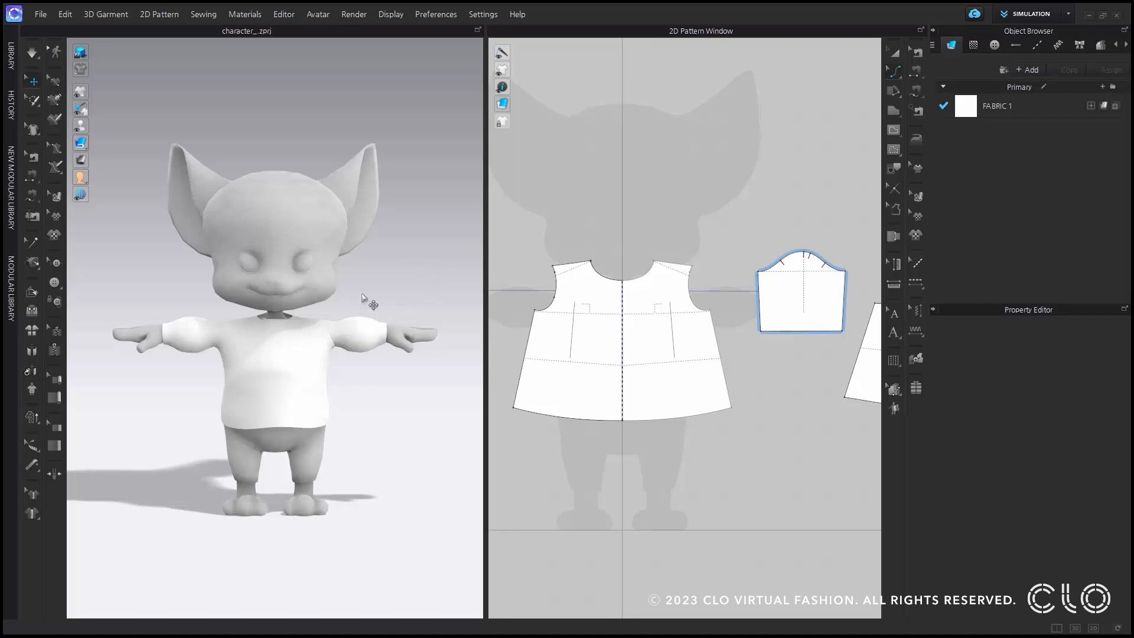
# Open the Fitting Suit settings of the Avatar Editor for the cartoon character, without saving the current file.
pyautogui.click(316, 13)
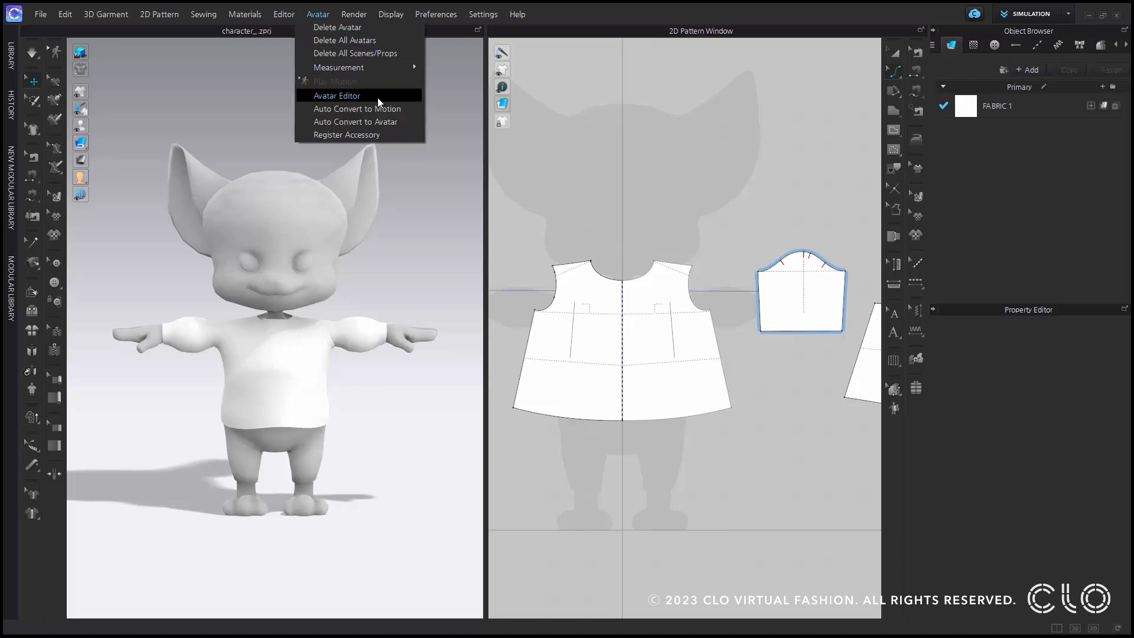
pyautogui.click(377, 97)
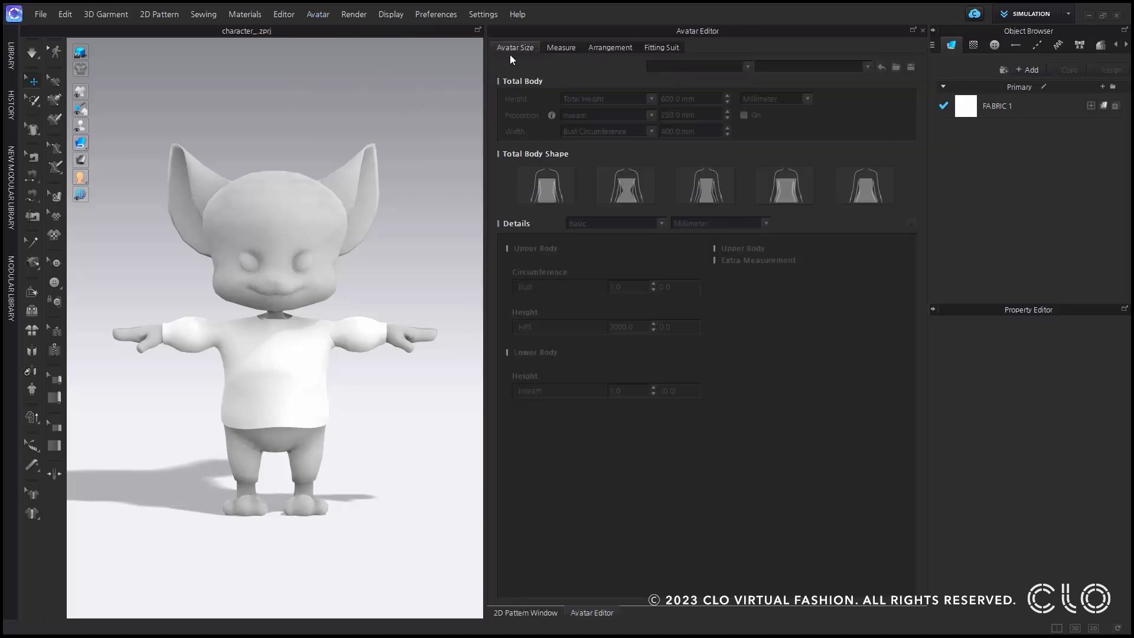
pyautogui.click(661, 48)
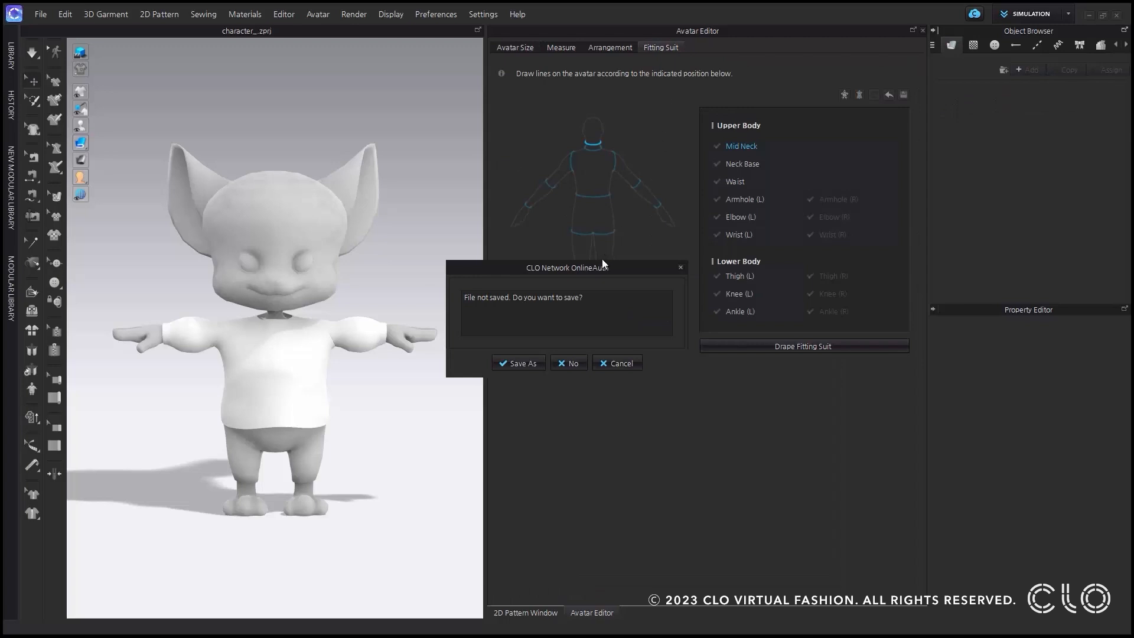
pyautogui.moveTo(595, 267); pyautogui.dragTo(336, 268)
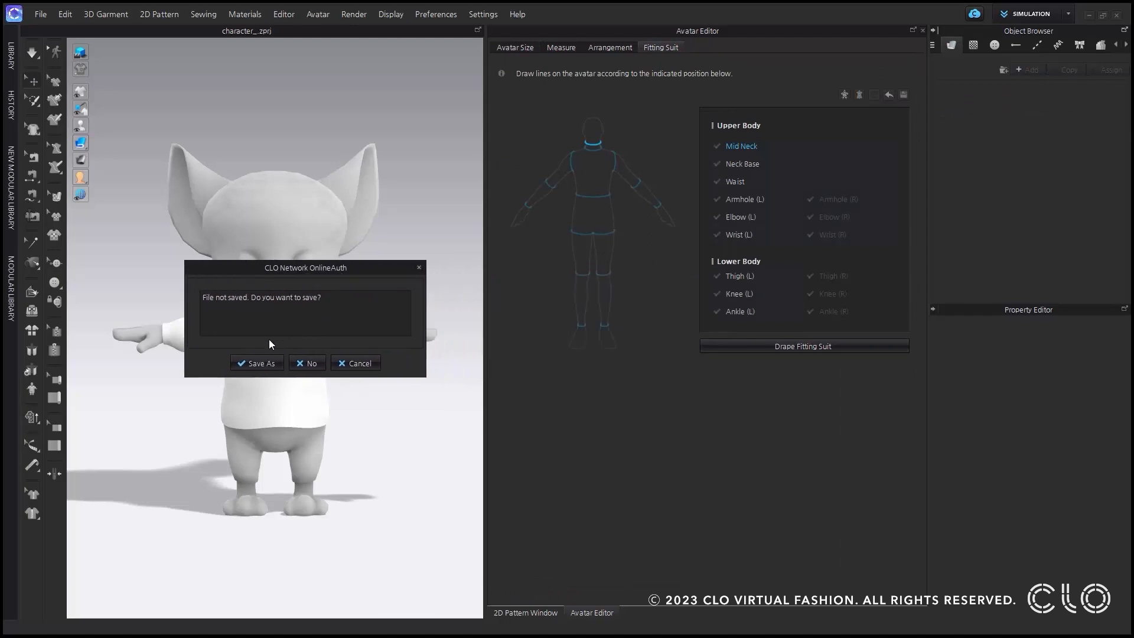
pyautogui.moveTo(299, 267); pyautogui.dragTo(492, 269)
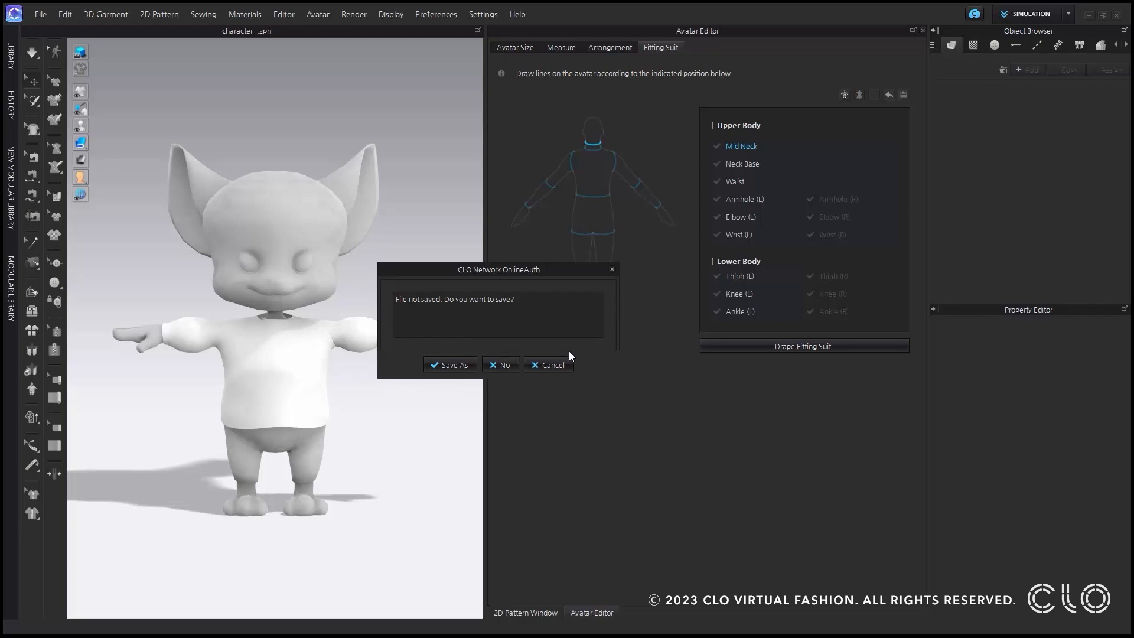
pyautogui.click(510, 369)
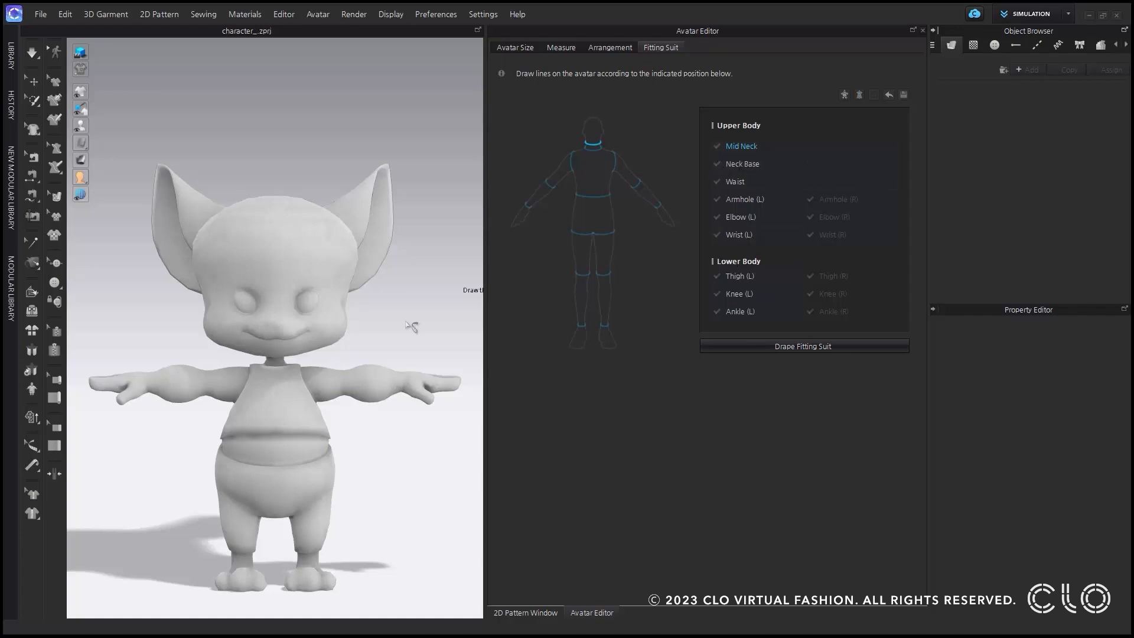
# Draw the Mid Neck fitting line with three points around the character's neck, just below the head.
pyautogui.scroll(5, 278, 408)
pyautogui.scroll(6, 329, 430)
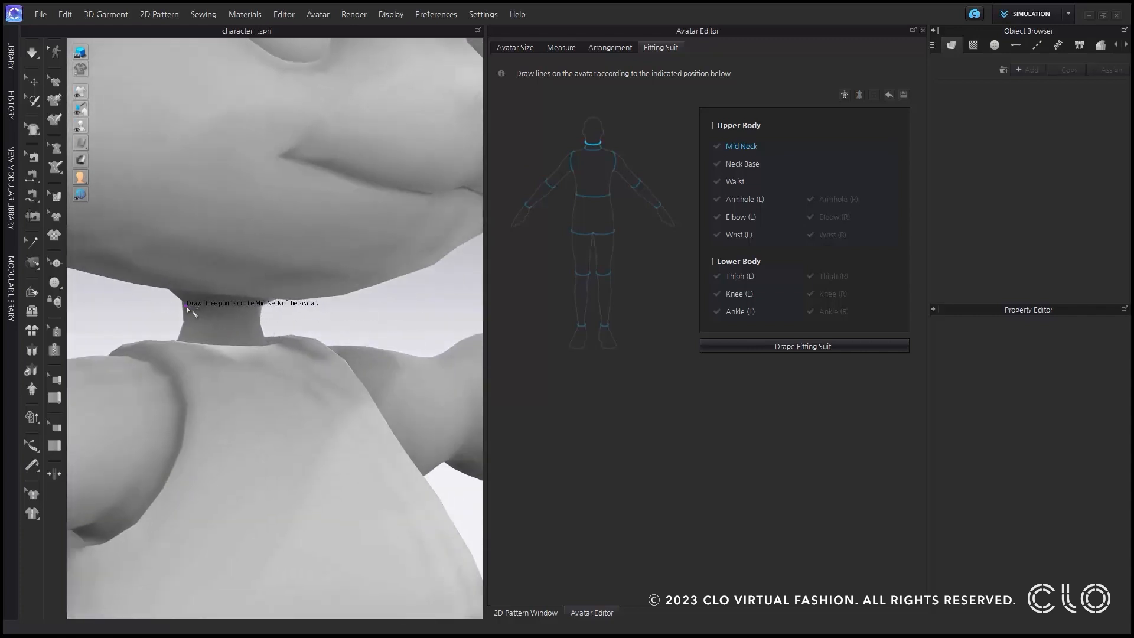
pyautogui.click(184, 305)
pyautogui.click(254, 312)
pyautogui.moveTo(286, 324); pyautogui.dragTo(205, 327, button='right')
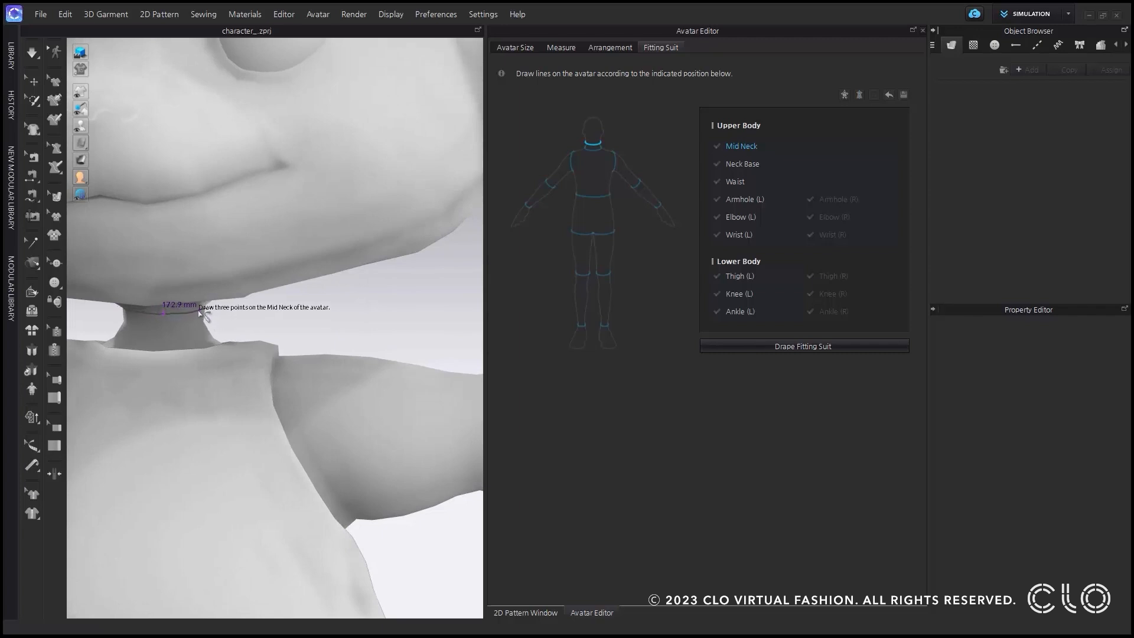
pyautogui.click(208, 317)
pyautogui.moveTo(223, 355); pyautogui.dragTo(341, 354, button='right')
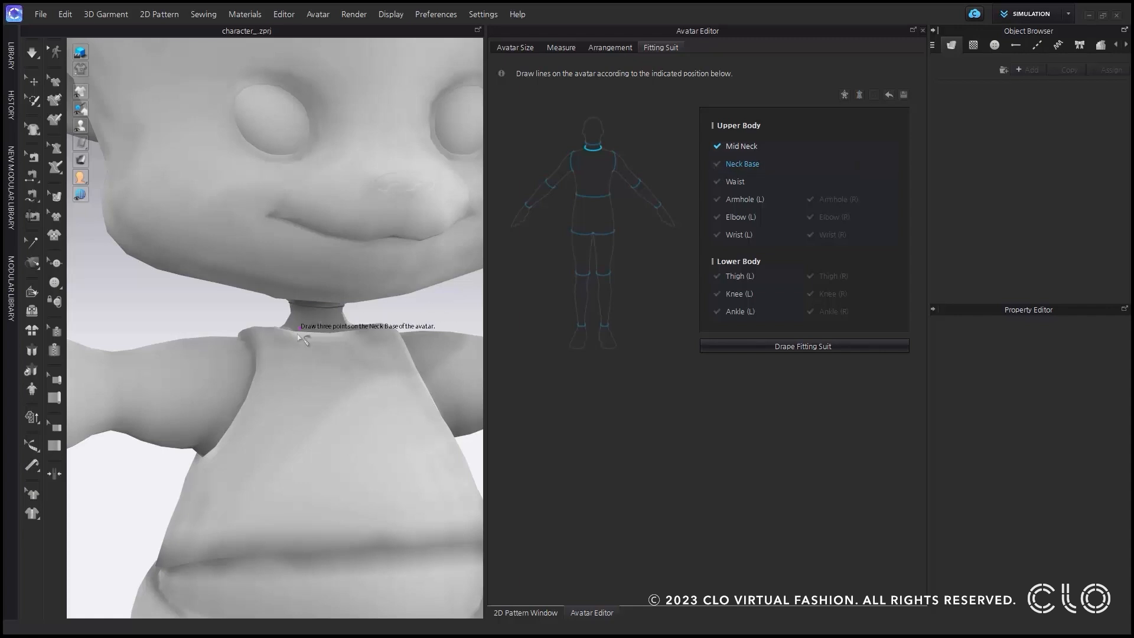
# Draw the Neck Base fitting line with three points where the character's neck meets the torso.
pyautogui.moveTo(316, 323); pyautogui.dragTo(309, 334, button='right')
pyautogui.click(251, 288)
pyautogui.click(295, 292)
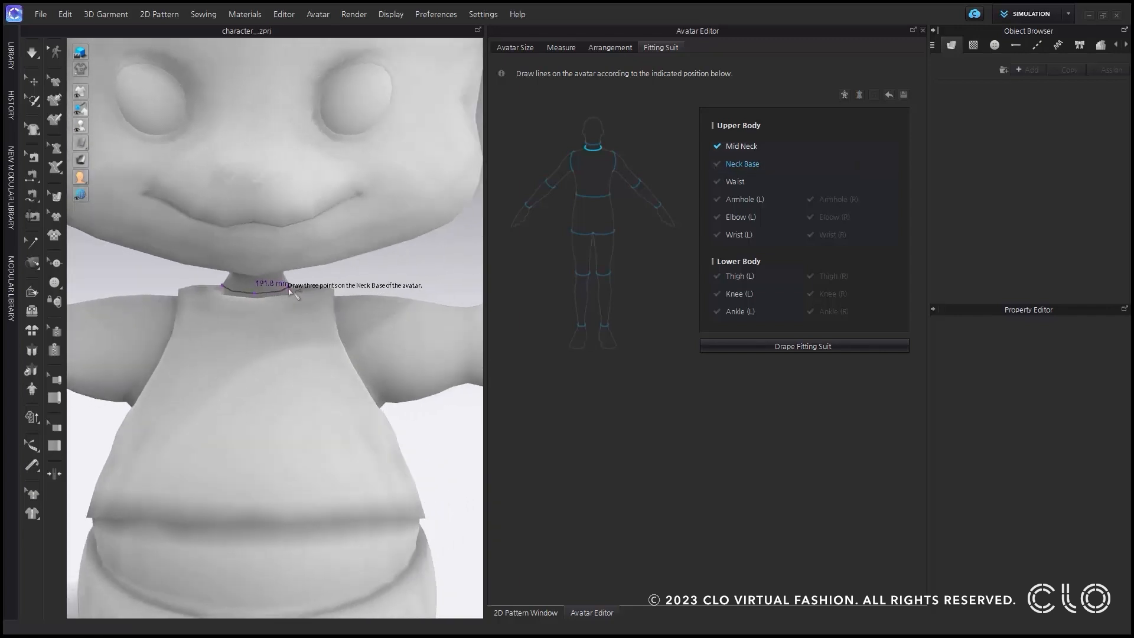
pyautogui.click(292, 288)
# Draw the Waist fitting line with three points across the character's belly, just below the upper torso's lower edge.
pyautogui.click(166, 455)
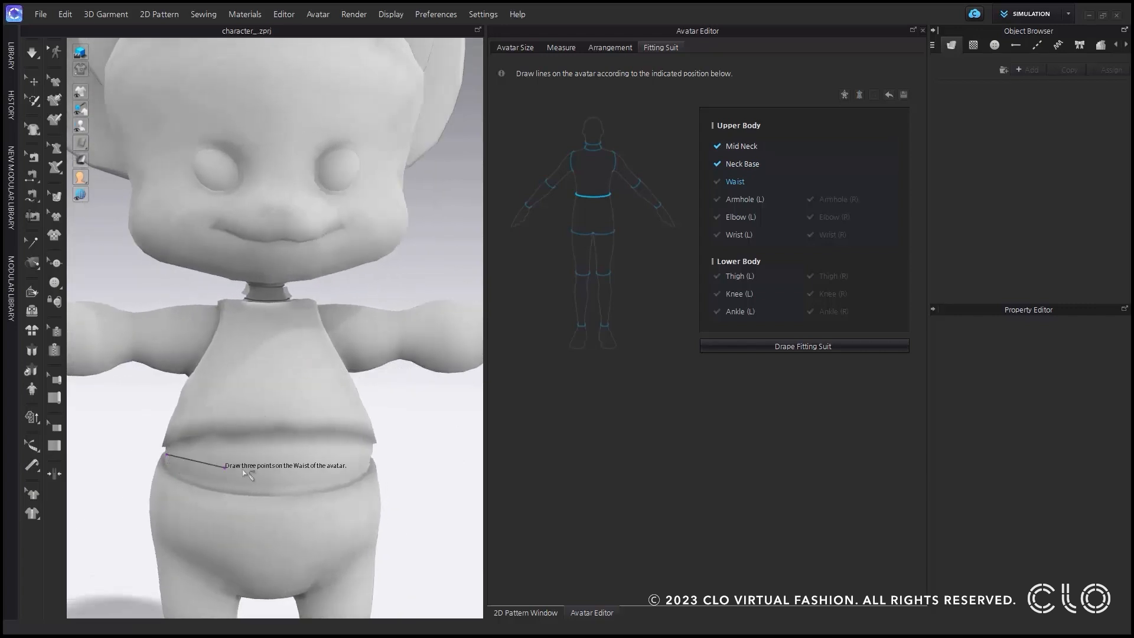
pyautogui.moveTo(227, 469); pyautogui.dragTo(208, 469, button='right')
pyautogui.click(258, 472)
pyautogui.click(362, 463)
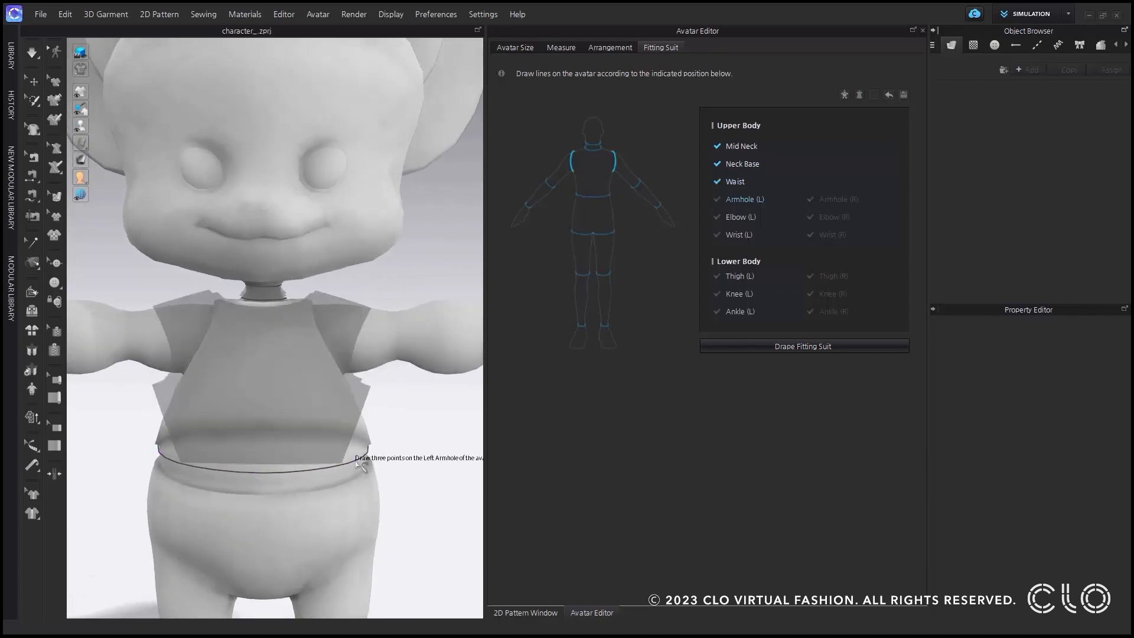
# Draw the Armhole (L) fitting line with three points from the character's shoulder down to the underarm.
pyautogui.moveTo(362, 463); pyautogui.dragTo(295, 463, button='right')
pyautogui.scroll(-5, 322, 342)
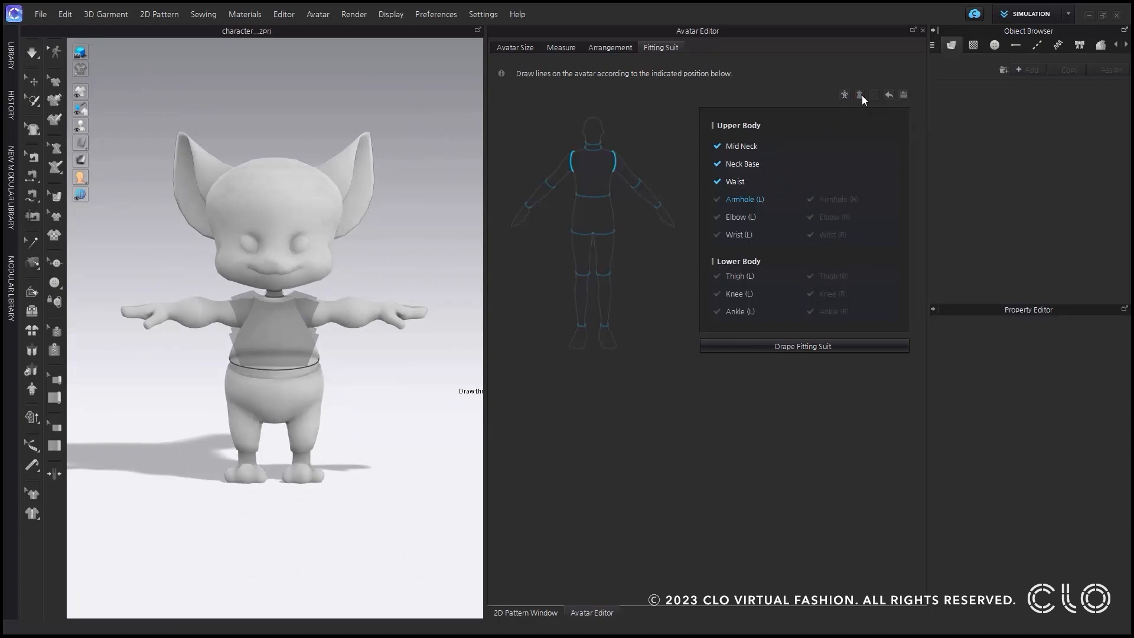
pyautogui.scroll(5, 309, 248)
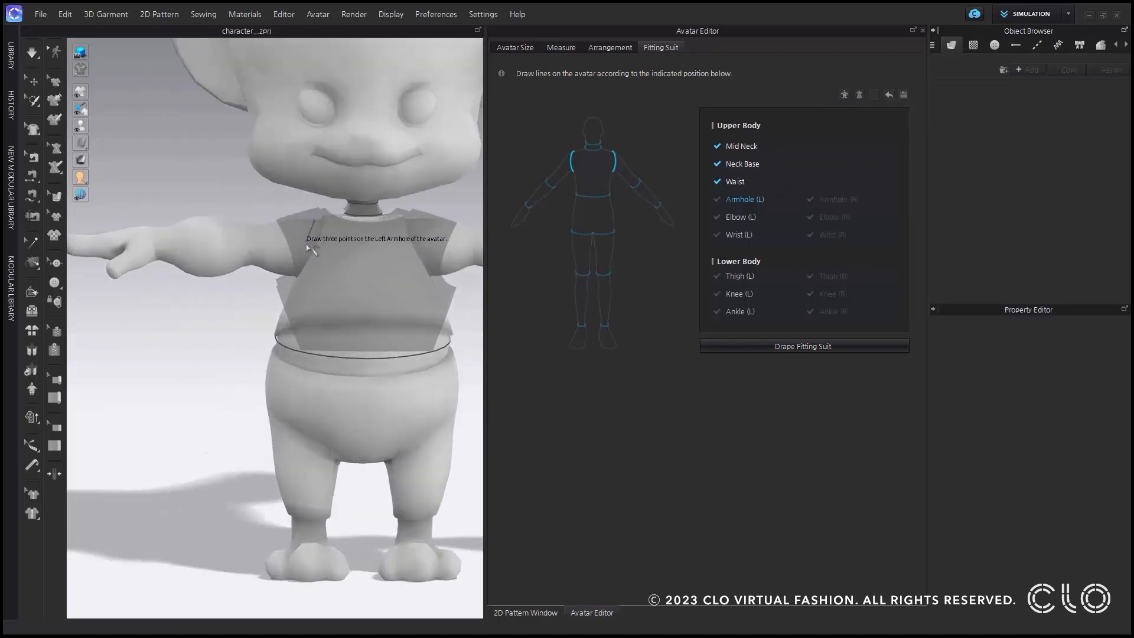
pyautogui.click(303, 256)
pyautogui.click(296, 276)
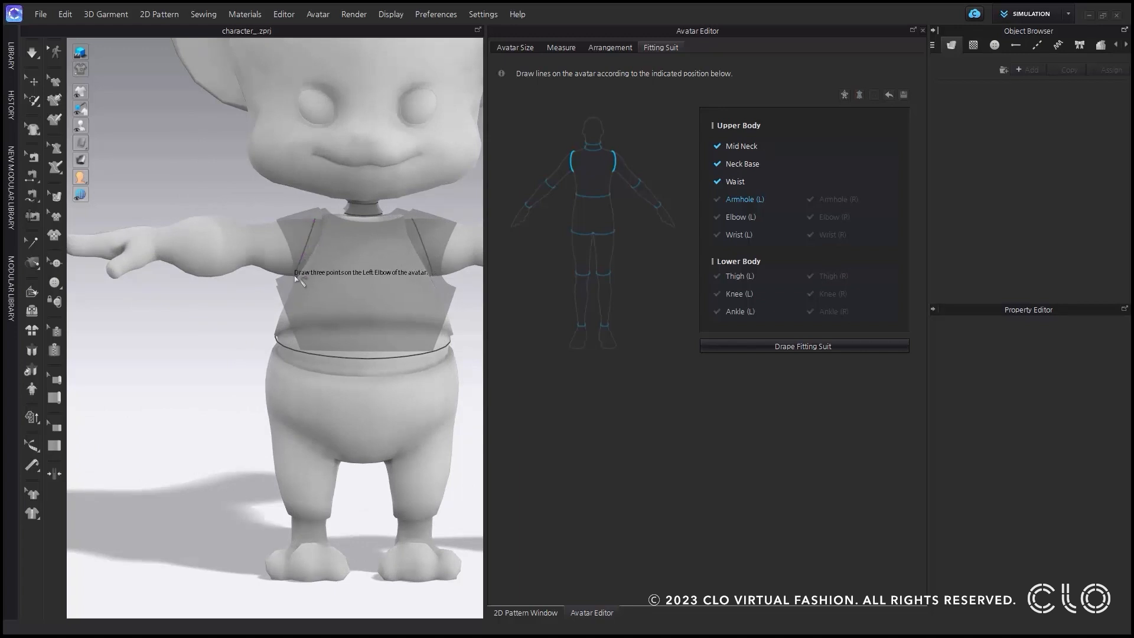
# Draw the Elbow (L) and Wrist (L) fitting lines on the character's arm, with three points each.
pyautogui.click(252, 226)
pyautogui.click(251, 247)
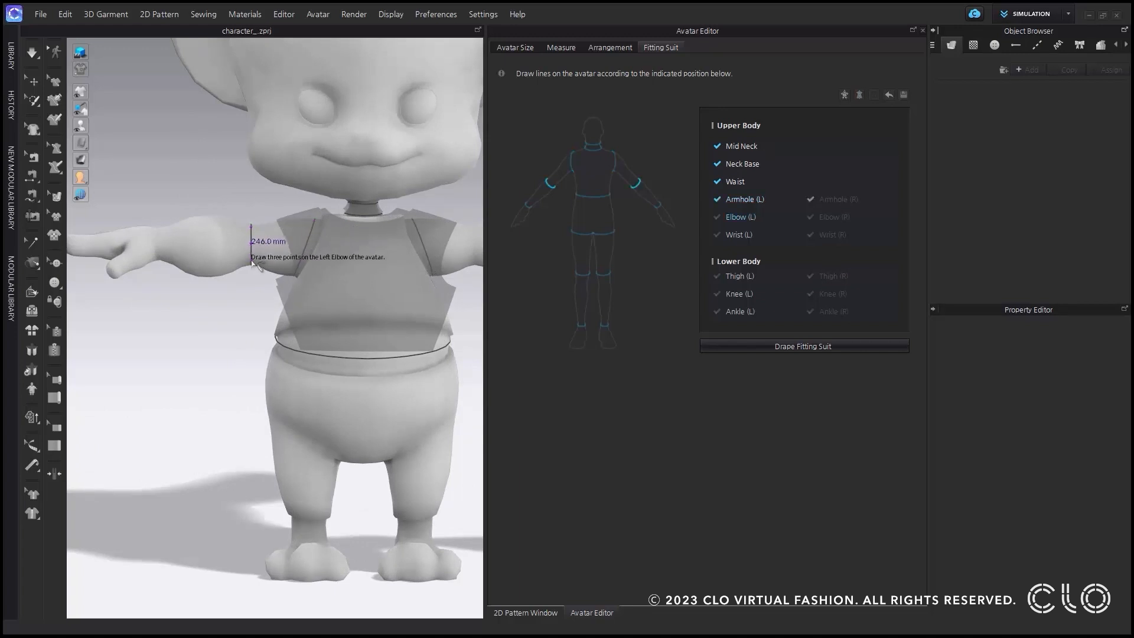
pyautogui.click(251, 261)
pyautogui.click(159, 234)
pyautogui.click(158, 248)
pyautogui.click(157, 264)
# Draw the Thigh (L) fitting line with three points from the outer hip through the crotch to the opposite hip.
pyautogui.click(184, 326)
pyautogui.click(230, 358)
pyautogui.click(320, 325)
# Draw the Knee (L) and Ankle (L) fitting lines on the character's lower leg, with three points each.
pyautogui.click(196, 392)
pyautogui.click(226, 395)
pyautogui.moveTo(205, 414); pyautogui.dragTo(207, 422, button='right')
pyautogui.click(202, 409)
pyautogui.click(215, 411)
pyautogui.click(225, 413)
# Drape the fitting suit onto the cartoon character and inspect its fit from both sides.
pyautogui.scroll(-5, 241, 397)
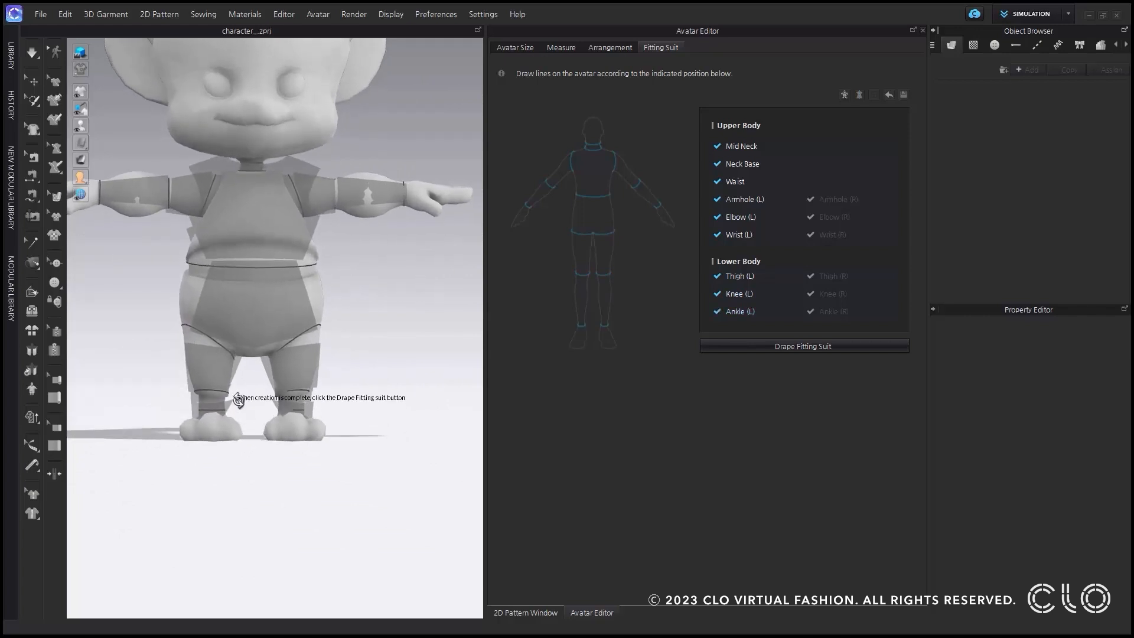
pyautogui.moveTo(264, 370)
pyautogui.mouseDown(button='right')
pyautogui.moveTo(362, 294)
pyautogui.moveTo(388, 370)
pyautogui.moveTo(256, 370)
pyautogui.mouseUp(button='right')
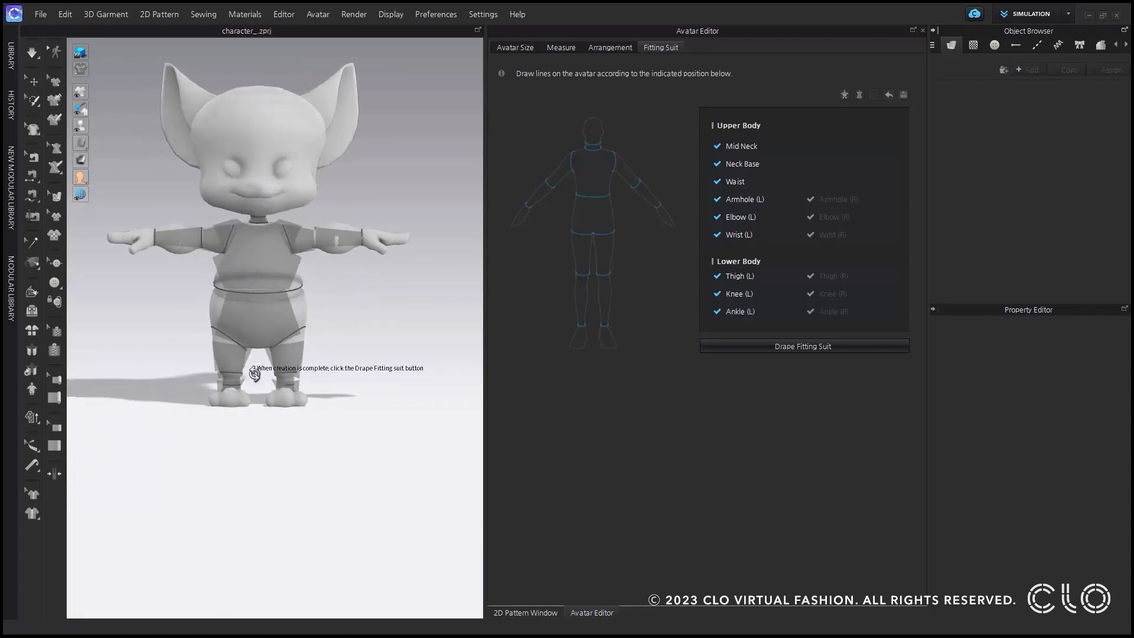
pyautogui.click(779, 349)
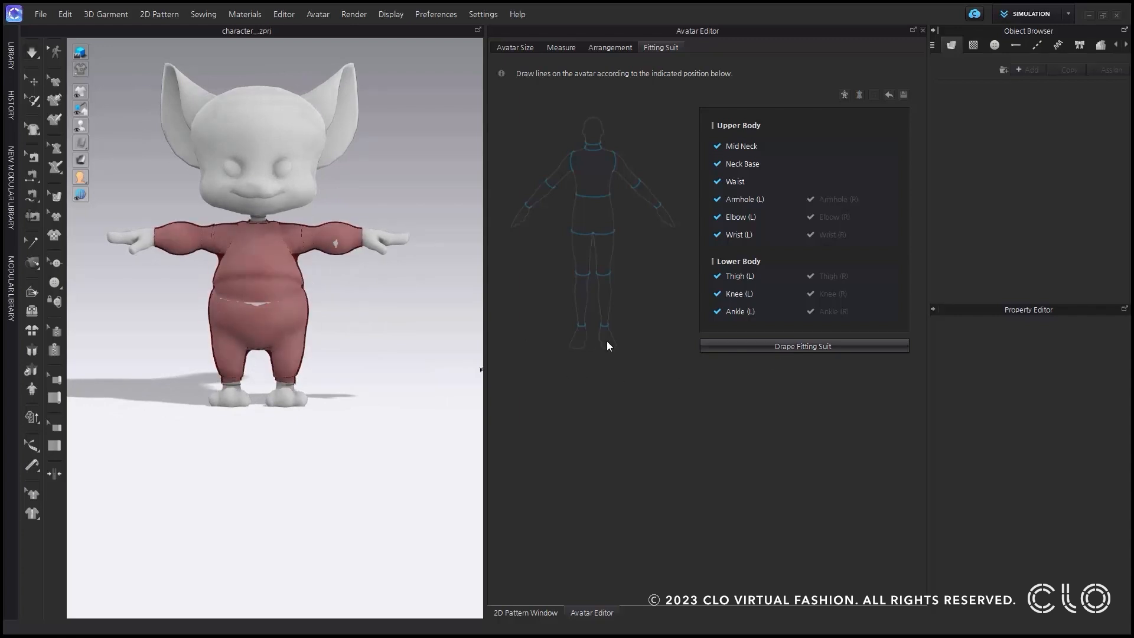
pyautogui.click(349, 247)
pyautogui.moveTo(294, 317); pyautogui.dragTo(251, 304, button='right')
pyautogui.click(255, 303)
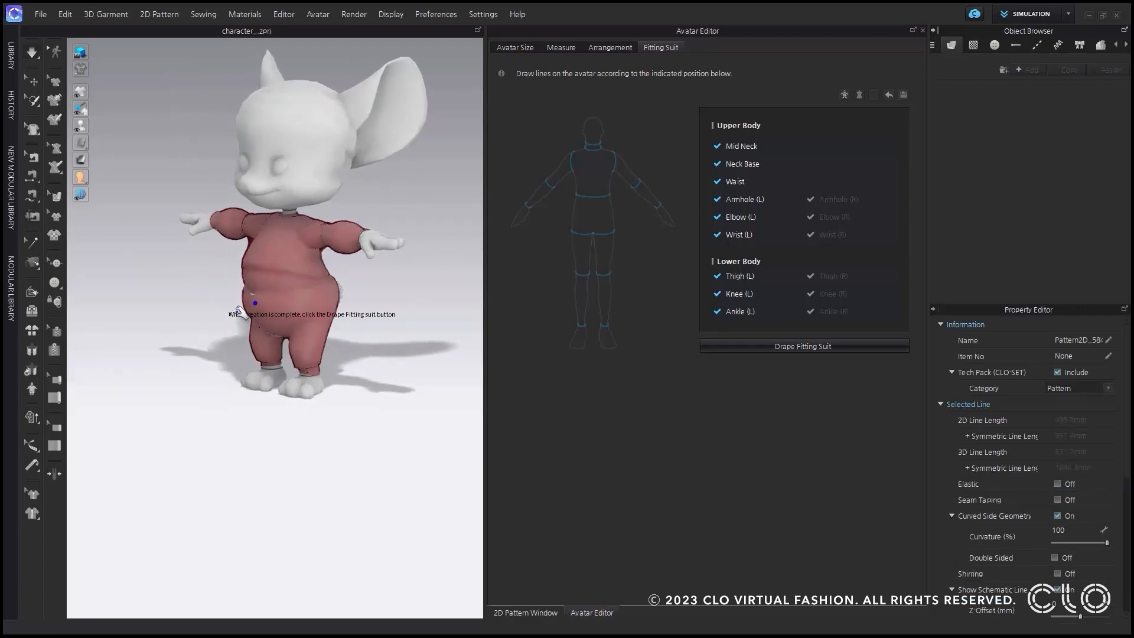
pyautogui.moveTo(290, 322); pyautogui.dragTo(331, 309, button='right')
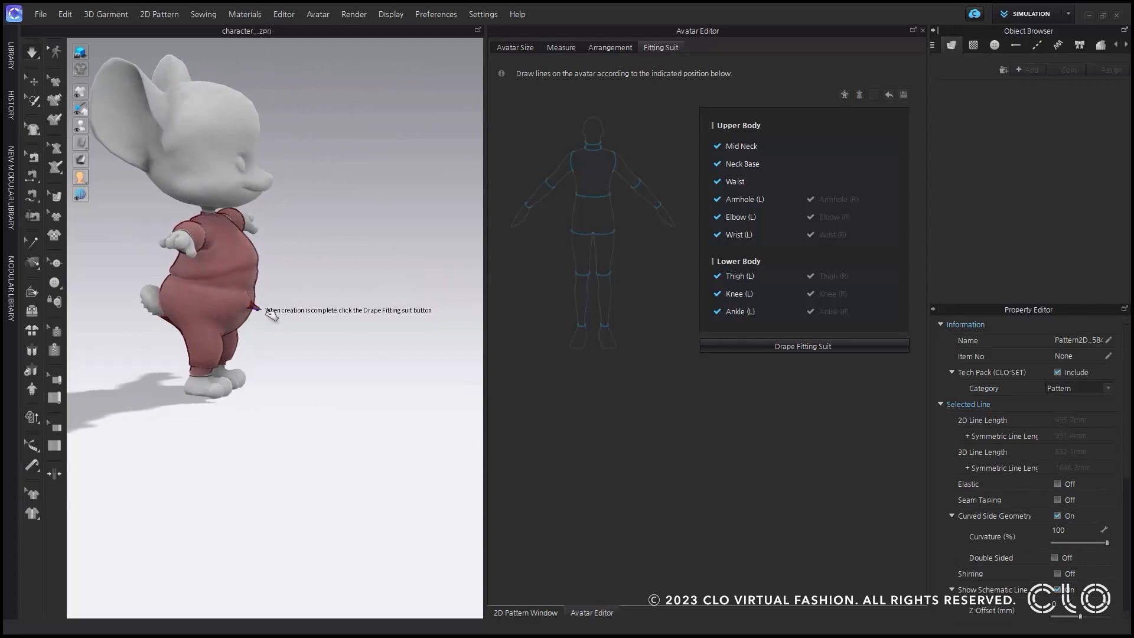
pyautogui.moveTo(298, 319); pyautogui.dragTo(221, 319, button='right')
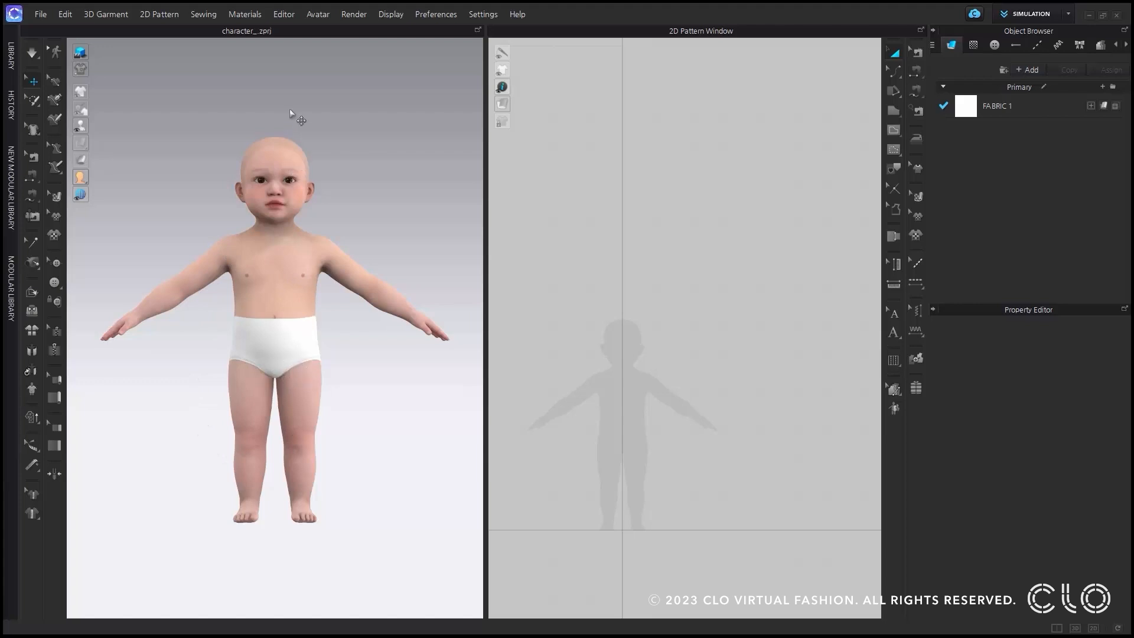
# Open the Avatar Editor's Fitting Suit settings for the baby avatar and generate all fitting lines automatically.
pyautogui.click(315, 16)
pyautogui.click(346, 91)
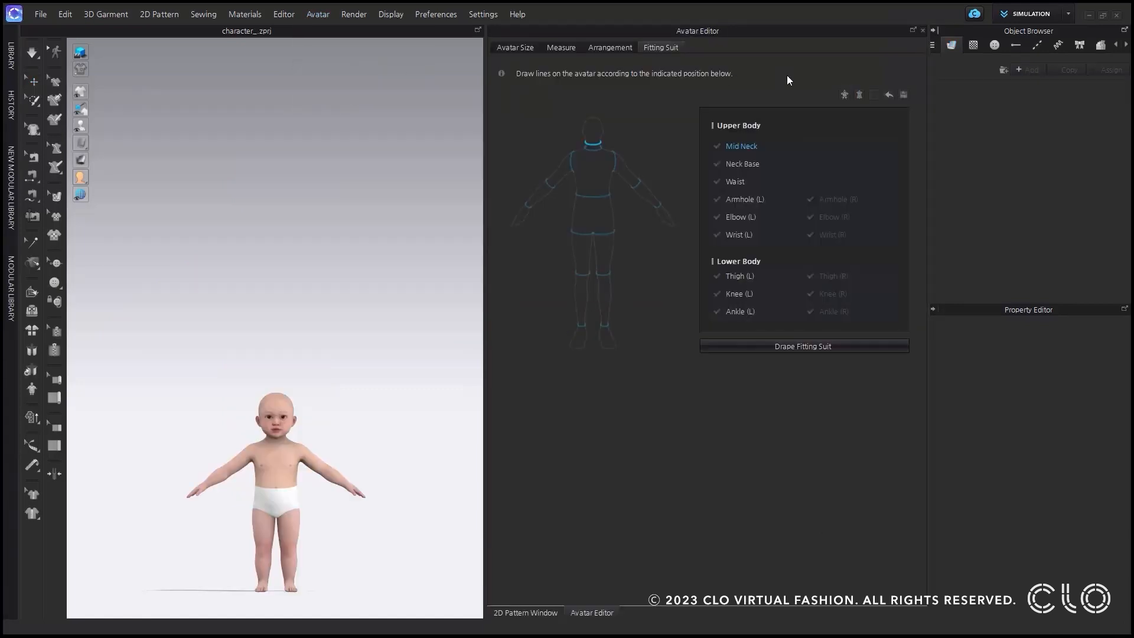
pyautogui.click(845, 96)
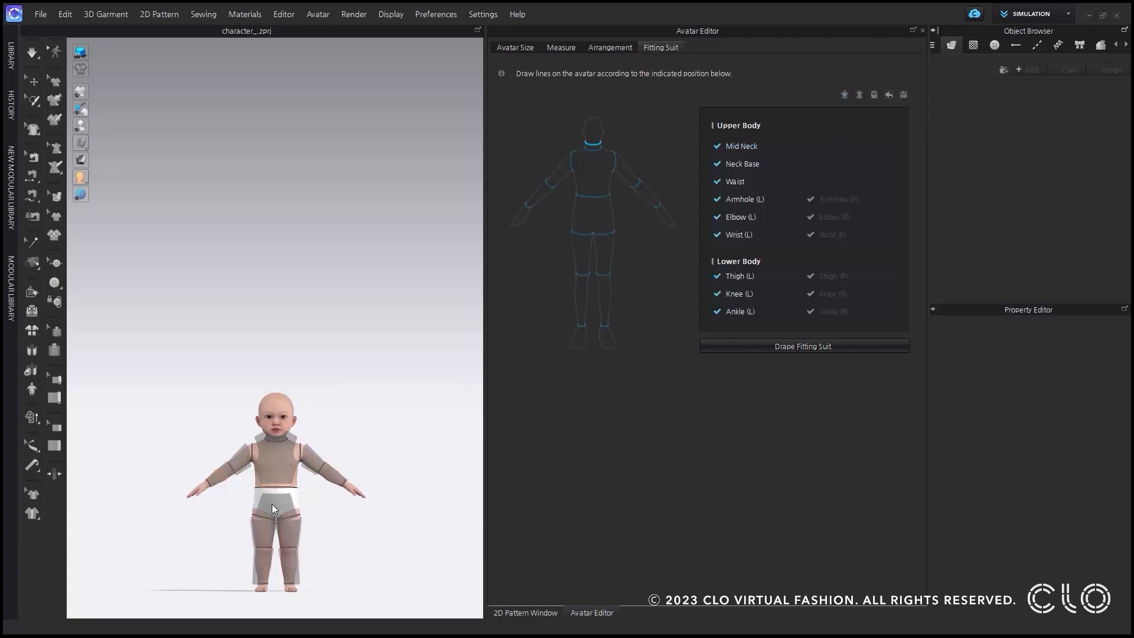
# Drape the fitting suit onto the baby avatar using the automatically generated lines.
pyautogui.scroll(5, 278, 485)
pyautogui.moveTo(305, 485); pyautogui.dragTo(269, 499, button='right')
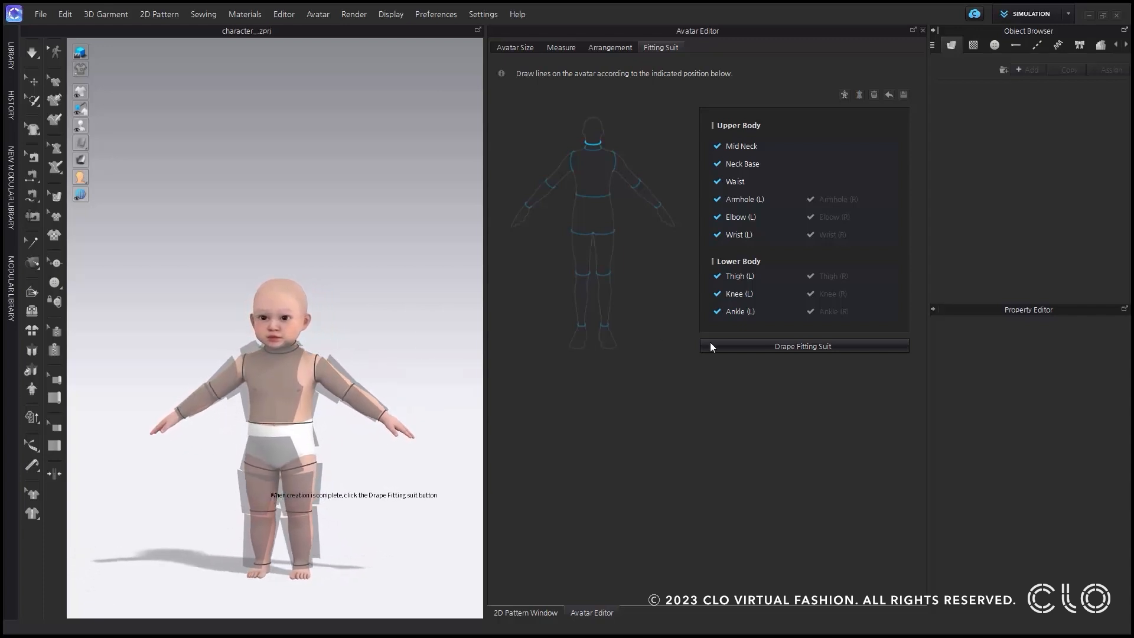
pyautogui.click(757, 348)
pyautogui.moveTo(298, 472)
pyautogui.mouseDown(button='right')
pyautogui.moveTo(327, 474)
pyautogui.moveTo(313, 473)
pyautogui.mouseUp(button='right')
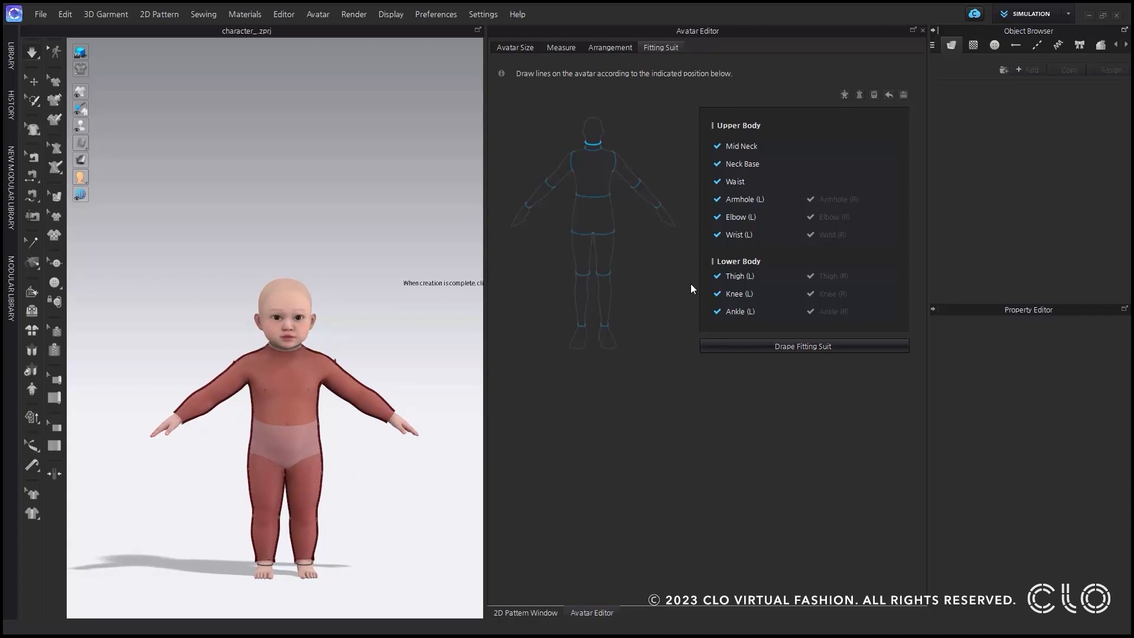
# Delete the Waist line from the baby avatar's fitting suit.
pyautogui.click(745, 181)
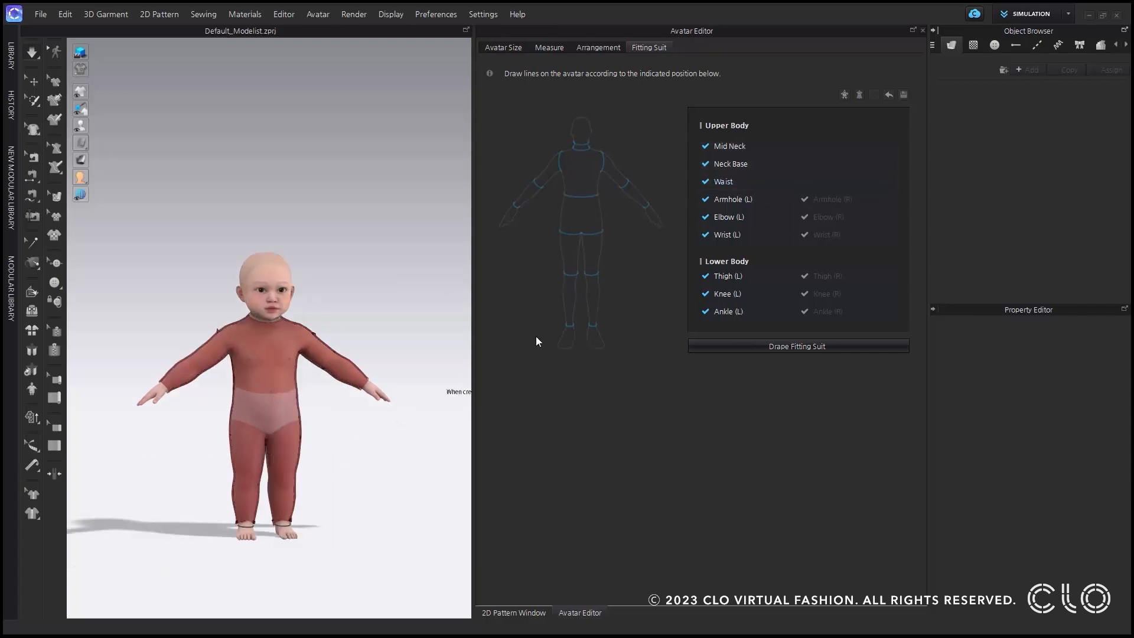
pyautogui.click(738, 180)
pyautogui.click(874, 96)
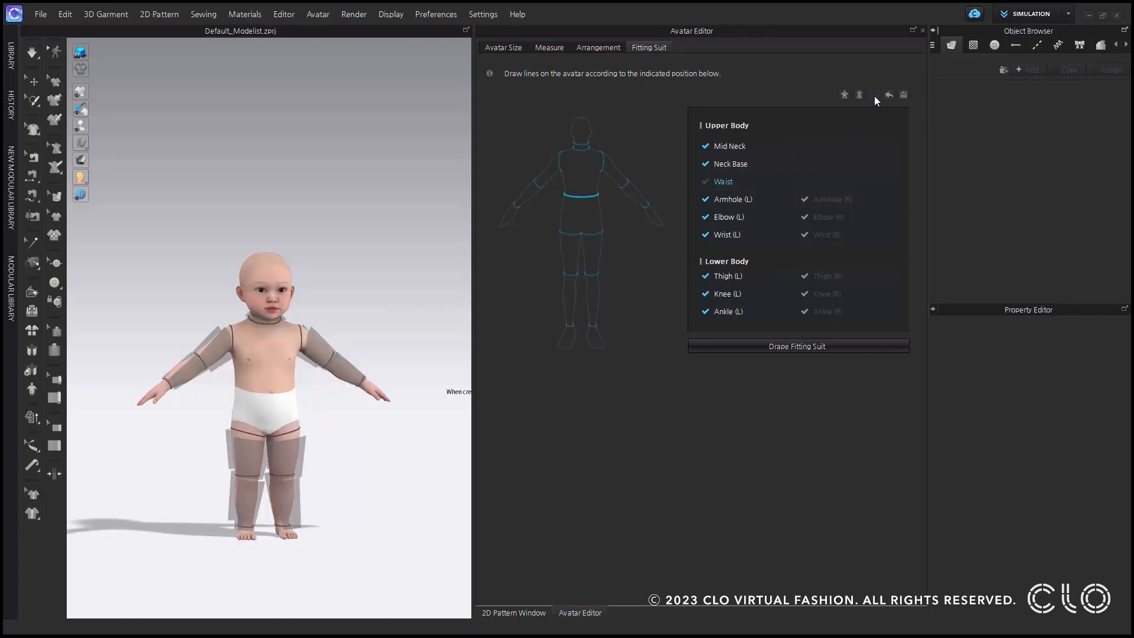
# Redraw the Waist fitting line with three points along the upper edge of the baby avatar's underwear.
pyautogui.click(234, 387)
pyautogui.click(271, 395)
pyautogui.moveTo(272, 395); pyautogui.dragTo(270, 395, button='right')
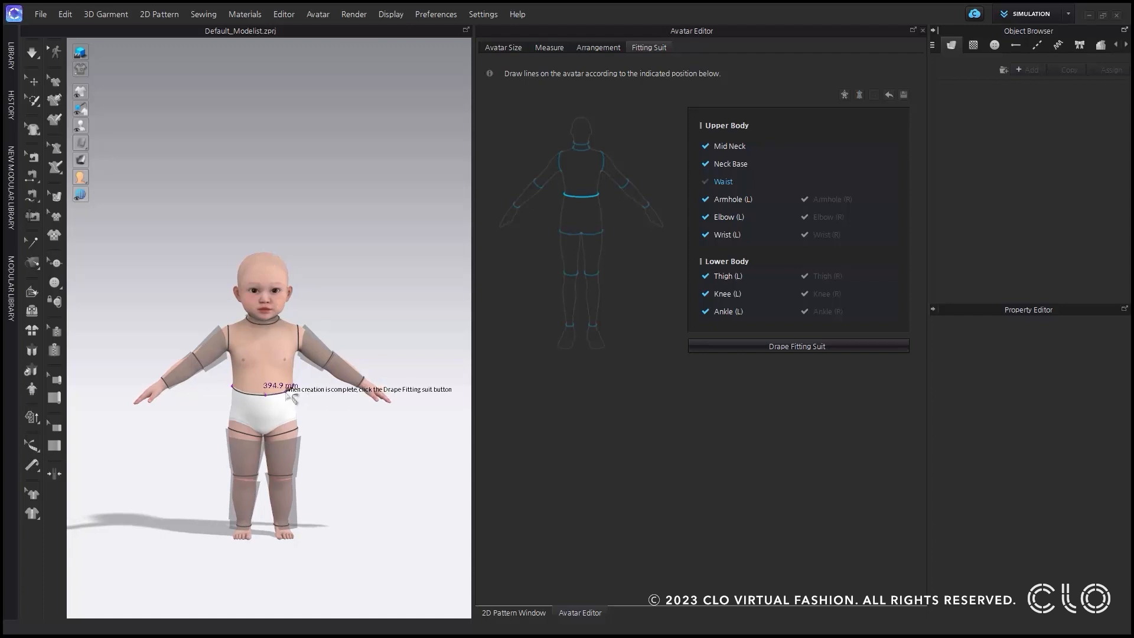
pyautogui.click(288, 392)
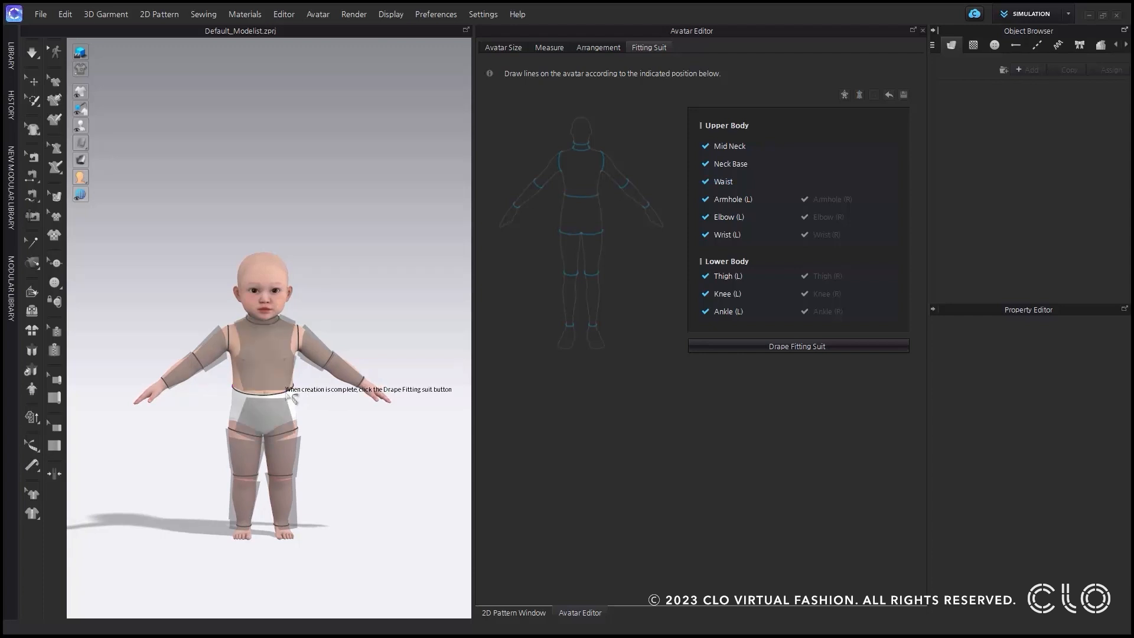
# Drape the fitting suit onto the baby avatar again with the redrawn Waist line kept.
pyautogui.rightClick(738, 184)
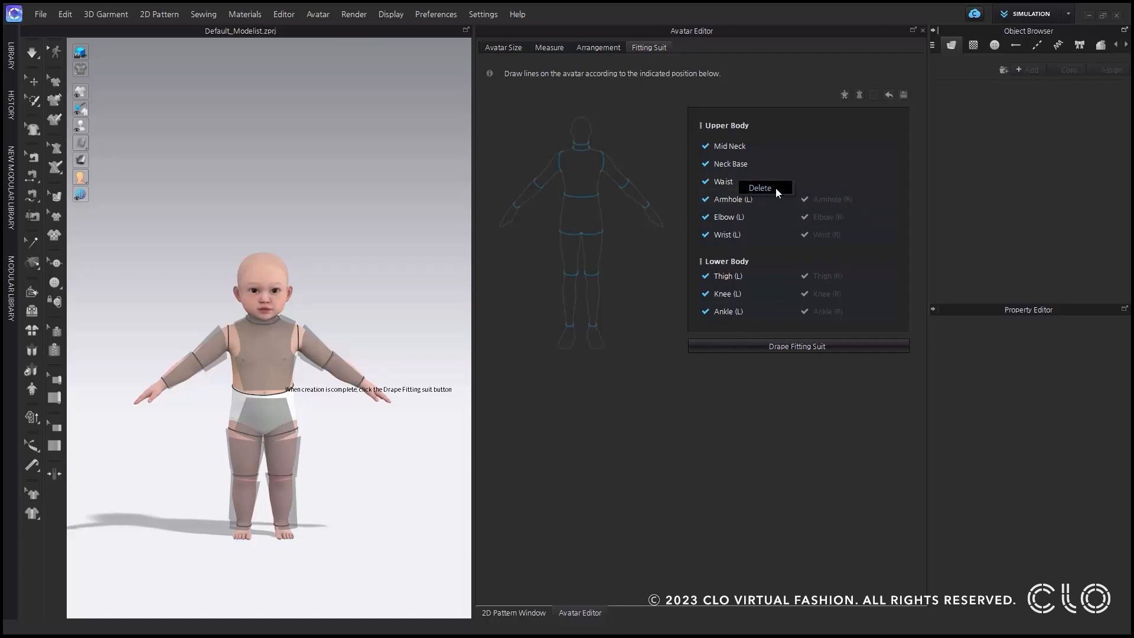
pyautogui.click(736, 397)
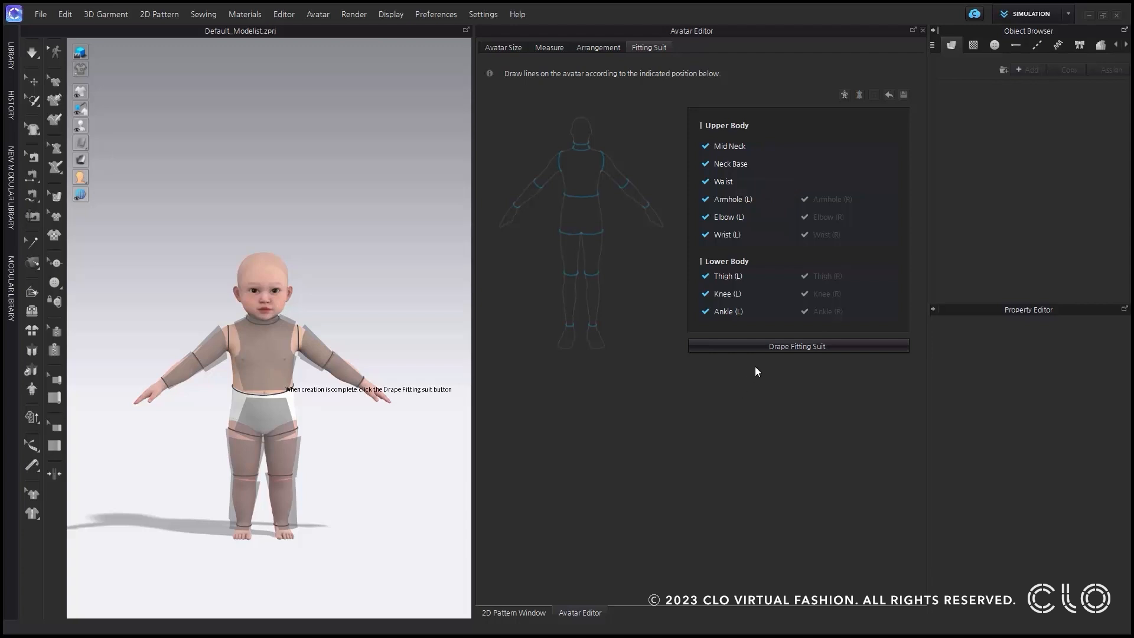
pyautogui.click(784, 347)
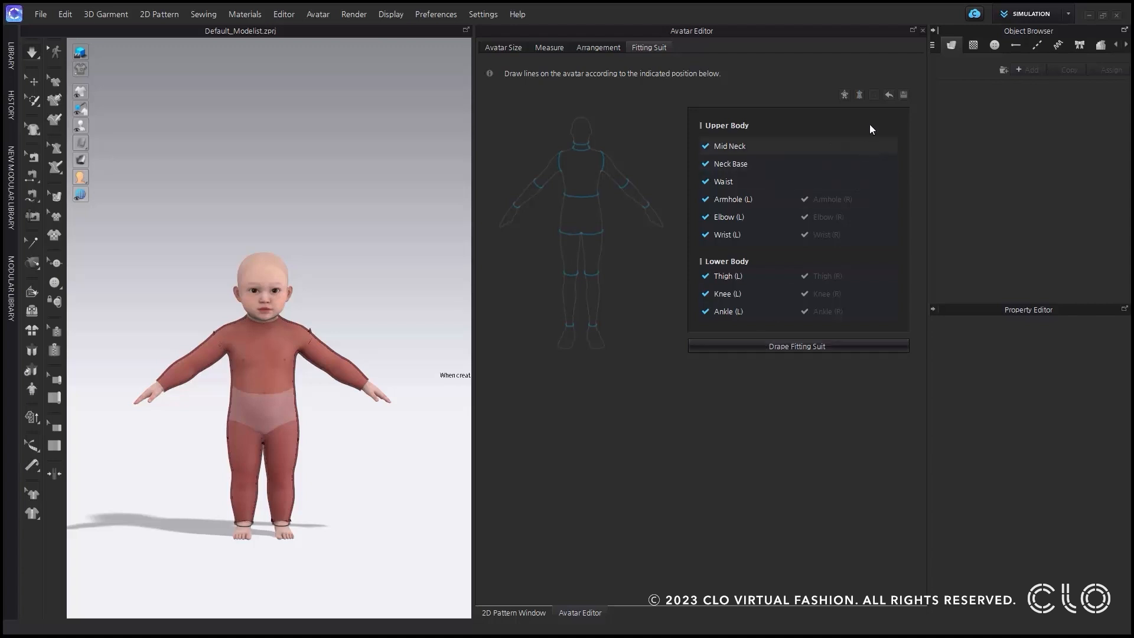
# Start resetting all drawn fitting suit lines, but decline deleting them.
pyautogui.click(892, 99)
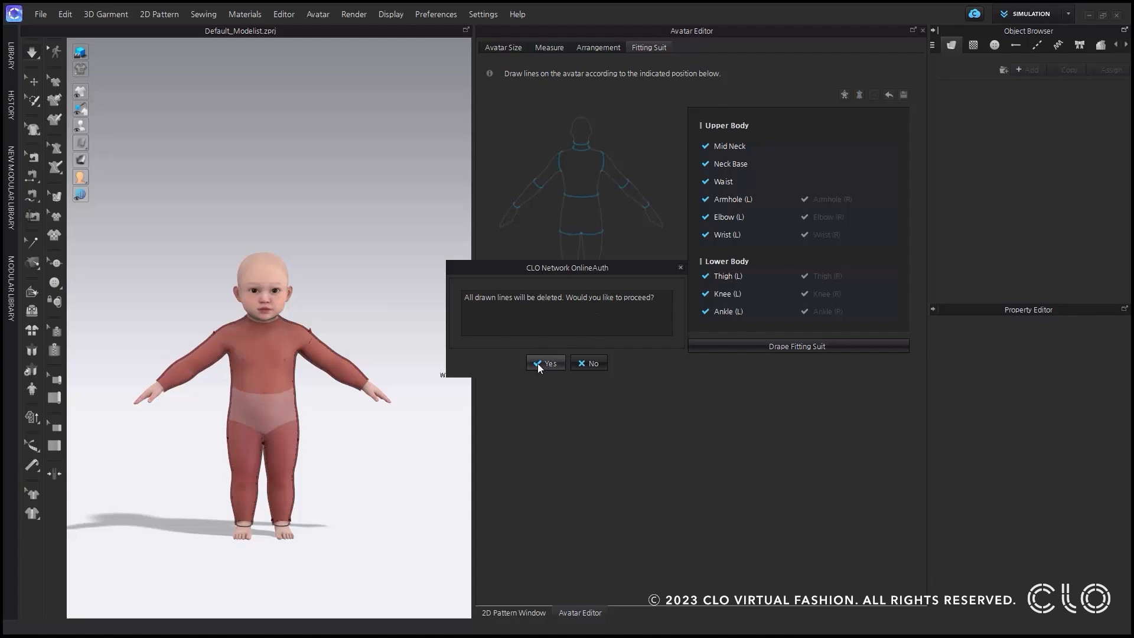
pyautogui.click(592, 365)
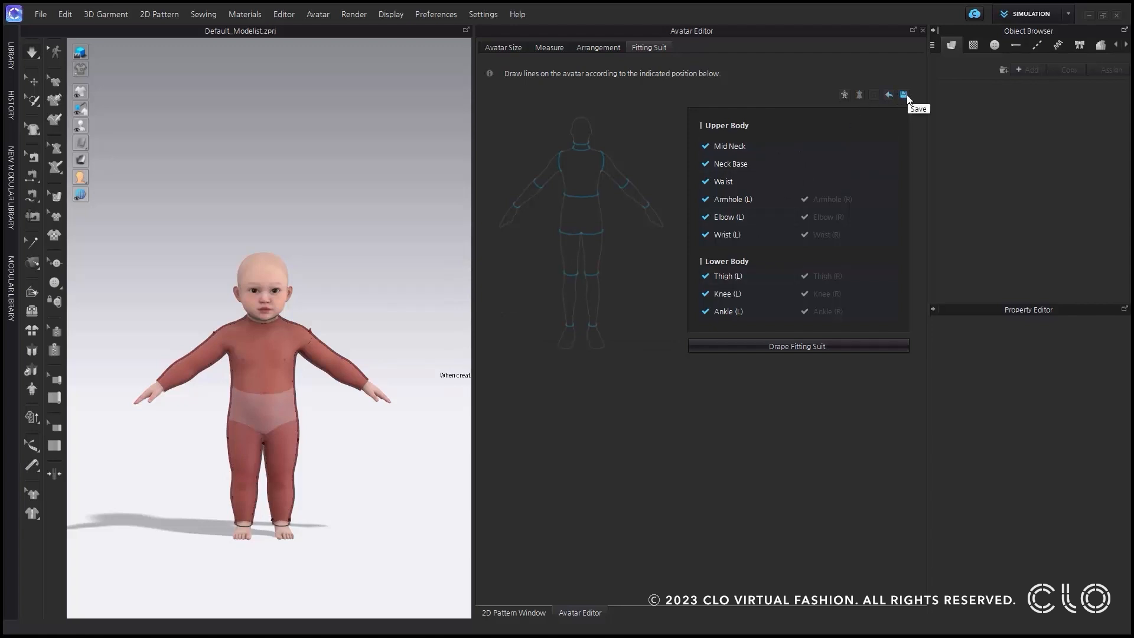
# Save the baby avatar with its fitting suit as the avatar file Juju and close the Avatar Editor.
pyautogui.click(907, 96)
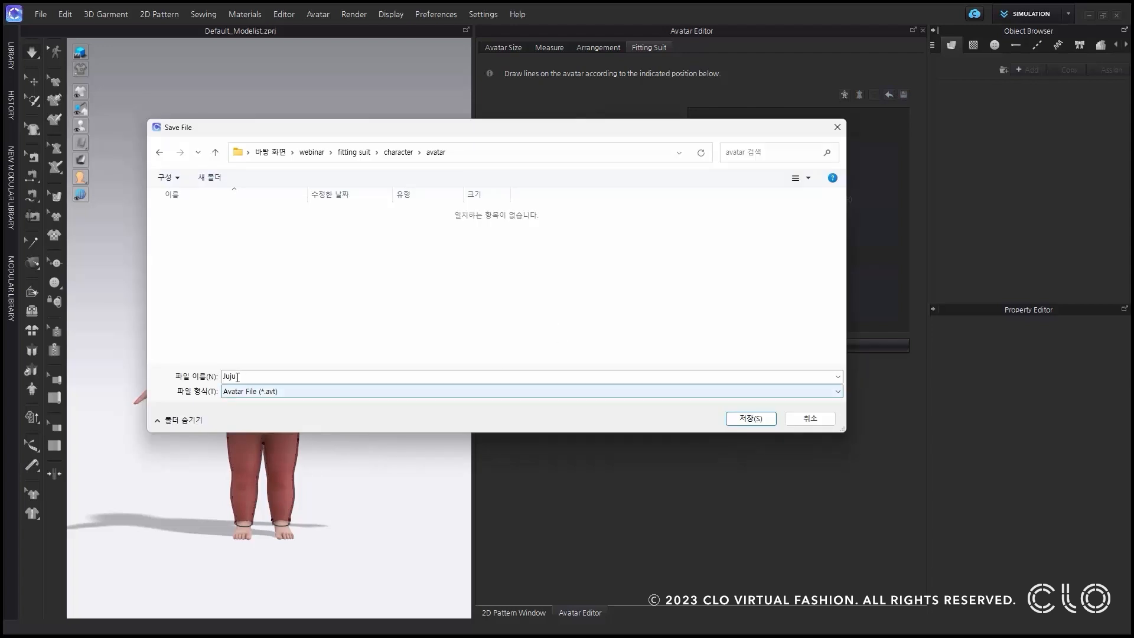
pyautogui.click(728, 417)
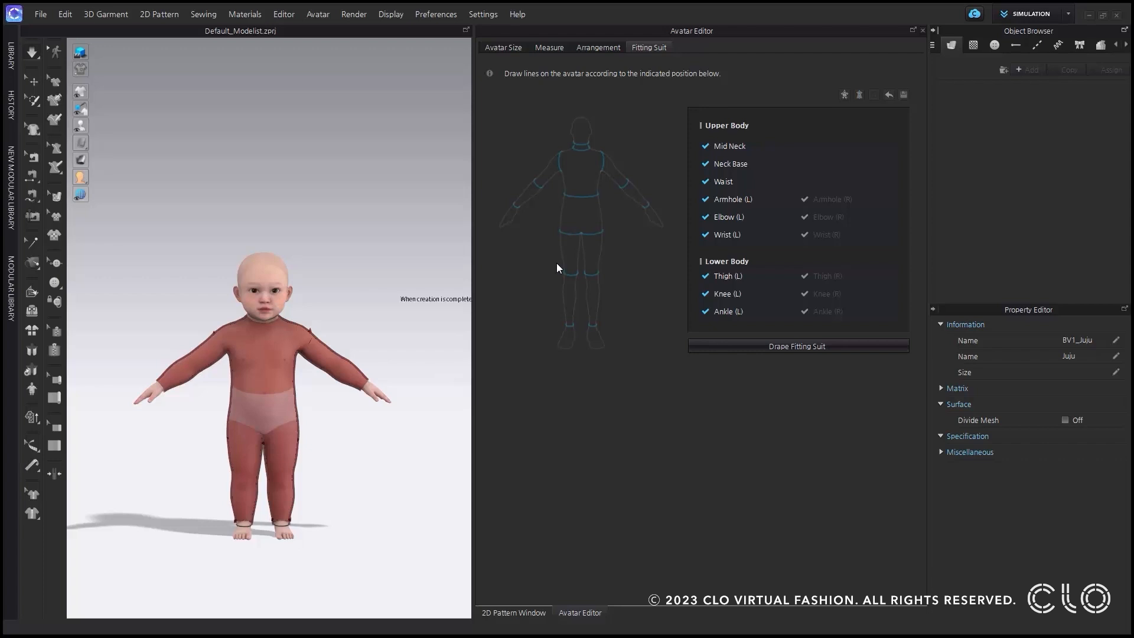
pyautogui.click(922, 30)
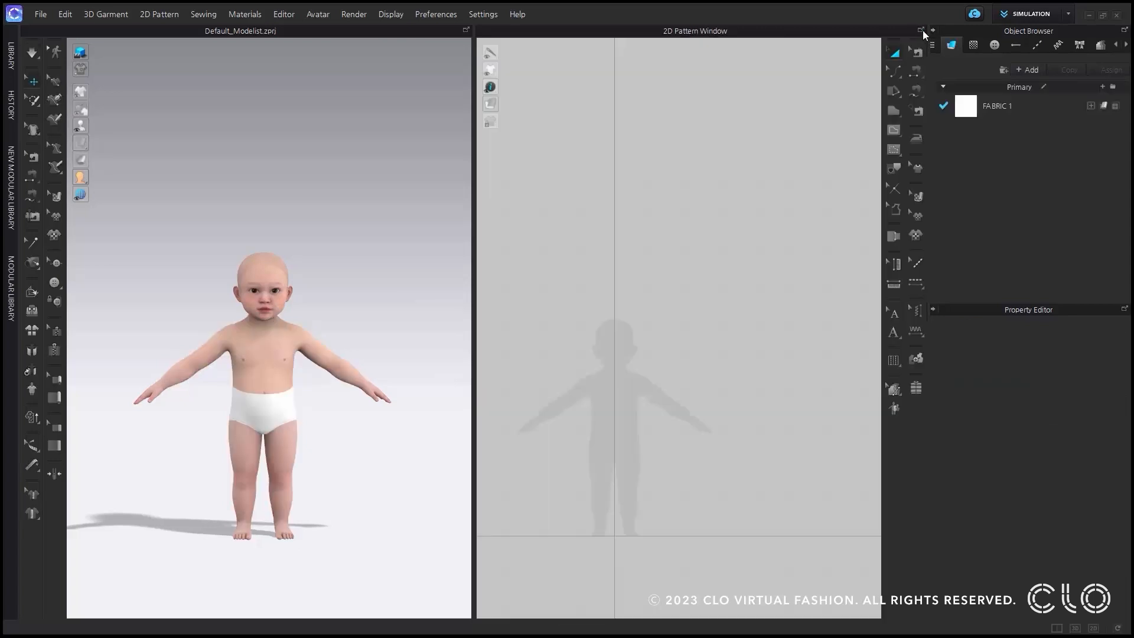
# Start a new project and open the saved avatar file Juju.avt in it.
pyautogui.click(40, 14)
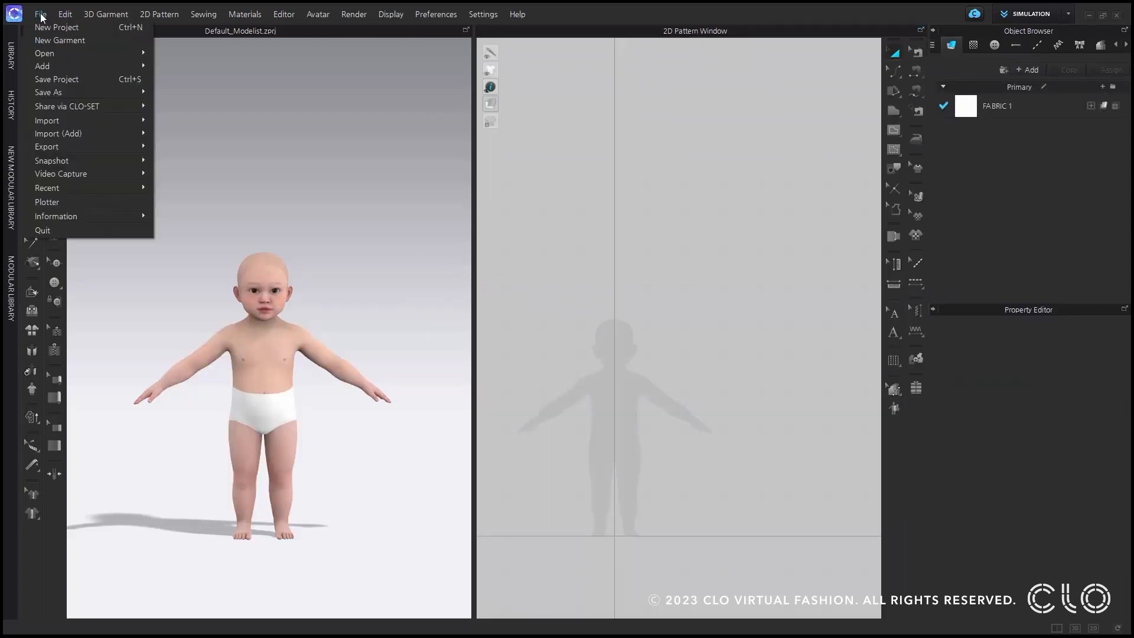
pyautogui.click(60, 40)
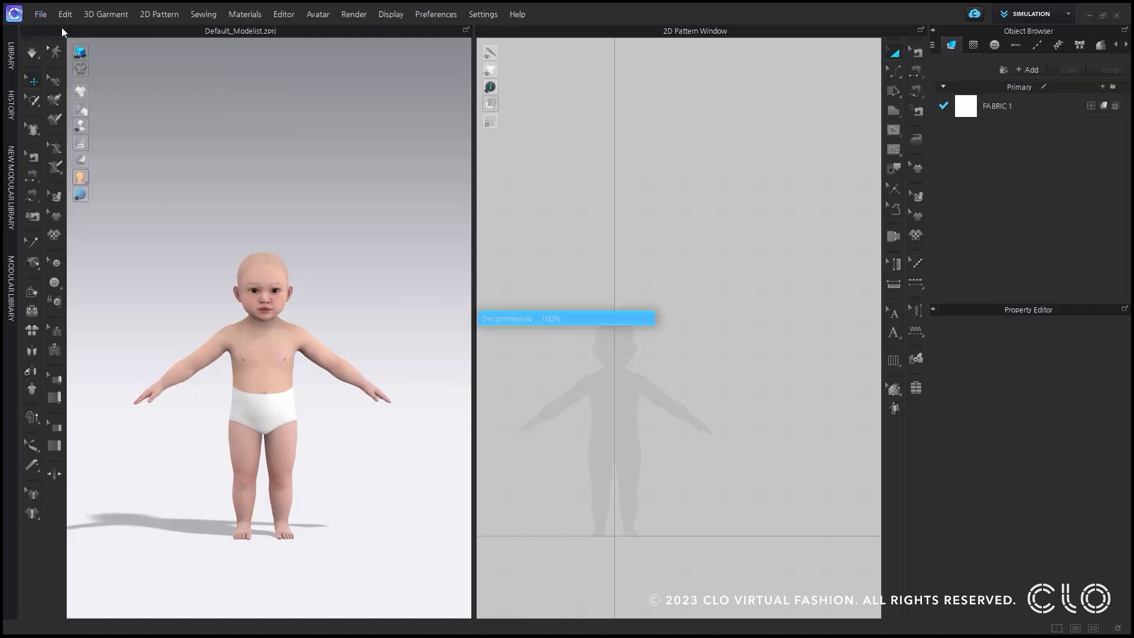
pyautogui.click(40, 14)
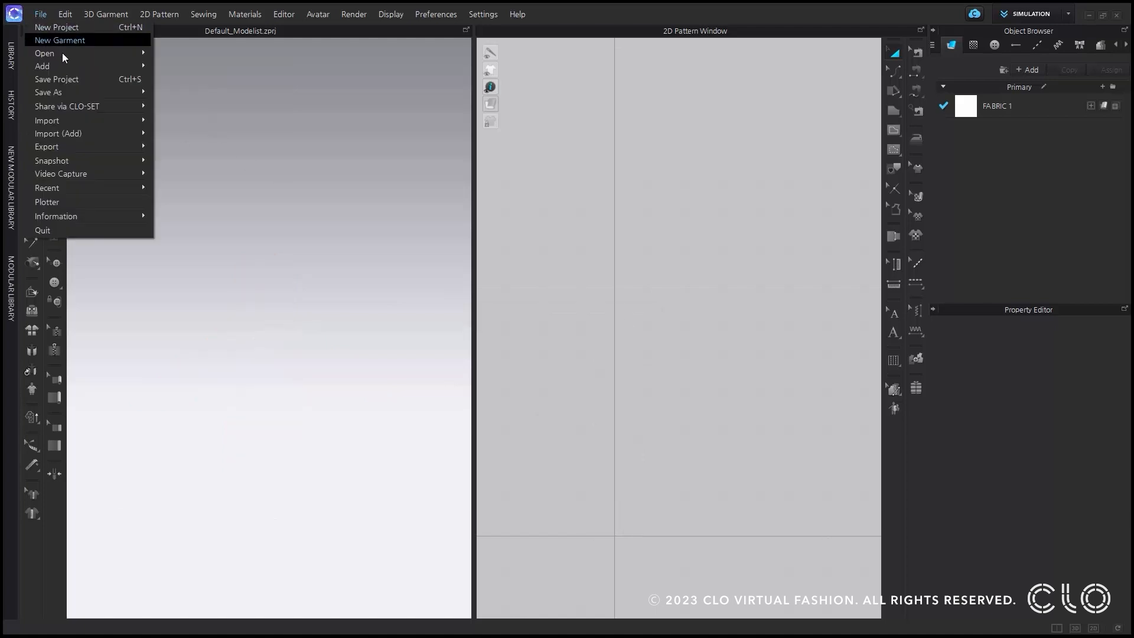
pyautogui.moveTo(71, 54)
pyautogui.click(202, 105)
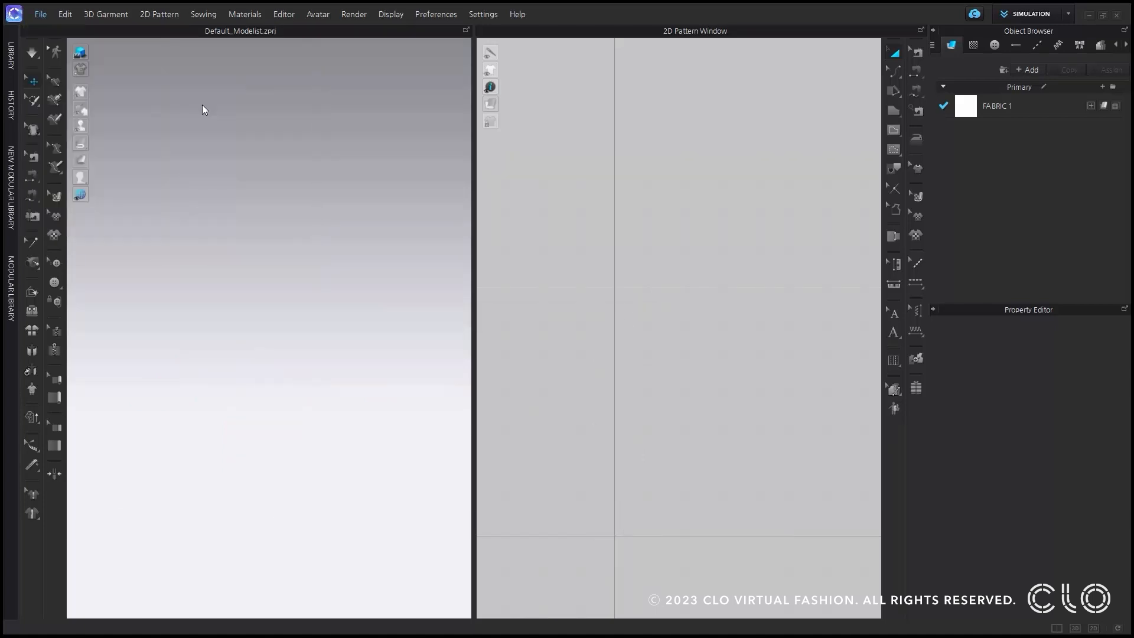
pyautogui.click(187, 214)
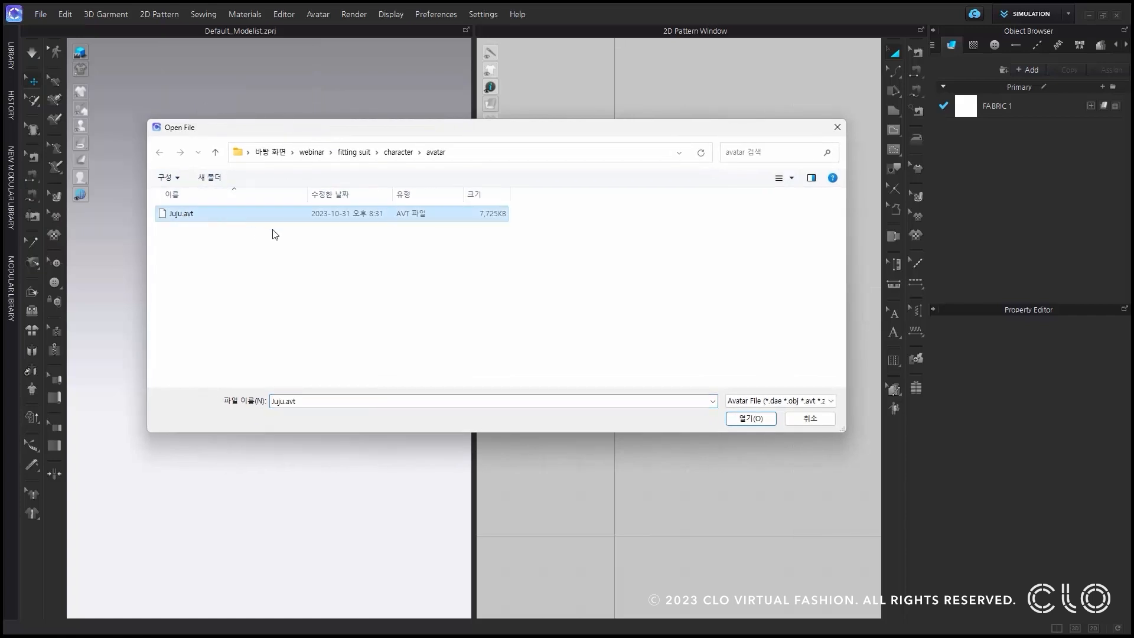
pyautogui.click(747, 421)
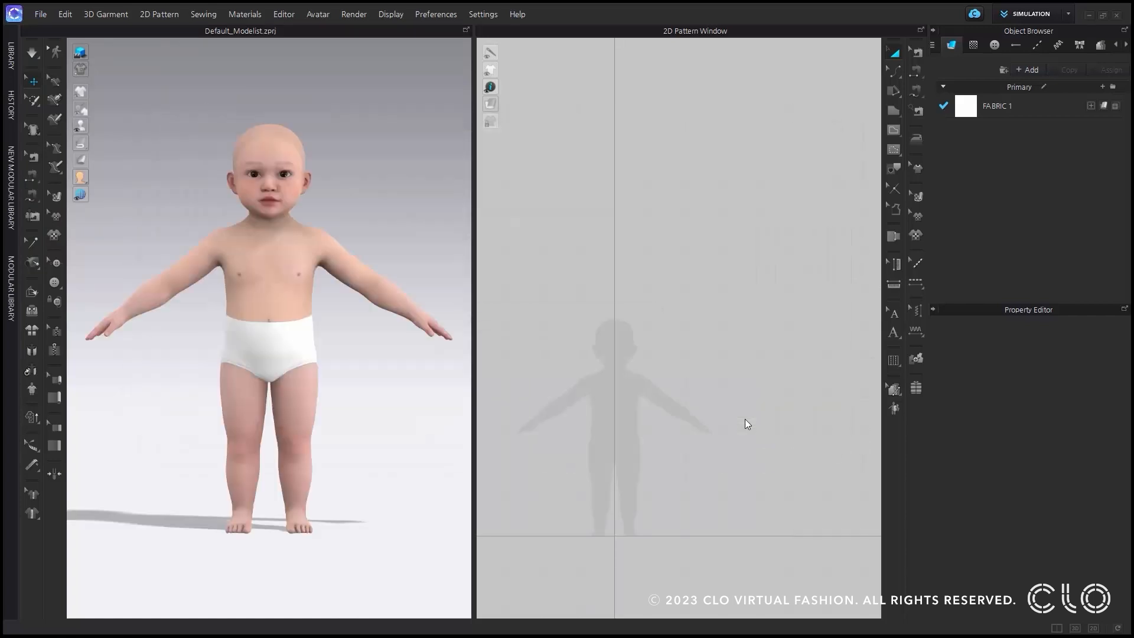
# Add the sweater garment file to the scene with the baby avatar.
pyautogui.click(40, 15)
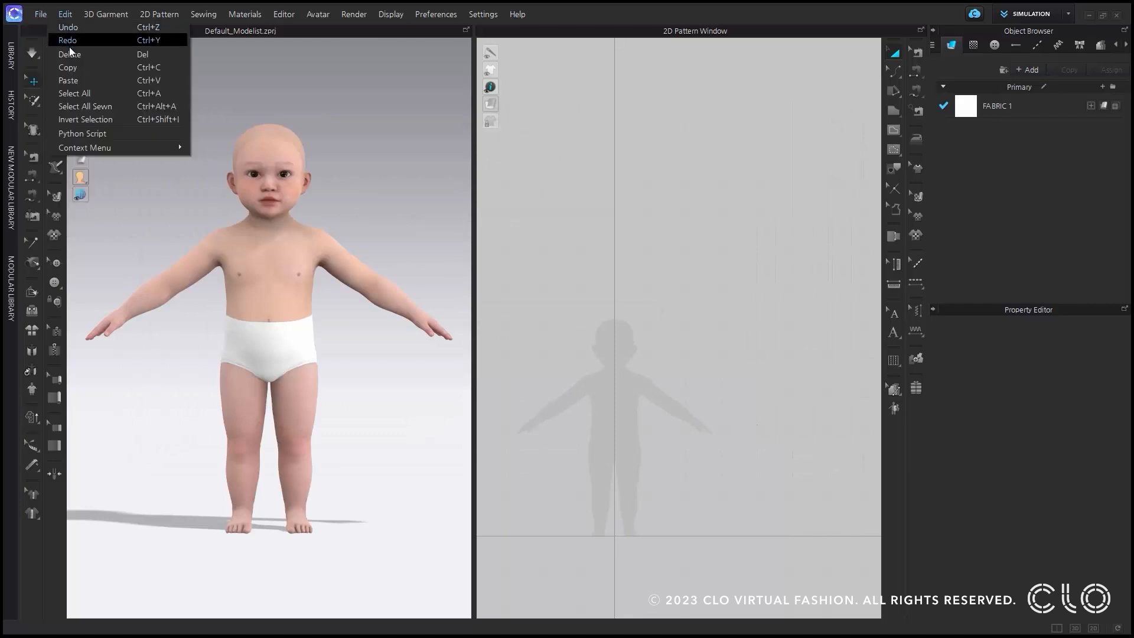
pyautogui.moveTo(47, 63)
pyautogui.click(200, 82)
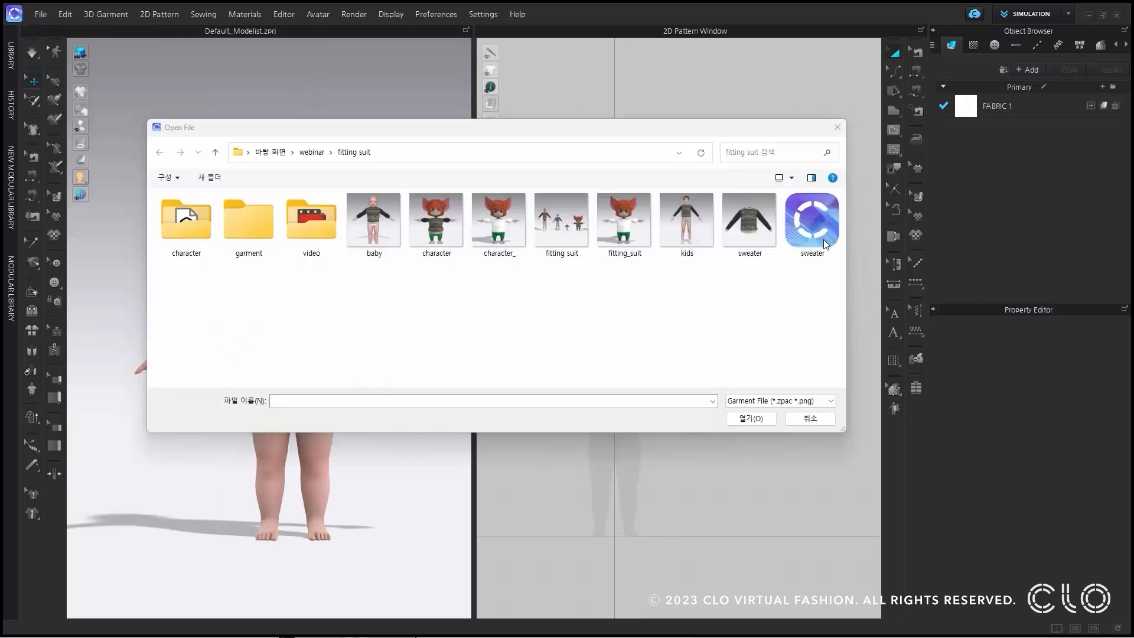
pyautogui.click(823, 239)
pyautogui.click(768, 420)
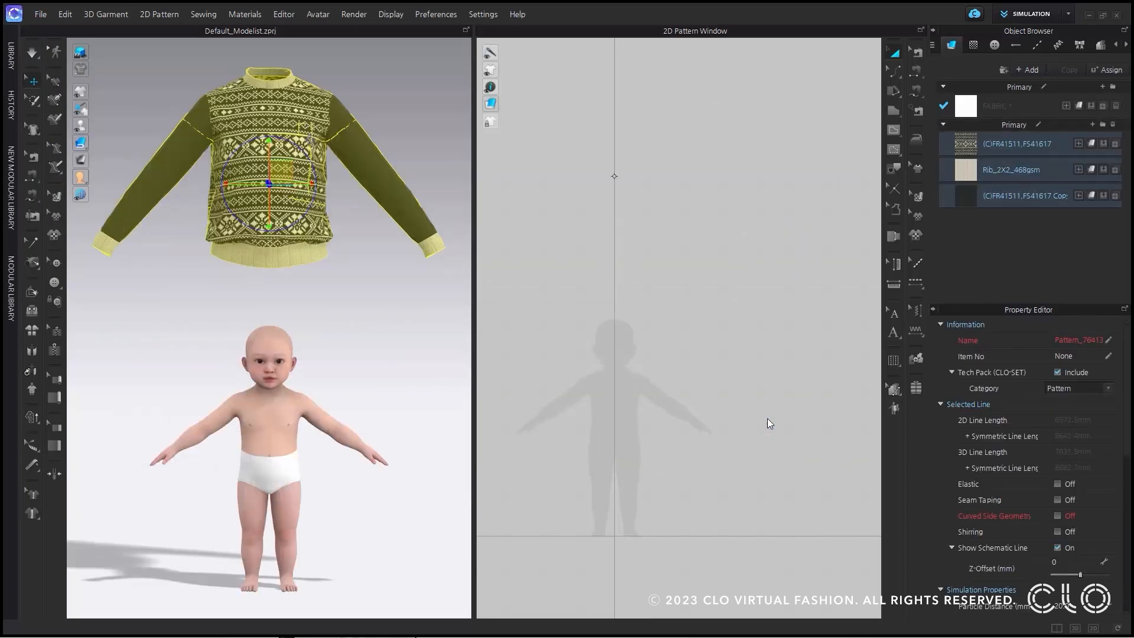
# Auto-grade the sweater to the baby avatar with Maintain Pattern Curvature at 100%, and deselect it.
pyautogui.click(895, 409)
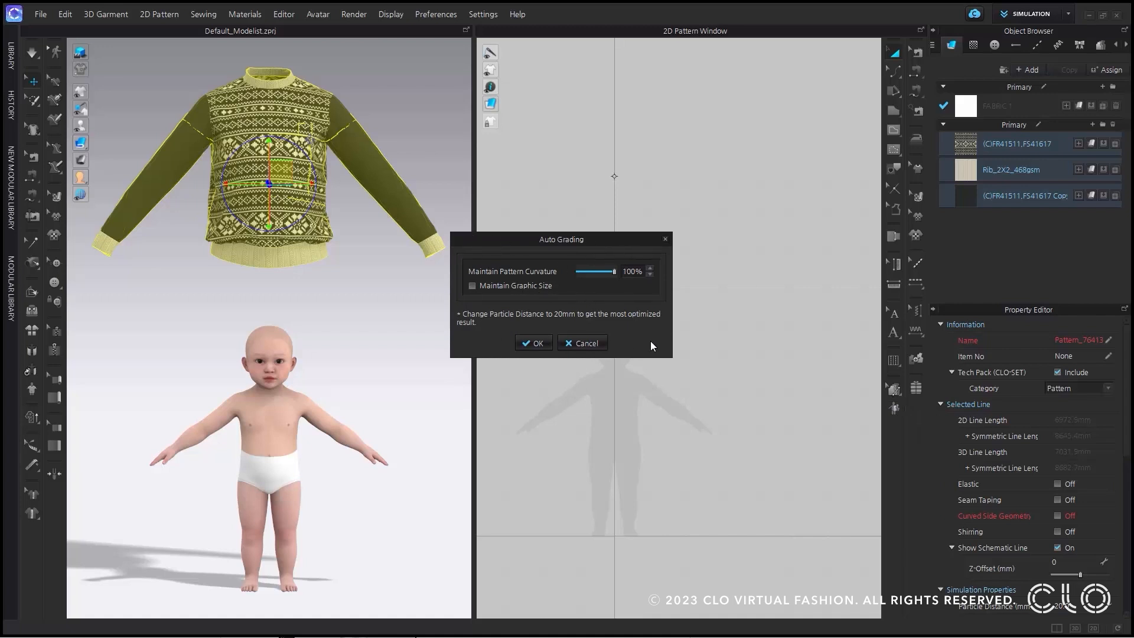
pyautogui.click(538, 344)
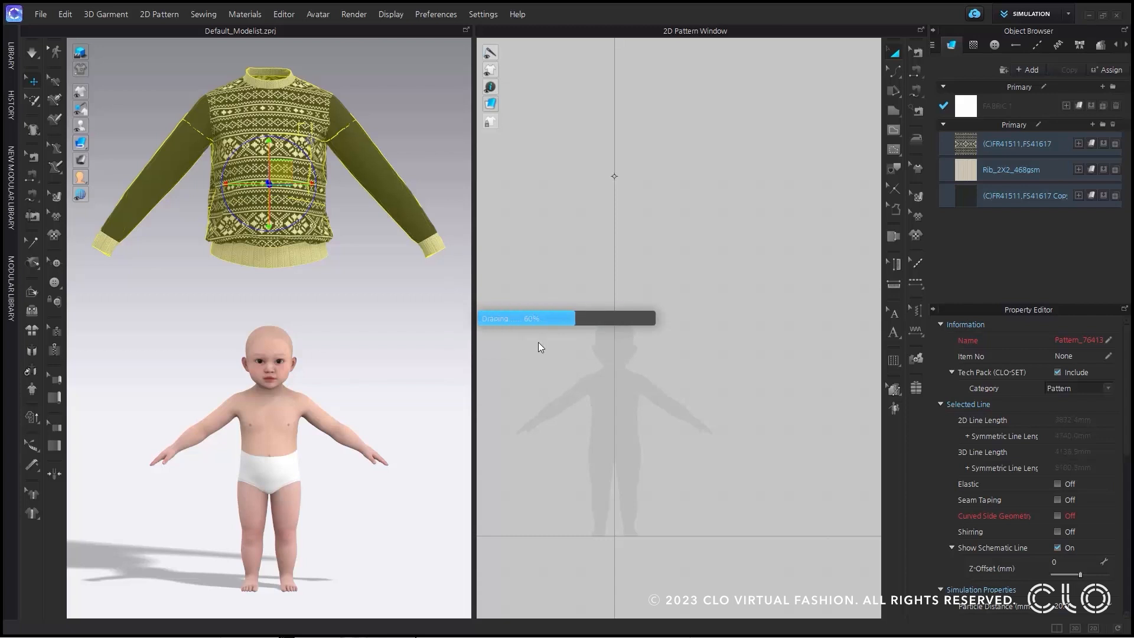
pyautogui.click(374, 405)
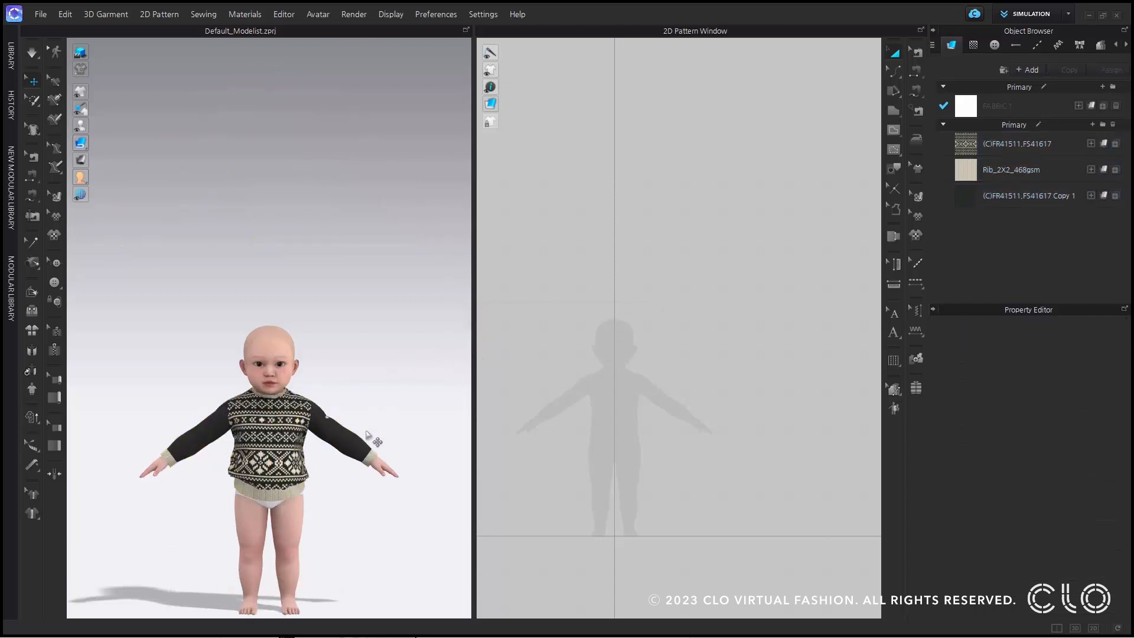
# Simulate the graded sweater so that it drapes on the baby avatar.
pyautogui.scroll(4, 355, 384)
pyautogui.moveTo(356, 326)
pyautogui.mouseDown(button='right')
pyautogui.moveTo(367, 354)
pyautogui.moveTo(235, 349)
pyautogui.moveTo(387, 338)
pyautogui.moveTo(339, 334)
pyautogui.mouseUp(button='right')
pyautogui.click(33, 55)
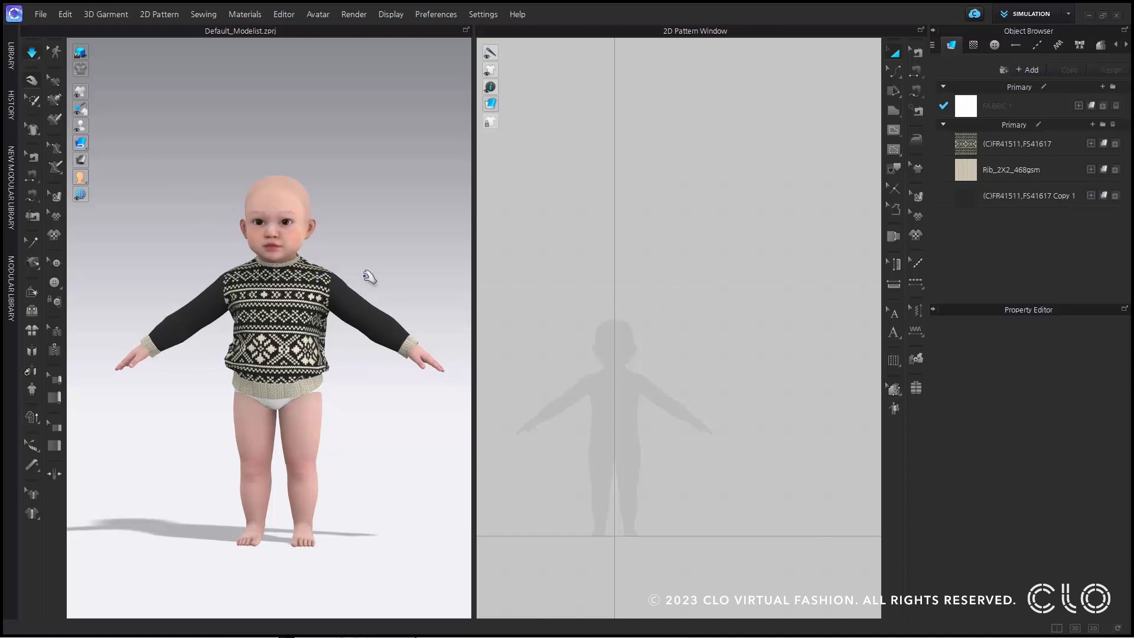
pyautogui.moveTo(380, 273); pyautogui.dragTo(379, 299, button='right')
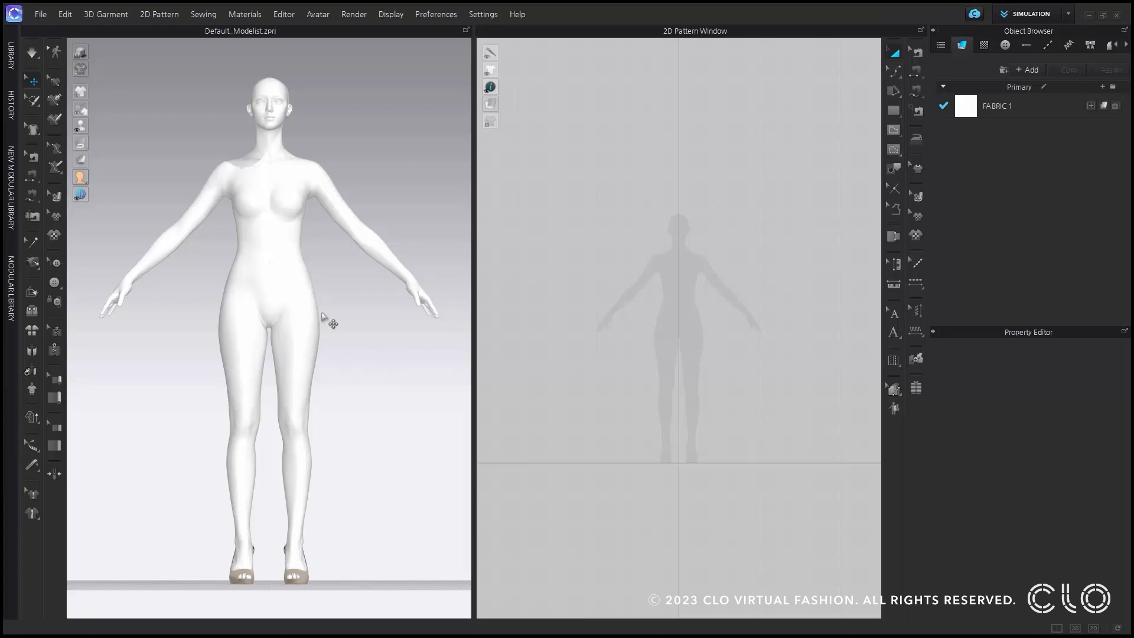
pyautogui.click(293, 279)
pyautogui.moveTo(381, 303)
pyautogui.mouseDown(button='right')
pyautogui.moveTo(126, 299)
pyautogui.moveTo(377, 309)
pyautogui.mouseUp(button='right')
pyautogui.press('2')
pyautogui.click(377, 310)
# Start registering an avatar accessory and set its type to Shoes with the Flats subtype.
pyautogui.click(322, 16)
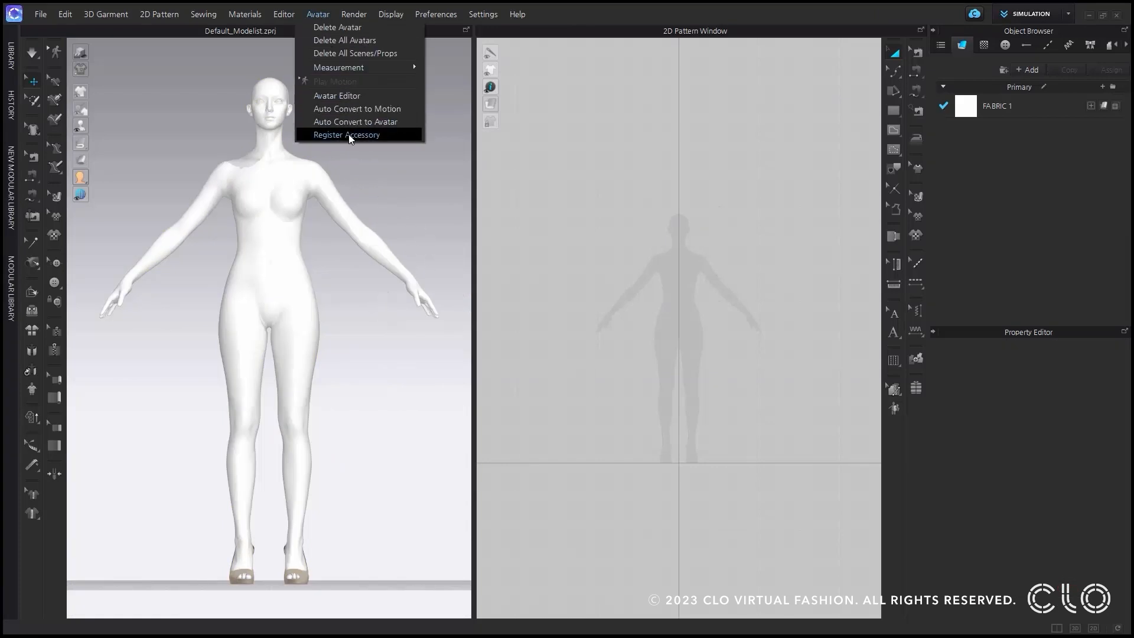
pyautogui.click(407, 137)
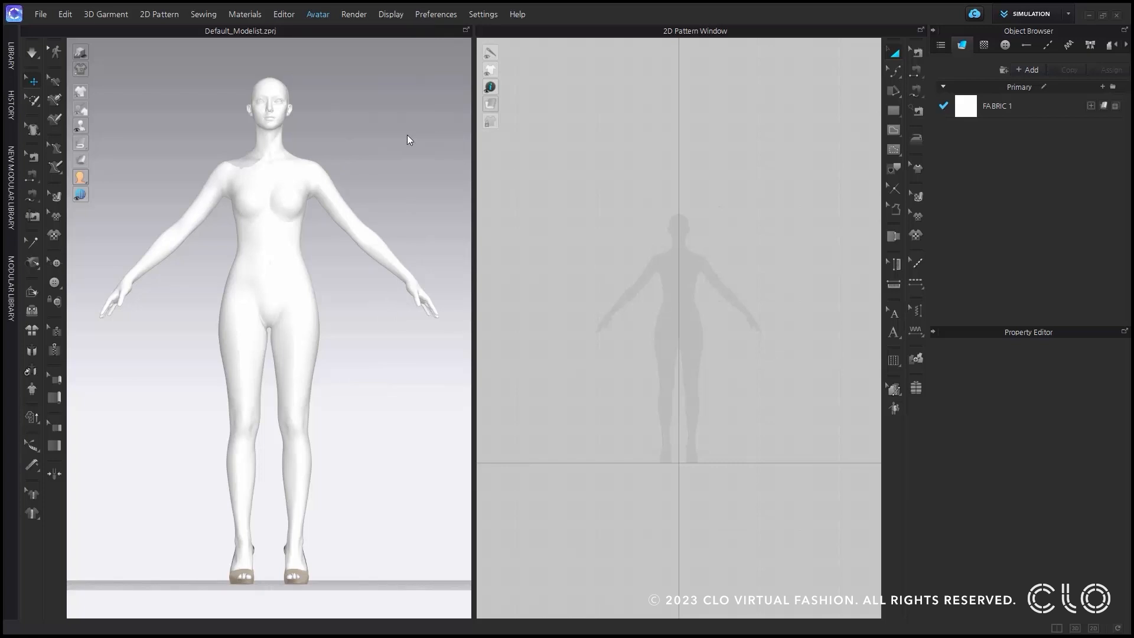
pyautogui.moveTo(542, 158); pyautogui.dragTo(468, 155)
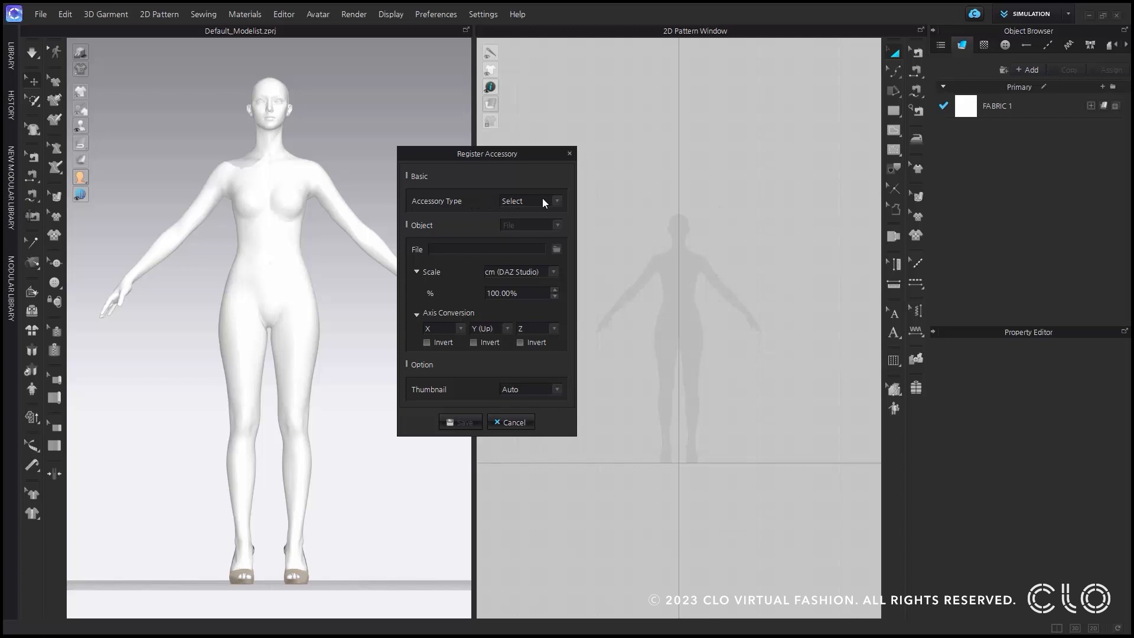
pyautogui.click(557, 200)
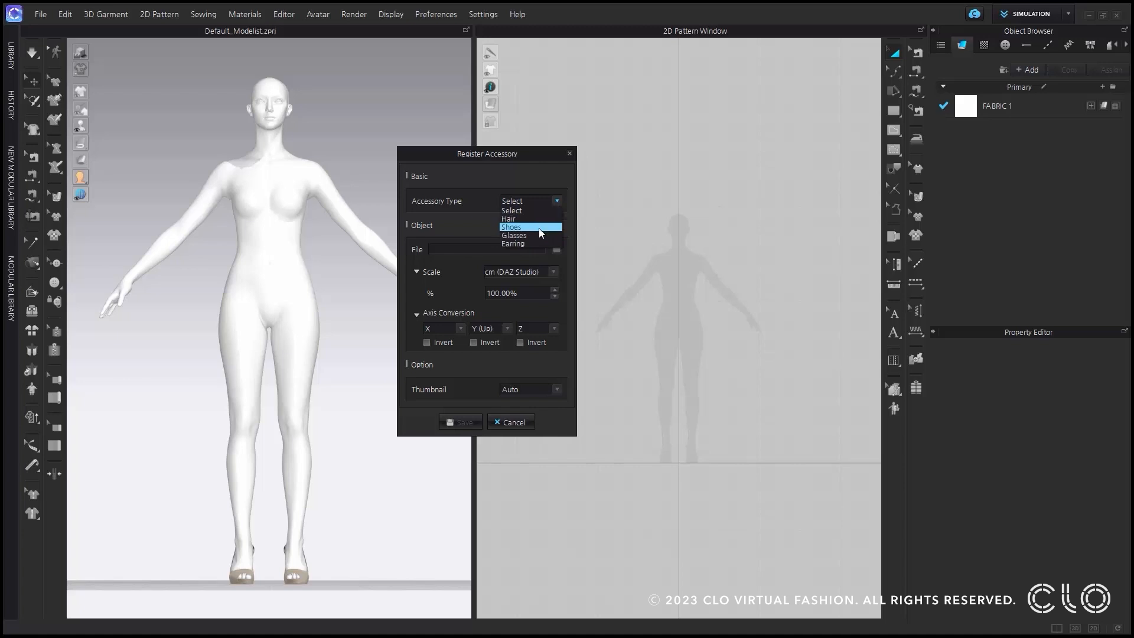
pyautogui.click(541, 228)
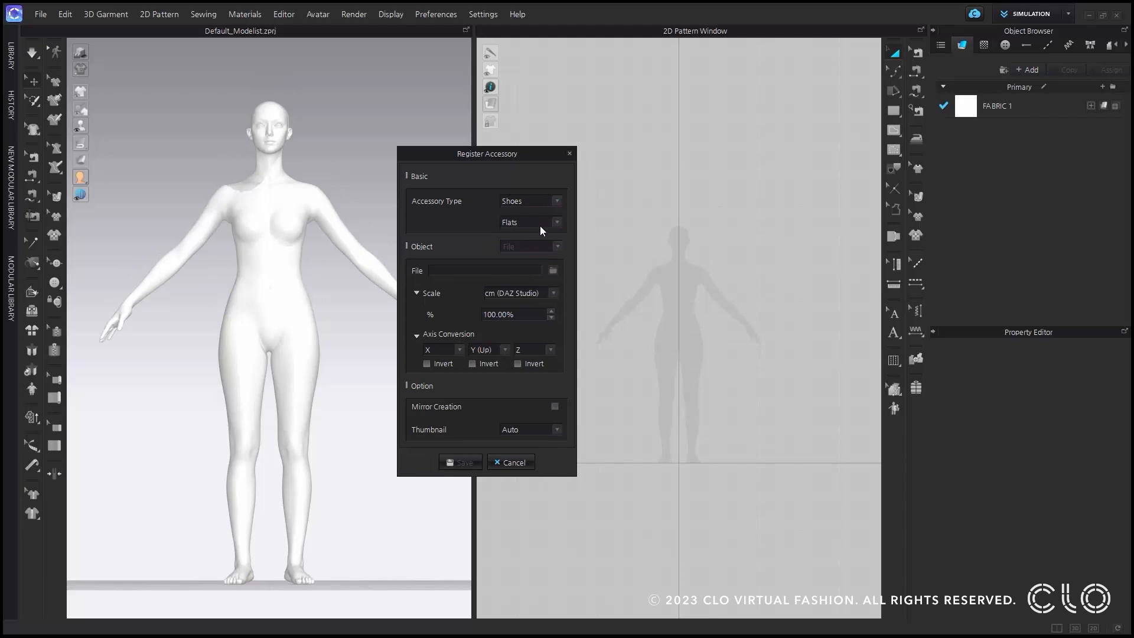
pyautogui.click(550, 223)
pyautogui.click(544, 232)
# Load clog.obj as the object file of the shoe accessory.
pyautogui.click(553, 271)
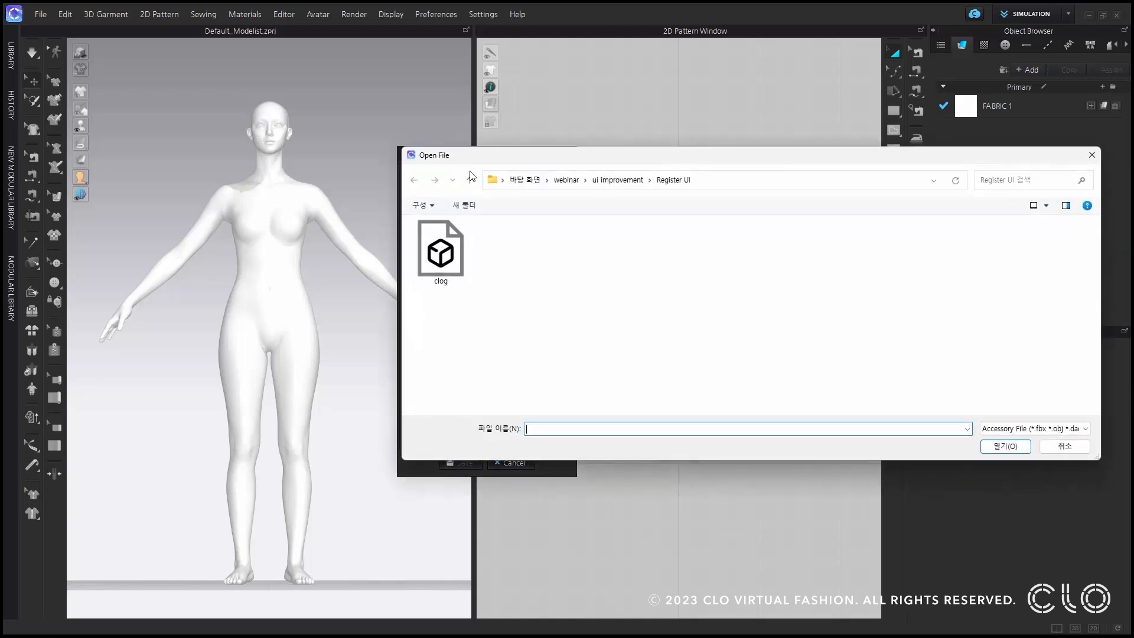
pyautogui.moveTo(581, 163); pyautogui.dragTo(432, 170)
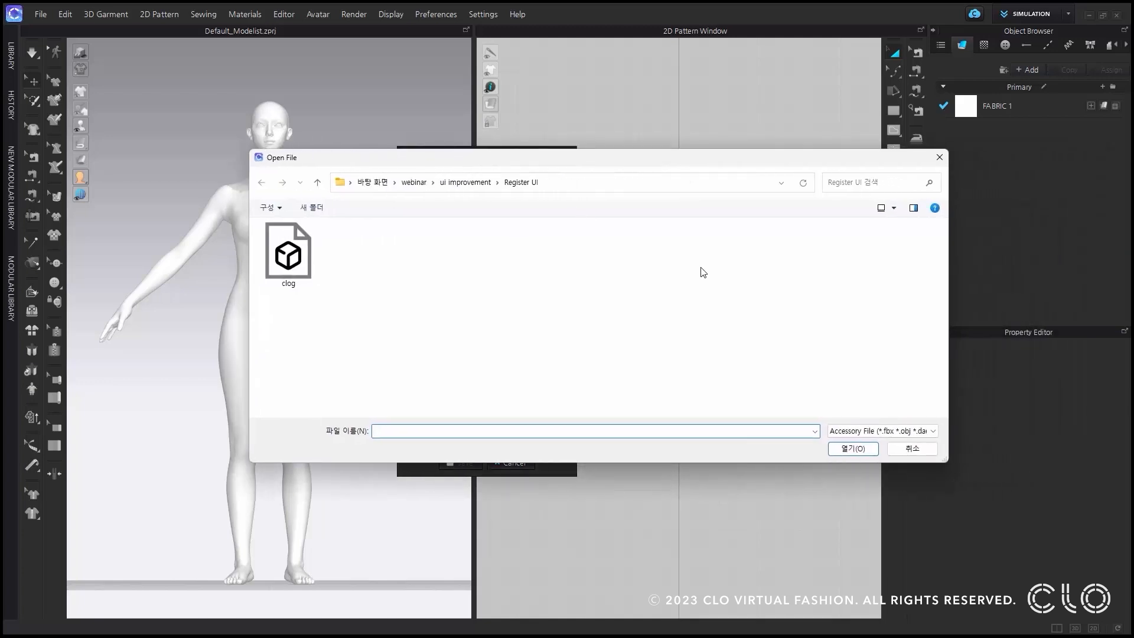
pyautogui.click(870, 431)
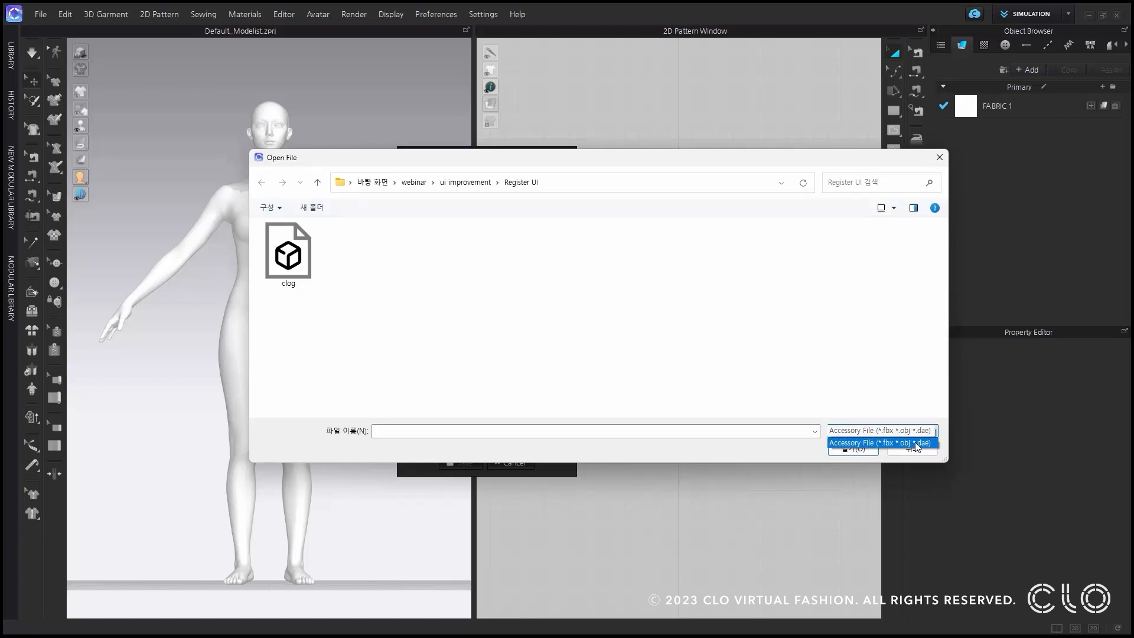
pyautogui.click(288, 254)
pyautogui.click(855, 449)
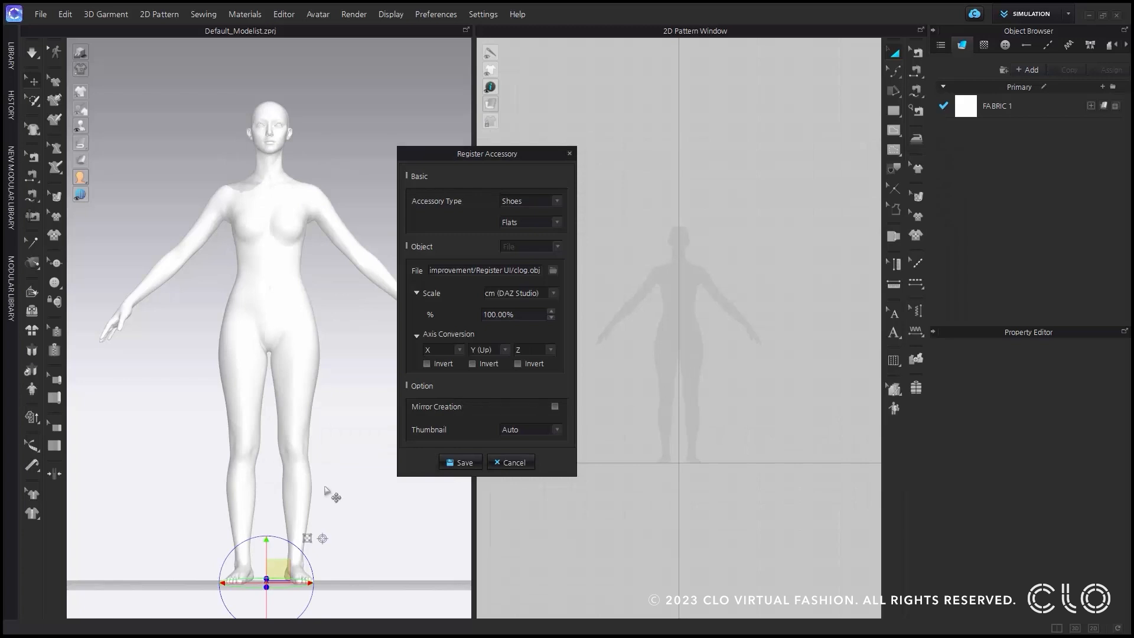
# Examine the imported clog's size and position beside the avatar's feet.
pyautogui.scroll(-2, 329, 494)
pyautogui.moveTo(304, 467); pyautogui.dragTo(301, 488, button='right')
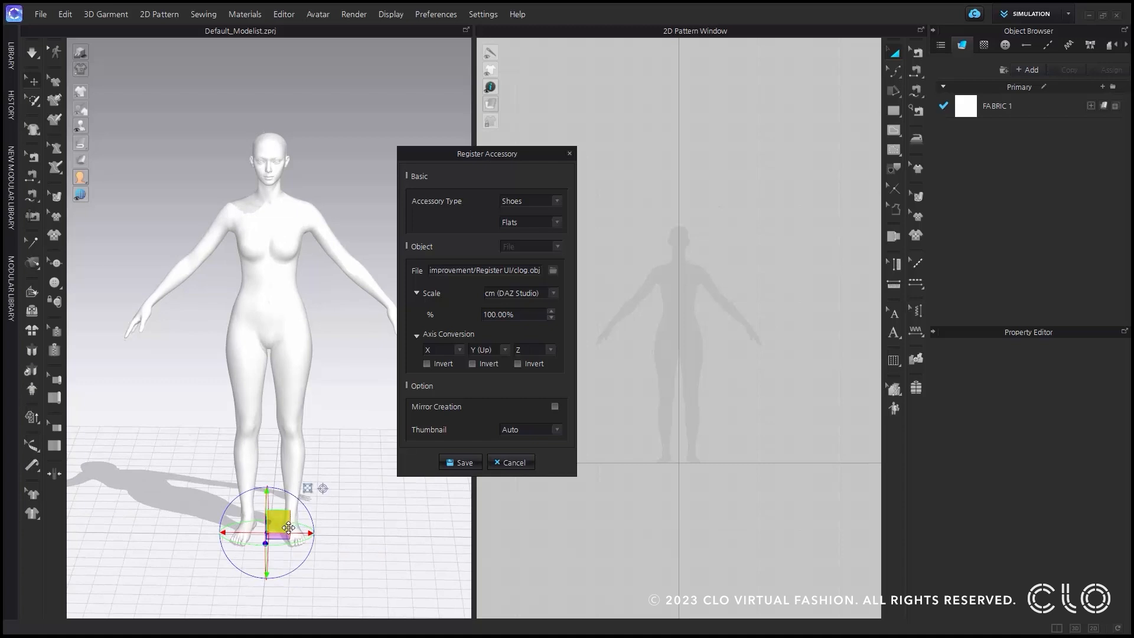
pyautogui.scroll(2, 288, 527)
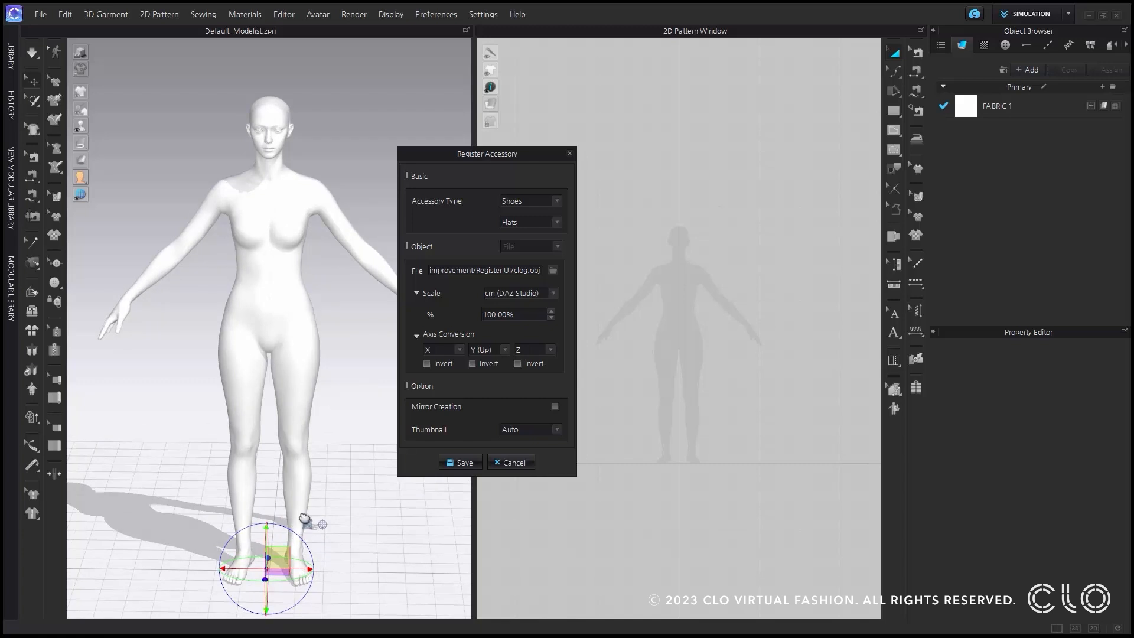
pyautogui.scroll(3, 303, 528)
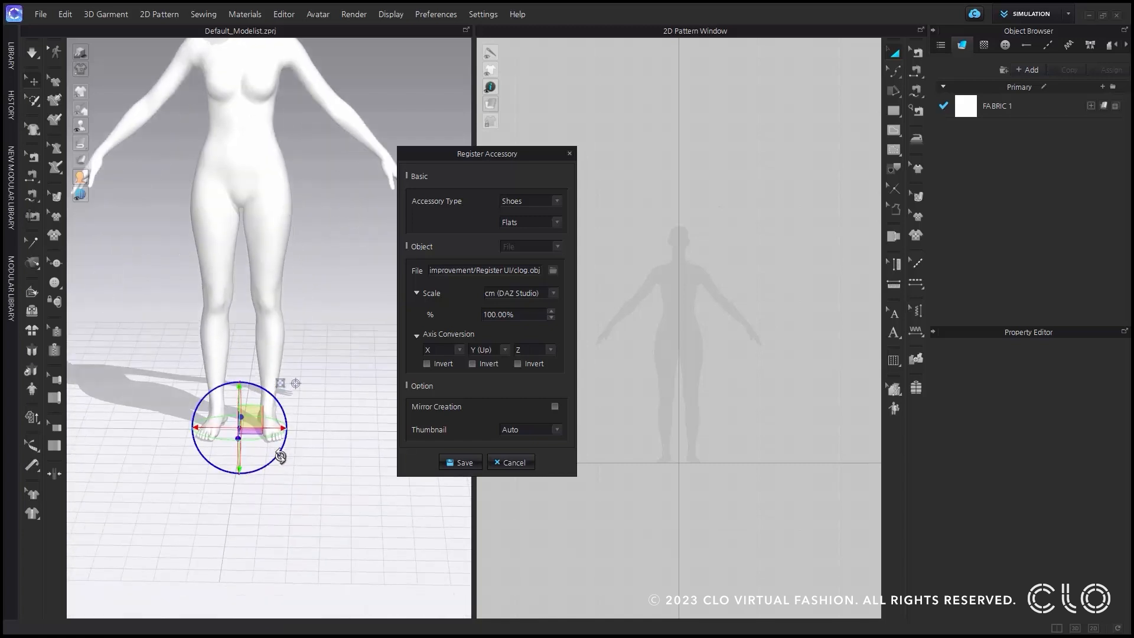
pyautogui.scroll(2, 282, 459)
pyautogui.moveTo(281, 471)
pyautogui.mouseDown(button='right')
pyautogui.moveTo(319, 478)
pyautogui.moveTo(286, 494)
pyautogui.moveTo(292, 458)
pyautogui.mouseUp(button='right')
pyautogui.click(329, 476)
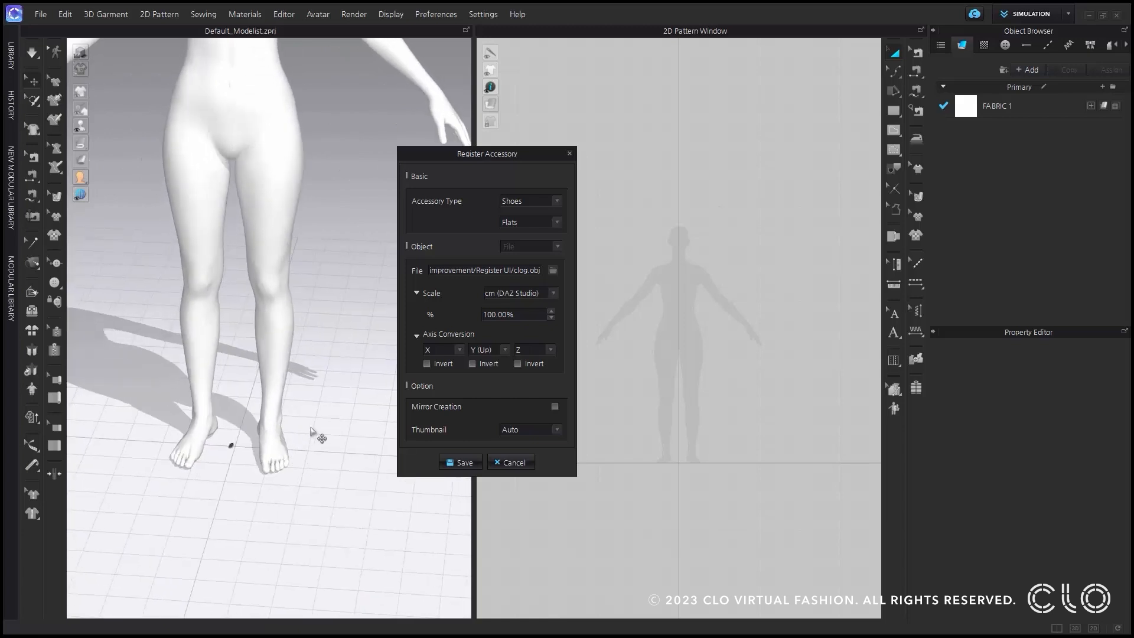
# Try m as the clog's scale unit, compare it with the avatar, and return the unit to cm (DAZ Studio).
pyautogui.click(513, 296)
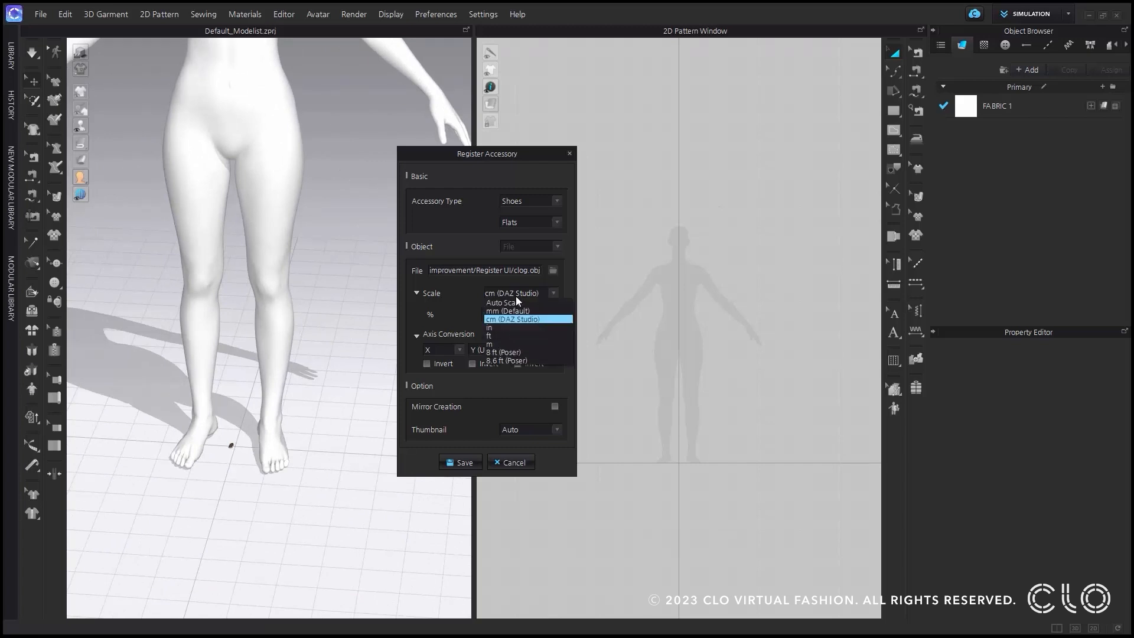
pyautogui.click(530, 347)
pyautogui.scroll(-4, 251, 403)
pyautogui.moveTo(251, 404); pyautogui.dragTo(276, 380, button='right')
pyautogui.scroll(-3, 286, 388)
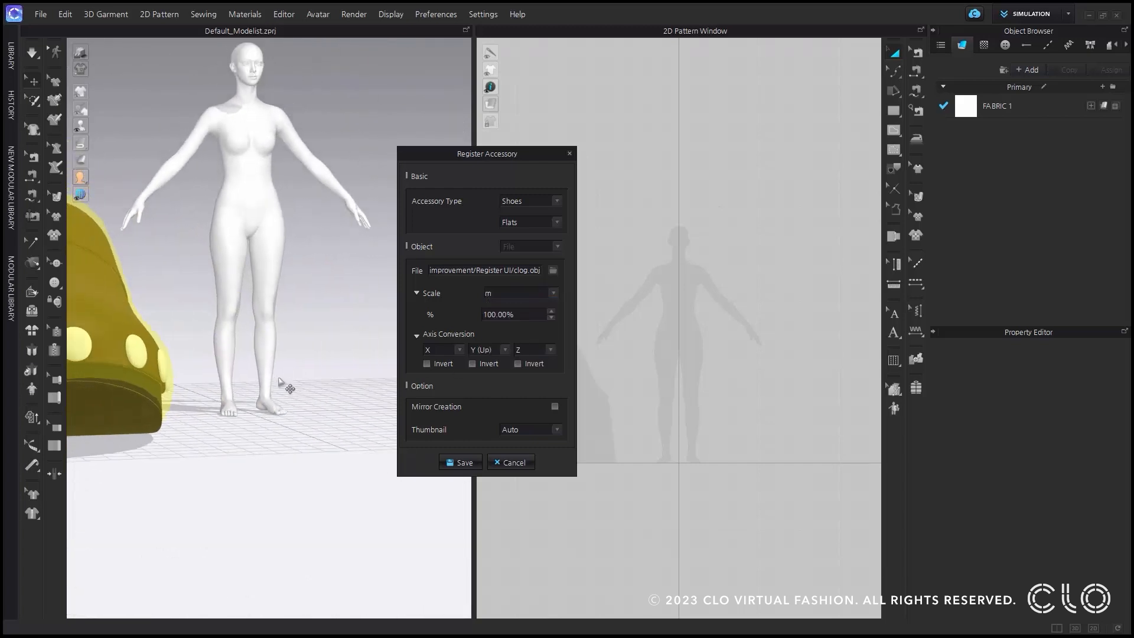
pyautogui.moveTo(268, 384); pyautogui.dragTo(322, 379, button='middle')
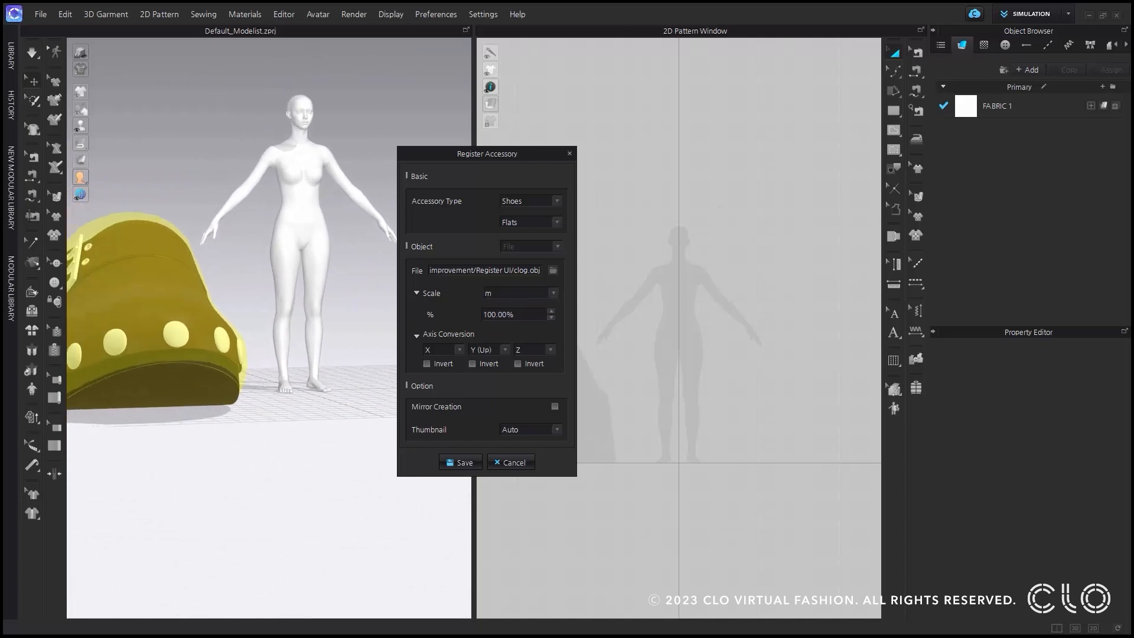
pyautogui.moveTo(203, 405); pyautogui.dragTo(231, 408, button='right')
pyautogui.click(556, 293)
pyautogui.click(520, 319)
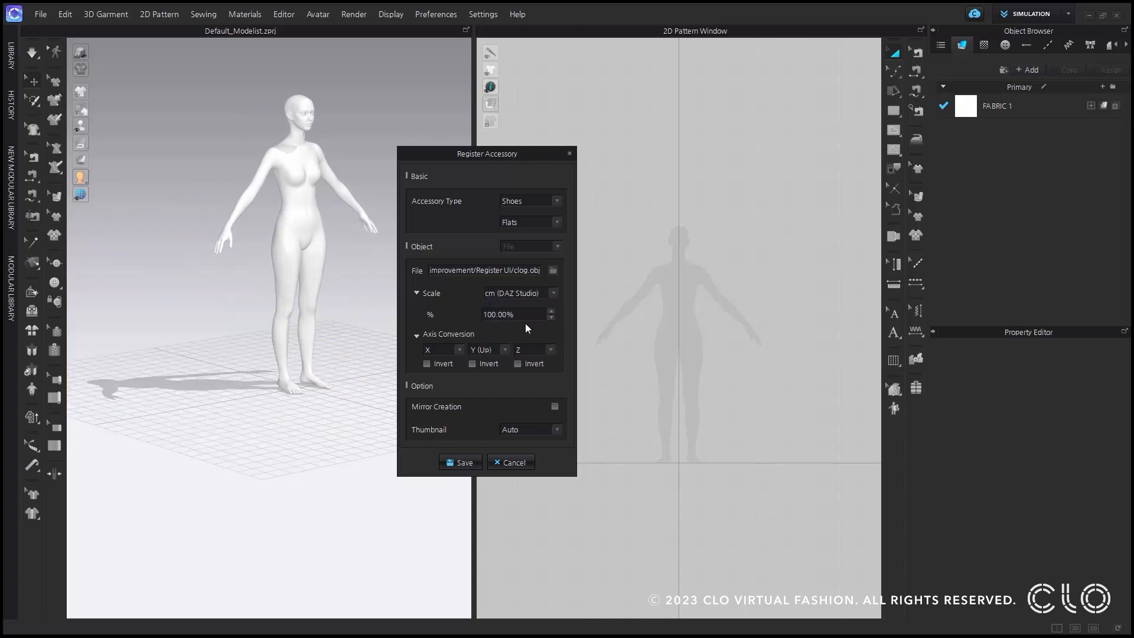
# Set the clog's scale percentage to 1000%.
pyautogui.doubleClick(524, 315)
pyautogui.write('1000')
pyautogui.scroll(5, 295, 458)
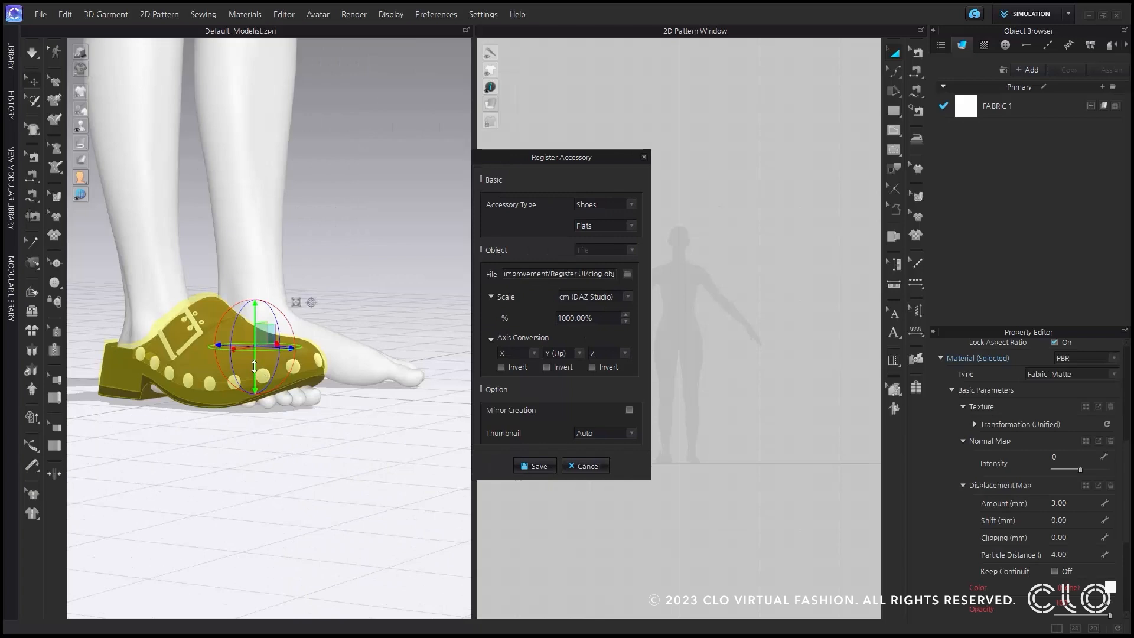
# Position the enlarged clog on the avatar's foot and turn on Mirror Creation to add the matching shoe.
pyautogui.moveTo(255, 366); pyautogui.dragTo(262, 394)
pyautogui.moveTo(362, 421); pyautogui.dragTo(269, 420, button='right')
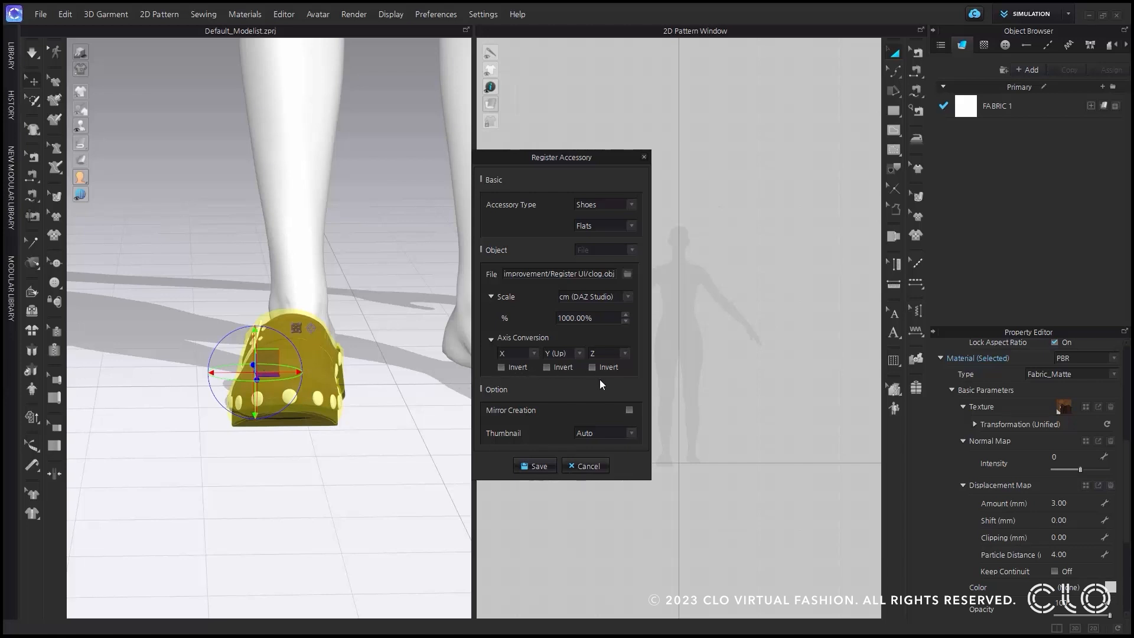
pyautogui.click(630, 410)
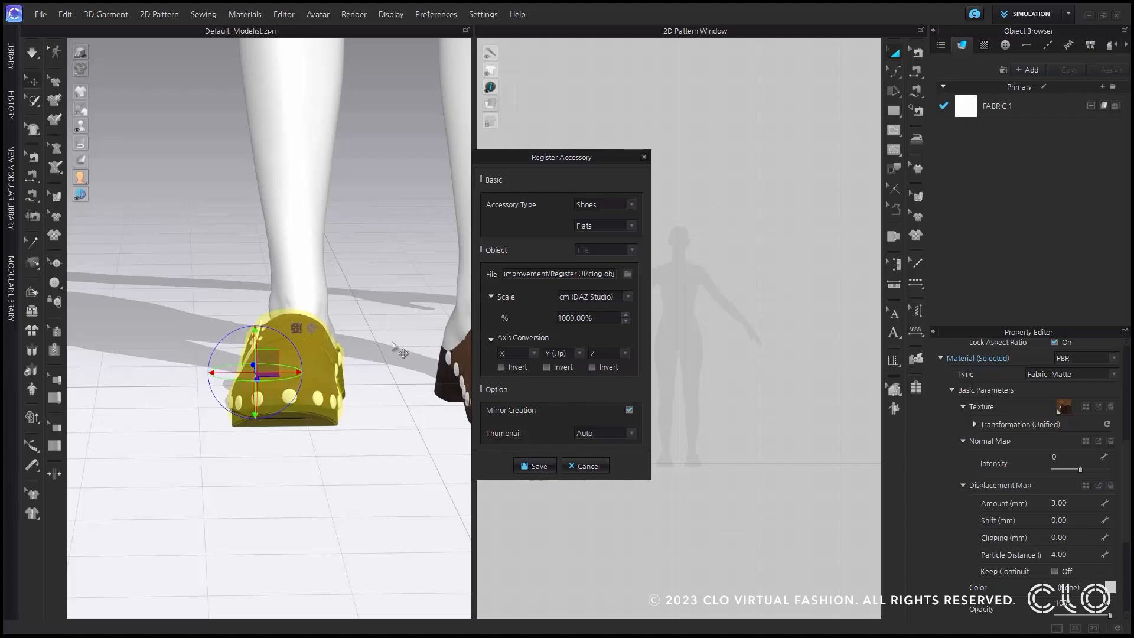
# Nudge the mirrored clog slightly sideways on its foot and check the pair from the front.
pyautogui.moveTo(392, 347); pyautogui.dragTo(225, 345, button='middle')
pyautogui.scroll(-3, 247, 347)
pyautogui.moveTo(247, 347); pyautogui.dragTo(356, 405, button='right')
pyautogui.moveTo(386, 365); pyautogui.dragTo(384, 365)
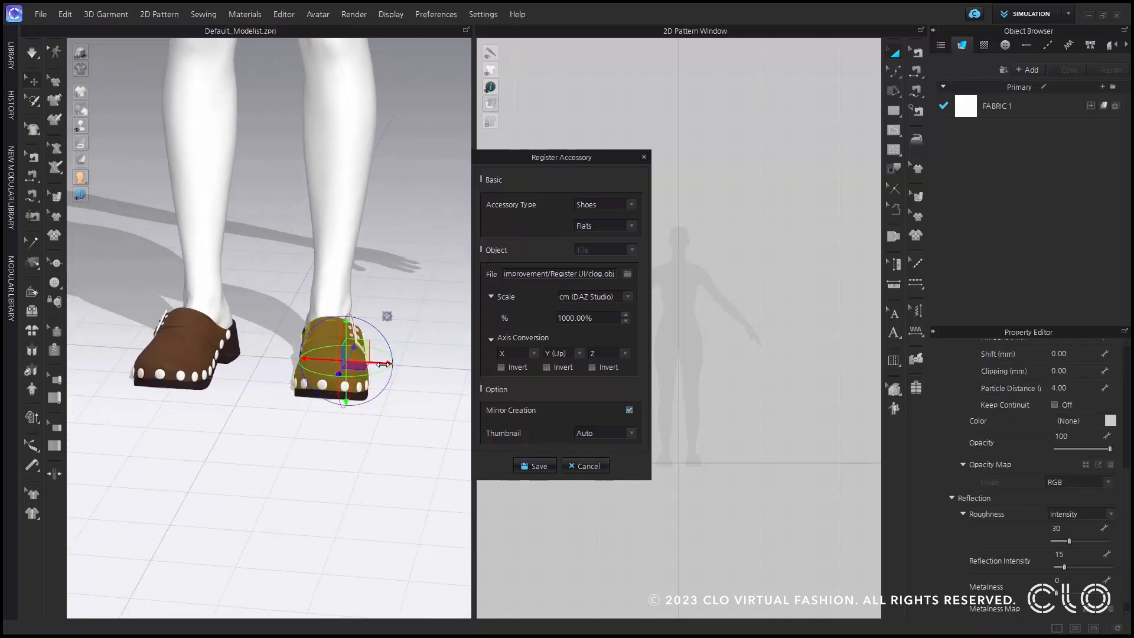
pyautogui.moveTo(409, 411)
pyautogui.mouseDown(button='right')
pyautogui.moveTo(383, 410)
pyautogui.moveTo(394, 426)
pyautogui.moveTo(423, 424)
pyautogui.mouseUp(button='right')
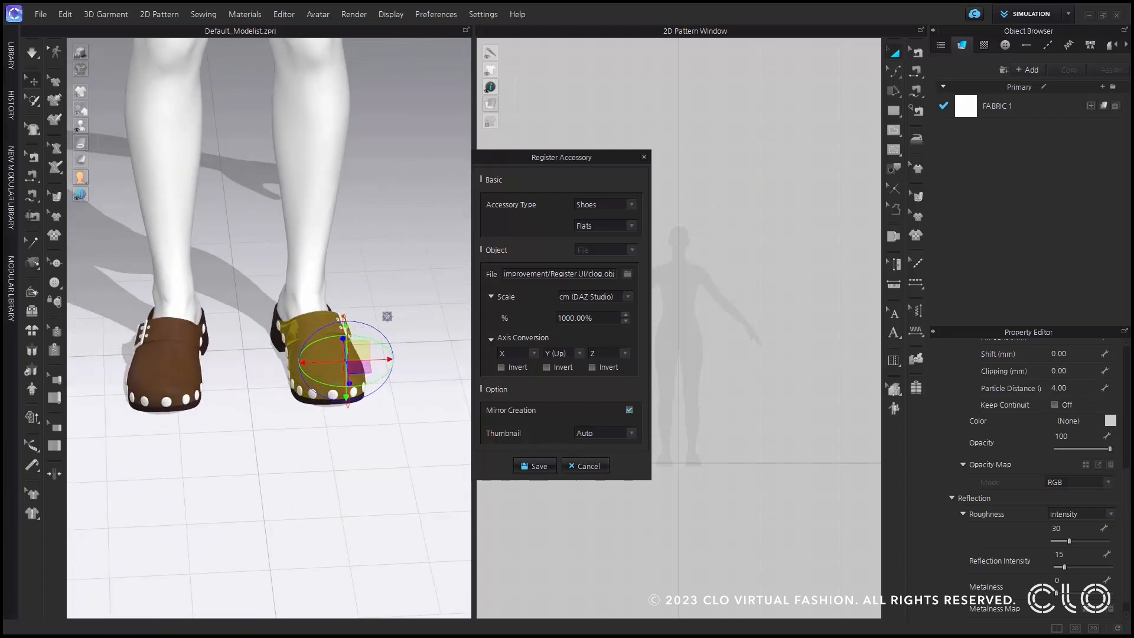
# Register the clogs with an automatic thumbnail, saving the accessory file as shoes.
pyautogui.click(633, 433)
pyautogui.click(622, 443)
pyautogui.click(539, 466)
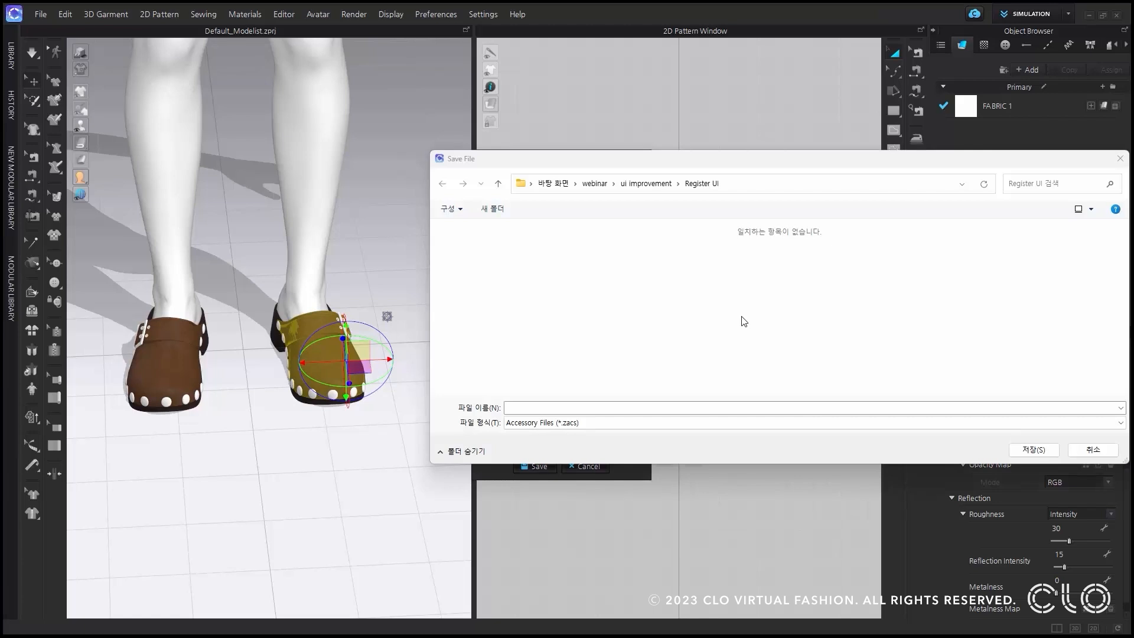
pyautogui.click(583, 407)
pyautogui.write('shoes')
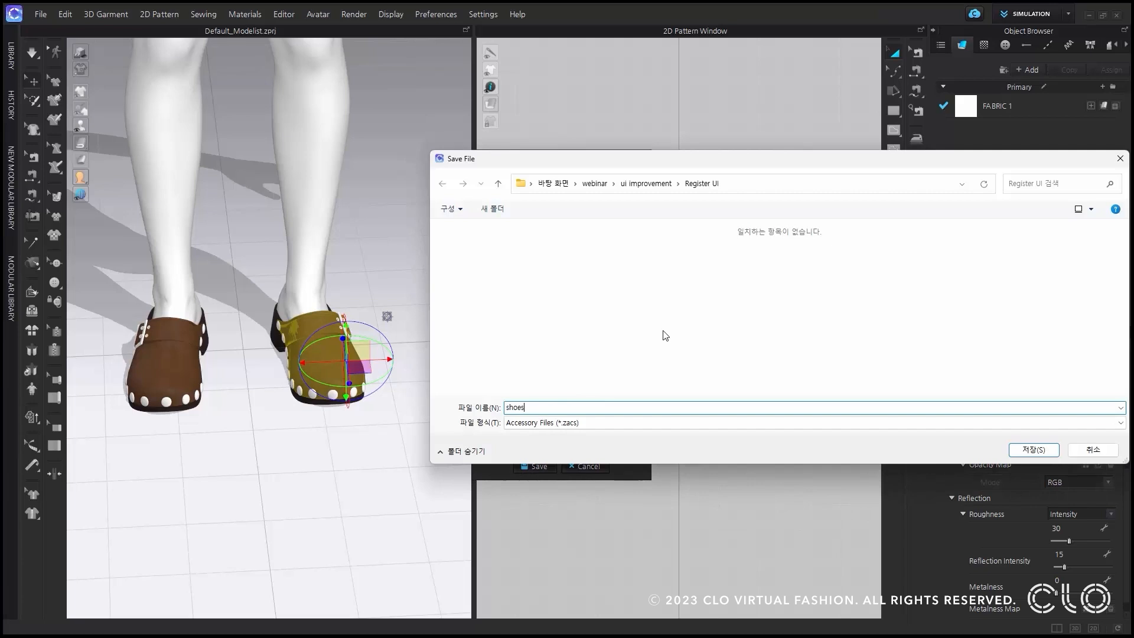
pyautogui.click(1034, 450)
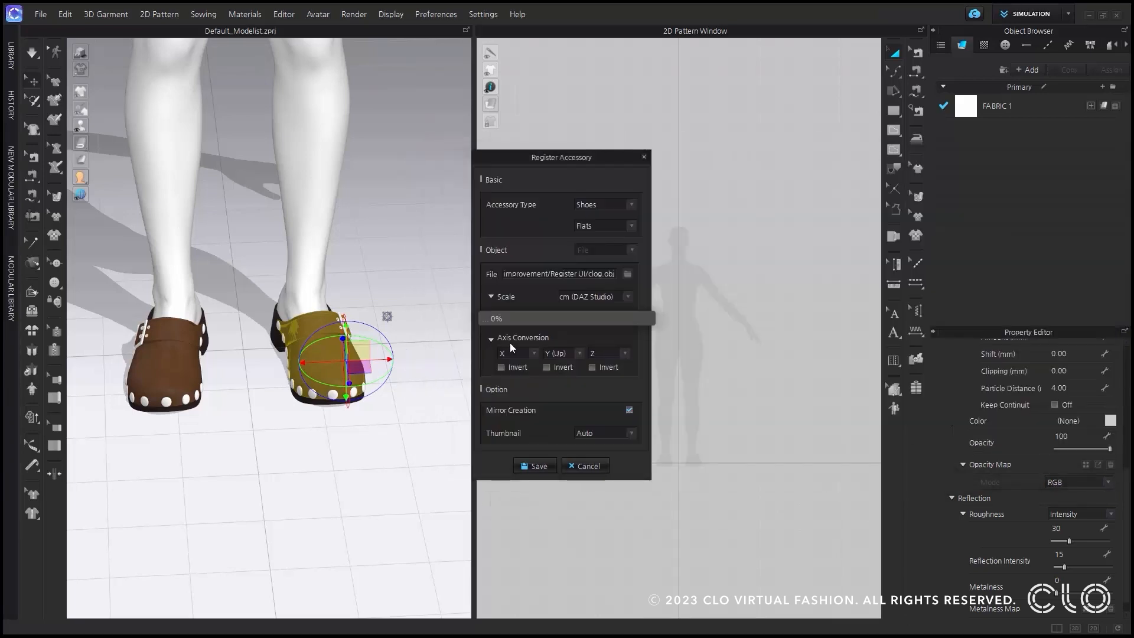
pyautogui.click(612, 363)
# Examine the sneaker on the child avatar's foot from several angles, with all of its patterns selected.
pyautogui.moveTo(363, 354); pyautogui.dragTo(311, 412, button='right')
pyautogui.scroll(-5, 322, 341)
pyautogui.scroll(5, 342, 479)
pyautogui.moveTo(342, 478); pyautogui.dragTo(461, 508, button='right')
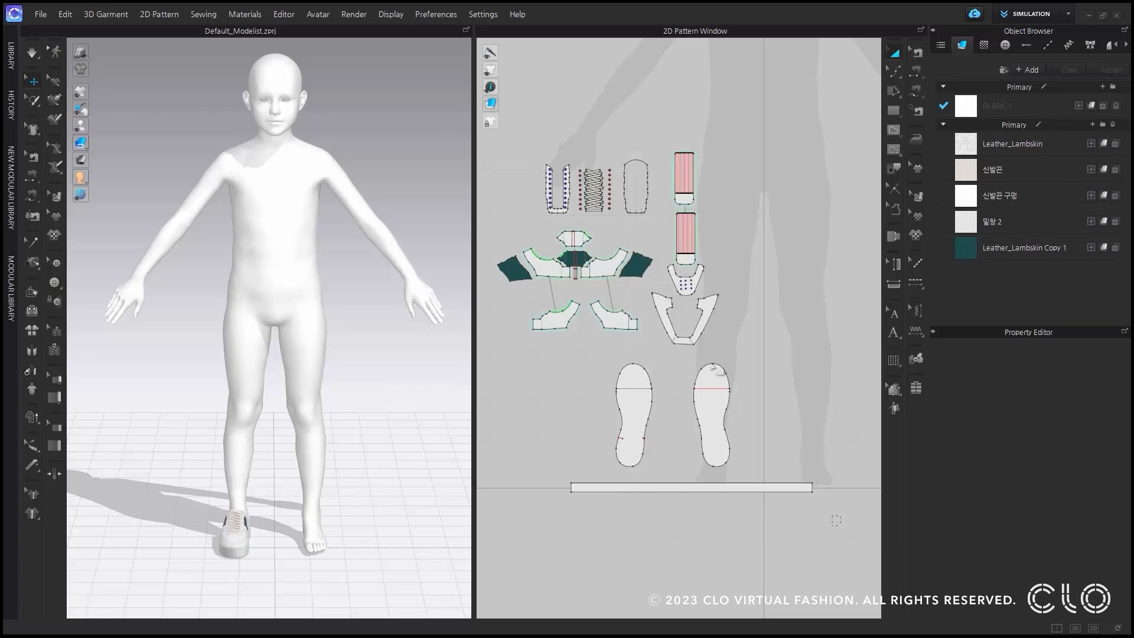
pyautogui.hotkey('ctrl', 'a')
pyautogui.moveTo(357, 507); pyautogui.dragTo(447, 491, button='right')
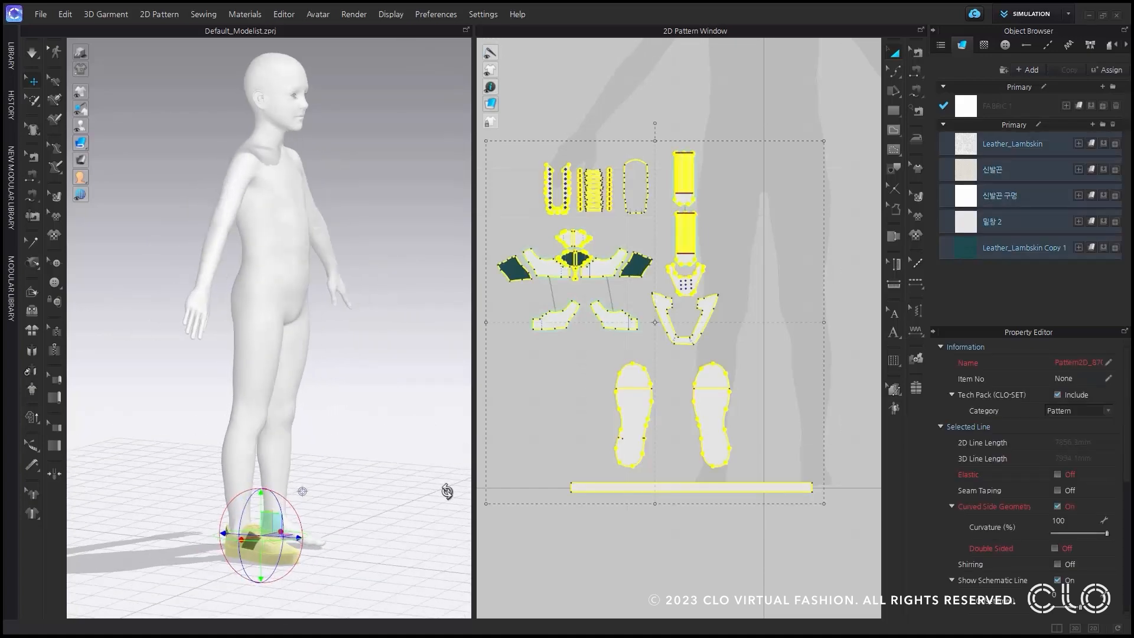
pyautogui.scroll(6, 319, 567)
pyautogui.moveTo(264, 486); pyautogui.dragTo(295, 495, button='right')
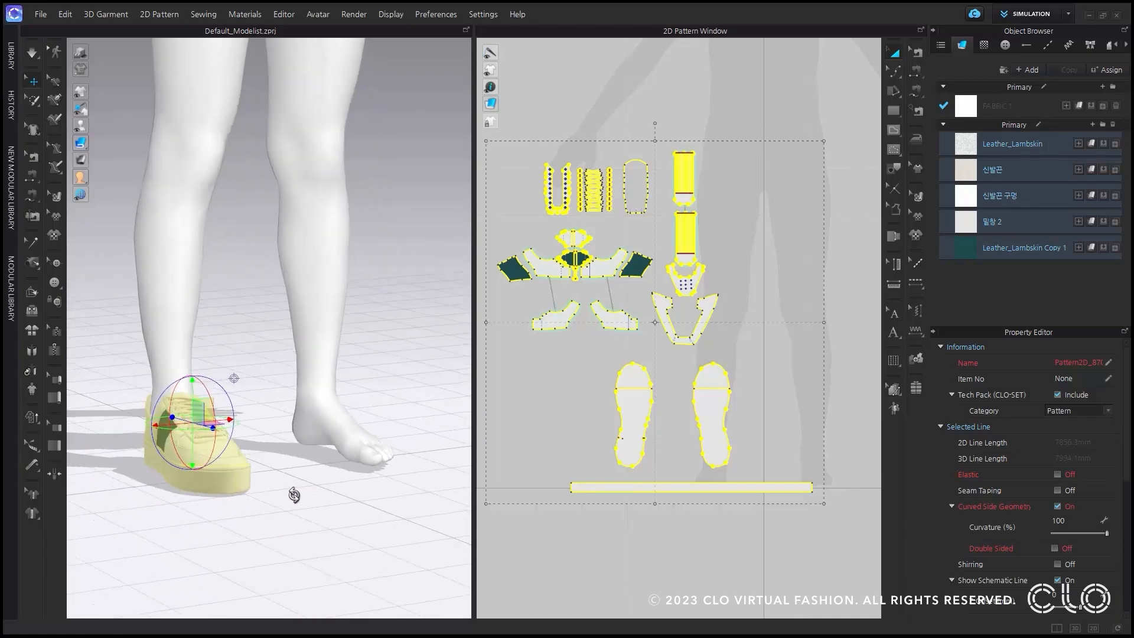
pyautogui.scroll(-3, 300, 482)
pyautogui.moveTo(329, 393); pyautogui.dragTo(322, 512, button='middle')
pyautogui.click(356, 403)
pyautogui.click(356, 403)
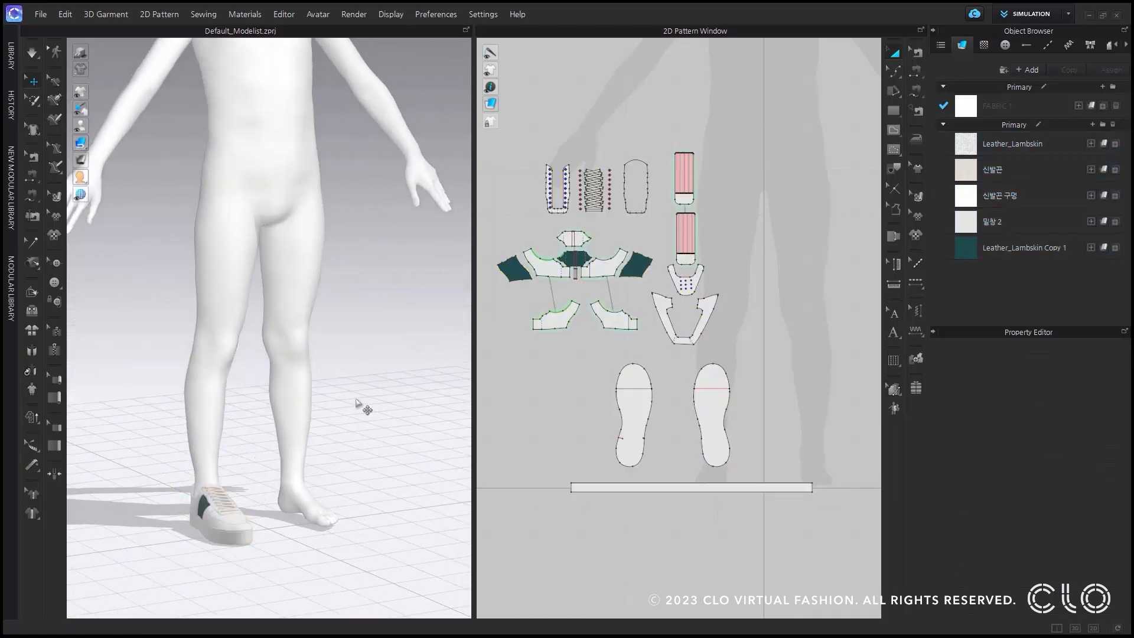
pyautogui.moveTo(387, 397); pyautogui.dragTo(339, 396, button='right')
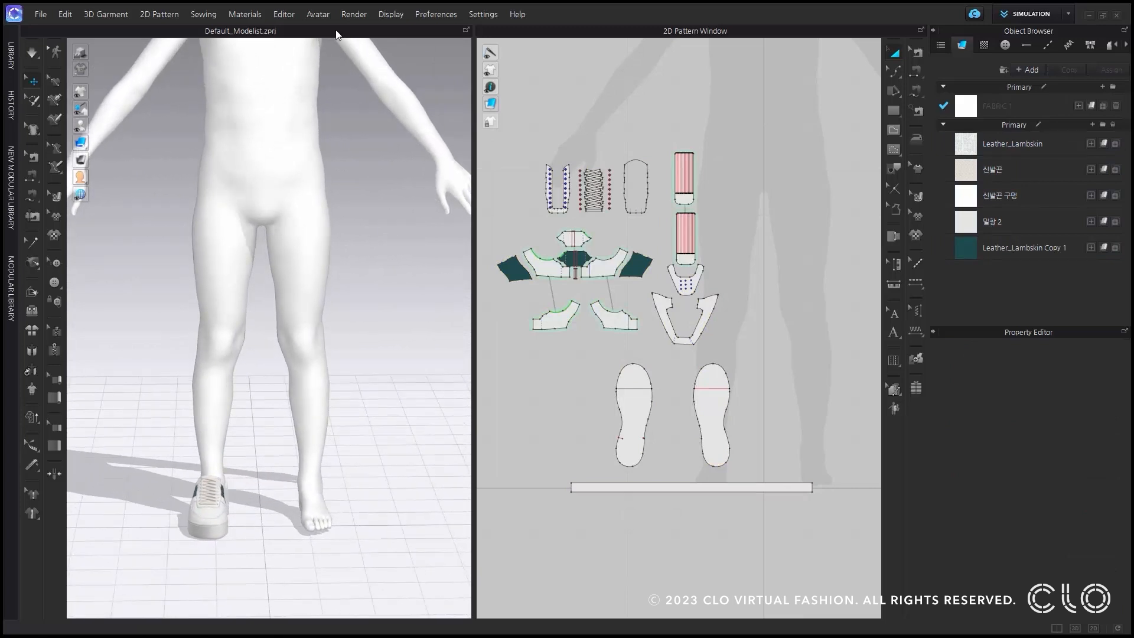
# Start registering a Shoes accessory with Patterns as the object, using all sneaker patterns and Mirror Creation.
pyautogui.click(321, 15)
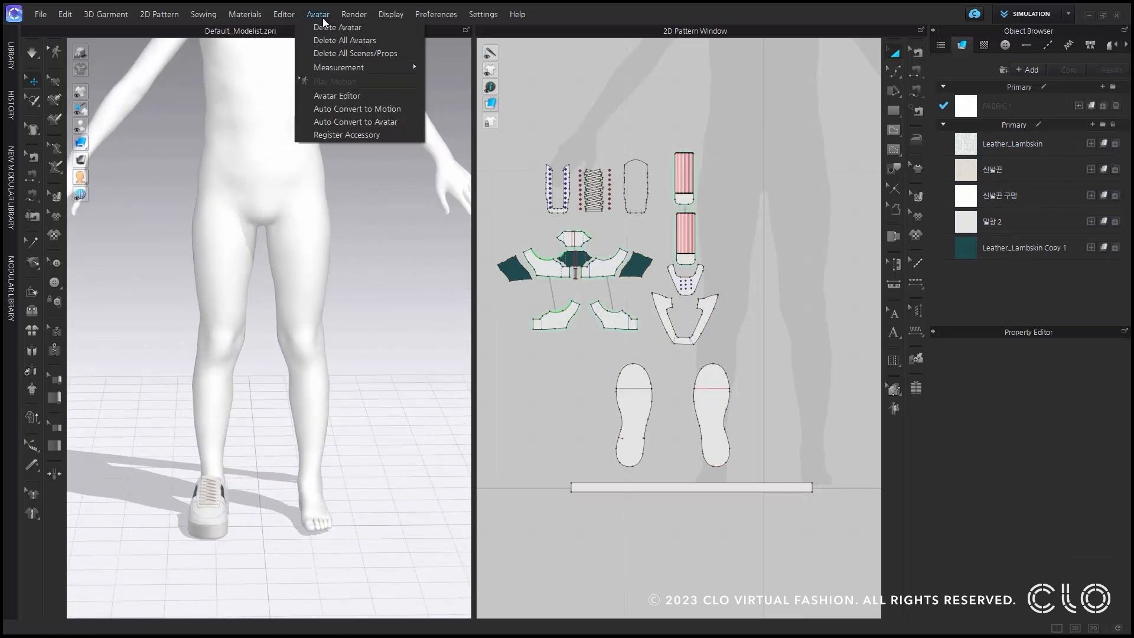
pyautogui.click(364, 136)
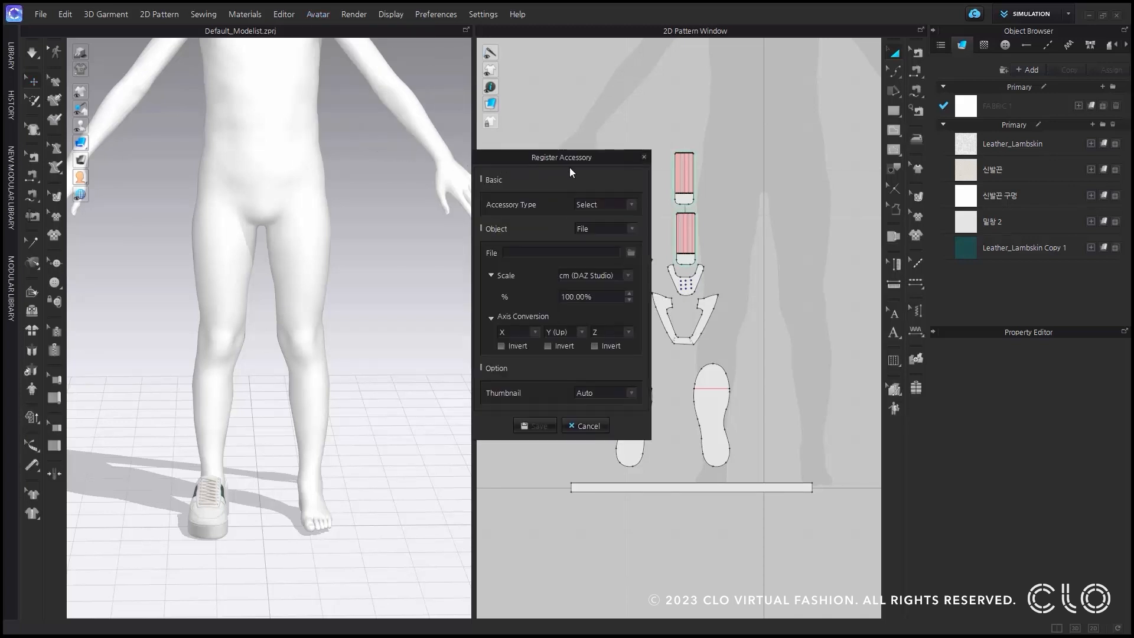
pyautogui.click(592, 202)
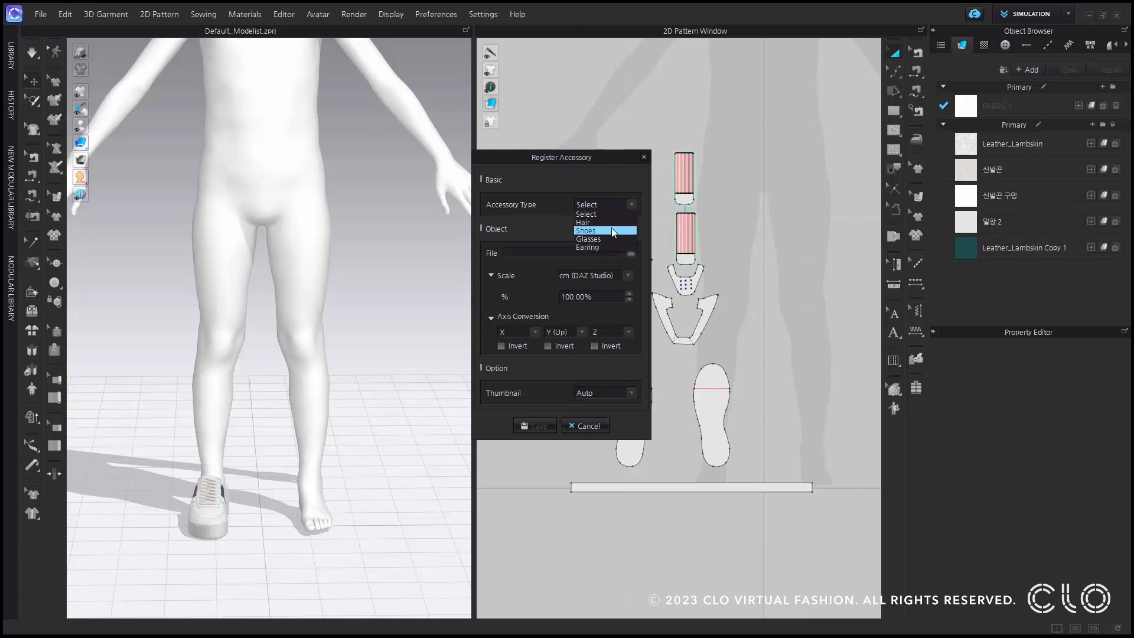
pyautogui.click(611, 228)
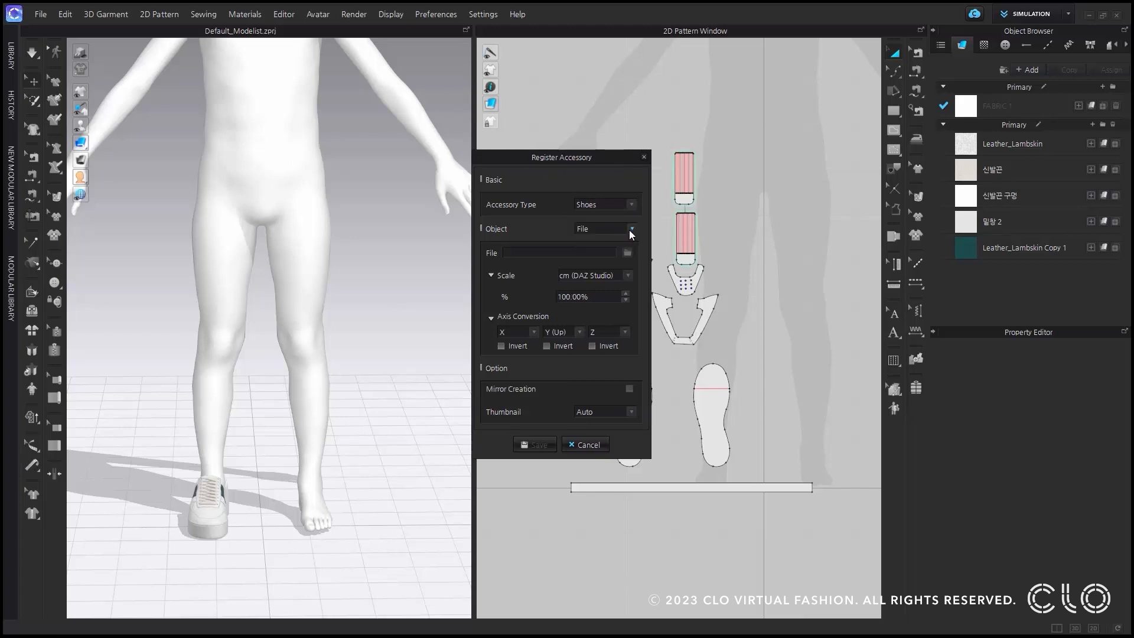
pyautogui.click(630, 229)
pyautogui.click(625, 245)
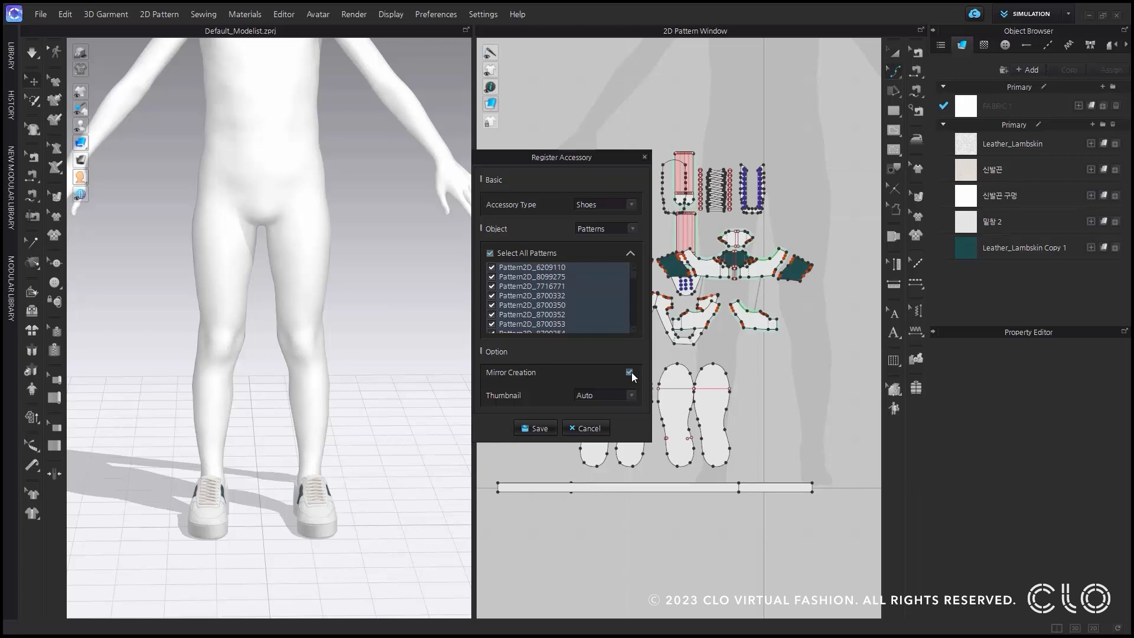
# Register the mirrored sneakers with an automatic thumbnail, saving the accessory file as kids shoes.
pyautogui.click(611, 395)
pyautogui.click(539, 429)
pyautogui.write('kids shoes')
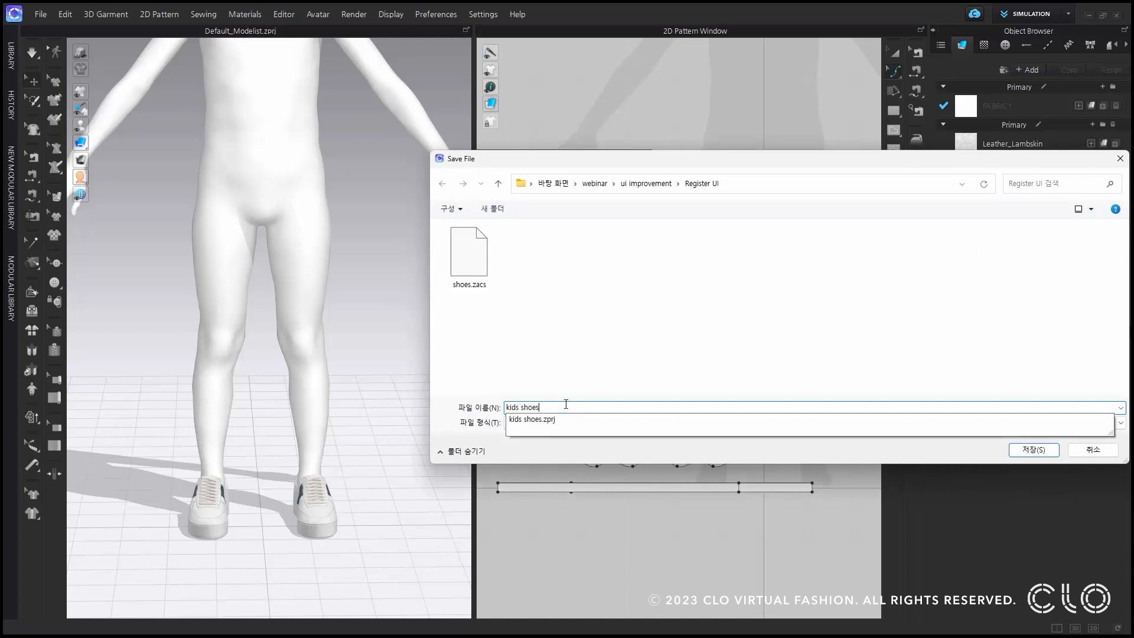
pyautogui.click(1034, 450)
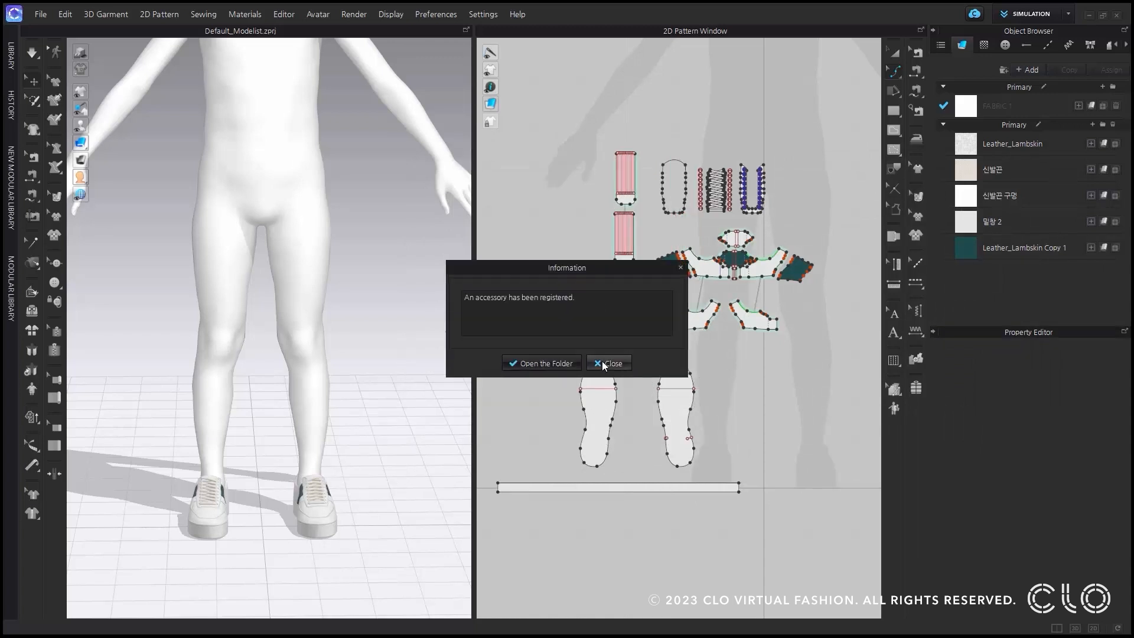
pyautogui.click(609, 363)
# Select the registered sneakers and examine their fit on the avatar's feet.
pyautogui.scroll(3, 309, 557)
pyautogui.moveTo(312, 562); pyautogui.dragTo(256, 502, button='right')
pyautogui.click(257, 499)
pyautogui.click(263, 486)
pyautogui.hotkey('ctrl', 'a')
pyautogui.moveTo(261, 496); pyautogui.dragTo(358, 484, button='right')
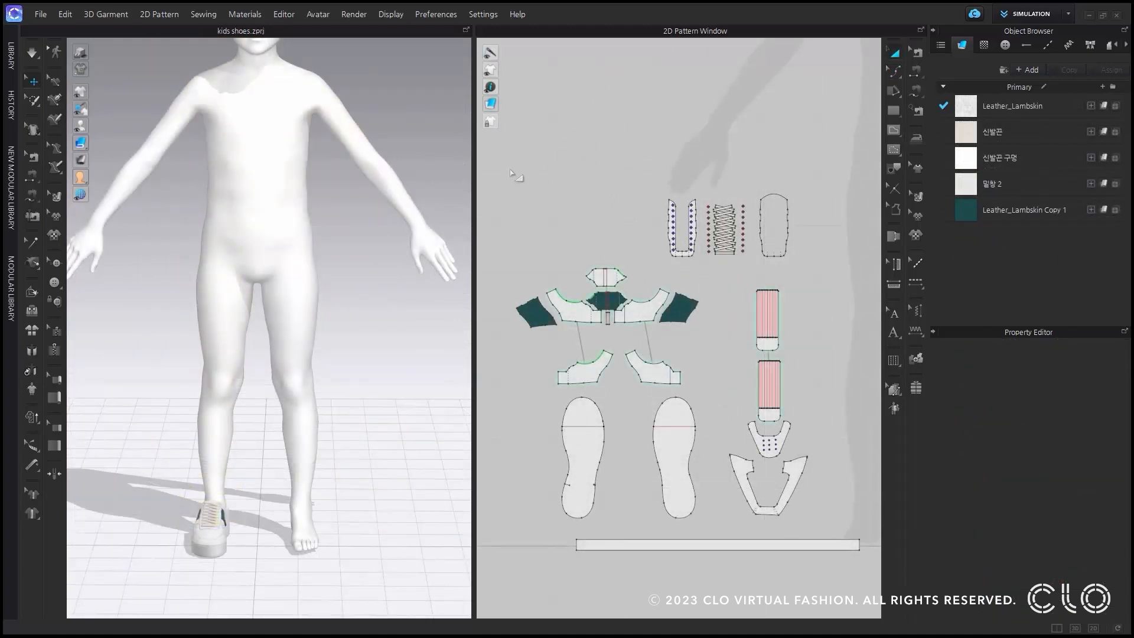
# Convert all selected sneaker patterns in kids shoes.zprj to an accessory, choosing the Shoes type and Mirror Creation.
pyautogui.moveTo(504, 151); pyautogui.dragTo(870, 576)
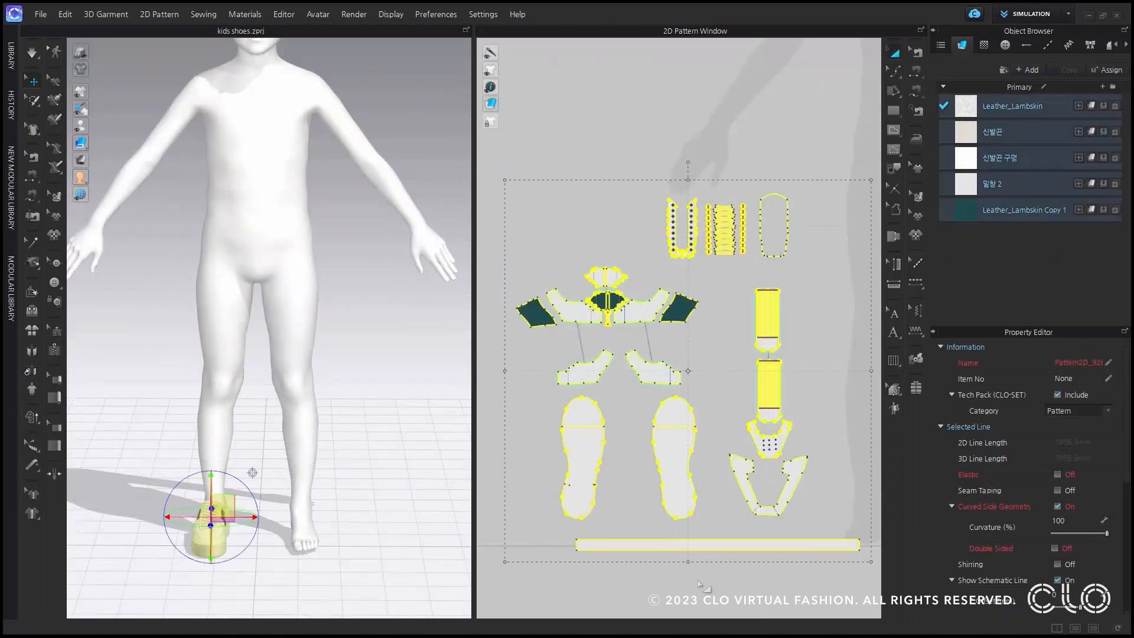
pyautogui.rightClick(225, 508)
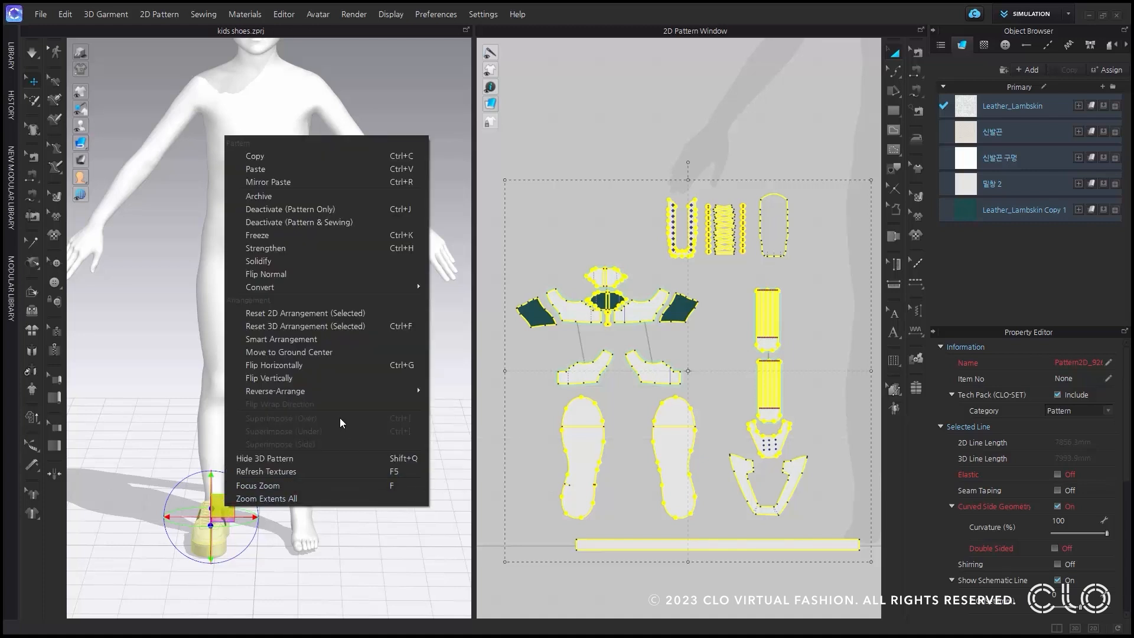
pyautogui.moveTo(381, 289)
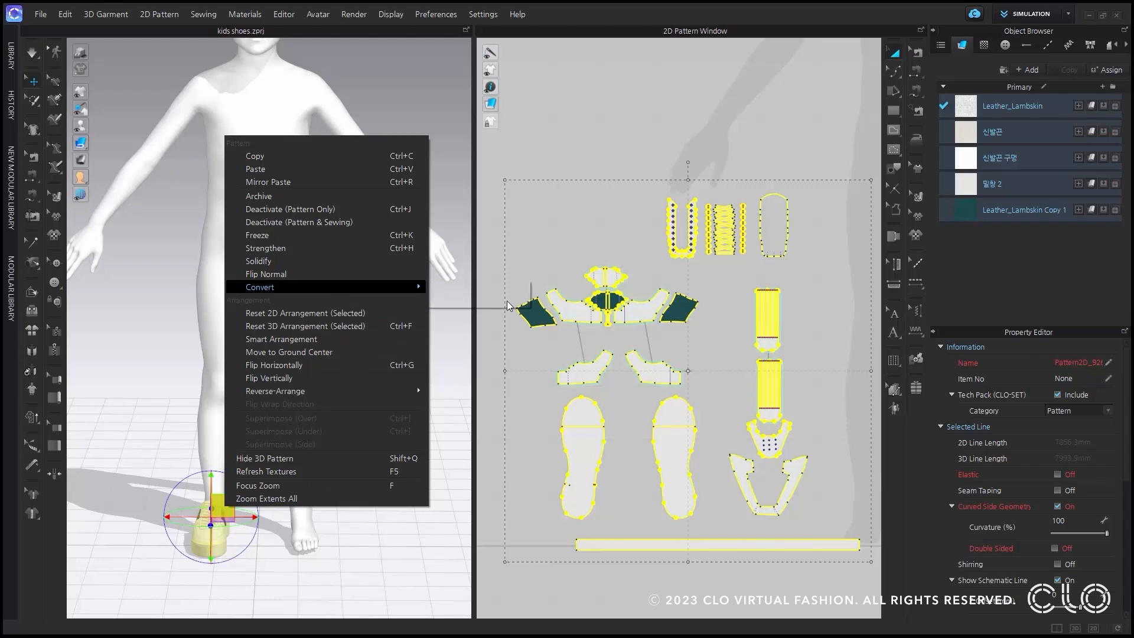
pyautogui.click(507, 300)
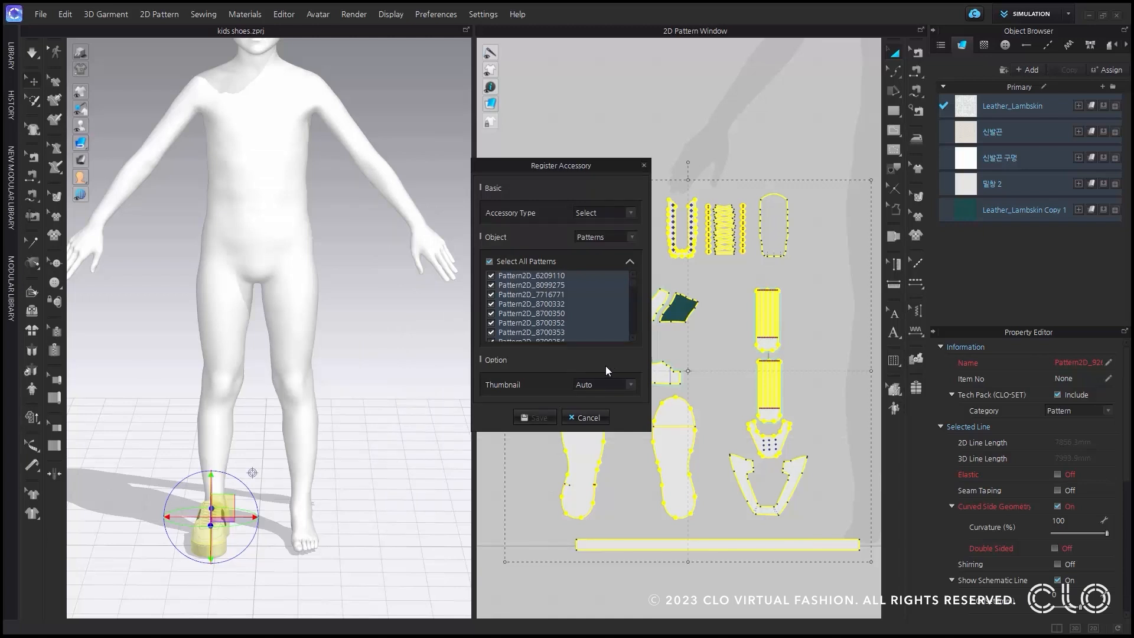
pyautogui.click(603, 213)
pyautogui.click(603, 235)
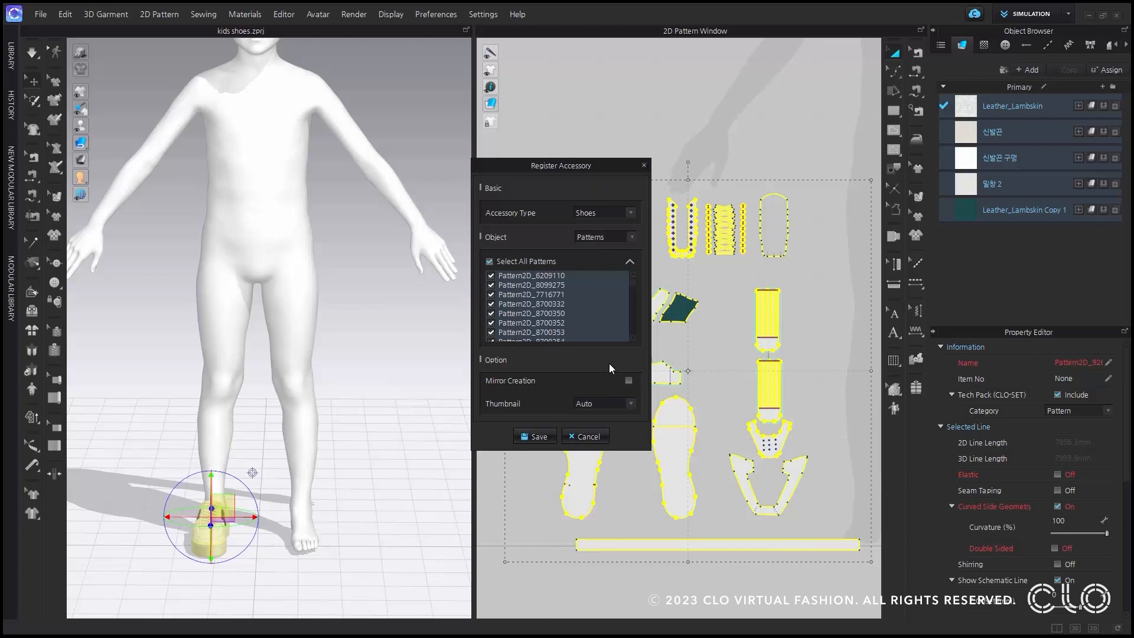
pyautogui.click(629, 381)
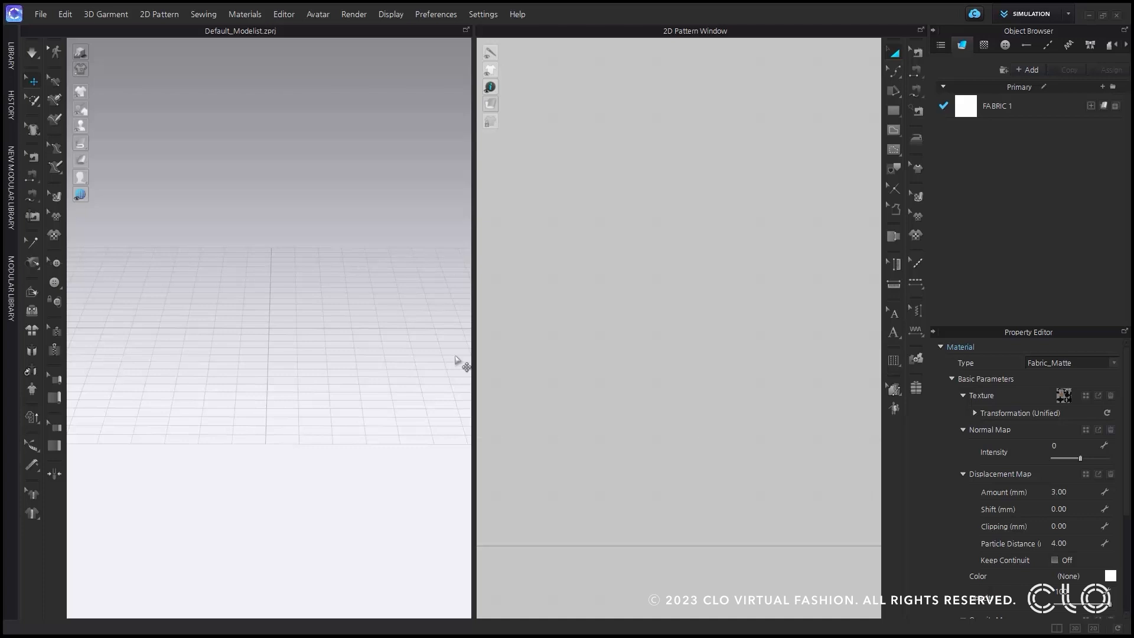
# Start Auto Convert to Avatar and load web_8.1_F_1.fbx as the 3D body file.
pyautogui.click(324, 18)
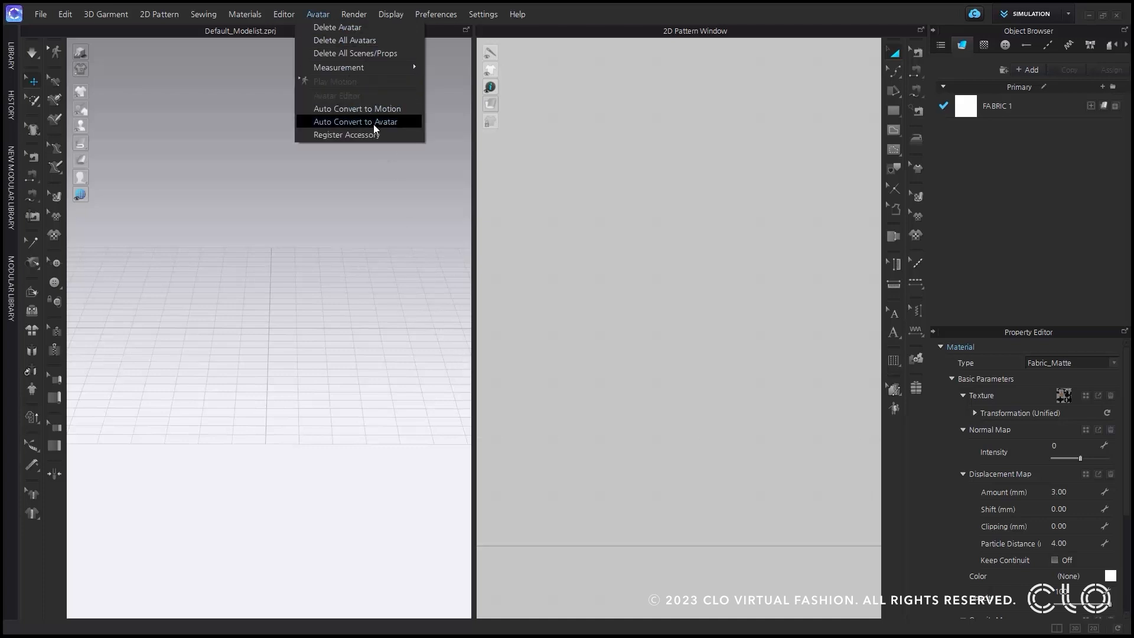
pyautogui.click(406, 122)
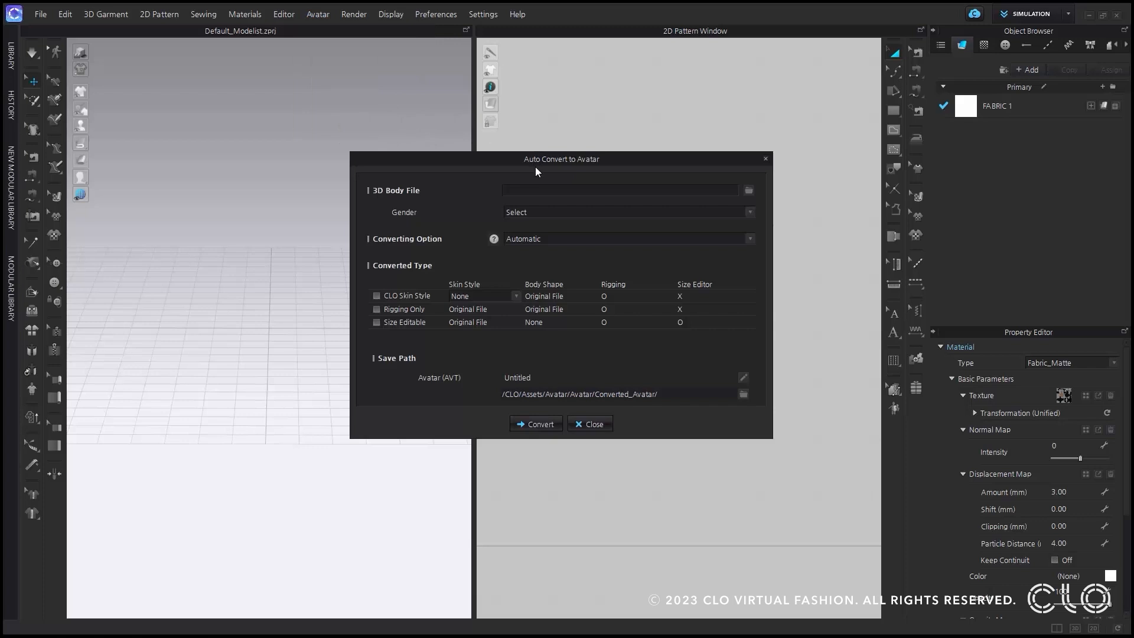
pyautogui.click(749, 191)
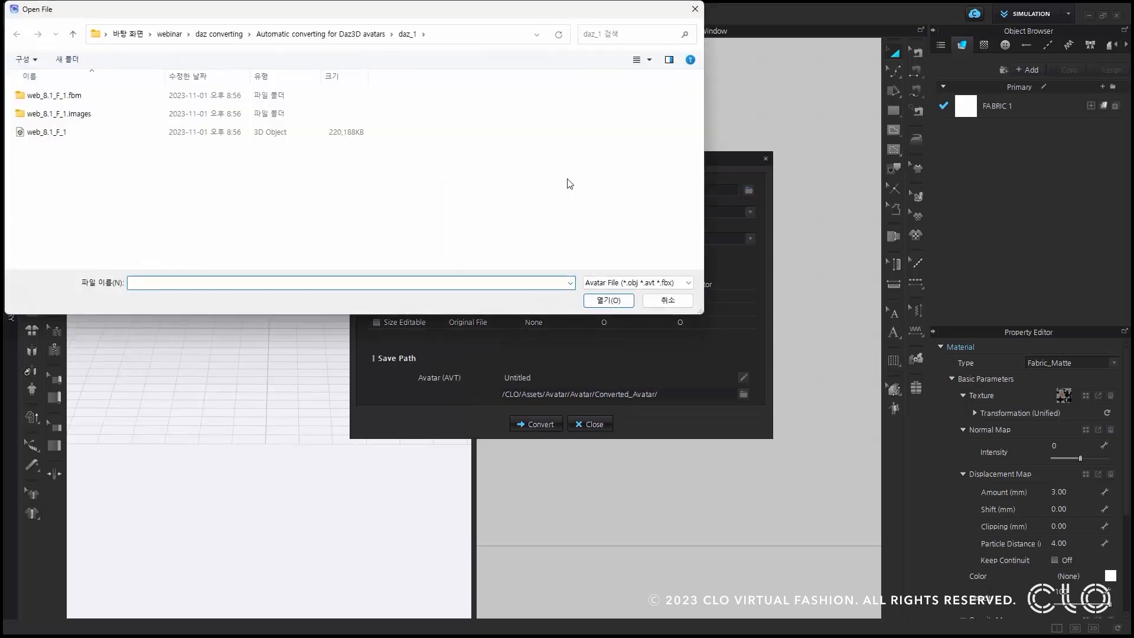
pyautogui.click(119, 137)
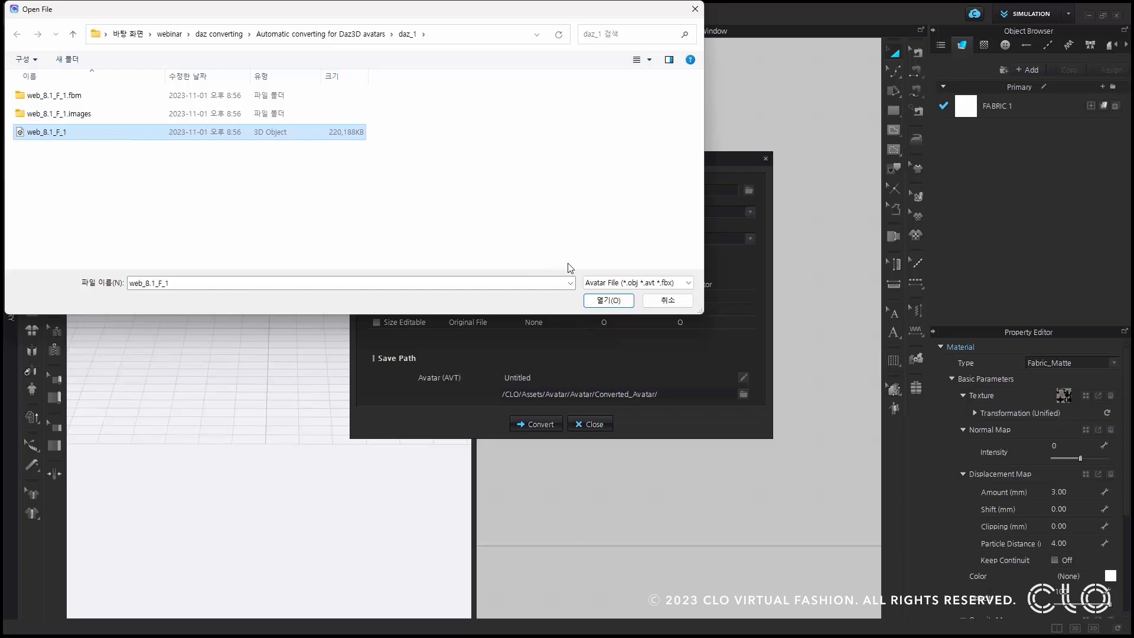
pyautogui.click(614, 302)
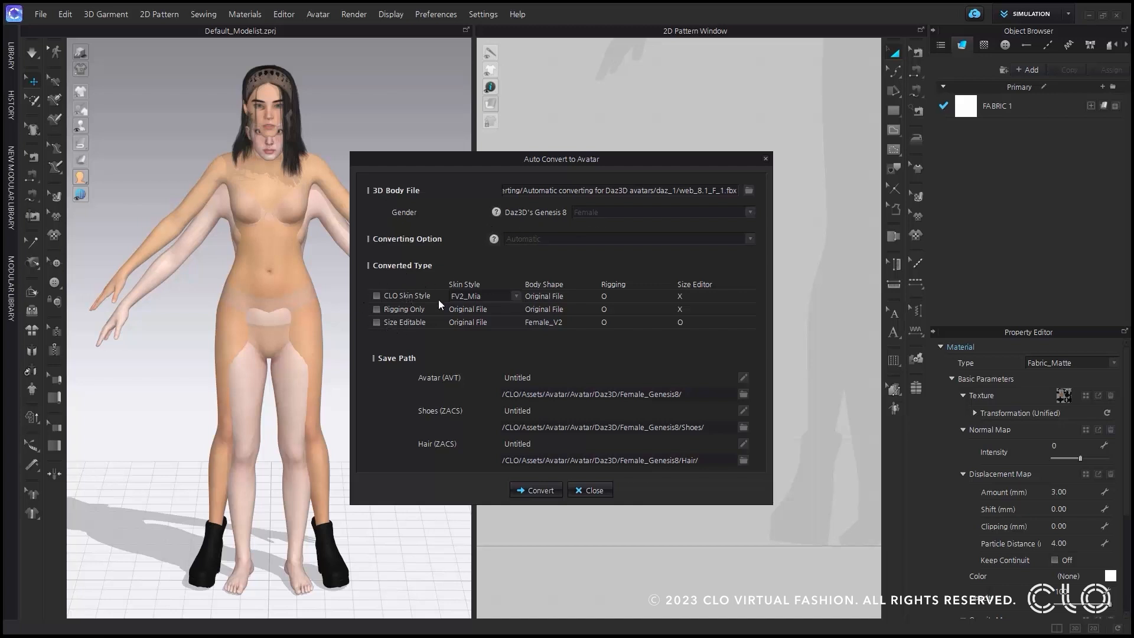
# Choose Rigging Only as the converted type and name the avatar file AVT_1.
pyautogui.click(377, 309)
pyautogui.moveTo(532, 375); pyautogui.dragTo(358, 370)
pyautogui.write('AVT_1')
# Name the converted shoes file Shoe_1 and the hair file Hair_1.
pyautogui.doubleClick(551, 411)
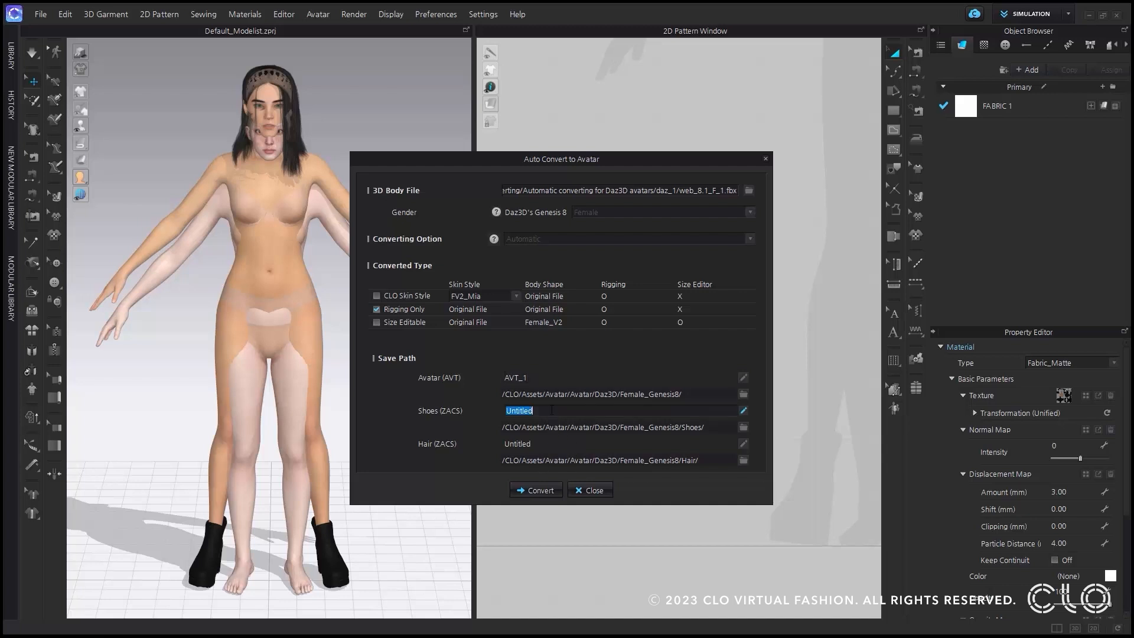
pyautogui.write('Shoe_1')
pyautogui.click(552, 443)
pyautogui.moveTo(560, 444); pyautogui.dragTo(406, 448)
pyautogui.write('Hair_1')
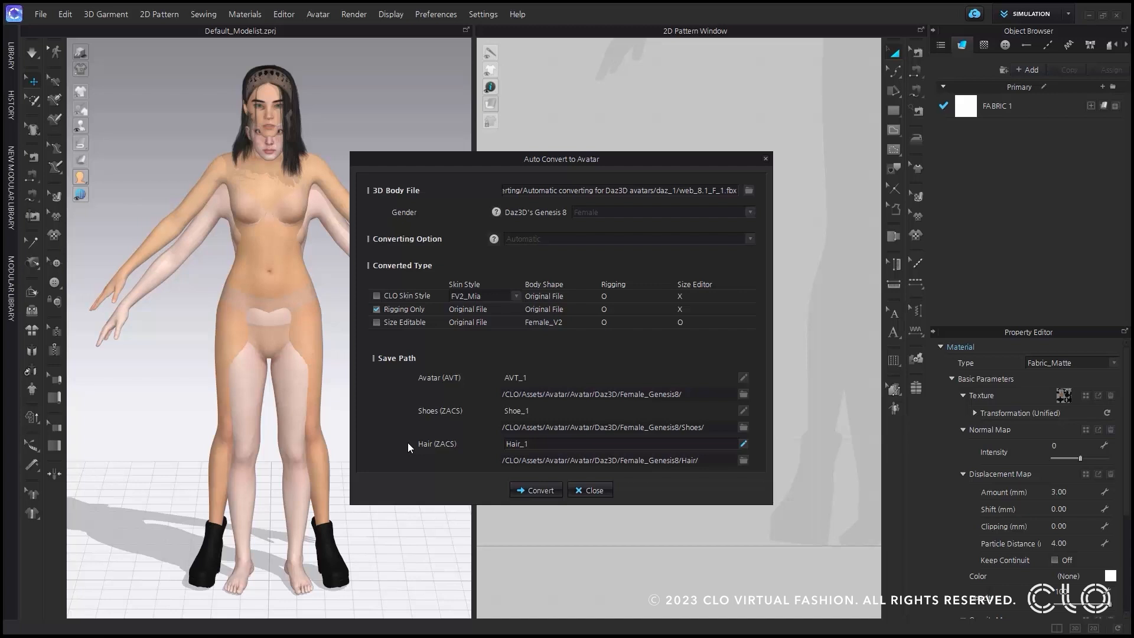
# Convert the Daz3D body to a rigged avatar and view the result.
pyautogui.click(534, 490)
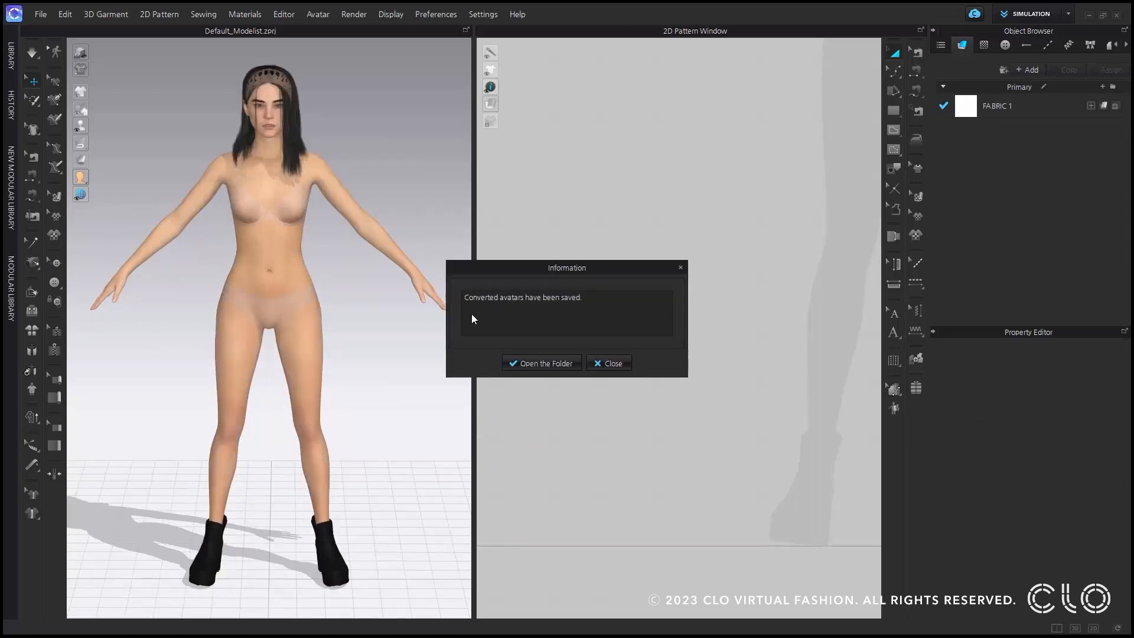
pyautogui.click(620, 367)
pyautogui.moveTo(405, 349); pyautogui.dragTo(429, 345, button='right')
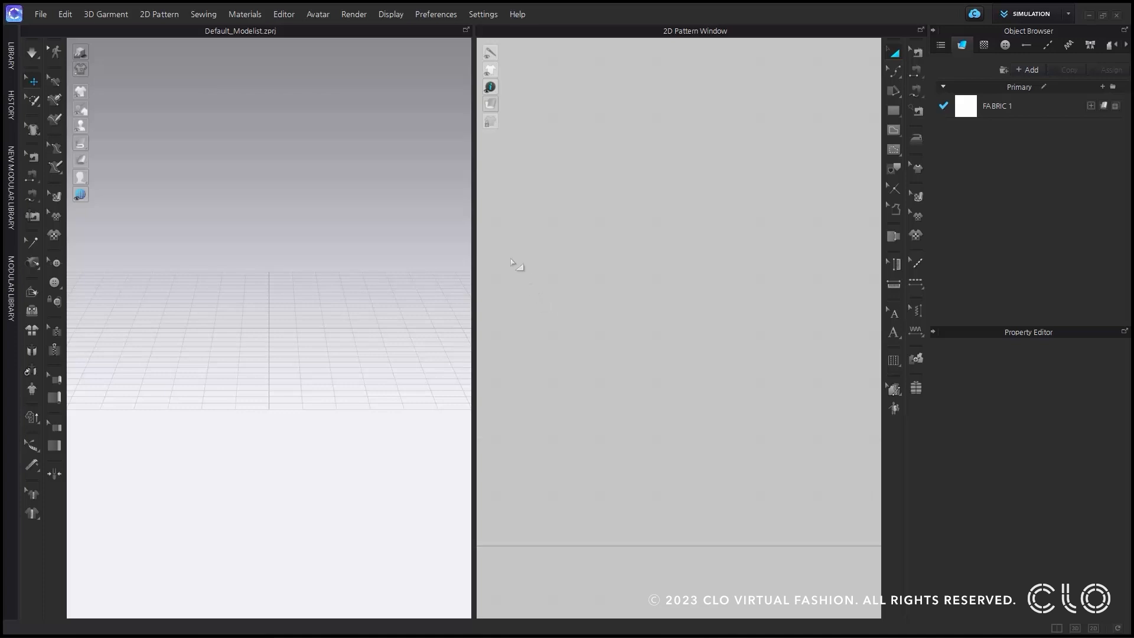
# Load web_8.1_F_1 as the 3D body file in Auto Convert to Avatar and convert it into an avatar.
pyautogui.click(325, 19)
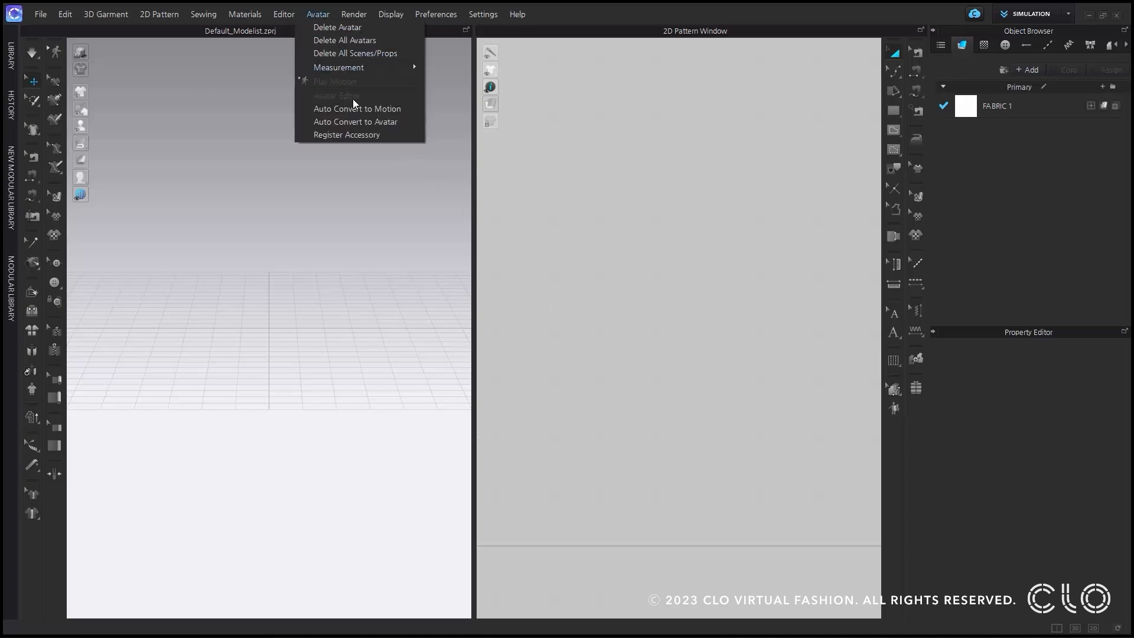
pyautogui.click(360, 122)
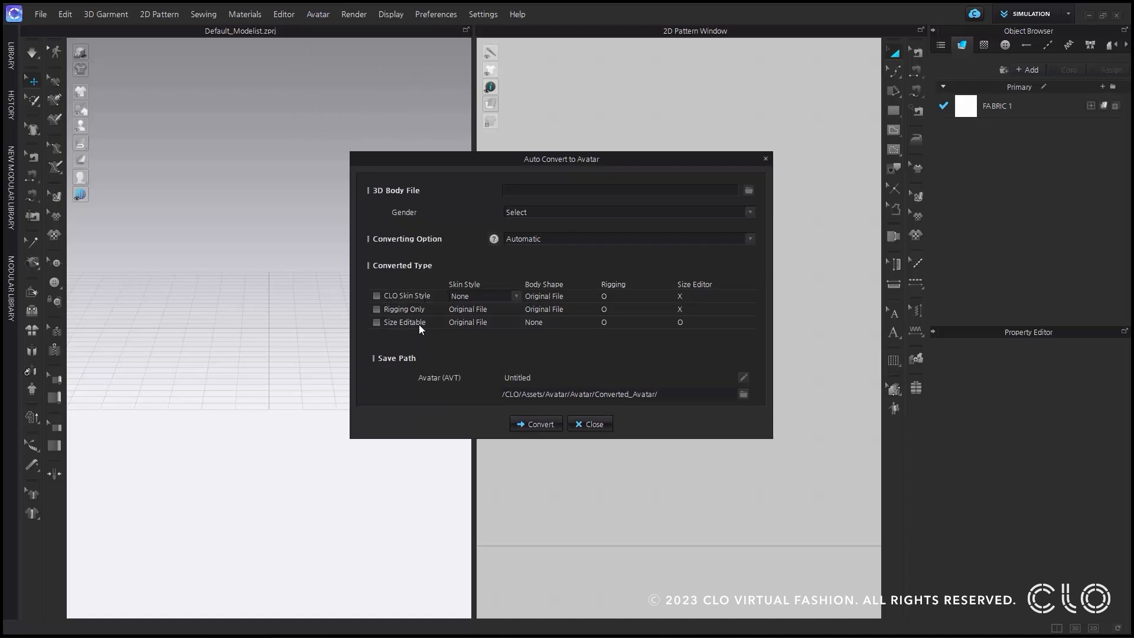
pyautogui.click(750, 190)
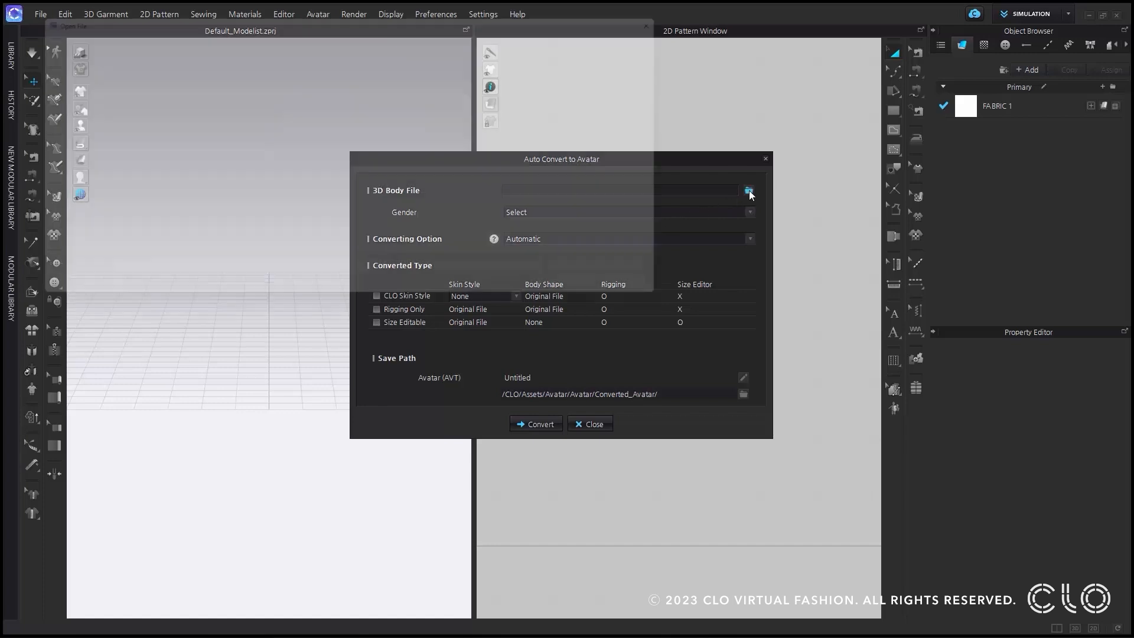
pyautogui.click(66, 134)
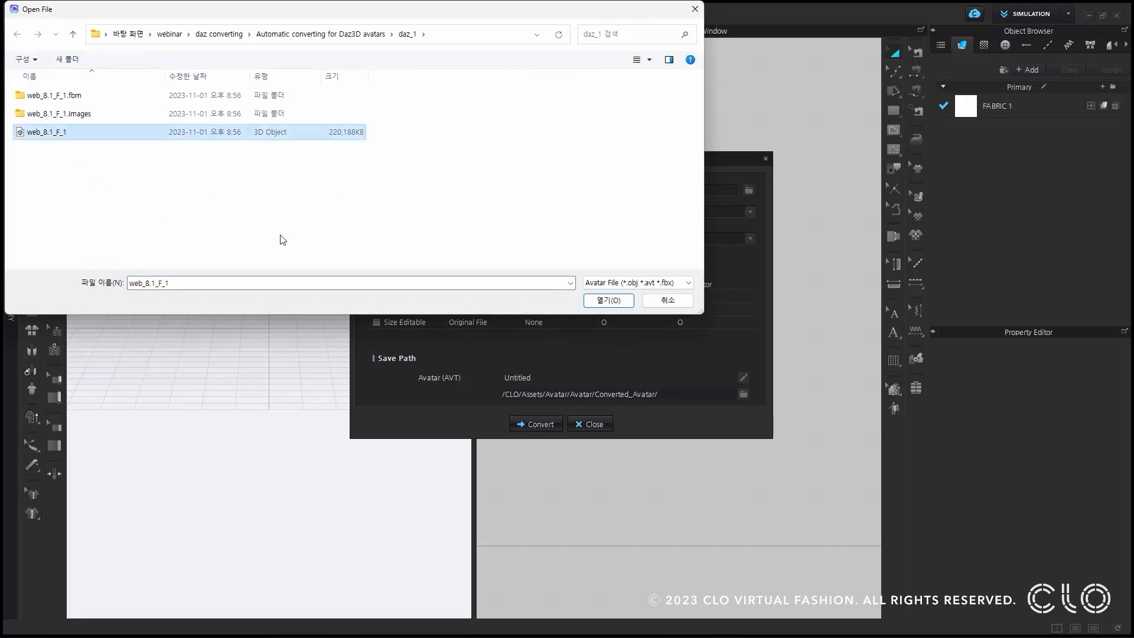
pyautogui.click(618, 304)
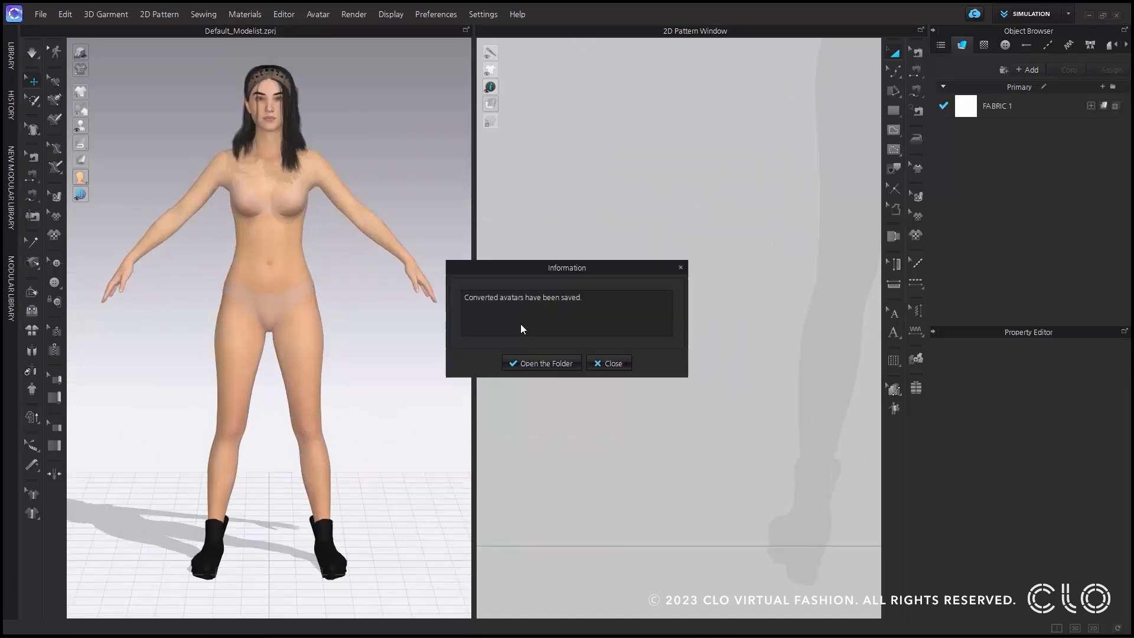
pyautogui.click(615, 363)
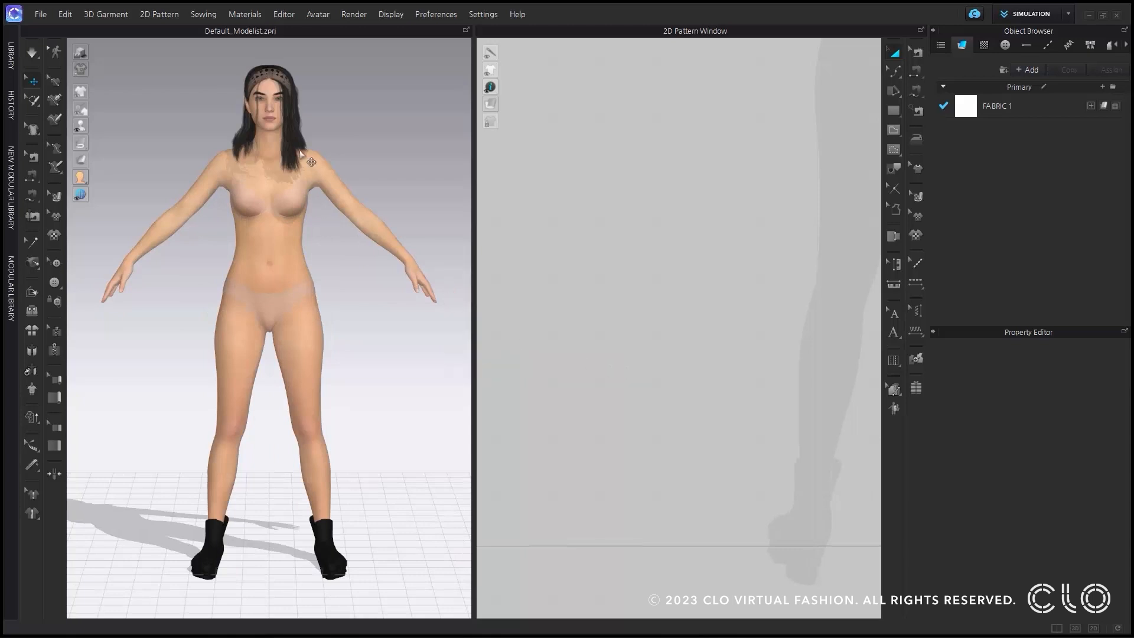
# Turn on Soft Body Simulation for the converted avatar's torso and set its Soft Body Stiffness to 5000.
pyautogui.click(274, 267)
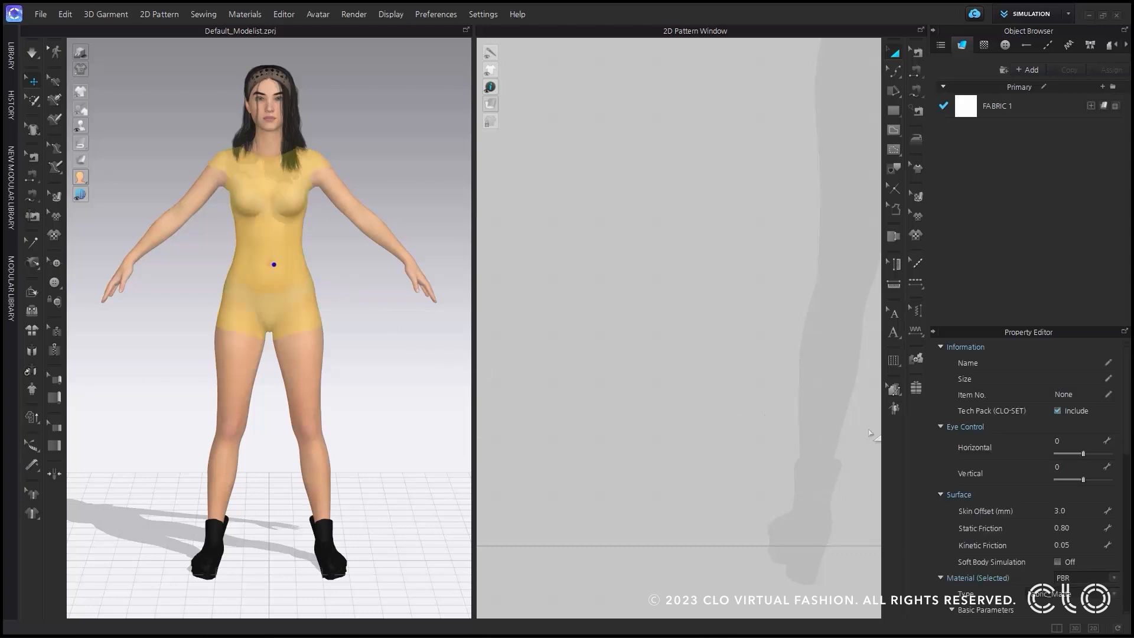
pyautogui.scroll(-1, 1052, 487)
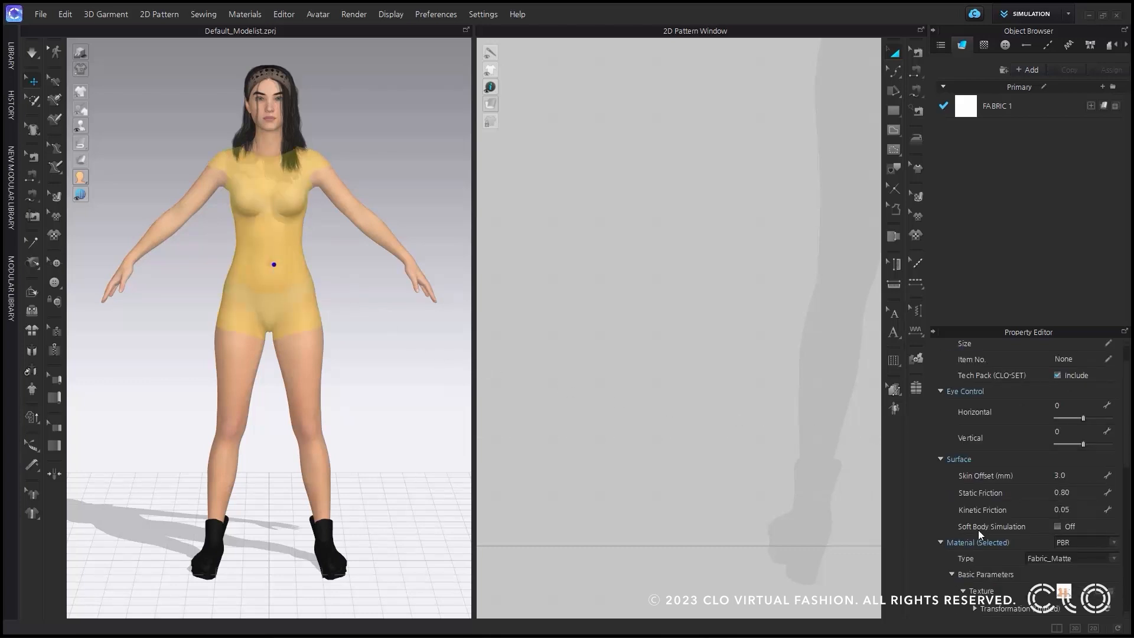
pyautogui.click(1057, 526)
pyautogui.click(1086, 553)
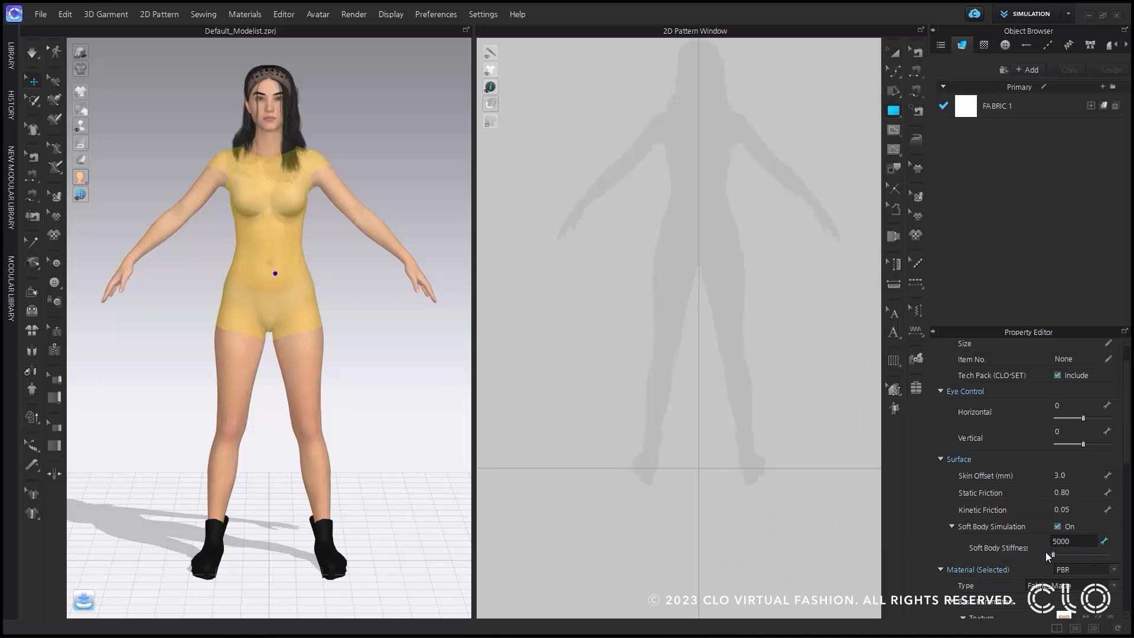
pyautogui.click(107, 598)
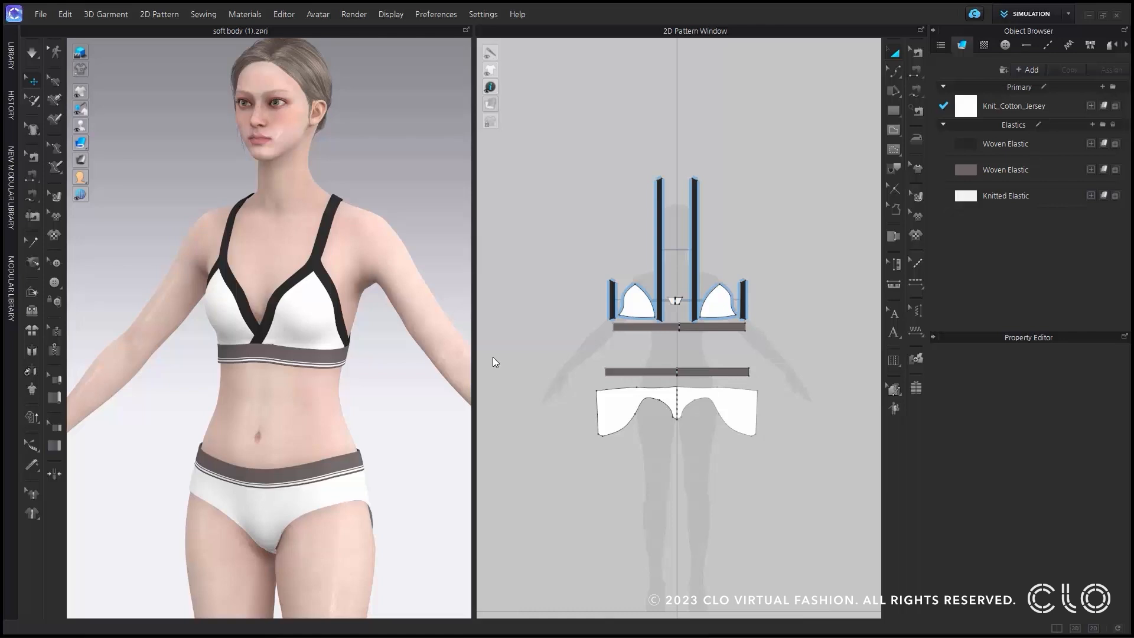
# Enable Soft Body Simulation on the underwear avatar's torso and switch the workspace to Animation mode.
pyautogui.click(271, 397)
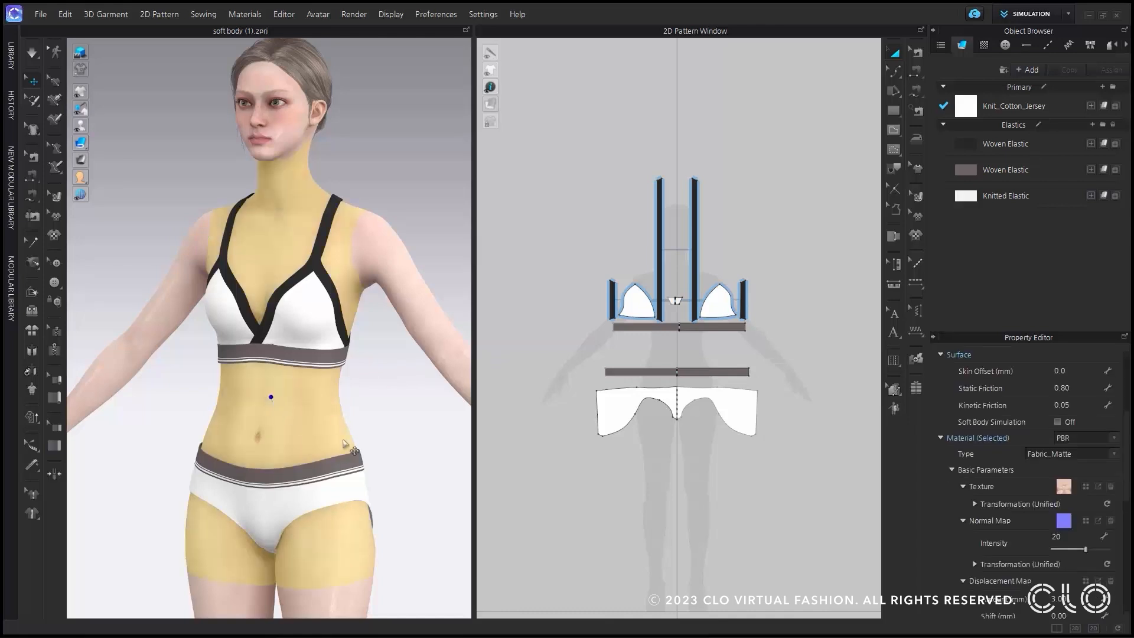
pyautogui.click(1059, 422)
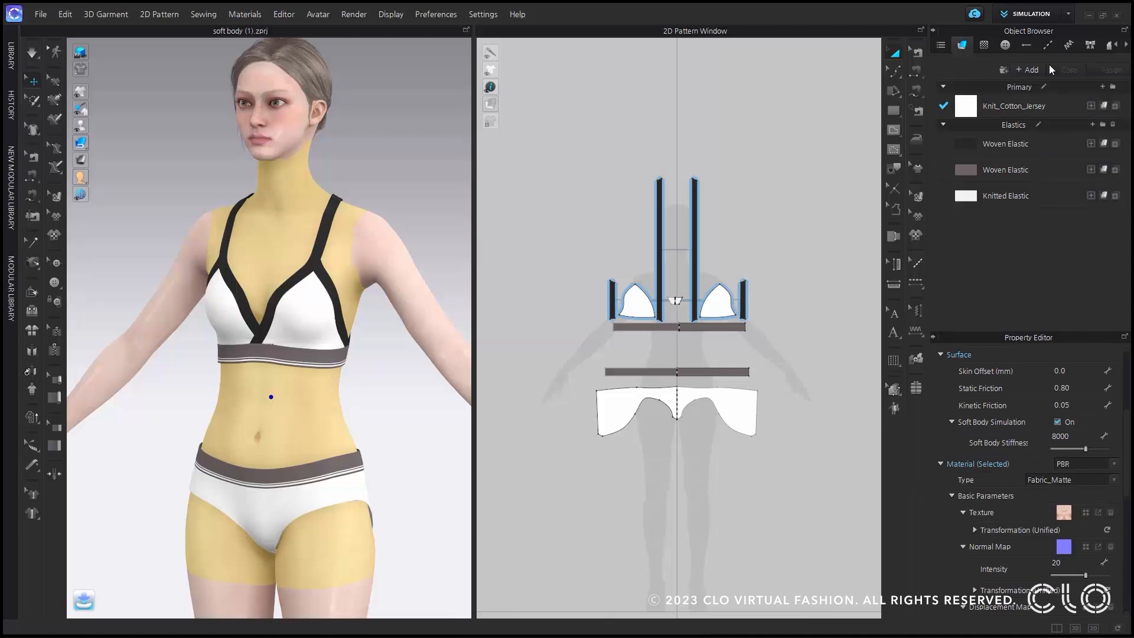
pyautogui.click(1045, 16)
pyautogui.click(1041, 59)
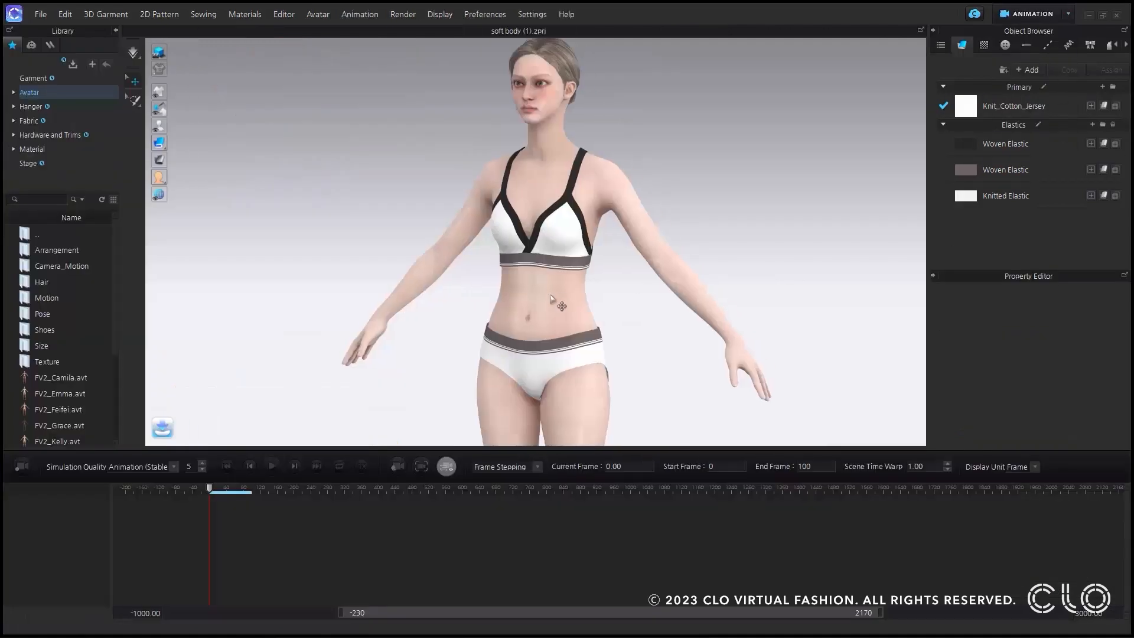
pyautogui.moveTo(625, 279); pyautogui.dragTo(599, 319, button='middle')
pyautogui.scroll(-3, 594, 325)
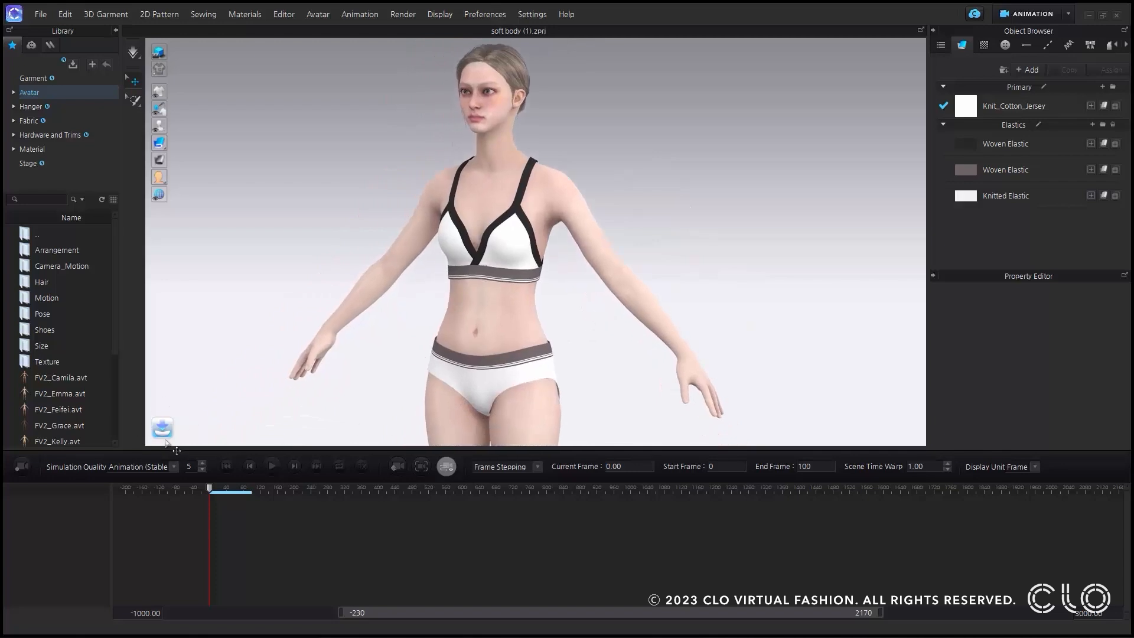
# Record a short animation of the soft body and garment and play it from the start at 1/4x speed.
pyautogui.click(22, 466)
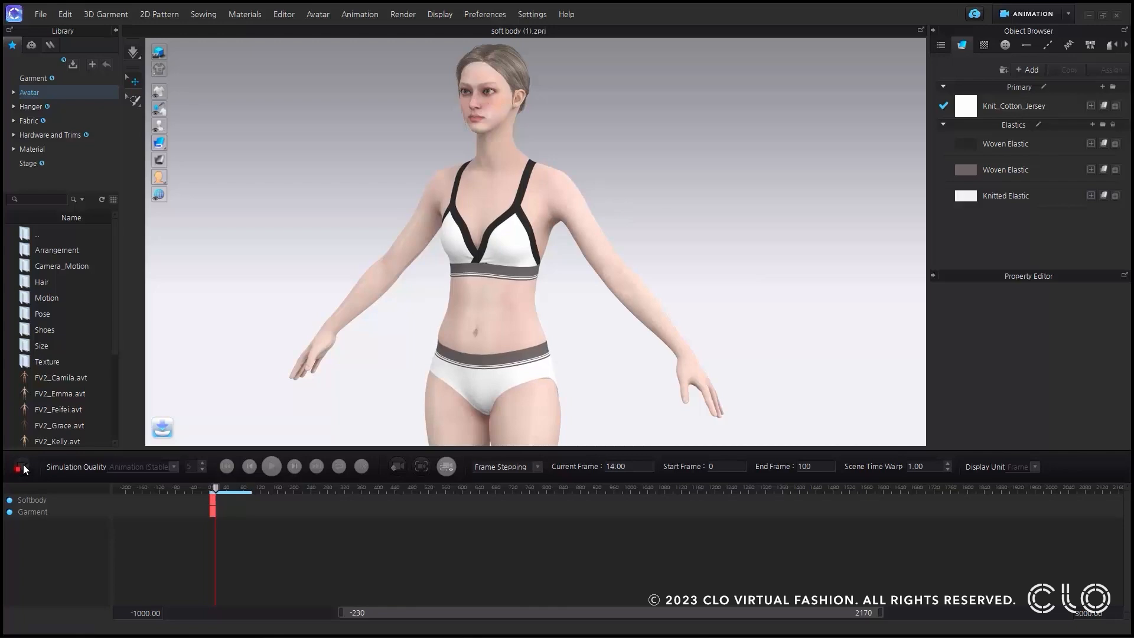
pyautogui.click(23, 466)
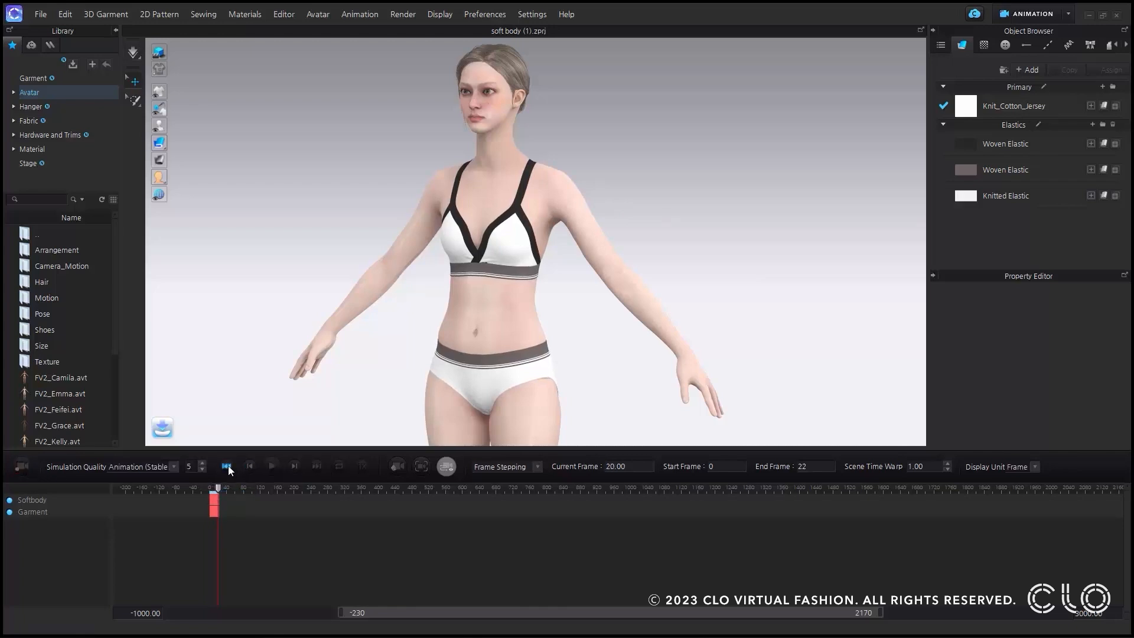
pyautogui.click(227, 467)
pyautogui.click(362, 468)
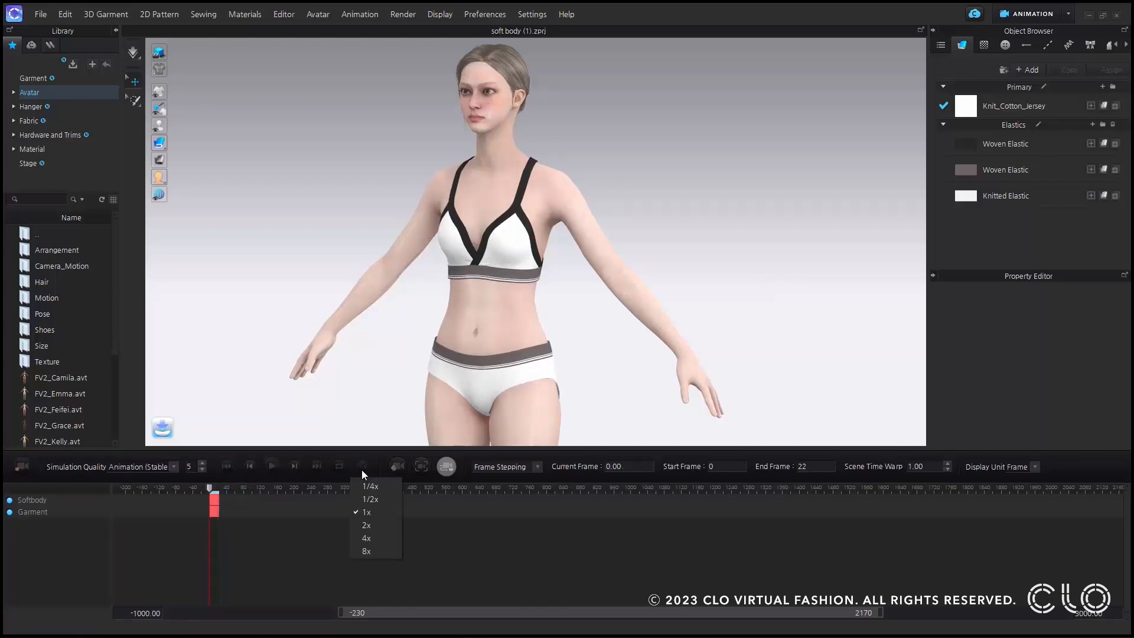
pyautogui.click(379, 487)
pyautogui.click(272, 467)
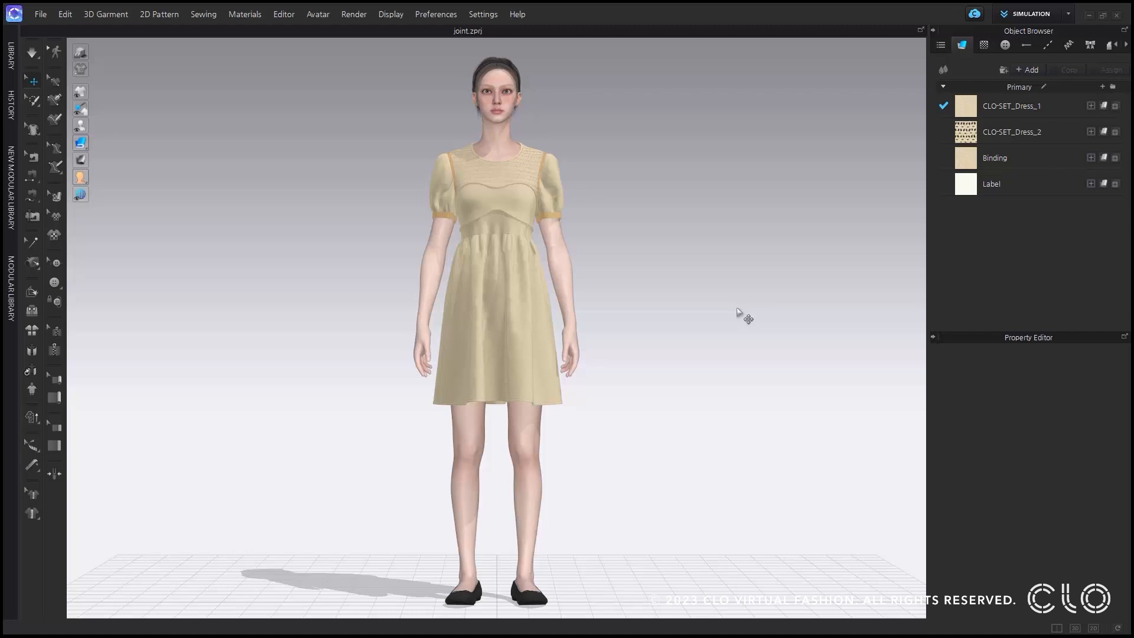
# Show the joints of the avatar wearing the dress.
pyautogui.moveTo(81, 124)
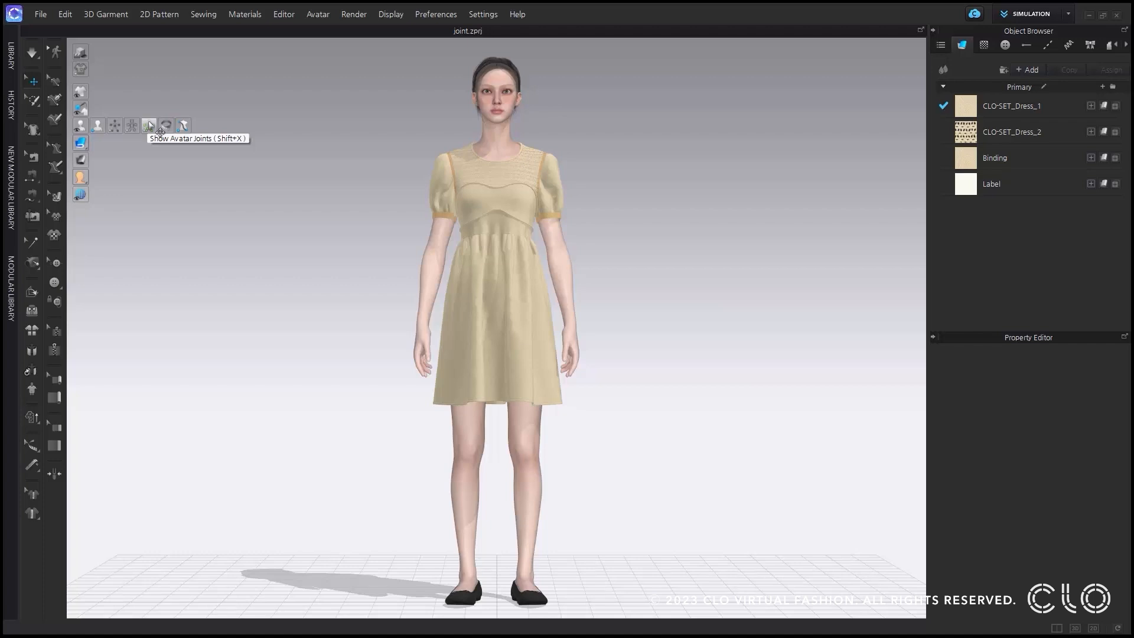
pyautogui.click(149, 124)
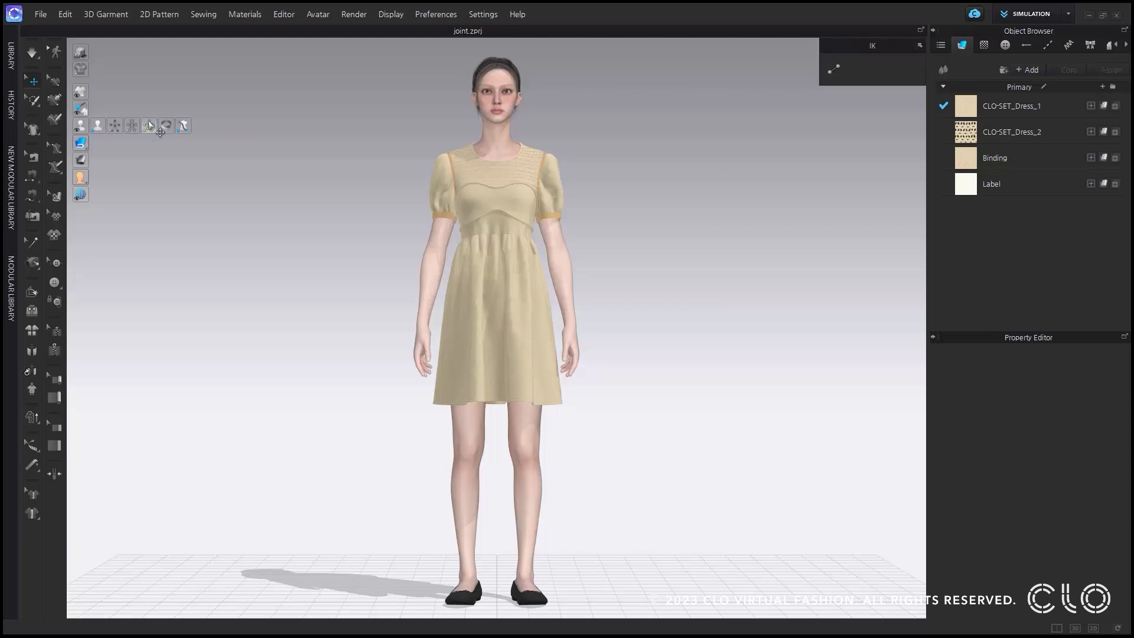
pyautogui.moveTo(401, 234)
pyautogui.mouseDown(button='right')
pyautogui.moveTo(450, 245)
pyautogui.moveTo(347, 238)
pyautogui.moveTo(421, 244)
pyautogui.moveTo(410, 245)
pyautogui.mouseUp(button='right')
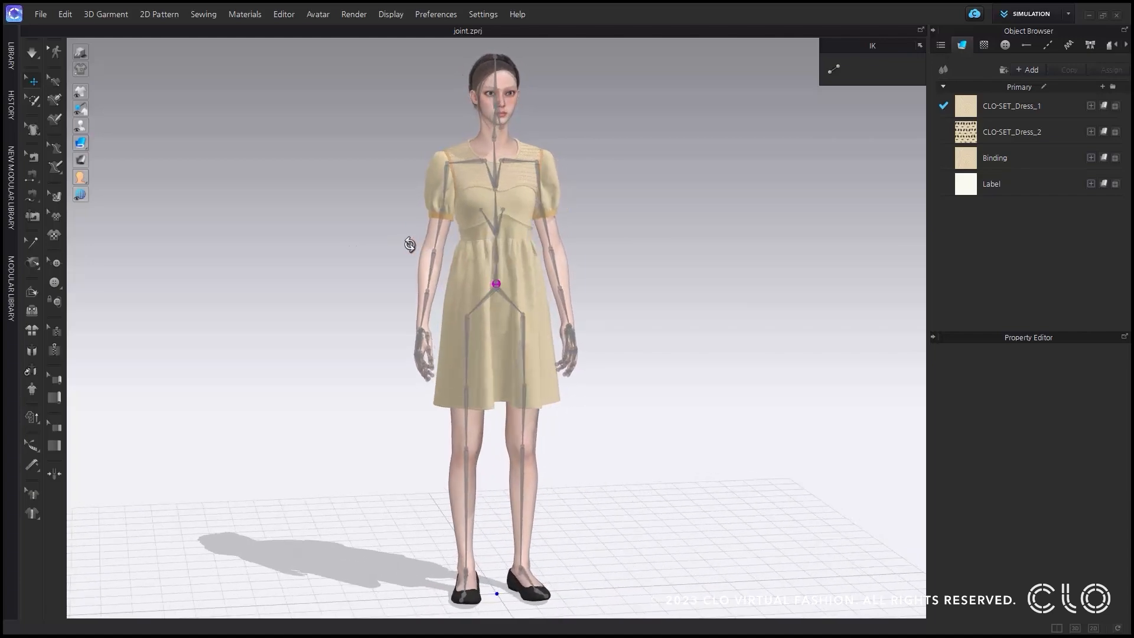
pyautogui.scroll(5, 495, 175)
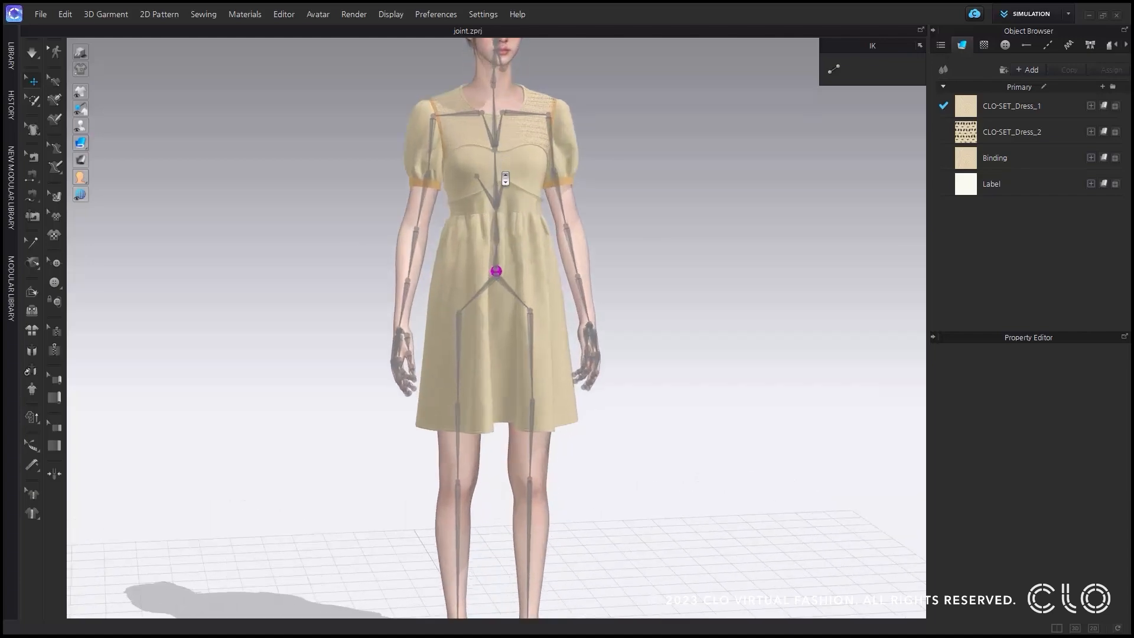
# Start the simulation and rotate the avatar's right shoulder joint to swing the arm away from the body.
pyautogui.click(422, 57)
pyautogui.moveTo(422, 57); pyautogui.dragTo(408, 104, button='middle')
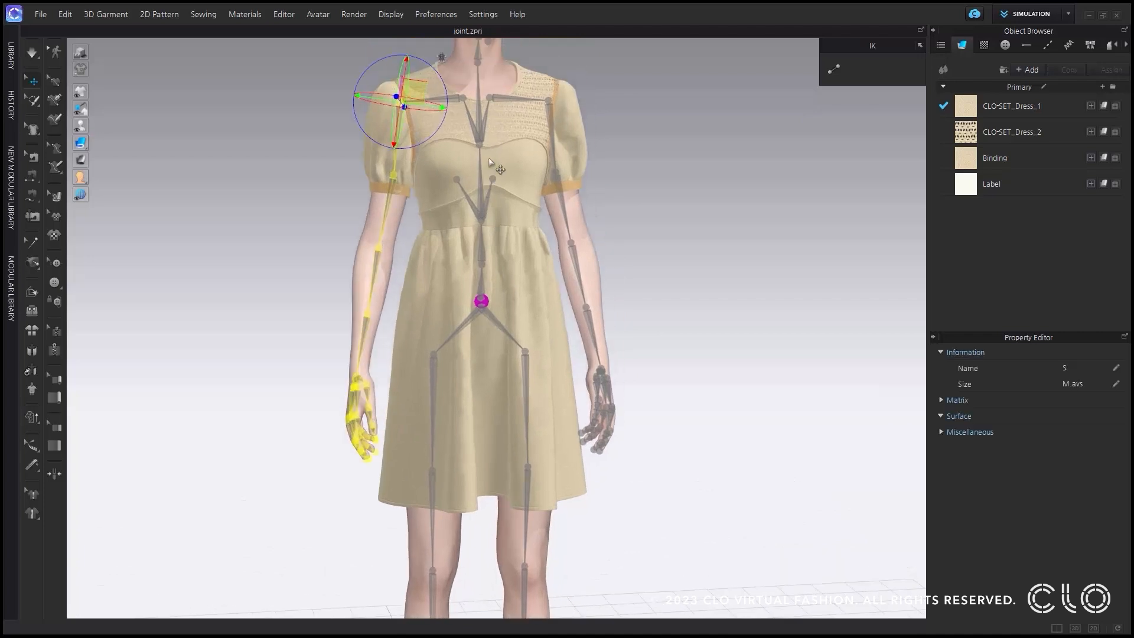
pyautogui.moveTo(437, 127)
pyautogui.mouseDown()
pyautogui.moveTo(408, 142)
pyautogui.moveTo(431, 132)
pyautogui.moveTo(414, 143)
pyautogui.moveTo(448, 141)
pyautogui.mouseUp()
pyautogui.click(32, 52)
pyautogui.moveTo(445, 129)
pyautogui.mouseDown()
pyautogui.moveTo(413, 135)
pyautogui.moveTo(440, 134)
pyautogui.mouseUp()
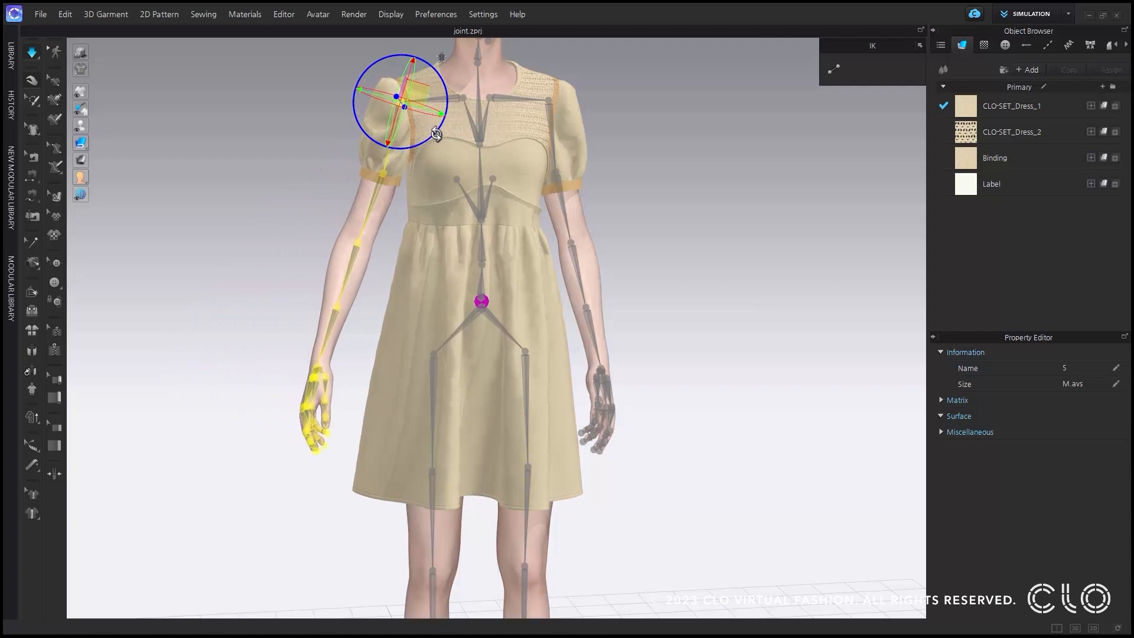
# Rotate the avatar's left shoulder joint outward while the dress simulates, and stop the simulation.
pyautogui.click(555, 104)
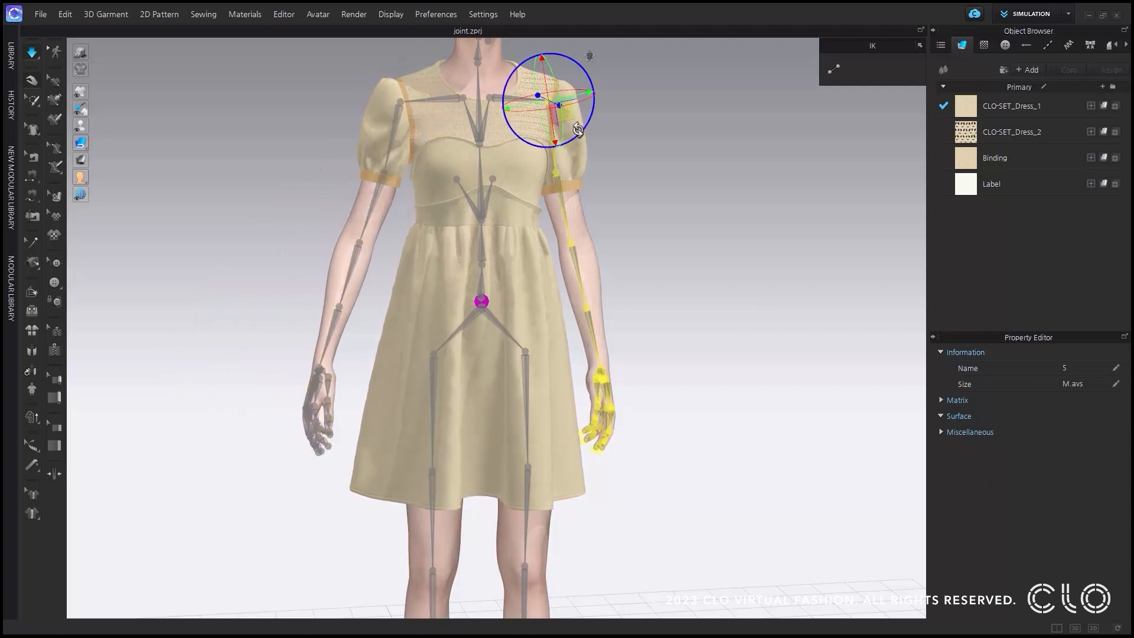
pyautogui.moveTo(576, 121)
pyautogui.mouseDown()
pyautogui.moveTo(590, 113)
pyautogui.moveTo(589, 126)
pyautogui.mouseUp()
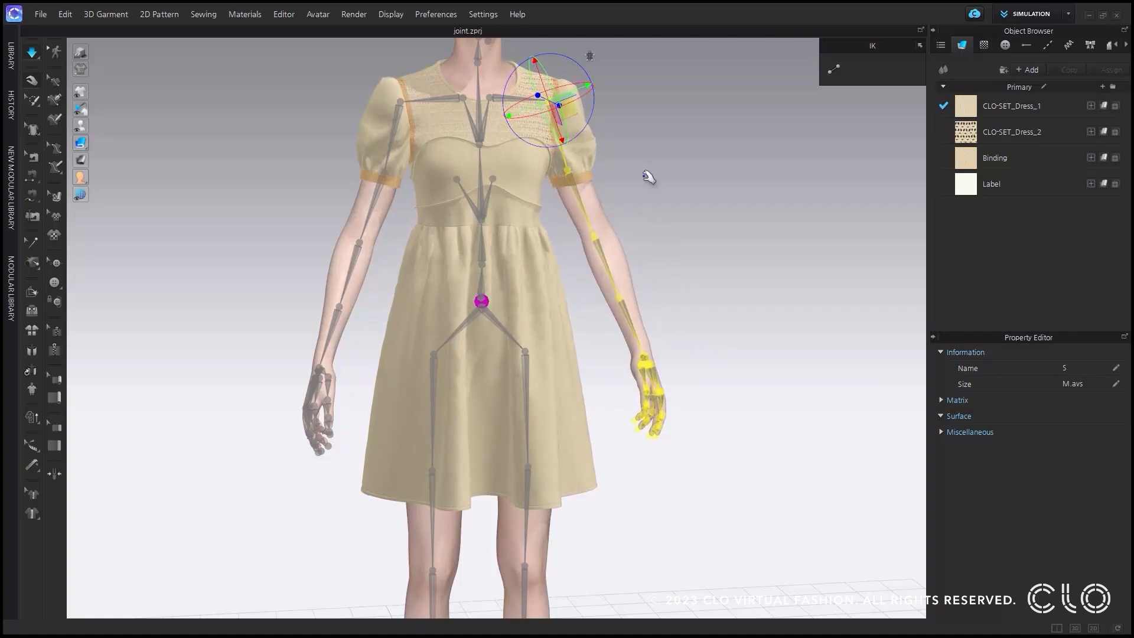
pyautogui.scroll(-4, 644, 178)
pyautogui.click(35, 54)
pyautogui.moveTo(584, 247); pyautogui.dragTo(700, 238, button='right')
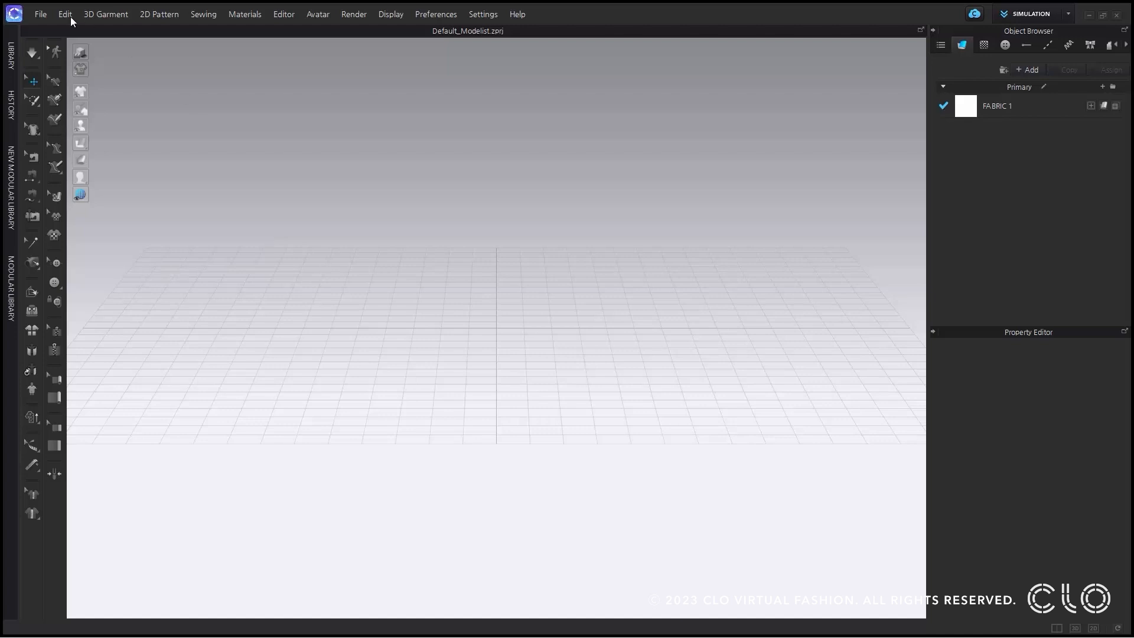
# Import the box FBX file as an avatar with Joint Animation, mm (Default) scale and 100% size.
pyautogui.click(42, 14)
pyautogui.moveTo(76, 121)
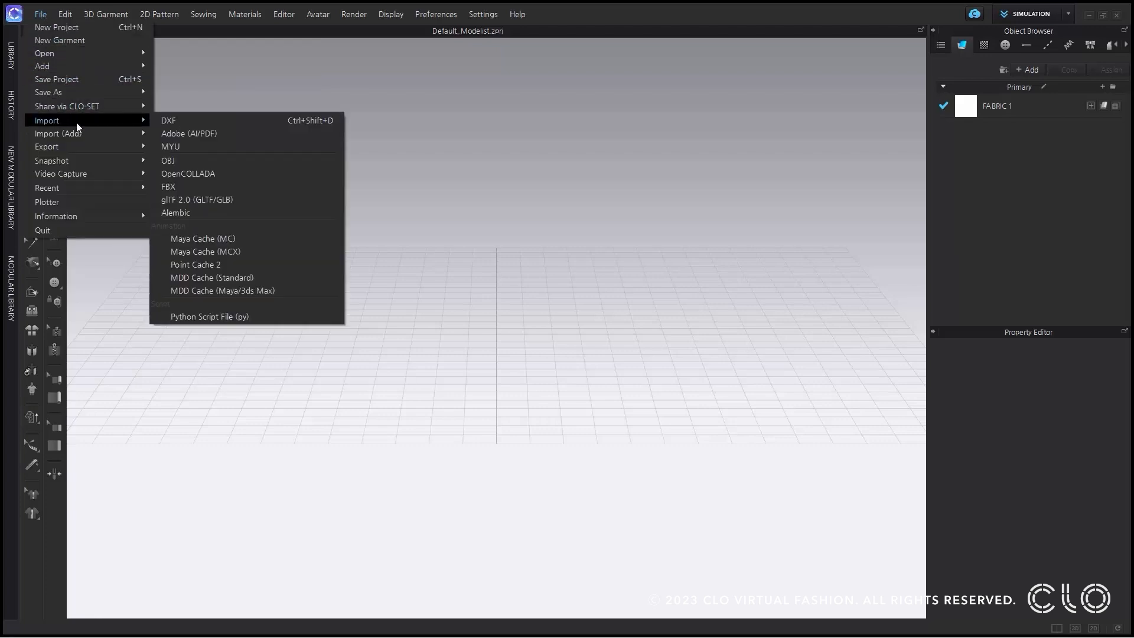
pyautogui.click(261, 188)
pyautogui.click(156, 171)
pyautogui.click(702, 370)
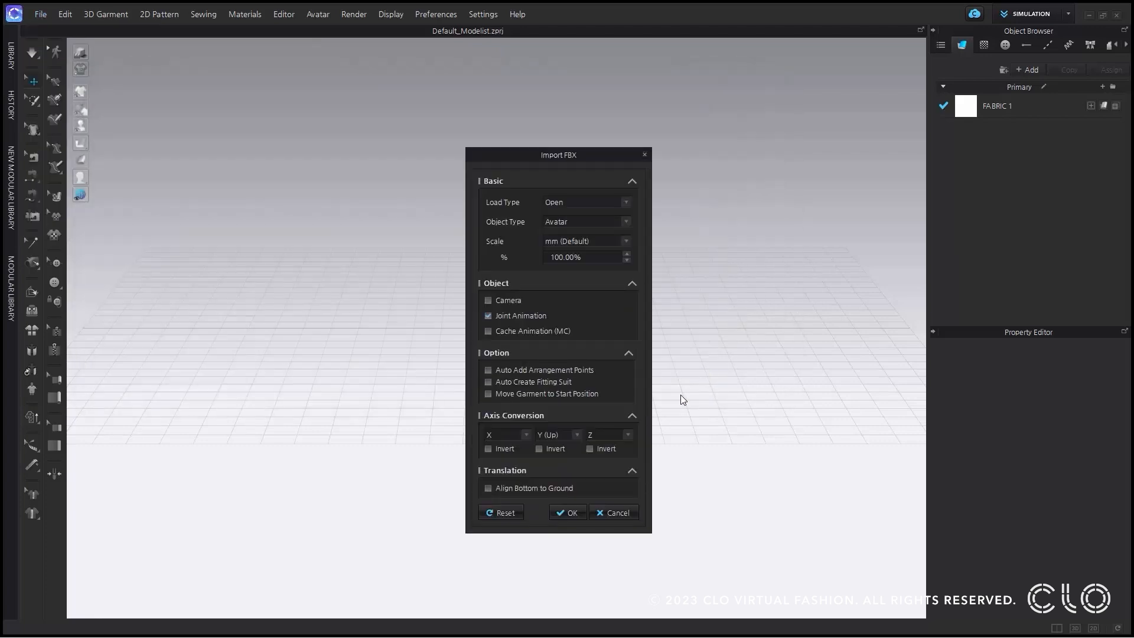
pyautogui.click(575, 513)
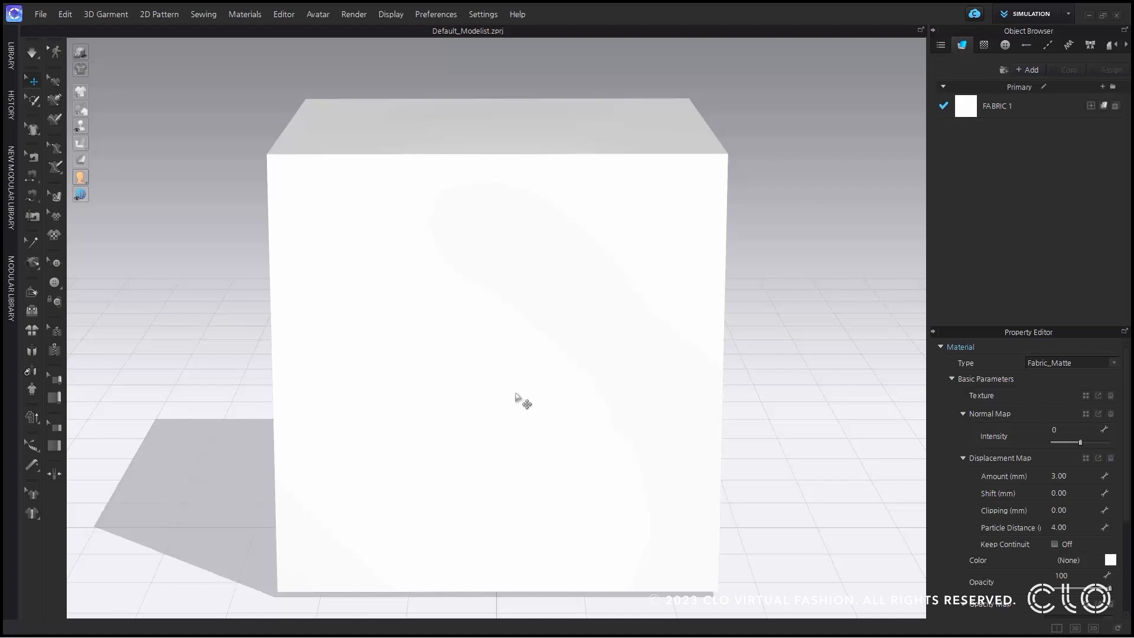
# Switch the imported box's gizmo to scaling and resize it to about 527 × 516 × 553 mm.
pyautogui.click(513, 344)
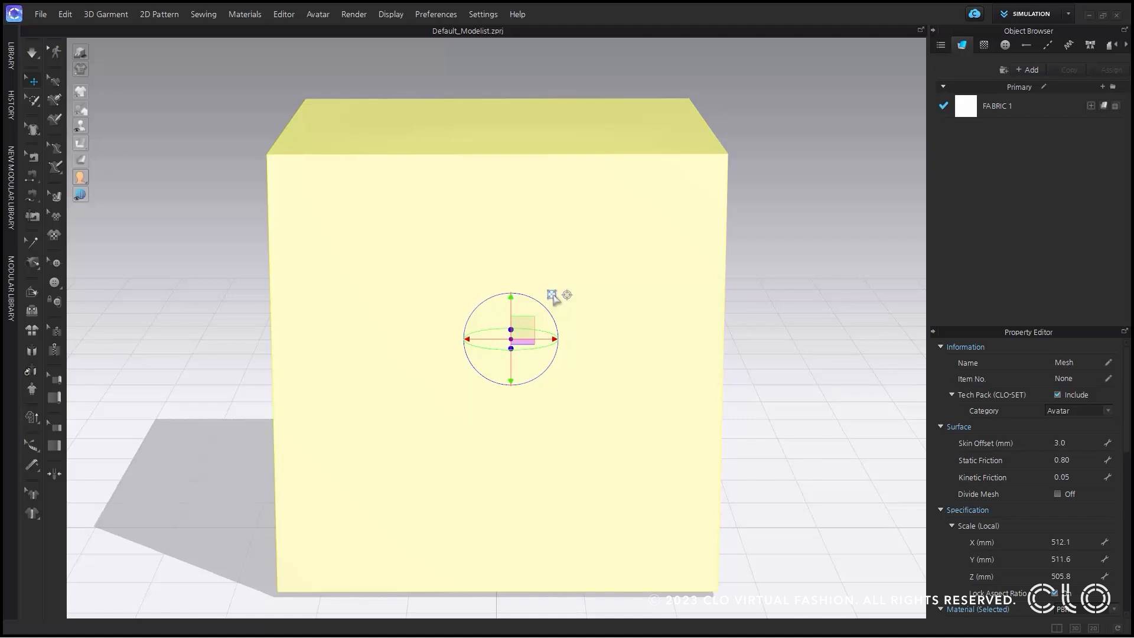
pyautogui.click(552, 294)
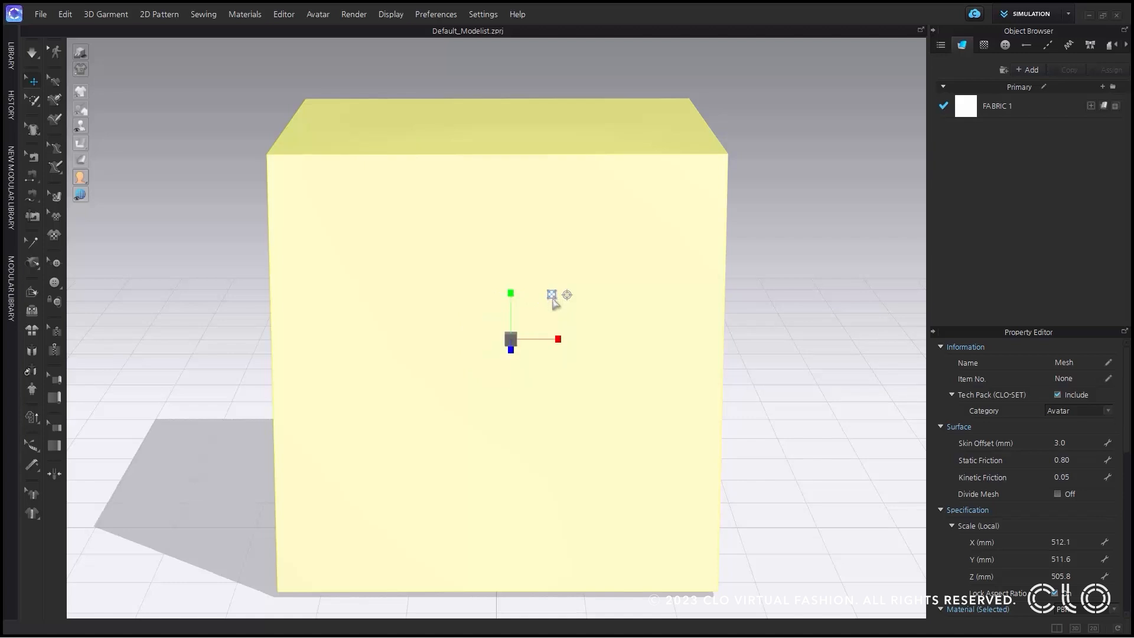
pyautogui.scroll(-3, 508, 388)
pyautogui.moveTo(506, 379); pyautogui.dragTo(555, 348, button='right')
pyautogui.moveTo(540, 322); pyautogui.dragTo(537, 410)
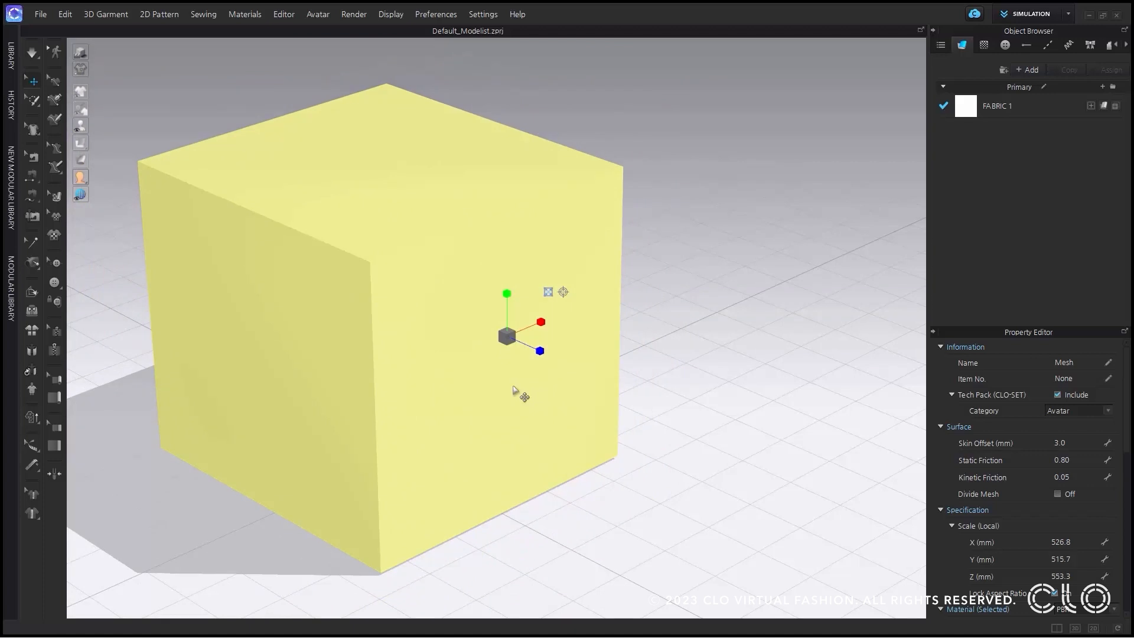
pyautogui.moveTo(513, 390); pyautogui.dragTo(473, 376, button='right')
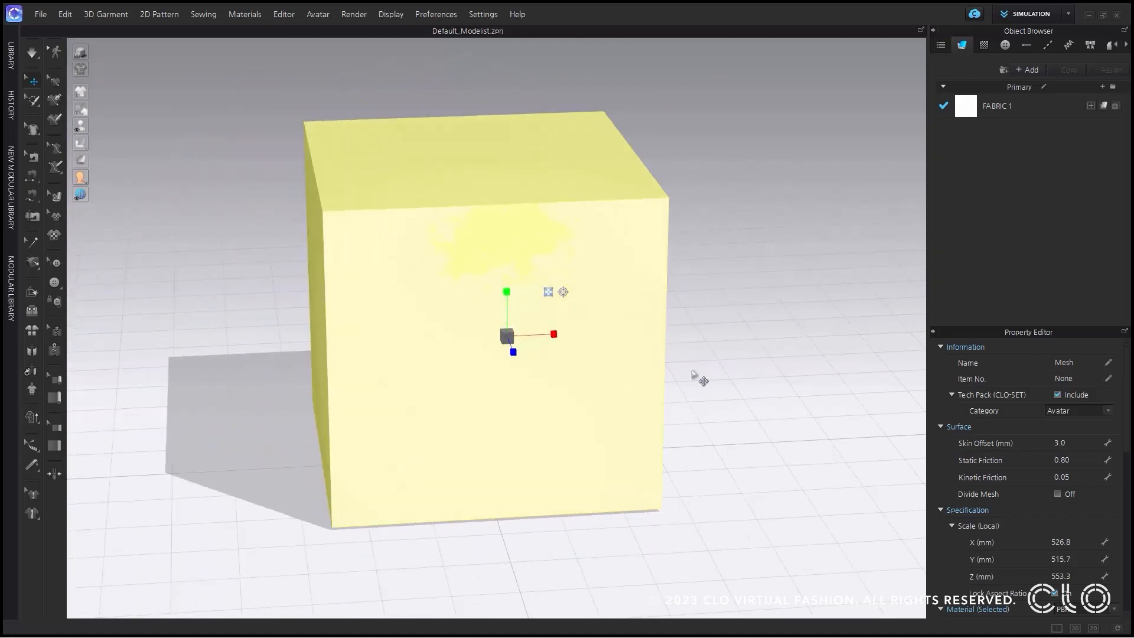
pyautogui.scroll(-2, 1045, 437)
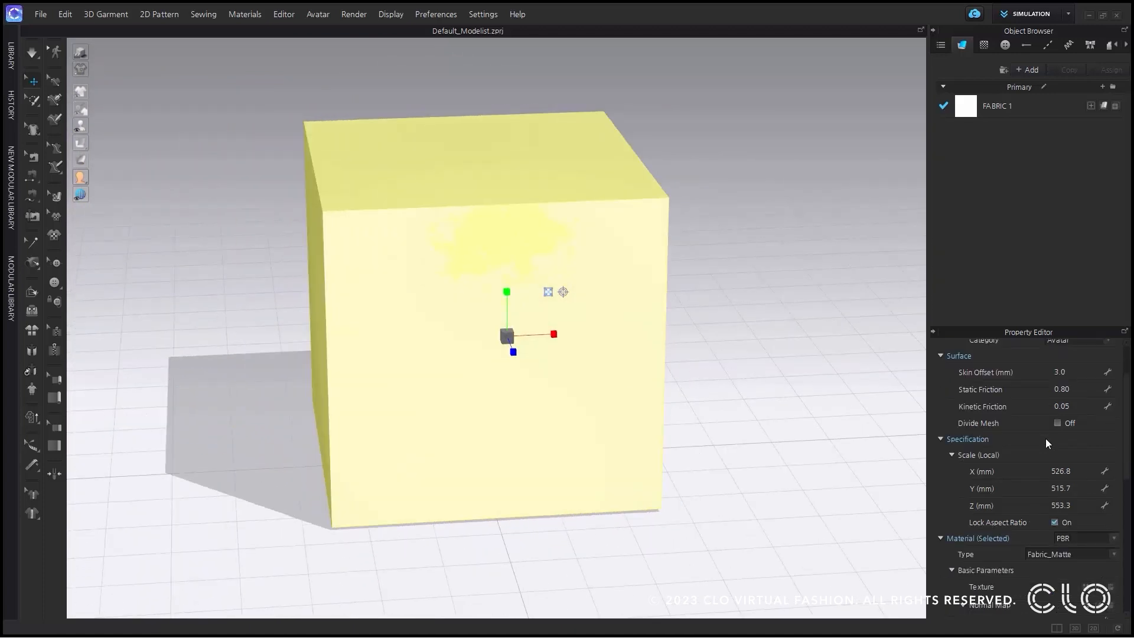
# Set the box's X scale to 600 mm with its aspect ratio locked.
pyautogui.doubleClick(1058, 471)
pyautogui.write('600')
pyautogui.press('Return')
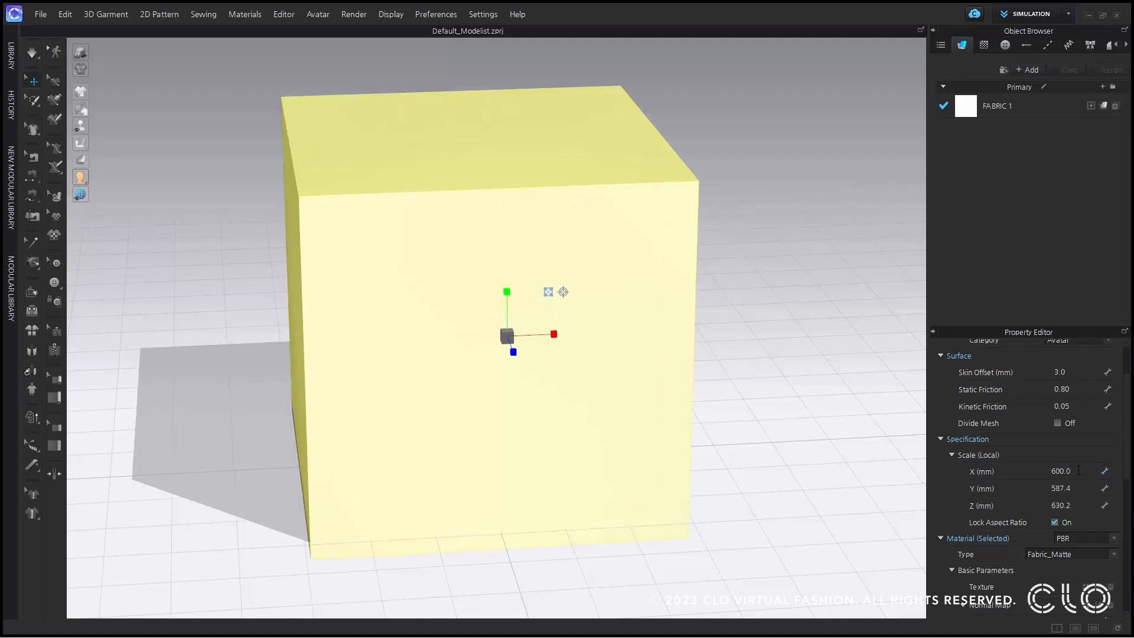
# Unlock the box's aspect ratio and set its Y and Z scale to 600 mm each.
pyautogui.click(1054, 522)
pyautogui.doubleClick(1075, 489)
pyautogui.write('600')
pyautogui.press('Return')
pyautogui.doubleClick(1076, 505)
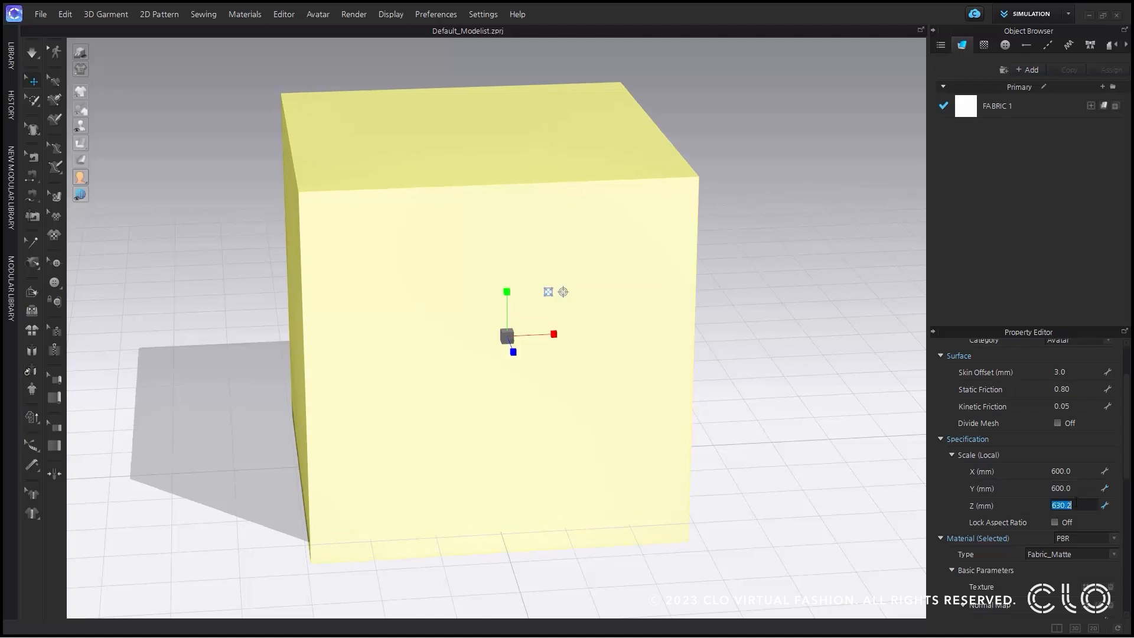
pyautogui.write('600')
pyautogui.press('Return')
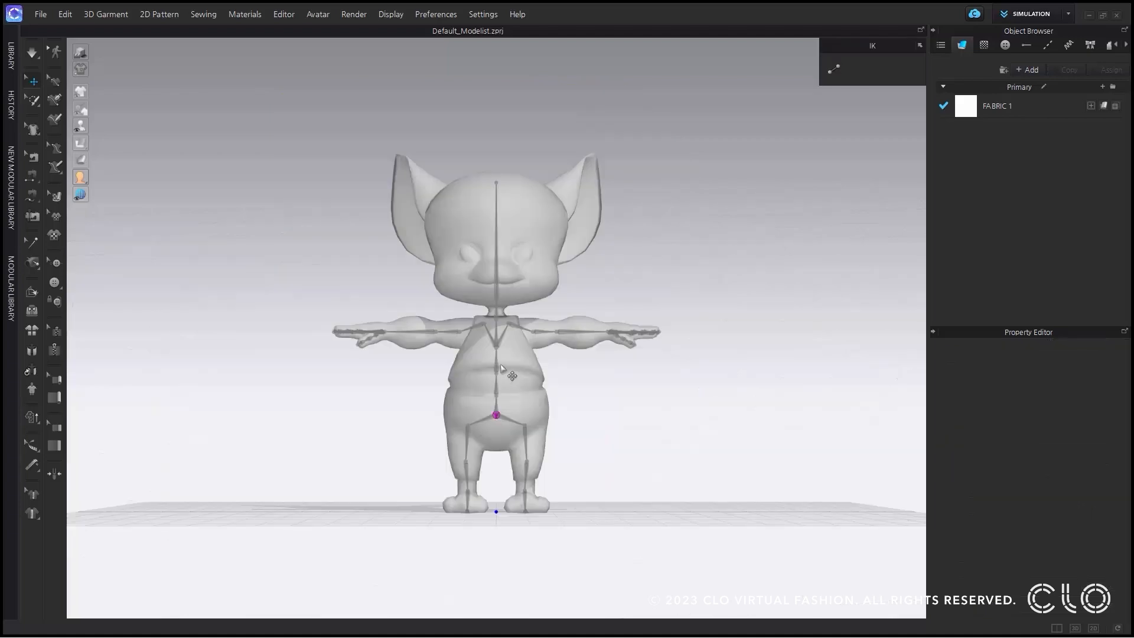
# Select the big-eared character's hip joint and scale it freehand to about 1.3 × 1.0 × 2.0.
pyautogui.moveTo(501, 369)
pyautogui.mouseDown(button='right')
pyautogui.moveTo(520, 365)
pyautogui.moveTo(492, 378)
pyautogui.mouseUp(button='right')
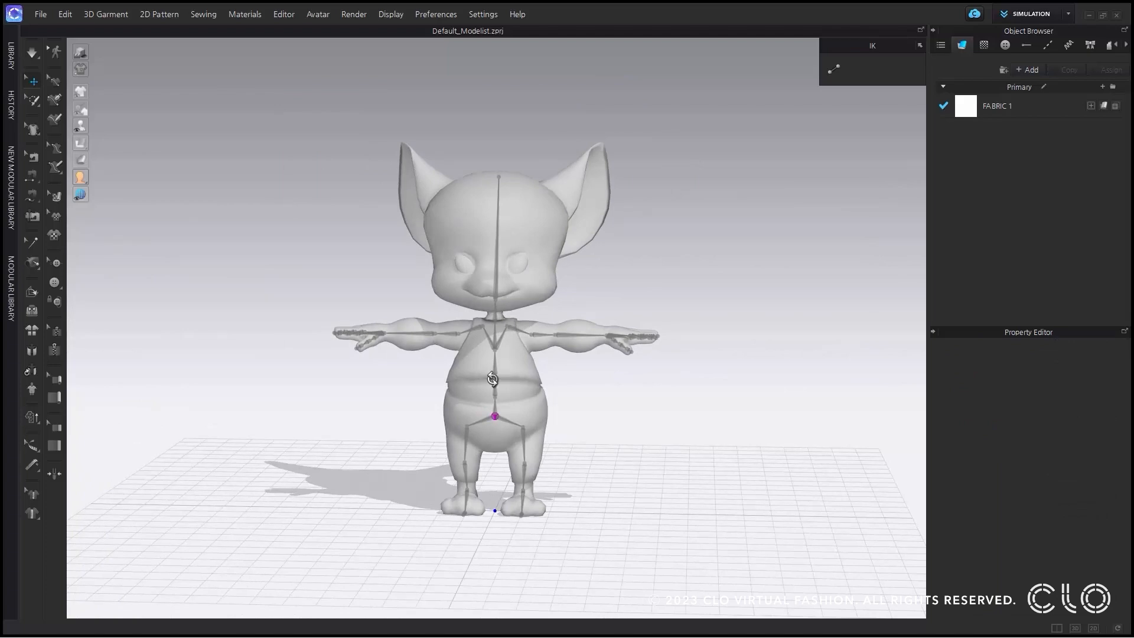
pyautogui.scroll(8, 492, 379)
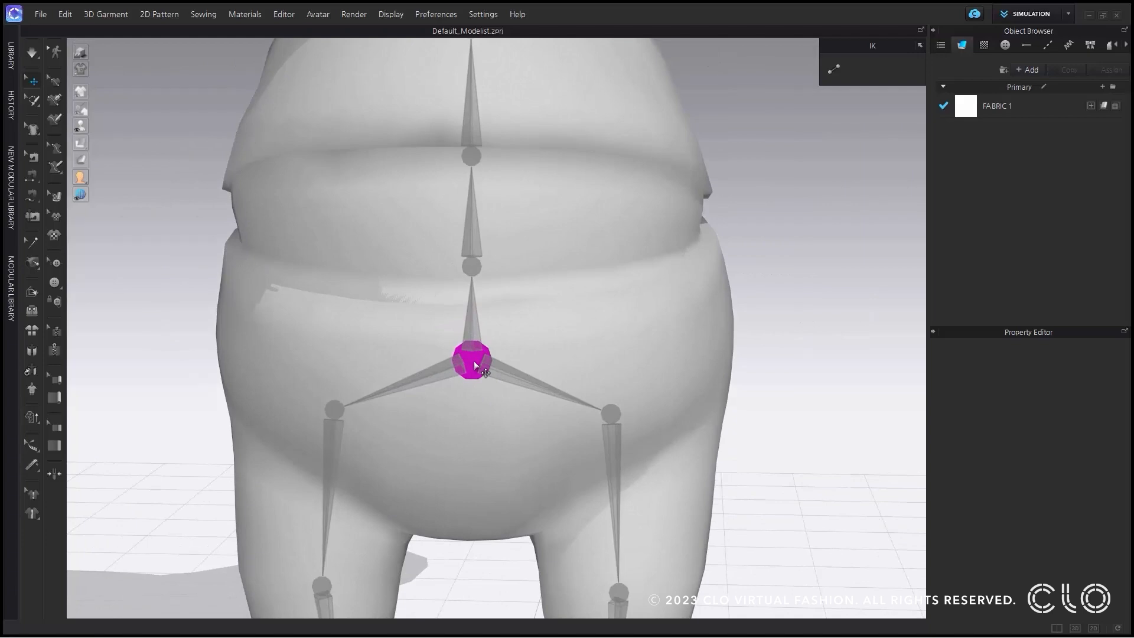
pyautogui.click(476, 367)
pyautogui.scroll(-10, 514, 317)
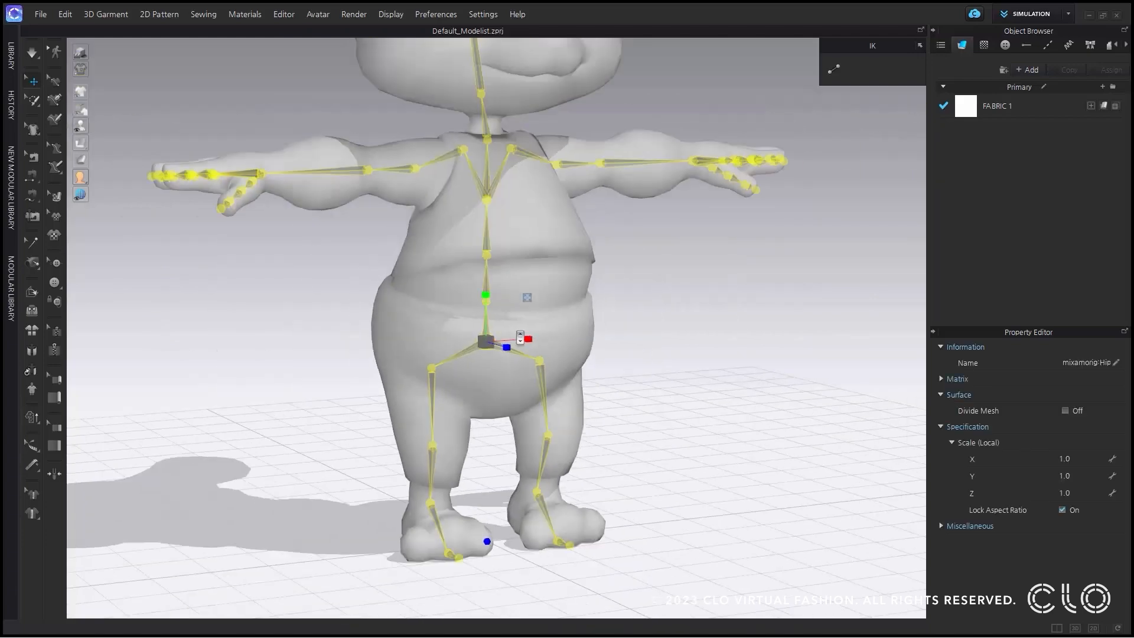
pyautogui.scroll(3, 491, 293)
pyautogui.moveTo(490, 292); pyautogui.dragTo(546, 331)
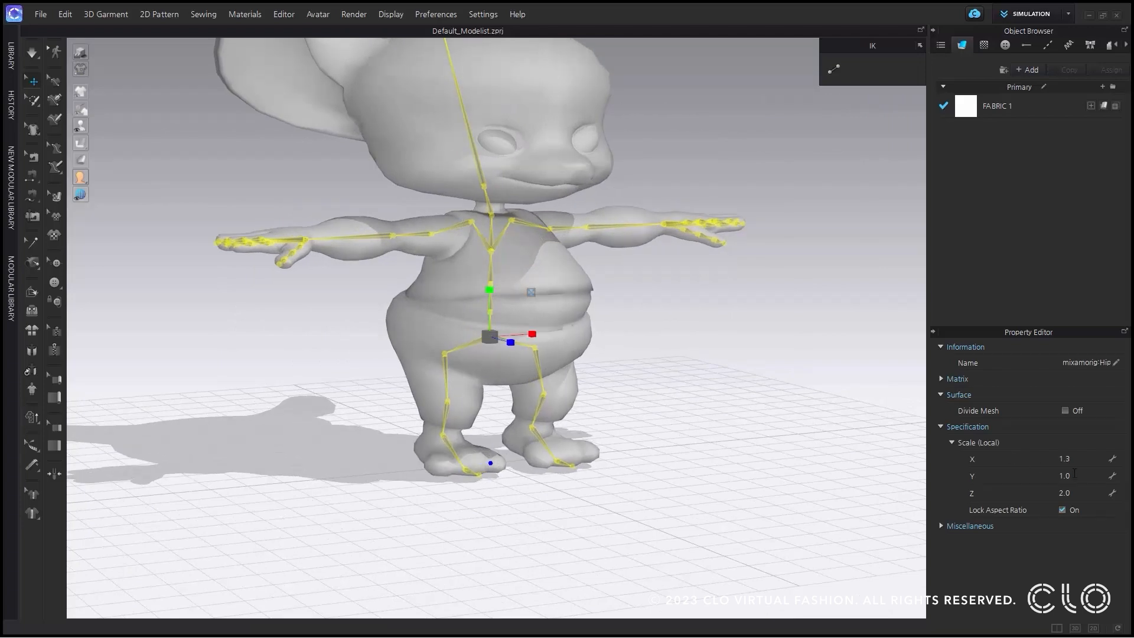
# Set the hip joint's X scale to 2.0 with its aspect ratio locked.
pyautogui.doubleClick(1064, 459)
pyautogui.write('2')
pyautogui.press('Return')
# Unlock the hip joint's aspect ratio and set its Y and Z scale to 2.0 each.
pyautogui.click(1063, 510)
pyautogui.doubleClick(1076, 476)
pyautogui.write('2')
pyautogui.press('Return')
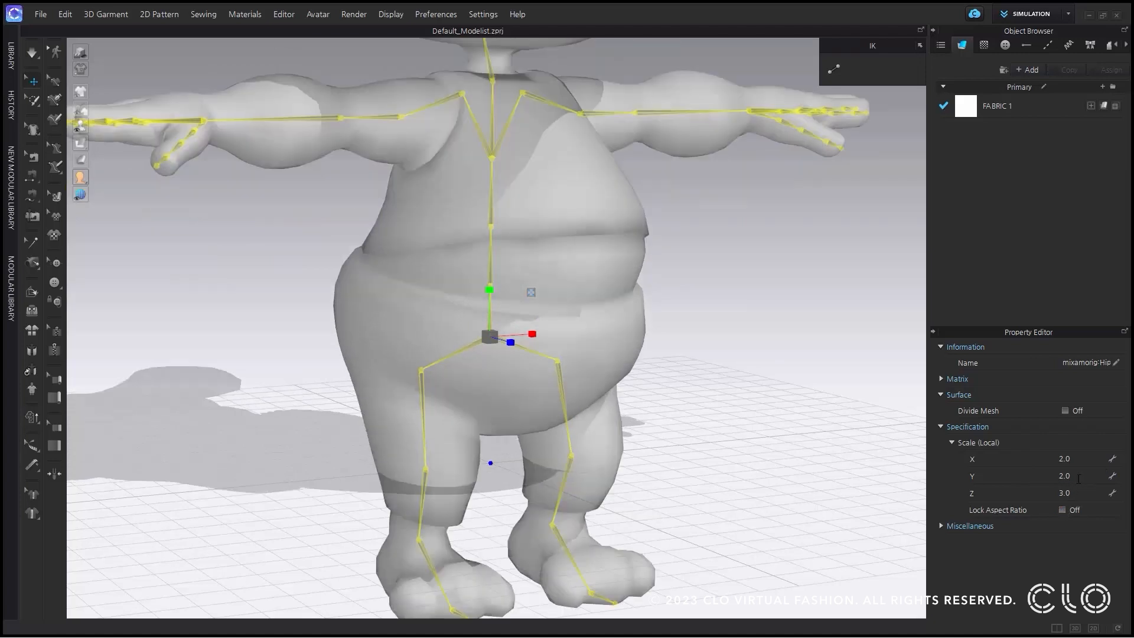
pyautogui.doubleClick(1076, 493)
pyautogui.write('2')
pyautogui.press('Return')
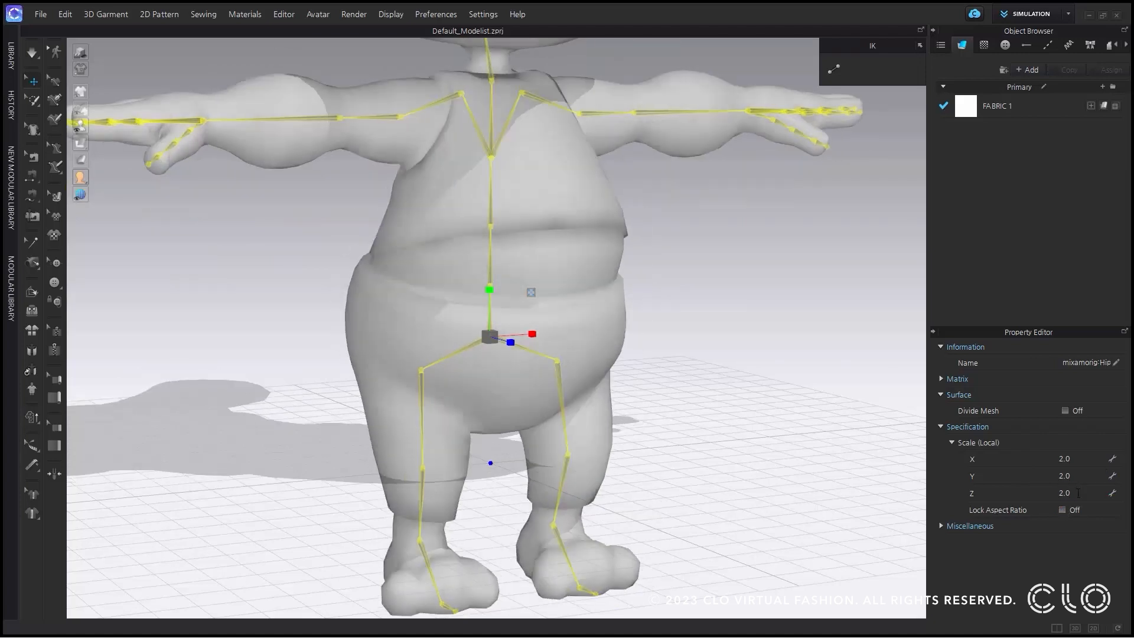
pyautogui.scroll(-5, 447, 301)
pyautogui.moveTo(447, 301); pyautogui.dragTo(624, 310, button='right')
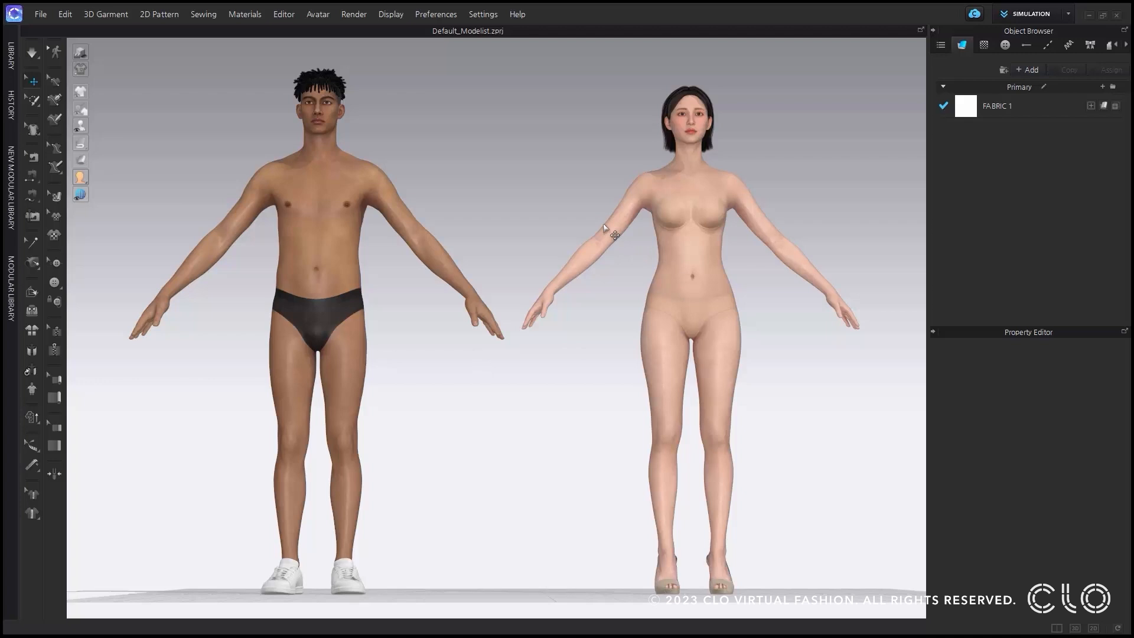
# Start an FBX export of the scene with the two avatars under the file name "multi export".
pyautogui.click(41, 15)
pyautogui.moveTo(64, 149)
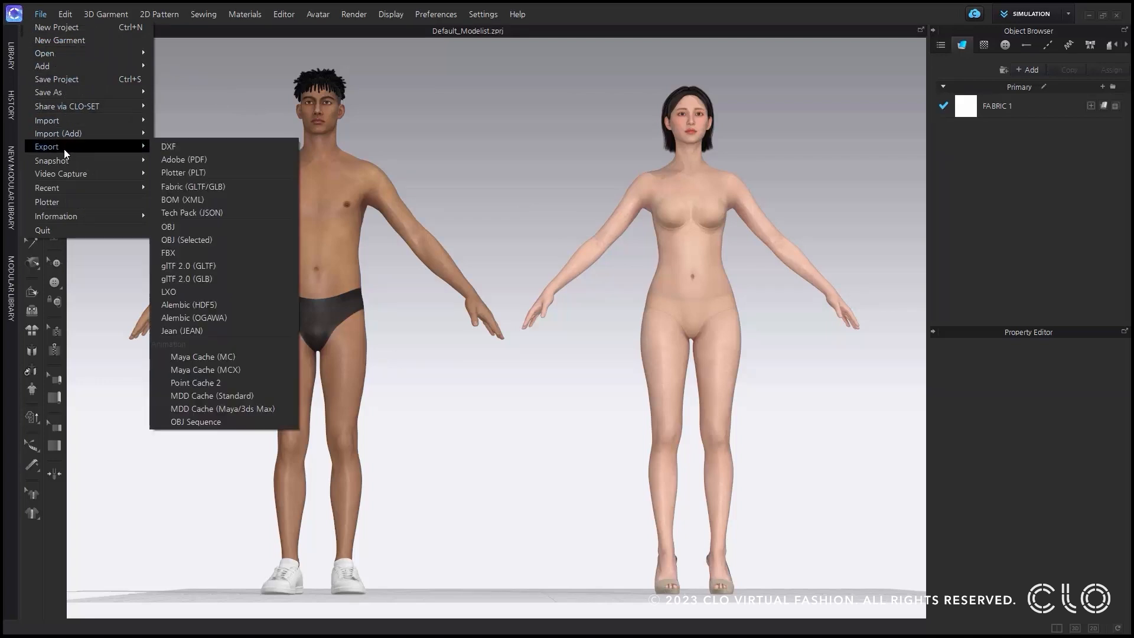
pyautogui.click(195, 255)
pyautogui.write('multi export')
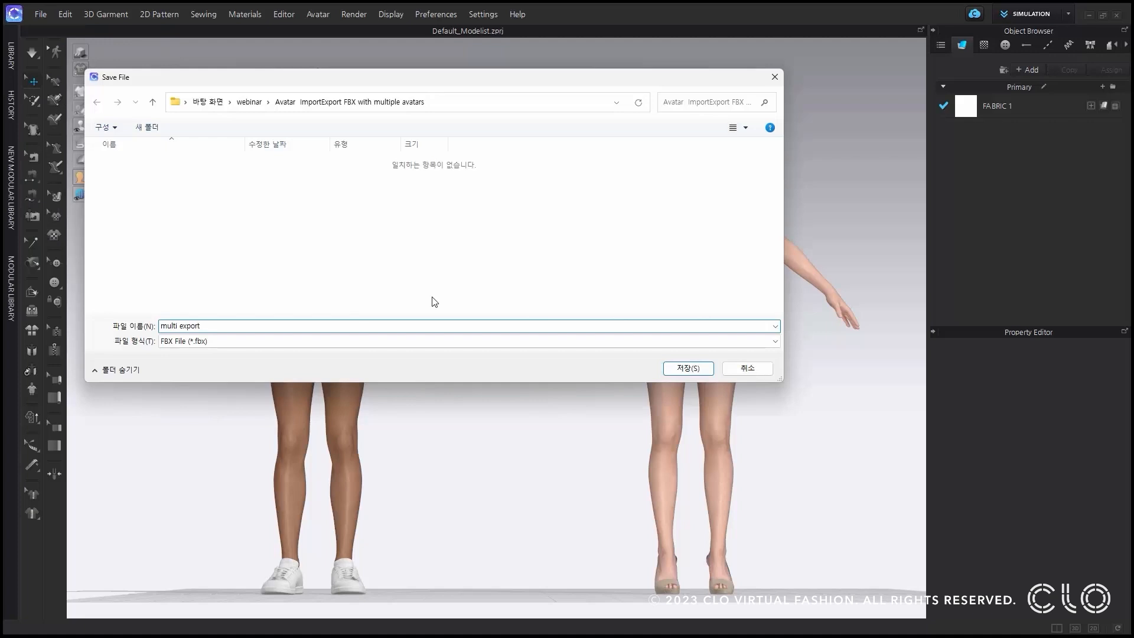
pyautogui.click(689, 368)
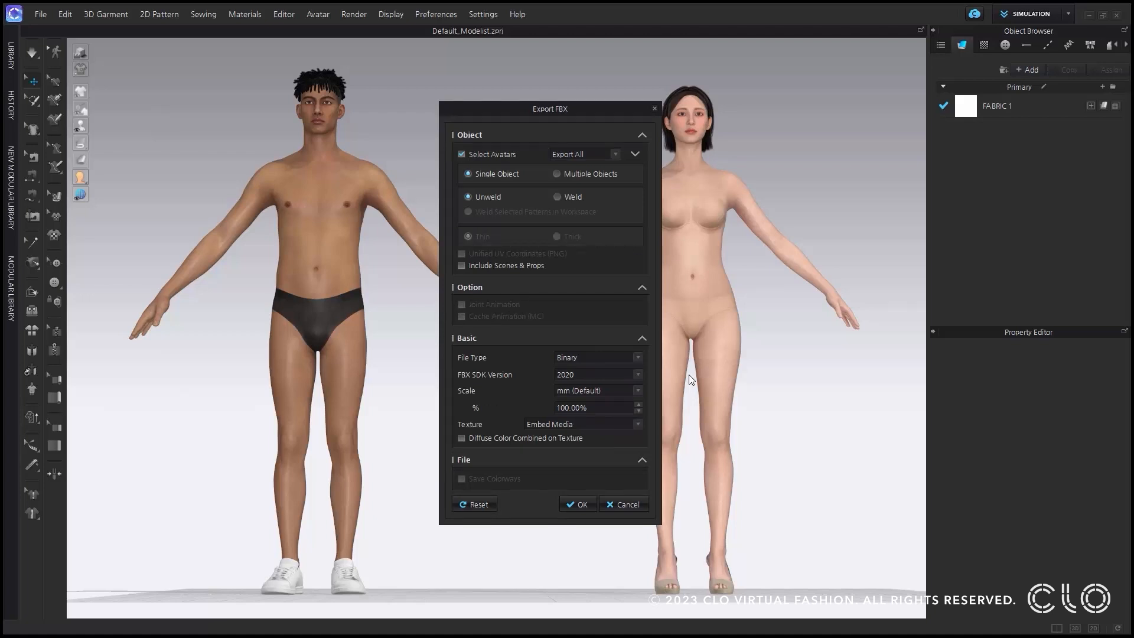
# Export both avatars, FV2_Yuna and MV2_Luka, as a Single Object, Unweld FBX at mm (Default) scale and 100%.
pyautogui.click(637, 154)
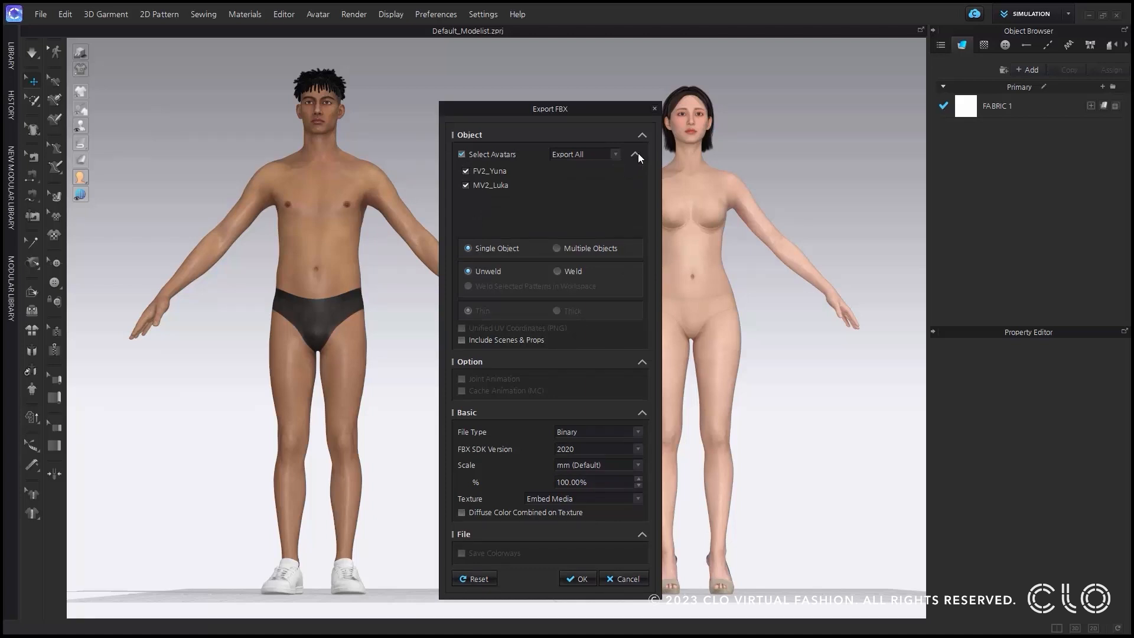
pyautogui.click(465, 185)
pyautogui.click(466, 171)
pyautogui.click(466, 171)
pyautogui.click(579, 578)
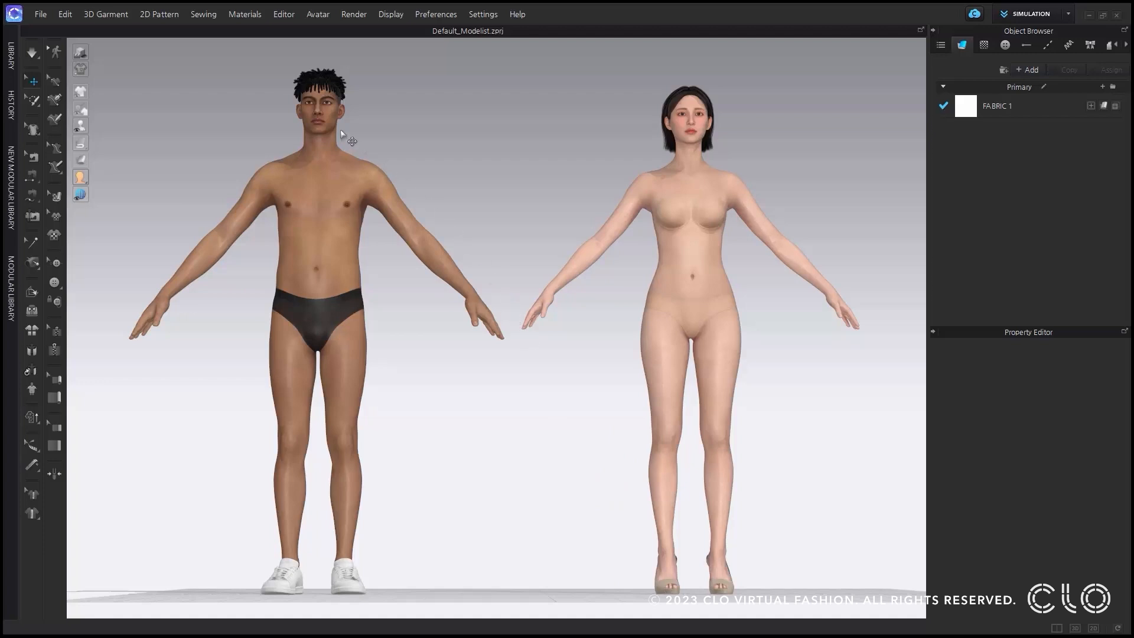
# Import the "multi export" FBX as an avatar with load type Open, Joint Animation, cm (DAZ Studio) scale and 100% size.
pyautogui.click(41, 14)
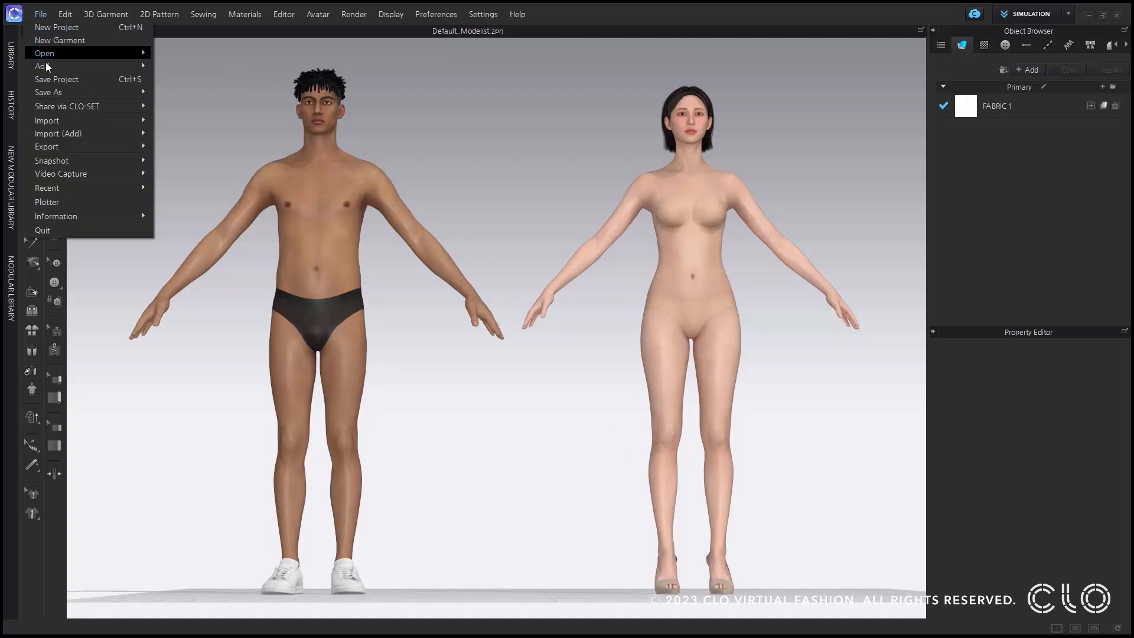
pyautogui.moveTo(55, 120)
pyautogui.click(178, 137)
pyautogui.click(133, 166)
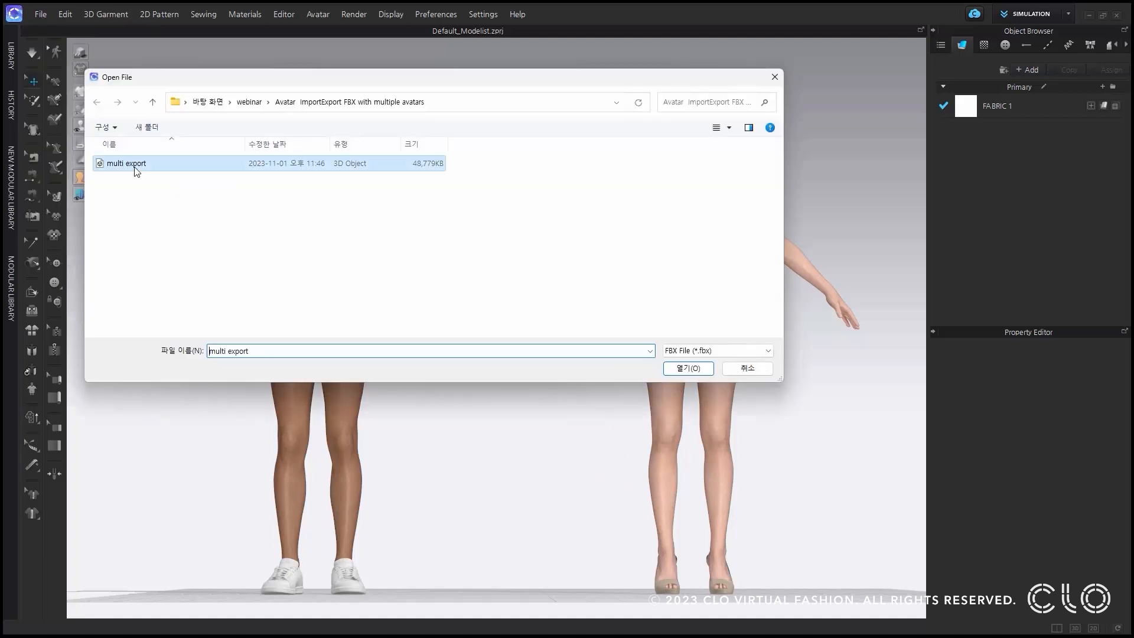
pyautogui.click(679, 364)
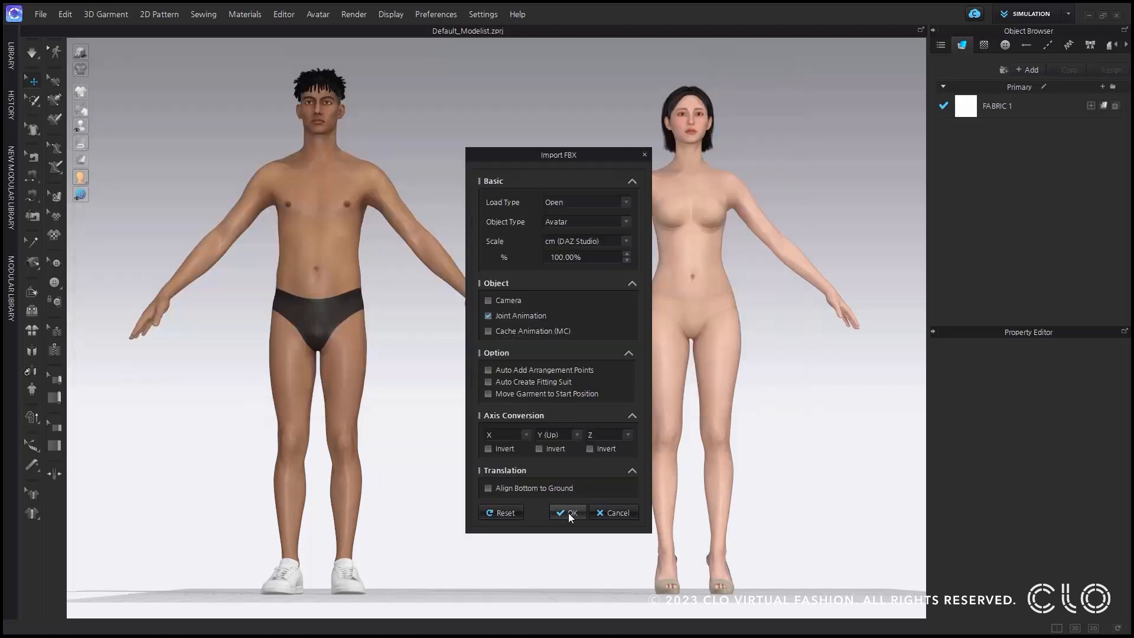
pyautogui.click(568, 512)
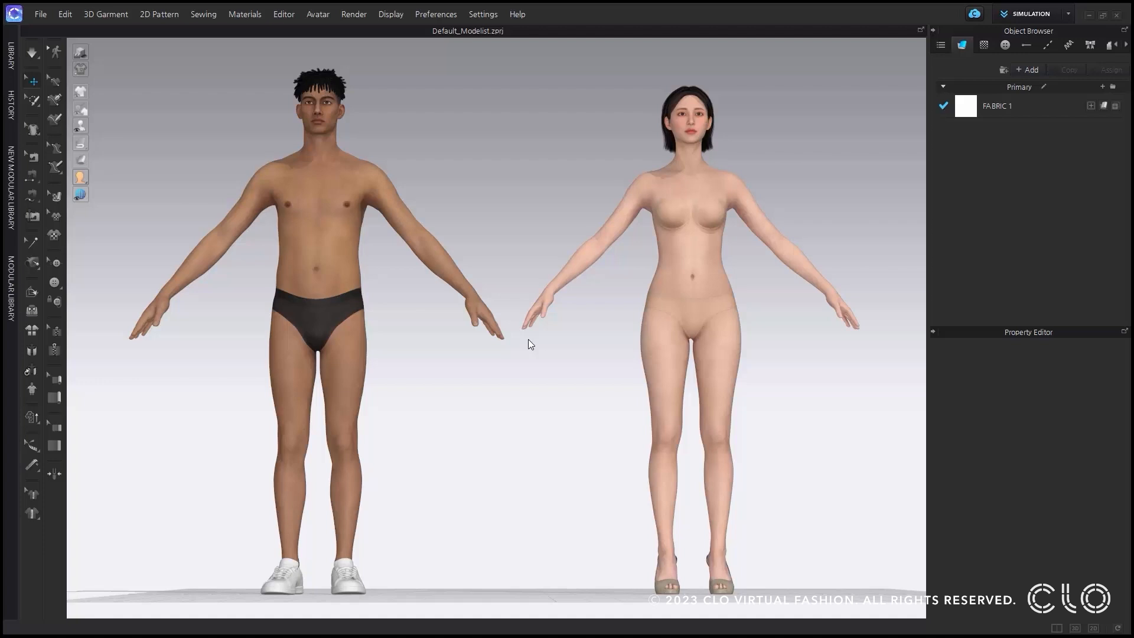
# Add the "multi export" FBX to the scene as an avatar at mm (Default) scale with its Y (Up) axis inverted.
pyautogui.click(40, 14)
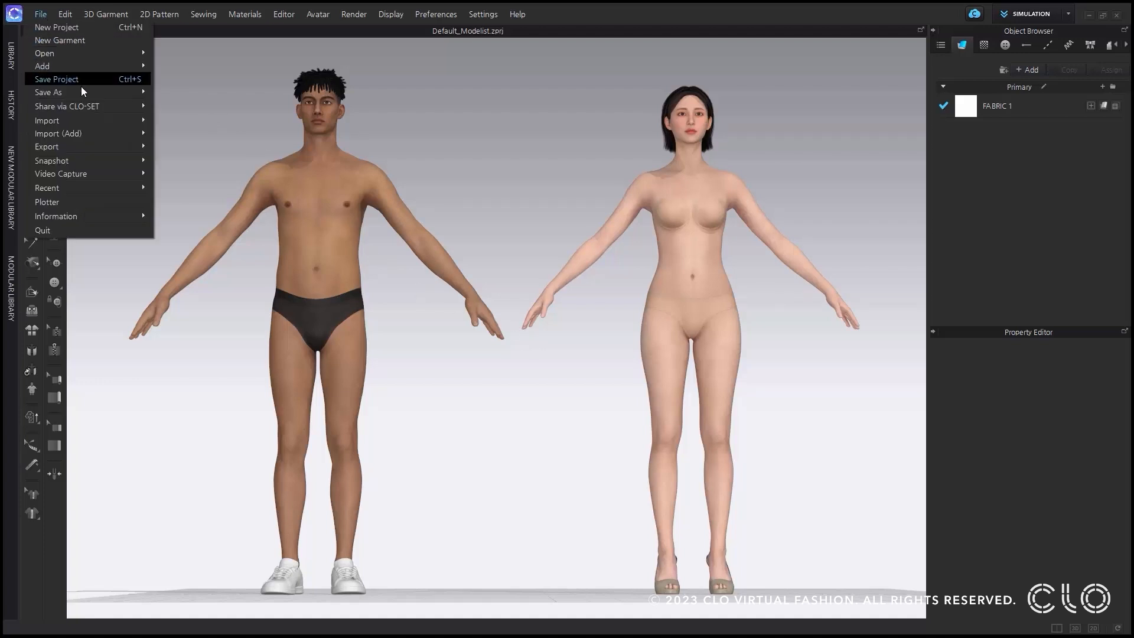
pyautogui.moveTo(89, 132)
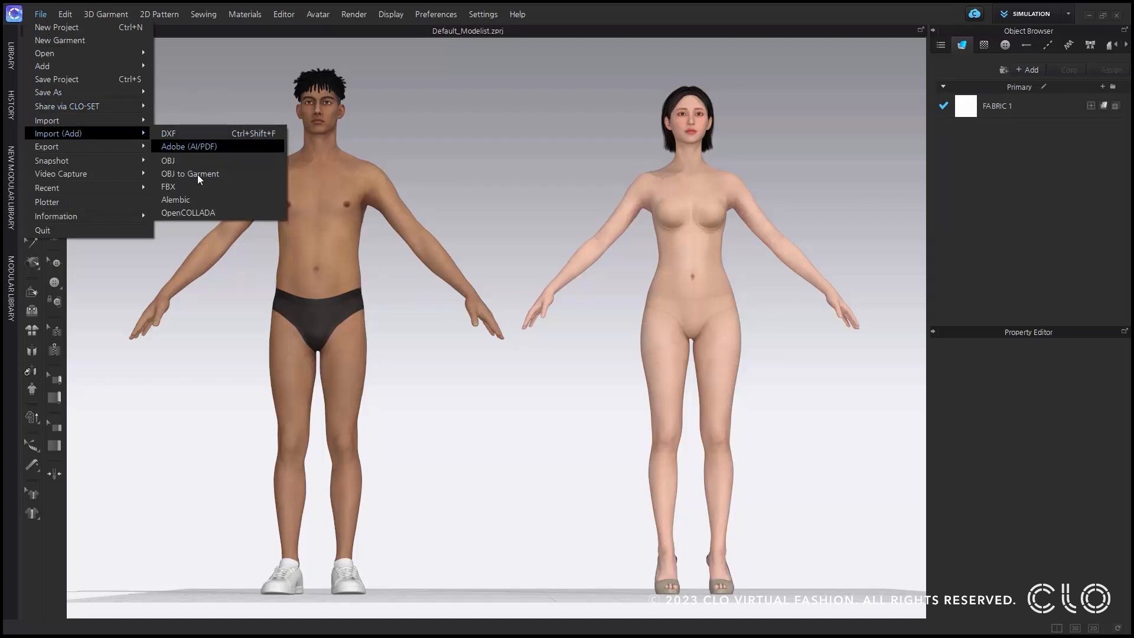
pyautogui.click(203, 188)
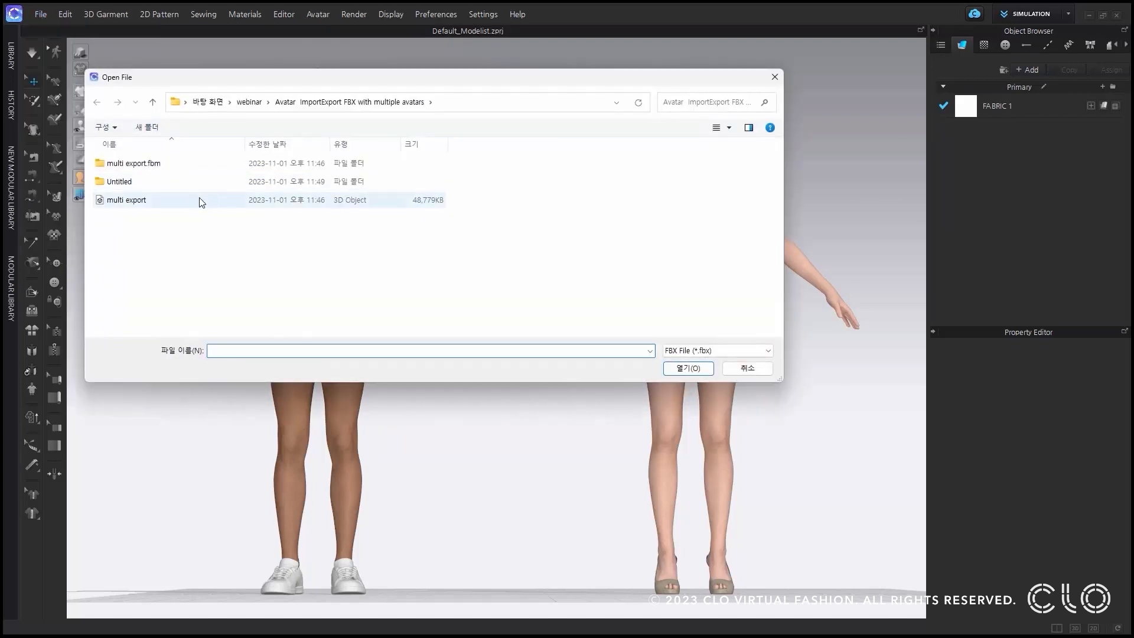
pyautogui.click(205, 200)
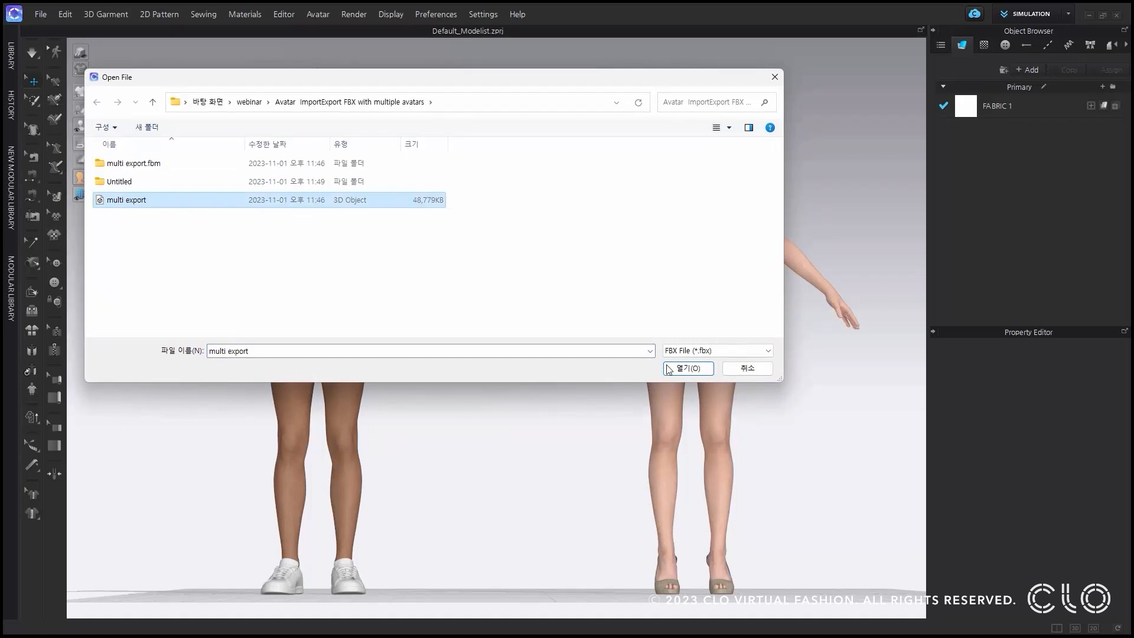
pyautogui.click(687, 368)
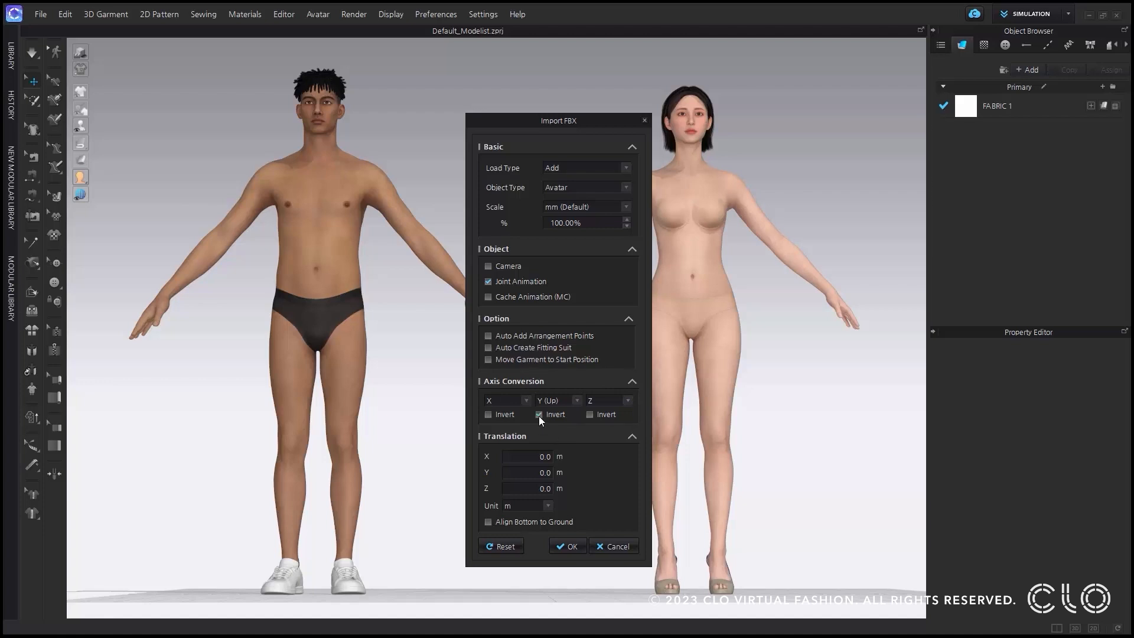
pyautogui.click(571, 547)
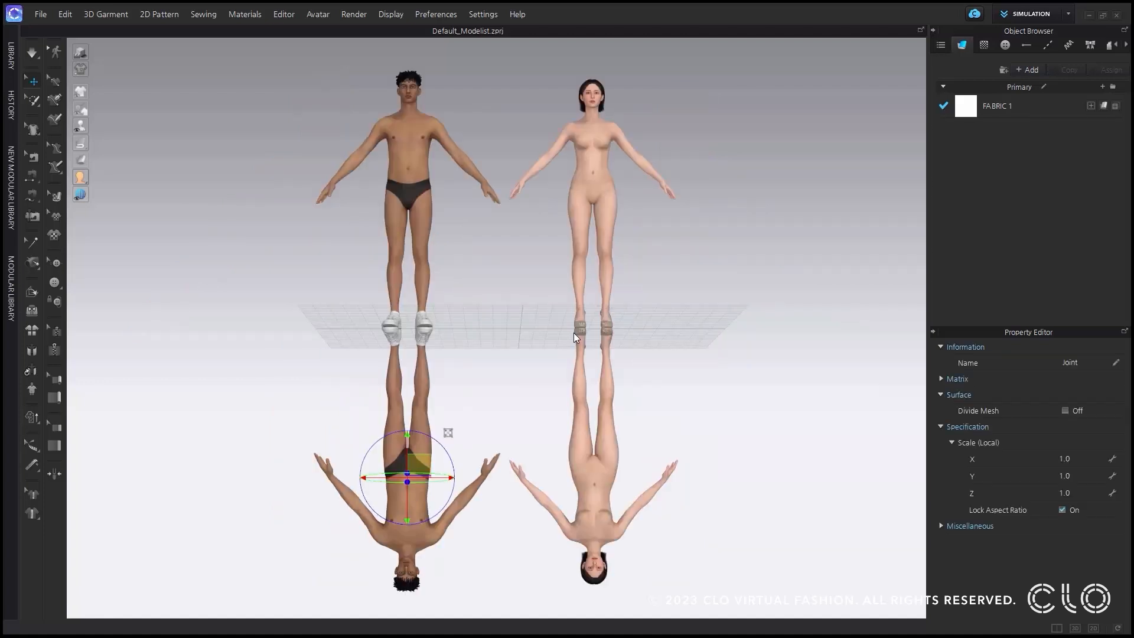
pyautogui.moveTo(527, 322); pyautogui.dragTo(516, 382, button='right')
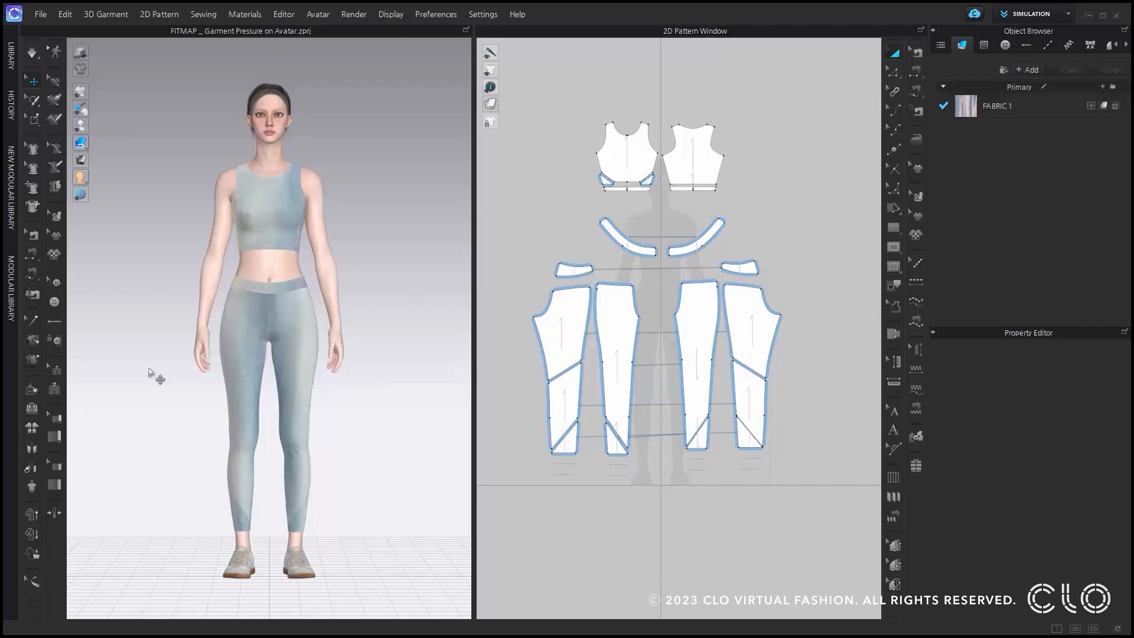
# Display the fit map of garment pressure on the avatar and simulate in Fitting (Accurate Fabric) mode to measure it.
pyautogui.moveTo(81, 161)
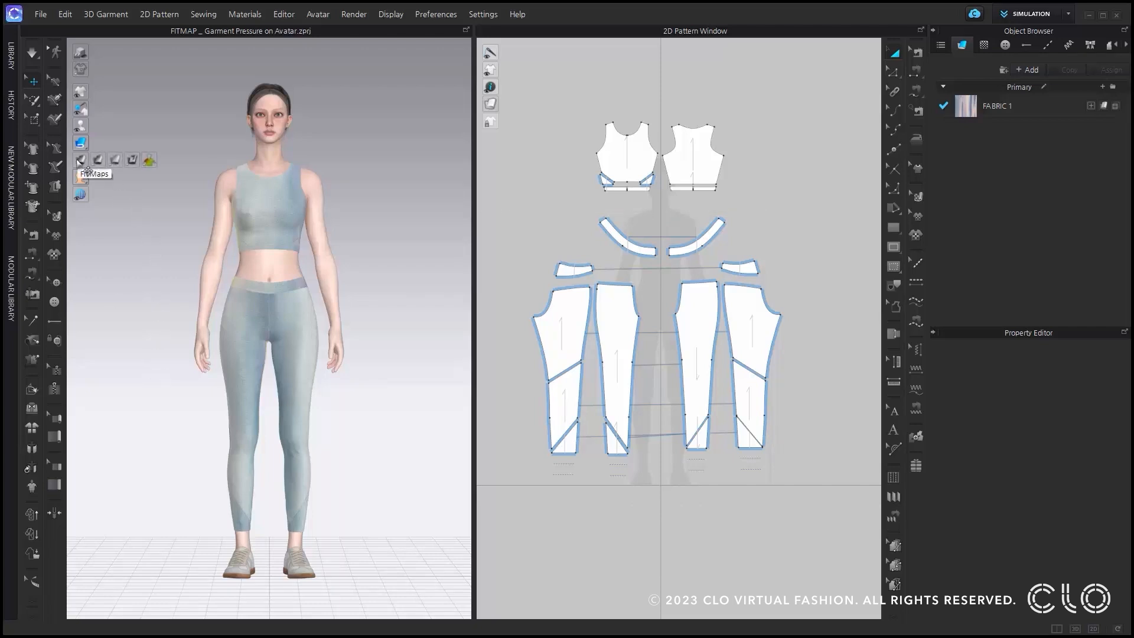
pyautogui.click(150, 162)
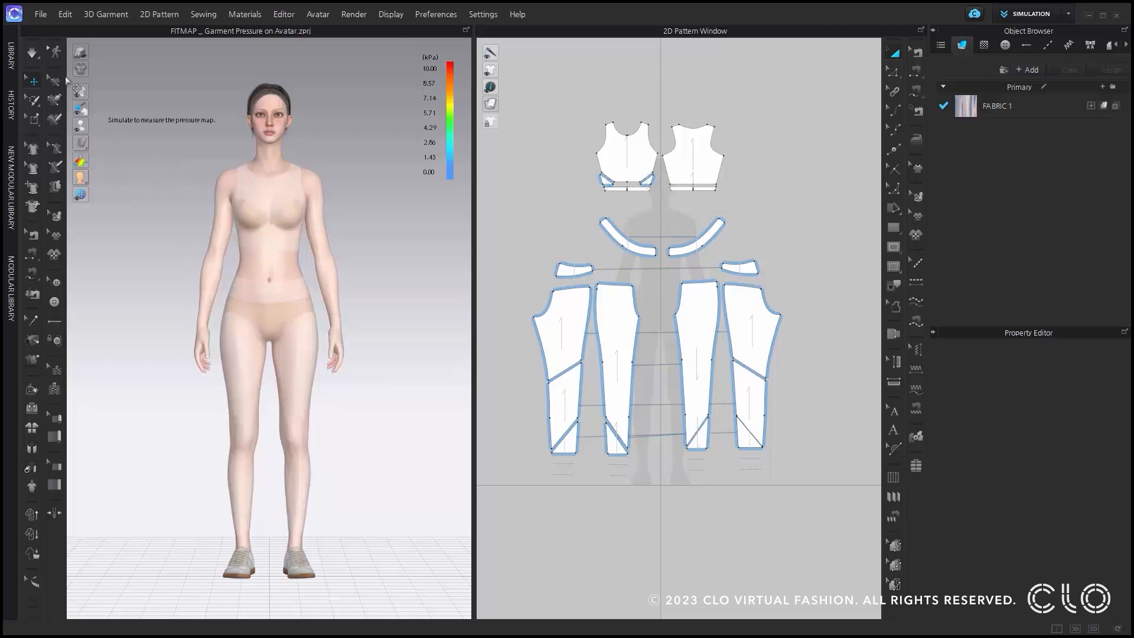
pyautogui.click(41, 57)
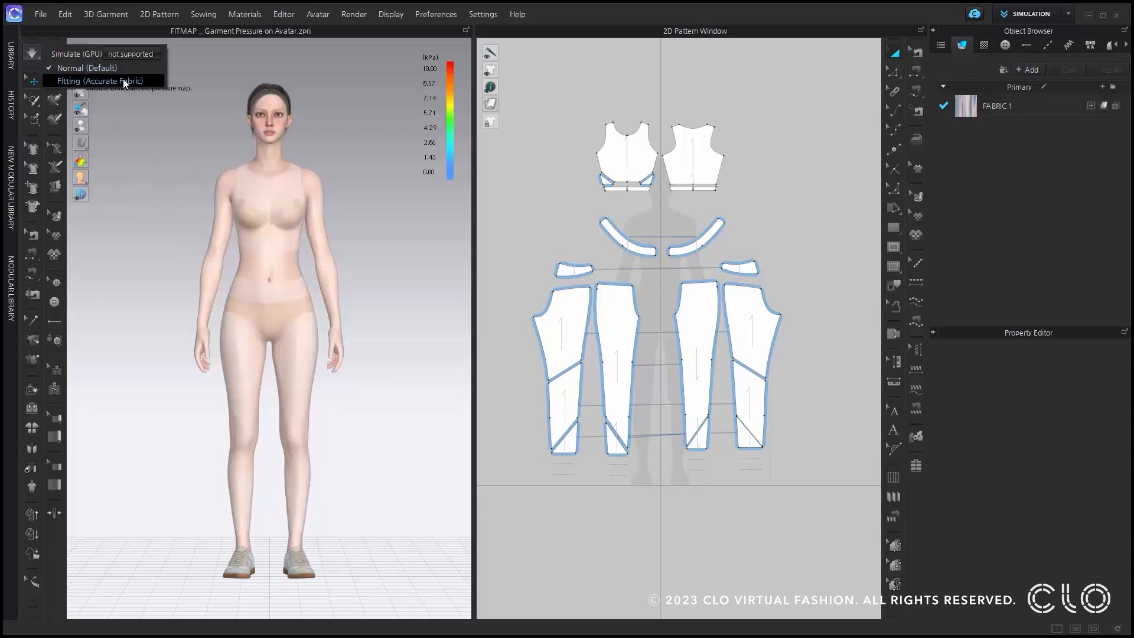
pyautogui.click(146, 83)
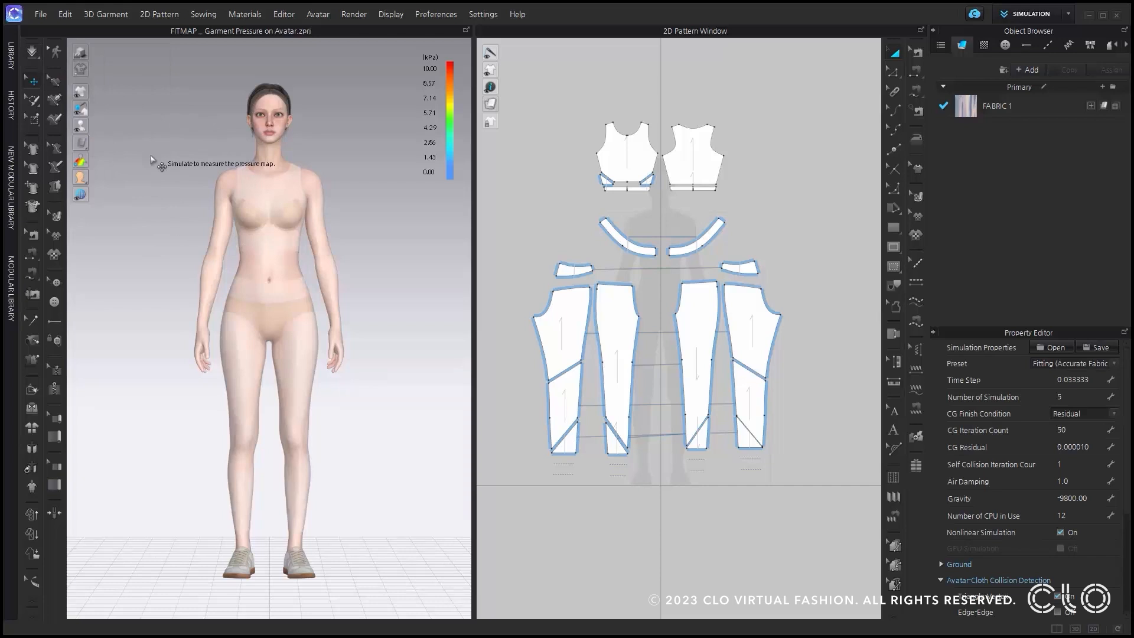
pyautogui.press('space')
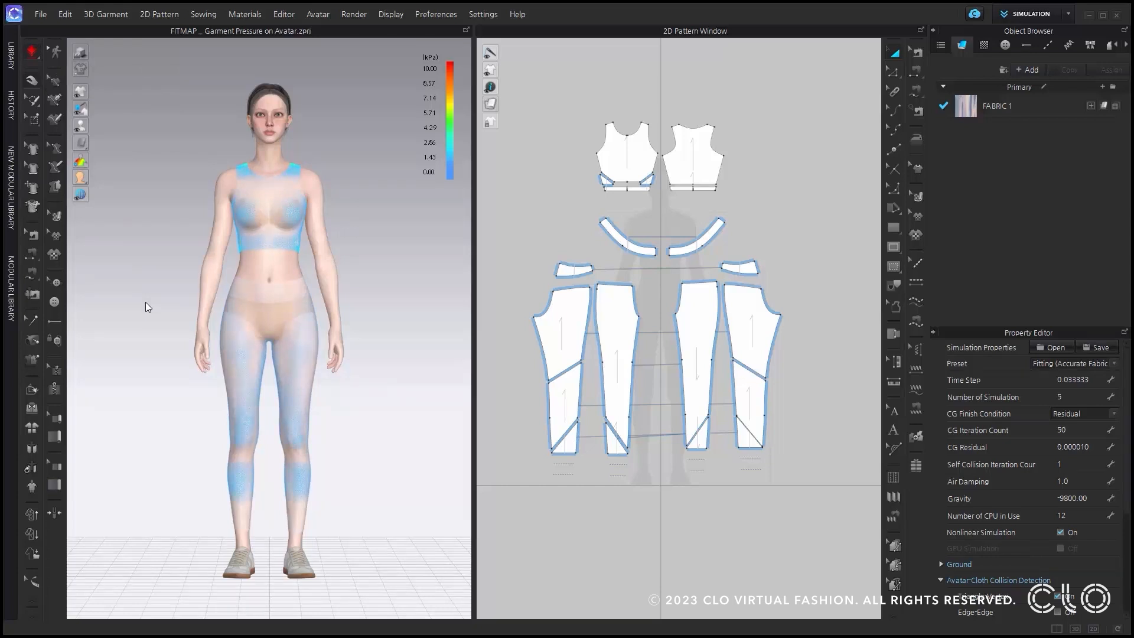
pyautogui.press('space')
# Set the Shrinkage Weft of all pattern pieces to 50% and simulate again to update the pressure map.
pyautogui.moveTo(519, 76); pyautogui.dragTo(831, 509)
pyautogui.click(1093, 492)
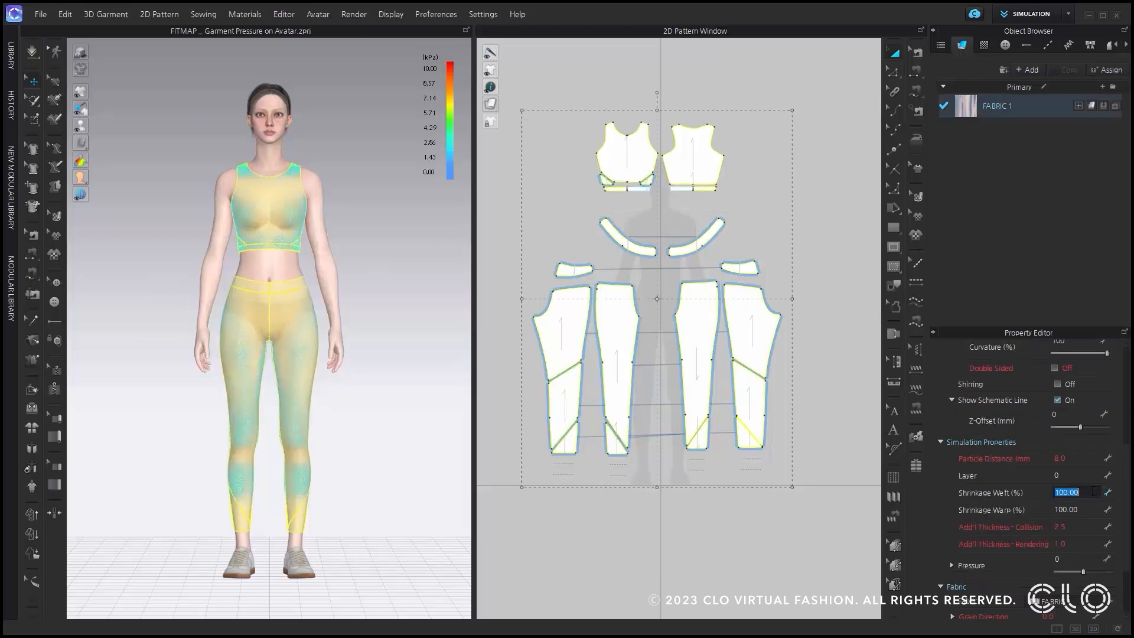
pyautogui.write('50')
pyautogui.press('Return')
pyautogui.click(413, 294)
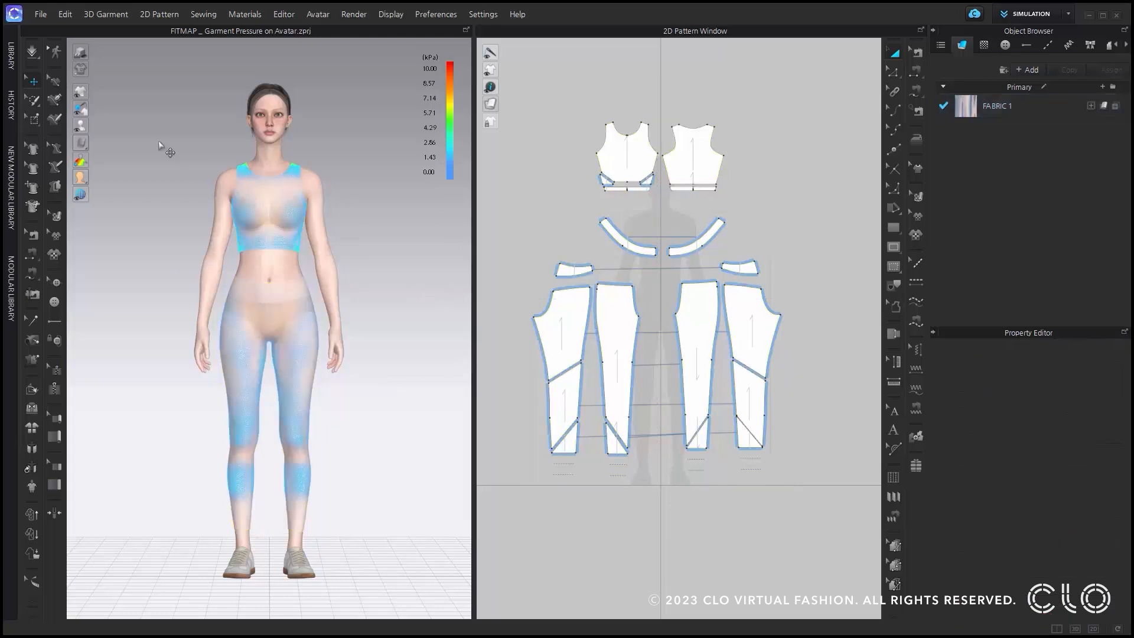
pyautogui.click(29, 48)
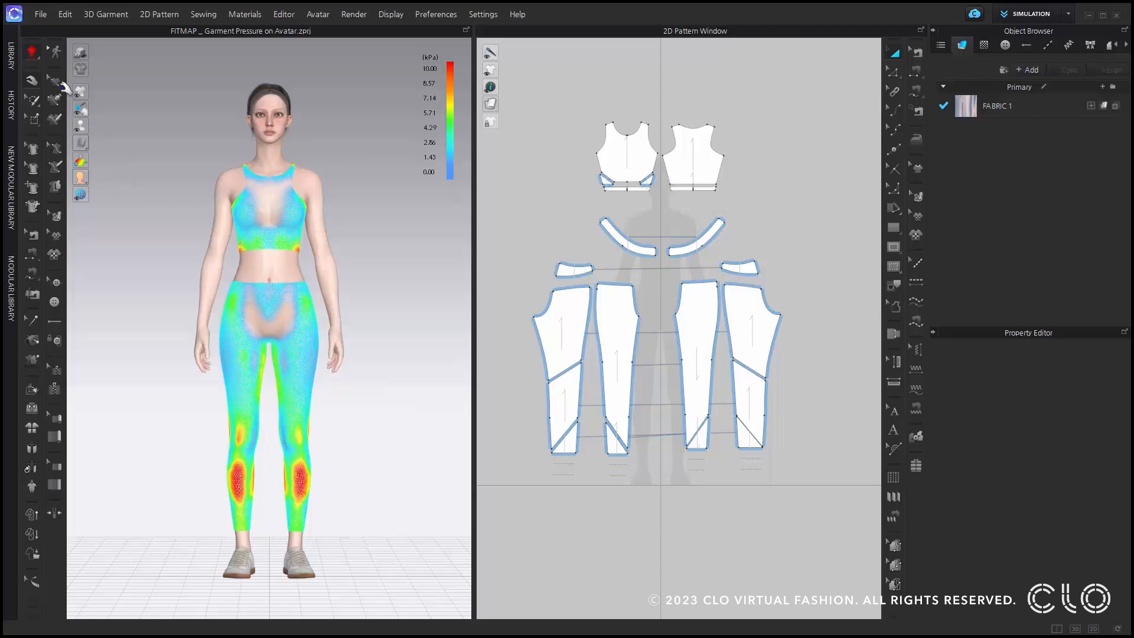
# Stop the simulation and examine the garment pressure values at several points on the avatar's legs.
pyautogui.click(31, 52)
pyautogui.click(301, 474)
pyautogui.scroll(8, 331, 544)
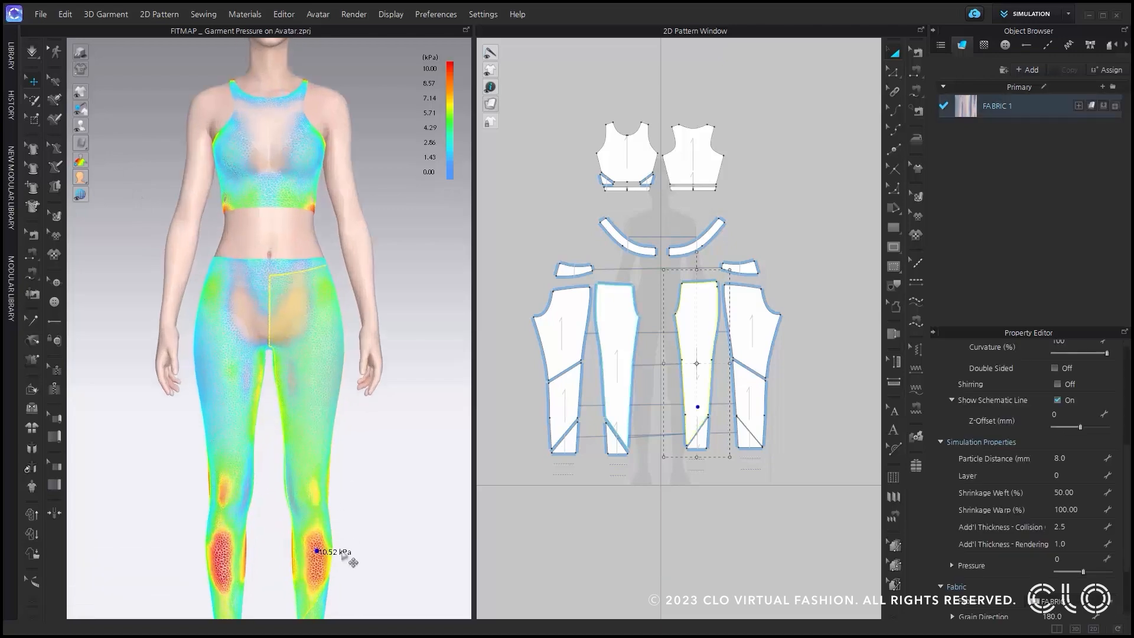
pyautogui.click(418, 481)
pyautogui.click(313, 217)
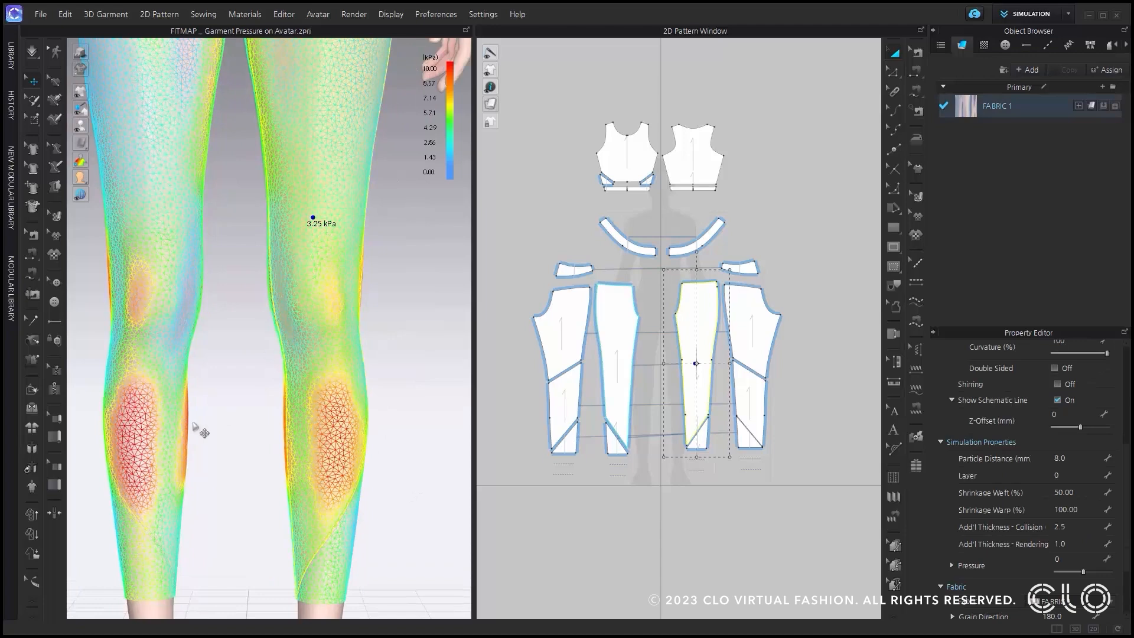
pyautogui.click(143, 421)
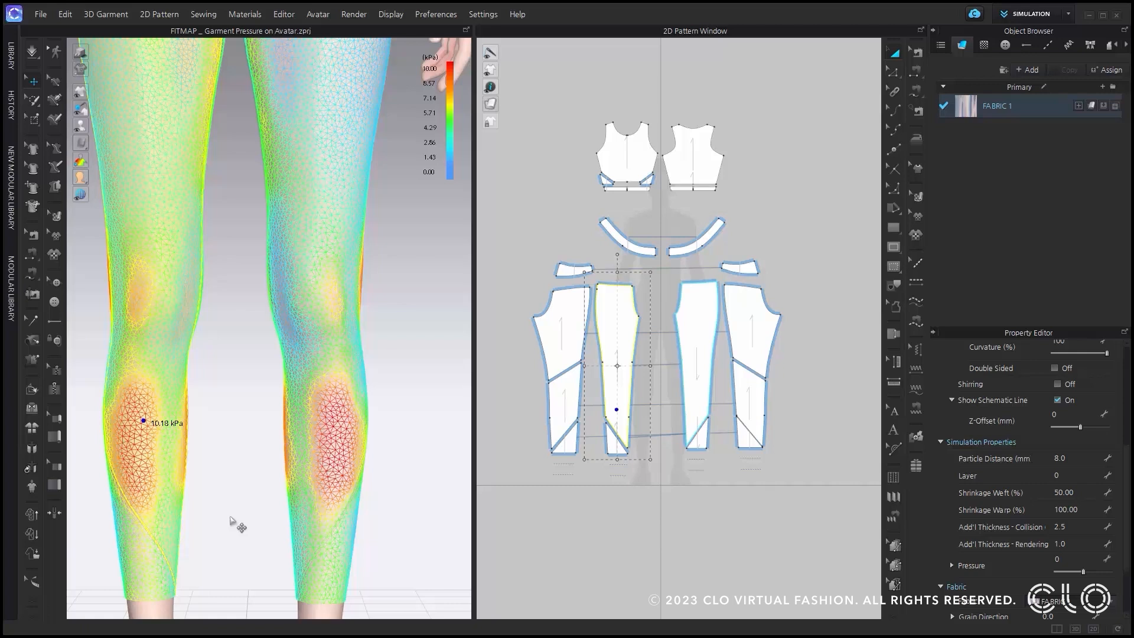
pyautogui.click(401, 160)
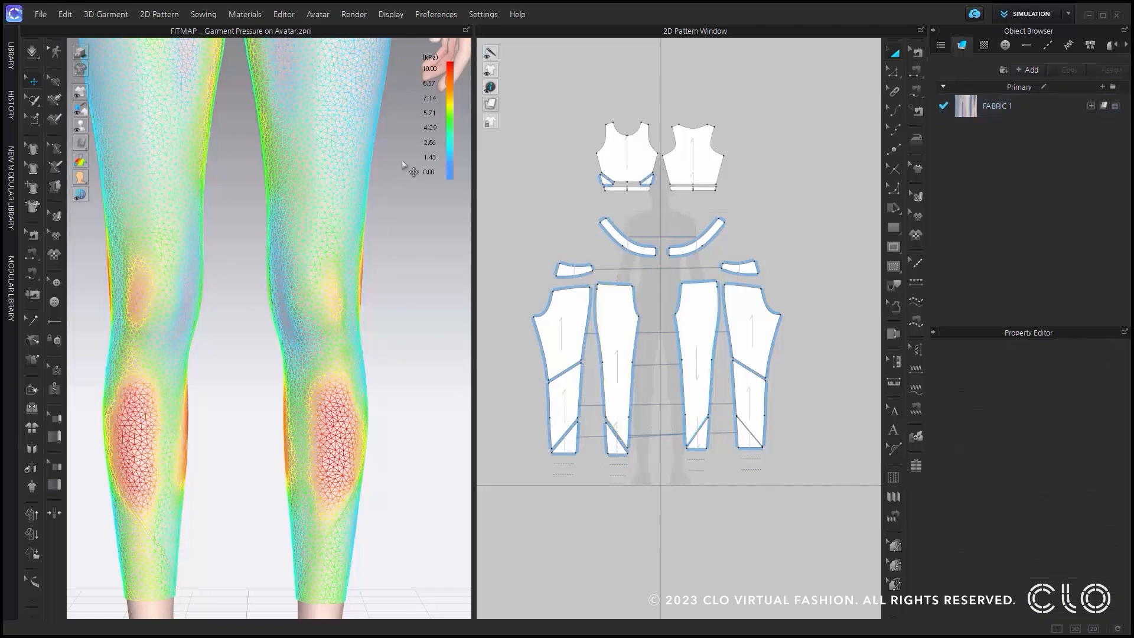
# Change the Max colour of the Pressure range in the Fit Properties to black.
pyautogui.click(426, 16)
pyautogui.click(445, 132)
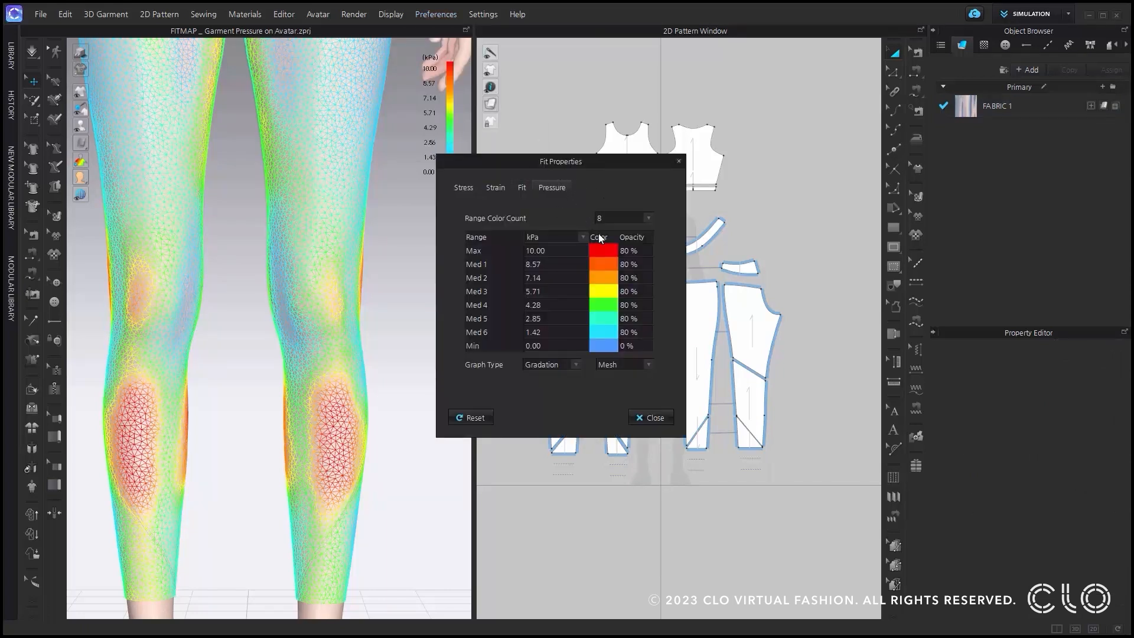
pyautogui.click(607, 251)
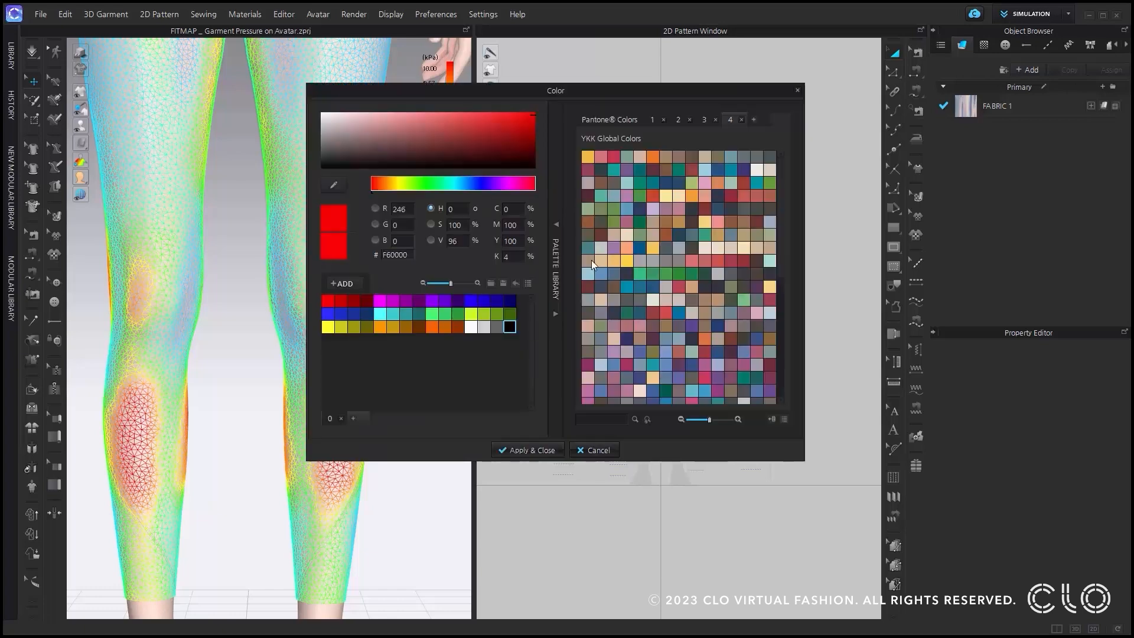
pyautogui.click(510, 326)
pyautogui.click(535, 451)
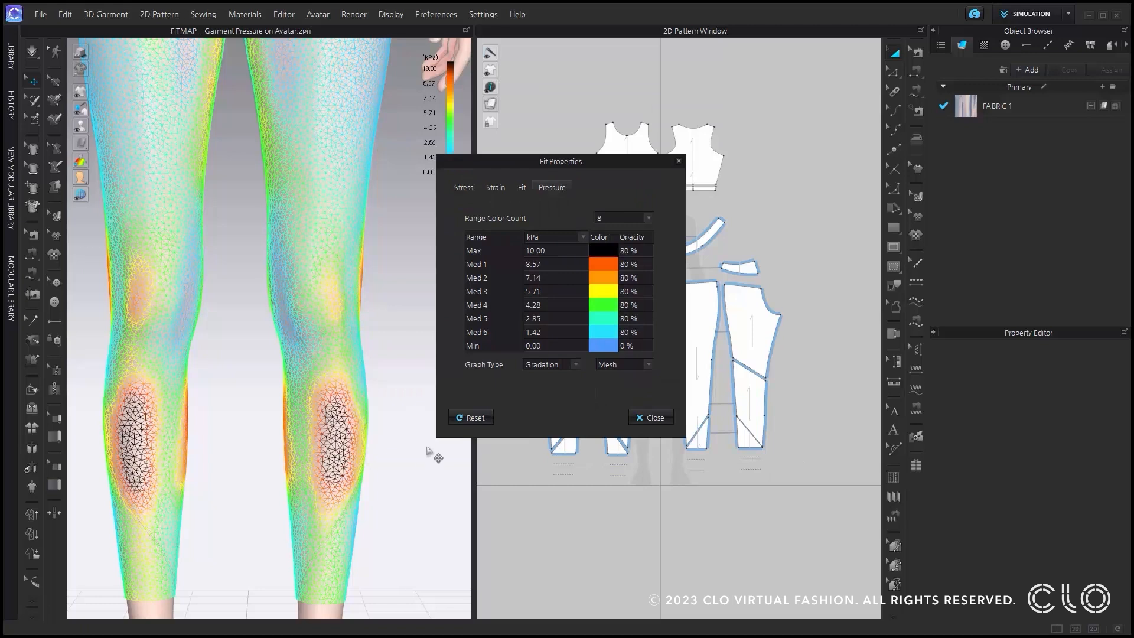
# Set the Max value of the Pressure range to 9 kPa and check the leggings' updated pressure map.
pyautogui.doubleClick(562, 251)
pyautogui.write('9')
pyautogui.click(384, 273)
pyautogui.scroll(-10, 382, 274)
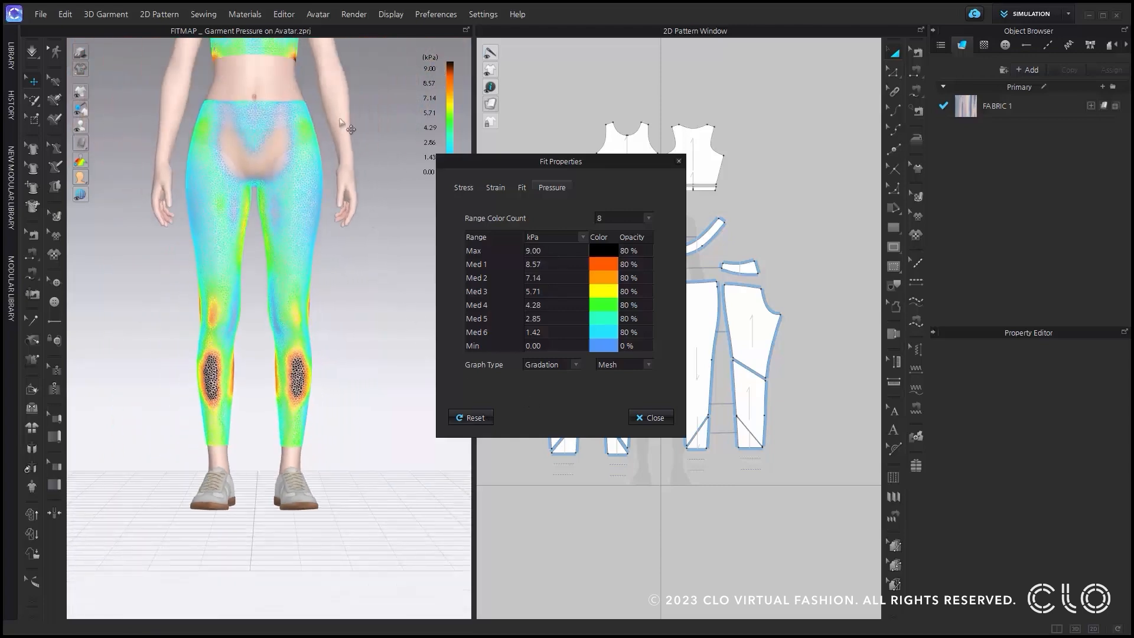
pyautogui.scroll(-2, 356, 257)
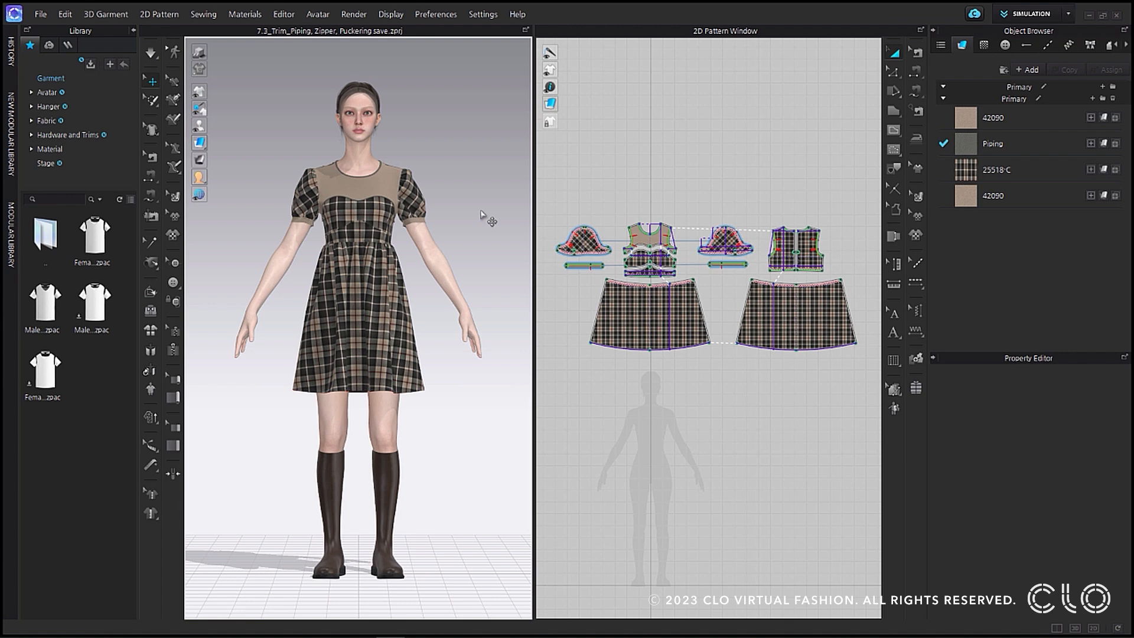
# Add piping along the curved seam below the bust of the plaid dress and simulate the garment briefly.
pyautogui.click(177, 403)
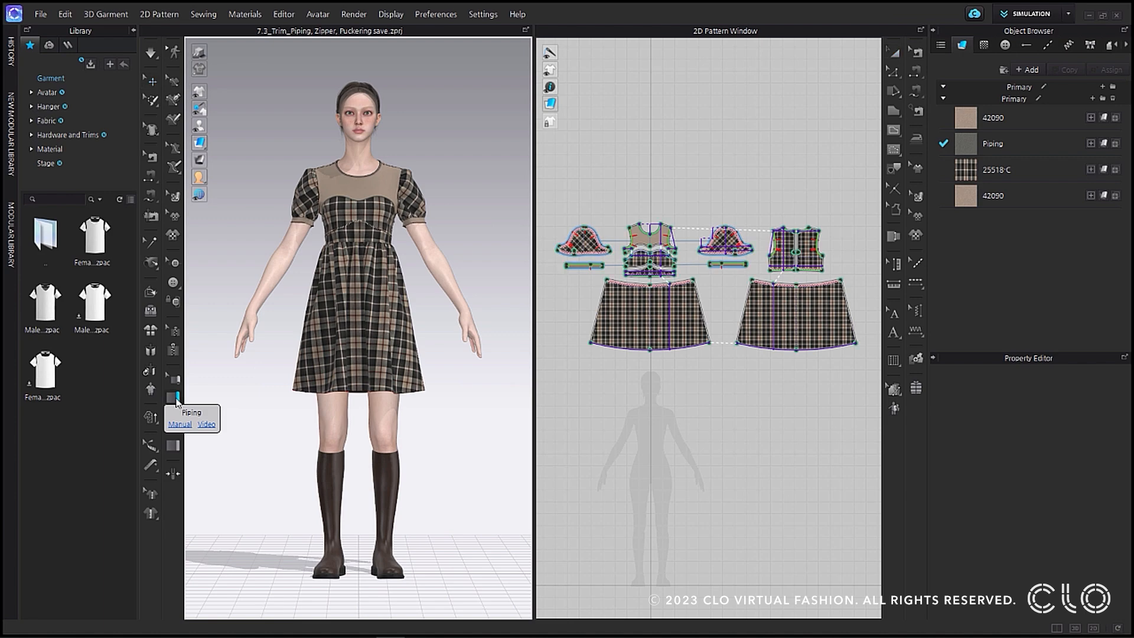
pyautogui.scroll(10, 396, 236)
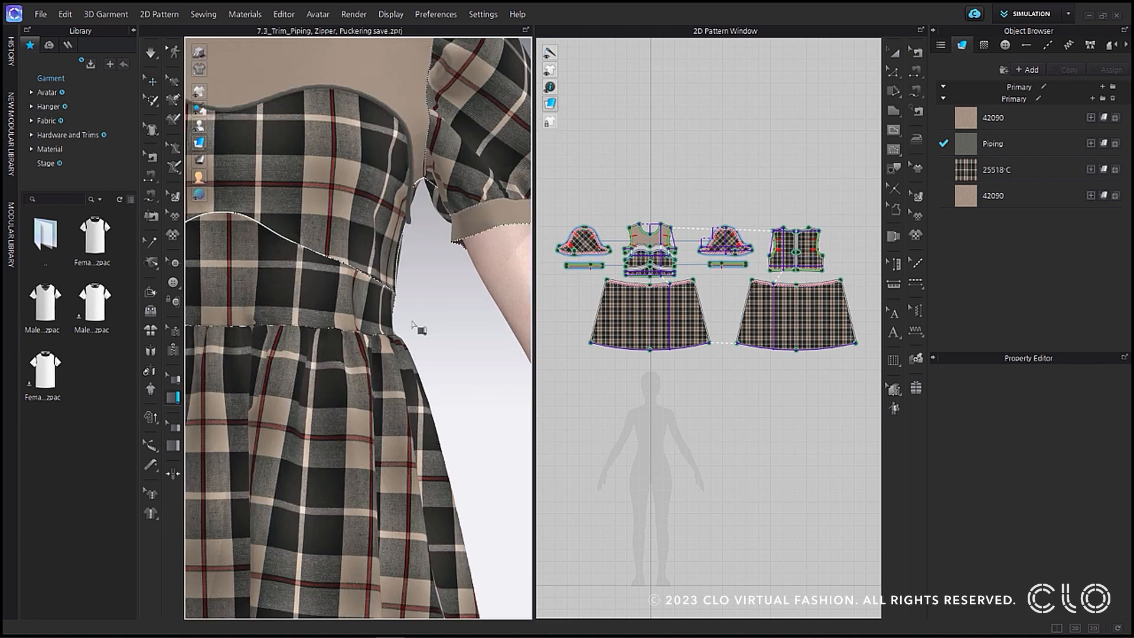
pyautogui.click(395, 311)
pyautogui.scroll(-6, 286, 305)
pyautogui.moveTo(265, 291); pyautogui.dragTo(319, 296, button='right')
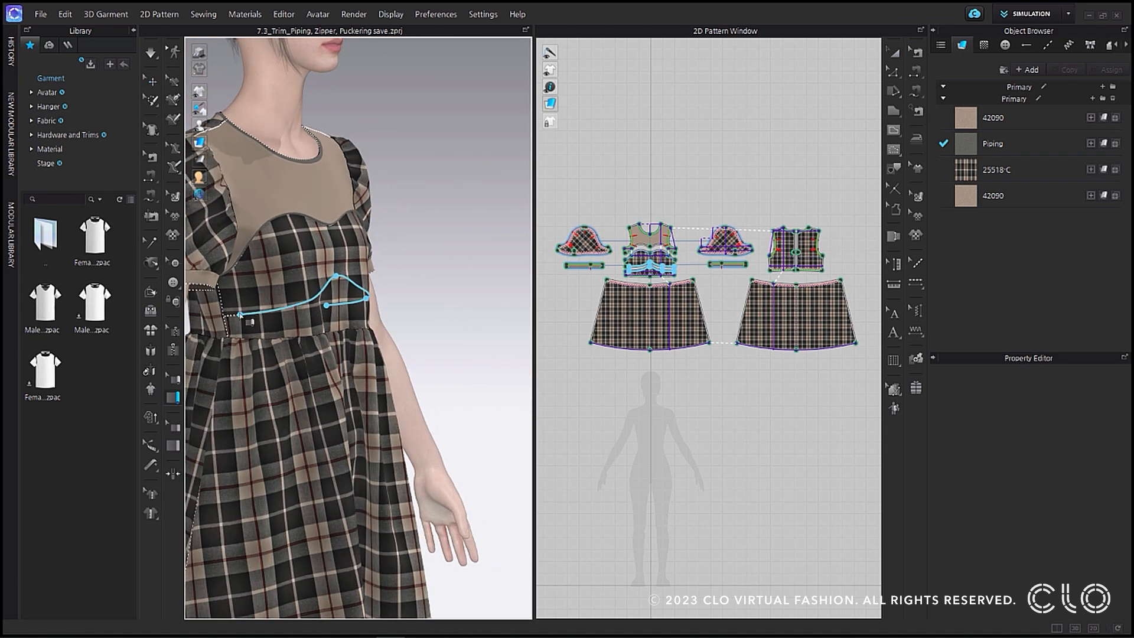
pyautogui.doubleClick(224, 319)
pyautogui.moveTo(398, 313); pyautogui.dragTo(309, 324, button='right')
pyautogui.click(156, 53)
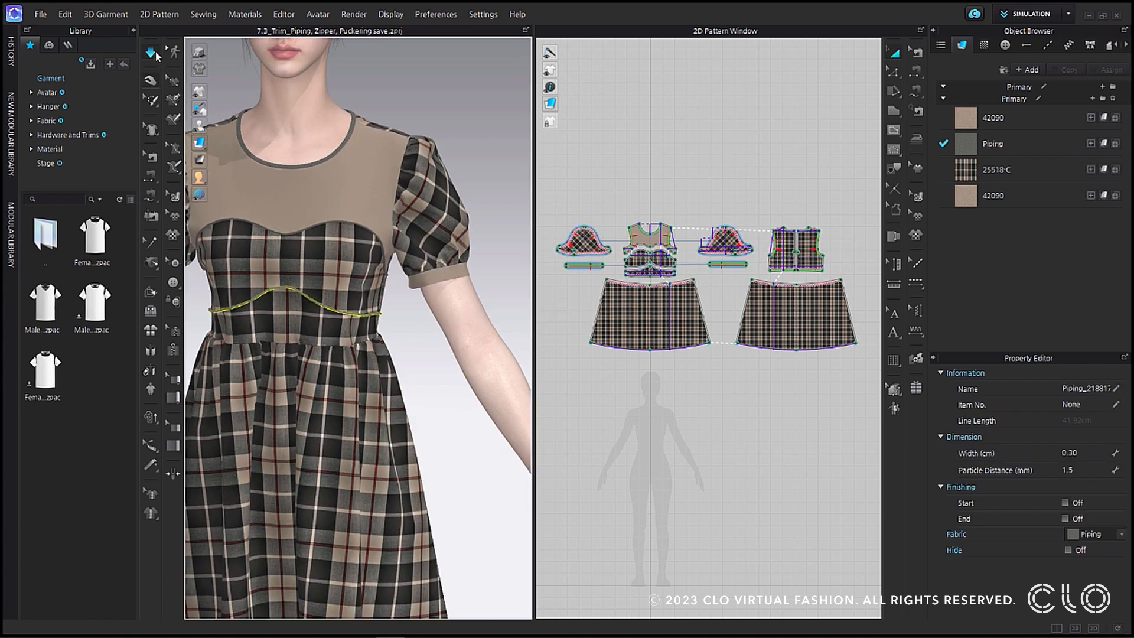
pyautogui.click(151, 54)
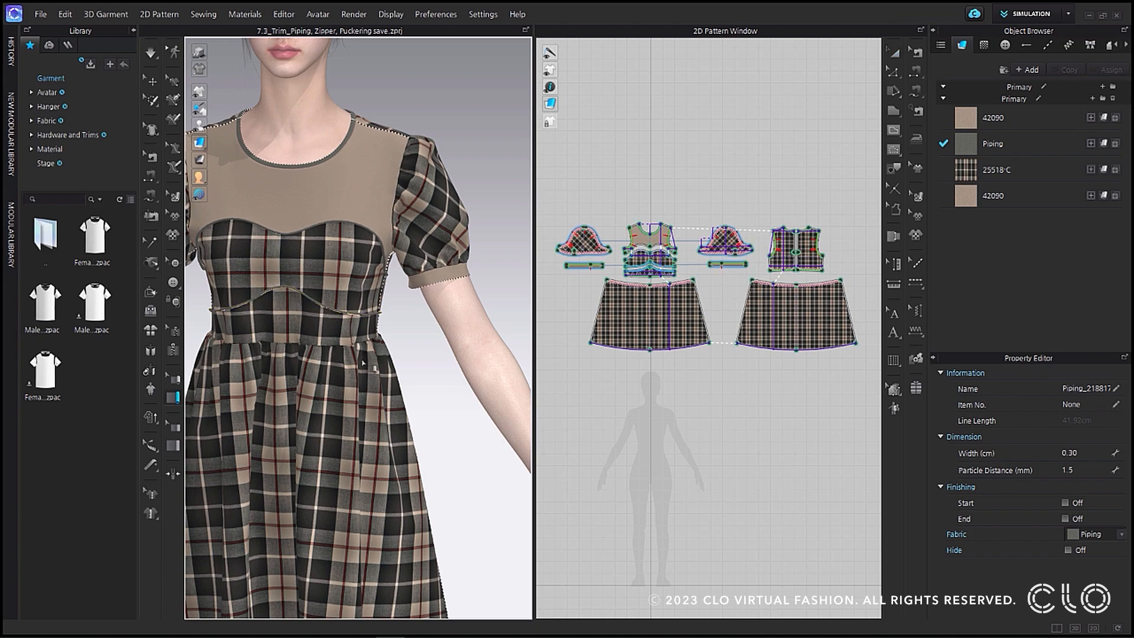
# Turn on the Start and End finishing of the under-bust piping and inspect its ends at the side of the dress.
pyautogui.scroll(5, 414, 325)
pyautogui.moveTo(458, 307); pyautogui.dragTo(505, 344, button='right')
pyautogui.moveTo(435, 350); pyautogui.dragTo(446, 438, button='right')
pyautogui.scroll(-10, 446, 438)
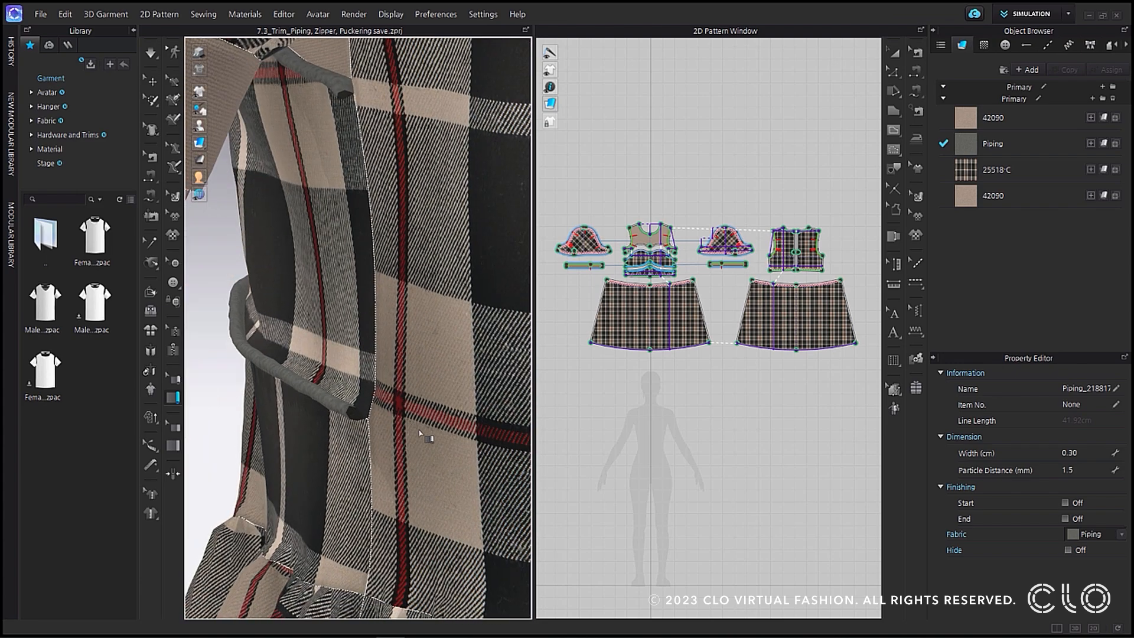
pyautogui.scroll(10, 363, 347)
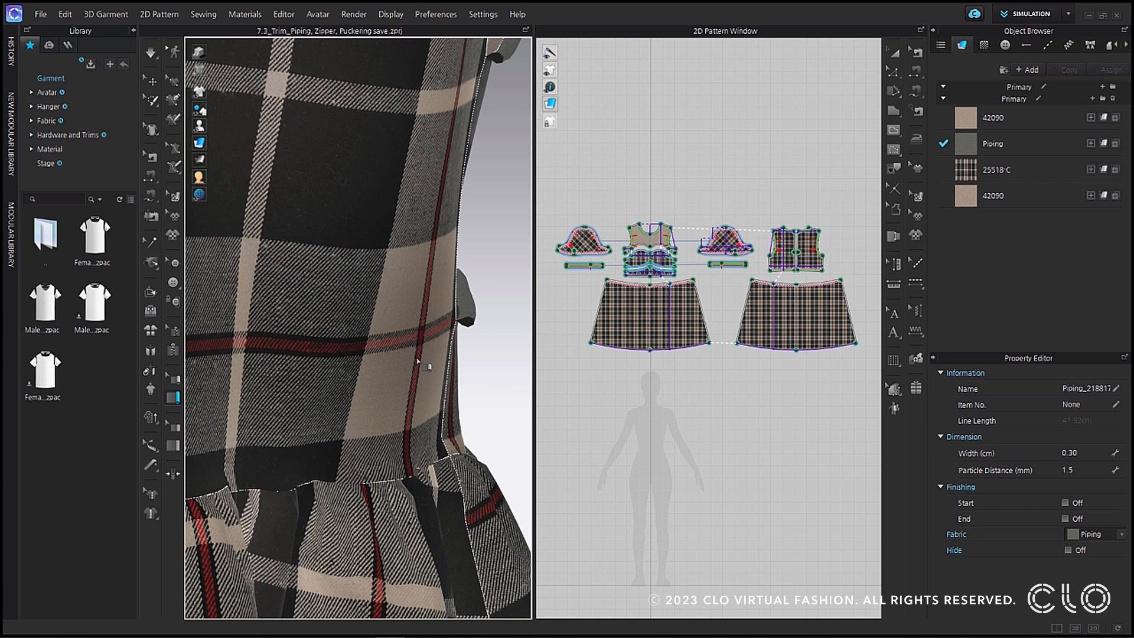
pyautogui.click(177, 381)
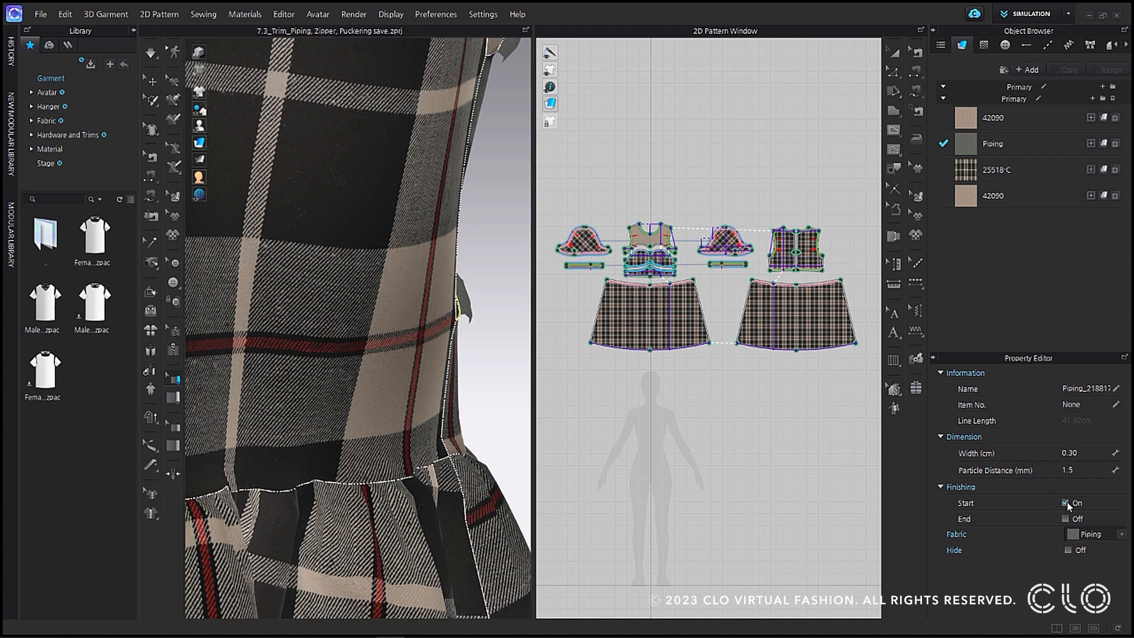
pyautogui.click(1065, 519)
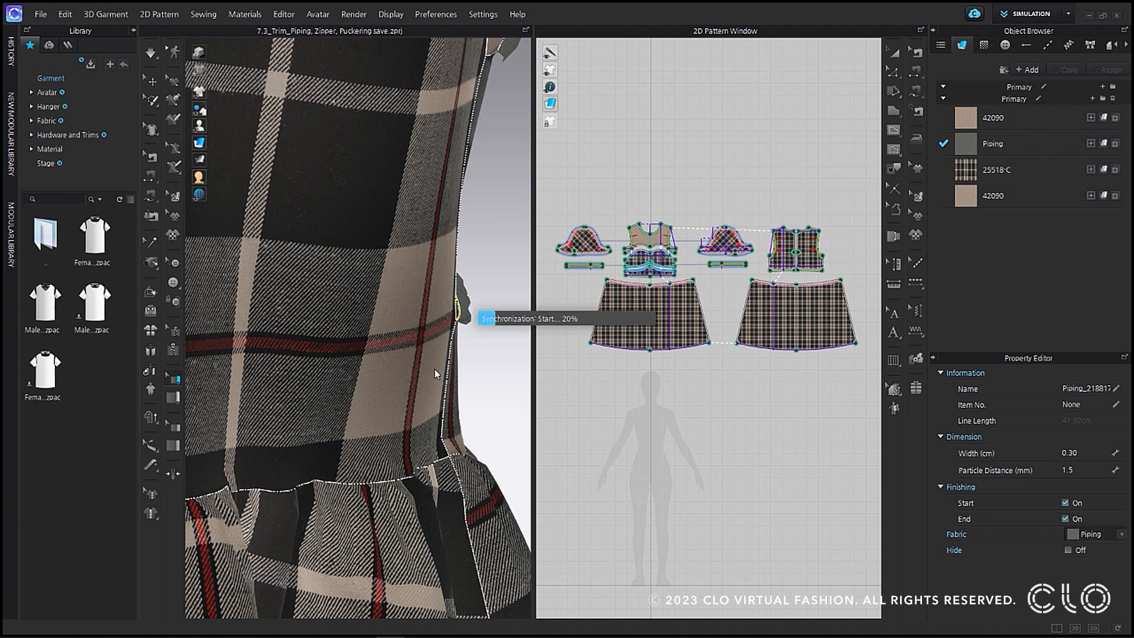
pyautogui.moveTo(446, 356); pyautogui.dragTo(467, 341, button='right')
pyautogui.scroll(-6, 467, 344)
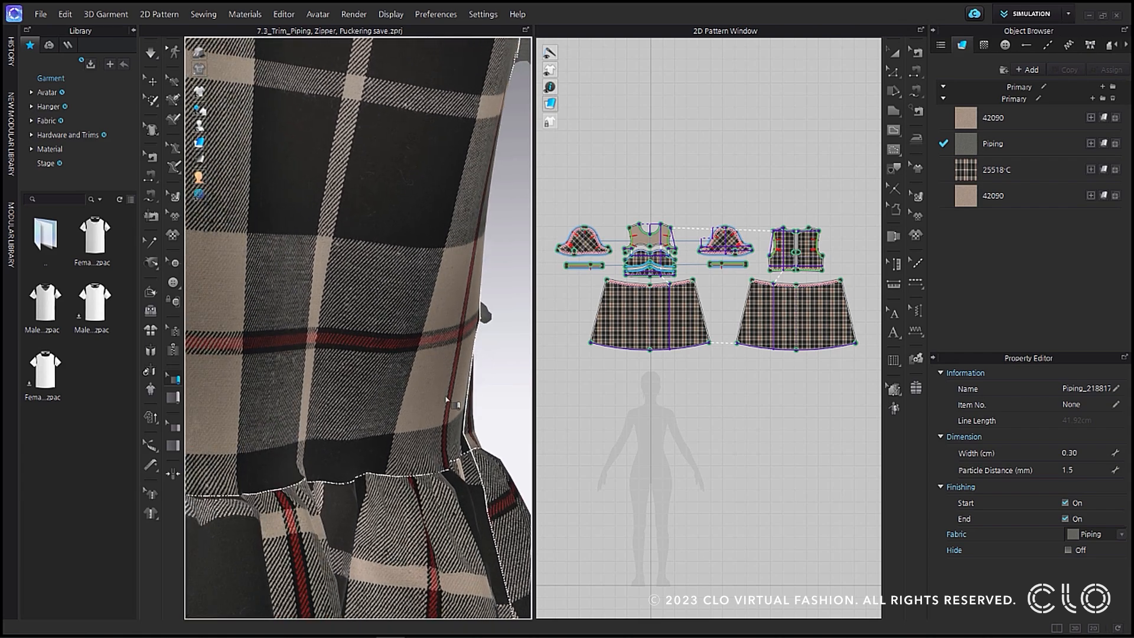
pyautogui.scroll(4, 367, 362)
pyautogui.moveTo(367, 362); pyautogui.dragTo(389, 369, button='right')
pyautogui.scroll(3, 386, 360)
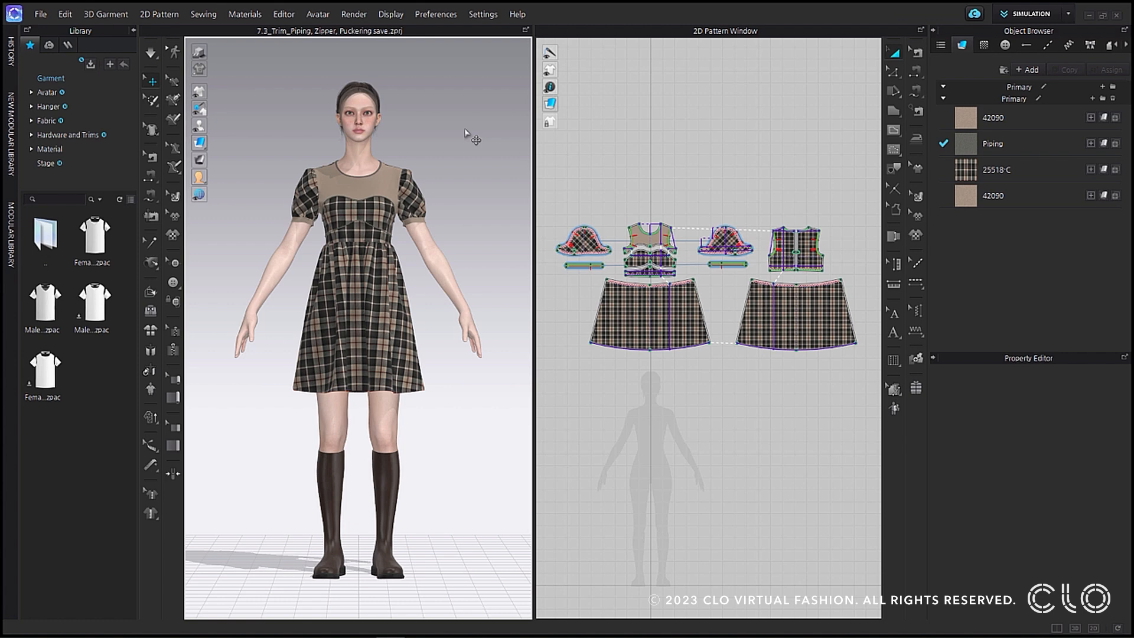
# Extend both sides of the dress's back zipper down to the end of the opening, about 19 cm long, and simulate the dress.
pyautogui.moveTo(480, 166); pyautogui.dragTo(260, 175, button='right')
pyautogui.scroll(8, 354, 201)
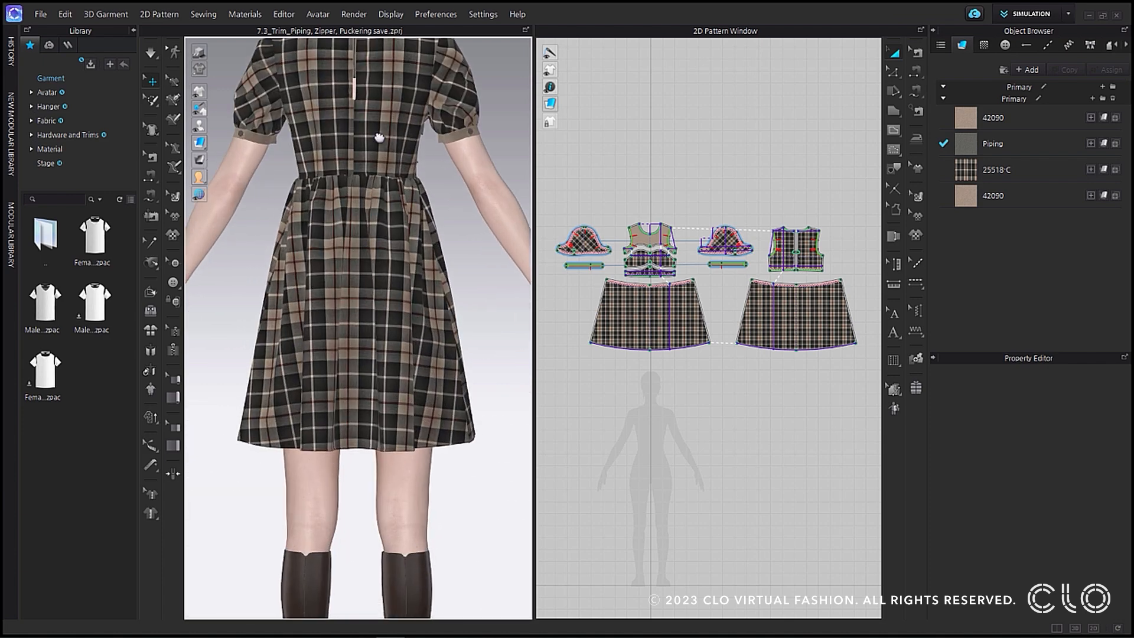
pyautogui.scroll(4, 322, 311)
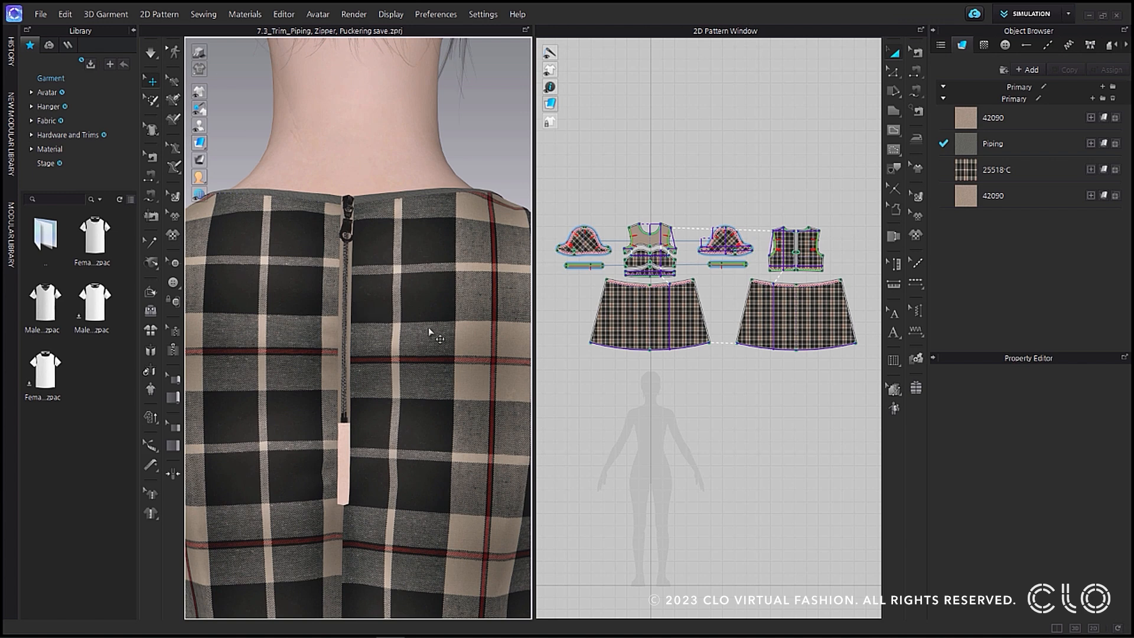
pyautogui.click(176, 332)
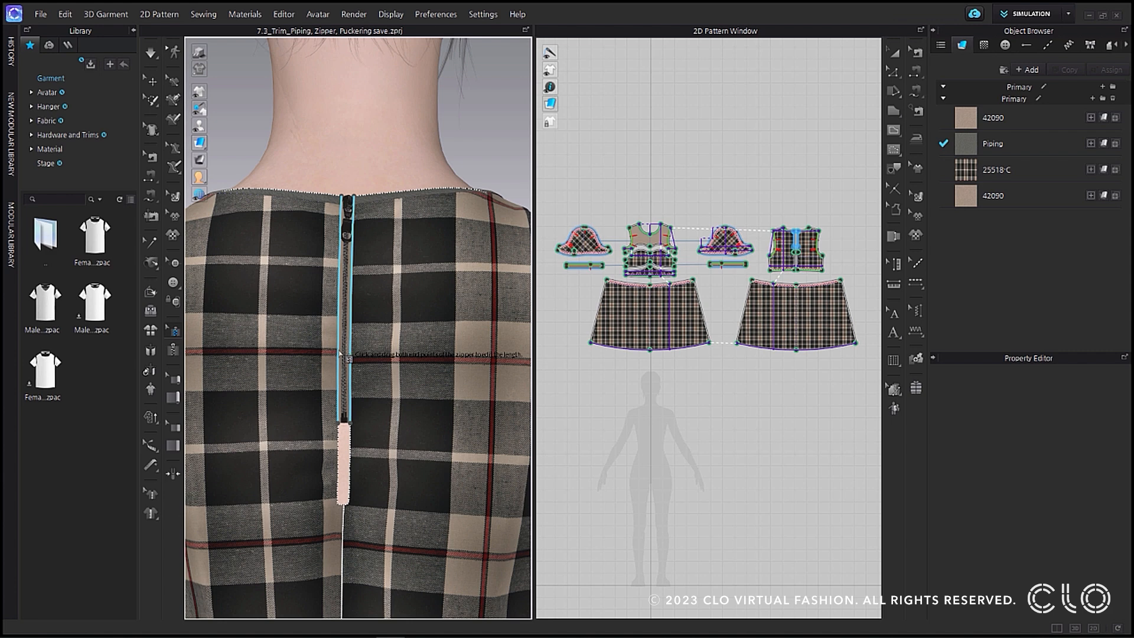
pyautogui.click(338, 424)
pyautogui.moveTo(339, 424); pyautogui.dragTo(335, 507)
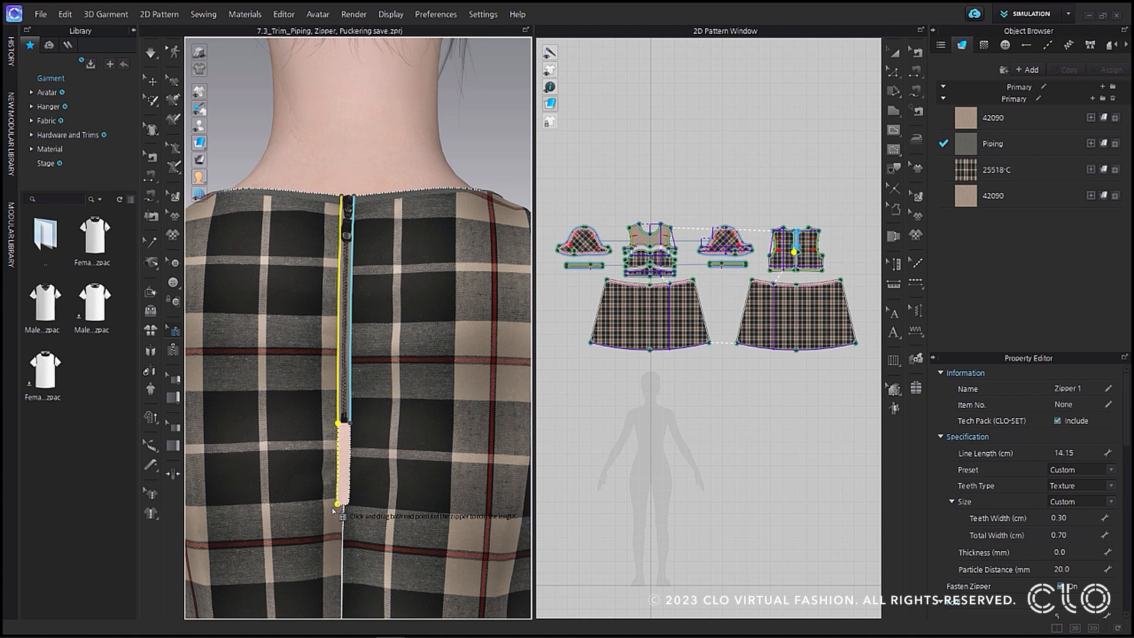
pyautogui.moveTo(332, 509); pyautogui.dragTo(334, 507)
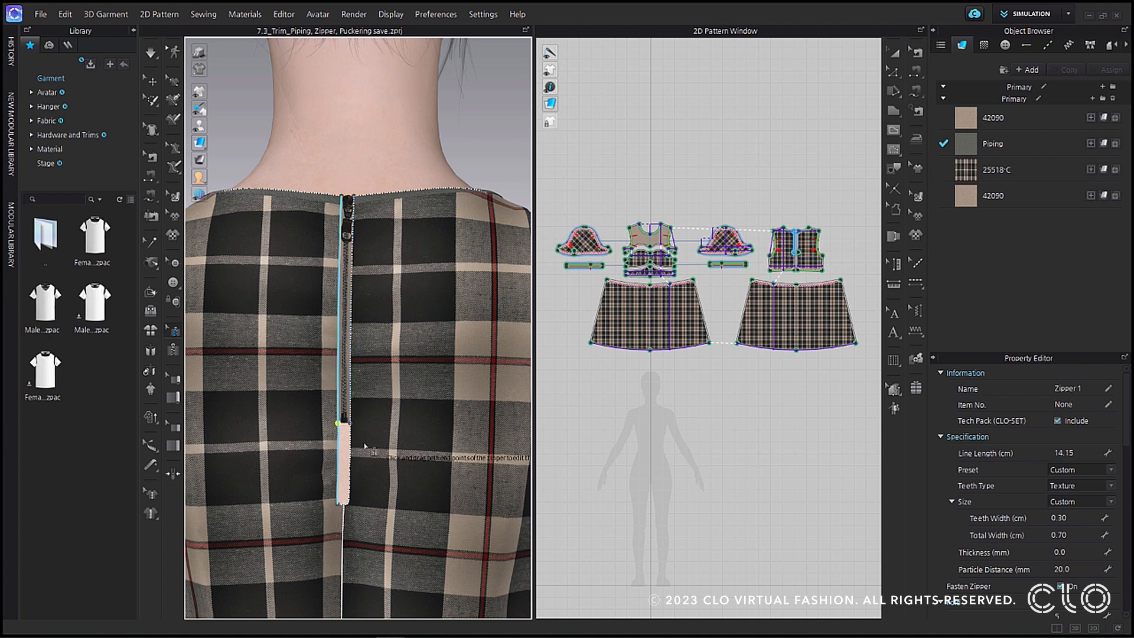
pyautogui.moveTo(351, 424); pyautogui.dragTo(347, 505)
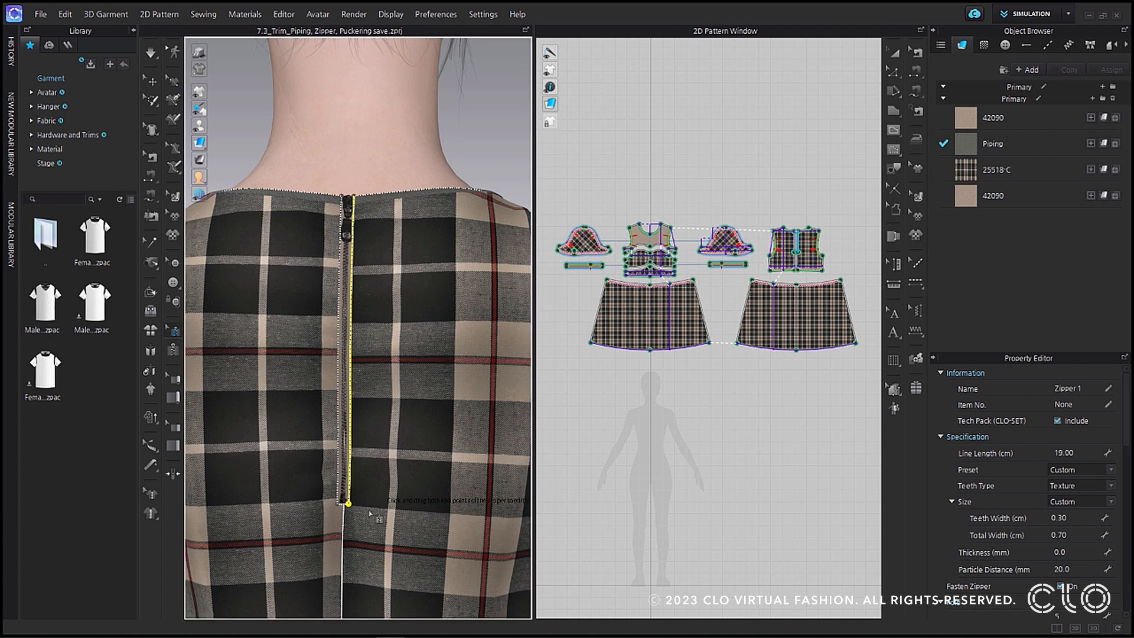
pyautogui.click(152, 53)
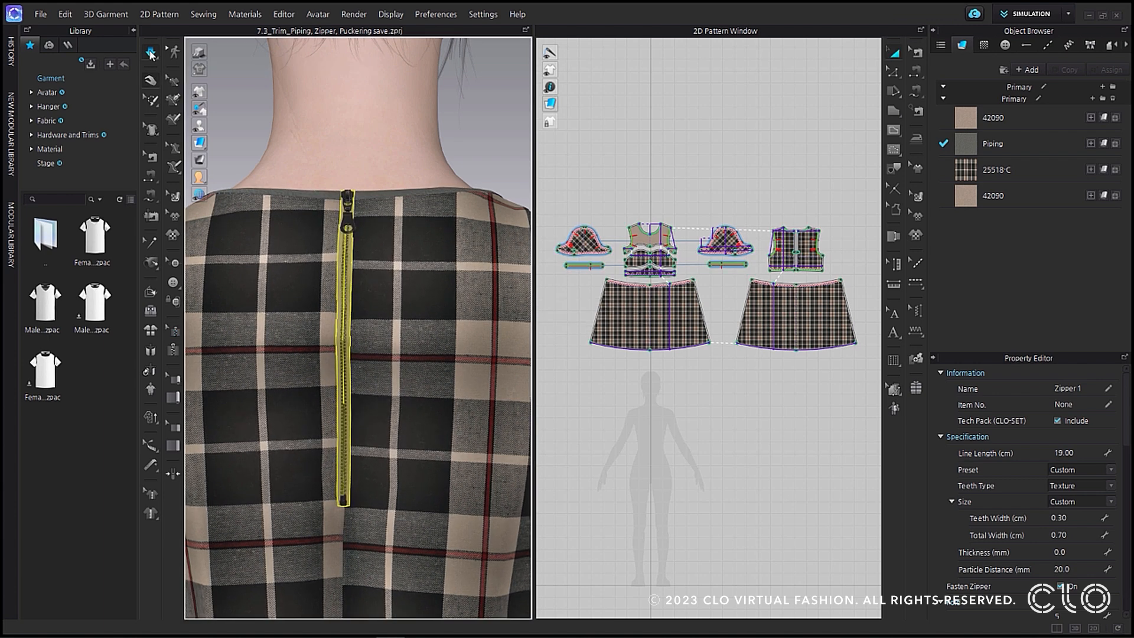
pyautogui.click(152, 81)
pyautogui.click(473, 138)
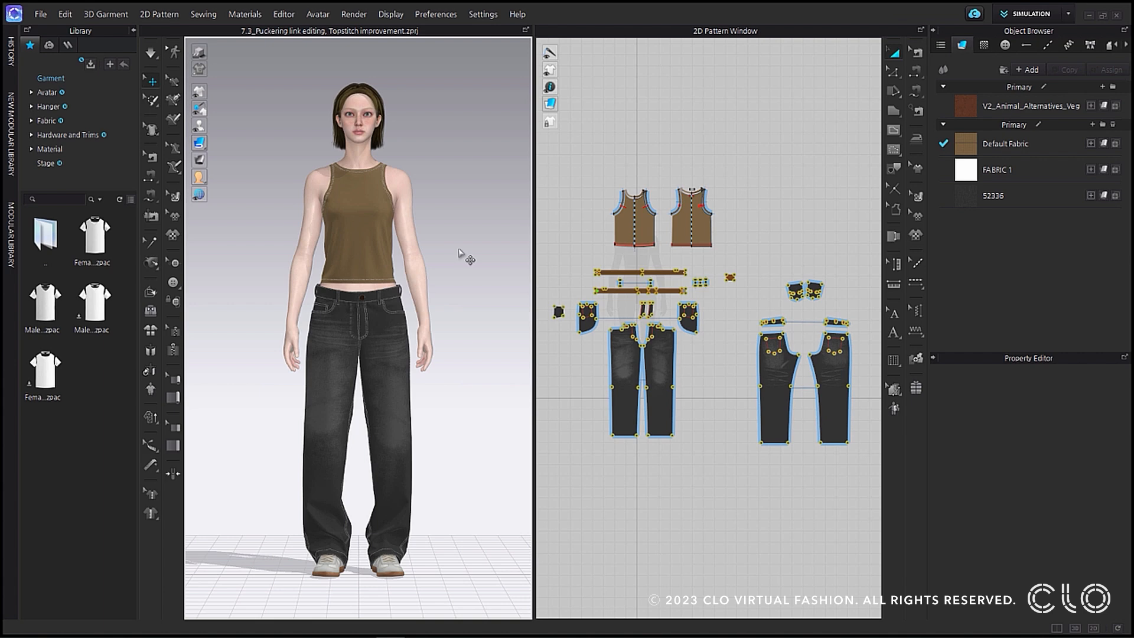
# Remove linked editing from the fly and crotch-curve puckering on one front jeans piece and delete that puckering.
pyautogui.scroll(10, 451, 268)
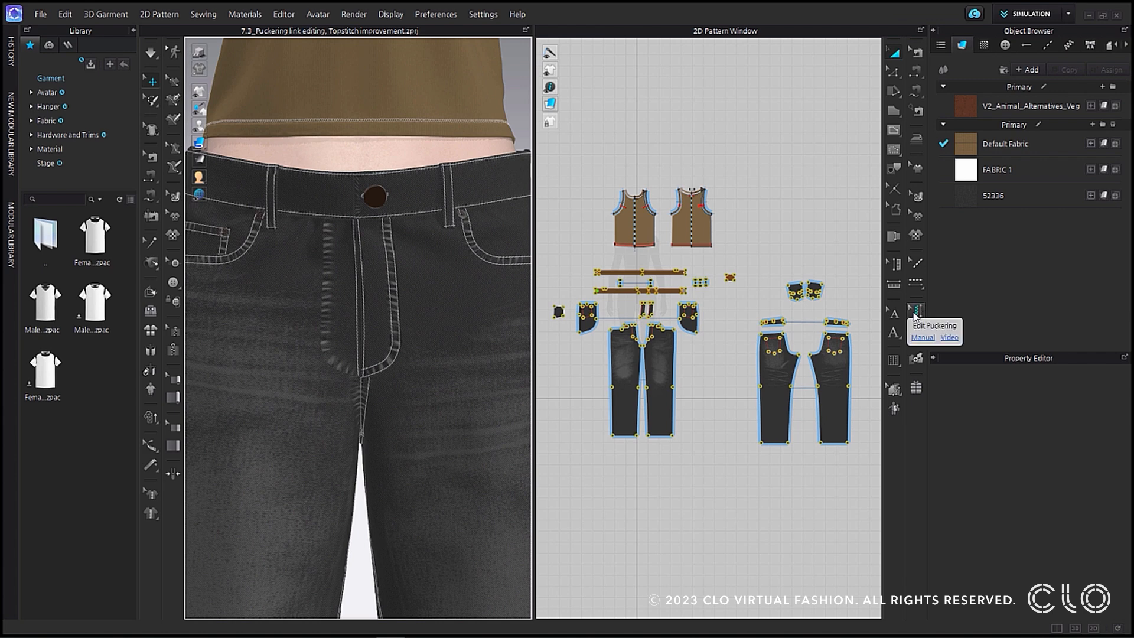
pyautogui.click(915, 312)
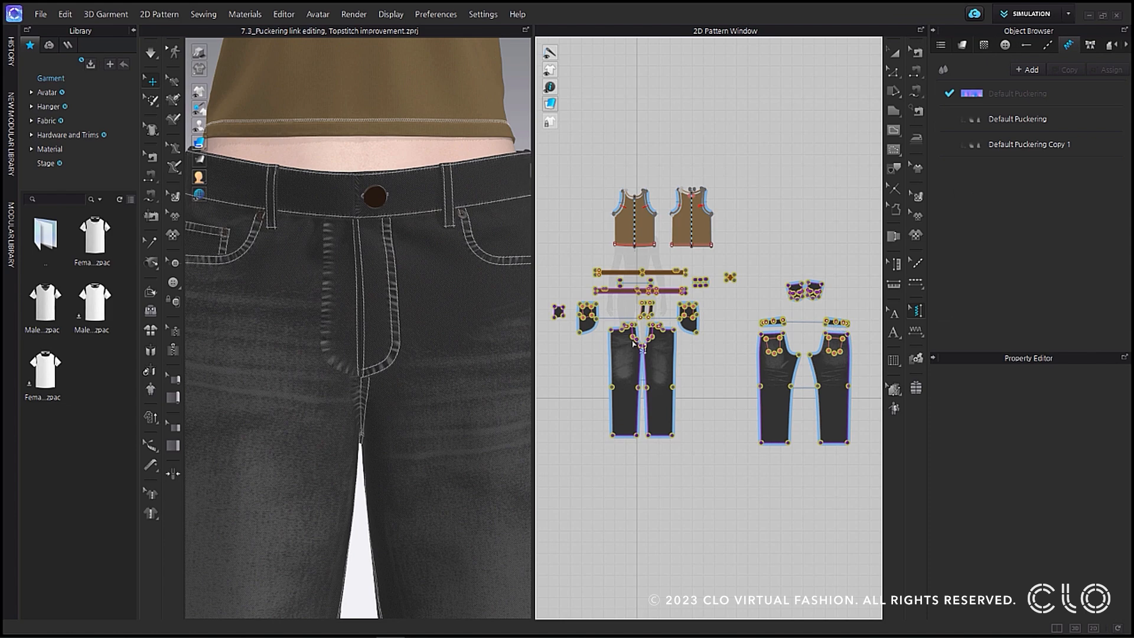
pyautogui.scroll(6, 644, 349)
pyautogui.click(656, 324)
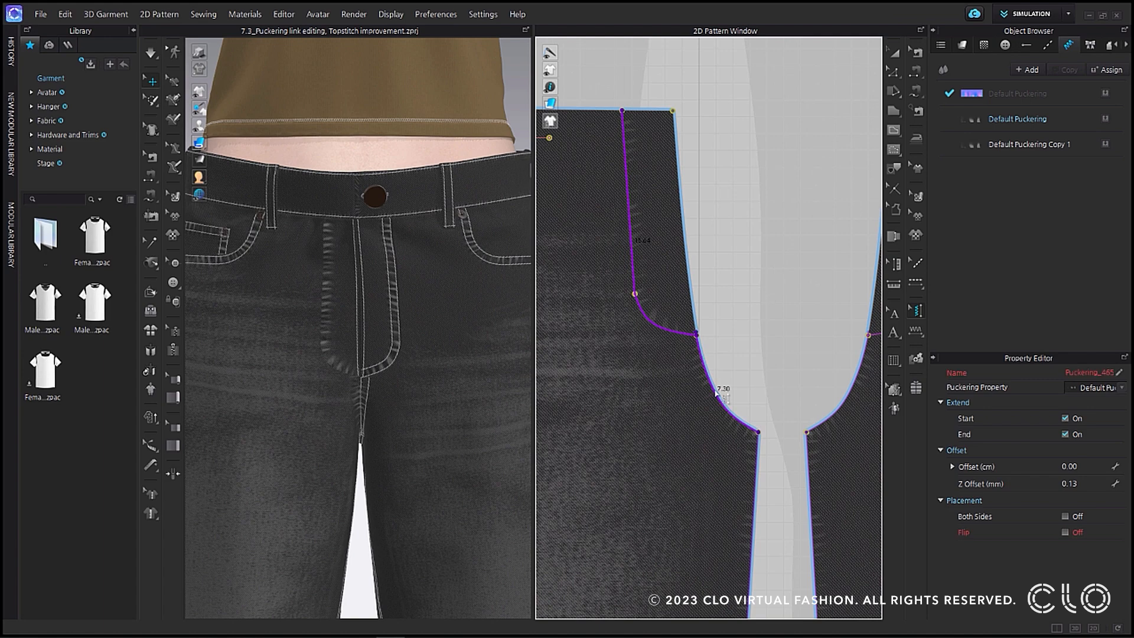
pyautogui.rightClick(717, 393)
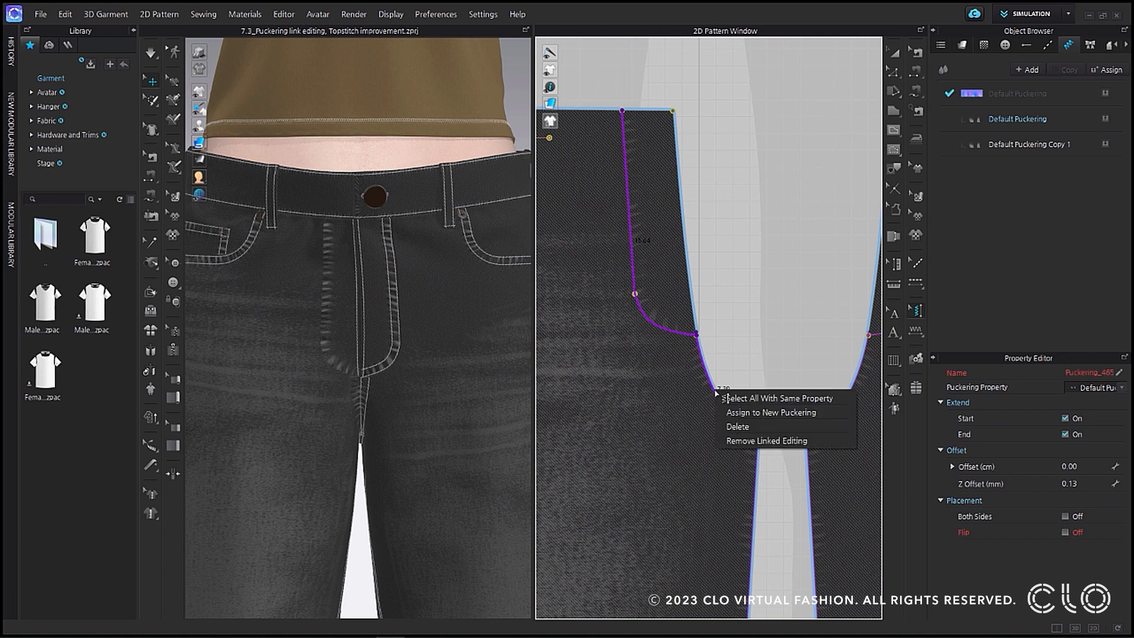
pyautogui.click(820, 441)
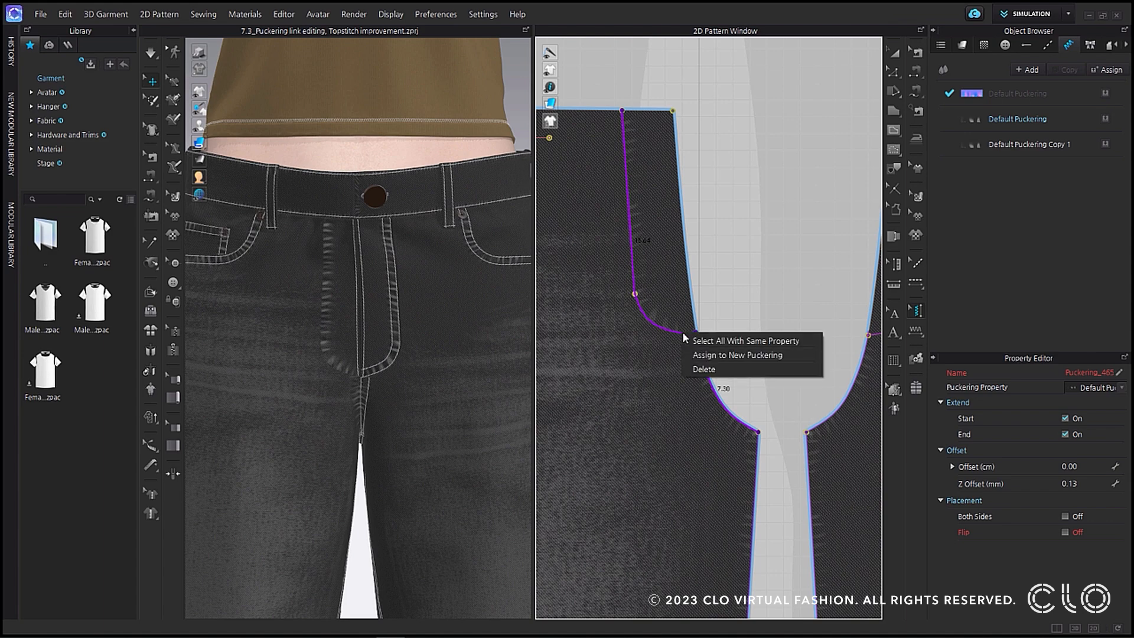
pyautogui.press('Delete')
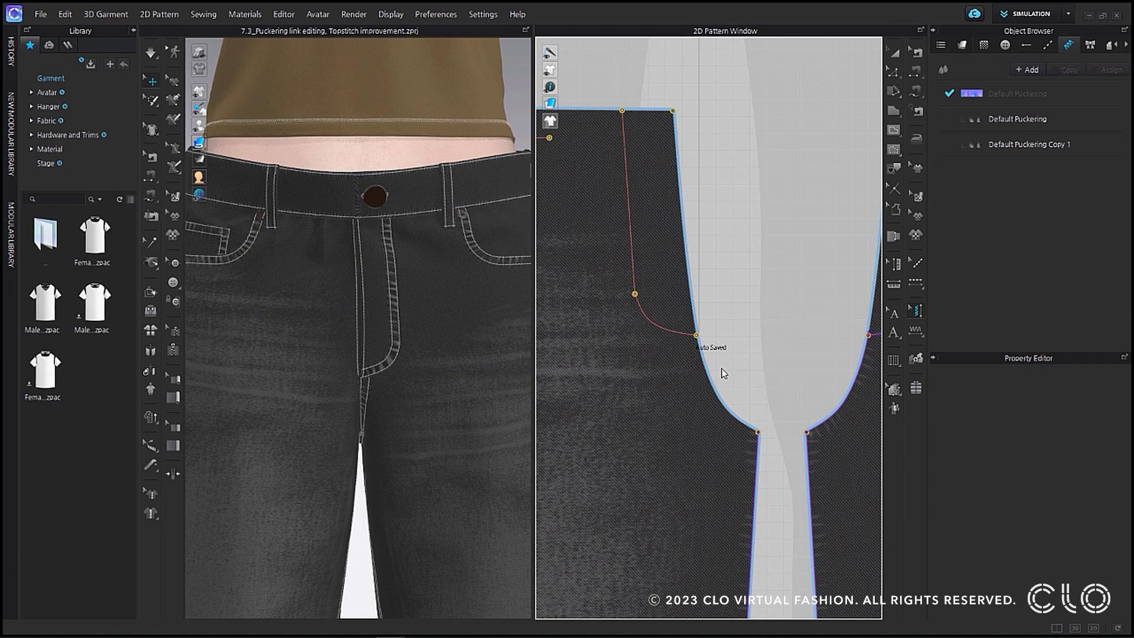
pyautogui.scroll(-6, 460, 396)
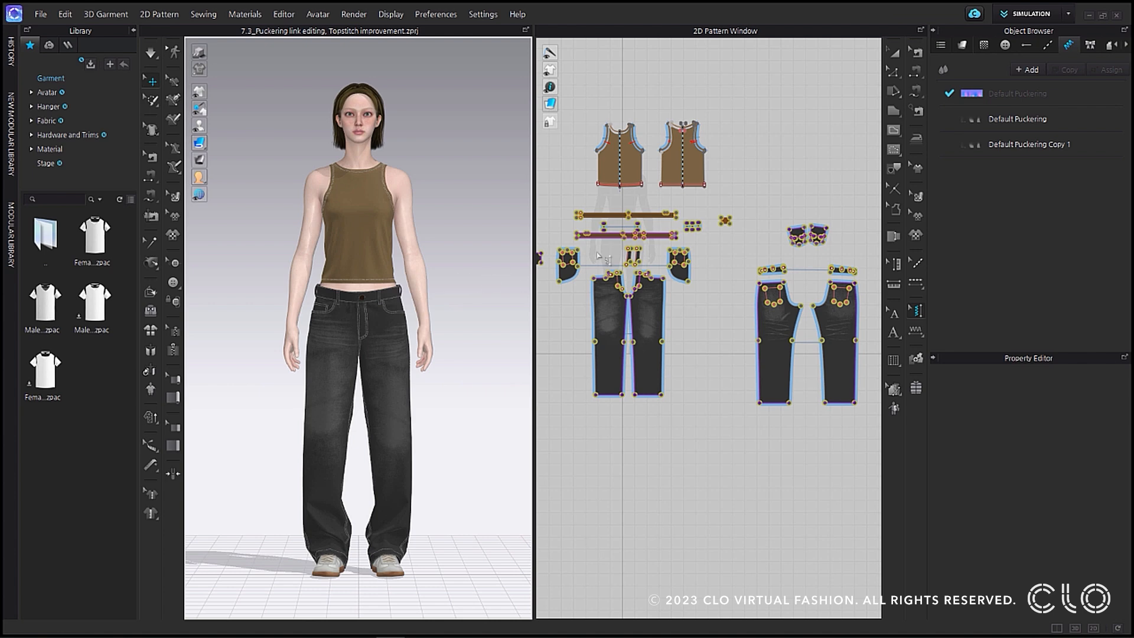
# Create a new puckering style, apply it to the hem of one front jeans piece and inspect that hem closely.
pyautogui.click(1029, 70)
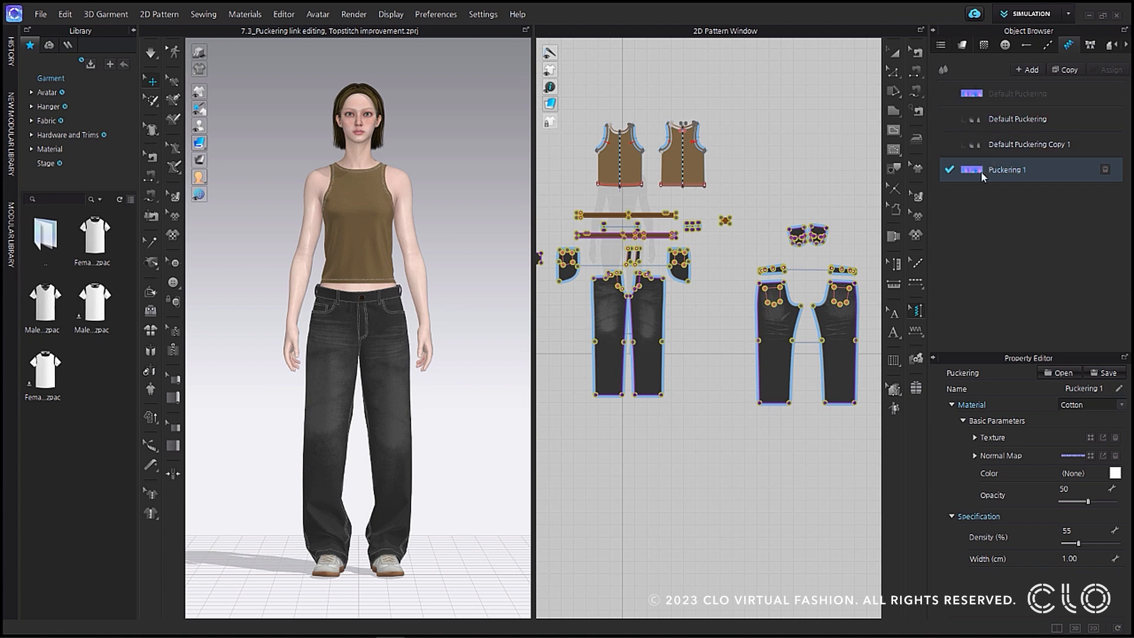
pyautogui.moveTo(980, 172); pyautogui.dragTo(651, 399)
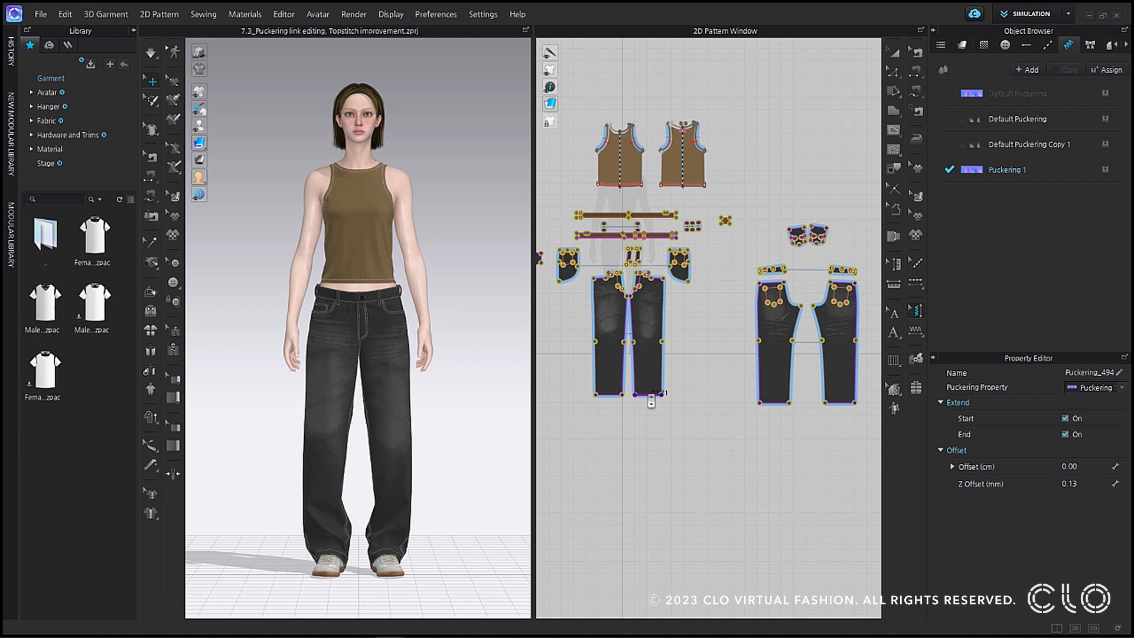
pyautogui.scroll(10, 651, 402)
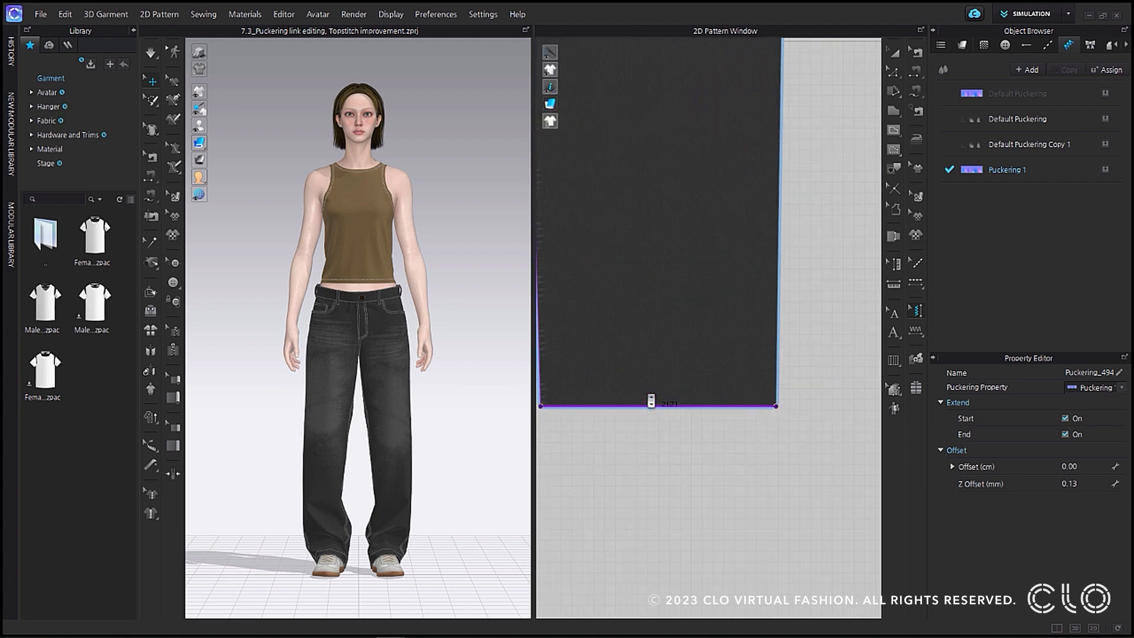
pyautogui.scroll(5, 374, 473)
pyautogui.moveTo(377, 448); pyautogui.dragTo(348, 275, button='middle')
pyautogui.scroll(5, 351, 283)
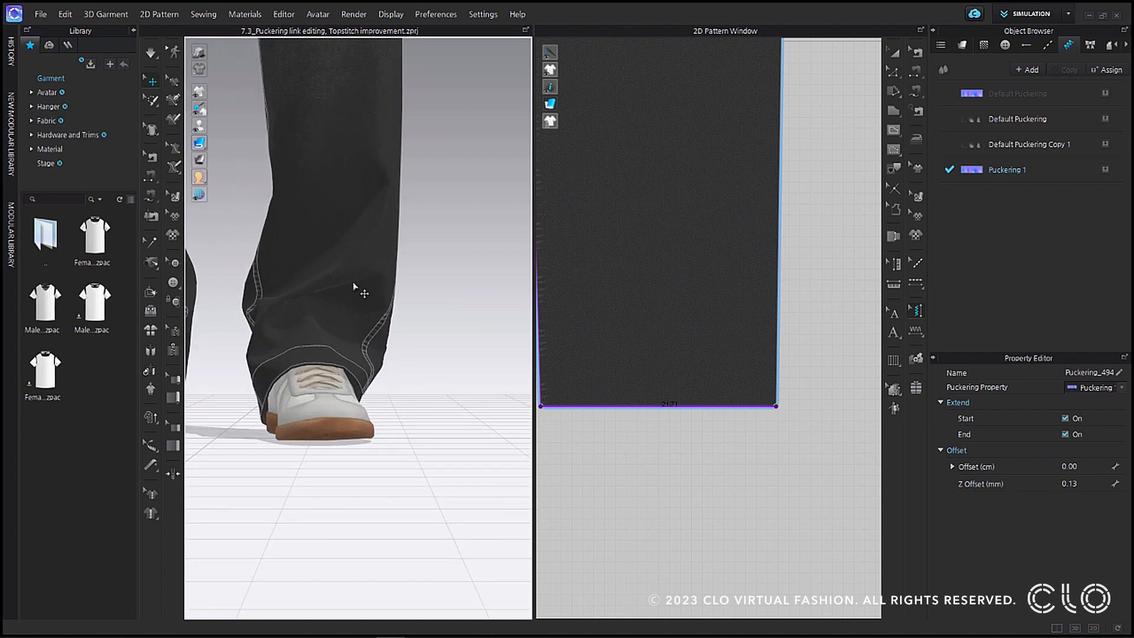
pyautogui.scroll(-10, 691, 350)
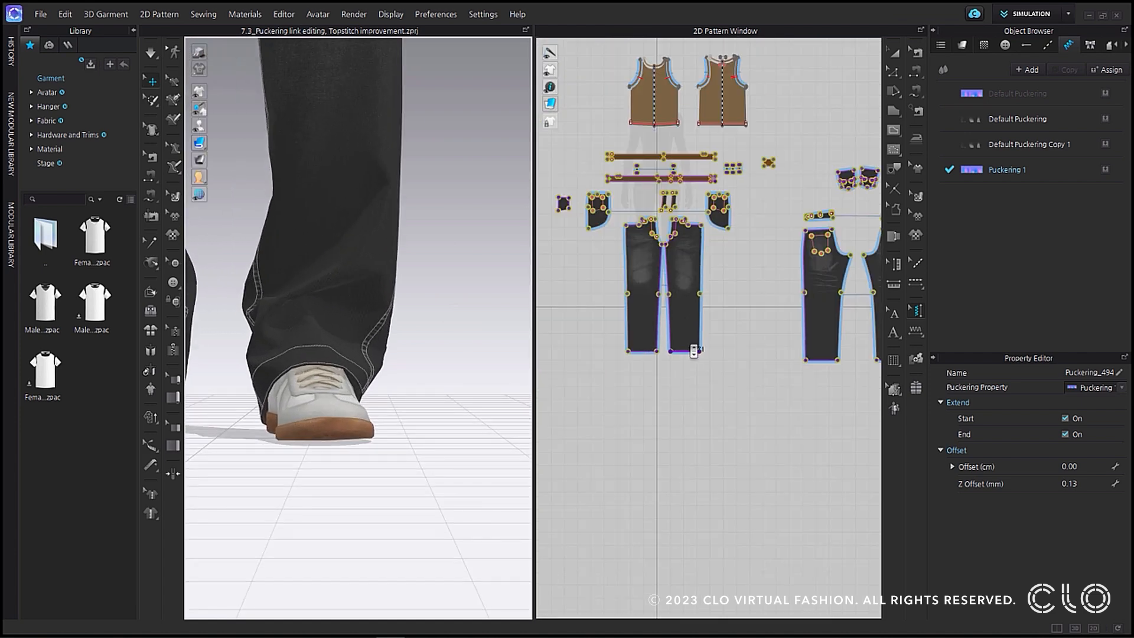
pyautogui.scroll(10, 691, 349)
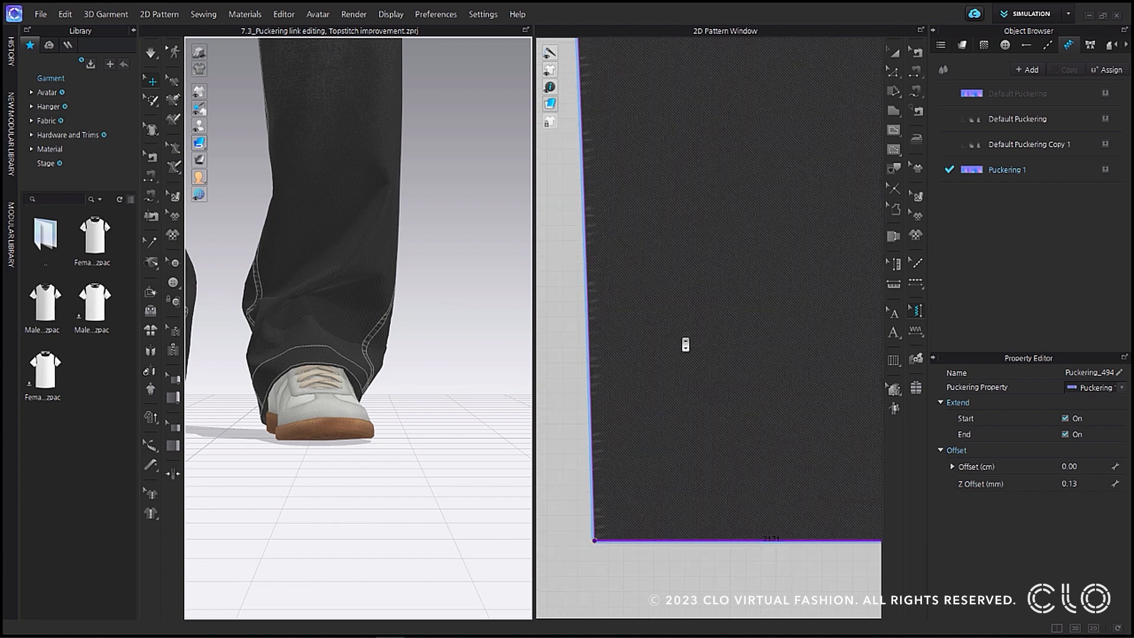
pyautogui.moveTo(686, 345); pyautogui.dragTo(638, 280, button='middle')
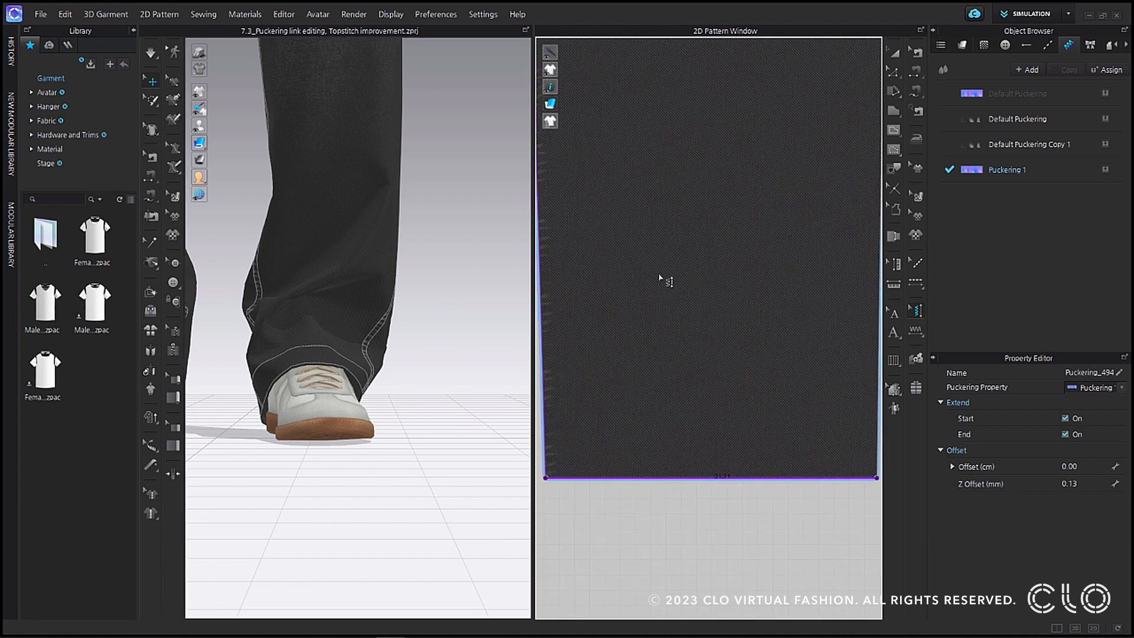
# Set the new puckering style to the Denim material with the library's Denim.png texture and a normal map intensity of 50.
pyautogui.click(1060, 172)
pyautogui.click(68, 135)
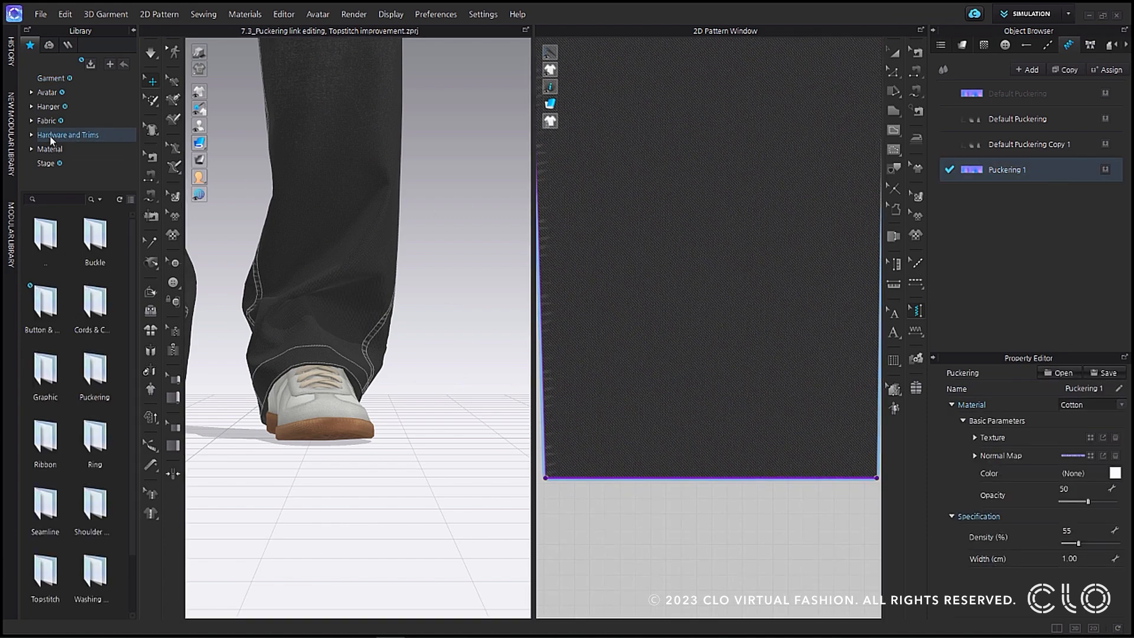
pyautogui.doubleClick(94, 310)
pyautogui.click(1096, 406)
pyautogui.click(1086, 426)
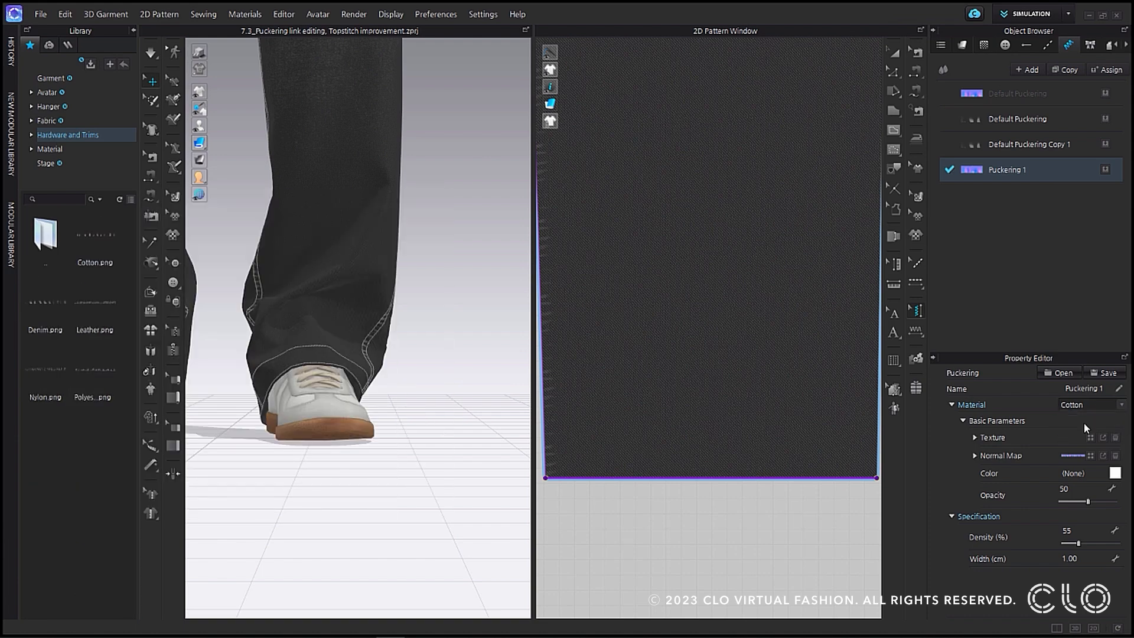
pyautogui.moveTo(54, 310); pyautogui.dragTo(1069, 437)
pyautogui.click(983, 456)
pyautogui.doubleClick(1062, 472)
pyautogui.write('50')
pyautogui.press('Return')
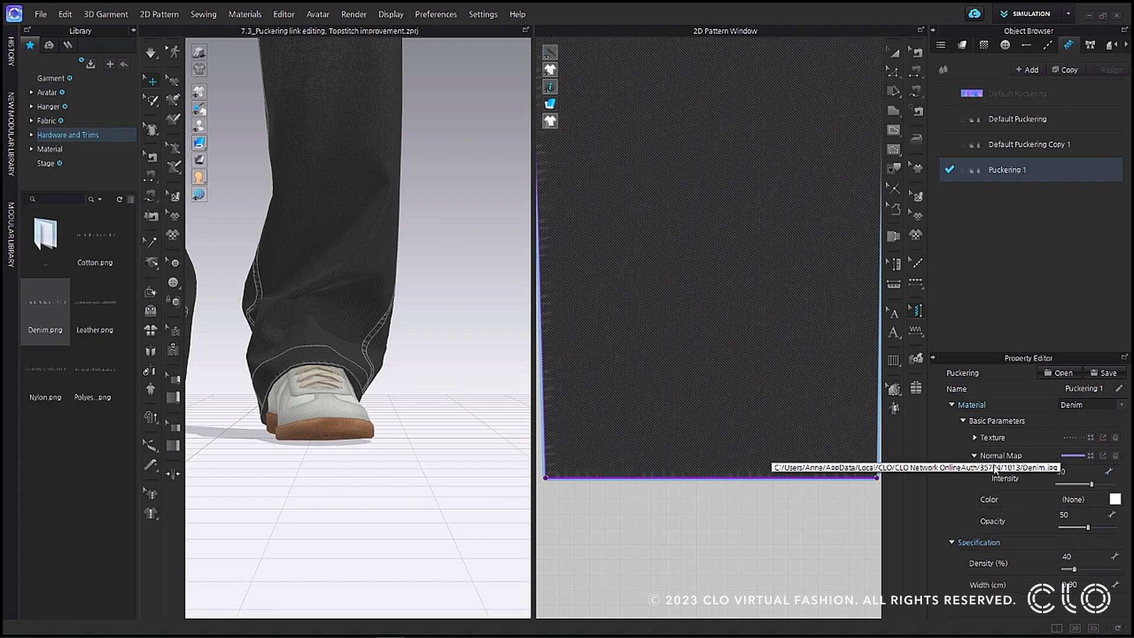
# Give the puckering a light grey color, 65 opacity, 50% density and a larger width, and inspect the jeans hem in 3D.
pyautogui.click(1116, 500)
pyautogui.click(329, 140)
pyautogui.click(490, 473)
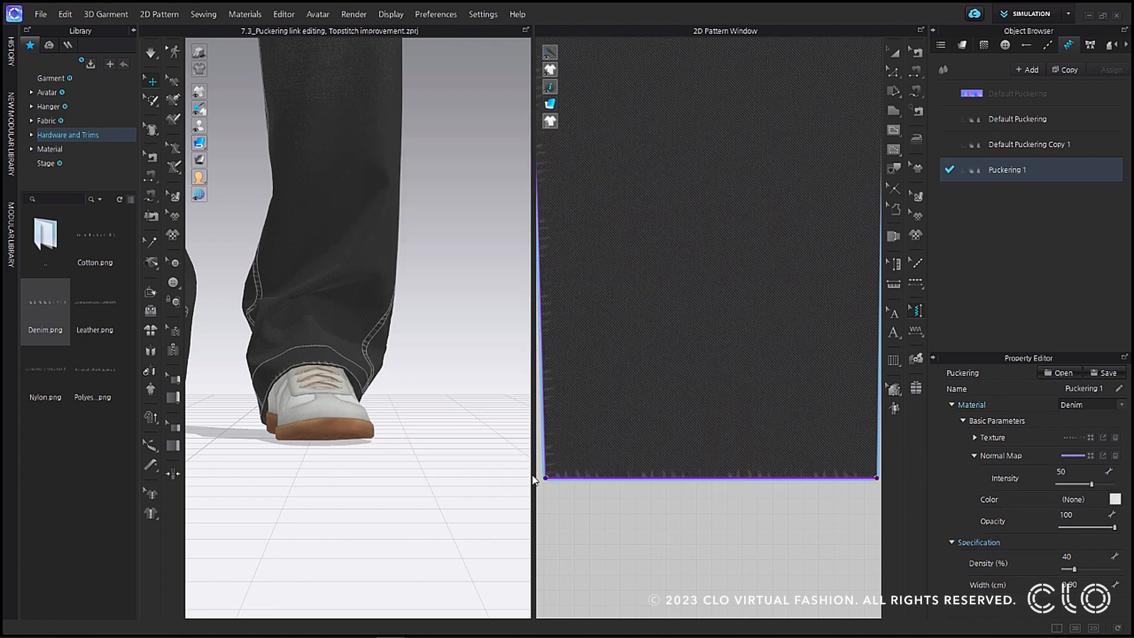
pyautogui.write('1')
pyautogui.press('Return')
pyautogui.click(1082, 558)
pyautogui.write('50')
pyautogui.press('Return')
pyautogui.moveTo(1116, 532); pyautogui.dragTo(1096, 528)
pyautogui.moveTo(508, 471); pyautogui.dragTo(339, 436, button='right')
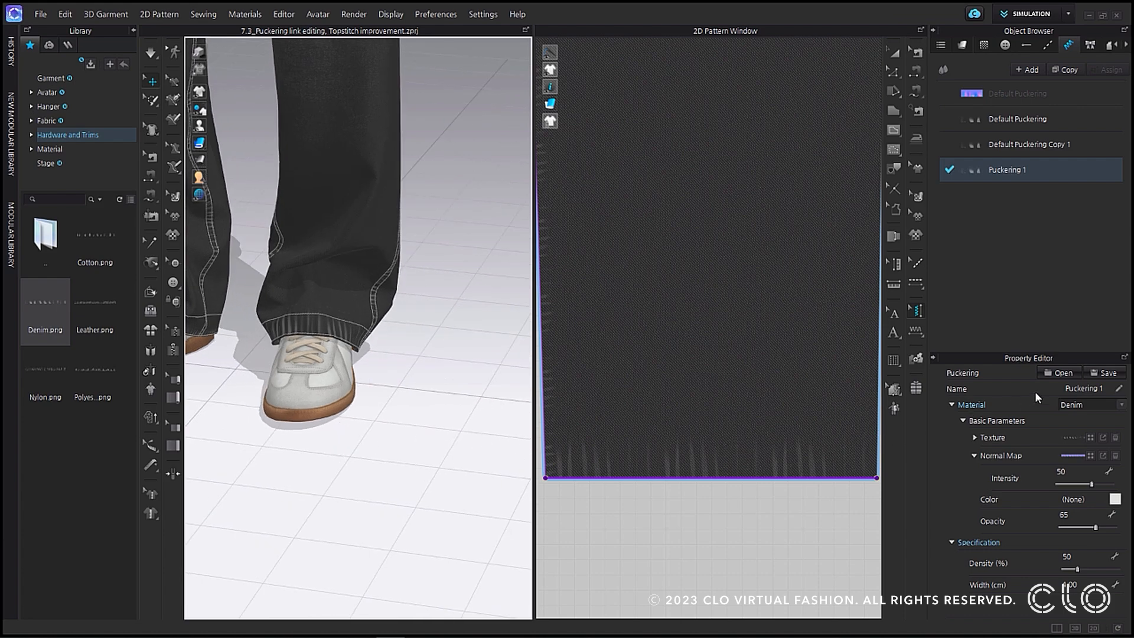
# Save the puckering style as the preset file "Puckering test" in the Puckering File folder.
pyautogui.click(1103, 373)
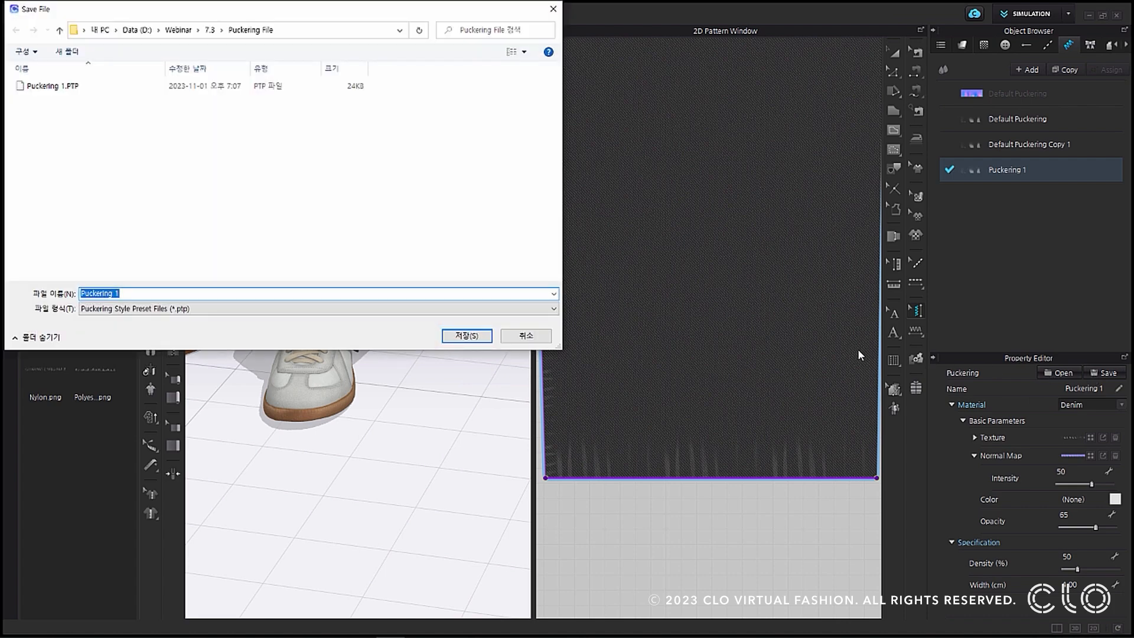
pyautogui.click(163, 292)
pyautogui.press('BackSpace')
pyautogui.write('test')
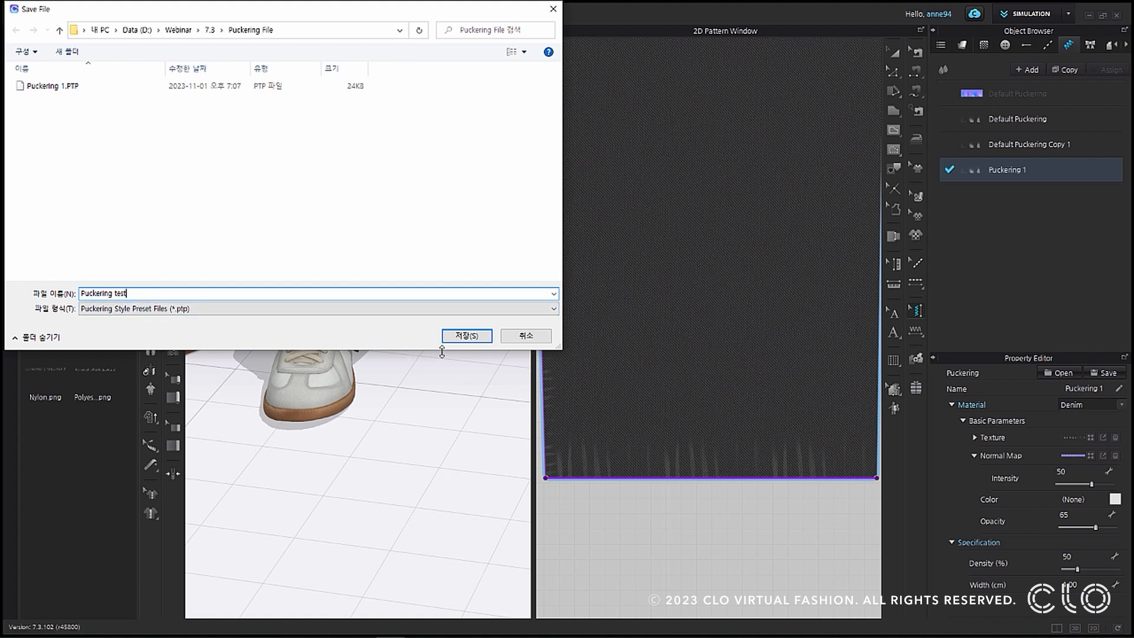
pyautogui.click(467, 336)
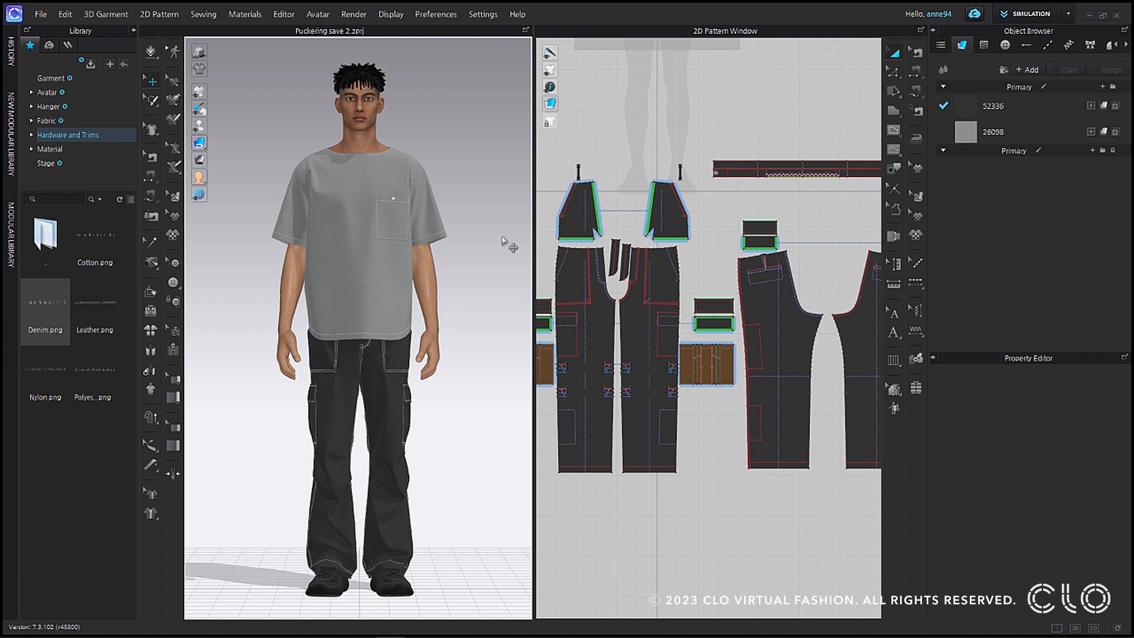
# Add a new puckering style to the cargo pants project and load the preset Puckering test.PTP into it.
pyautogui.click(1069, 45)
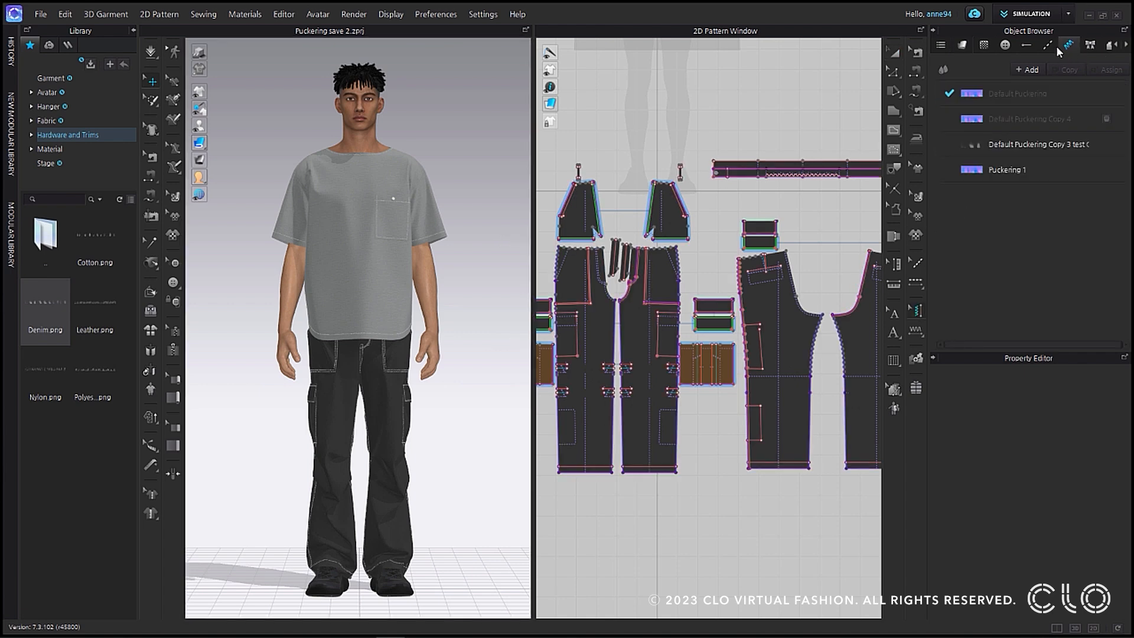
pyautogui.click(1031, 70)
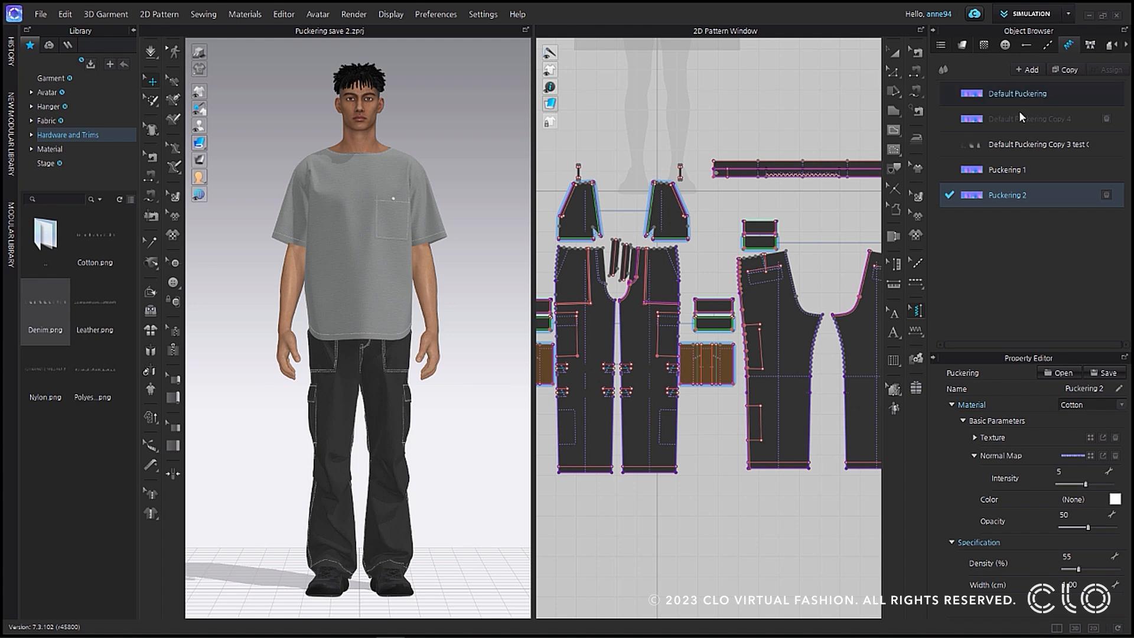
pyautogui.click(1073, 371)
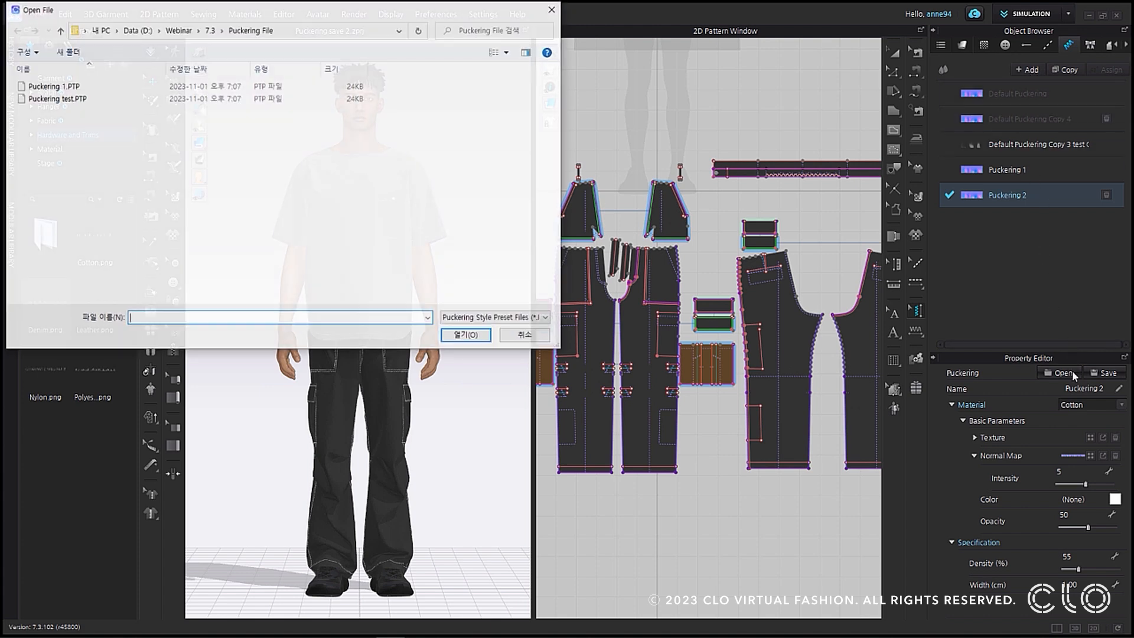
pyautogui.click(95, 99)
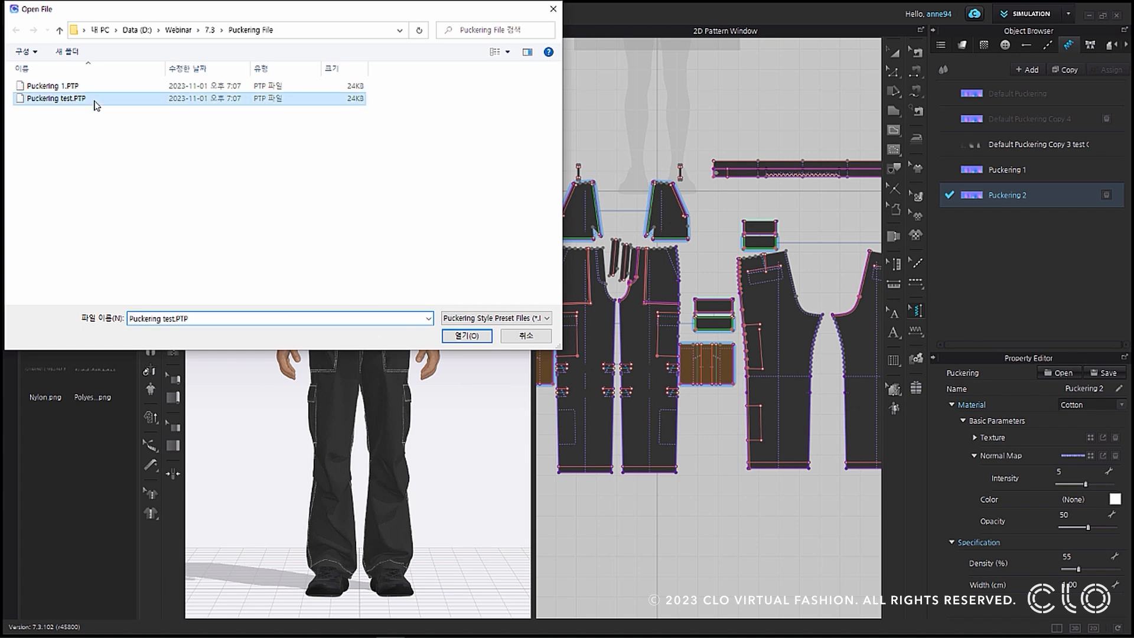
pyautogui.click(459, 335)
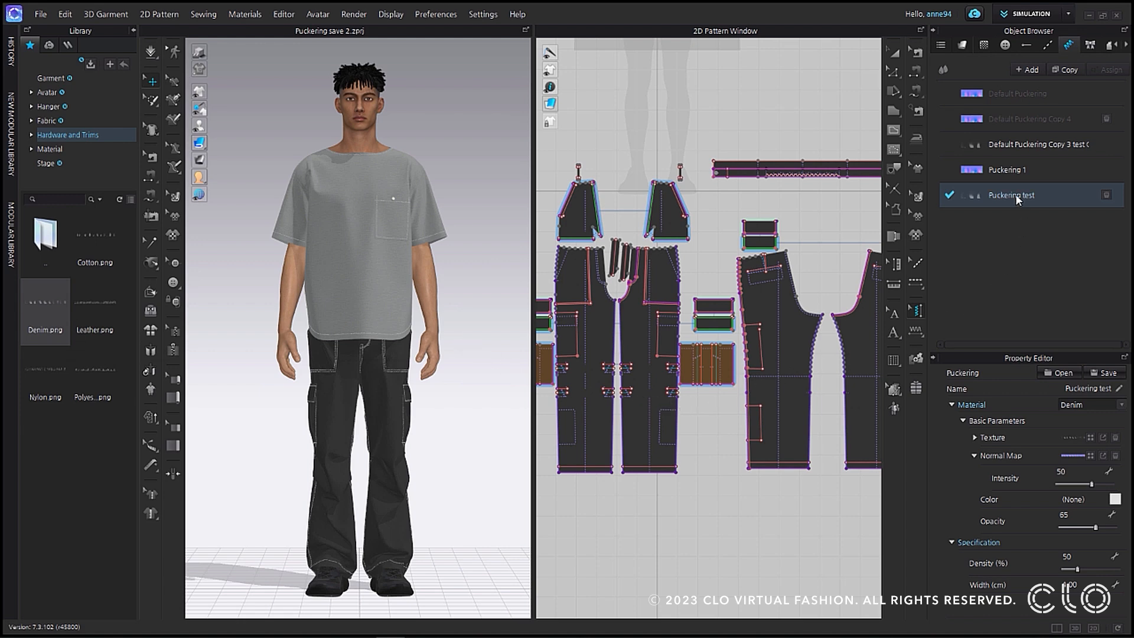
# Apply the loaded puckering to the hem of one front cargo pants piece and inspect it on the avatar.
pyautogui.click(647, 472)
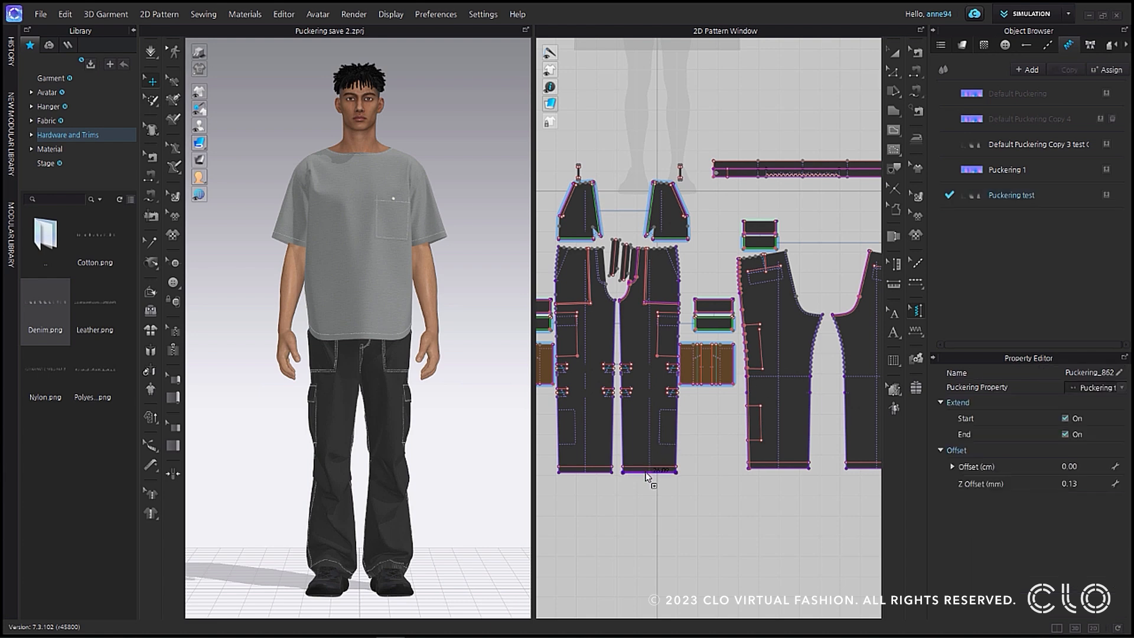
pyautogui.scroll(8, 438, 532)
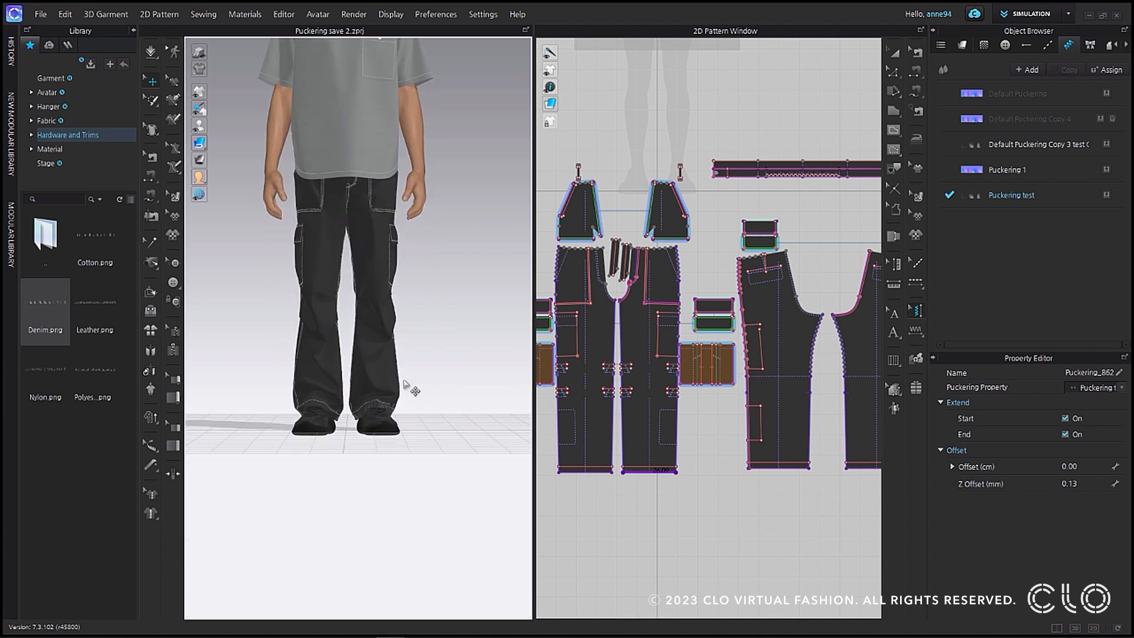
pyautogui.moveTo(418, 473); pyautogui.dragTo(374, 477, button='right')
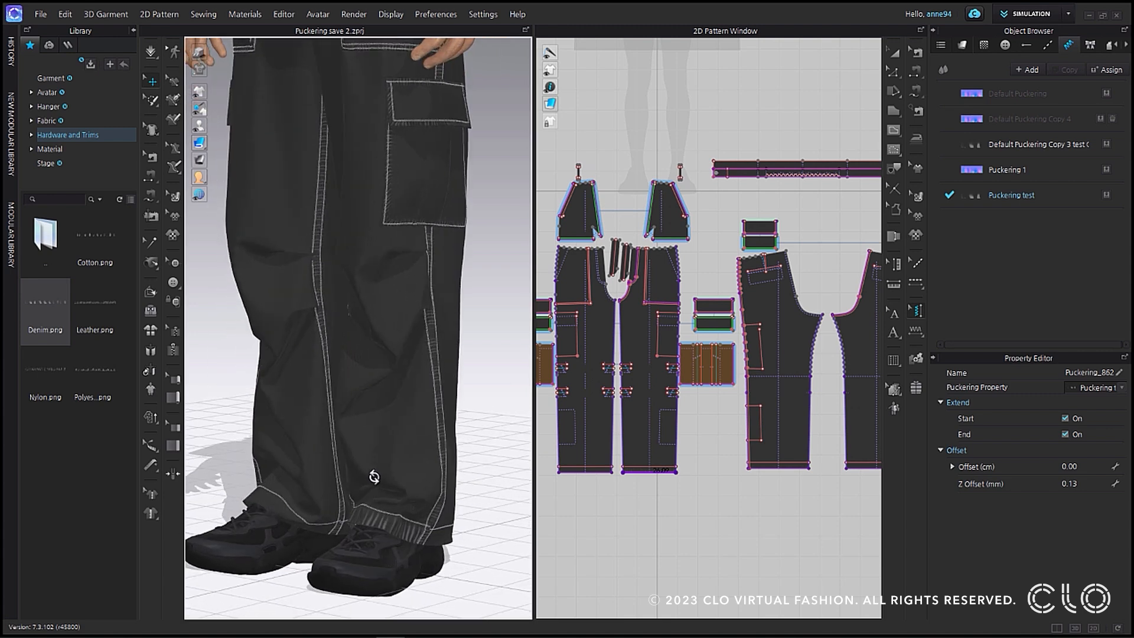
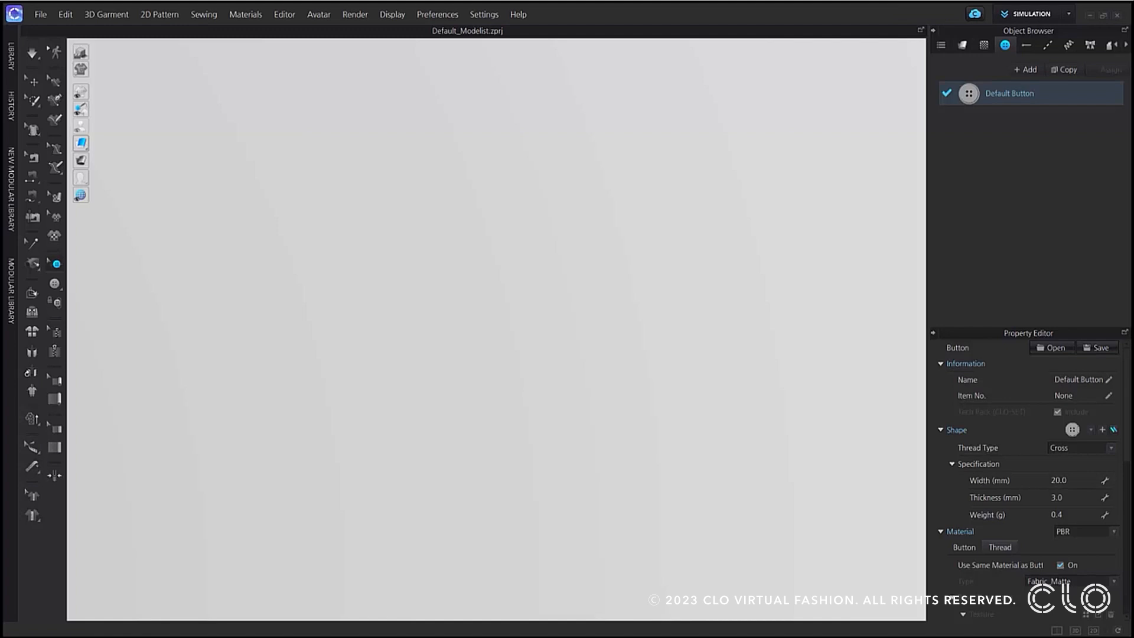
# Start registering a new custom button and name it Custom Button_Test.
pyautogui.click(1102, 430)
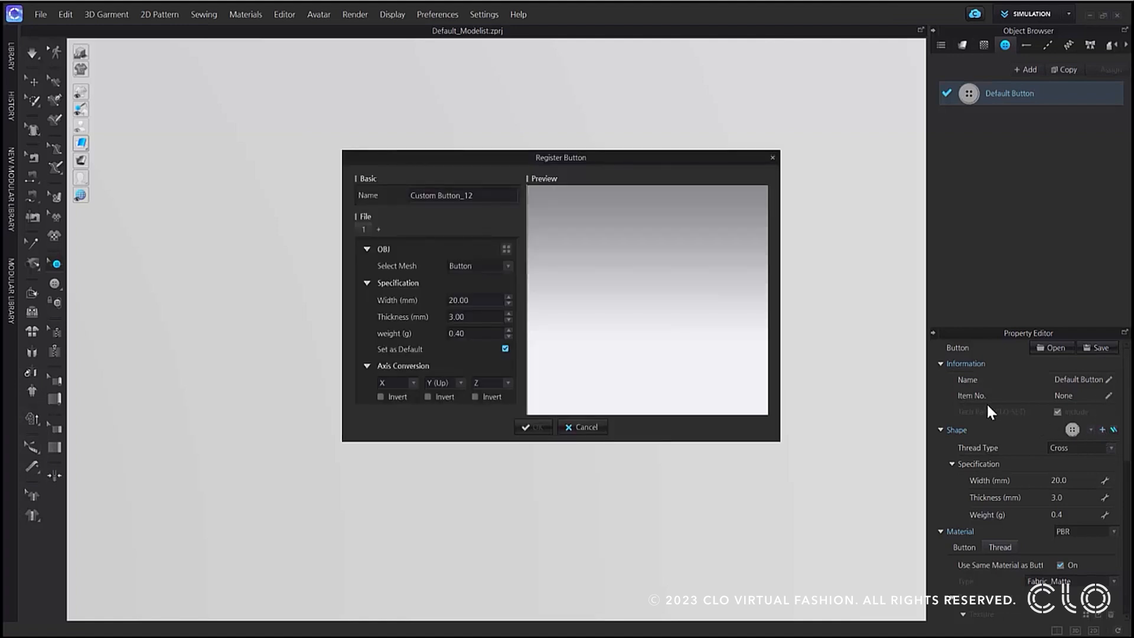
pyautogui.click(773, 158)
pyautogui.click(247, 15)
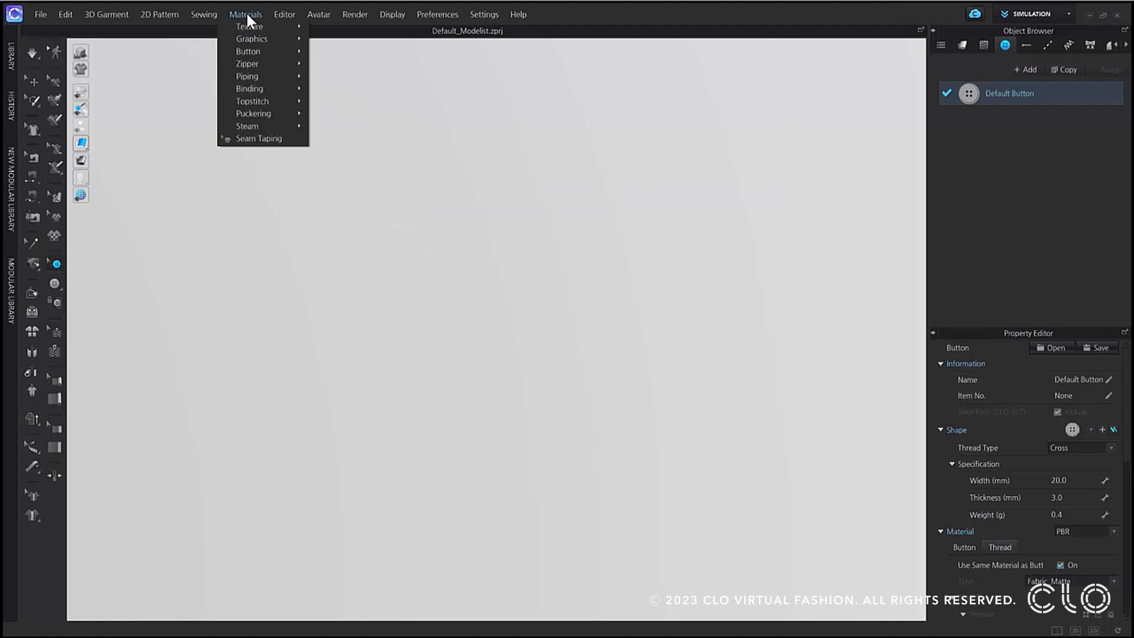
pyautogui.moveTo(252, 49)
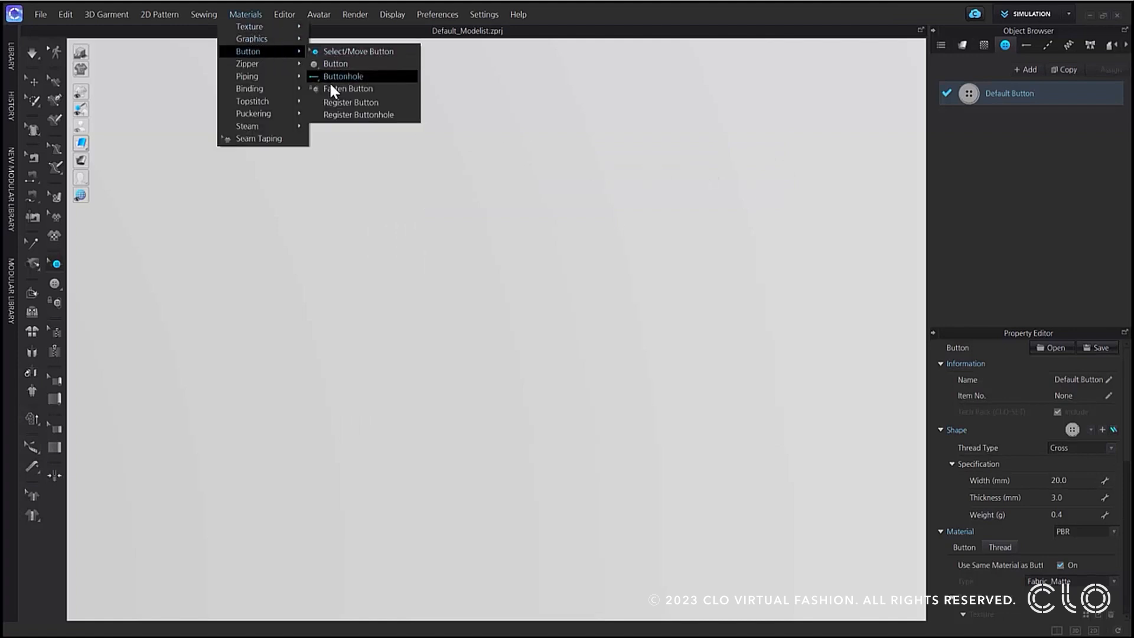
pyautogui.click(331, 102)
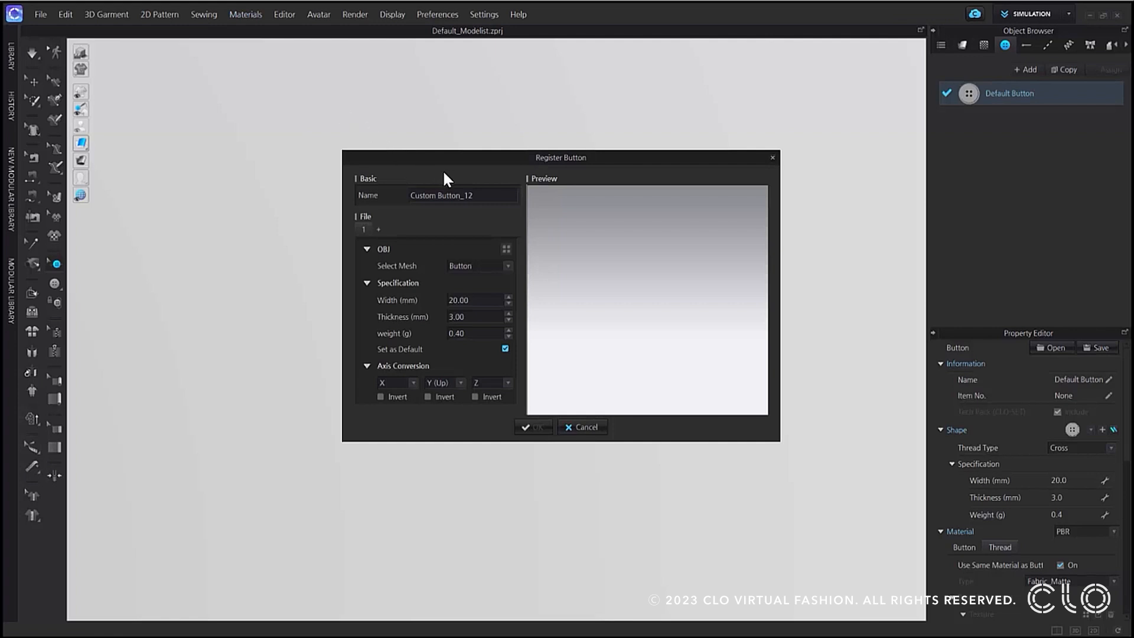
pyautogui.click(480, 195)
pyautogui.press('BackSpace')
pyautogui.press('BackSpace')
pyautogui.write('Test')
# Load the Button 01 OBJ file as the custom button's 3D shape.
pyautogui.click(507, 250)
pyautogui.click(407, 262)
pyautogui.doubleClick(406, 260)
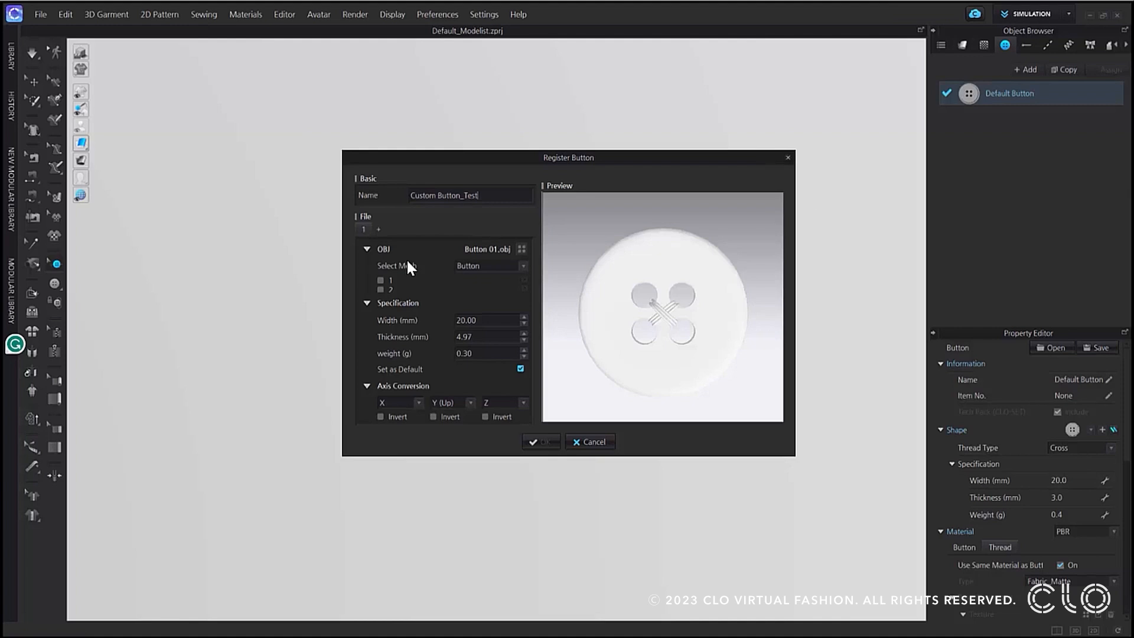
# Assign mesh 1 of the loaded OBJ as the button and mesh 2 as the thread.
pyautogui.click(381, 280)
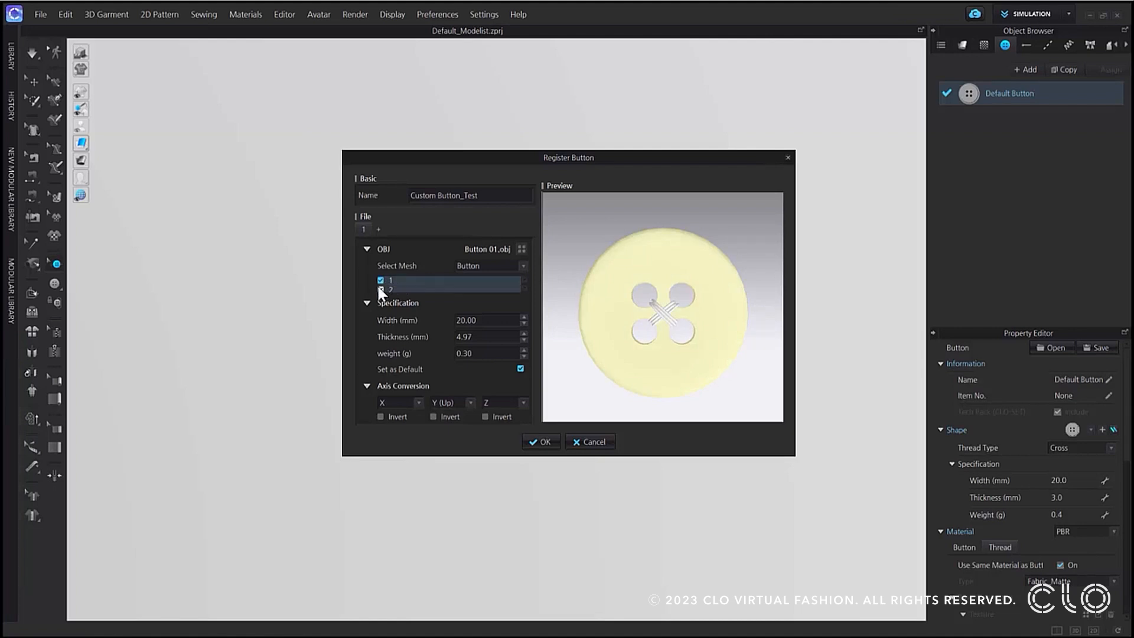
pyautogui.click(379, 288)
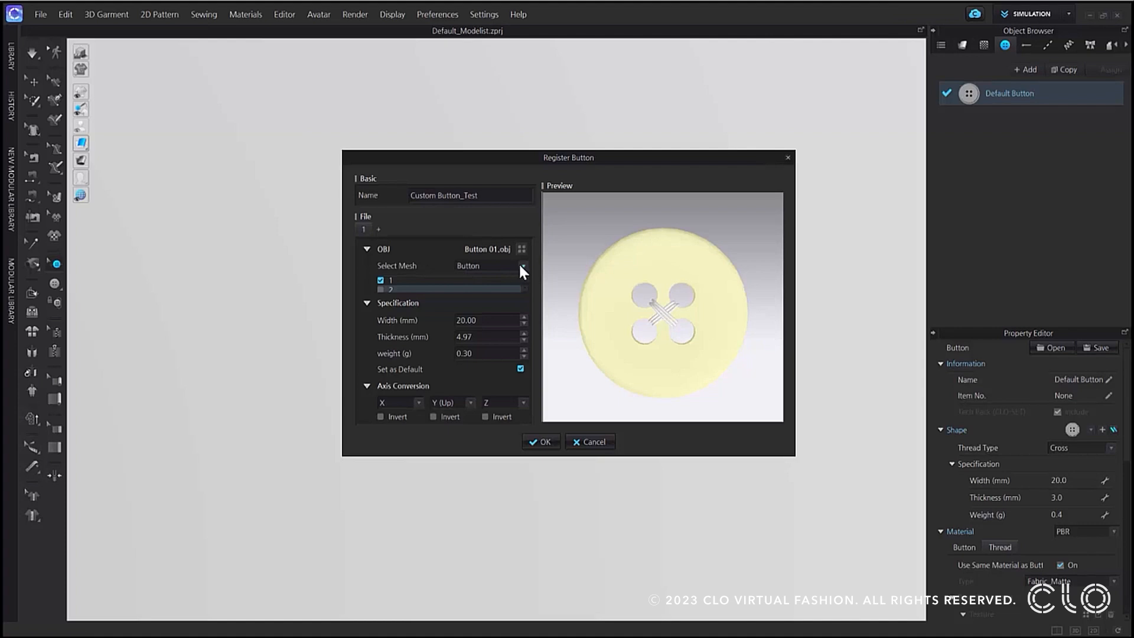
pyautogui.click(520, 266)
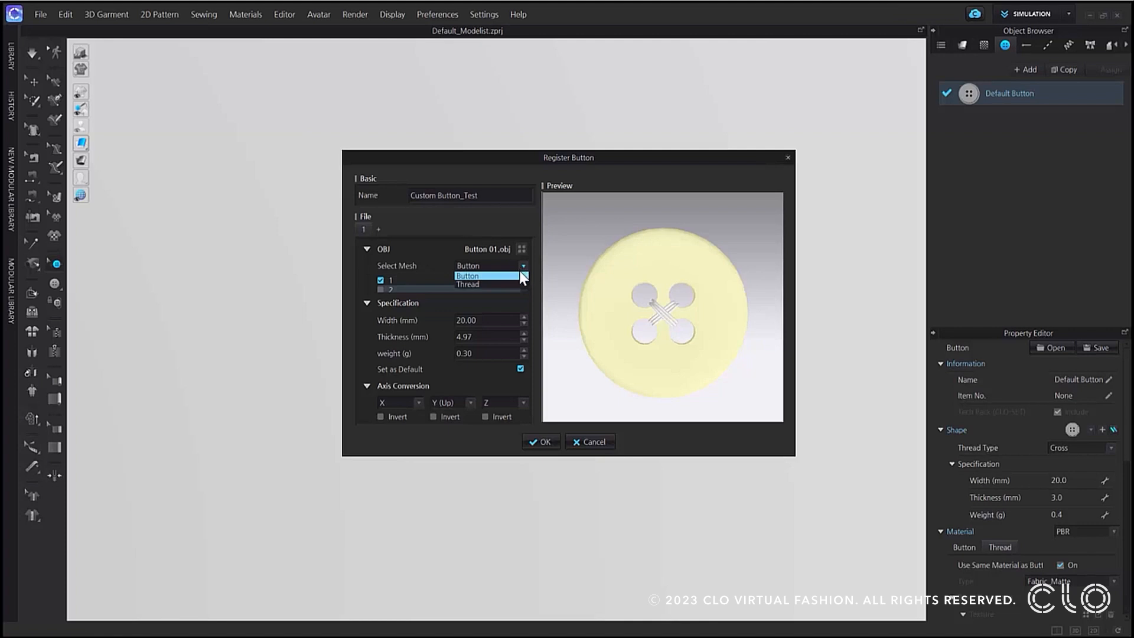
pyautogui.click(484, 284)
pyautogui.click(483, 283)
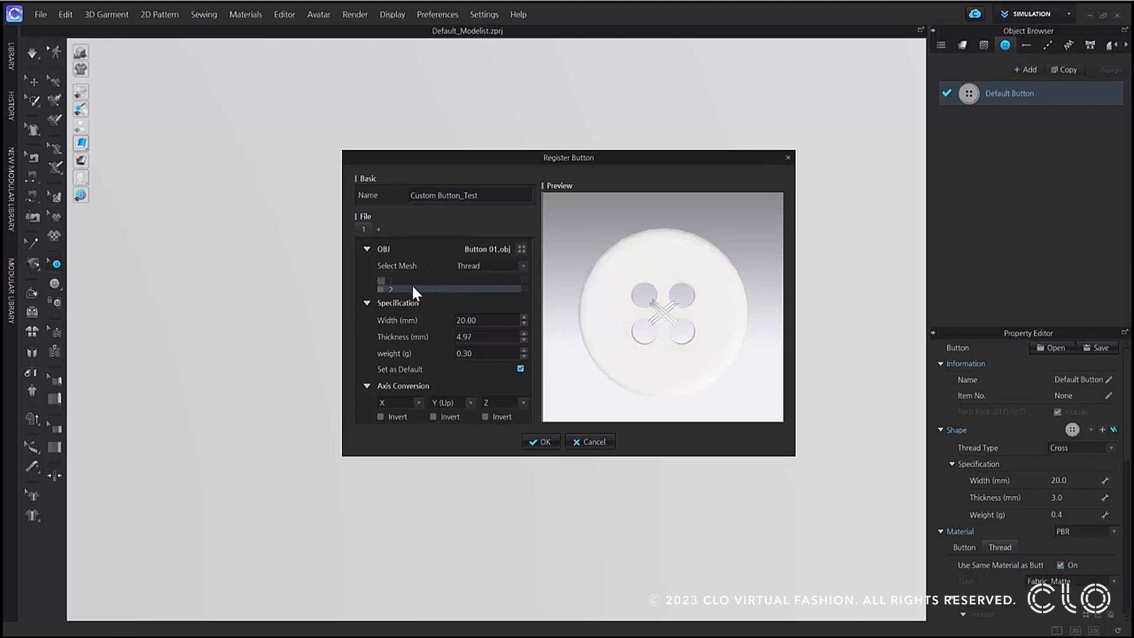
pyautogui.click(382, 291)
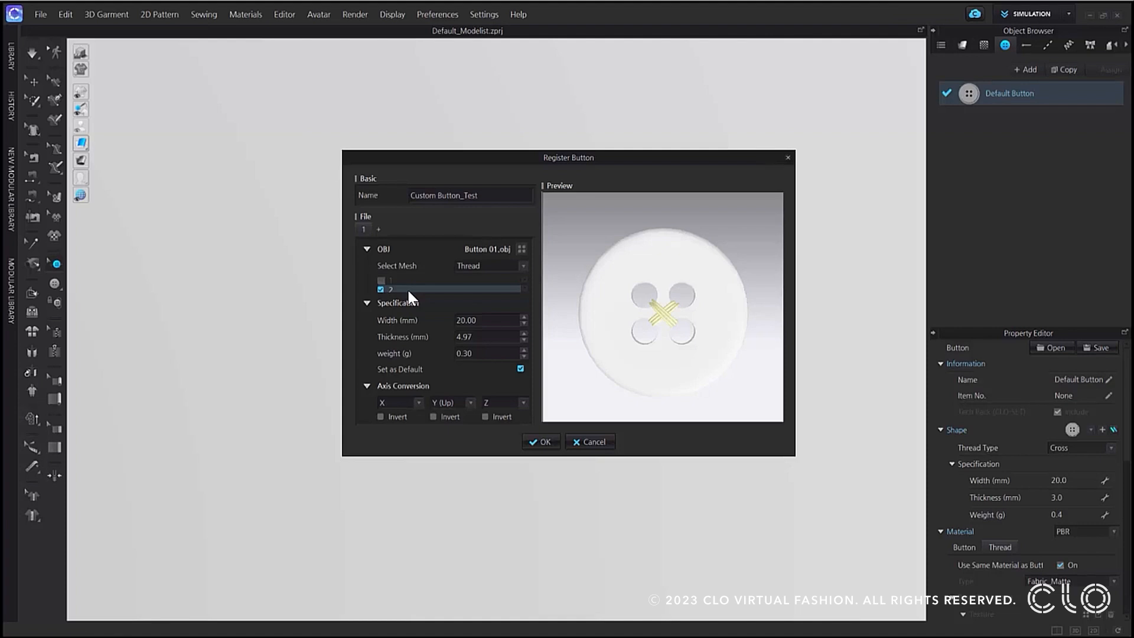
# Set the button's specification to 19 mm width, 4.5 mm thickness and 0.25 g weight.
pyautogui.doubleClick(478, 319)
pyautogui.write('19')
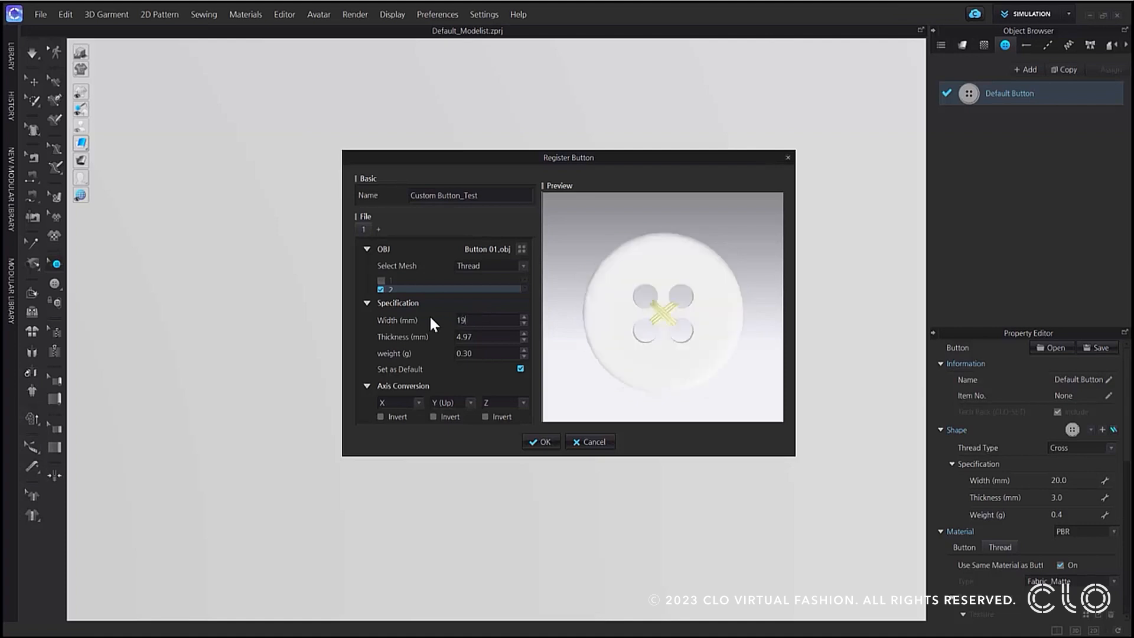
pyautogui.press('Tab')
pyautogui.write('4.5')
pyautogui.press('Tab')
pyautogui.write('0.25')
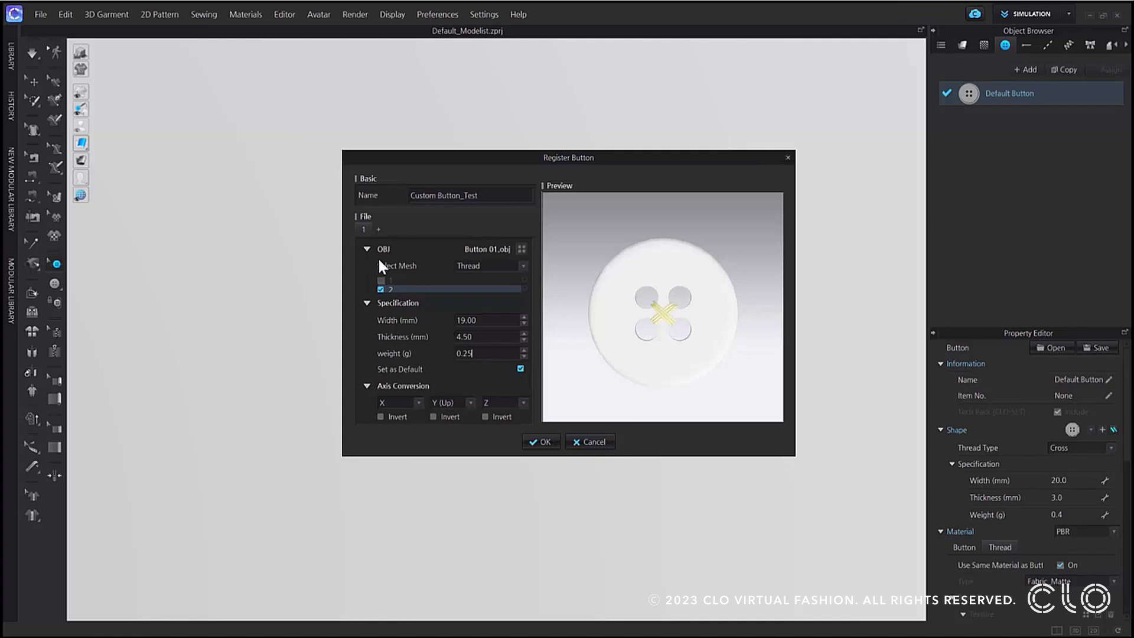
# Add a second size to the custom button and name the first size Default.
pyautogui.click(378, 230)
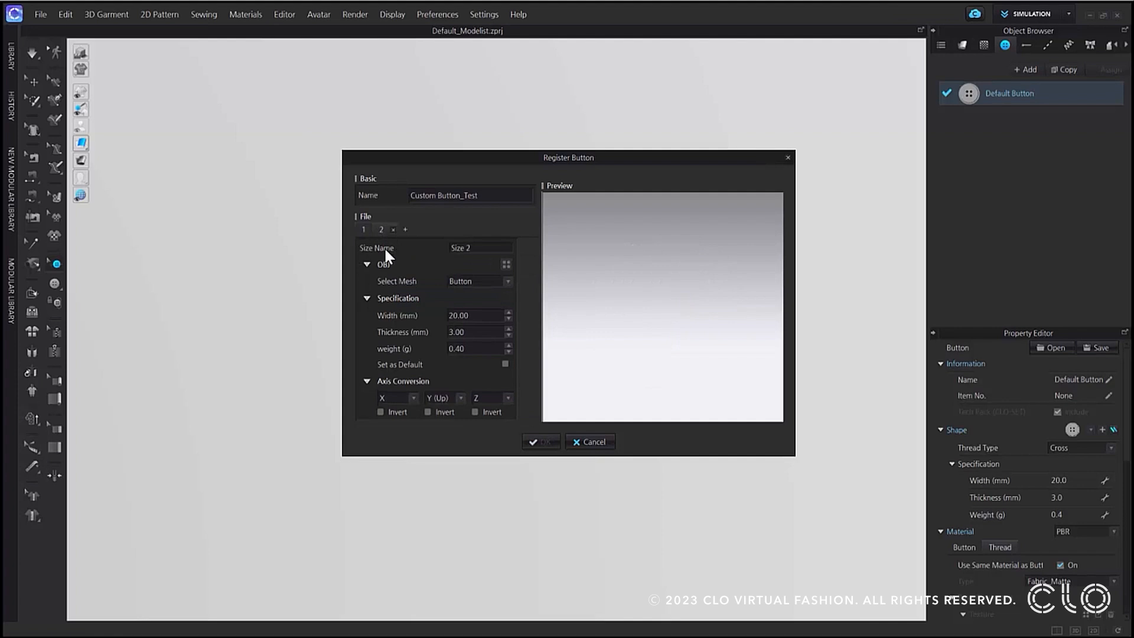
pyautogui.click(365, 228)
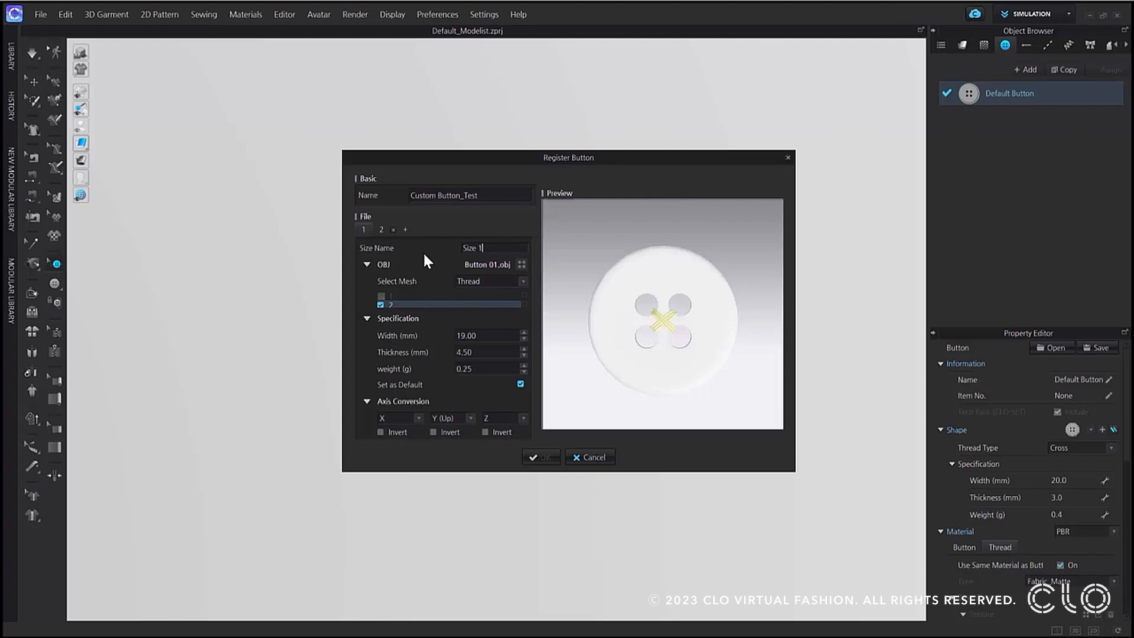
pyautogui.moveTo(491, 247); pyautogui.dragTo(449, 247)
pyautogui.write('Da')
pyautogui.write('fault')
# Load the Button 01 OBJ file for the second size and name that size S.
pyautogui.click(380, 229)
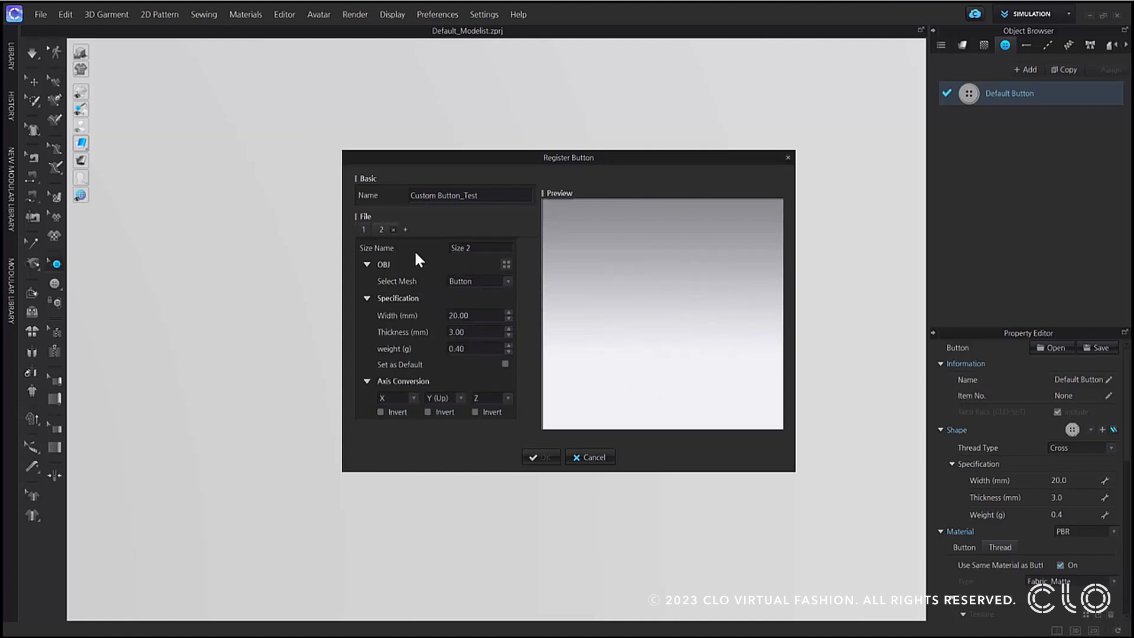
pyautogui.click(505, 264)
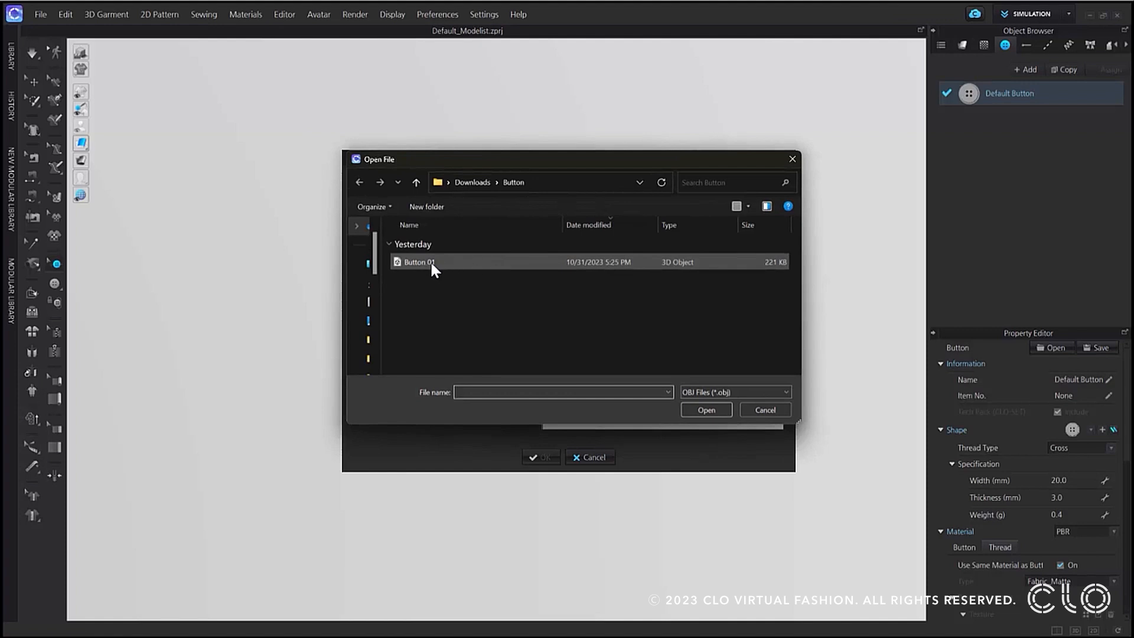
pyautogui.doubleClick(433, 261)
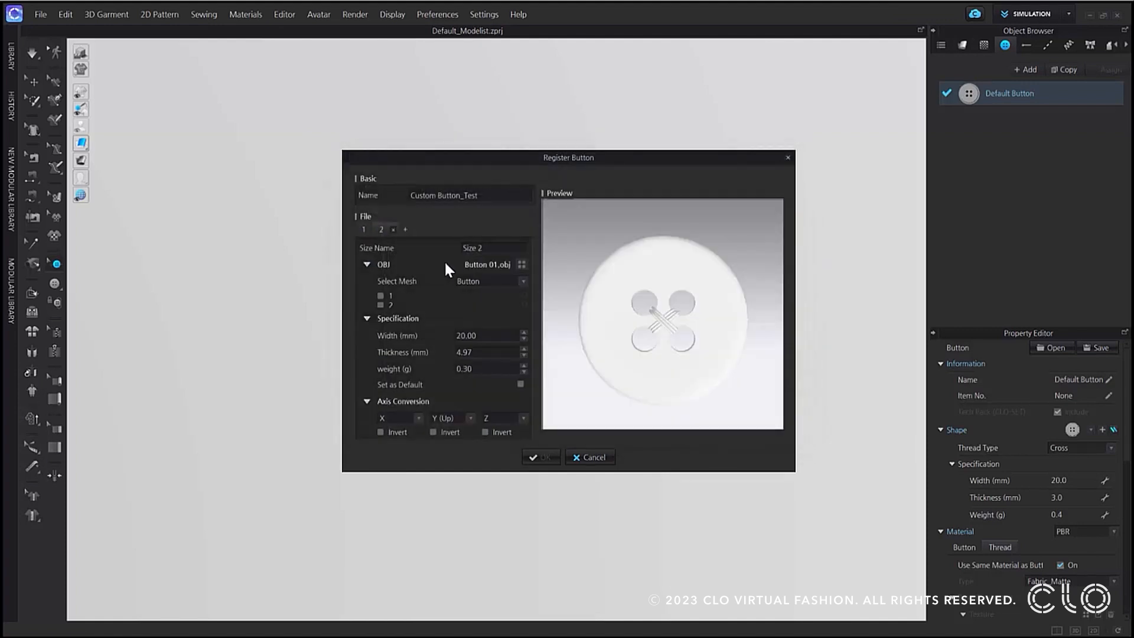
pyautogui.moveTo(486, 250); pyautogui.dragTo(453, 248)
# For size S, assign mesh 1 as the button and mesh 2 as the thread.
pyautogui.click(381, 295)
pyautogui.click(467, 281)
pyautogui.click(467, 295)
pyautogui.scroll(-1, 382, 306)
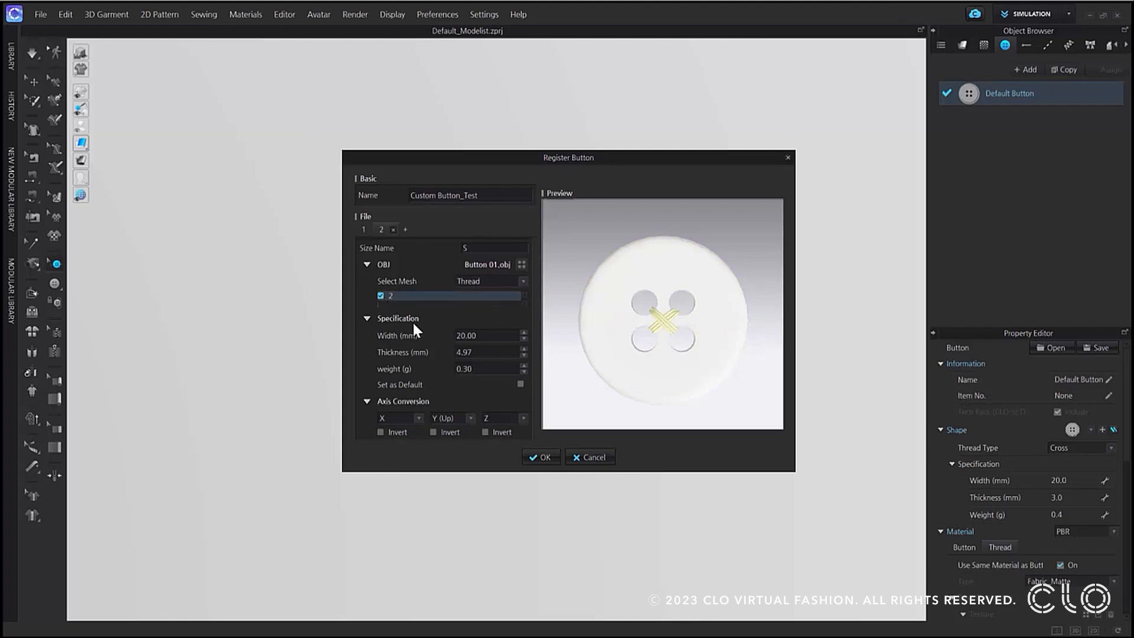
# Set size S to 15 mm width, 4.2 mm thickness and 0.2 g weight, and register the button preset.
pyautogui.doubleClick(469, 335)
pyautogui.write('15')
pyautogui.click(476, 353)
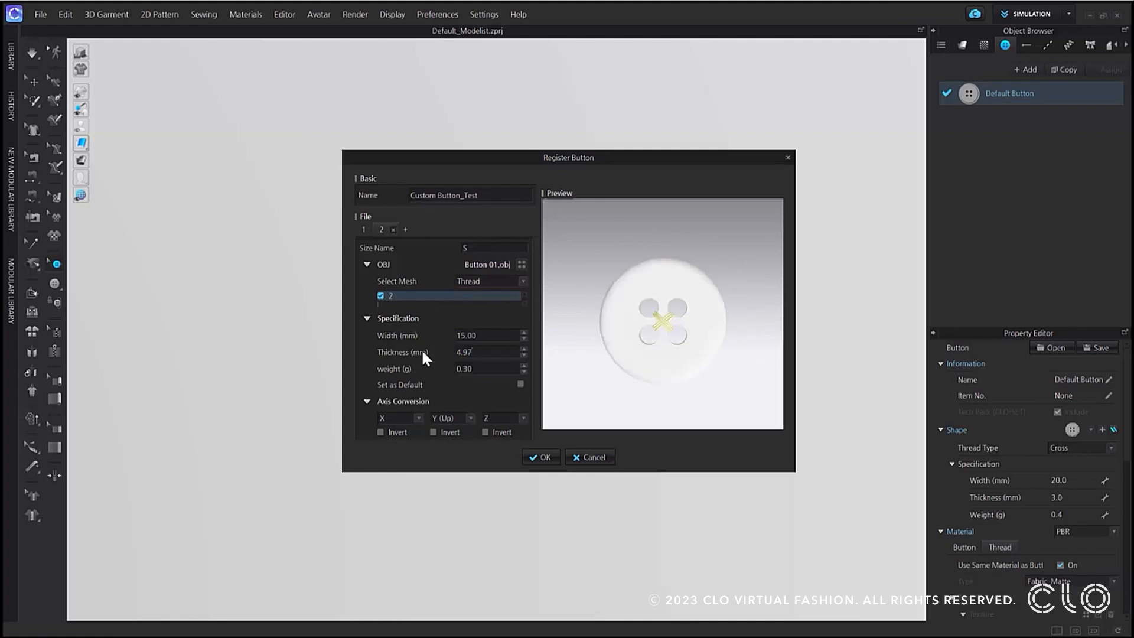
pyautogui.write('4.2')
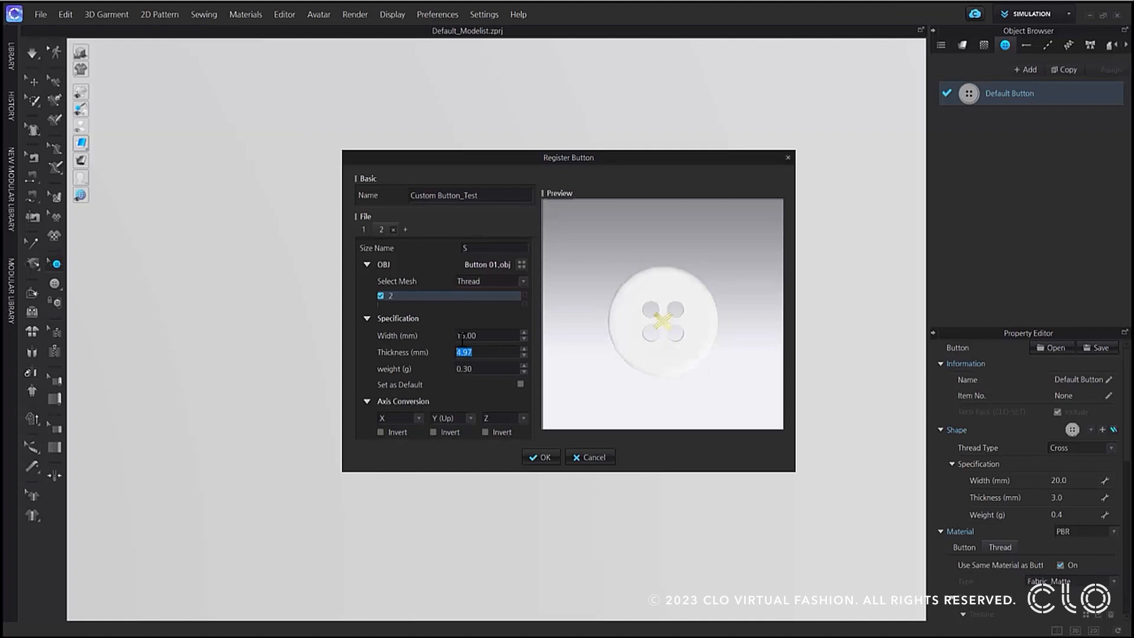
pyautogui.doubleClick(463, 369)
pyautogui.write('0.2')
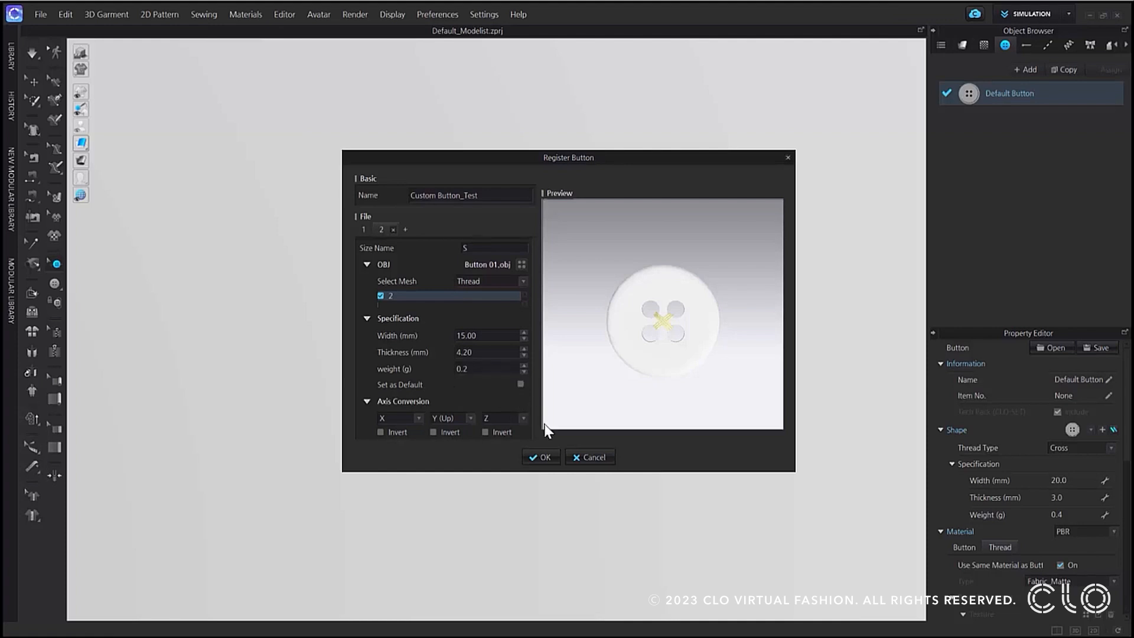
pyautogui.click(543, 456)
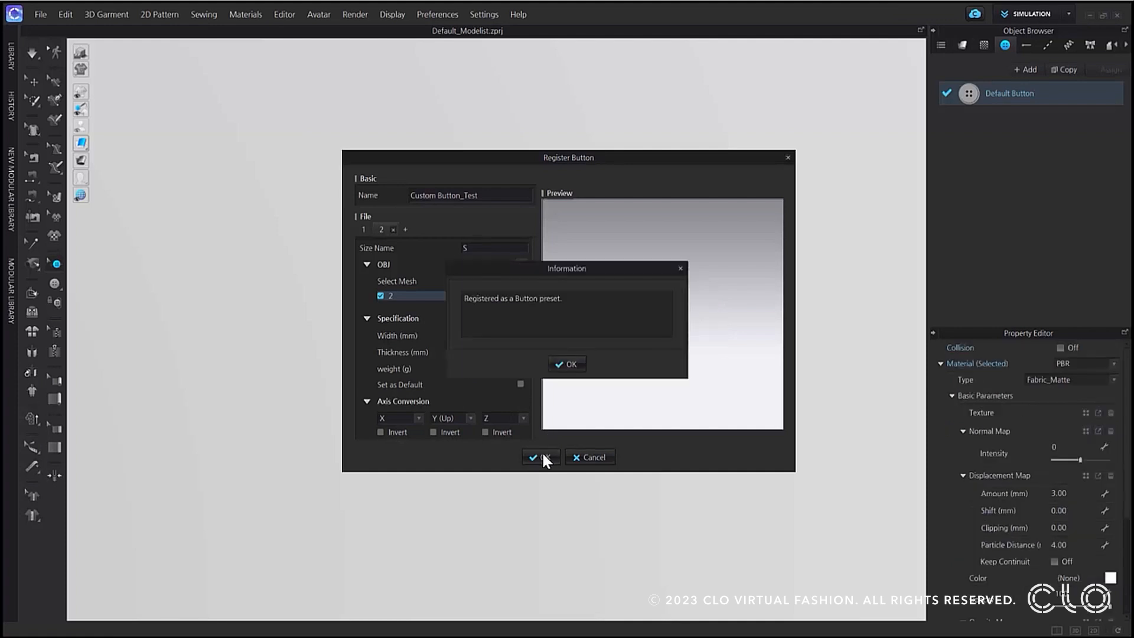
pyautogui.click(568, 365)
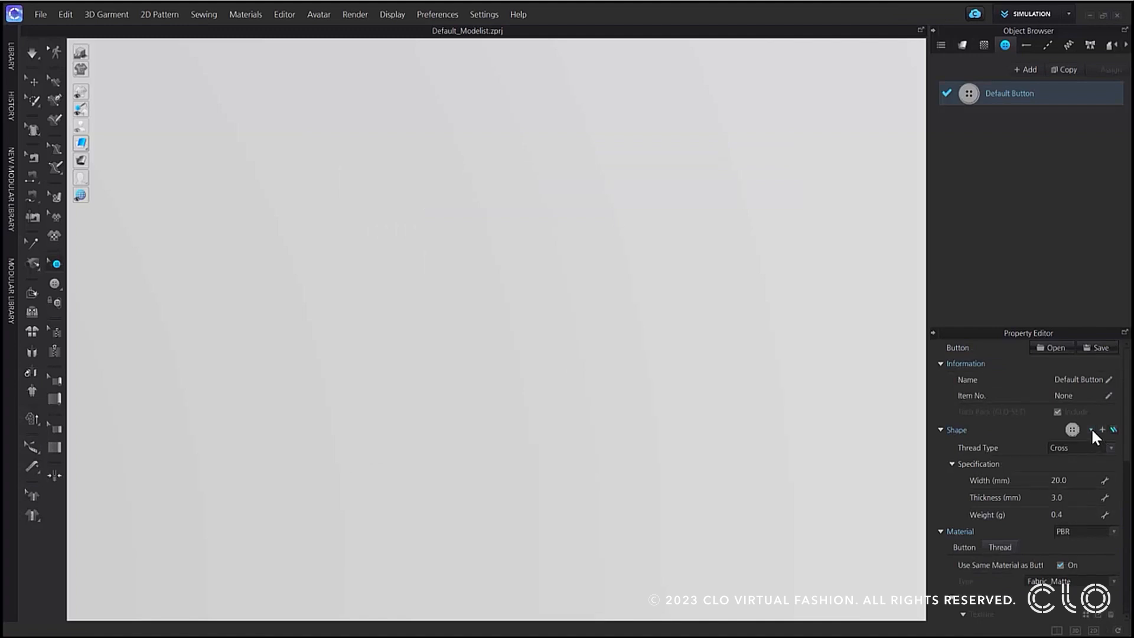
# Give the default button the Custom Button_Test shape in size S, and review its separate button and thread materials.
pyautogui.click(1091, 430)
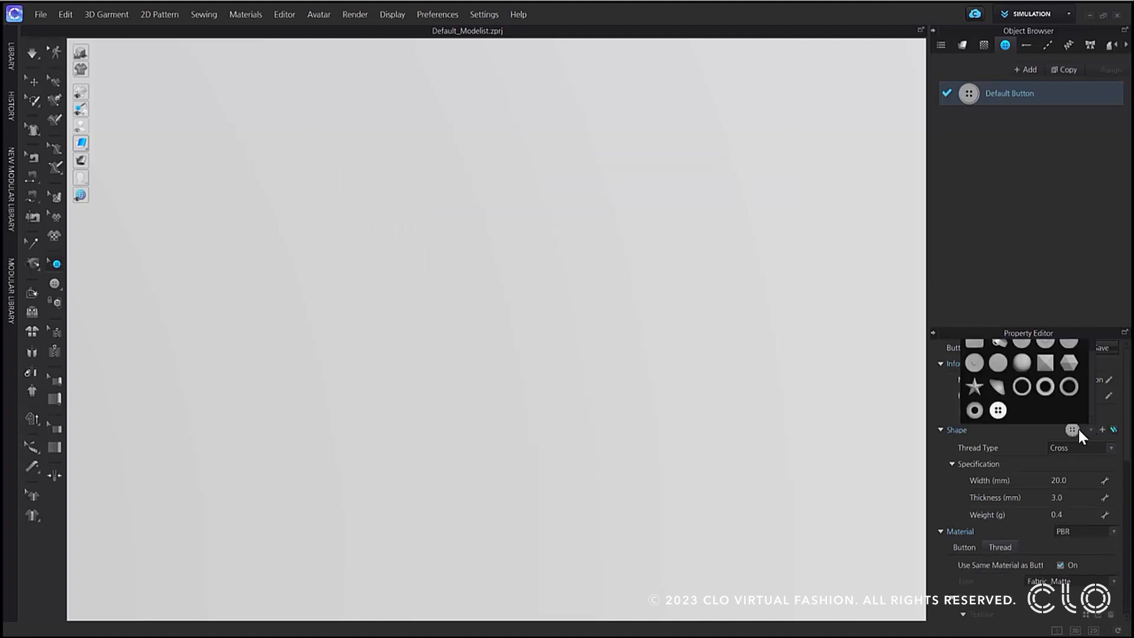
pyautogui.click(1004, 411)
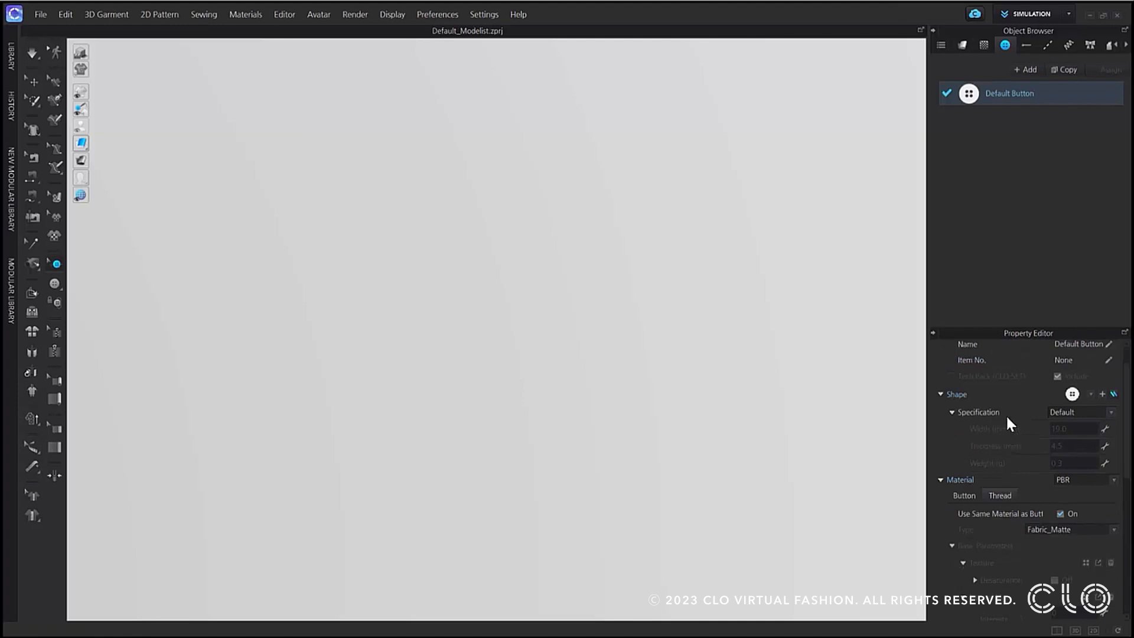
pyautogui.click(1094, 412)
pyautogui.click(1072, 431)
pyautogui.scroll(-3, 1031, 434)
pyautogui.click(968, 425)
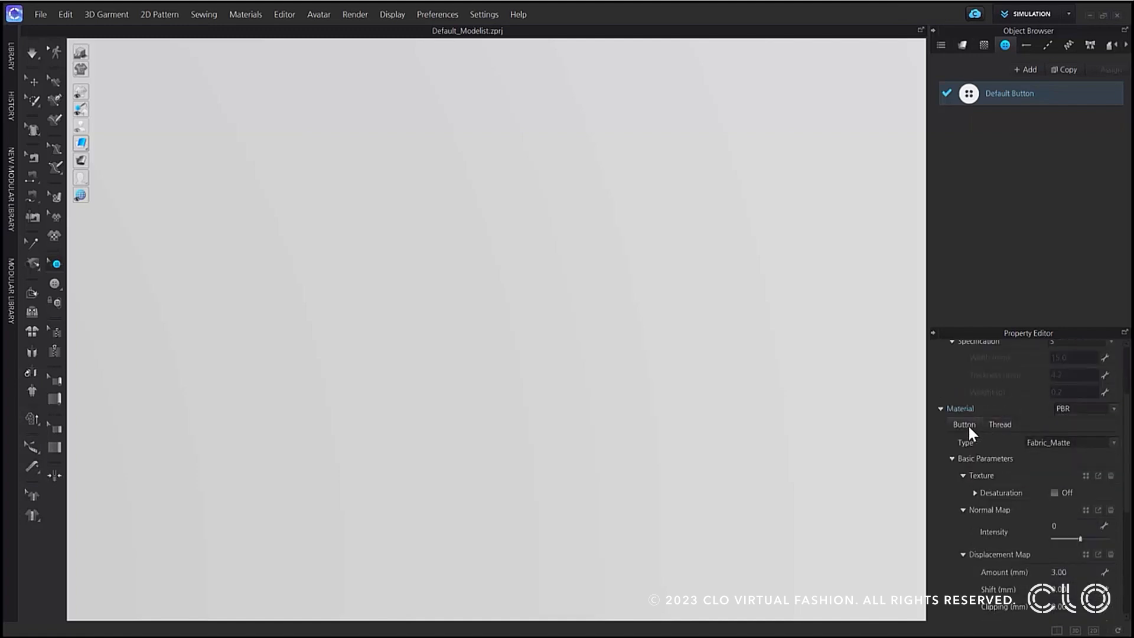
pyautogui.click(993, 424)
pyautogui.click(970, 426)
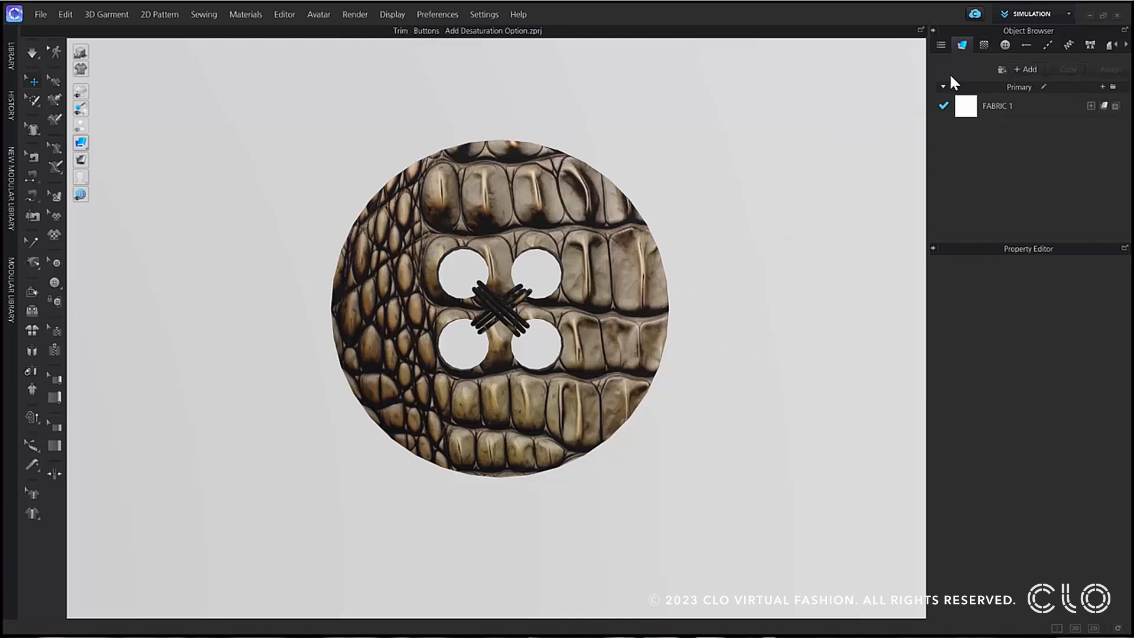
# Desaturate the crocodile texture of Button 01 with shadow intensity 15 and shadow brightness 12.
pyautogui.click(1005, 45)
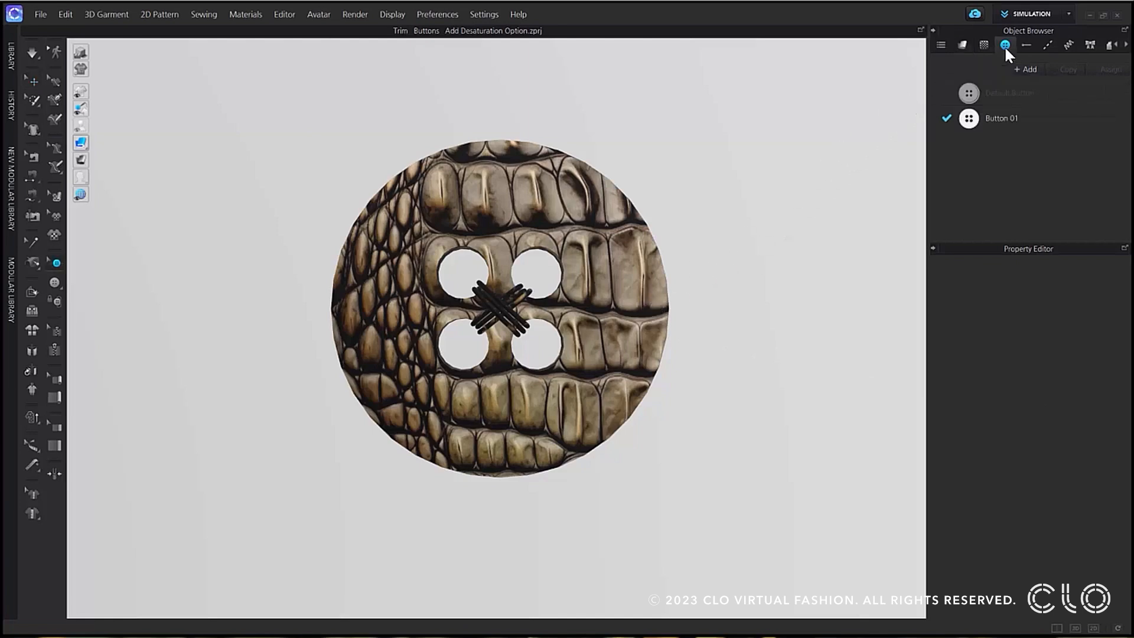
pyautogui.click(1015, 119)
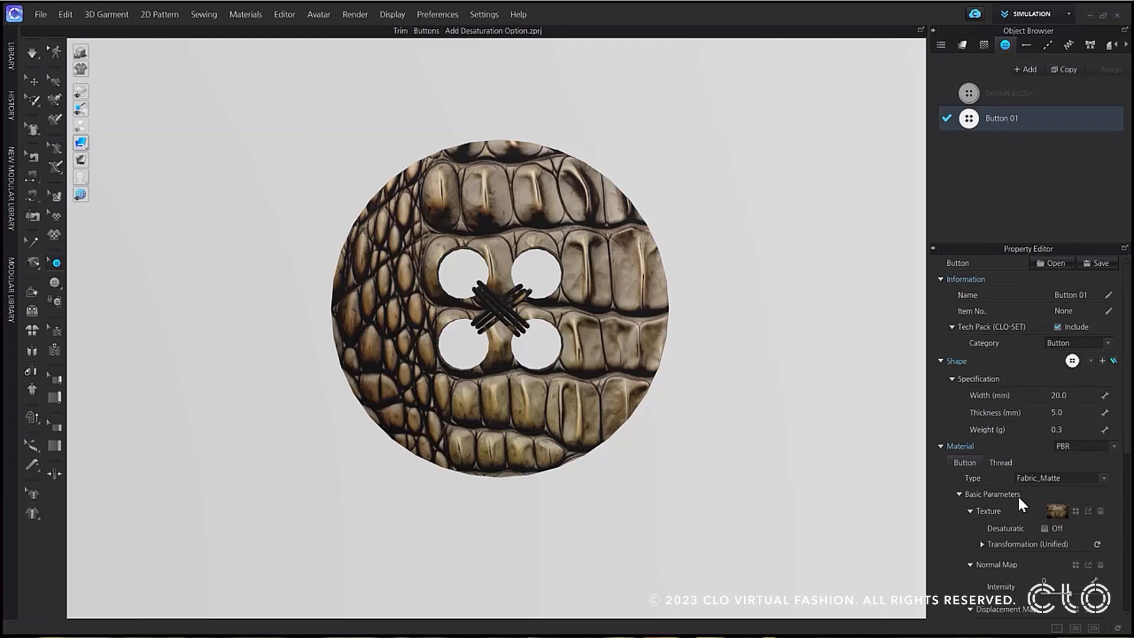
pyautogui.click(1044, 528)
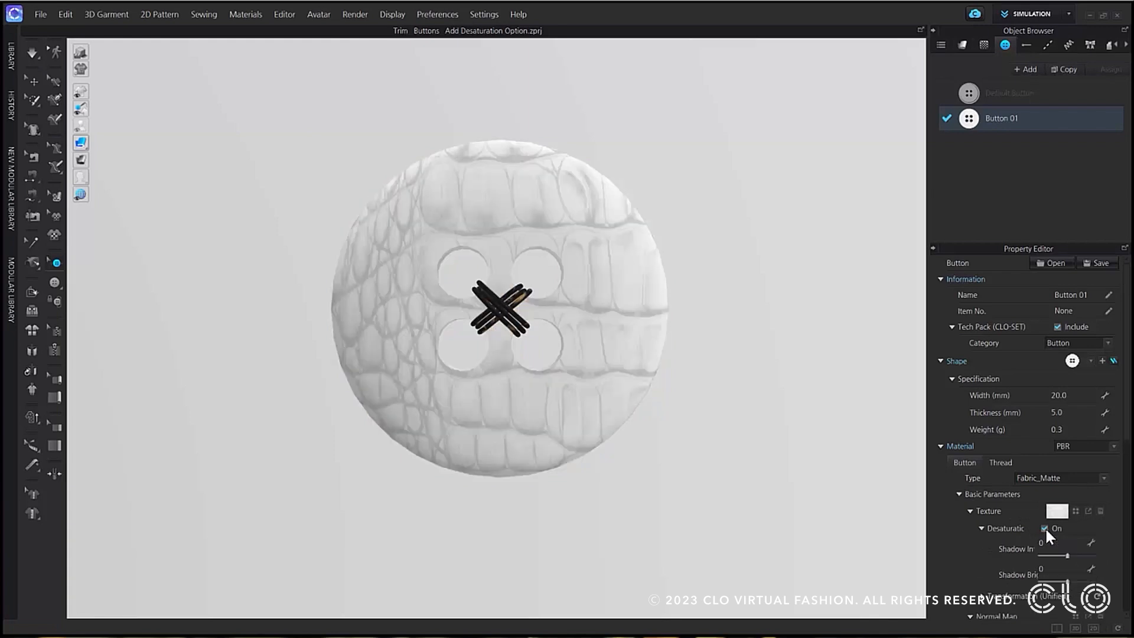
pyautogui.moveTo(1065, 552); pyautogui.dragTo(1074, 585)
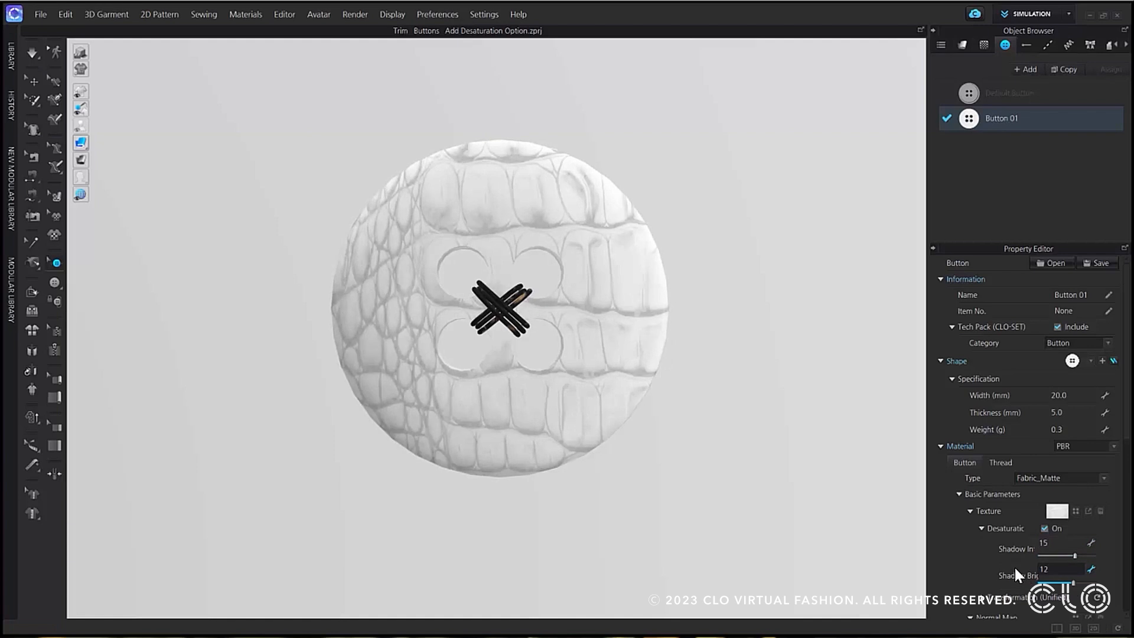
# Recolour the desaturated button texture, trying magenta and dark brown swatches before applying the lighter brown #875628.
pyautogui.scroll(-5, 1015, 566)
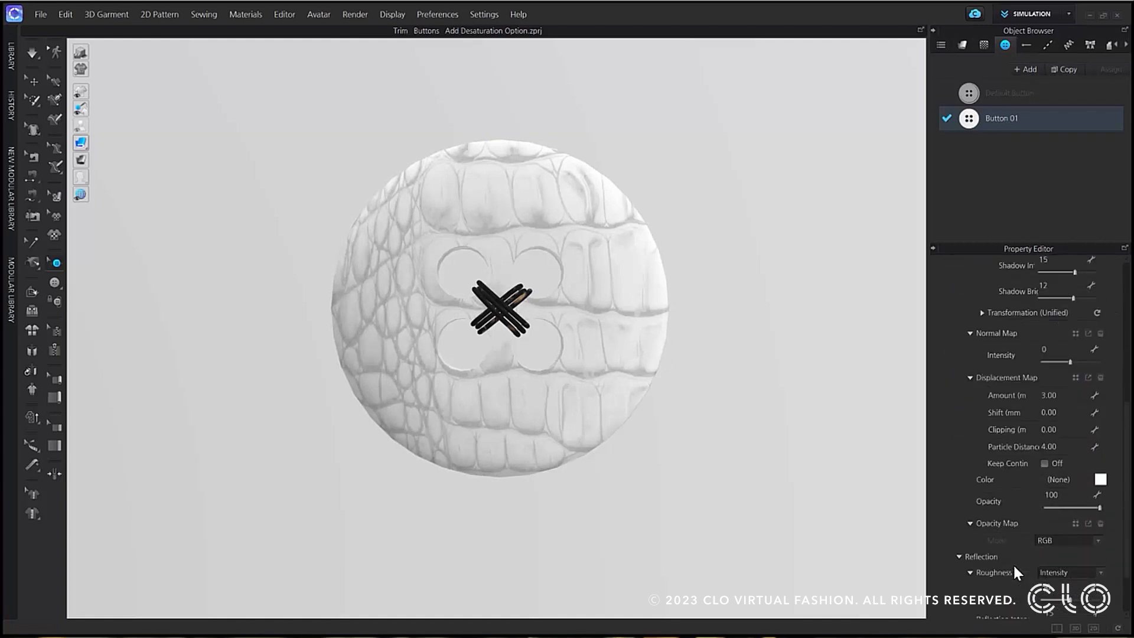
pyautogui.click(1100, 481)
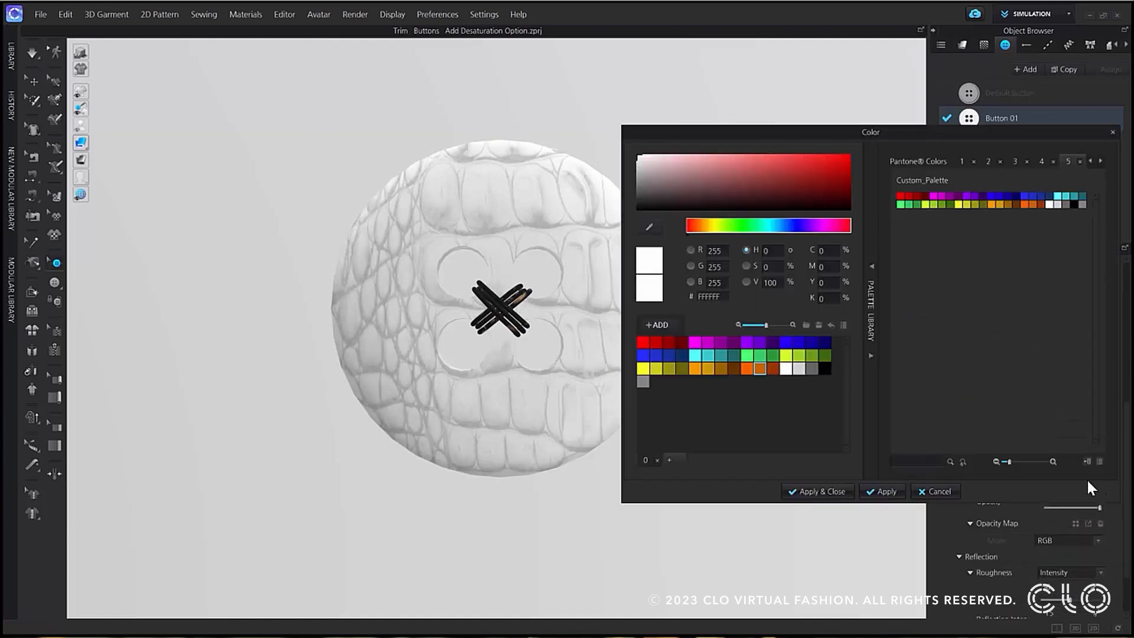
pyautogui.moveTo(878, 129); pyautogui.dragTo(913, 126)
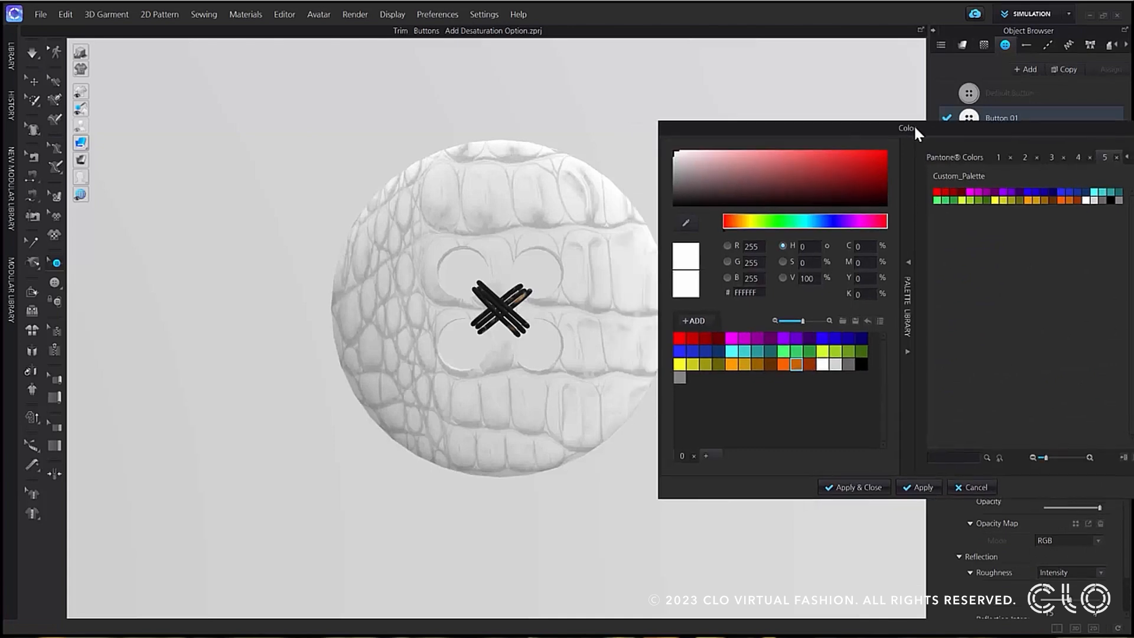
pyautogui.click(736, 338)
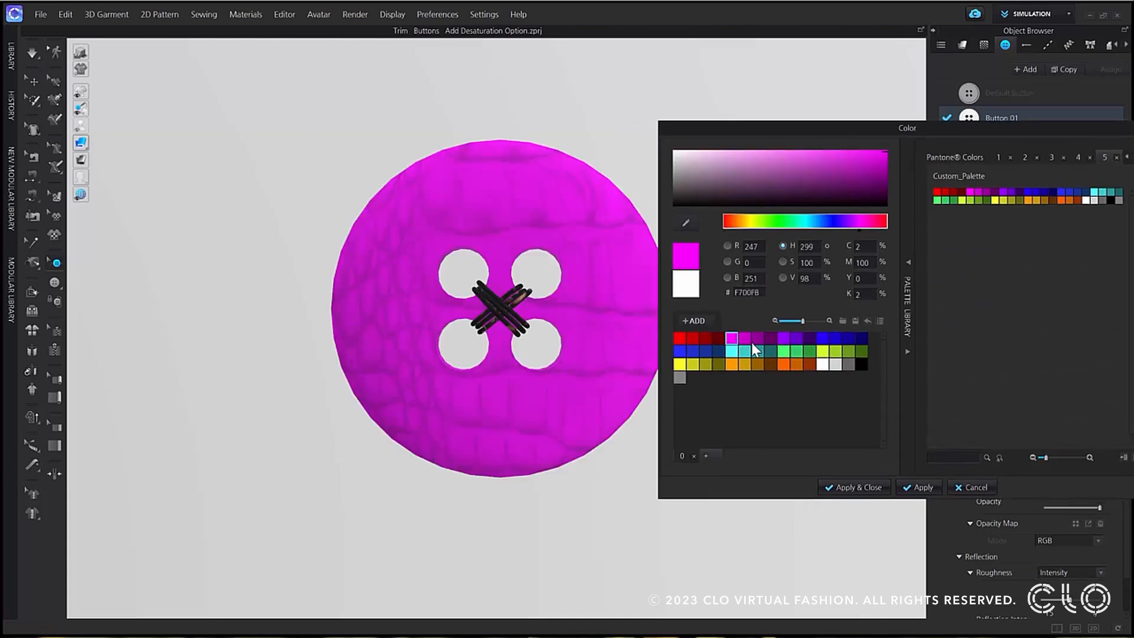
pyautogui.click(753, 340)
pyautogui.click(767, 364)
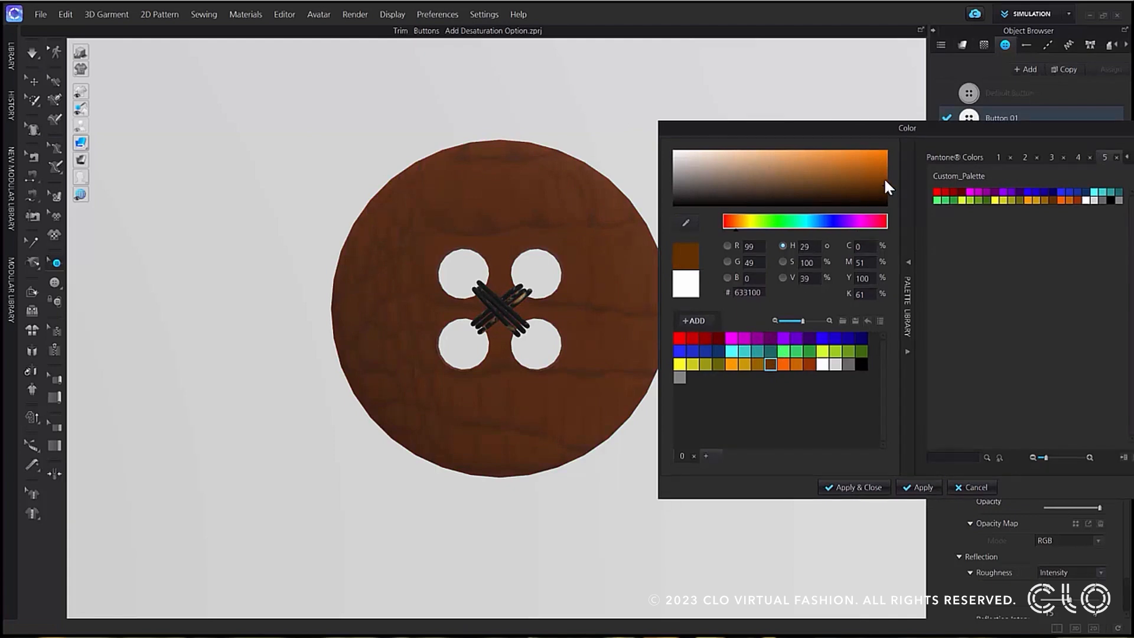
pyautogui.moveTo(883, 183)
pyautogui.mouseDown()
pyautogui.moveTo(867, 190)
pyautogui.moveTo(853, 176)
pyautogui.moveTo(875, 171)
pyautogui.moveTo(863, 186)
pyautogui.moveTo(814, 172)
pyautogui.moveTo(825, 179)
pyautogui.mouseUp()
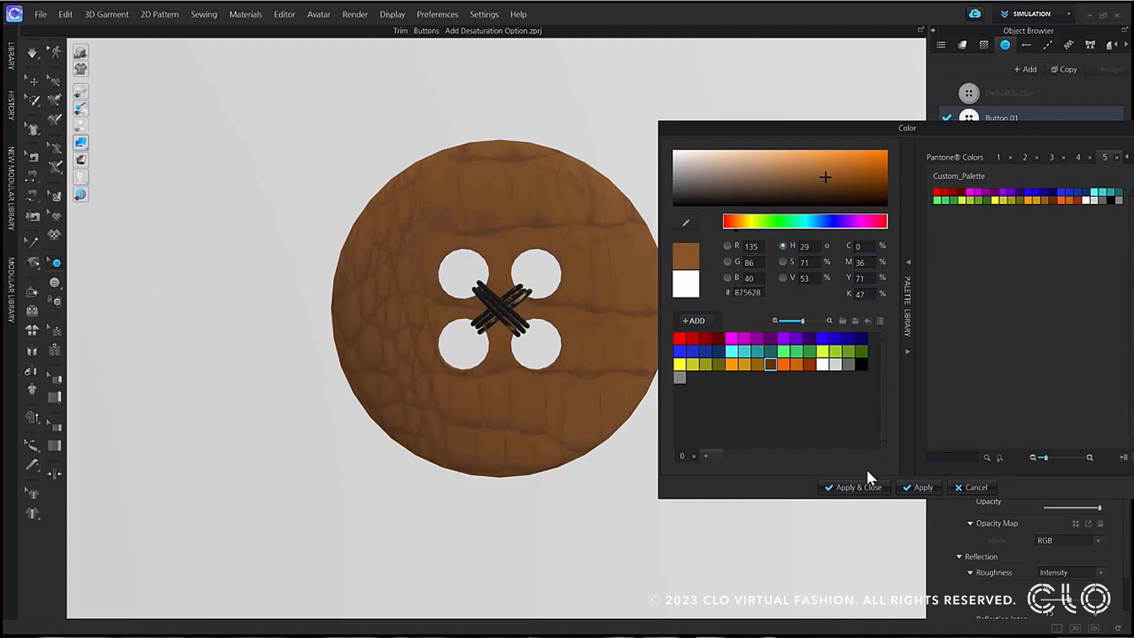
pyautogui.click(860, 488)
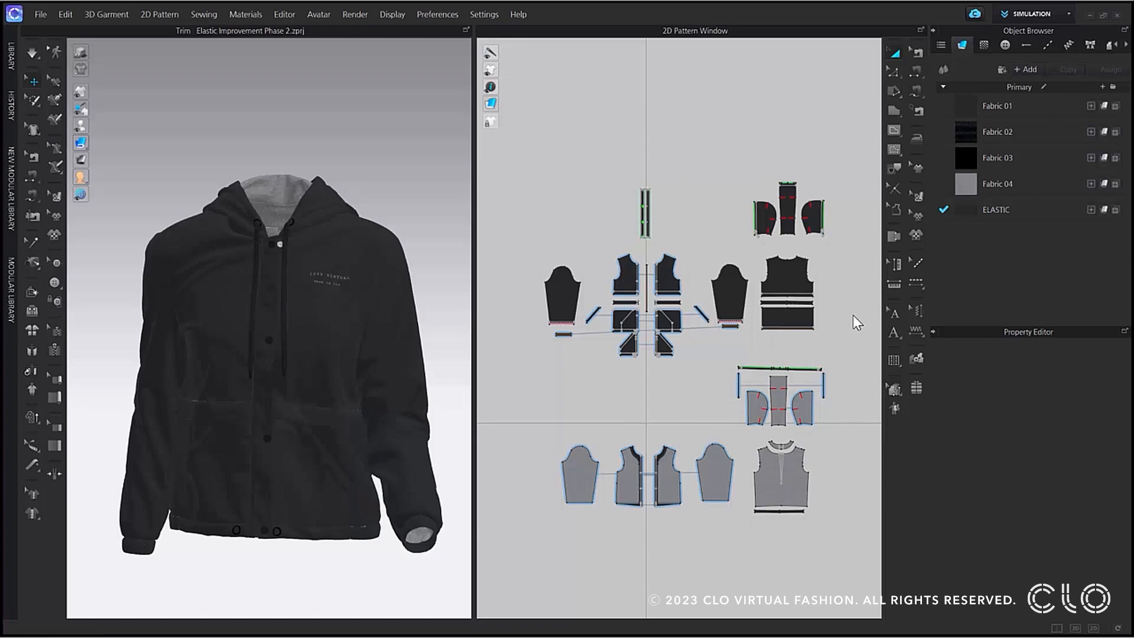
# Select the ELASTIC fabric and examine the jacket's fabric layouts in Print Layout mode.
pyautogui.click(996, 210)
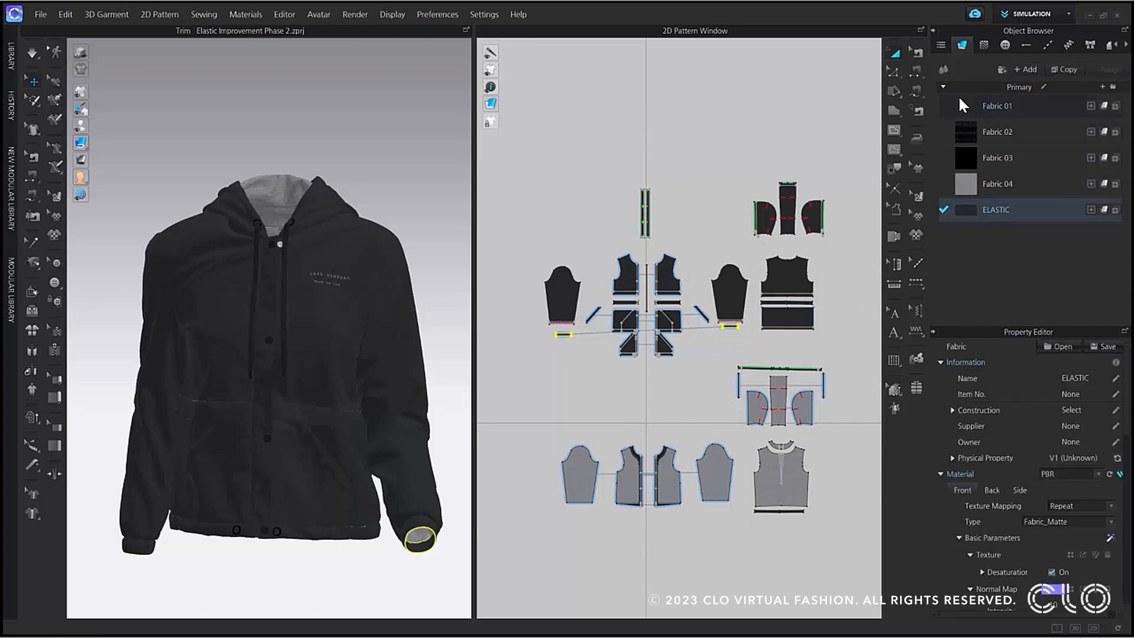
pyautogui.click(1008, 15)
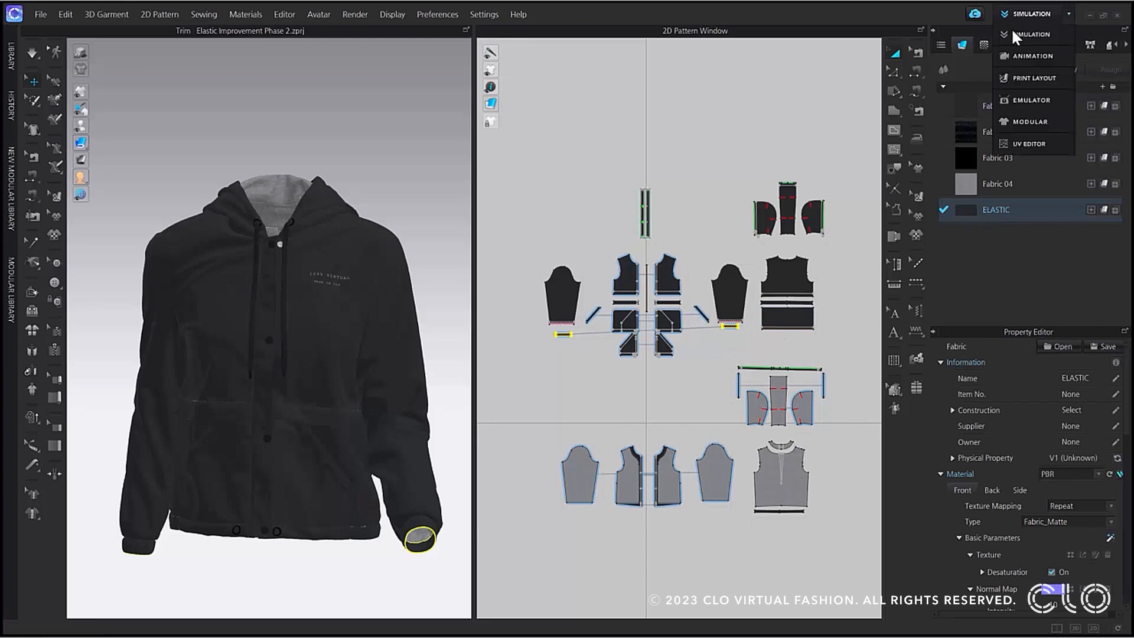
pyautogui.click(1020, 77)
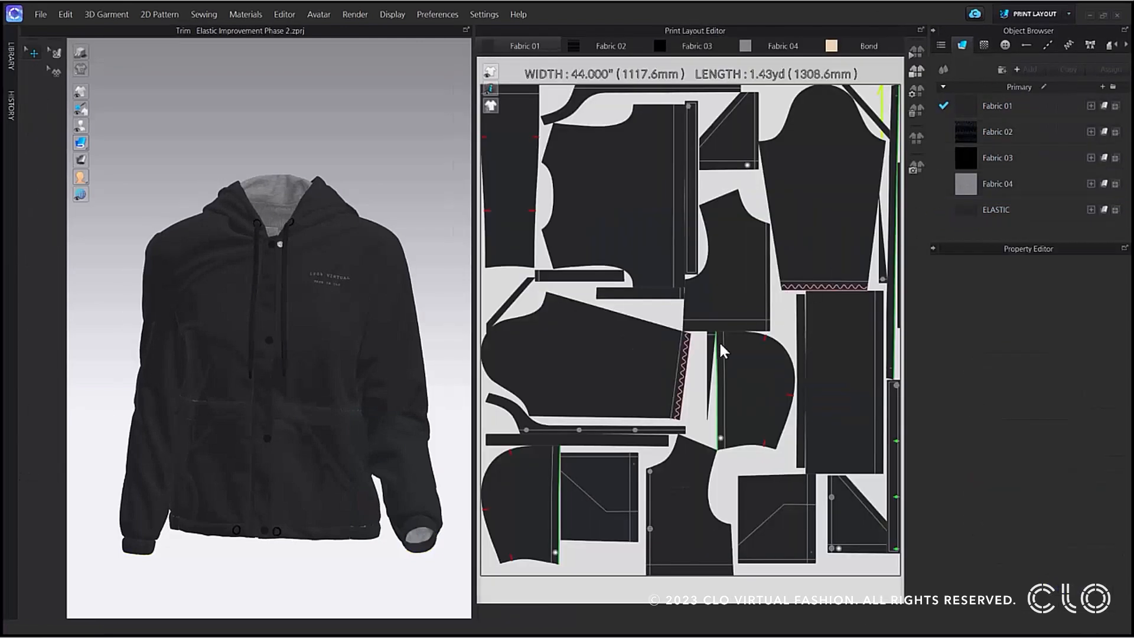
pyautogui.scroll(-2, 612, 452)
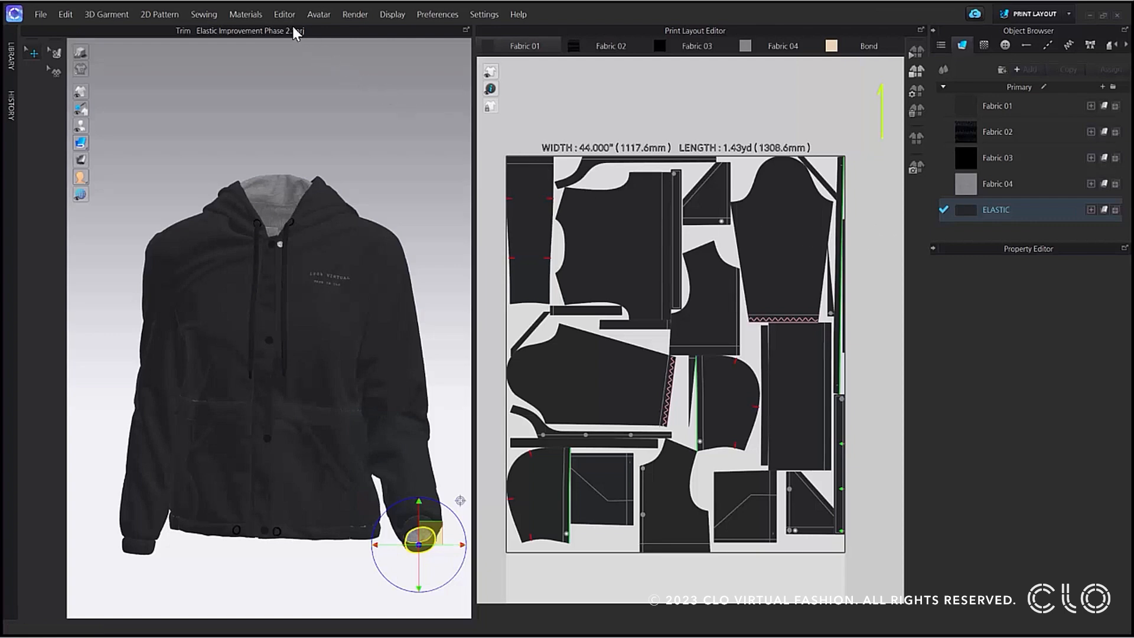
# Review the elastic trim's entry in the BOM Editor, close the editor and return to Simulation mode.
pyautogui.click(280, 15)
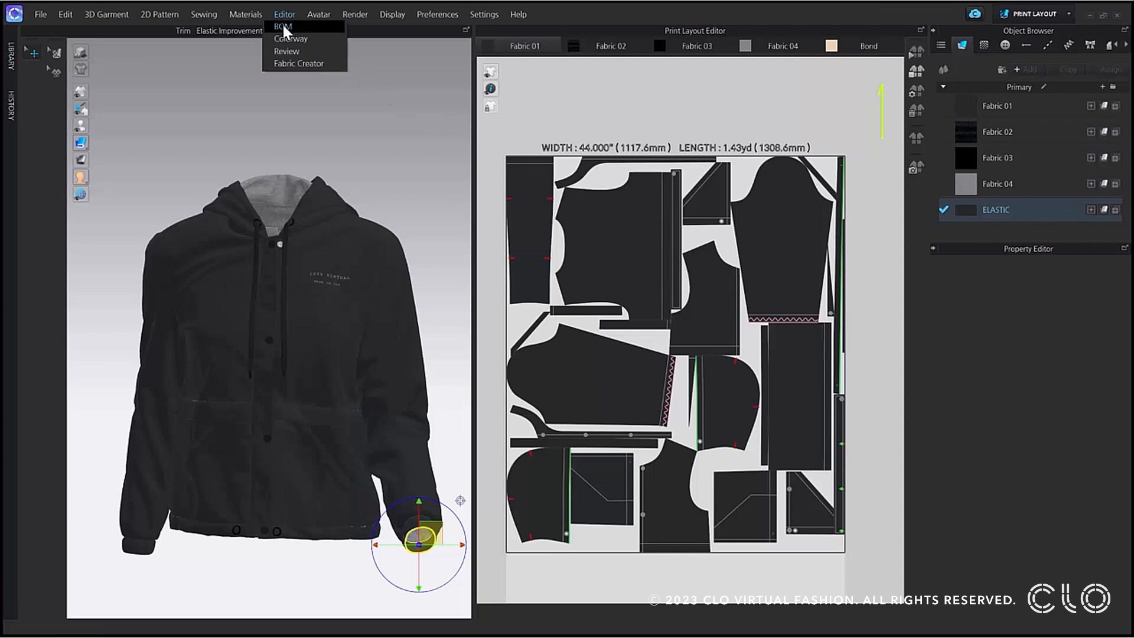
pyautogui.click(283, 27)
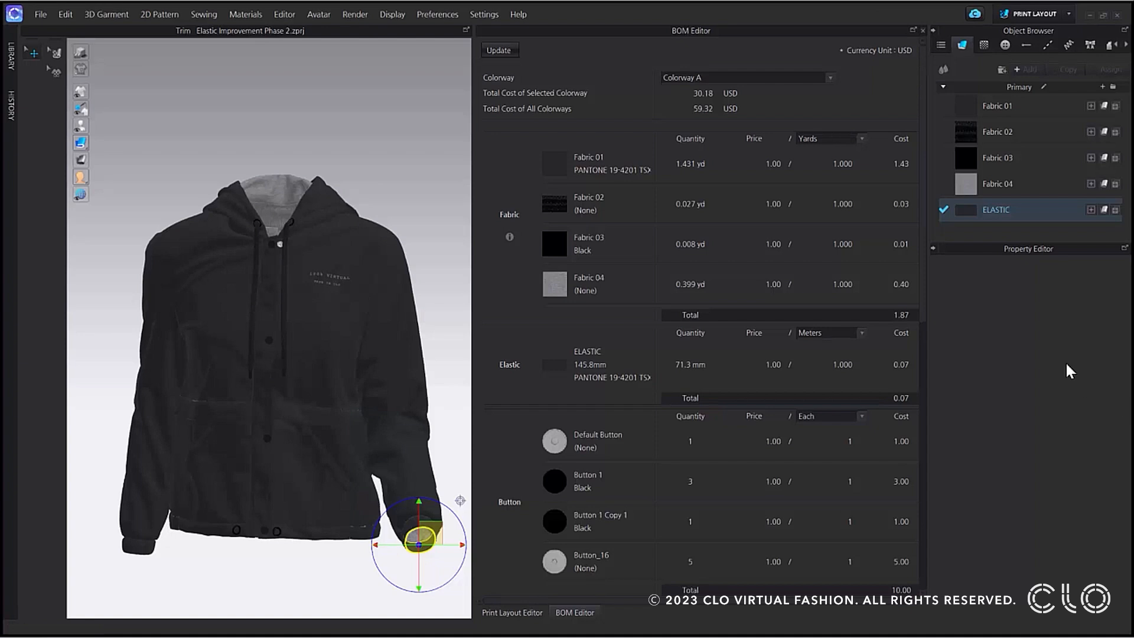
pyautogui.click(923, 29)
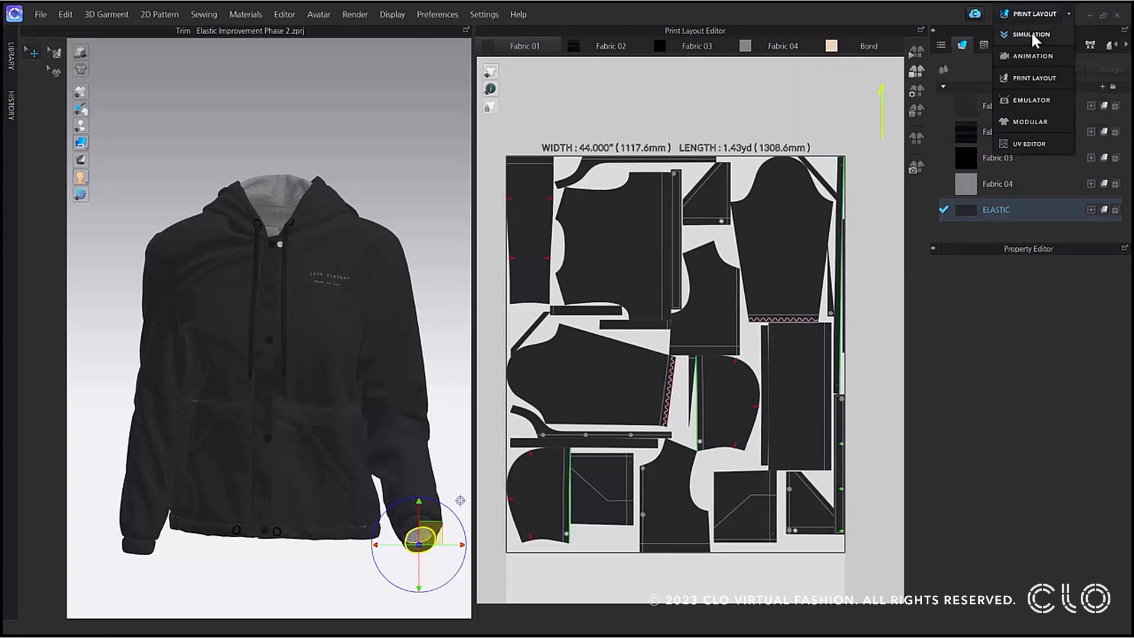
pyautogui.click(1030, 30)
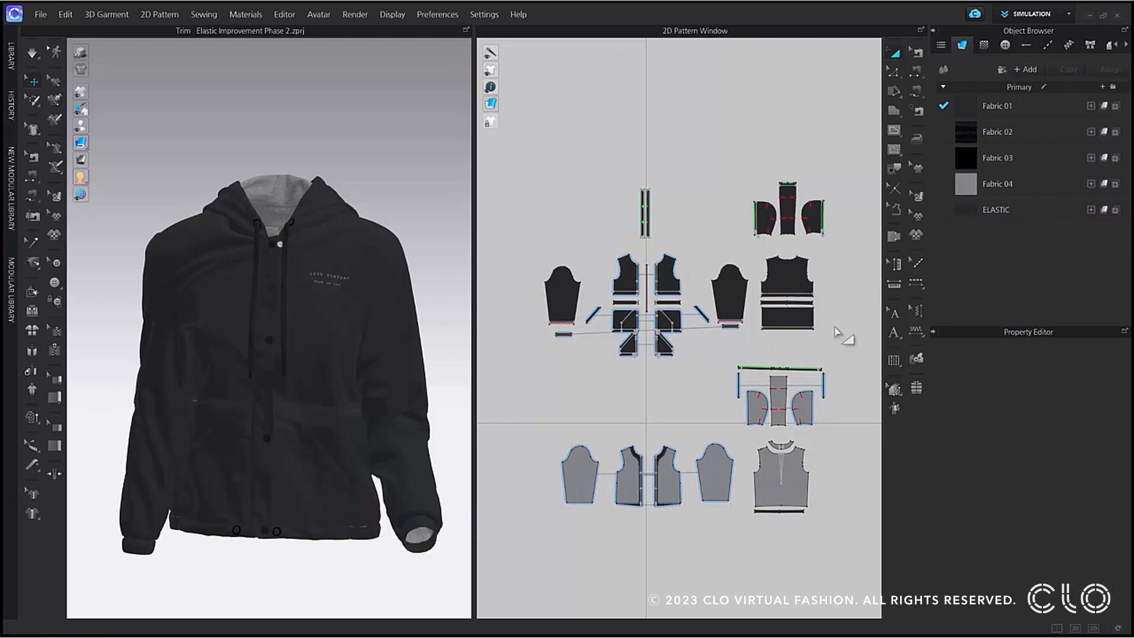
# Classify the sleeve's cuff elastic pattern as Elastic within the Trim category of its Tech Pack settings.
pyautogui.click(728, 326)
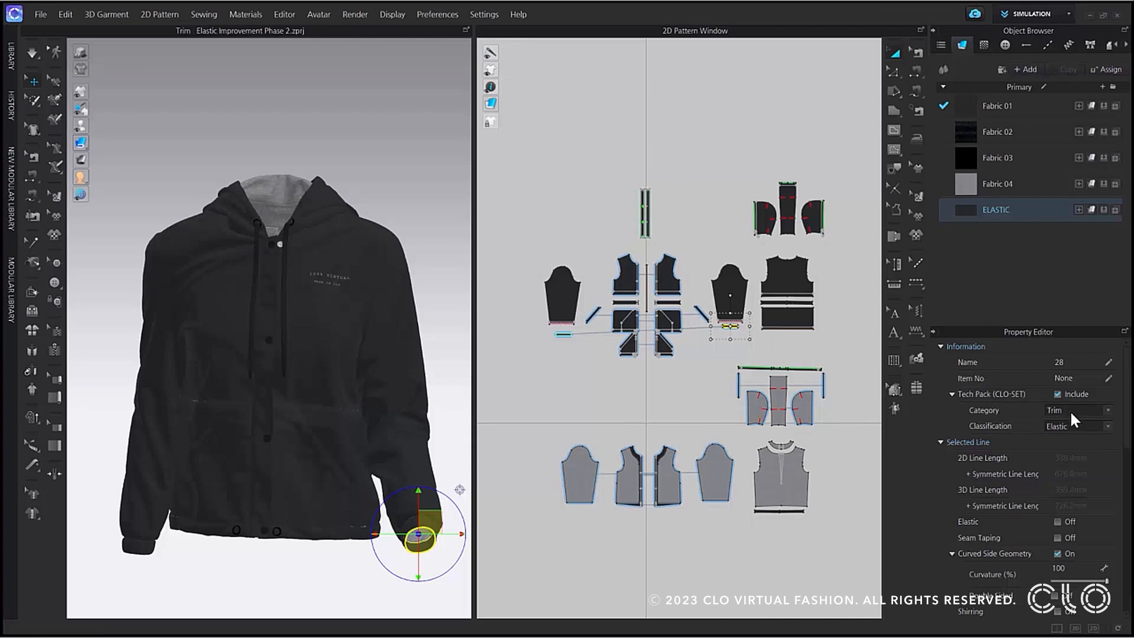
pyautogui.click(1108, 427)
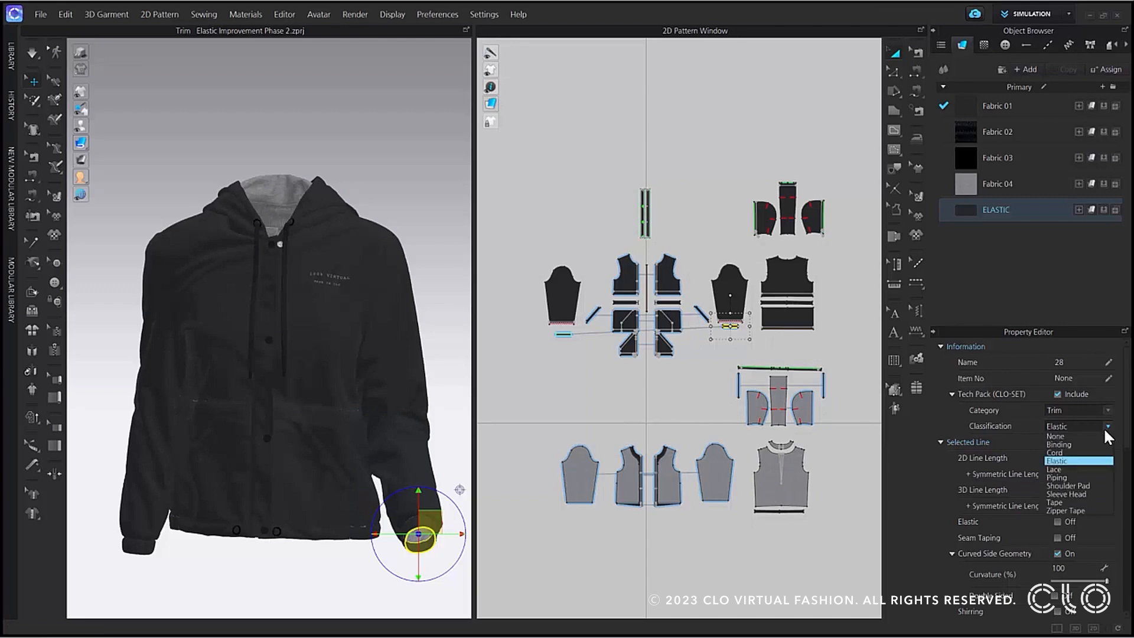
pyautogui.click(1071, 461)
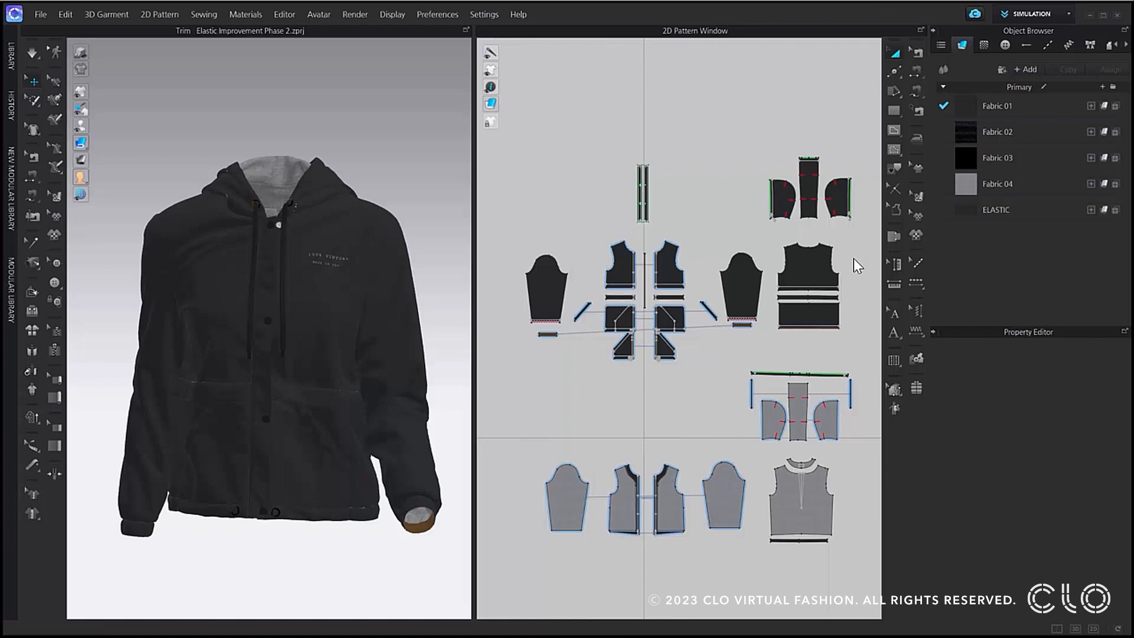
# Apply seam taping to both neckline segments of the jacket's front pattern with the chest print.
pyautogui.click(917, 167)
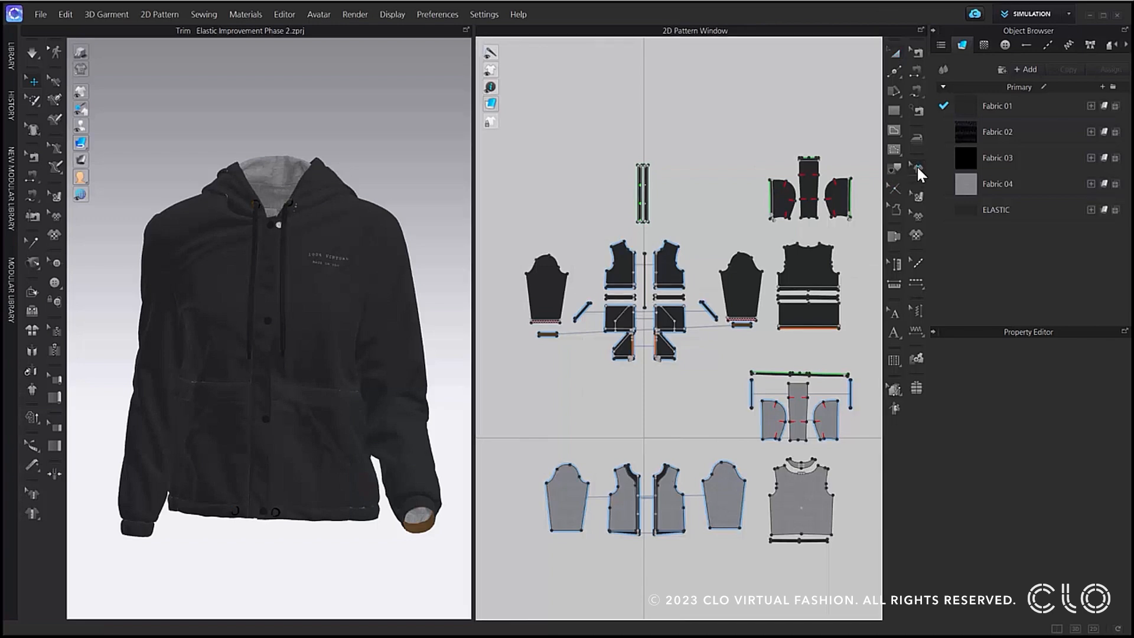
pyautogui.scroll(3, 663, 254)
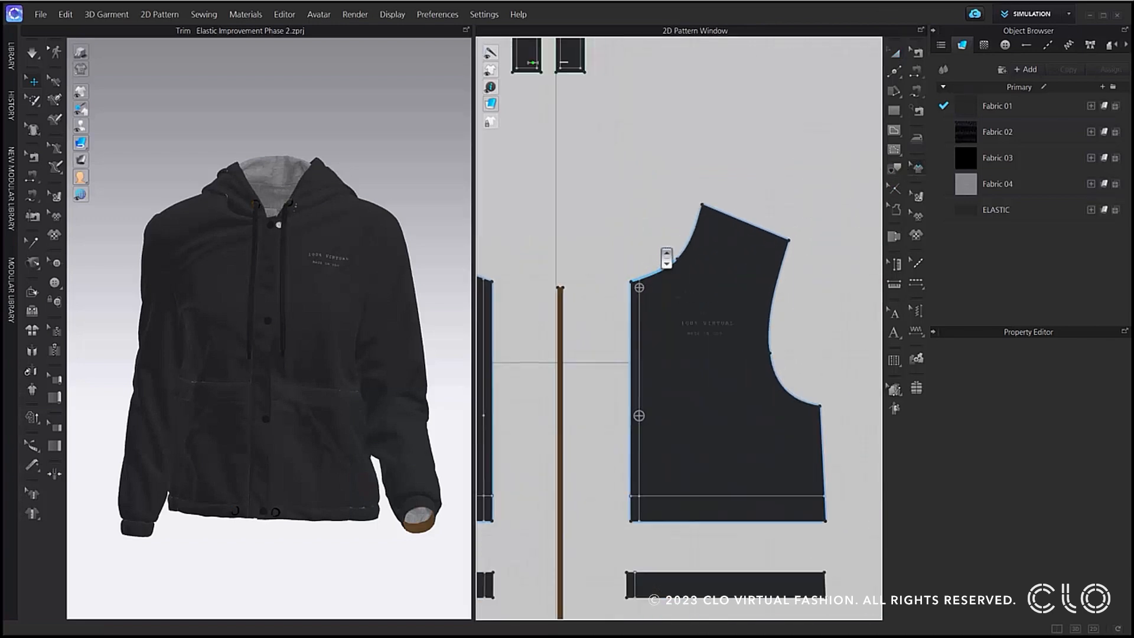
pyautogui.scroll(3, 665, 275)
pyautogui.click(672, 280)
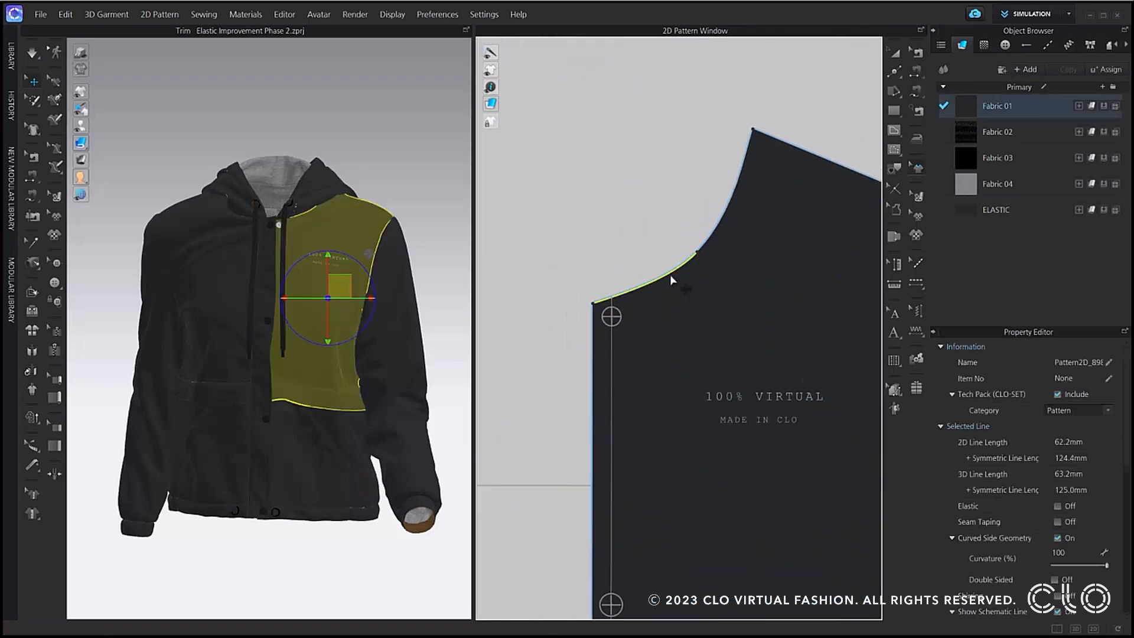
pyautogui.click(671, 277)
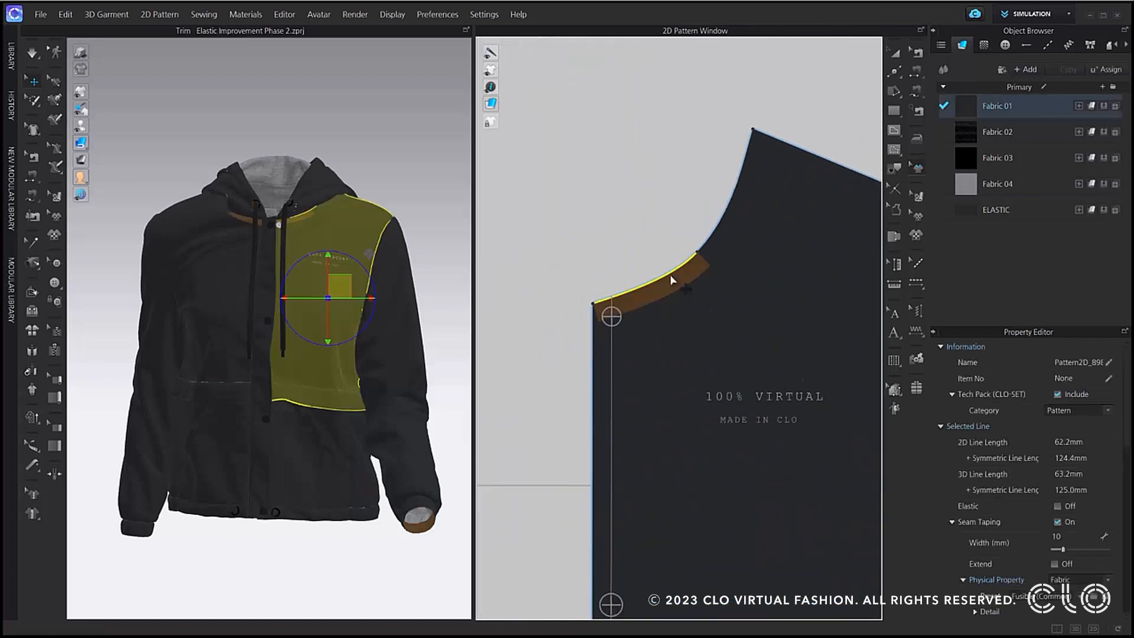
pyautogui.click(709, 242)
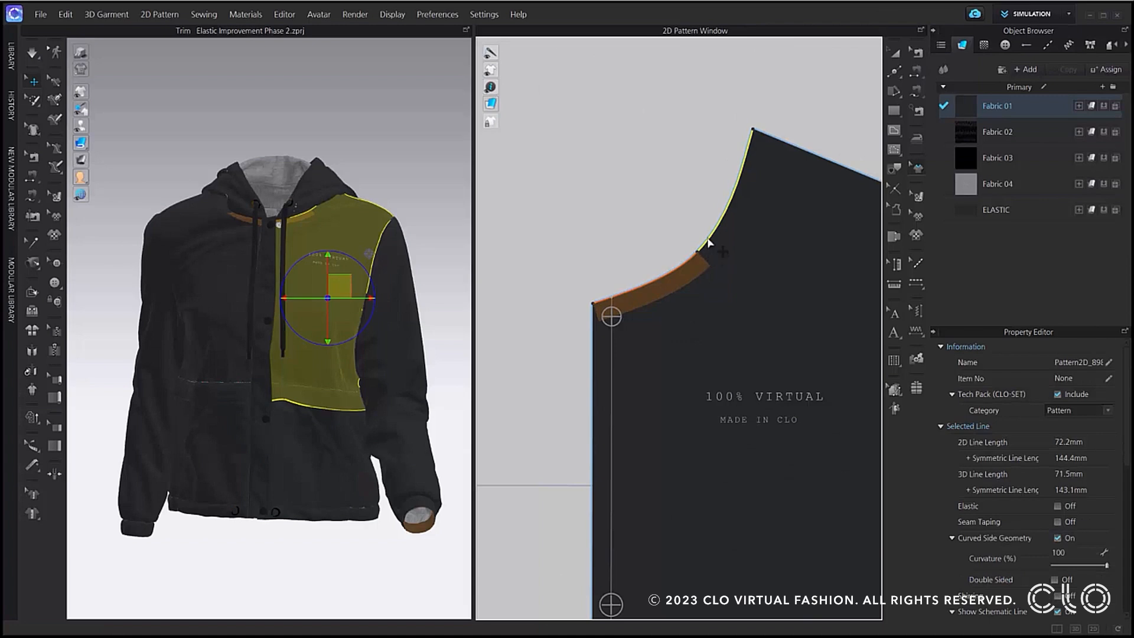
pyautogui.click(708, 243)
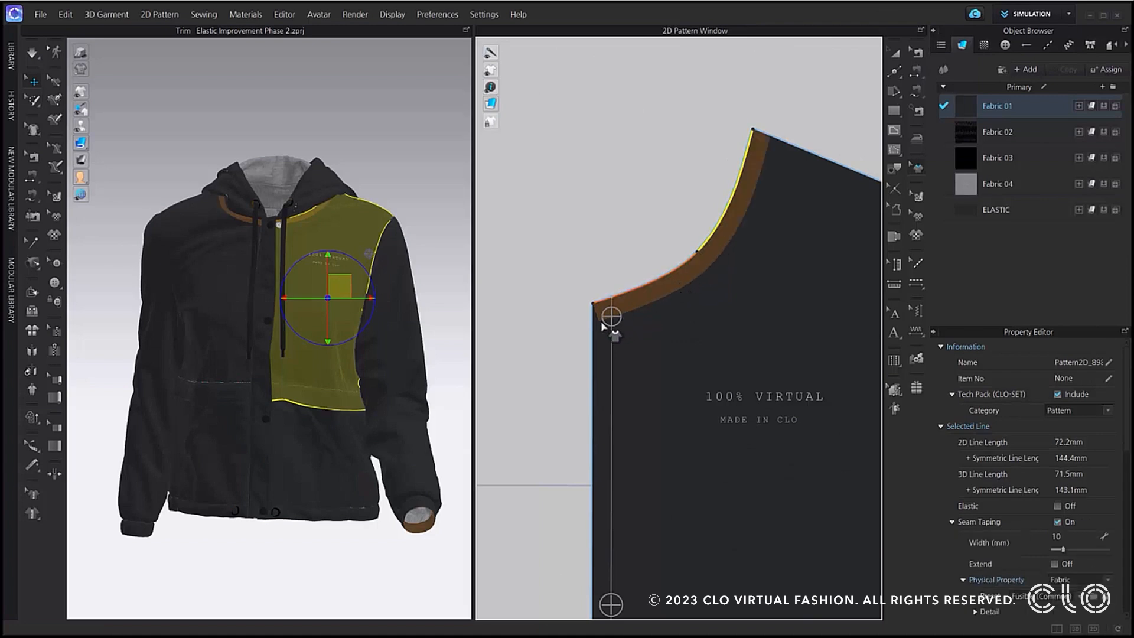
# Turn on Extend for the seam taping of the neckline segment that meets the centre front edge.
pyautogui.scroll(5, 608, 324)
pyautogui.scroll(1, 607, 331)
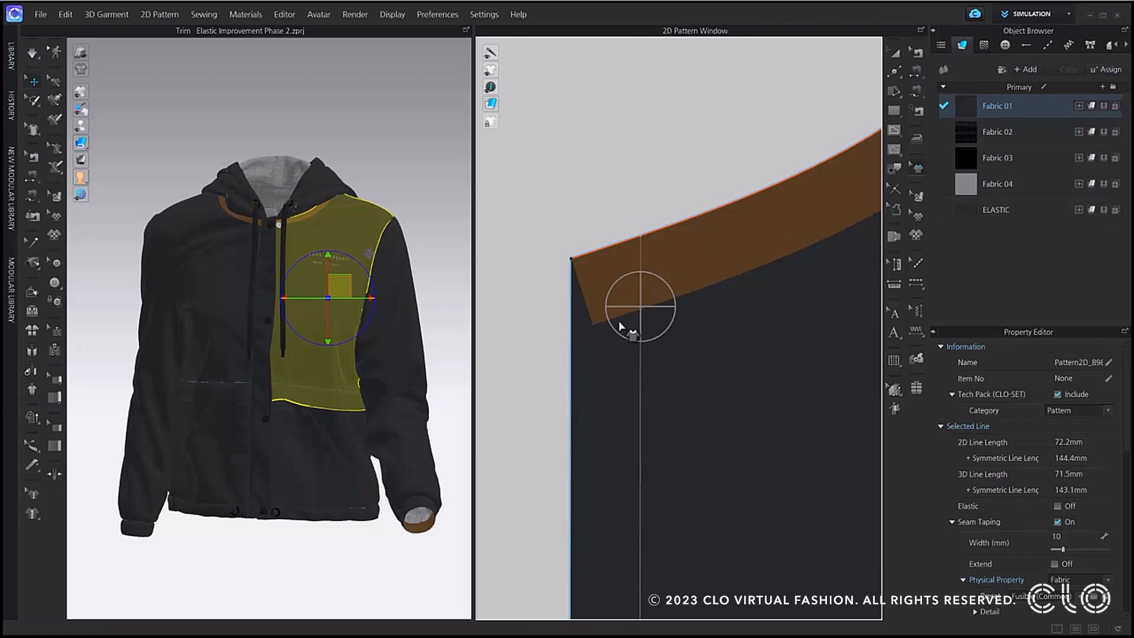
pyautogui.click(608, 252)
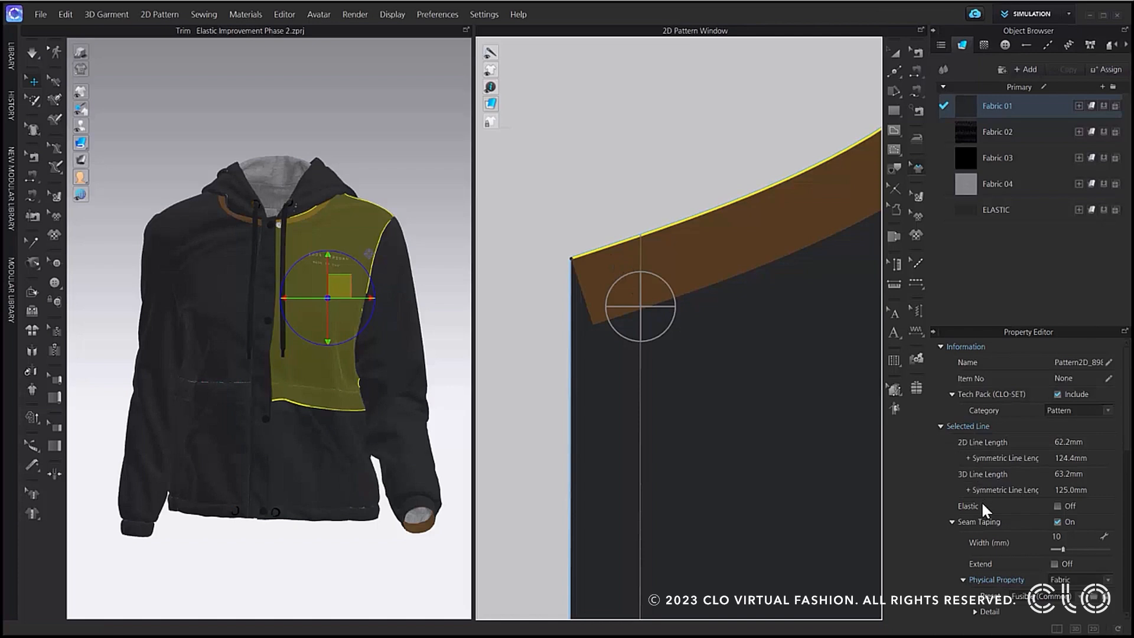
pyautogui.scroll(-2, 981, 502)
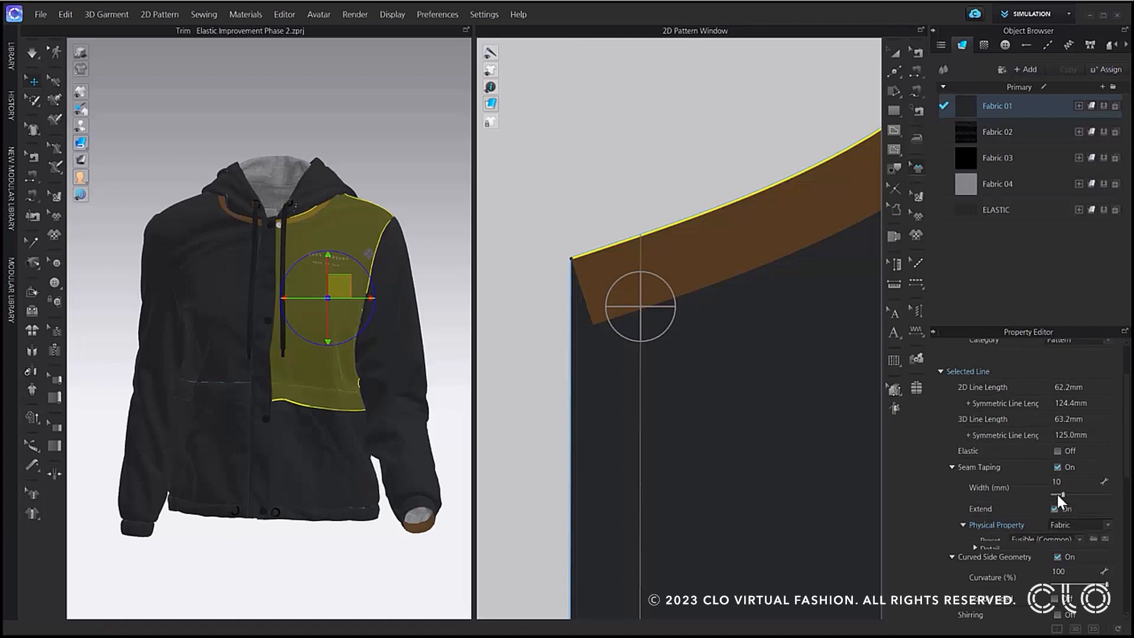
pyautogui.click(1055, 493)
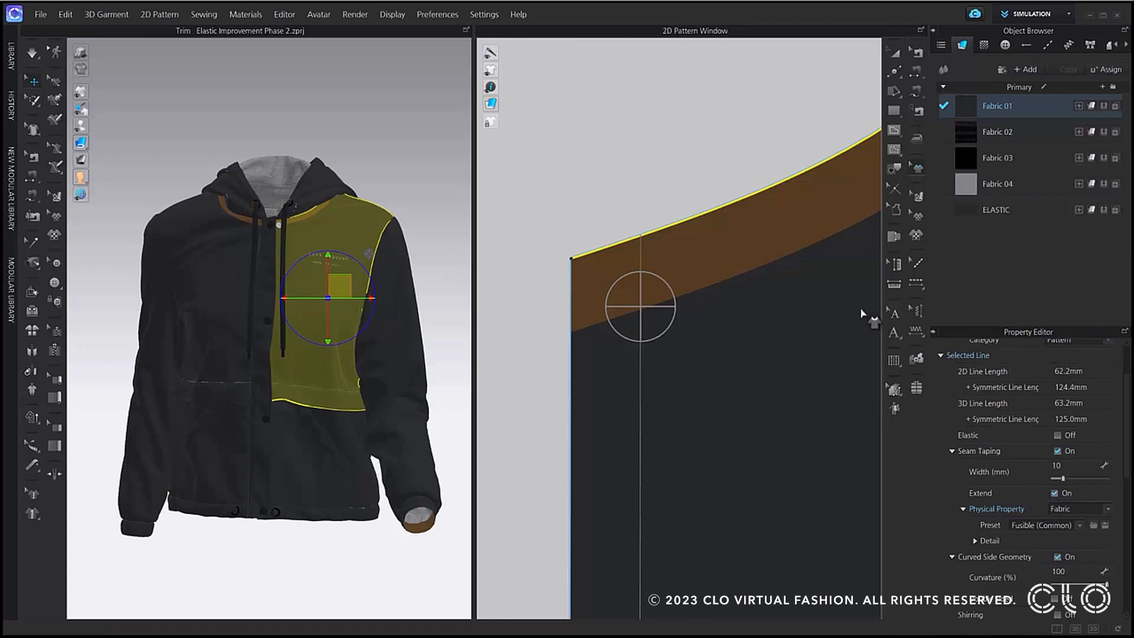
pyautogui.moveTo(841, 309); pyautogui.dragTo(648, 471, button='middle')
pyautogui.scroll(-4, 715, 358)
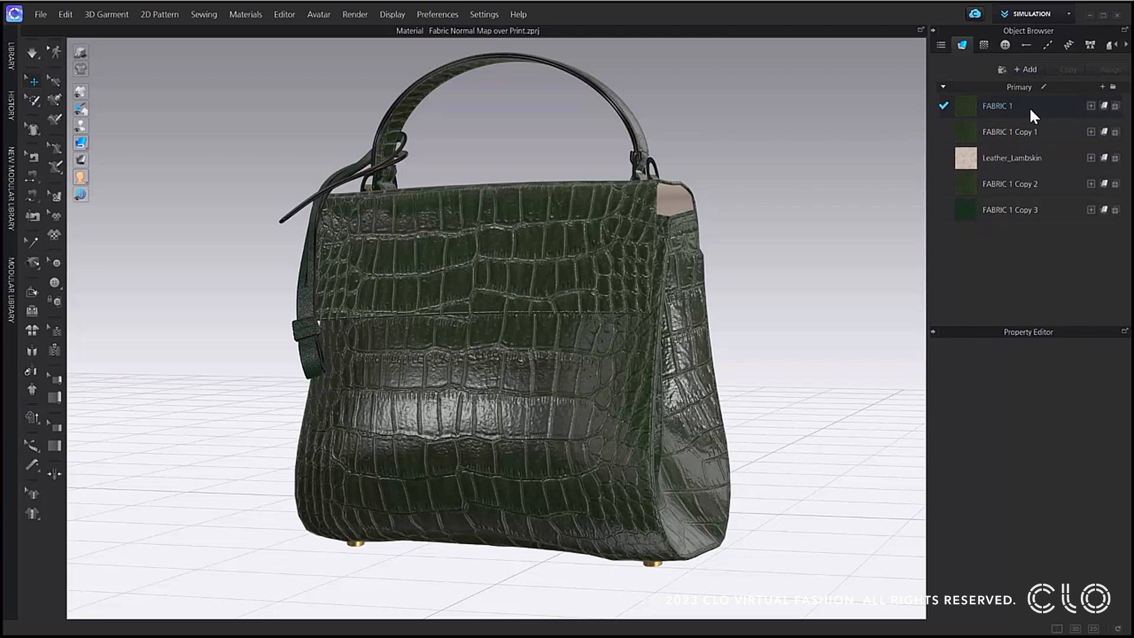
# Add the yellow graphic print to FABRIC 1 of the handbag and make it use the fabric's normal map.
pyautogui.click(1116, 106)
pyautogui.doubleClick(461, 247)
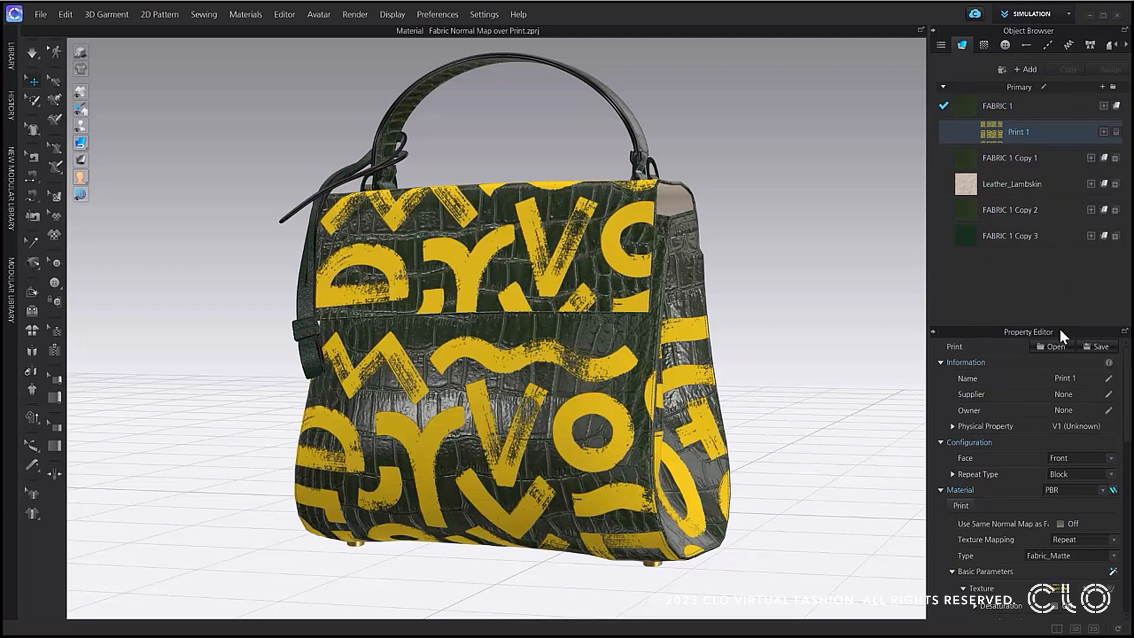
pyautogui.click(1060, 524)
pyautogui.scroll(-8, 1006, 514)
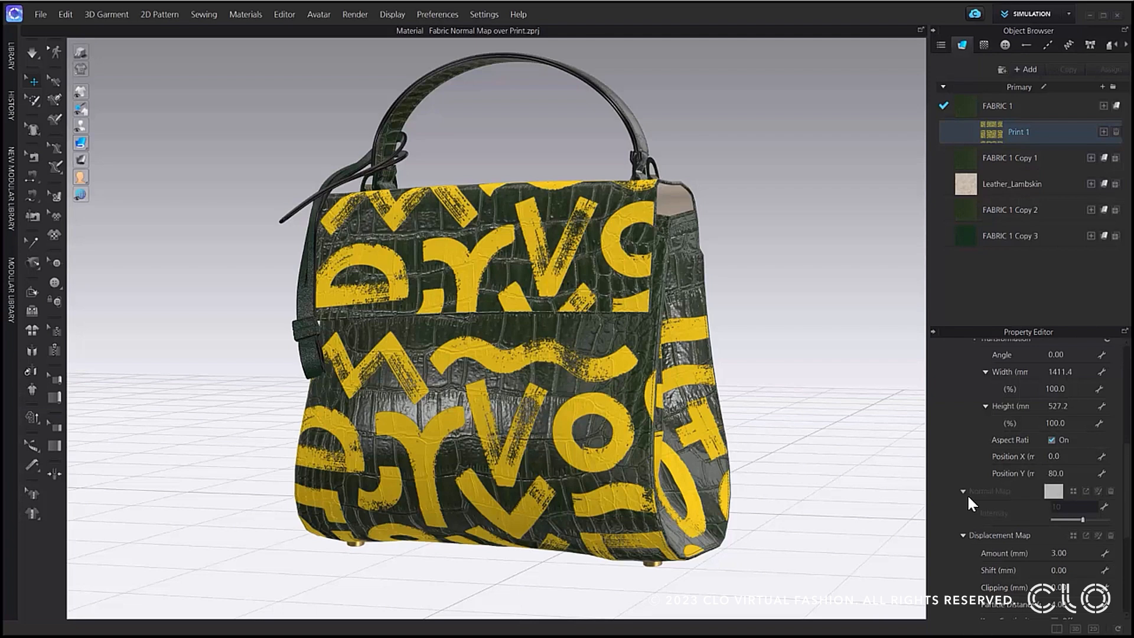
# Turn off the use of the fabric's normal map for Print 1 and review the print's own map settings.
pyautogui.scroll(3, 967, 493)
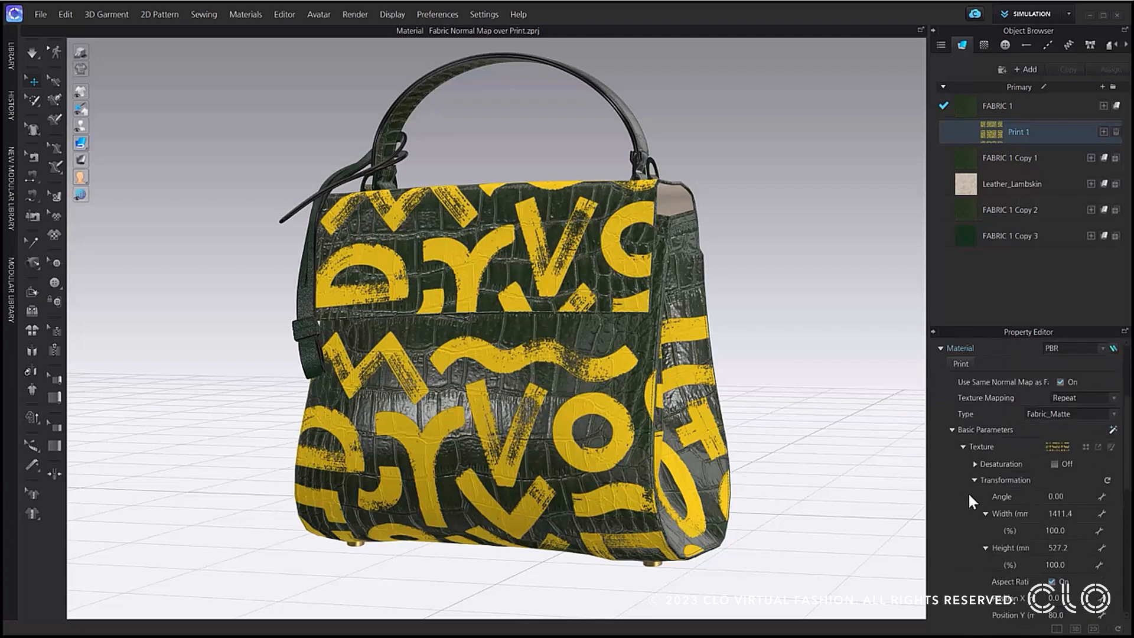
pyautogui.click(1060, 383)
pyautogui.scroll(-4, 966, 449)
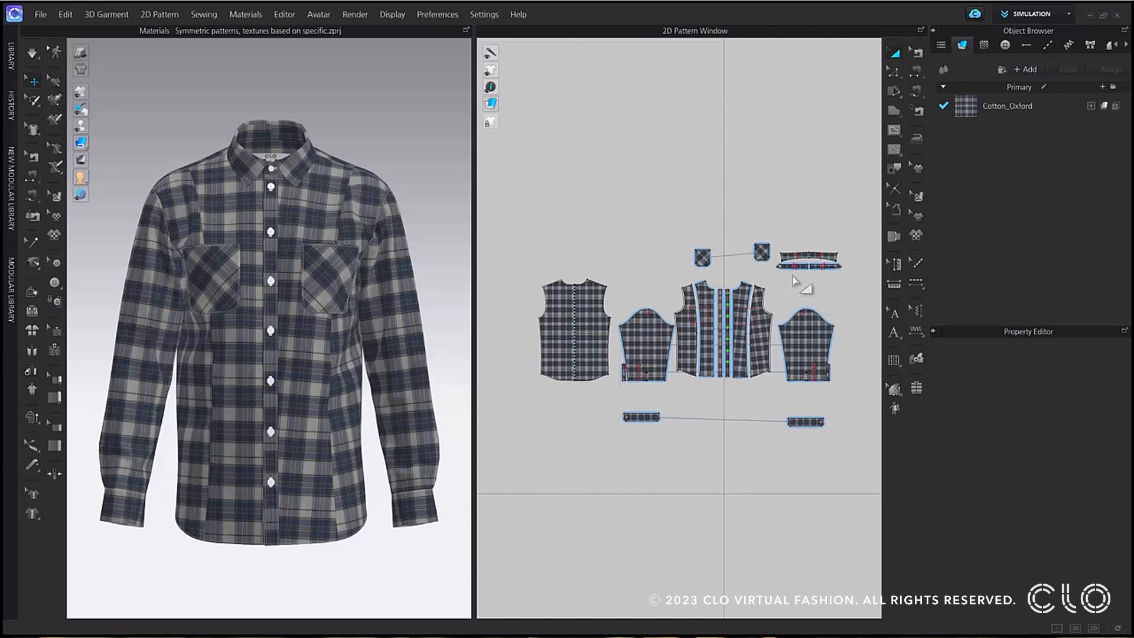
# Match up the plaid grain of front pattern Body_Front_1 with the neighbouring placket along its centre front edge.
pyautogui.click(915, 197)
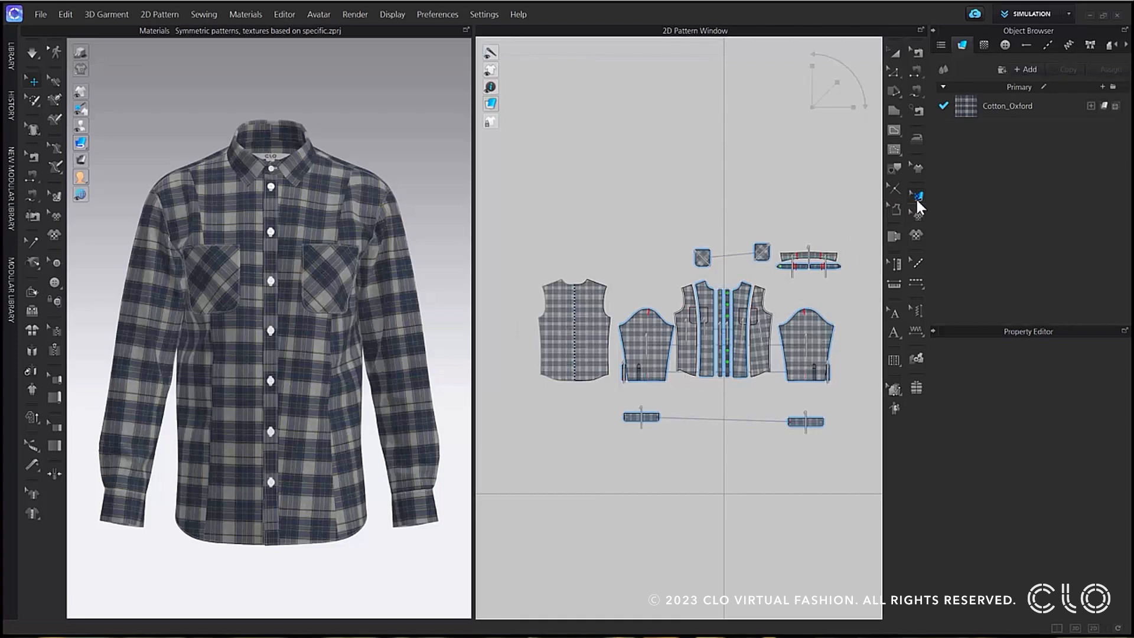
pyautogui.rightClick(739, 313)
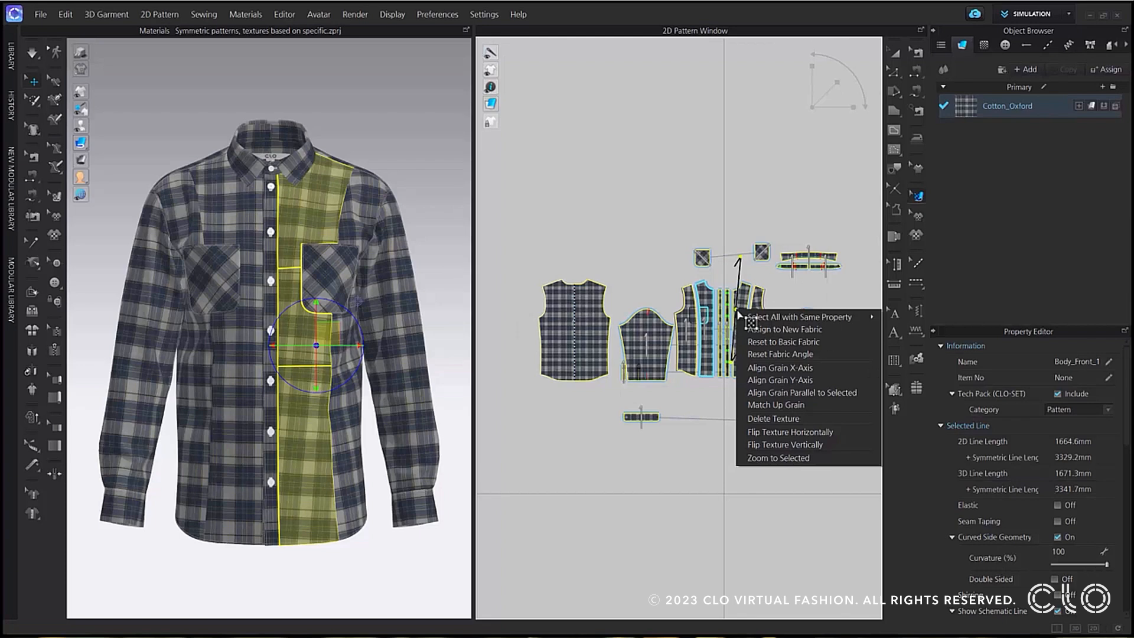
pyautogui.click(788, 405)
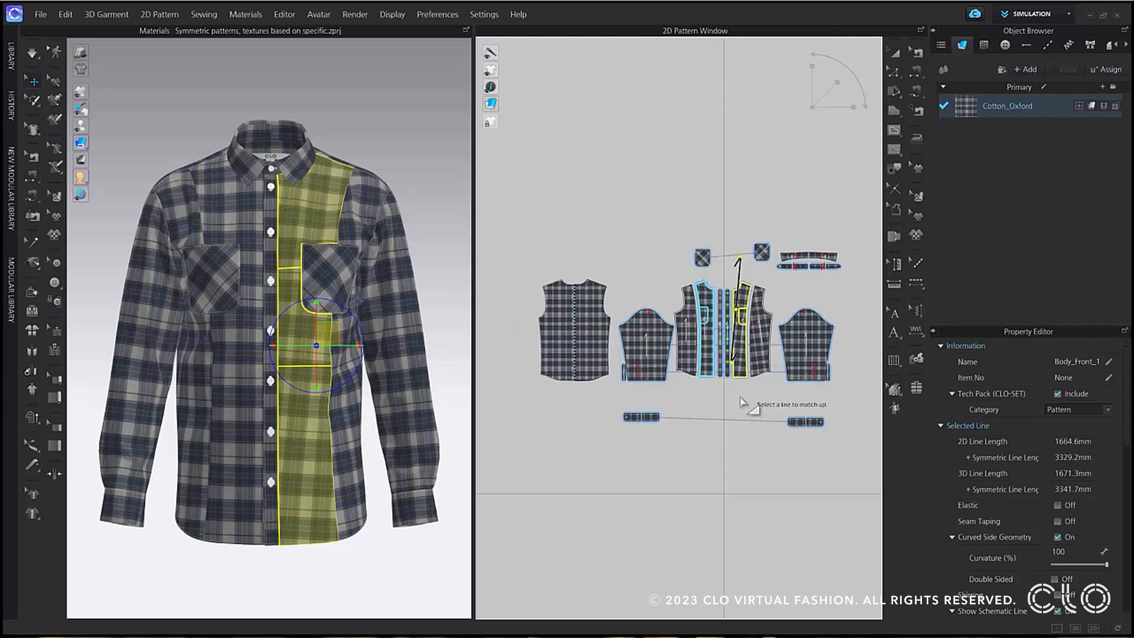
pyautogui.scroll(5, 743, 402)
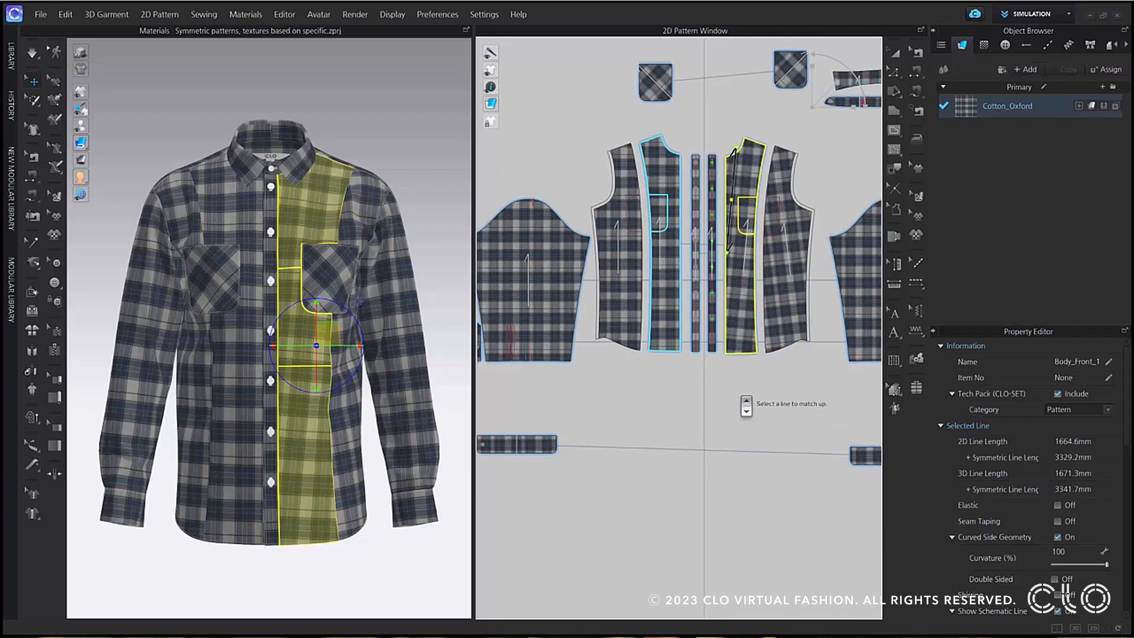
pyautogui.scroll(3, 747, 405)
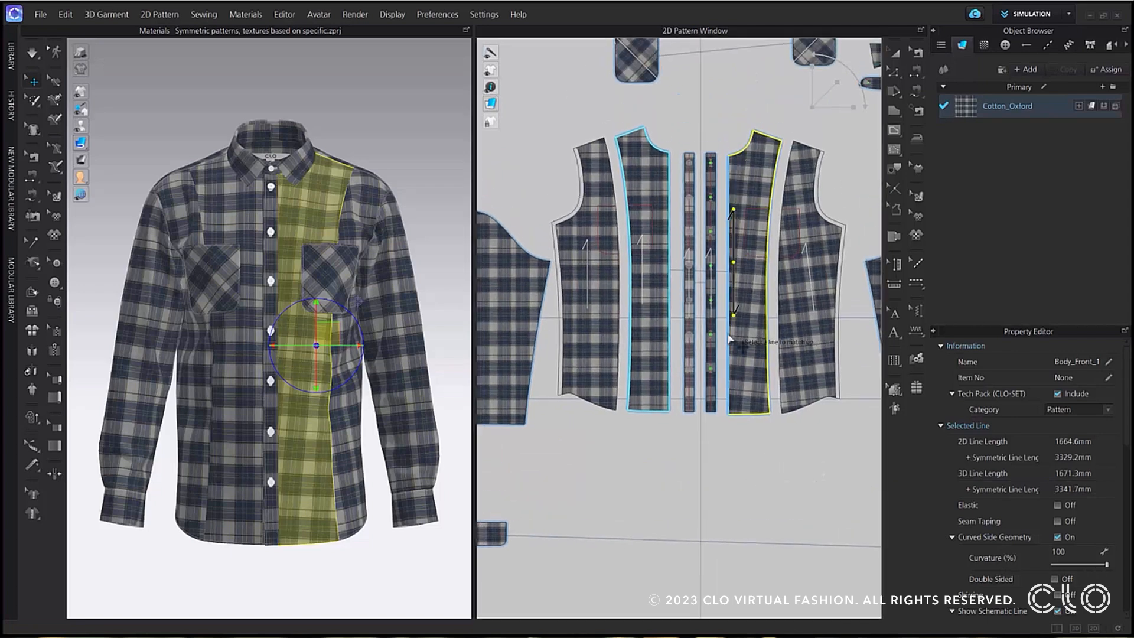
pyautogui.click(730, 338)
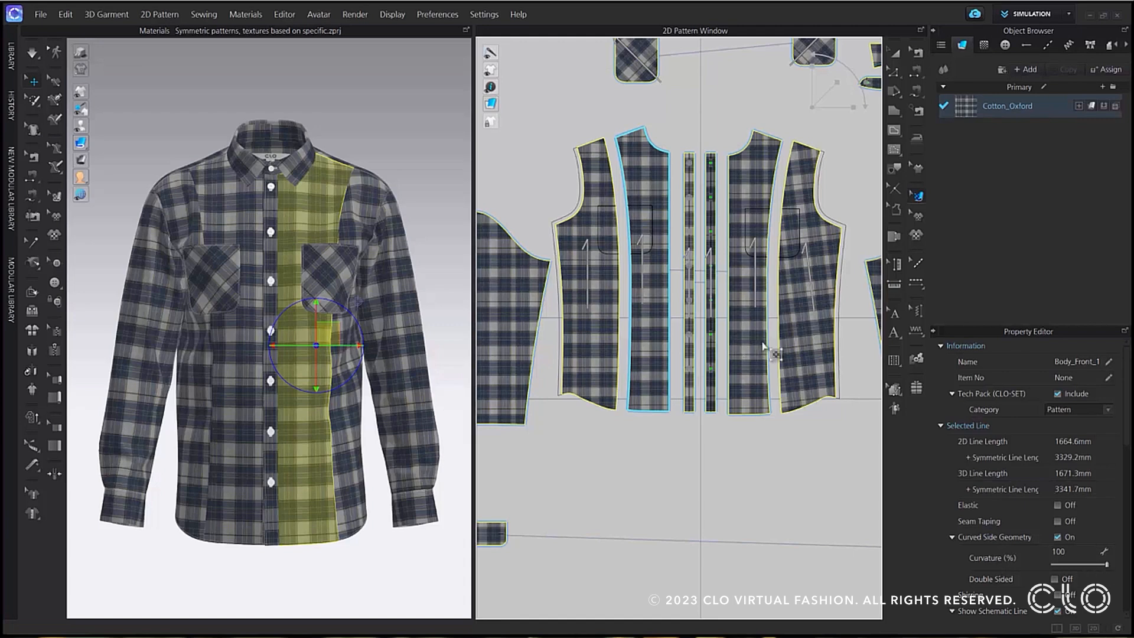
# Match up the plaid grain of side front pattern Body_Front_2 with Body_Front_1 along their shared seam.
pyautogui.moveTo(835, 329); pyautogui.dragTo(836, 364, button='right')
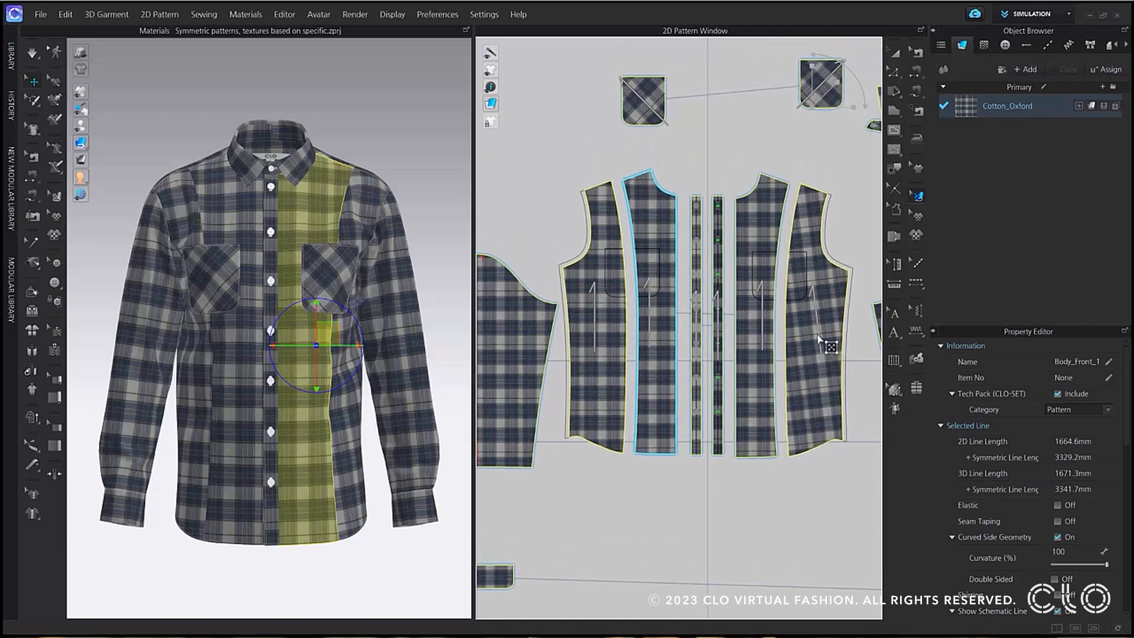
pyautogui.rightClick(818, 335)
pyautogui.click(841, 425)
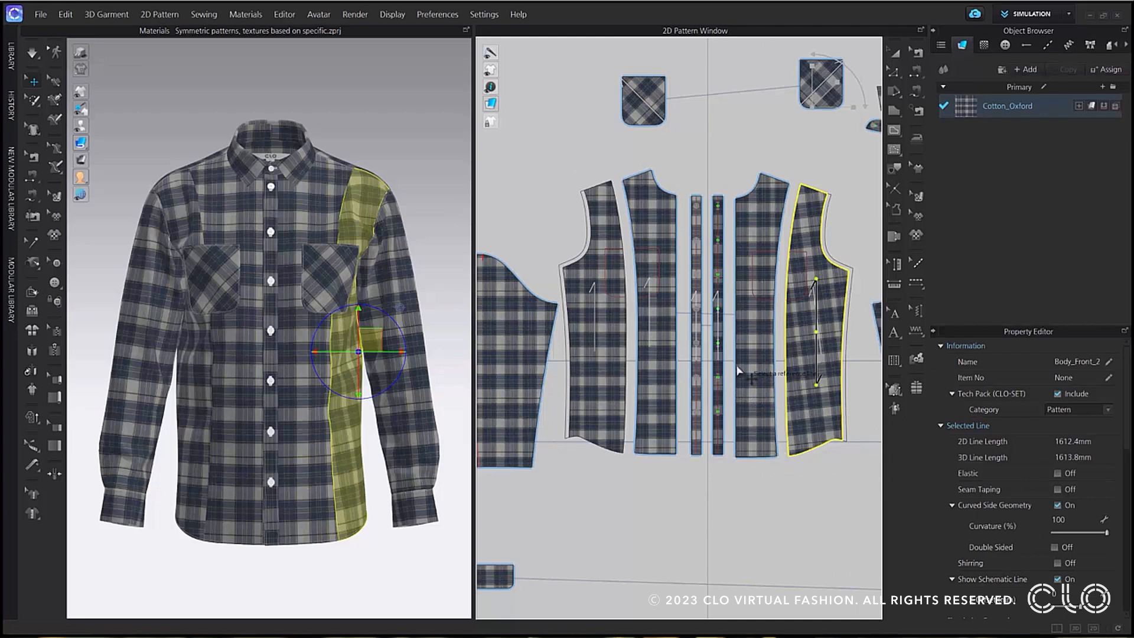
pyautogui.click(789, 363)
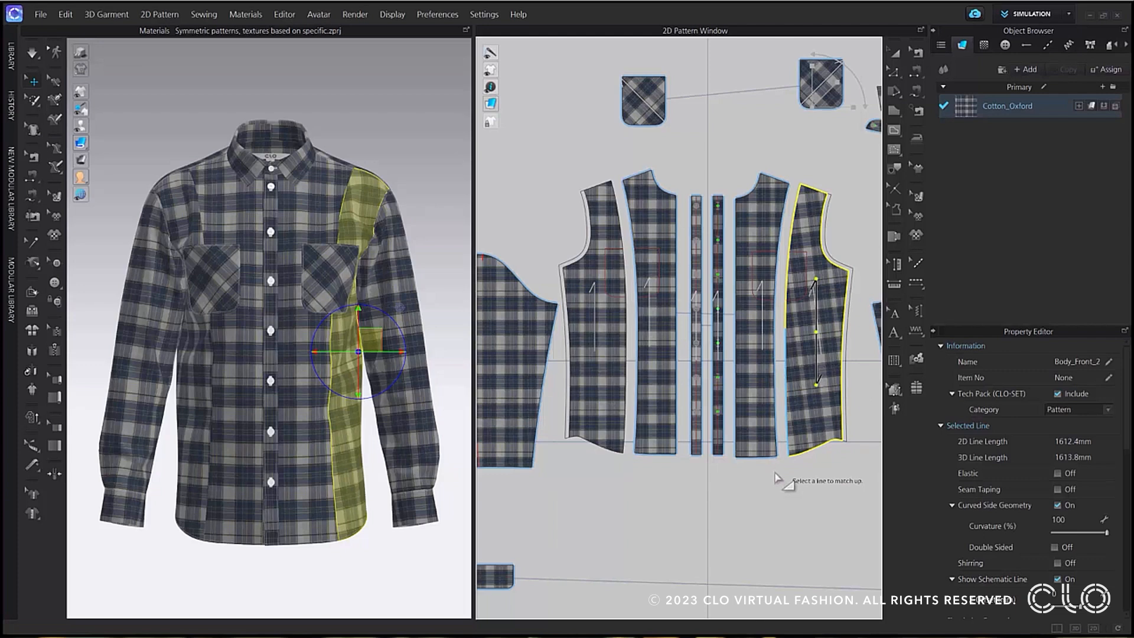
pyautogui.click(777, 387)
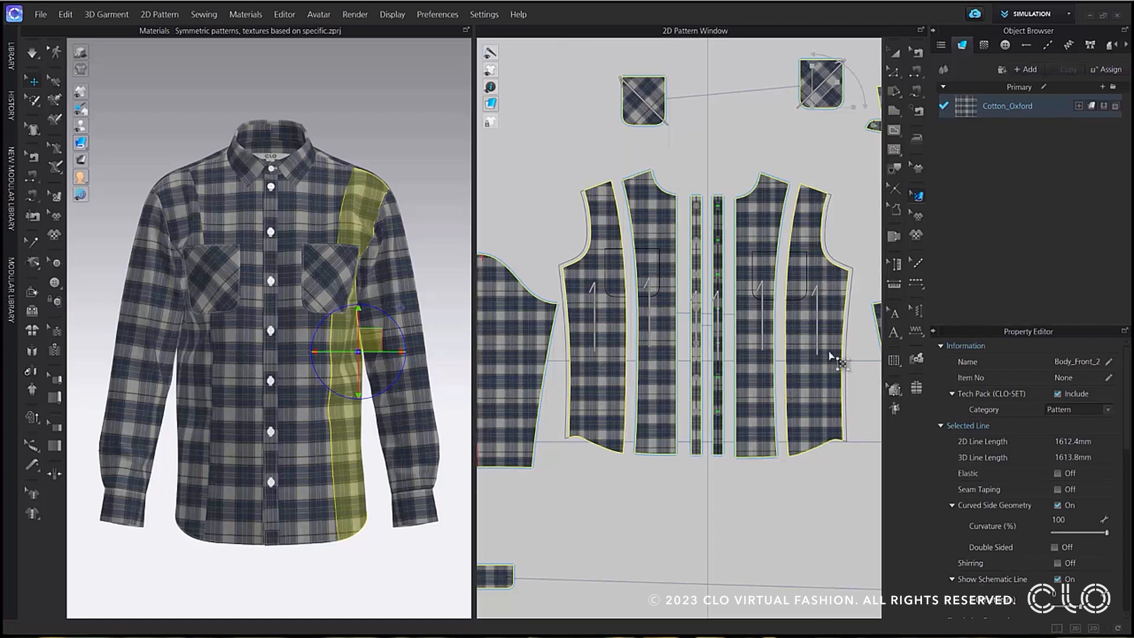
# Switch to Print Layout mode and review the pattern layout on the Cotton_Oxford fabric.
pyautogui.click(1046, 16)
pyautogui.click(1034, 77)
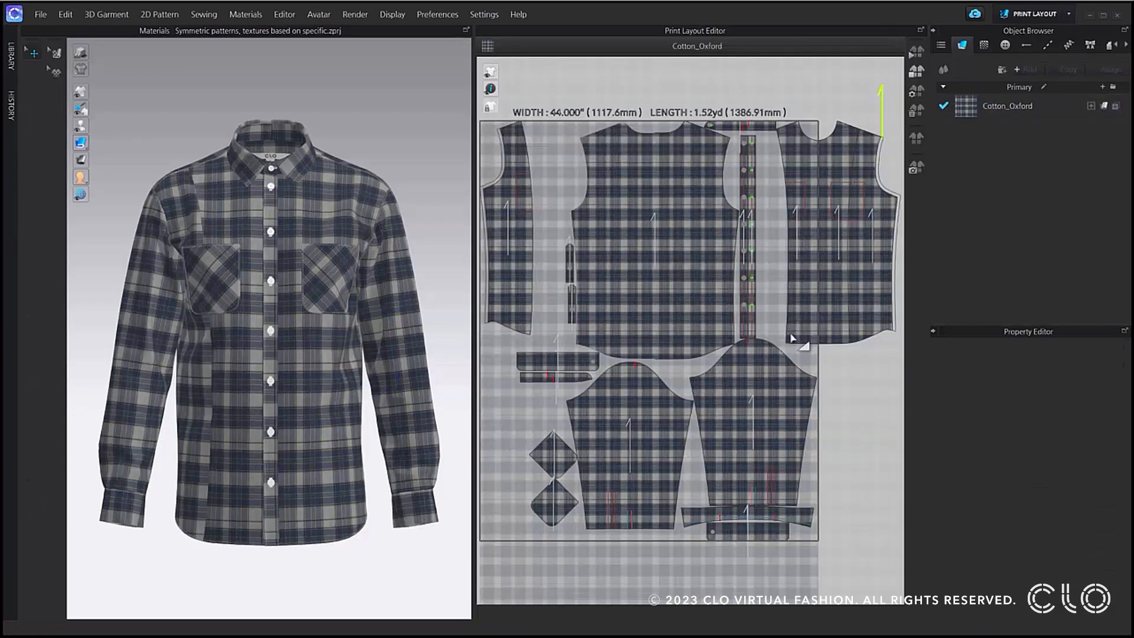
pyautogui.click(914, 52)
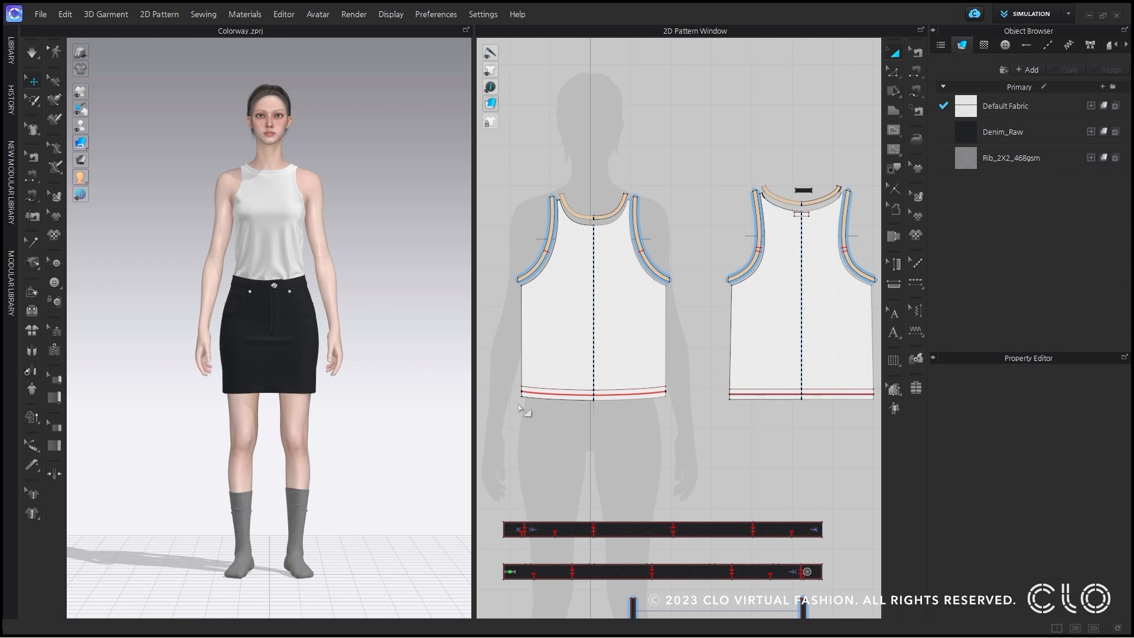
# Open the Colorway Editor and add a second colorway next to White.
pyautogui.click(284, 14)
pyautogui.click(311, 42)
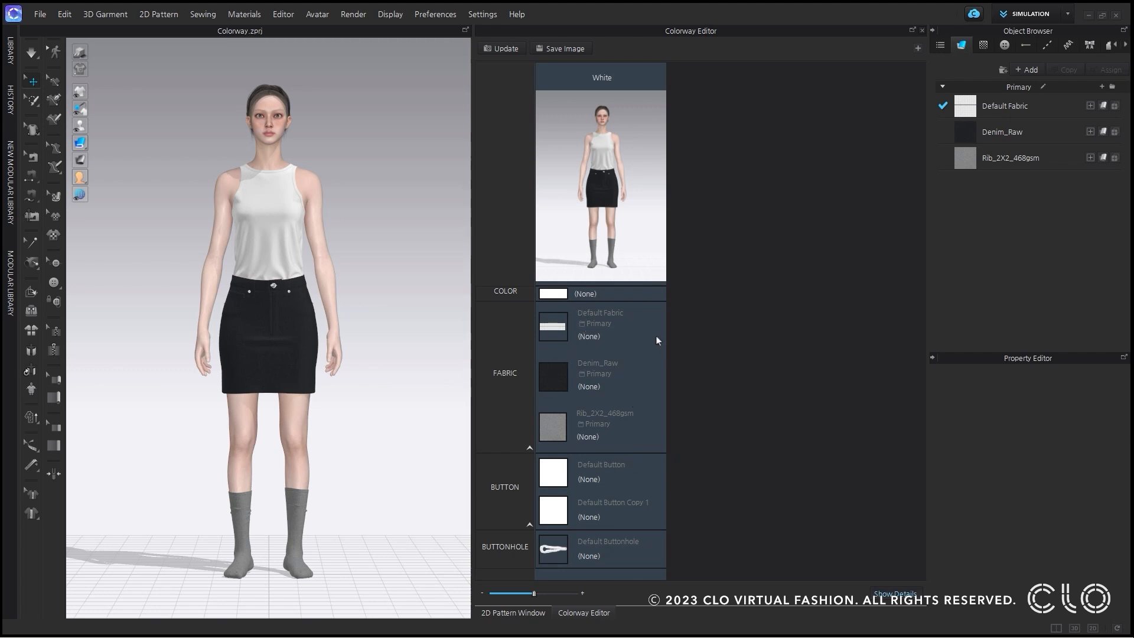
pyautogui.click(917, 49)
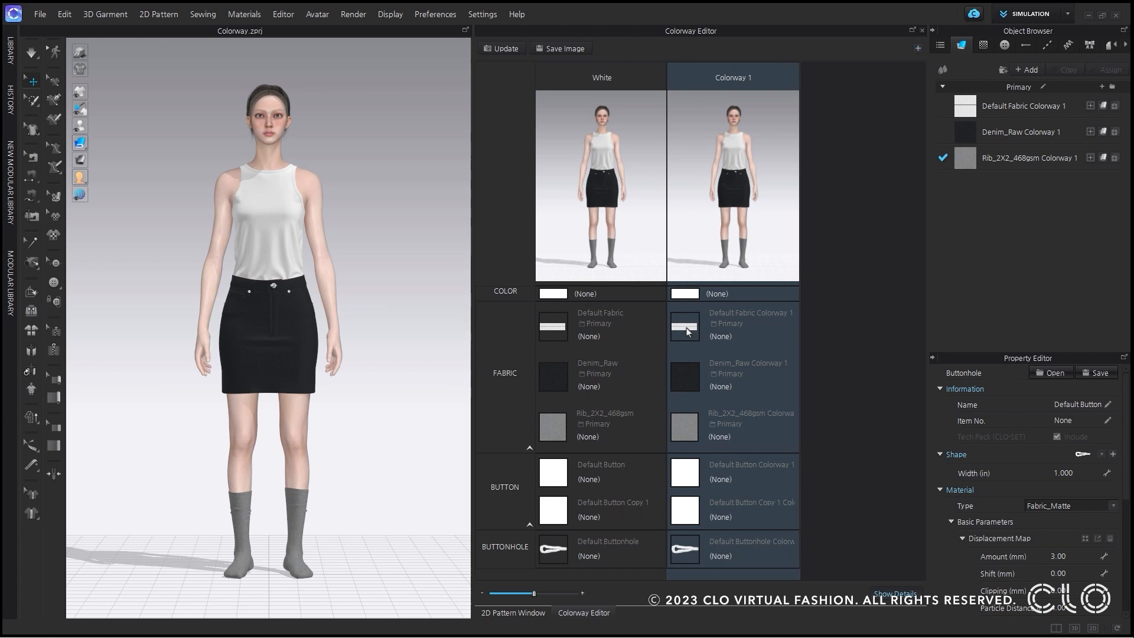
# Add the red Rib_1X1_486gsm fabric from the library and replace the tank top's Default Fabric with it in Colorway 1.
pyautogui.click(690, 324)
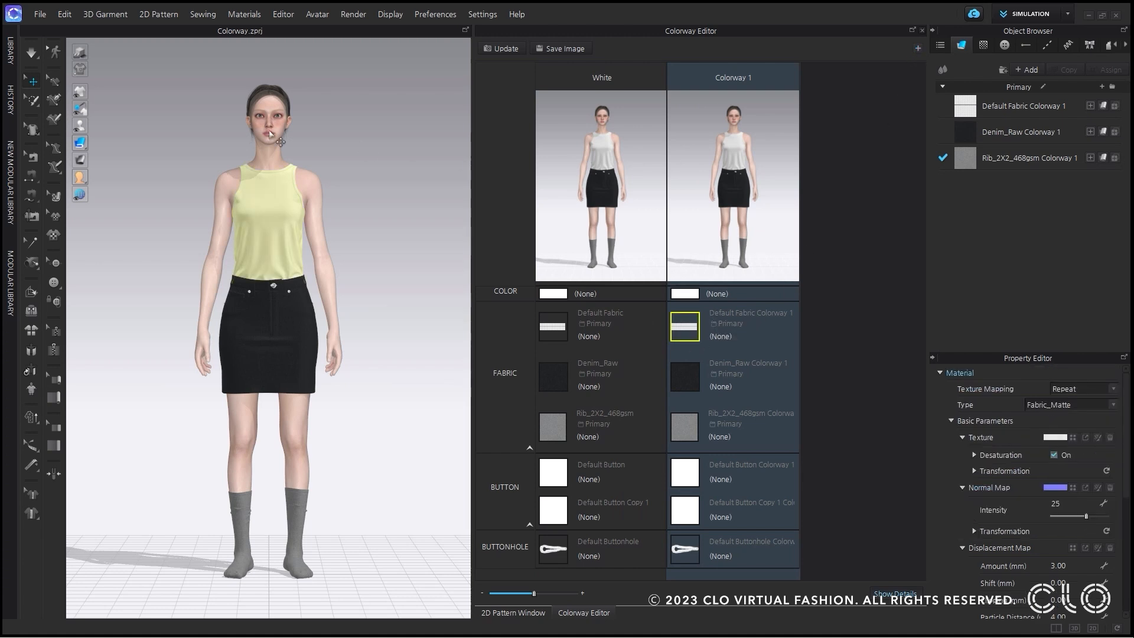
pyautogui.click(11, 52)
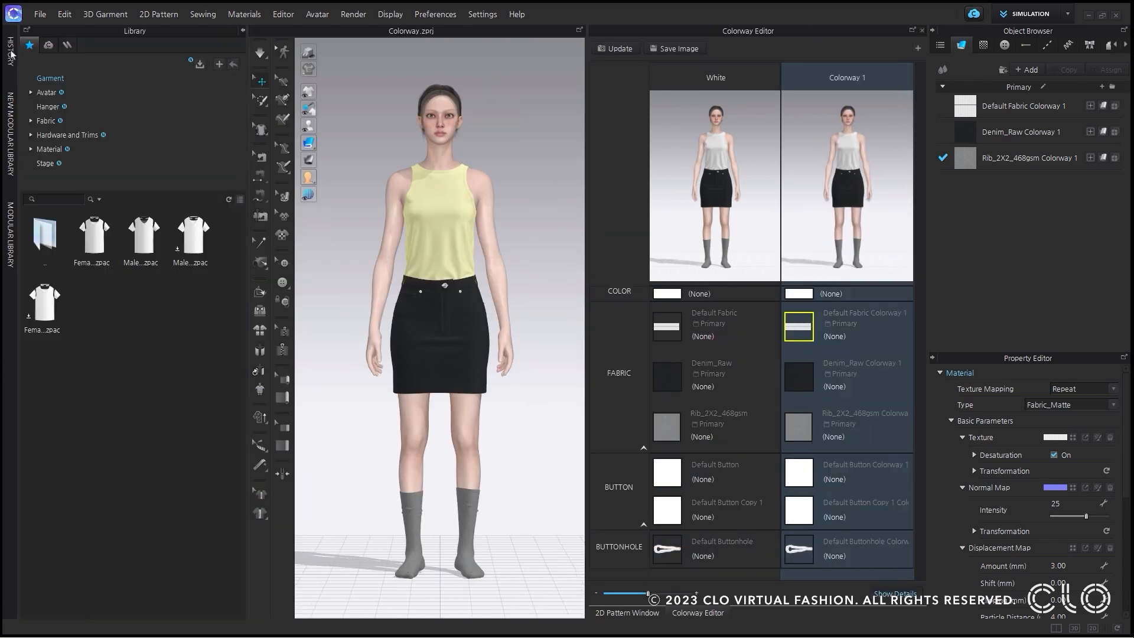
pyautogui.click(45, 121)
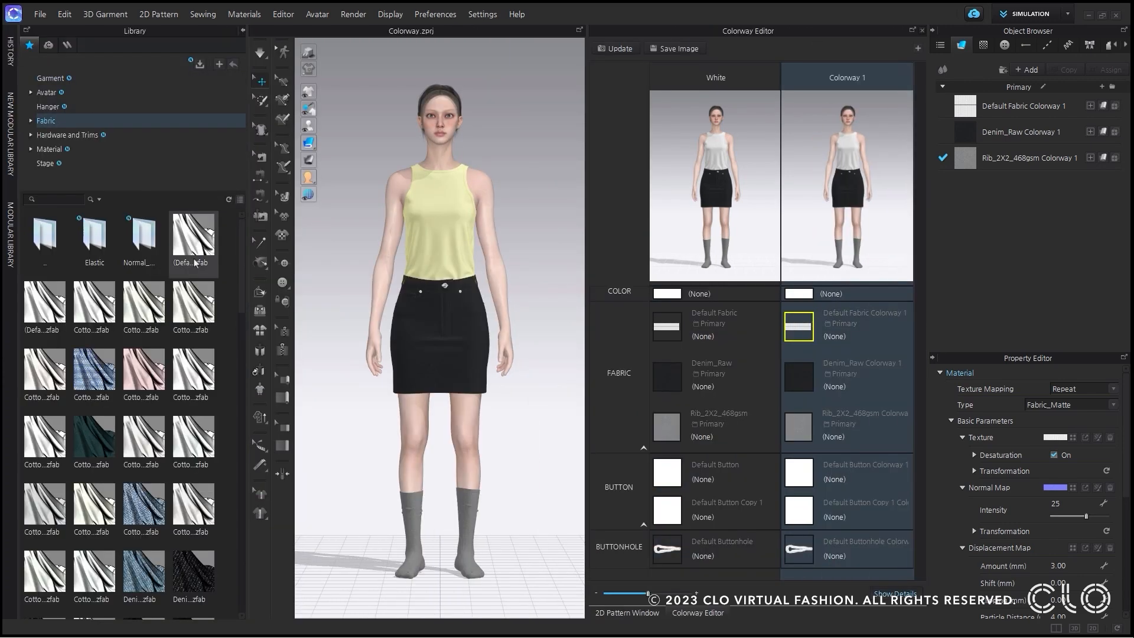
pyautogui.scroll(-5, 193, 249)
pyautogui.scroll(-5, 186, 340)
pyautogui.moveTo(152, 308)
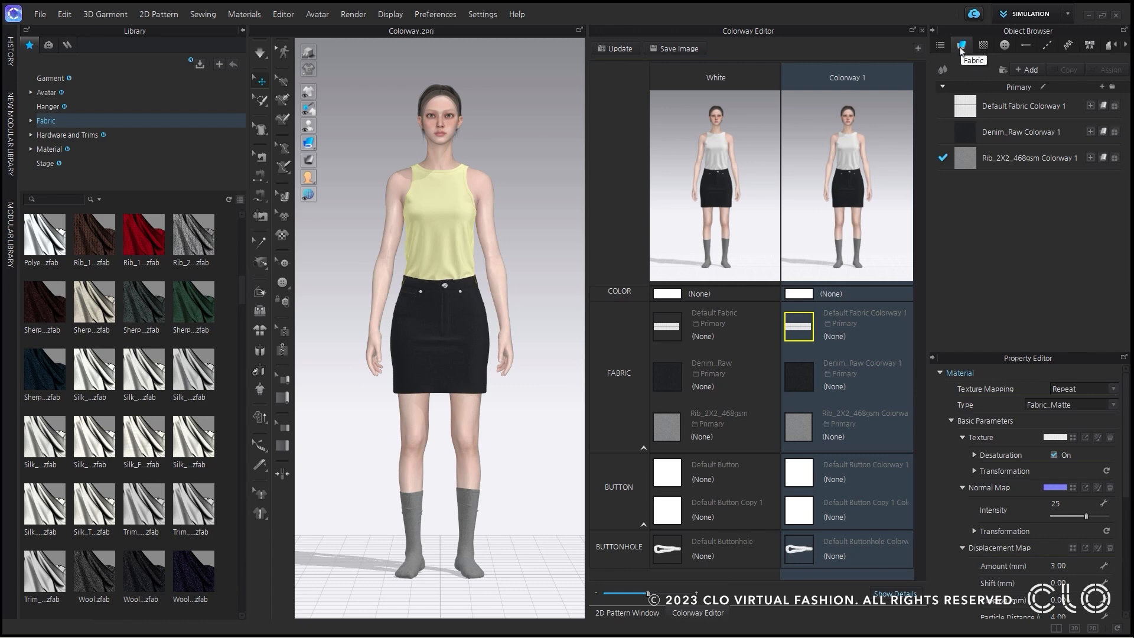
pyautogui.moveTo(143, 235); pyautogui.dragTo(736, 253)
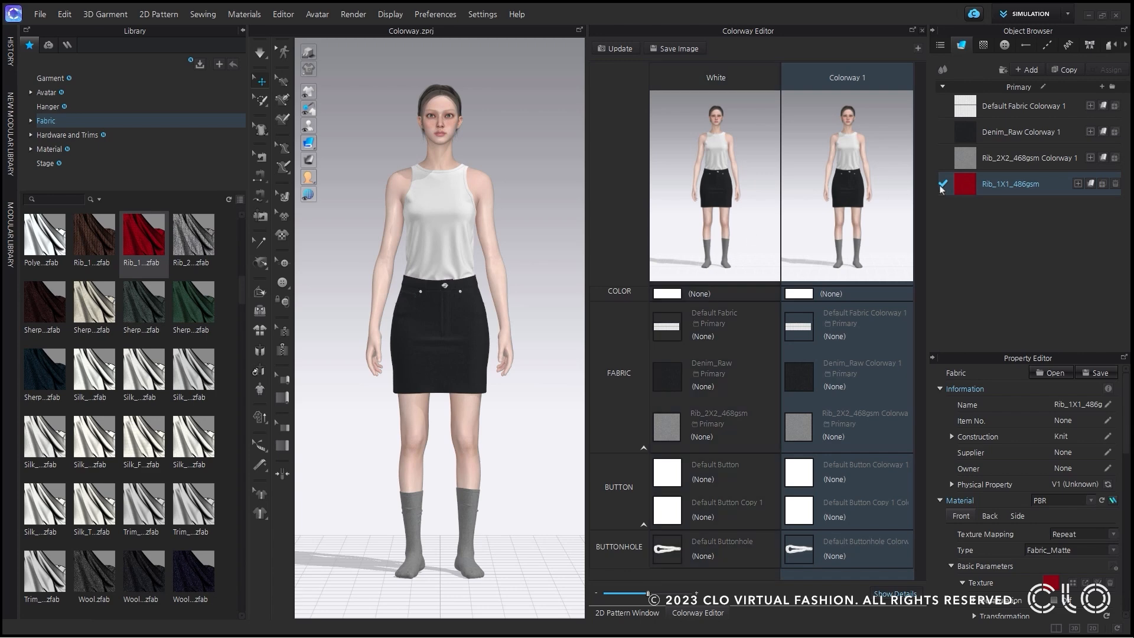
pyautogui.moveTo(982, 190); pyautogui.dragTo(806, 326)
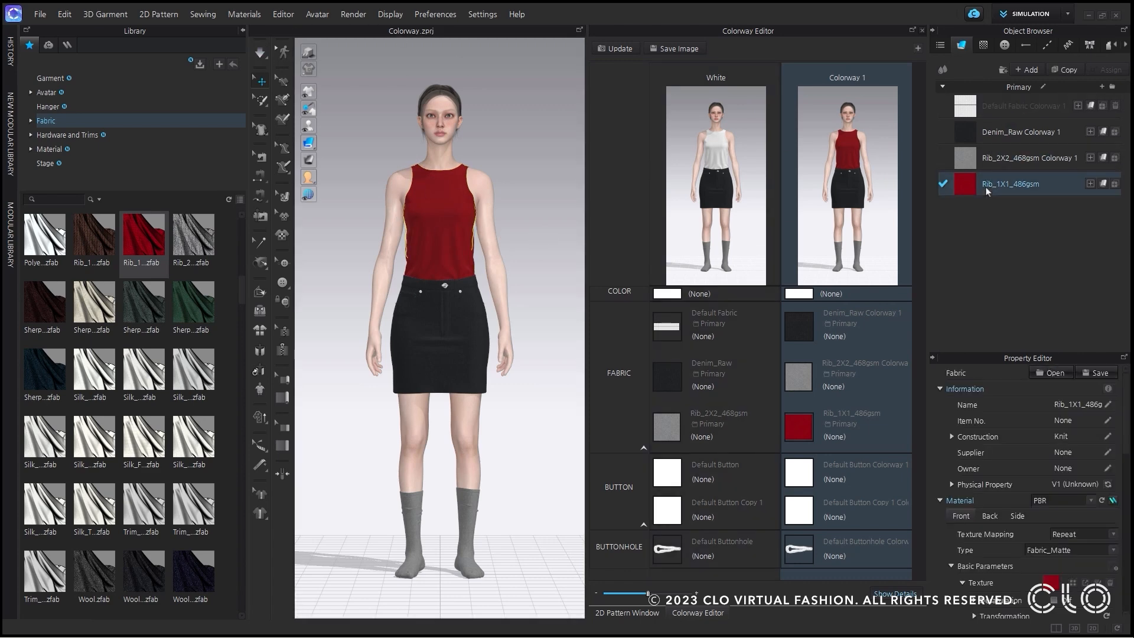
# Compare the physical property details of Rib_1X1_486gsm with those of Default Fabric Colorway 1, and close the library.
pyautogui.scroll(-10, 1015, 495)
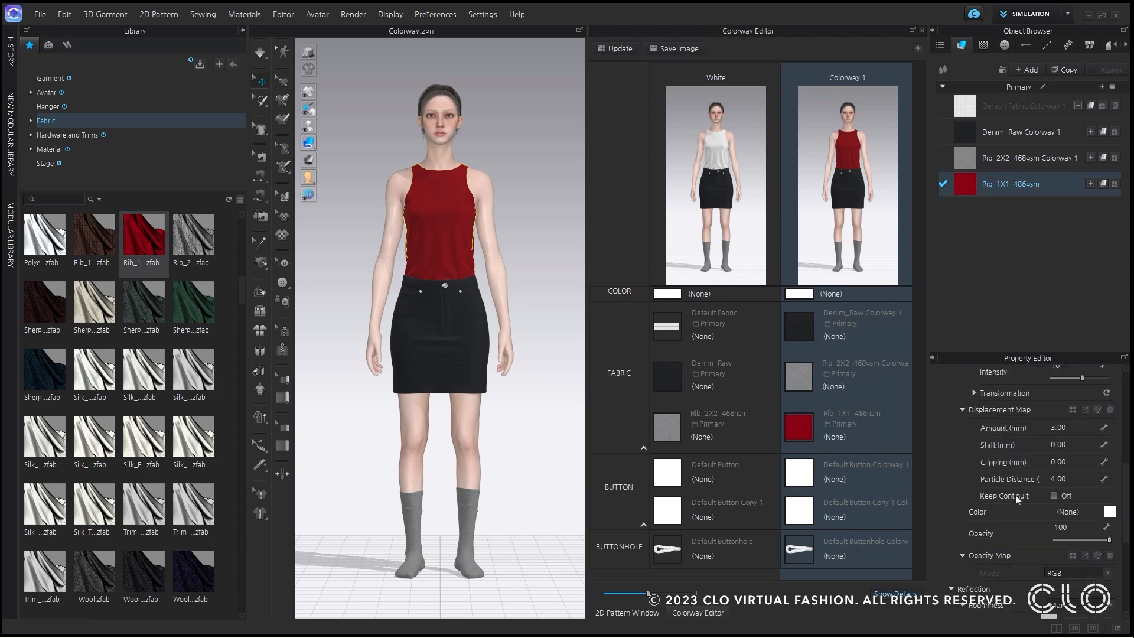
pyautogui.click(967, 592)
pyautogui.scroll(-3, 1064, 437)
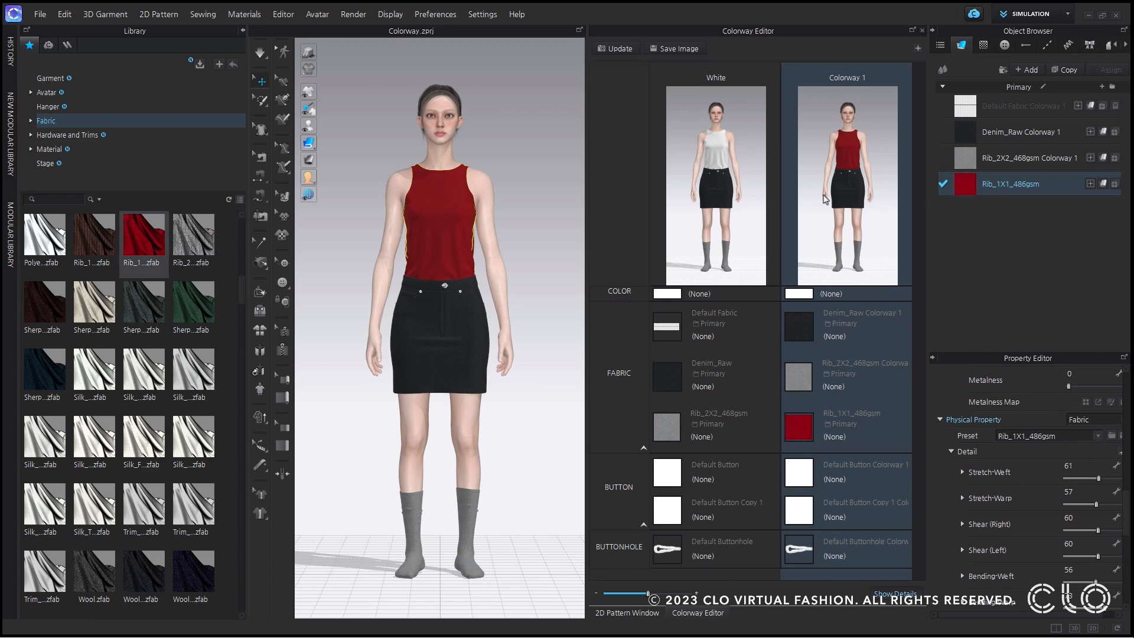
pyautogui.click(999, 106)
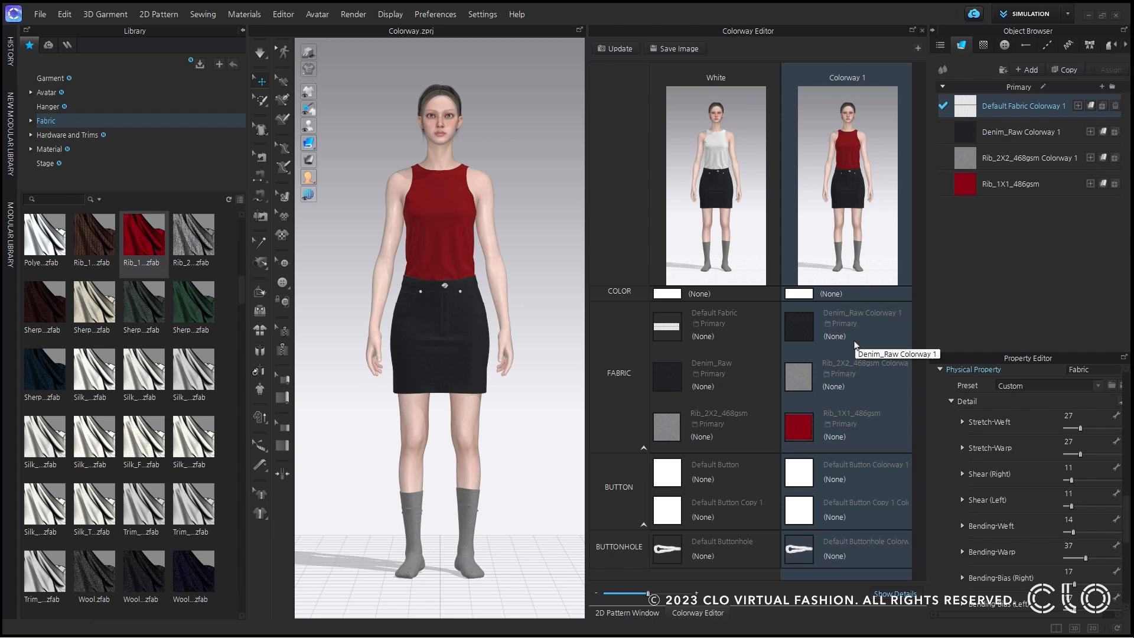
pyautogui.click(242, 30)
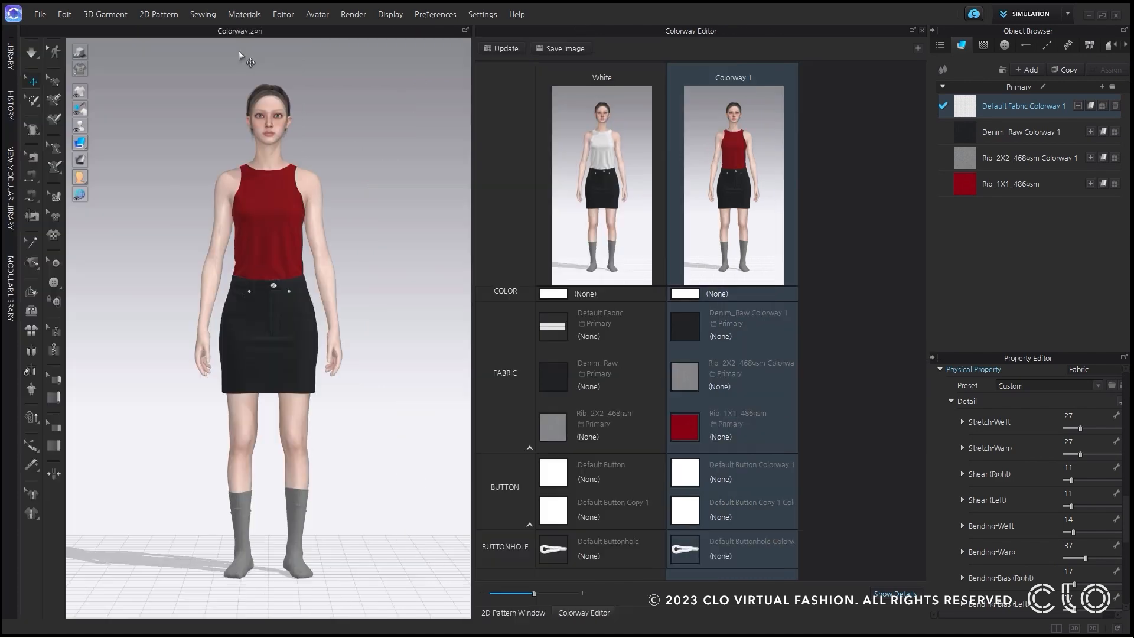
pyautogui.click(155, 193)
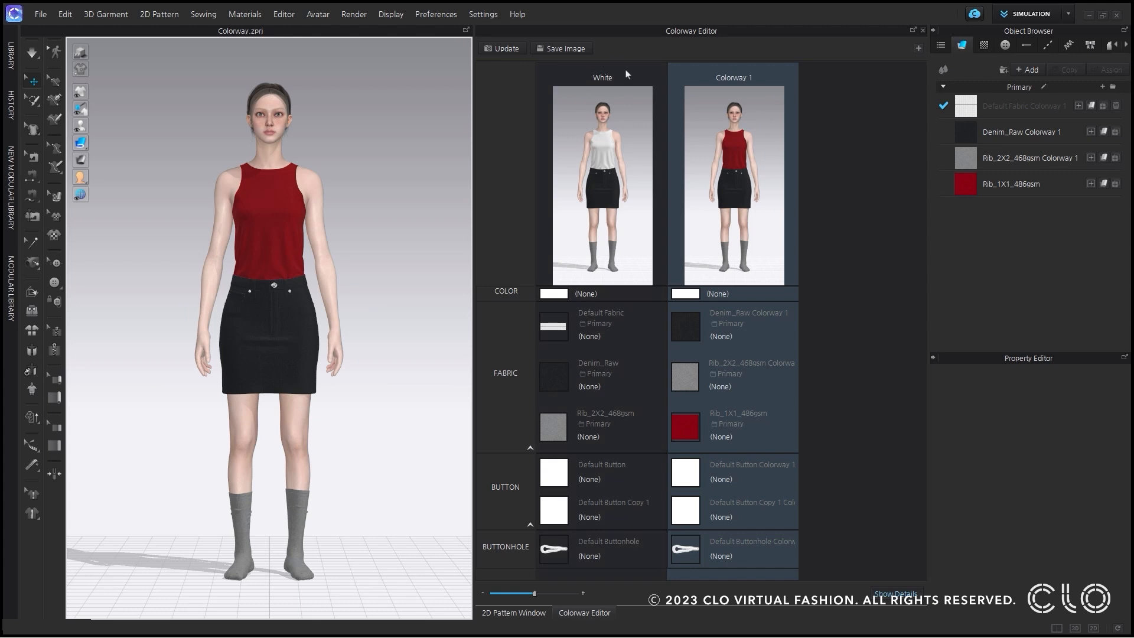
# Add the image files A and B from the Colorway folder as graphics.
pyautogui.click(984, 45)
pyautogui.click(1030, 68)
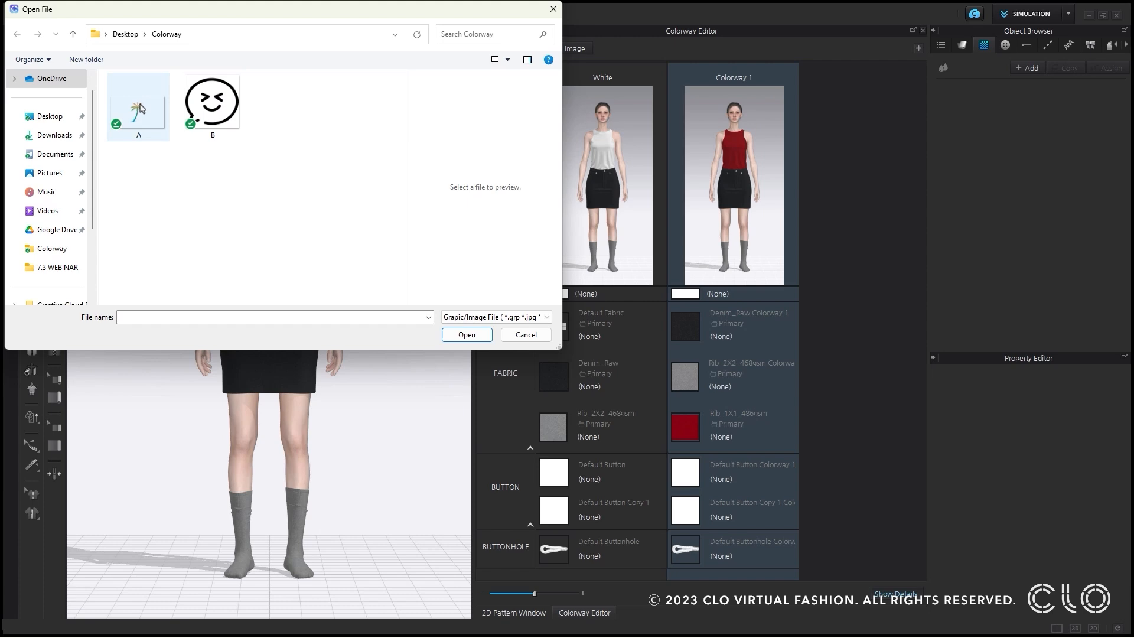
pyautogui.click(212, 112)
pyautogui.doubleClick(213, 112)
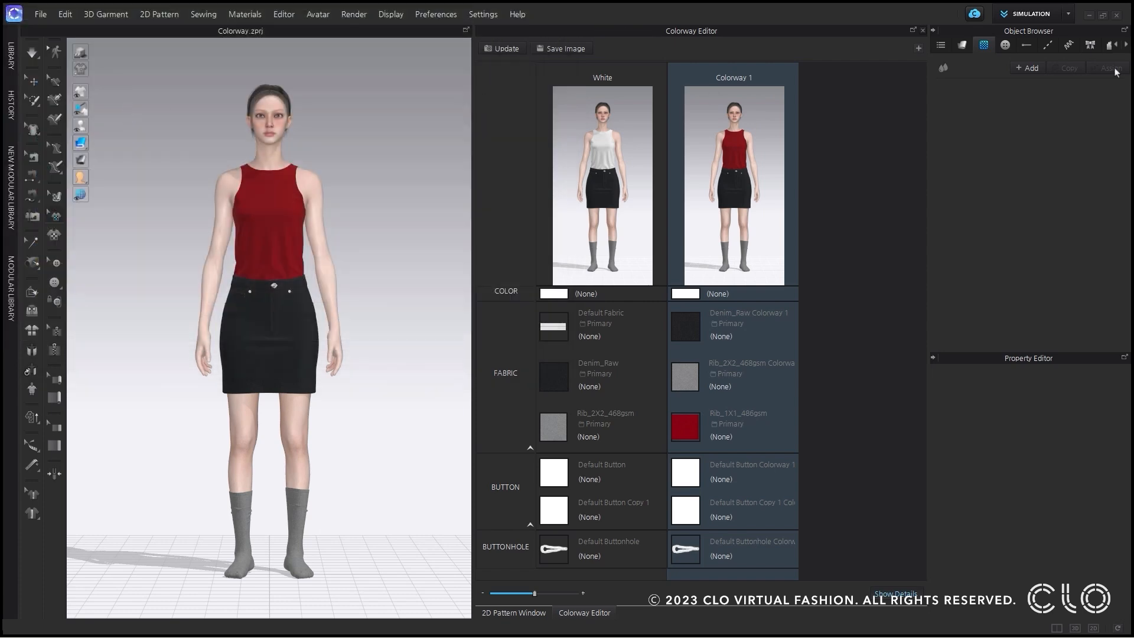
pyautogui.click(1031, 68)
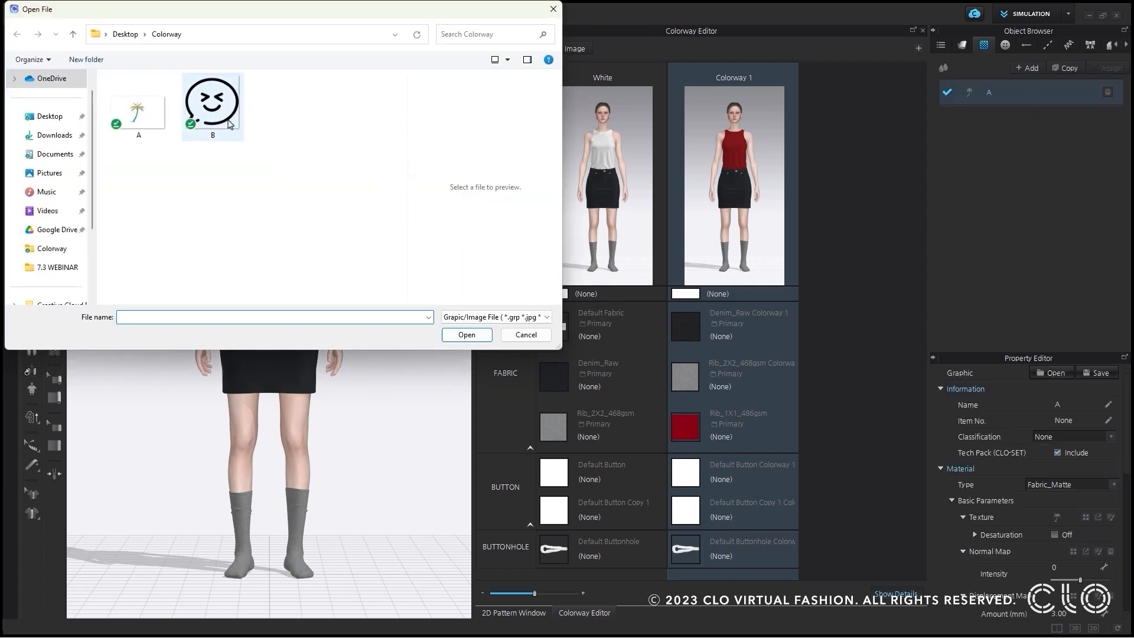
pyautogui.doubleClick(213, 107)
# Place palm tree graphic A on the white tank top's front, lock its aspect ratio and set its width to 20 in.
pyautogui.click(979, 89)
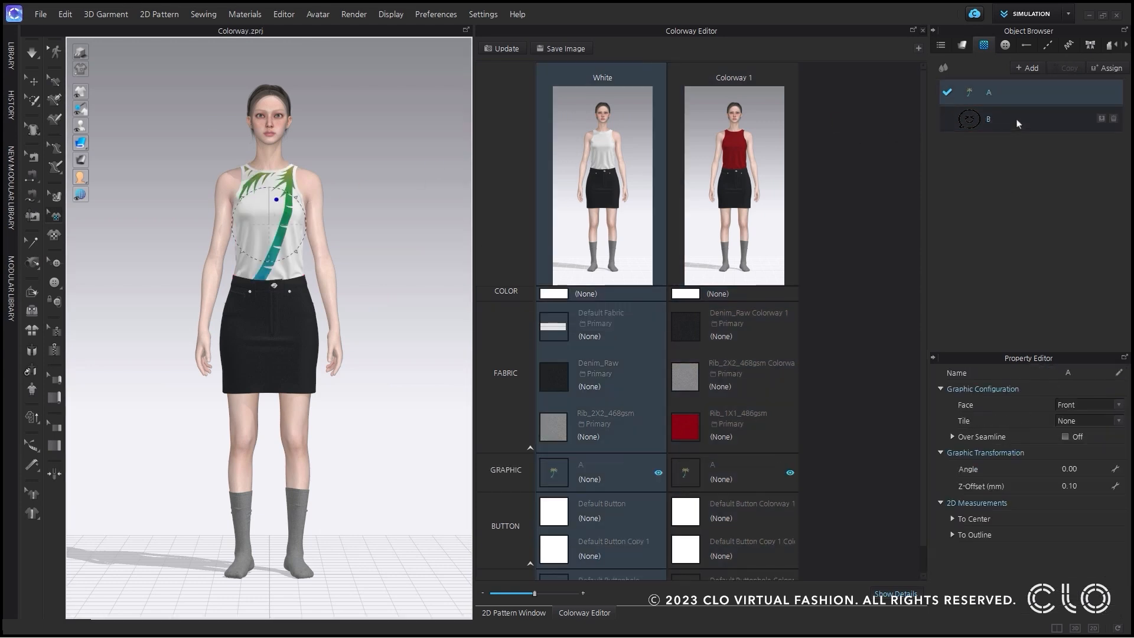
pyautogui.scroll(-3, 1046, 521)
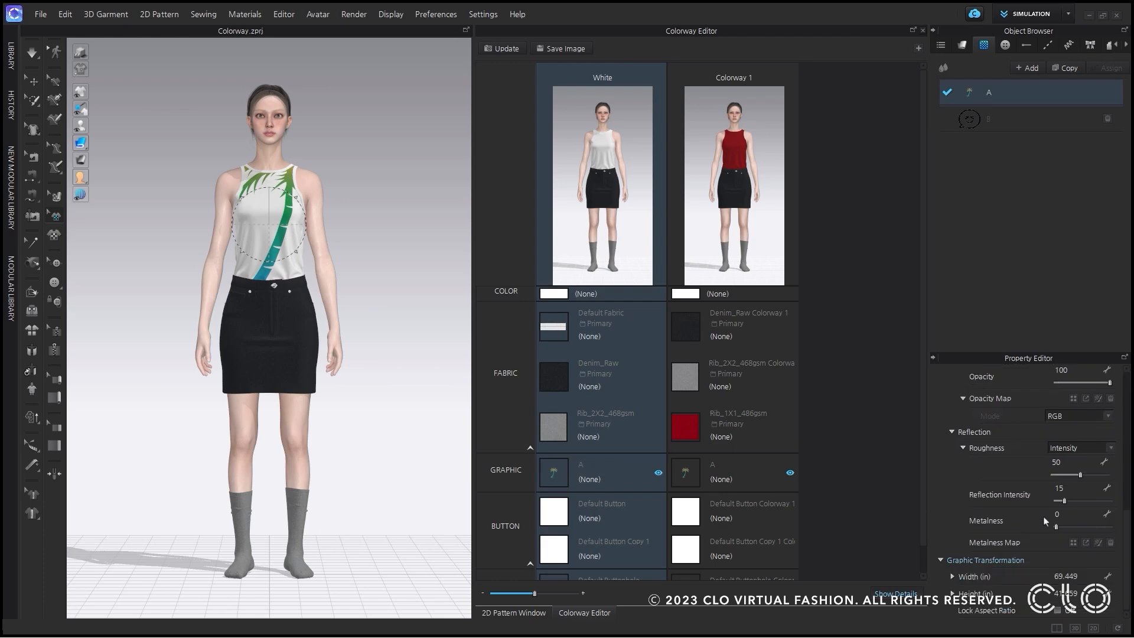
pyautogui.click(1060, 610)
pyautogui.click(1067, 577)
pyautogui.write('40')
pyautogui.press('Return')
pyautogui.click(1067, 576)
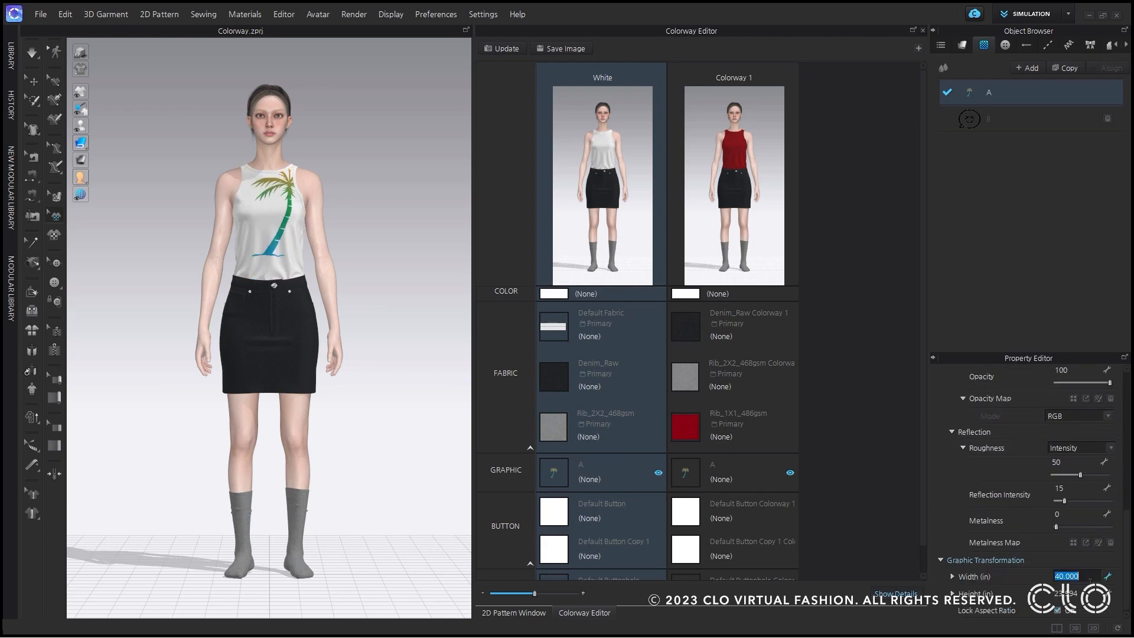
pyautogui.write('20')
pyautogui.press('Return')
pyautogui.click(277, 192)
pyautogui.scroll(8, 280, 219)
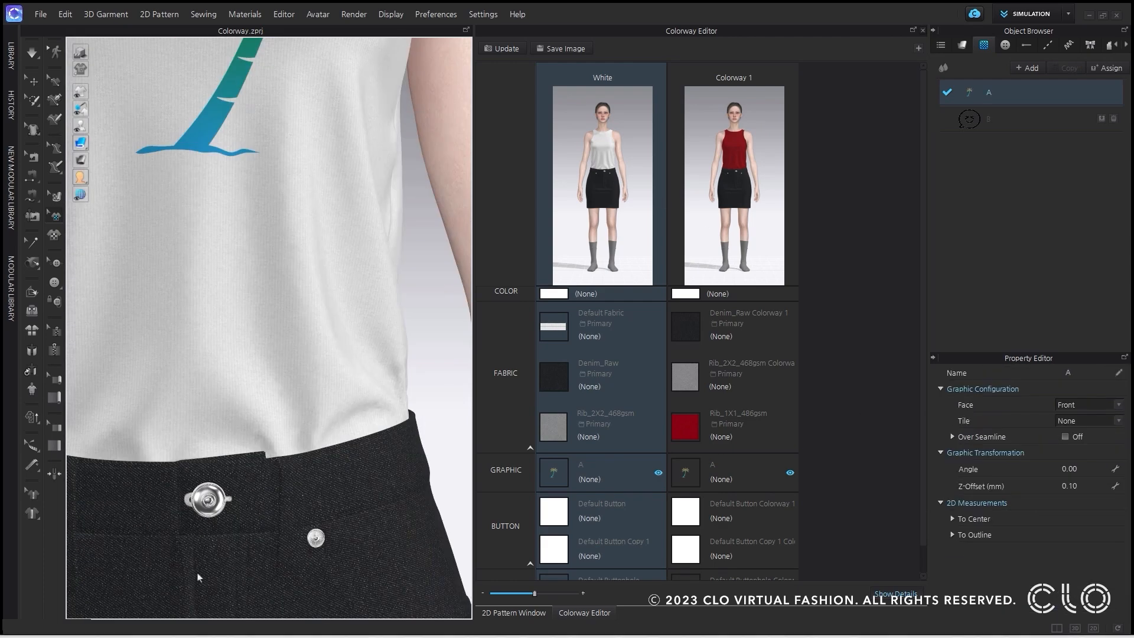
pyautogui.moveTo(278, 339); pyautogui.dragTo(296, 338, button='right')
# Replace graphic A with smiley graphic B in Colorway 1 and set its width to 3 in with the aspect ratio locked.
pyautogui.click(748, 189)
pyautogui.moveTo(974, 125); pyautogui.dragTo(687, 471)
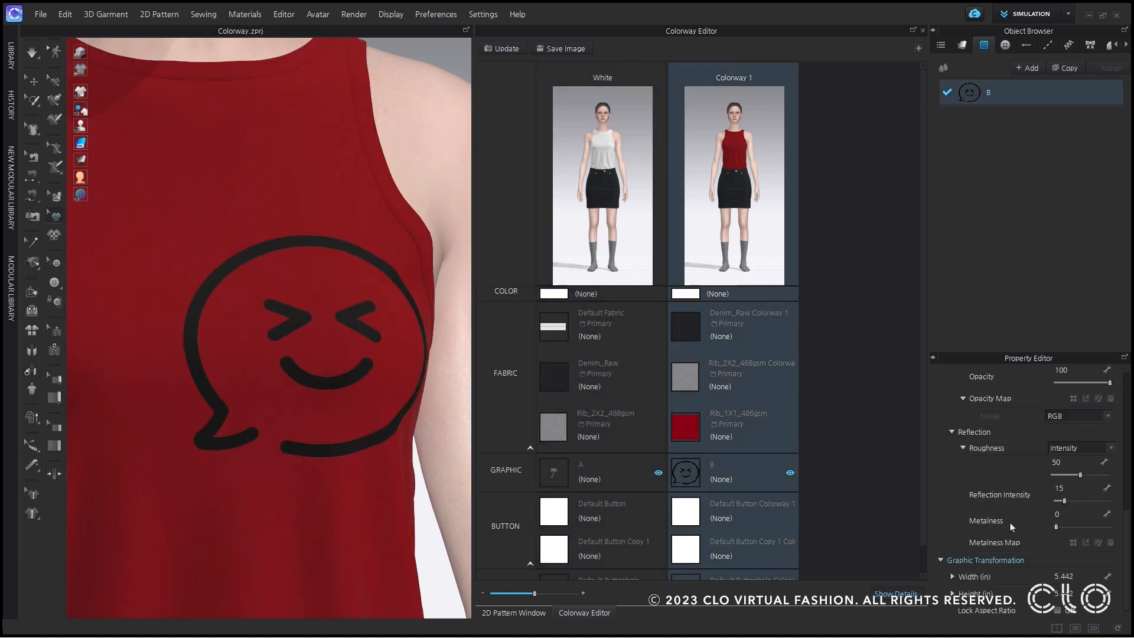
pyautogui.click(1059, 610)
pyautogui.click(1065, 577)
pyautogui.write('3')
pyautogui.press('Return')
# Switch between the White and Colorway 1 colorways to compare their tank top graphics.
pyautogui.click(598, 228)
pyautogui.click(716, 227)
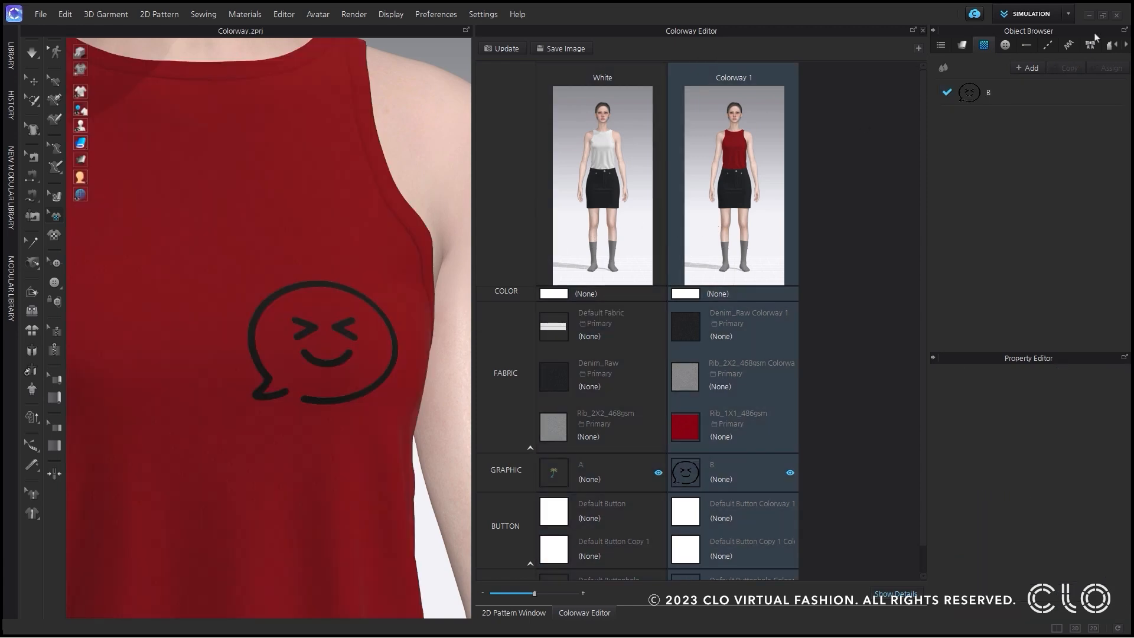
pyautogui.click(655, 192)
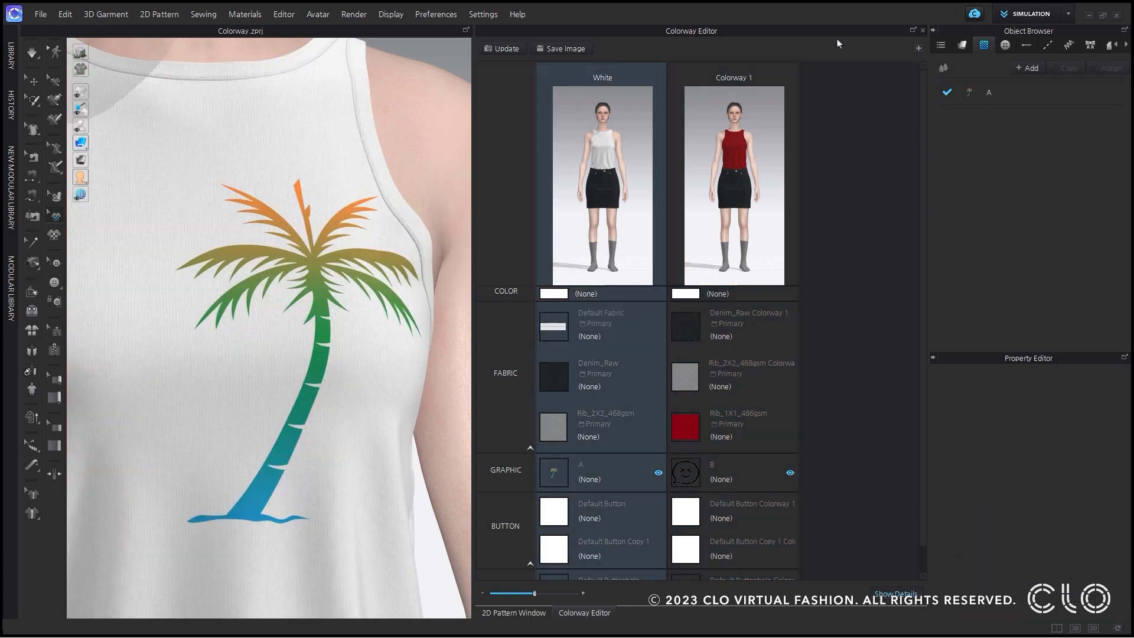
# Set the material type of palm tree graphic A in the White colorway to Metal.
pyautogui.click(1008, 94)
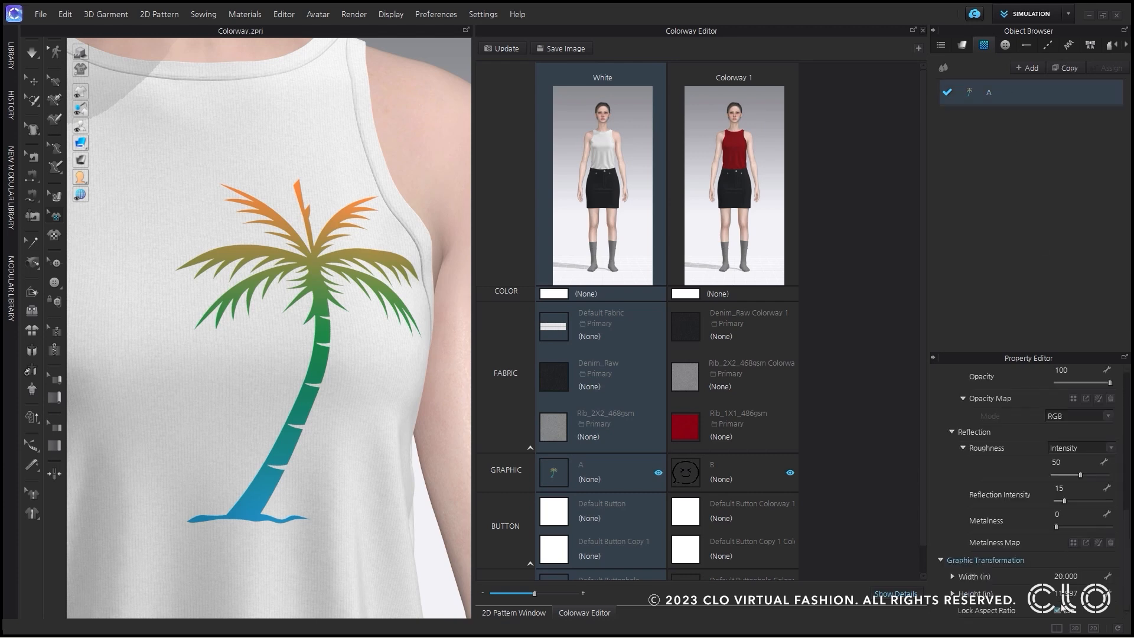
pyautogui.scroll(8, 1075, 453)
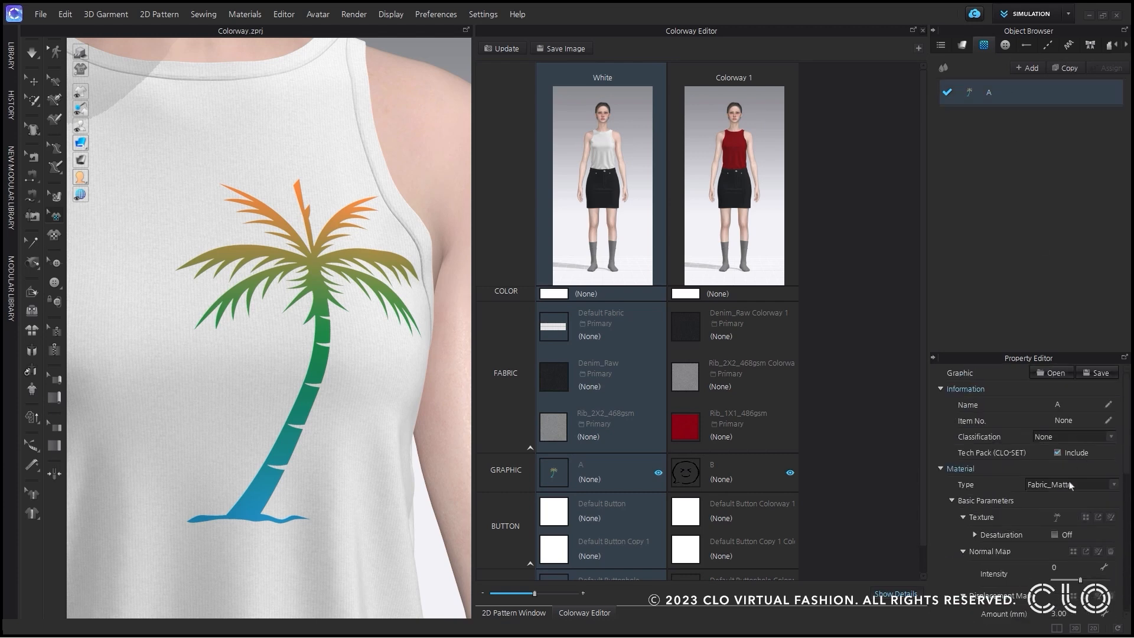
pyautogui.click(1071, 486)
pyautogui.click(1061, 585)
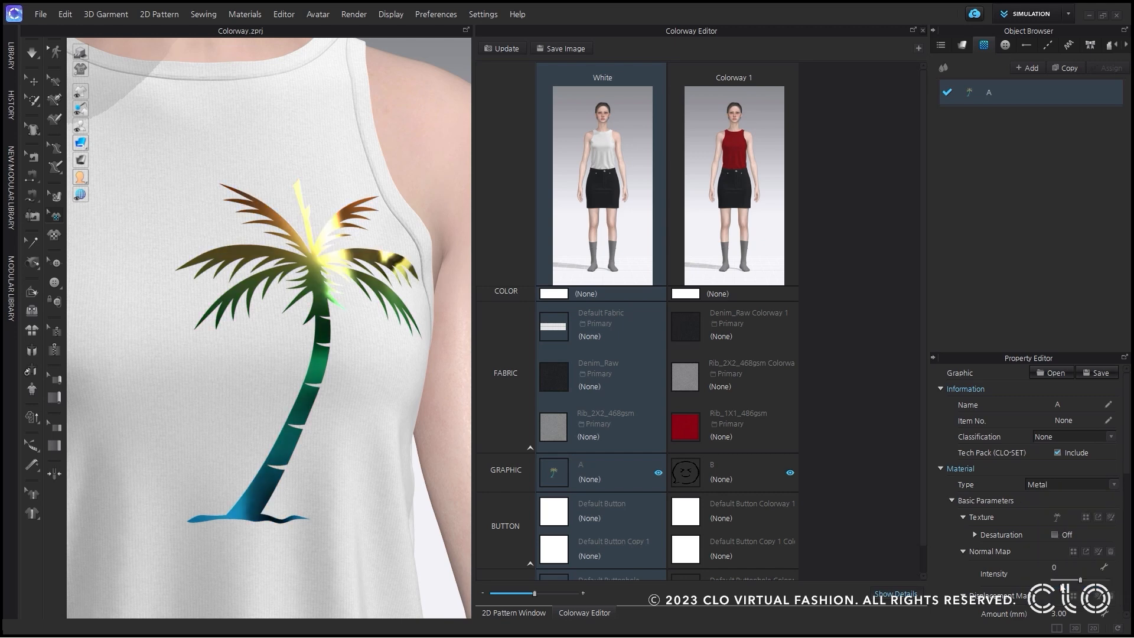
# Activate Colorway 1 and set the material type of its smiley graphic B to Leather.
pyautogui.click(742, 174)
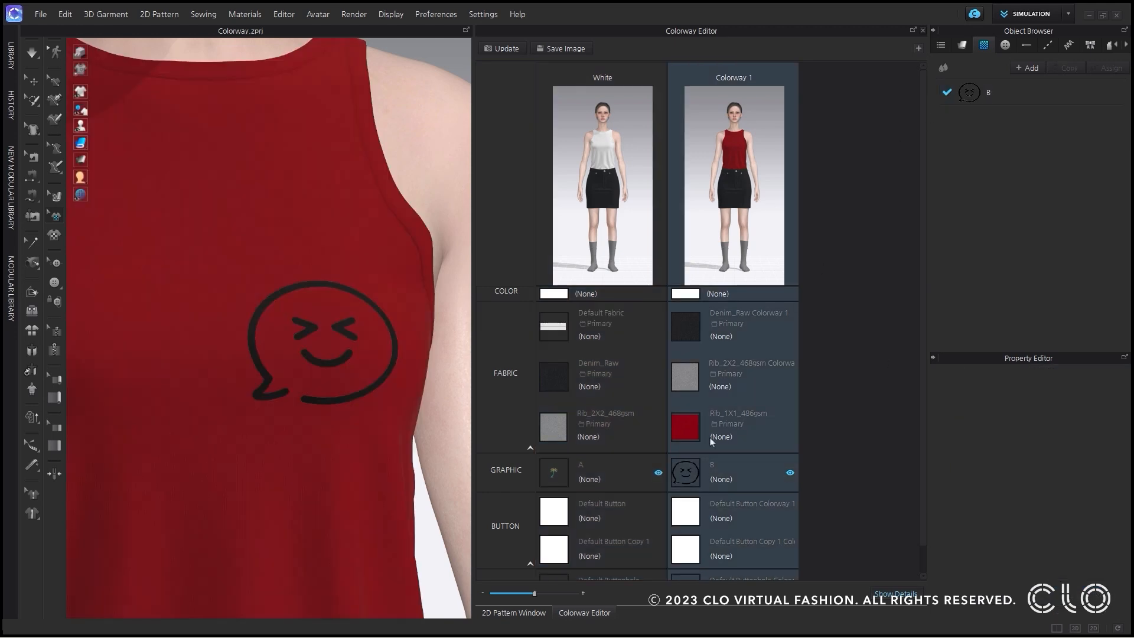
pyautogui.click(1013, 95)
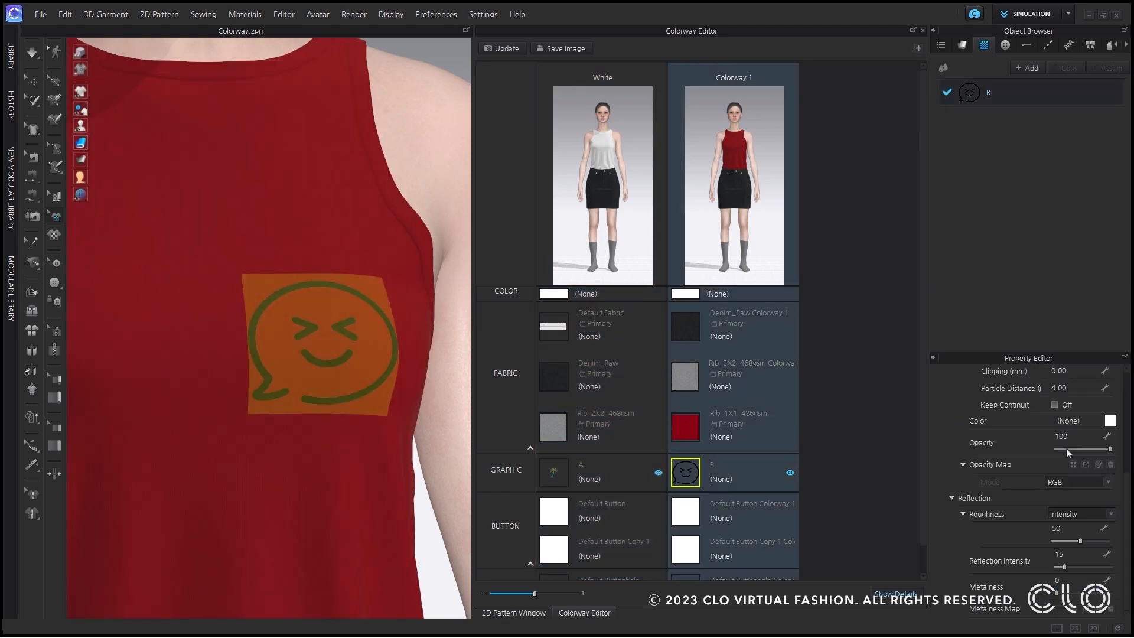
pyautogui.click(1094, 486)
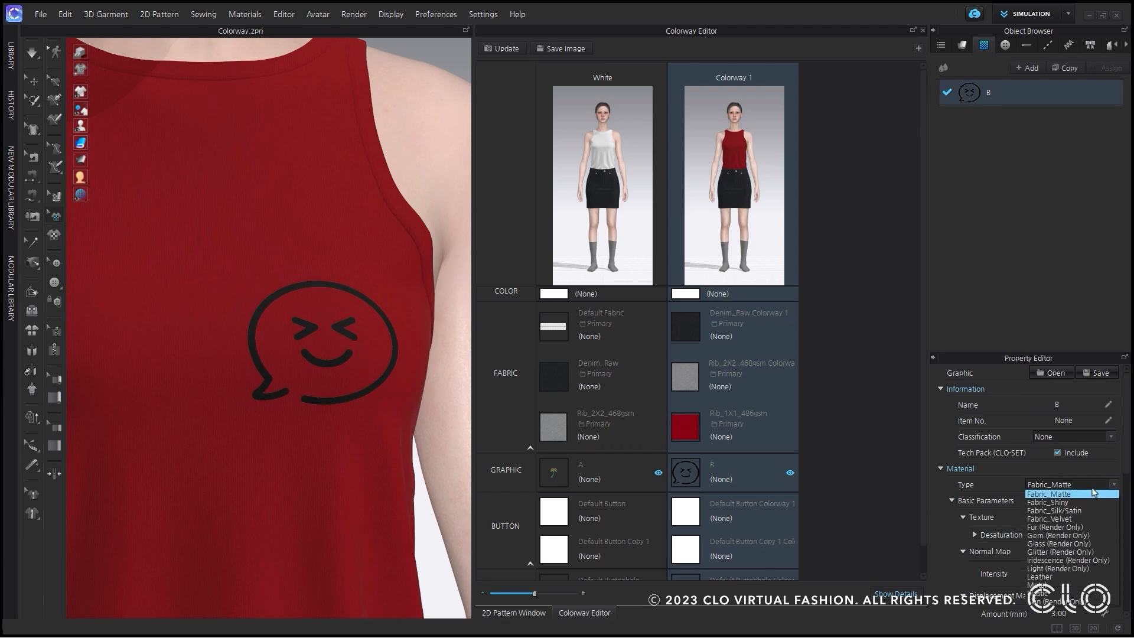
pyautogui.click(1081, 578)
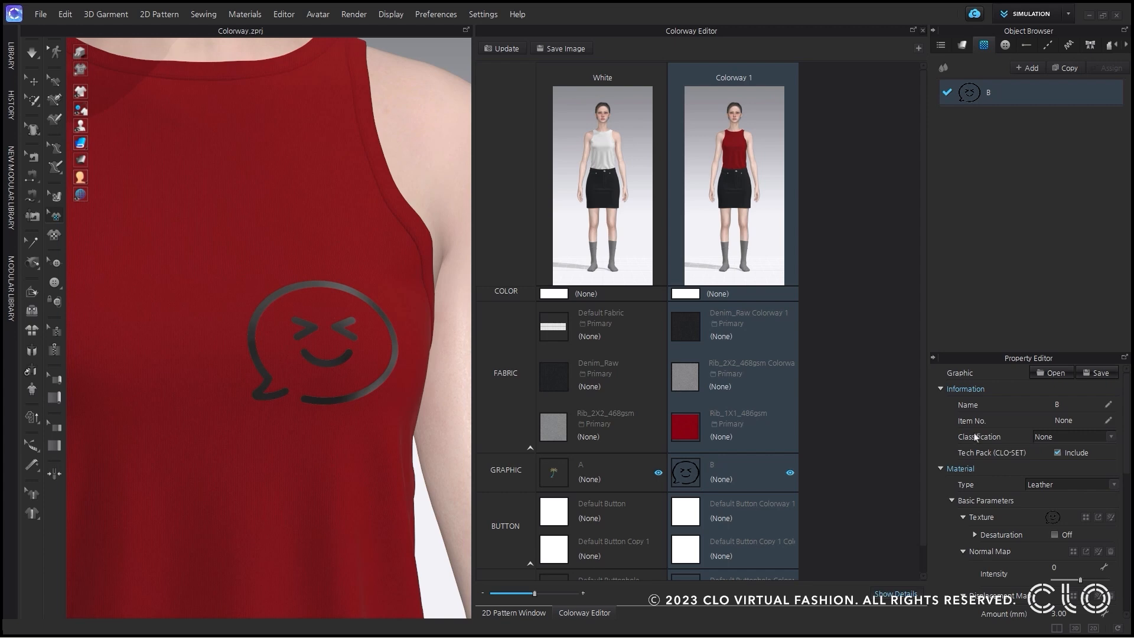
# Toggle the colorway filter of the graphic and fabric lists, switching between White and Colorway 1 to compare the items listed.
pyautogui.click(943, 69)
pyautogui.click(999, 97)
pyautogui.click(567, 186)
pyautogui.click(785, 206)
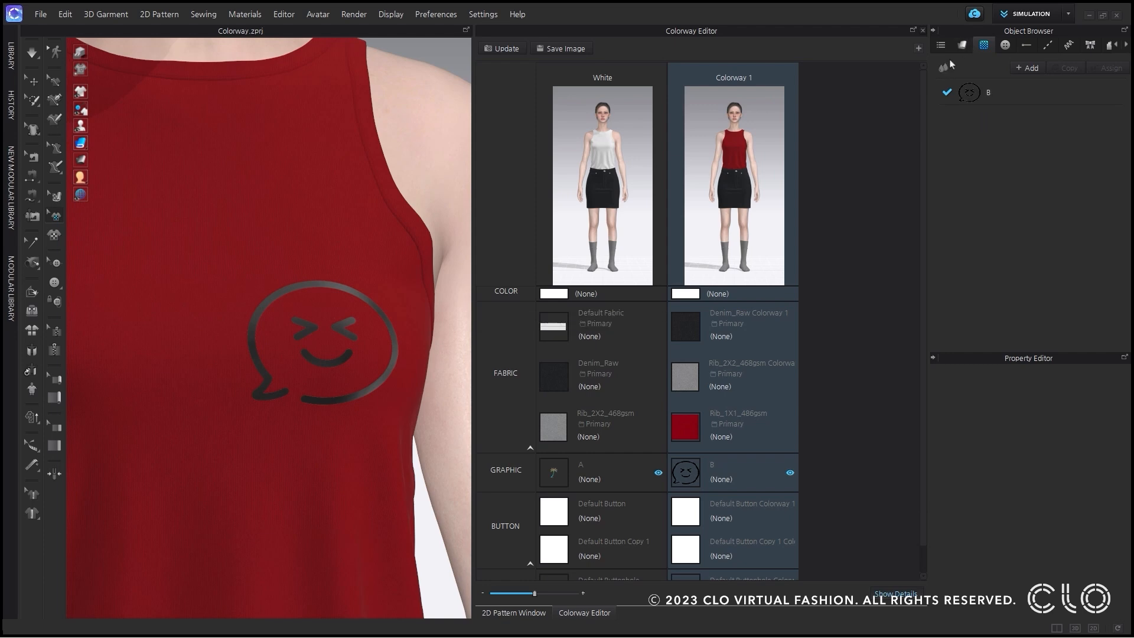
pyautogui.click(962, 46)
pyautogui.click(942, 70)
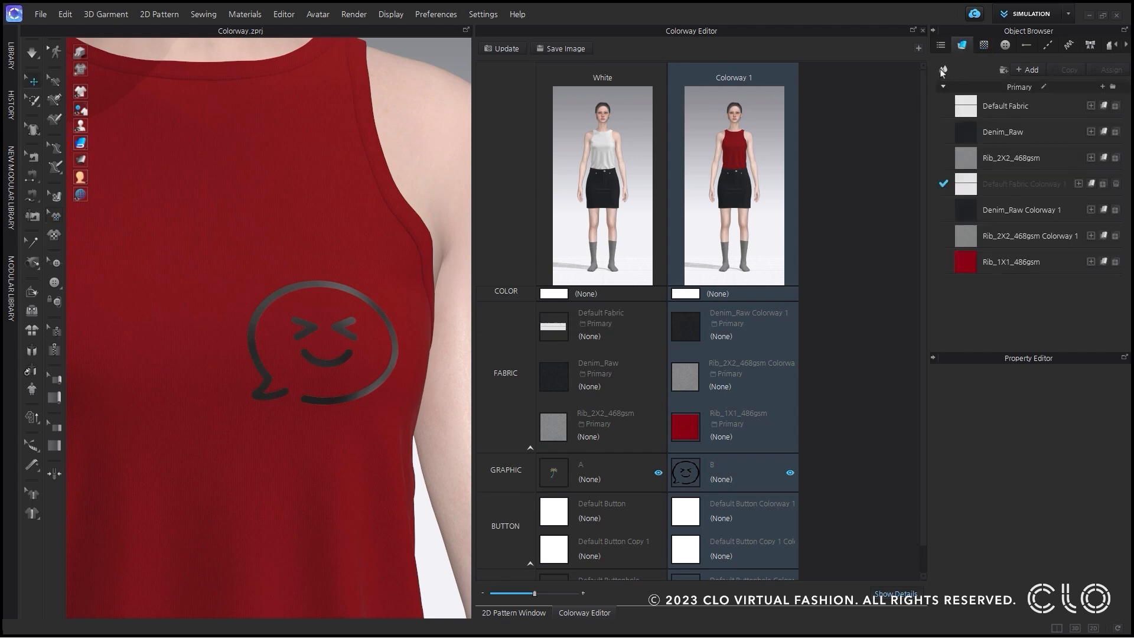
pyautogui.click(943, 70)
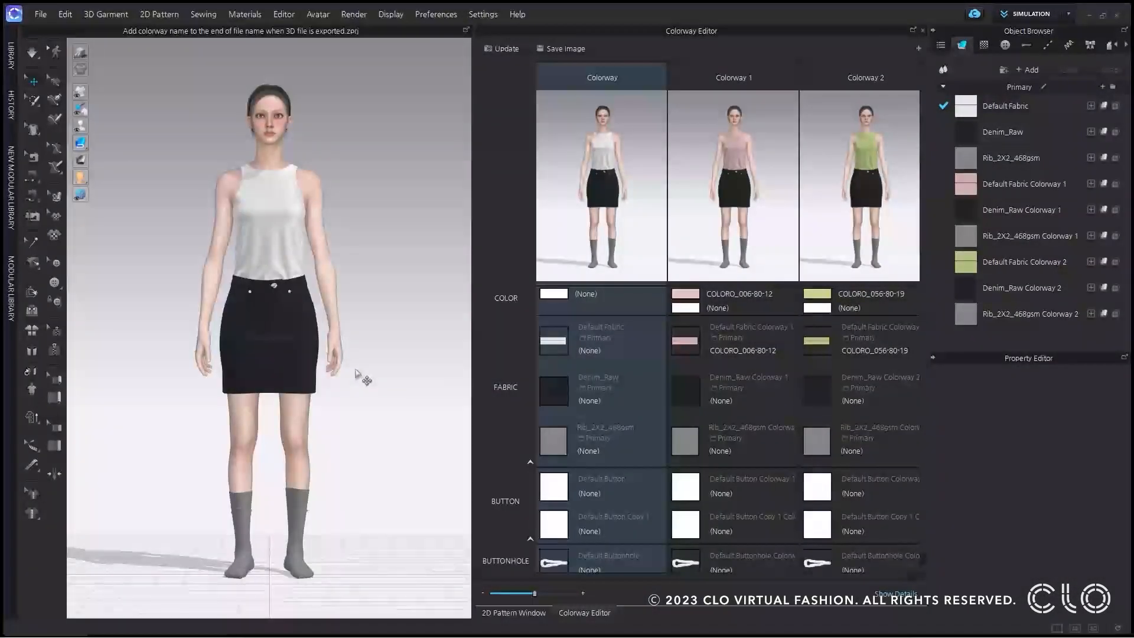
# Close the Colorway Editor to show the 2D Pattern Window, and reopen the Colorway Editor.
pyautogui.click(922, 30)
pyautogui.moveTo(634, 341); pyautogui.dragTo(674, 327, button='middle')
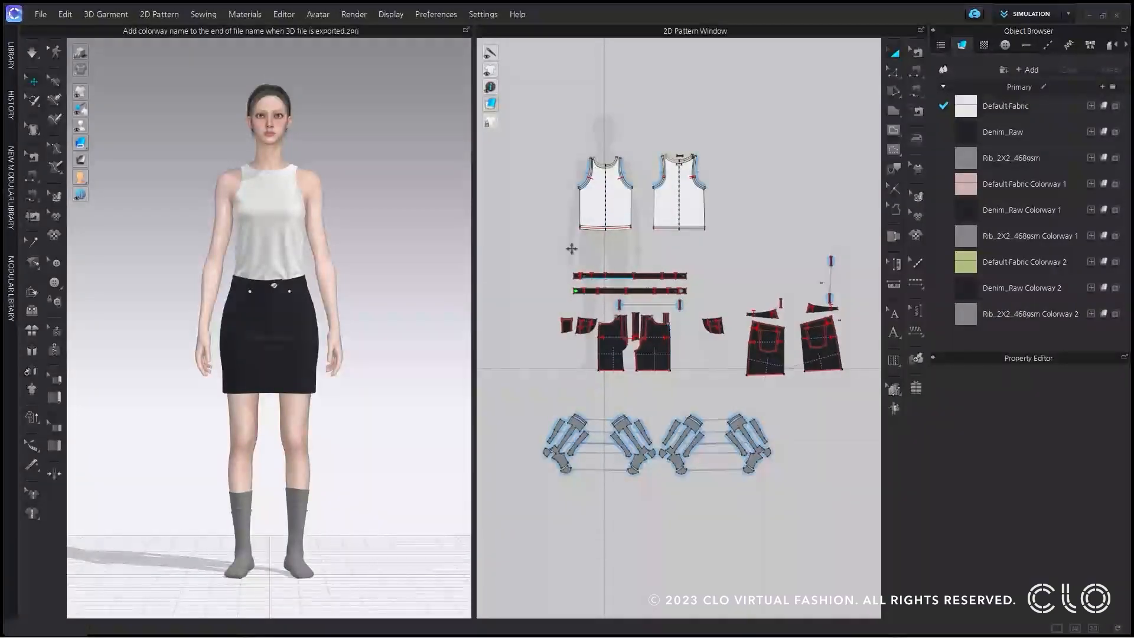
pyautogui.click(284, 18)
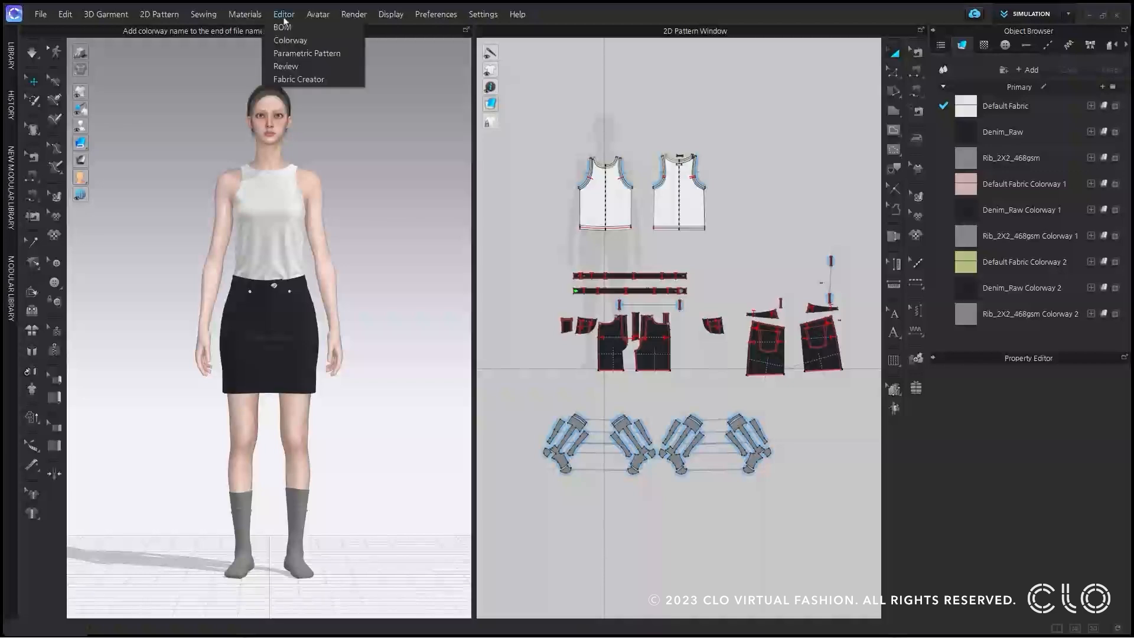
pyautogui.click(308, 40)
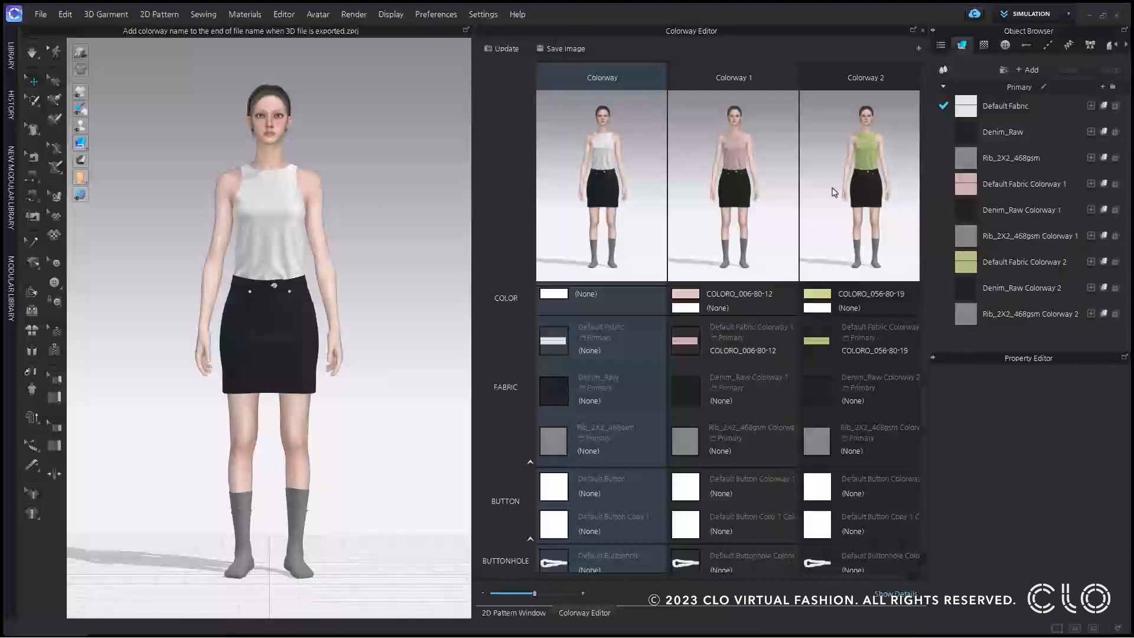
# Rename the three colorways White, Pink and Green to match their tank top colors.
pyautogui.doubleClick(594, 82)
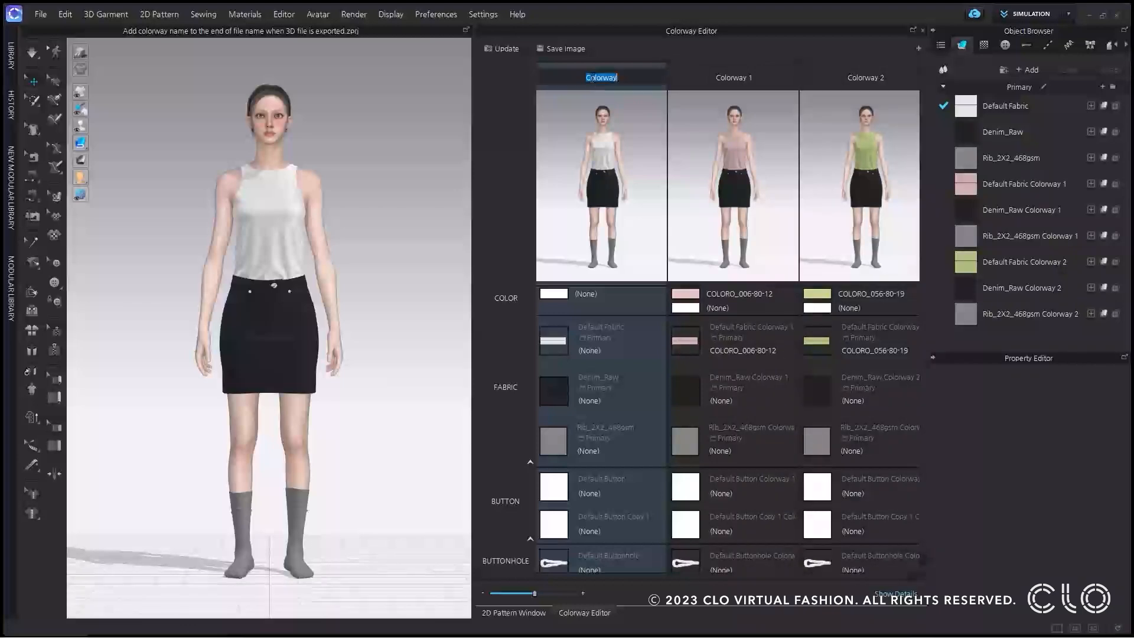
pyautogui.write('White')
pyautogui.press('Return')
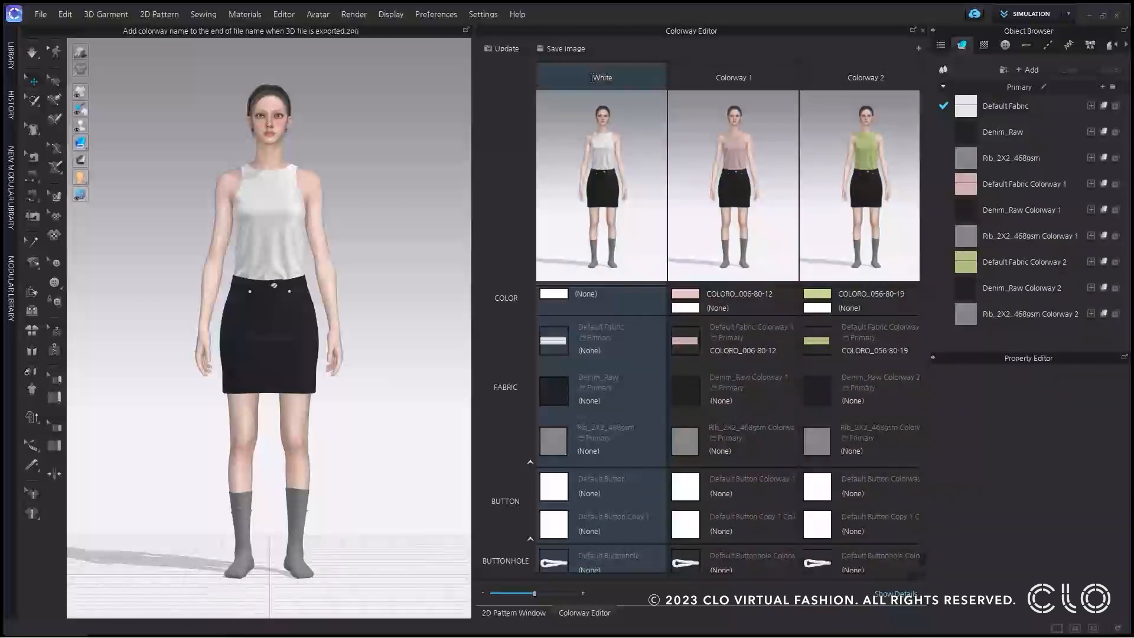
pyautogui.doubleClick(737, 82)
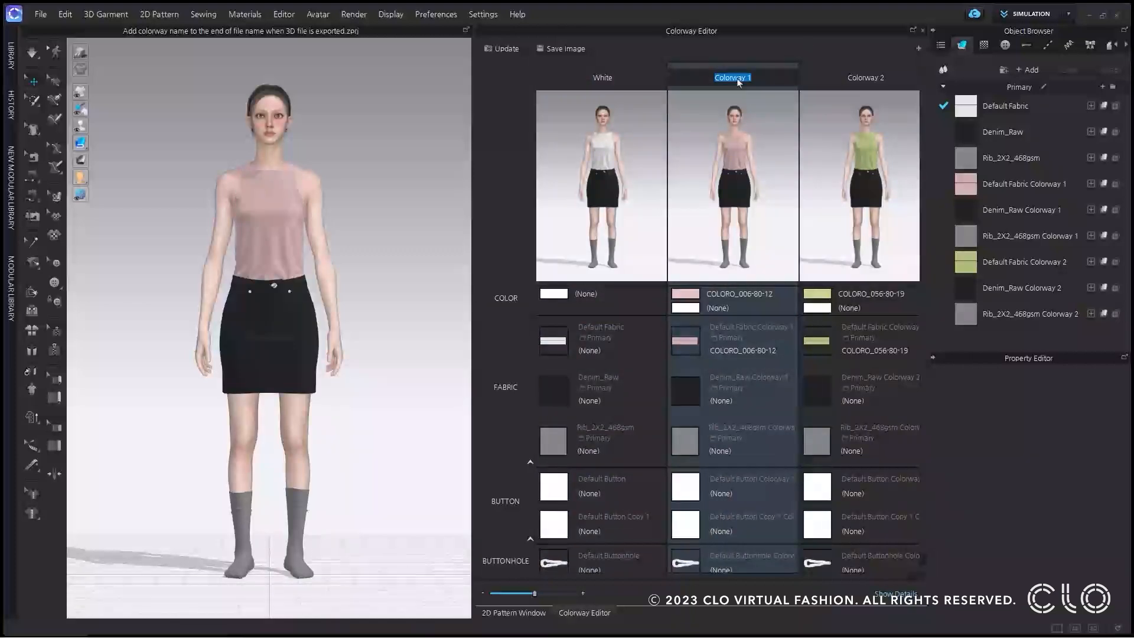
pyautogui.write('Pink')
pyautogui.press('Return')
pyautogui.doubleClick(861, 78)
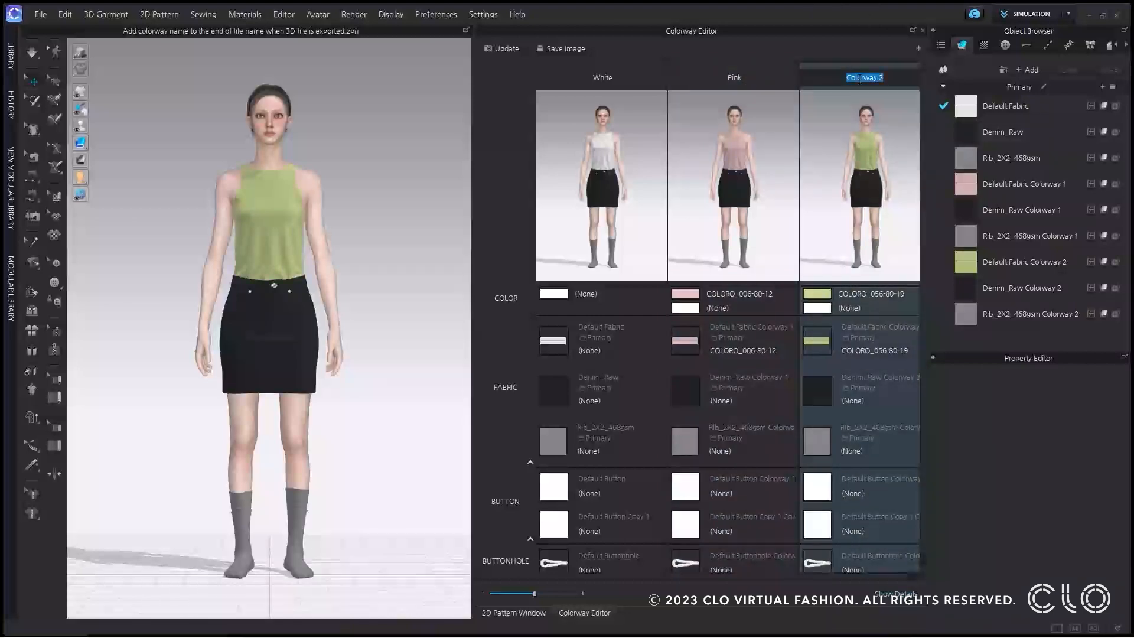
pyautogui.write('Green')
pyautogui.press('Return')
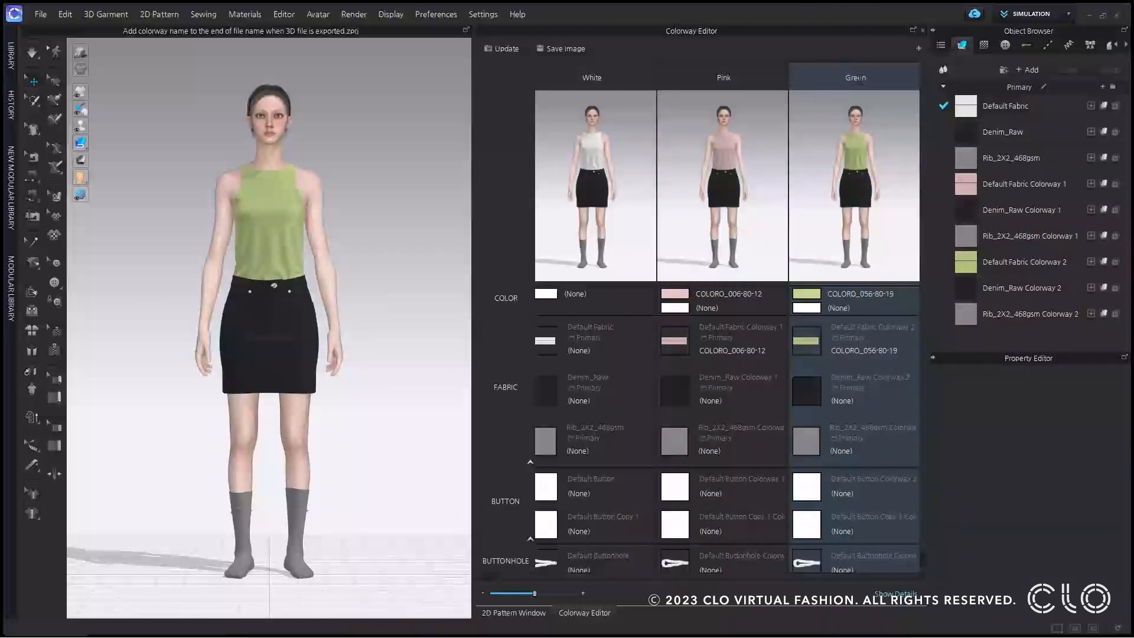
# With White active, export all colorways as OBJ files named Colorwayname to the Desktop's Colorway folder, and examine the exported files' names.
pyautogui.click(607, 212)
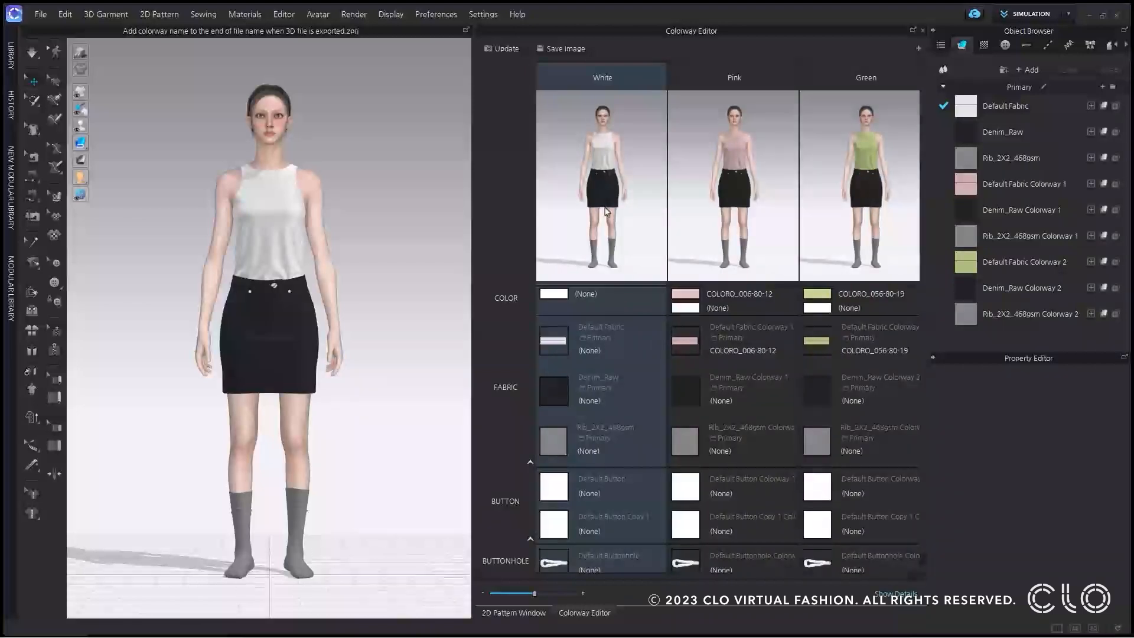
pyautogui.click(40, 14)
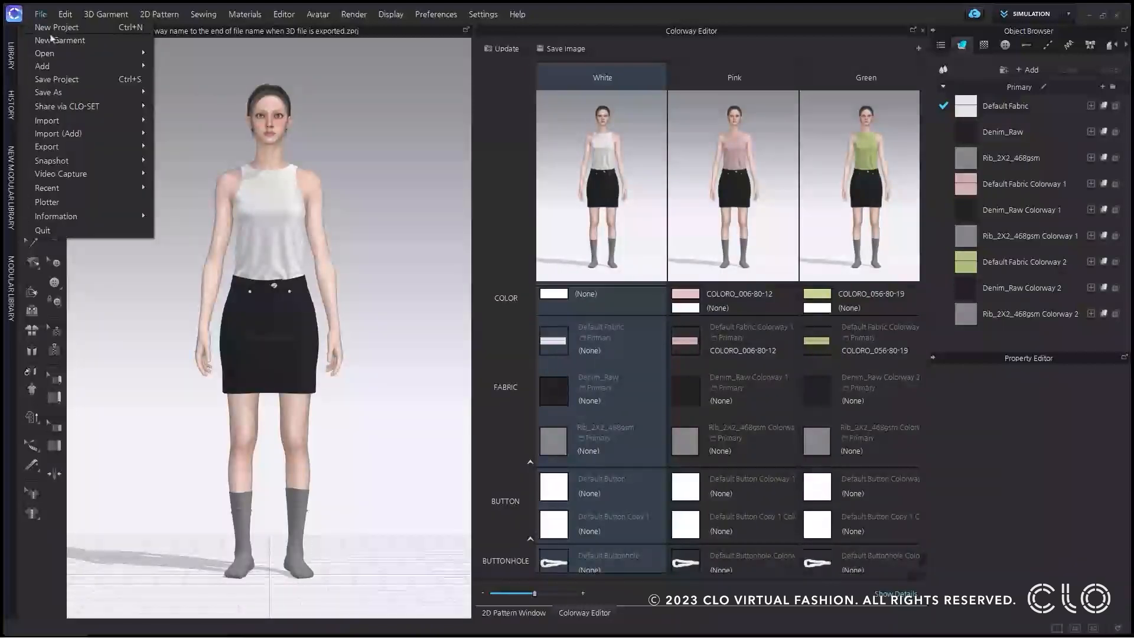
pyautogui.moveTo(91, 152)
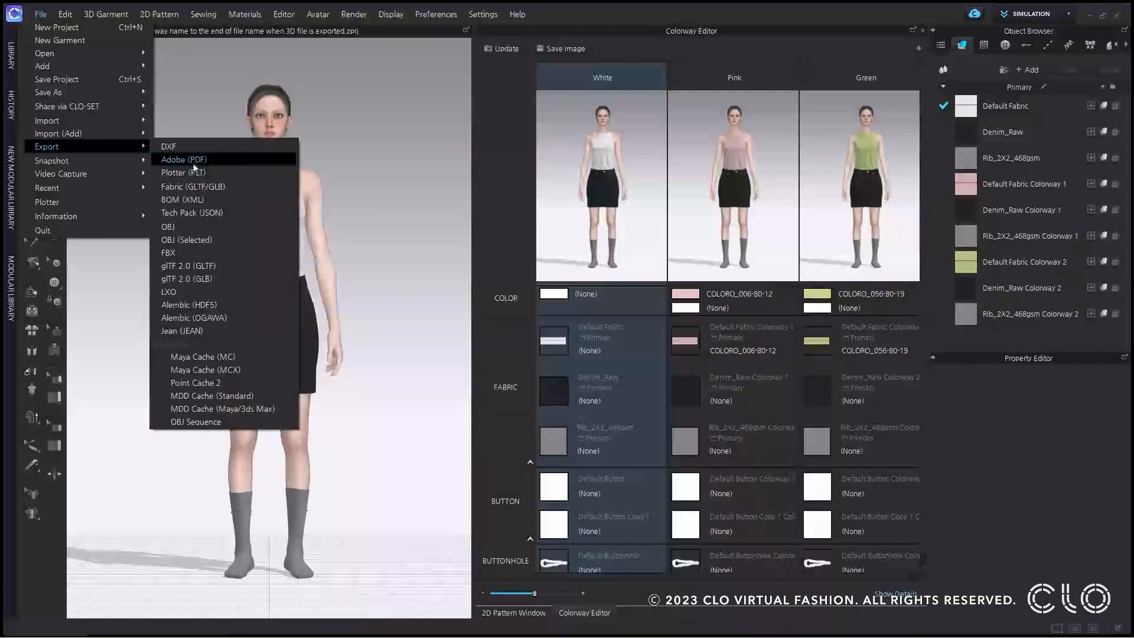
pyautogui.click(230, 231)
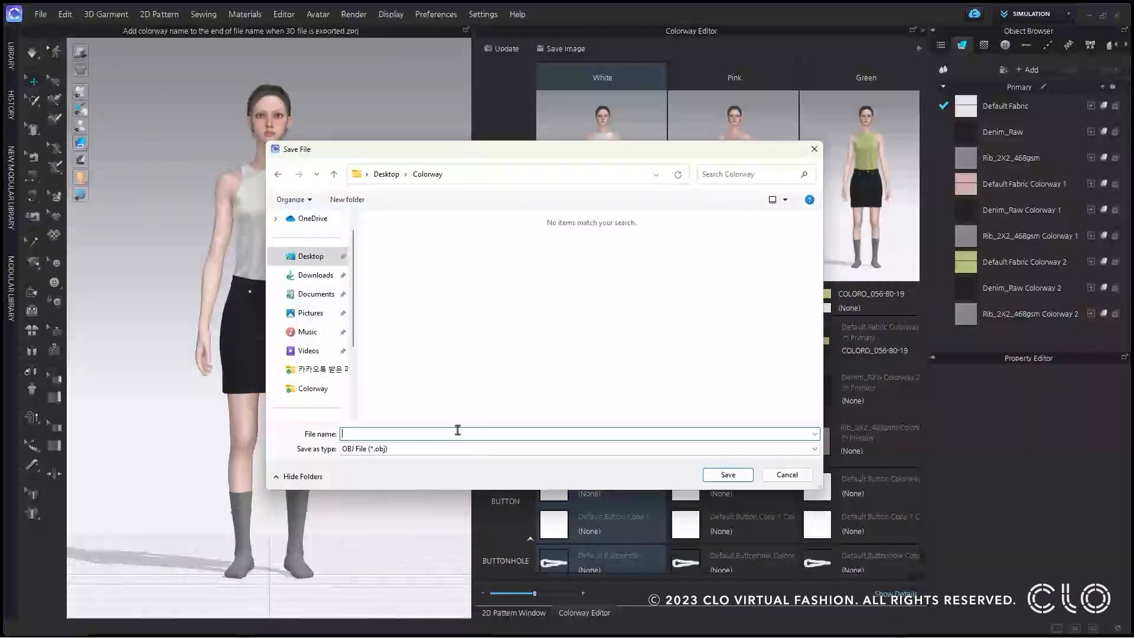
pyautogui.write('Colorwa')
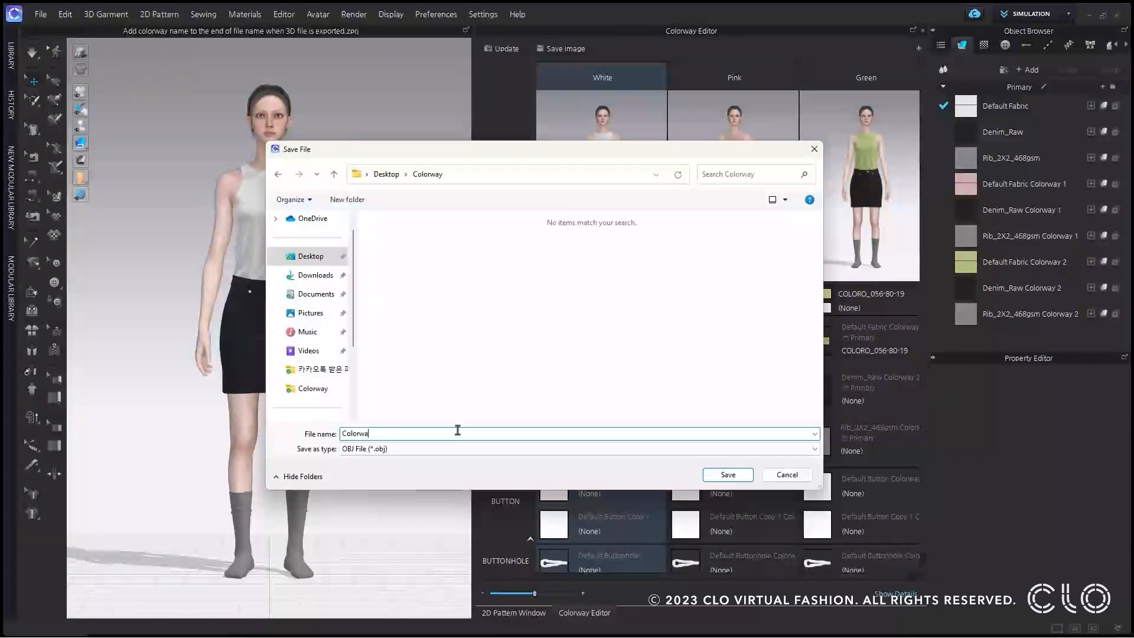
pyautogui.write('yname')
pyautogui.press('BackSpace')
pyautogui.click(727, 475)
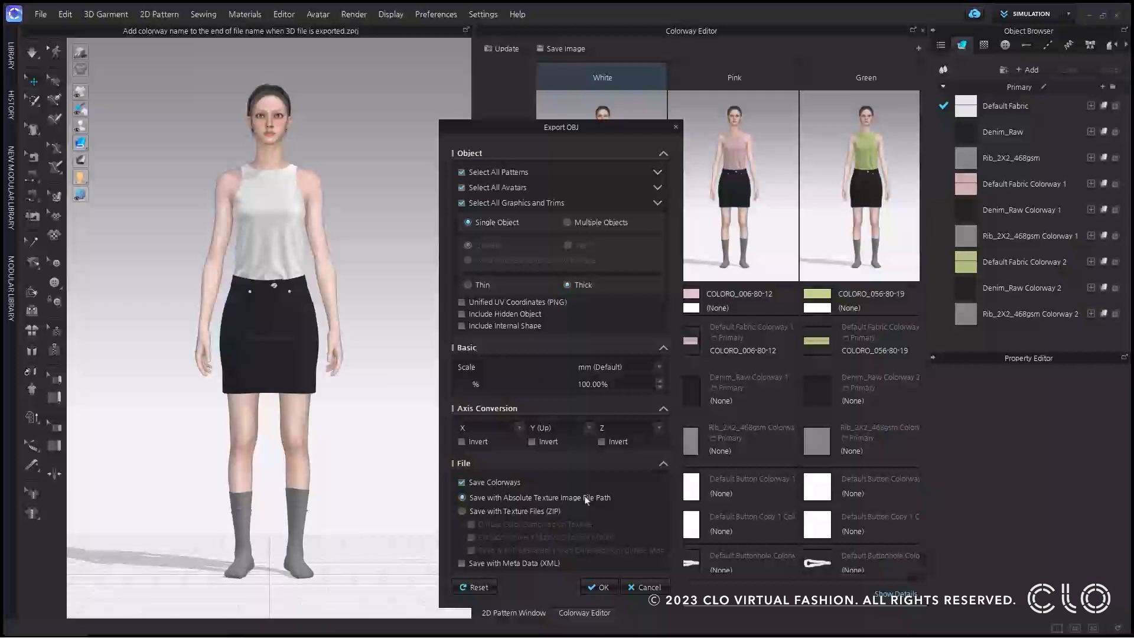
pyautogui.click(601, 587)
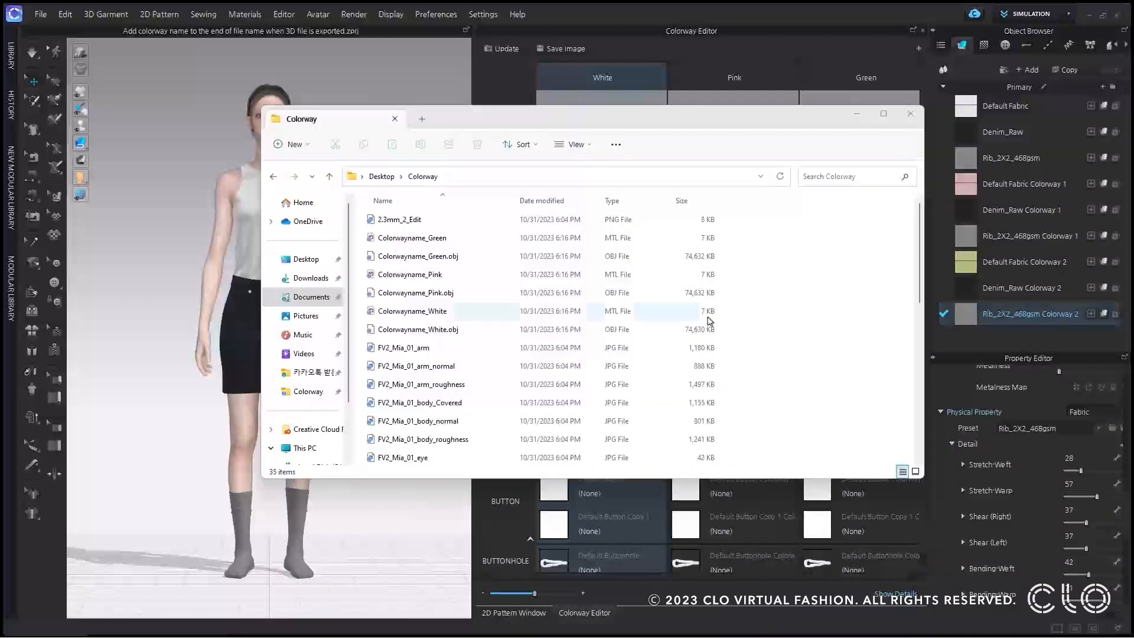
pyautogui.click(475, 334)
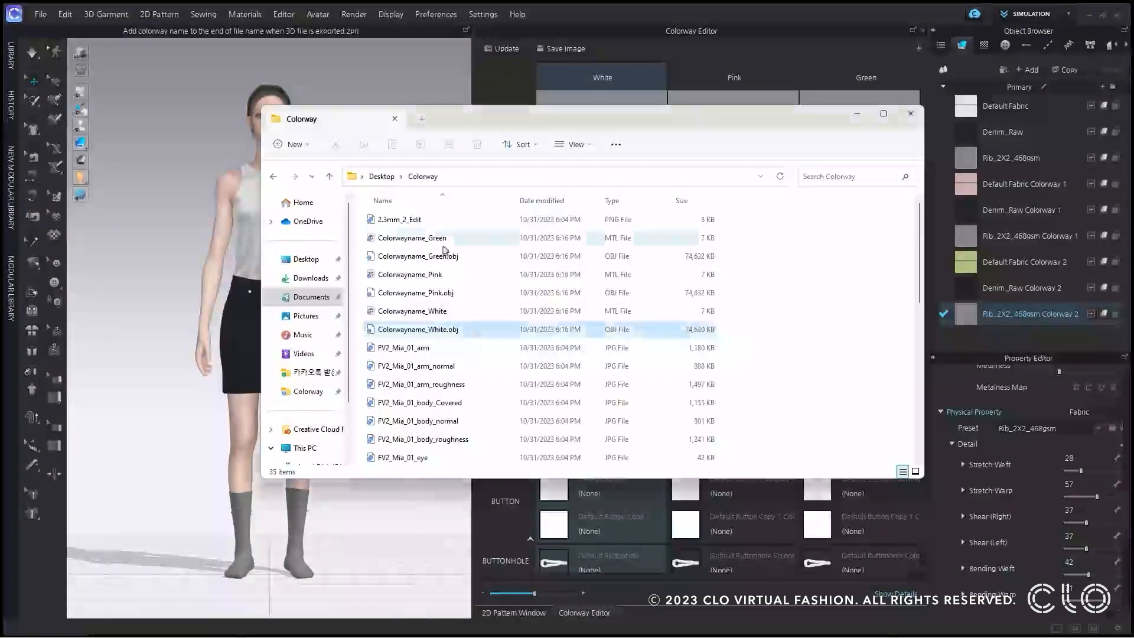
pyautogui.keyDown('shift'); pyautogui.click(437, 238); pyautogui.keyUp('shift')
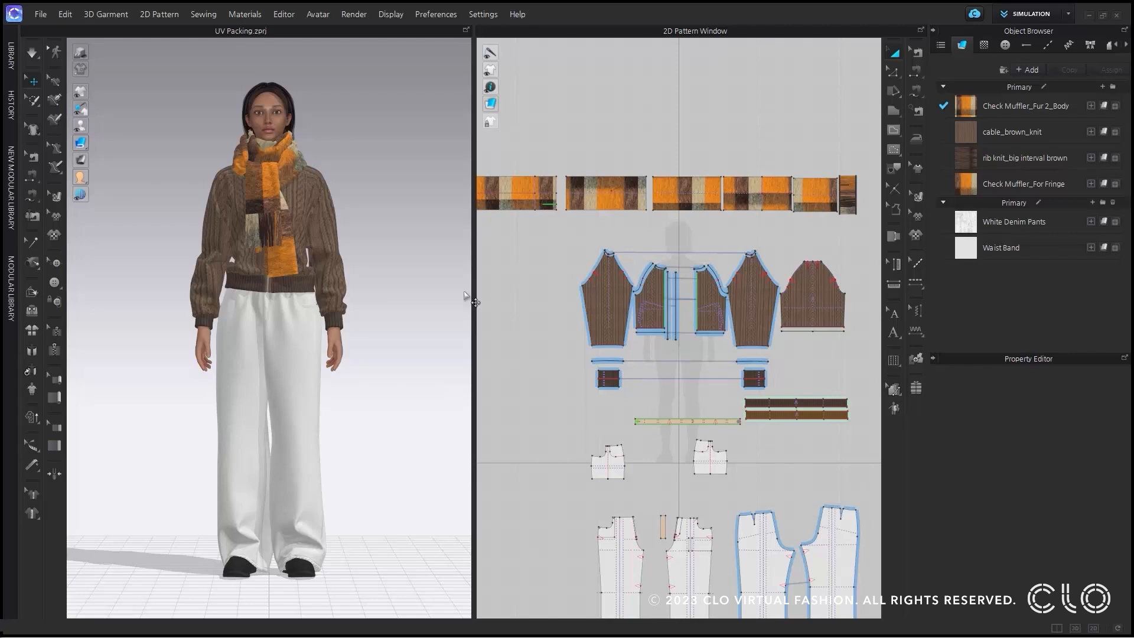
# Switch to the UV Editor mode and automatically pack the UVs of all the outfit's patterns into the 0–1 UV tile.
pyautogui.click(1021, 17)
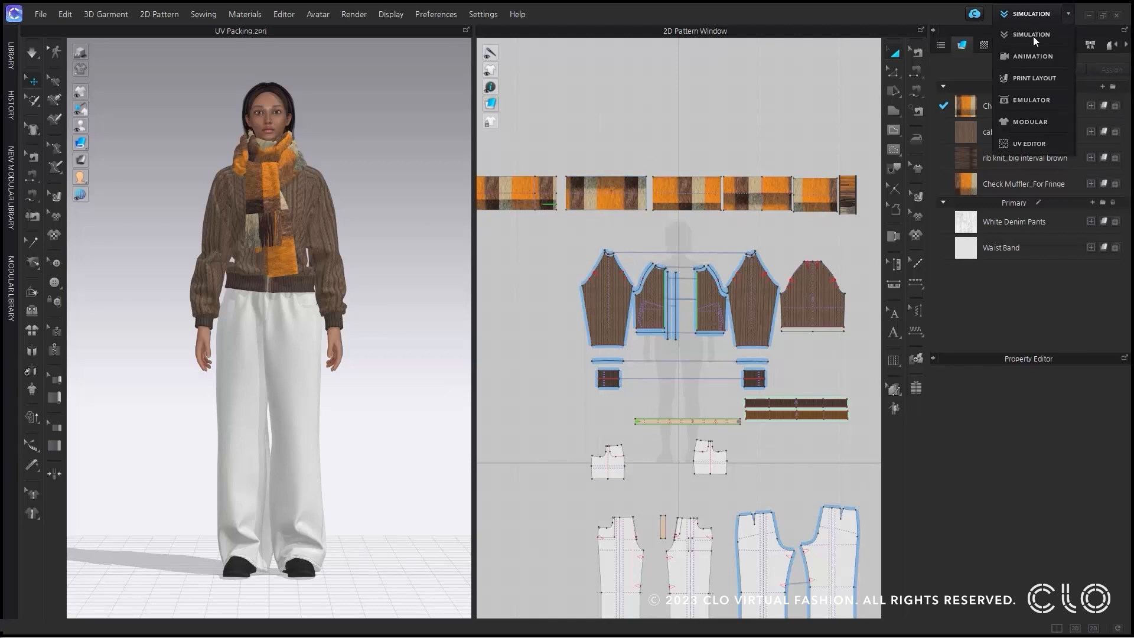
pyautogui.click(1041, 146)
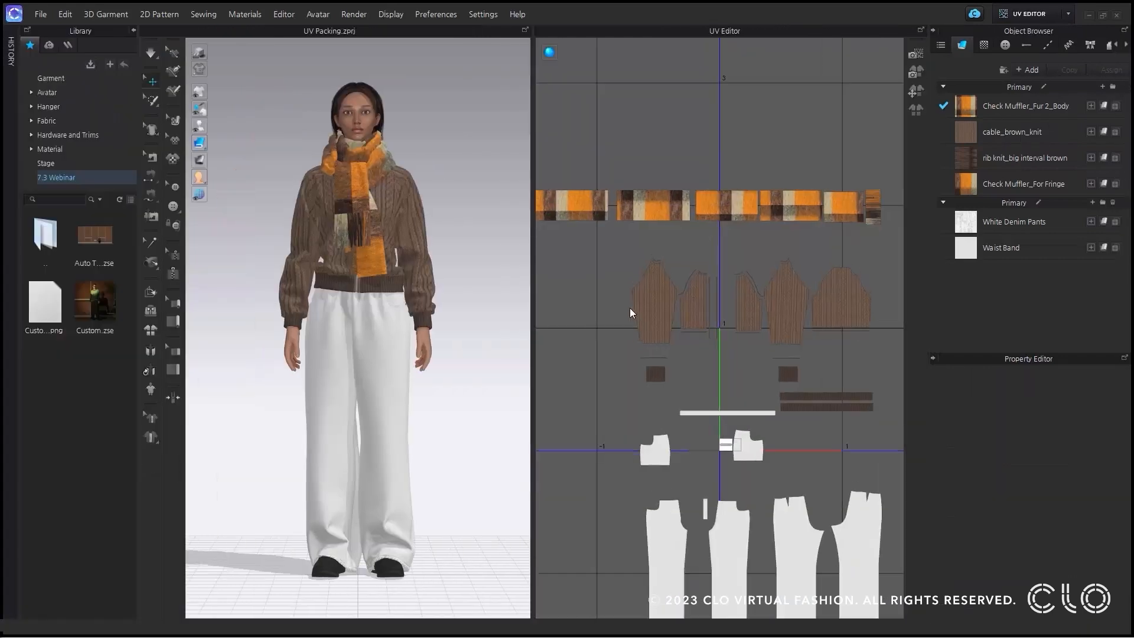
pyautogui.moveTo(714, 393); pyautogui.dragTo(677, 343, button='middle')
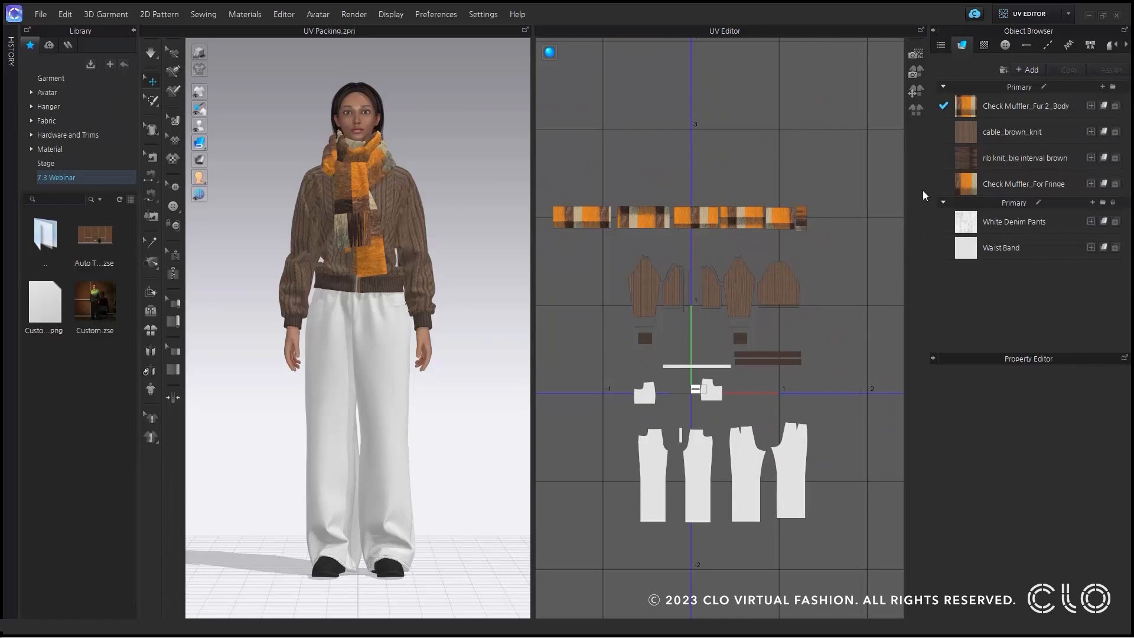
pyautogui.click(916, 112)
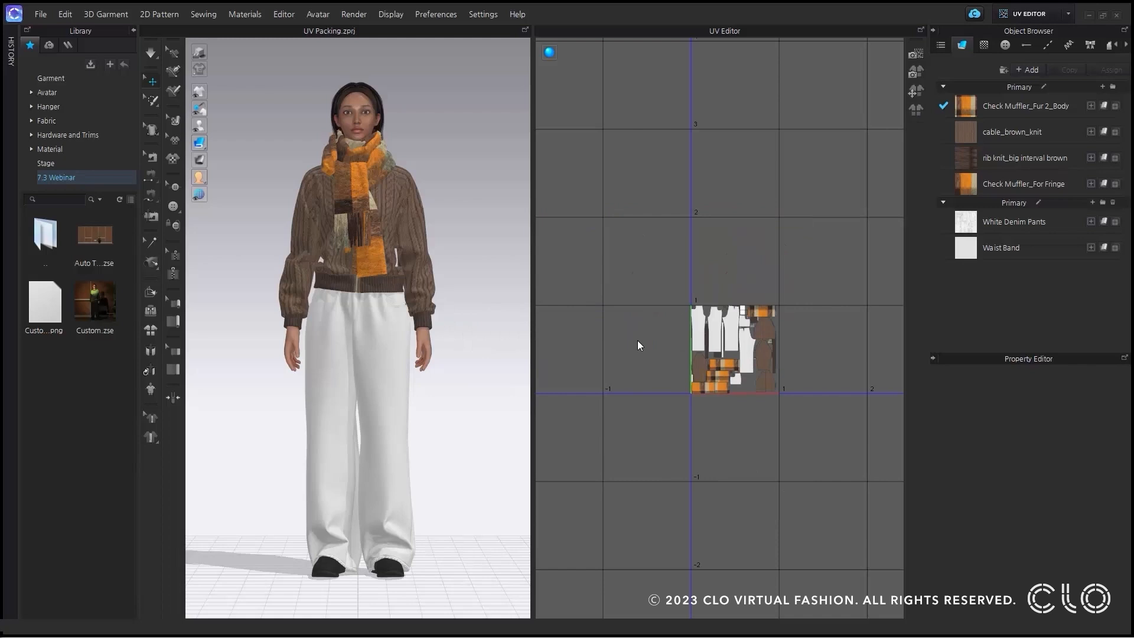
pyautogui.scroll(3, 637, 340)
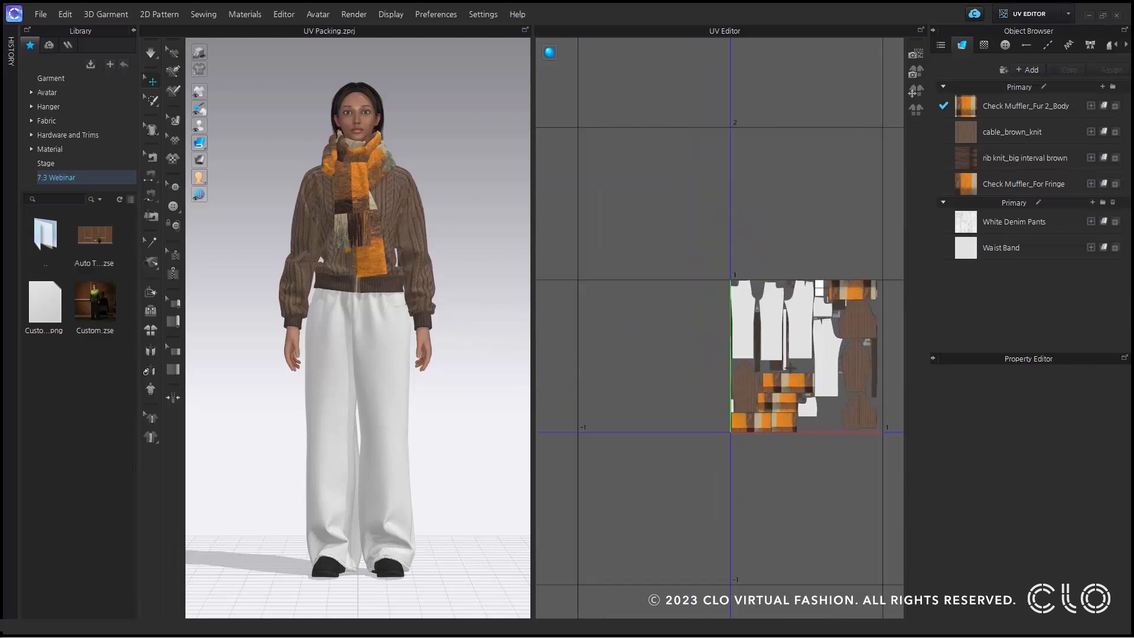